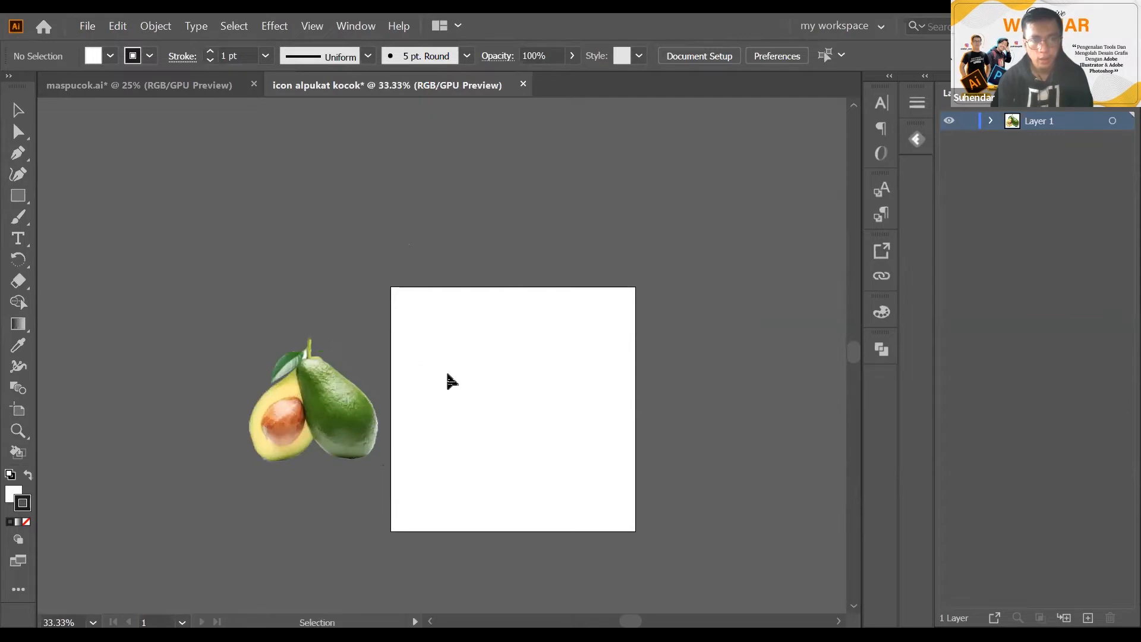
scroll(446, 326, down, 2)
scroll(447, 329, up, 1)
drag(458, 341, 451, 337)
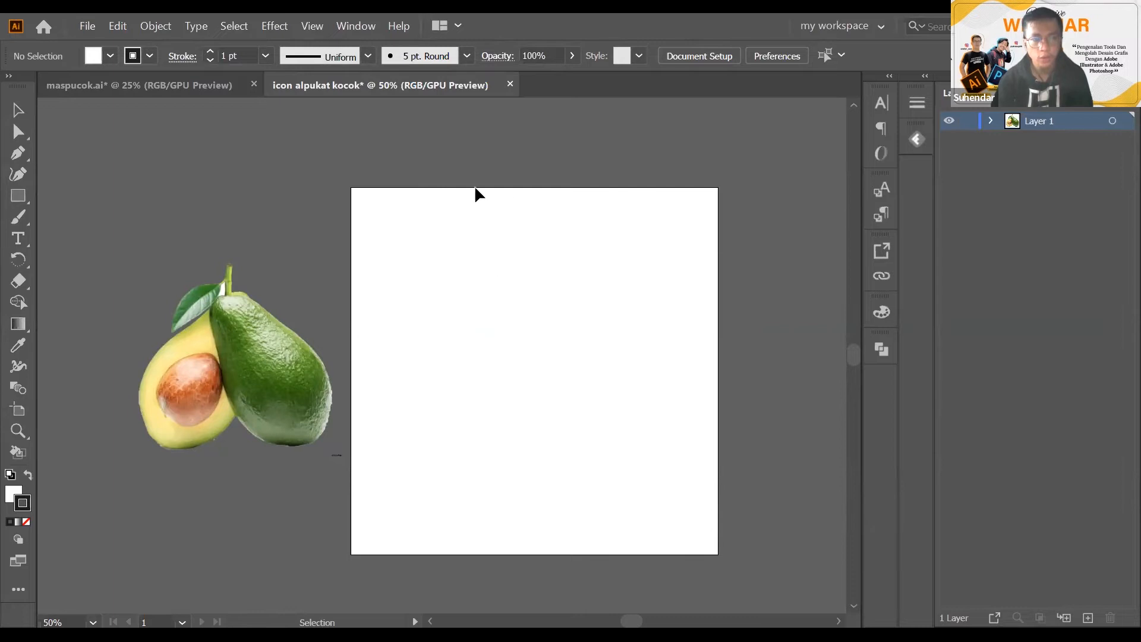
scroll(438, 187, down, 1)
scroll(469, 335, up, 1)
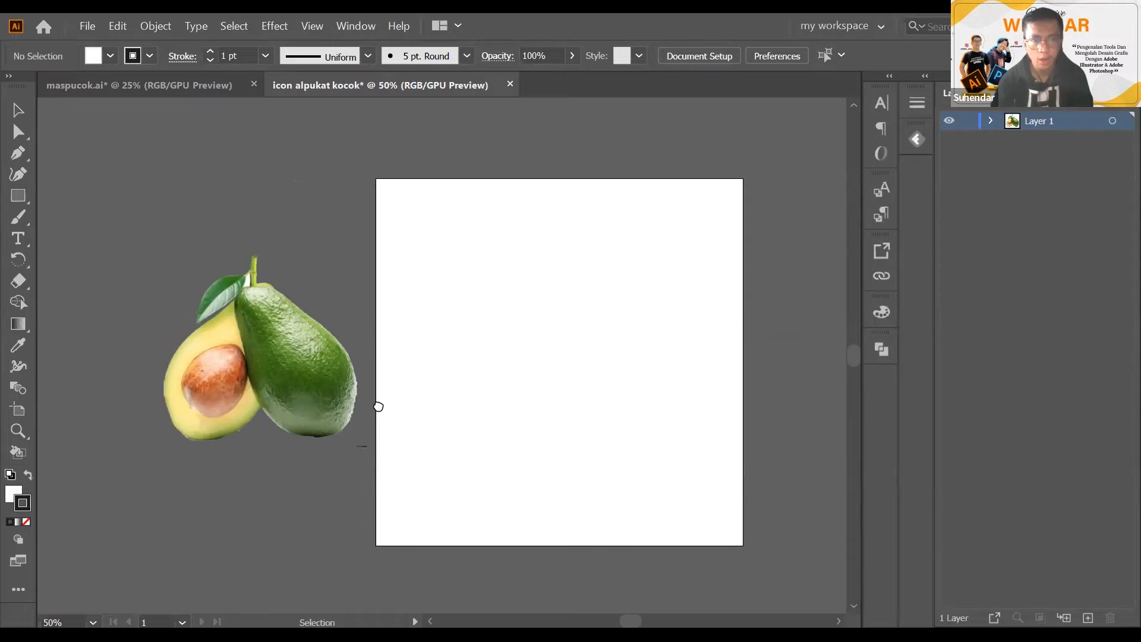
Examine the avocado and mango characters in the maspucok.ai document up close and return to the icon alpukat kocok document
key(ctrl+Tab)
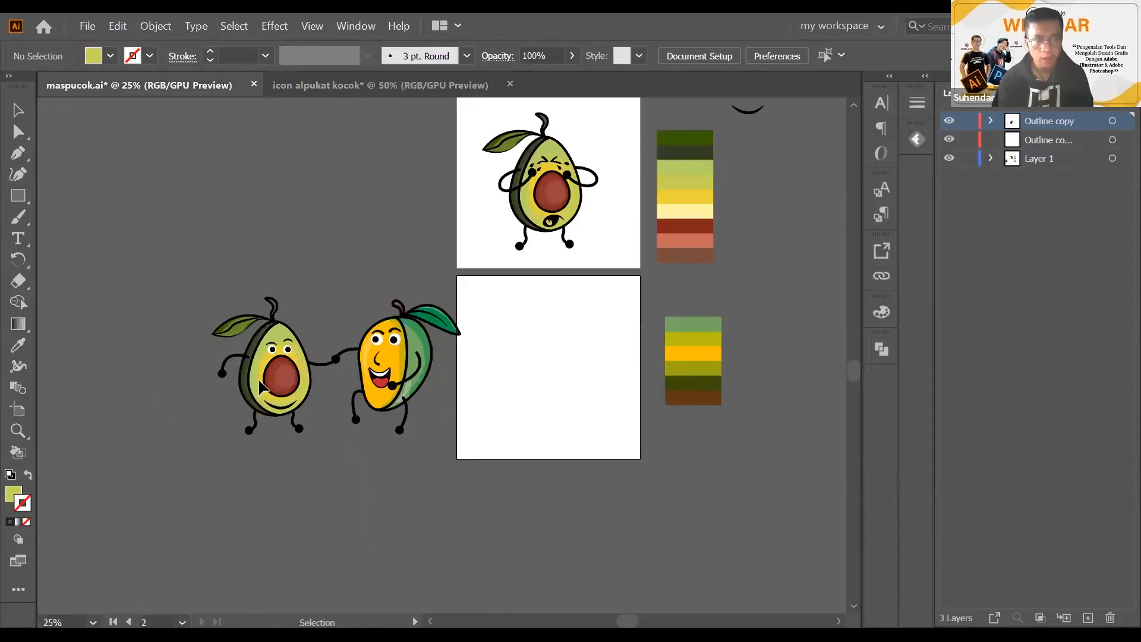
click(260, 387)
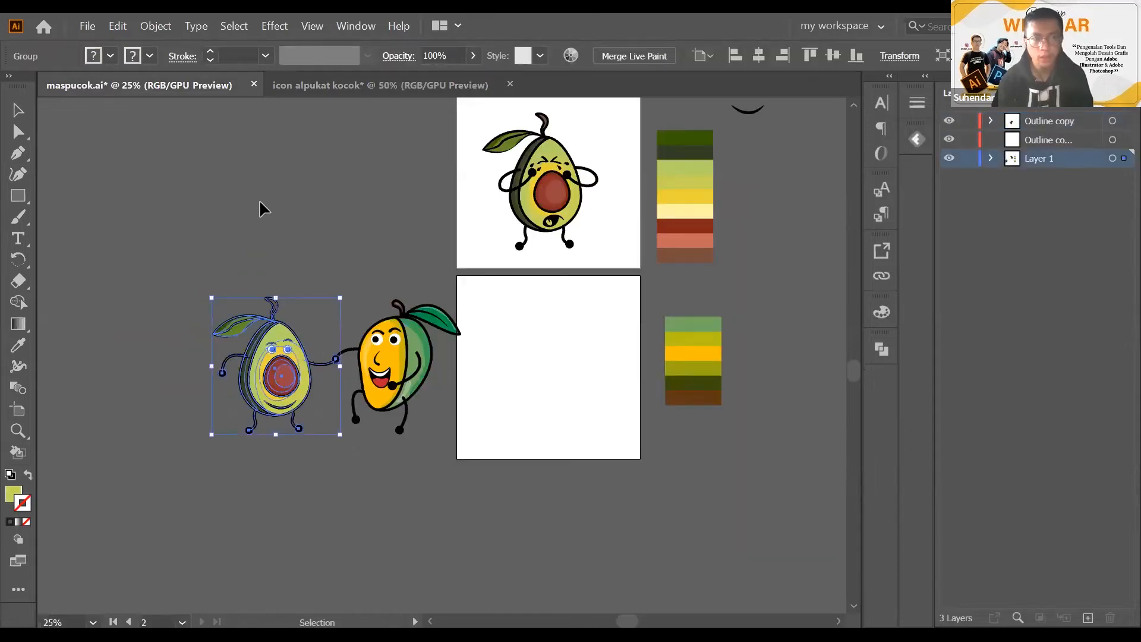
key(ctrl+=)
click(434, 116)
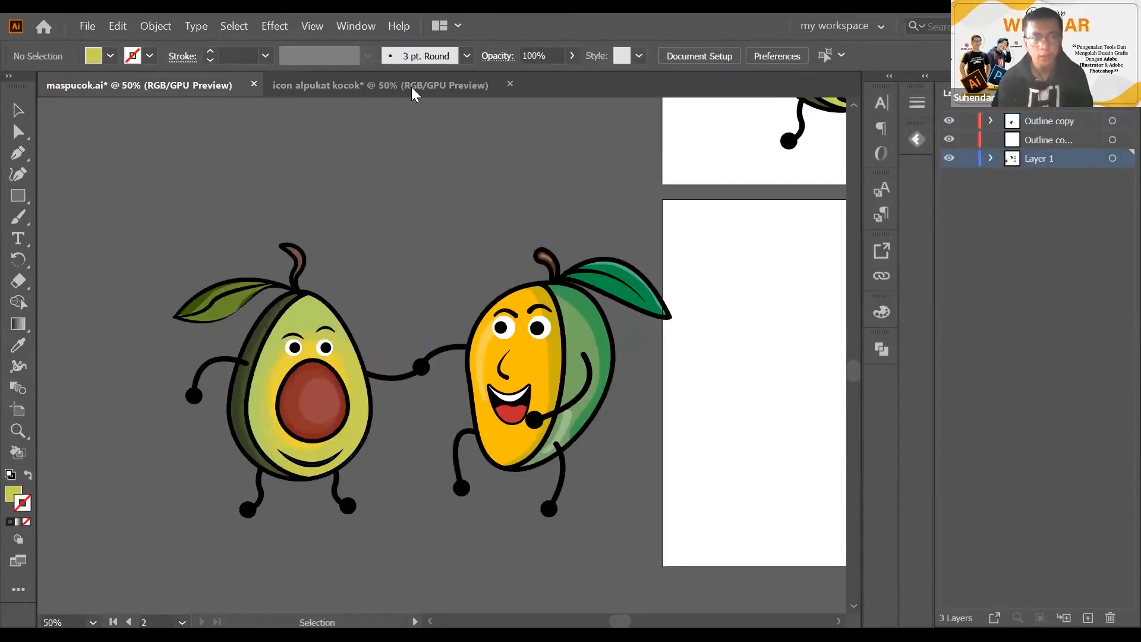
click(504, 88)
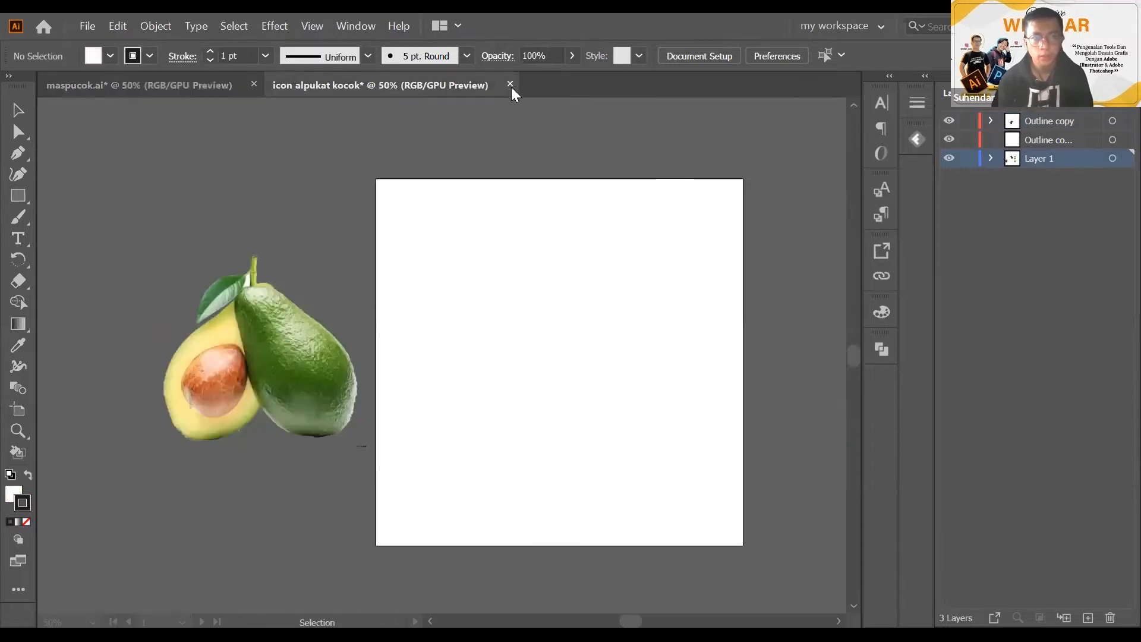
key(ctrl+w)
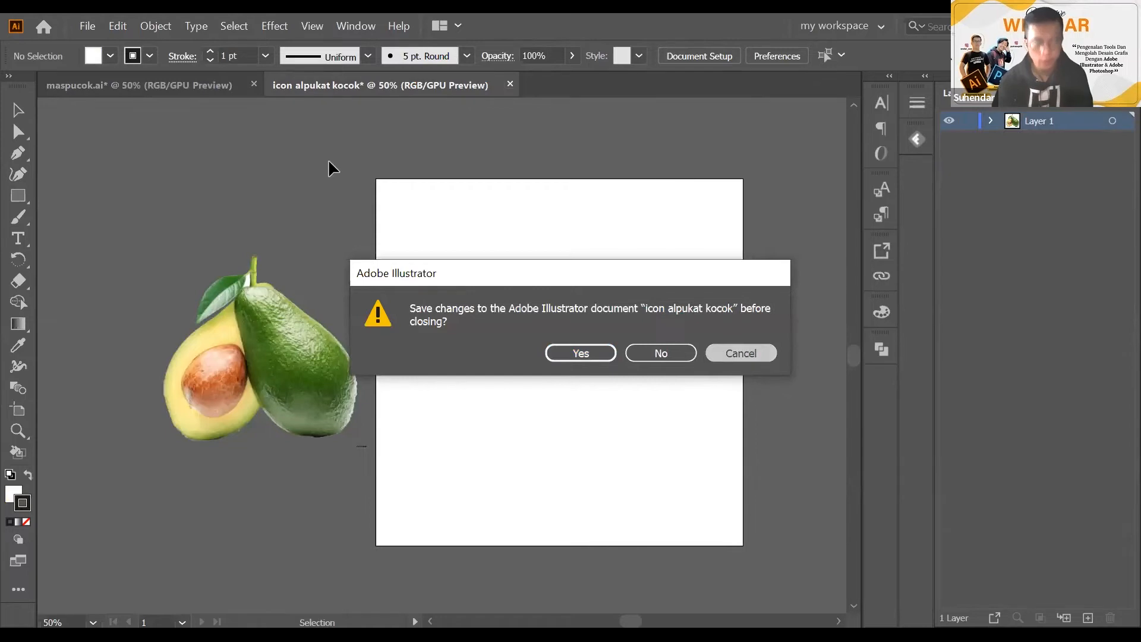
key(Escape)
click(268, 360)
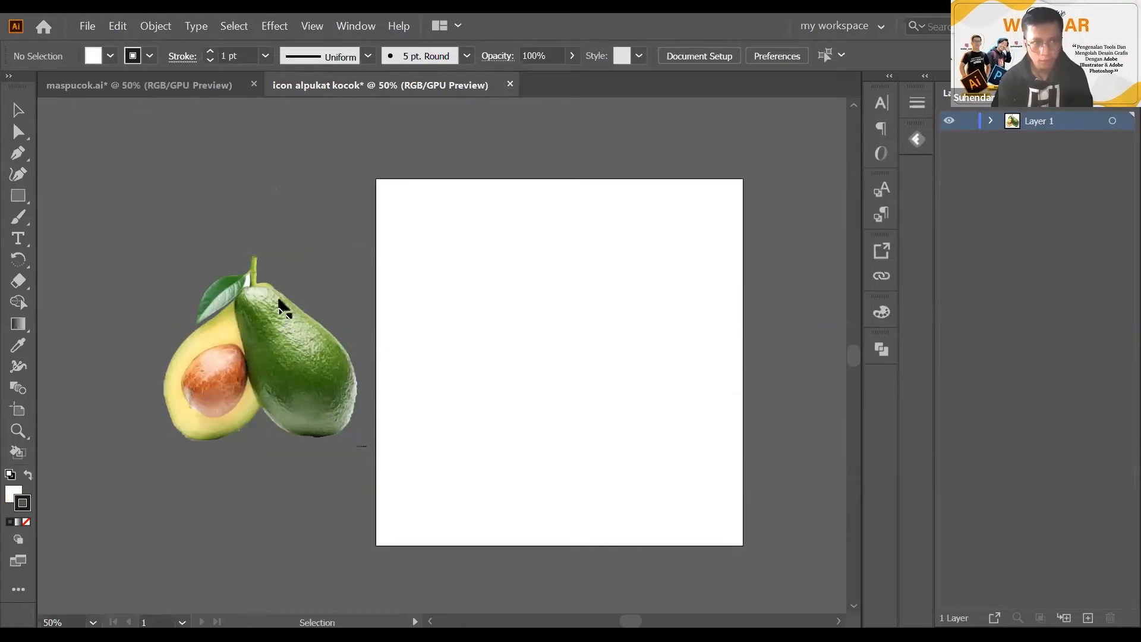
click(280, 348)
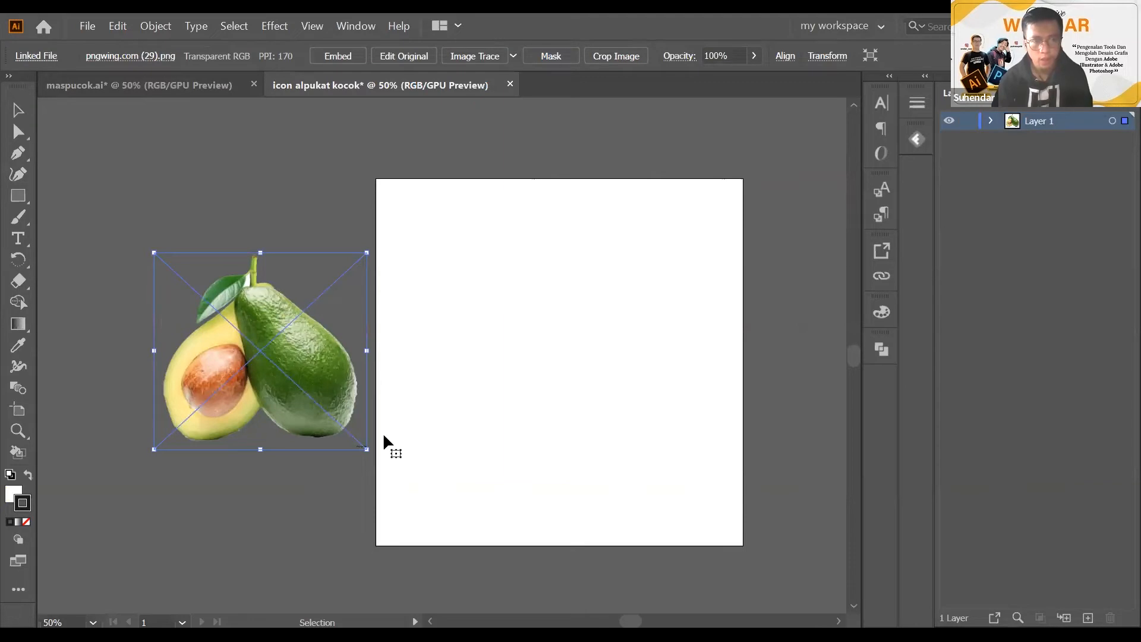
key(ctrl+plus)
key(ctrl+plus)
key(ctrl+minus)
click(656, 345)
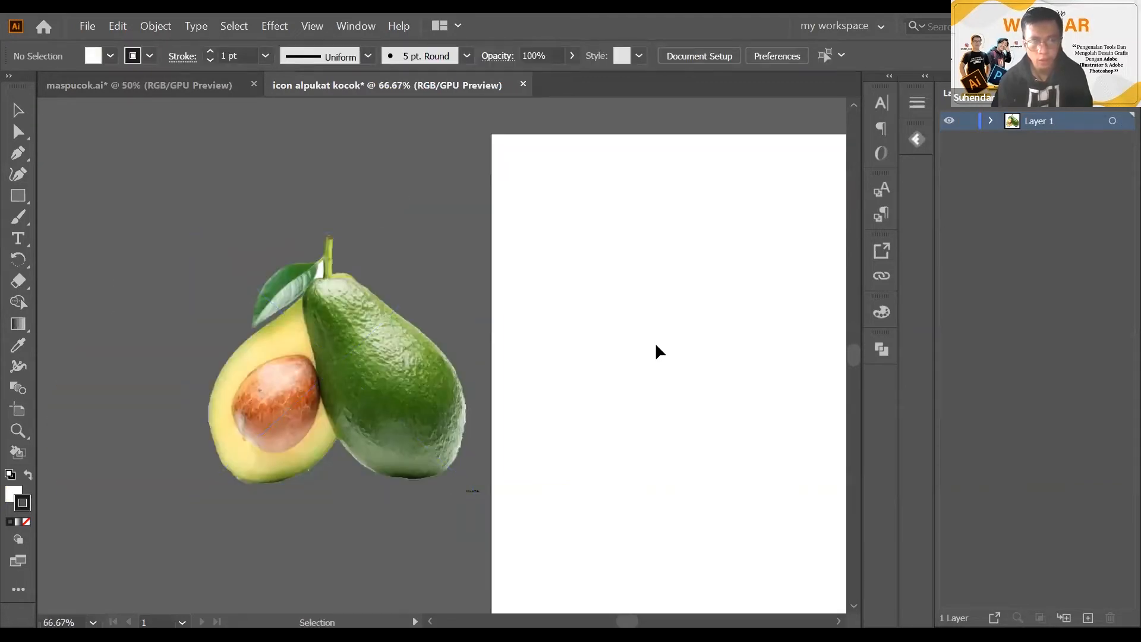
scroll(511, 250, right, 2)
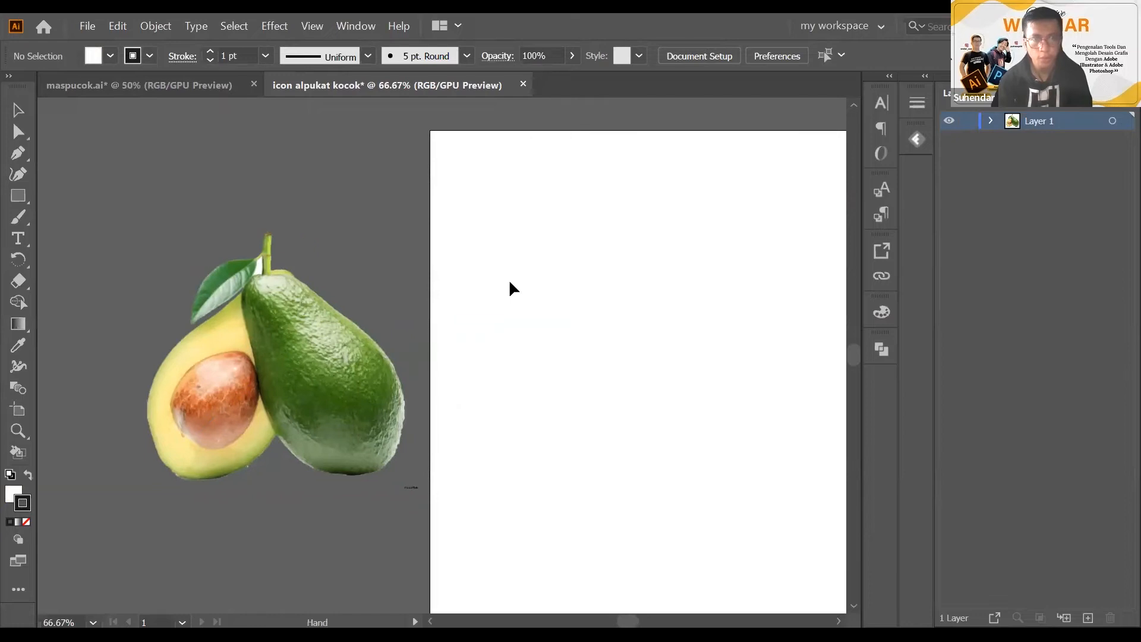
key(ctrl+minus)
key(ctrl+minus)
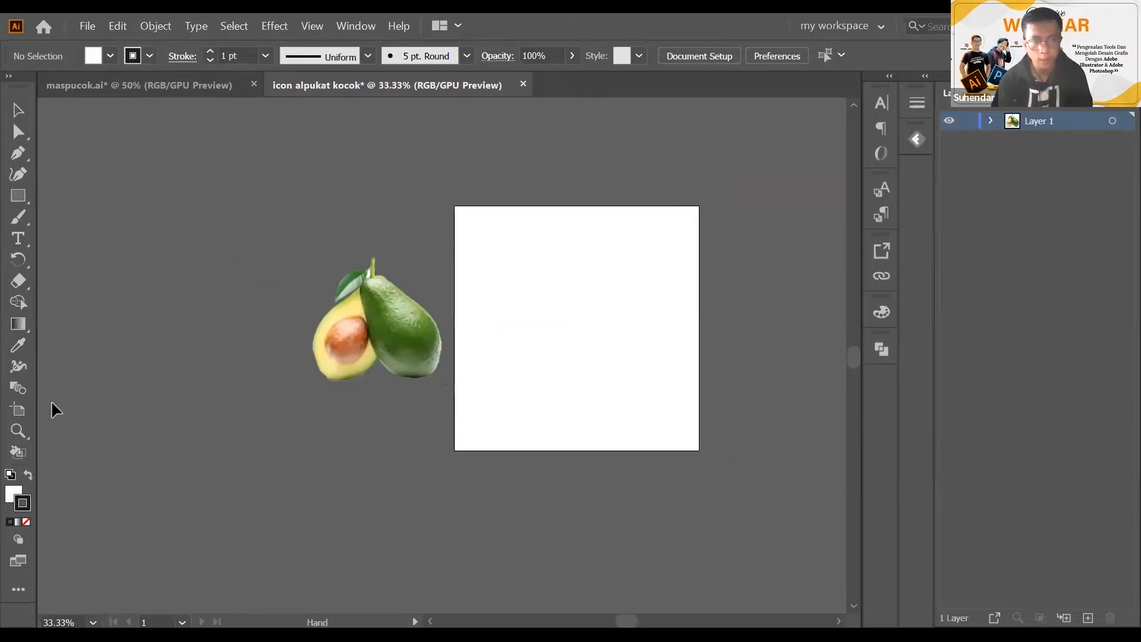
key(ctrl+plus)
click(21, 347)
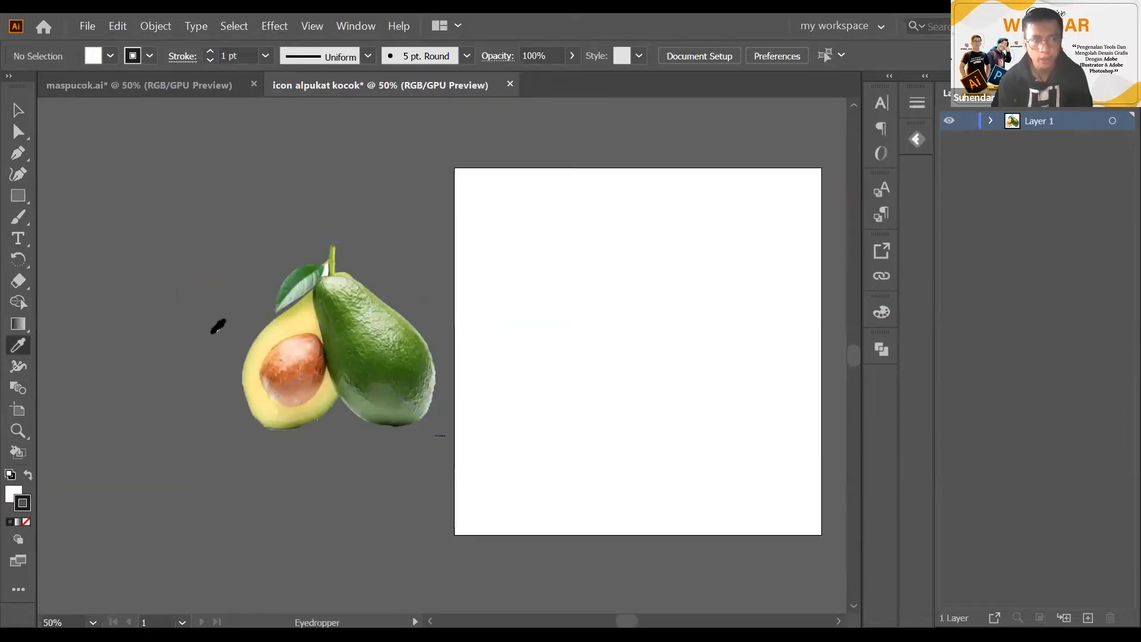
click(27, 103)
scroll(320, 181, down, 1)
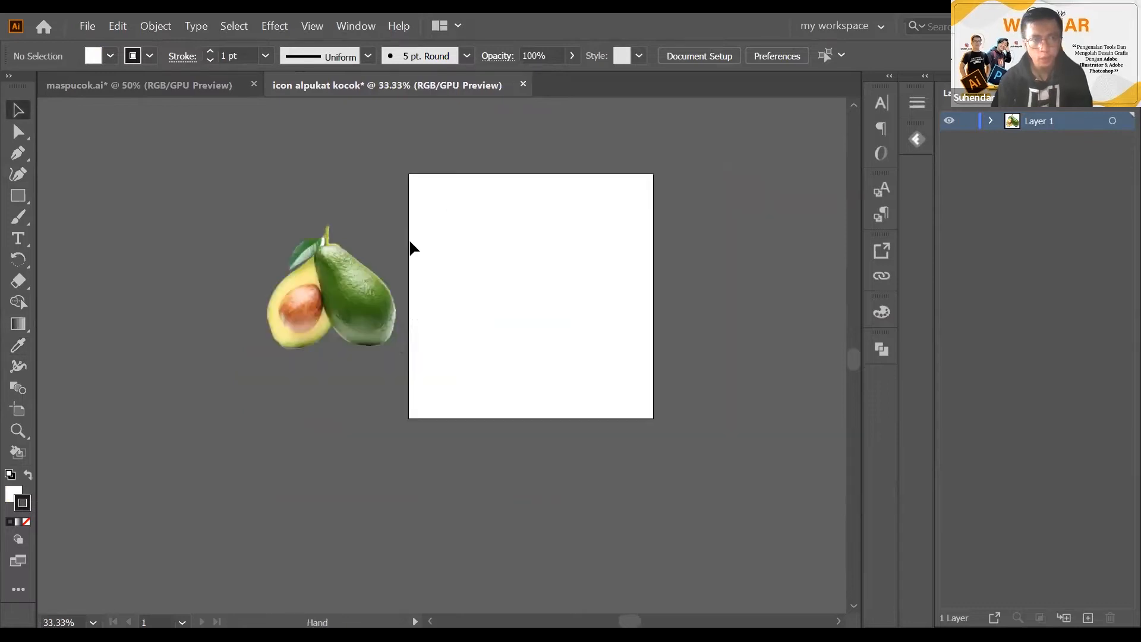
drag(410, 243, 360, 265)
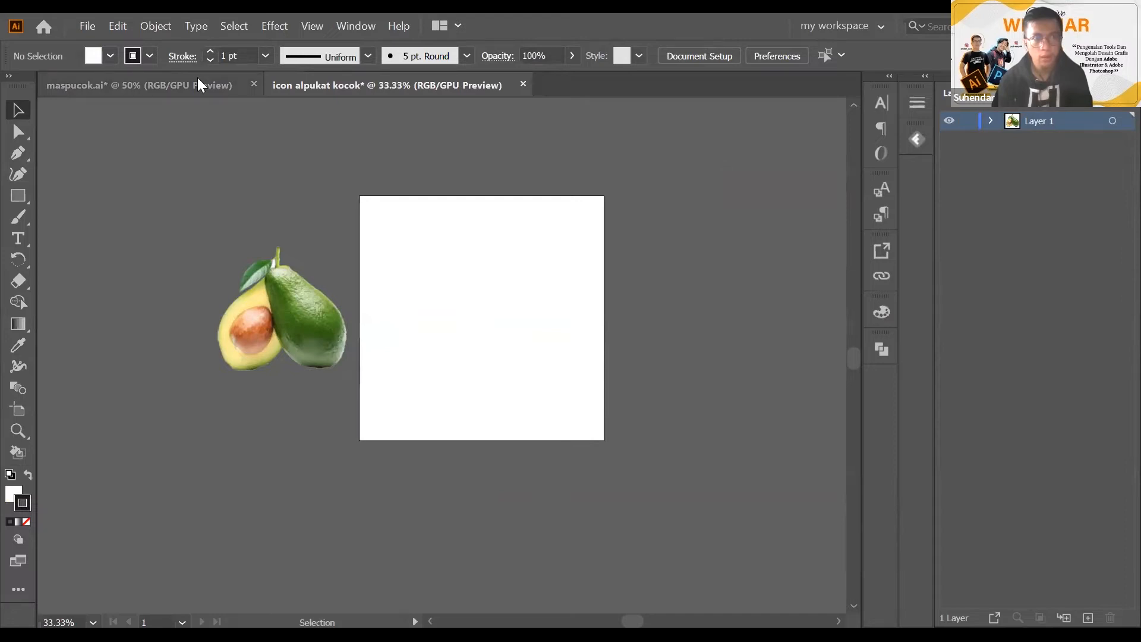
Open the setup for a new document and dismiss its introductory banner
key(alt+f)
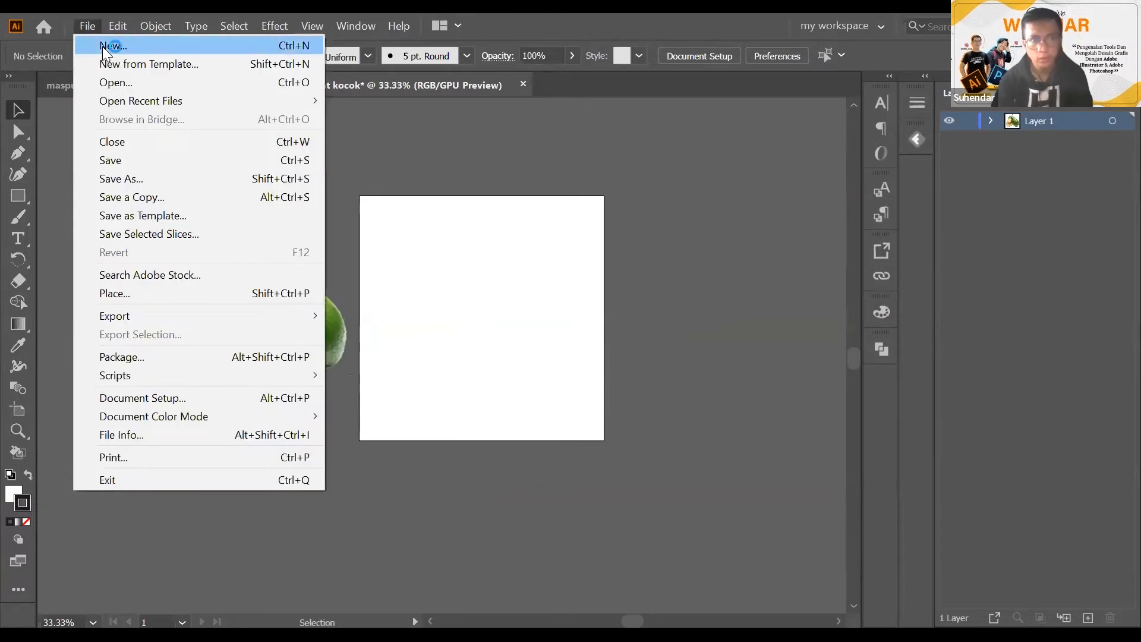
click(585, 196)
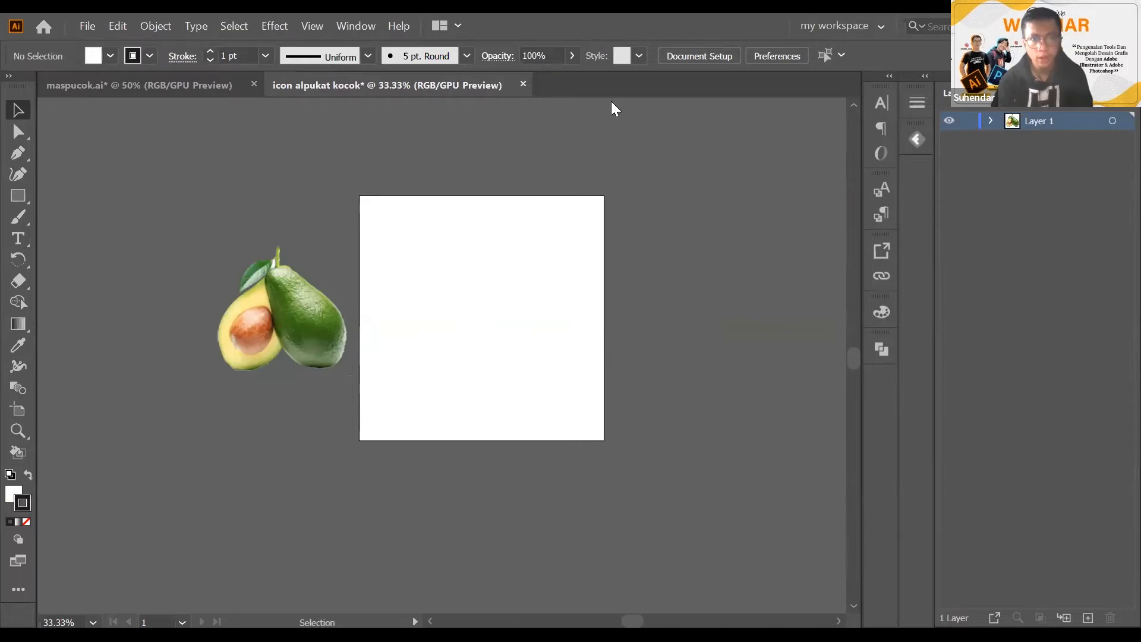
key(ctrl+n)
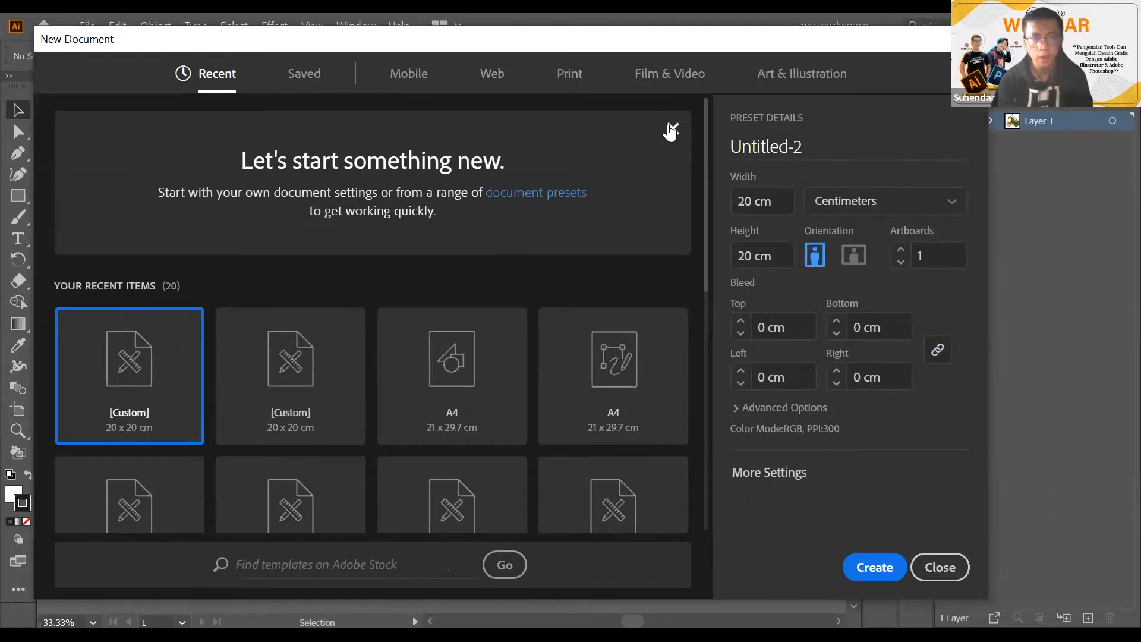
click(672, 129)
click(301, 86)
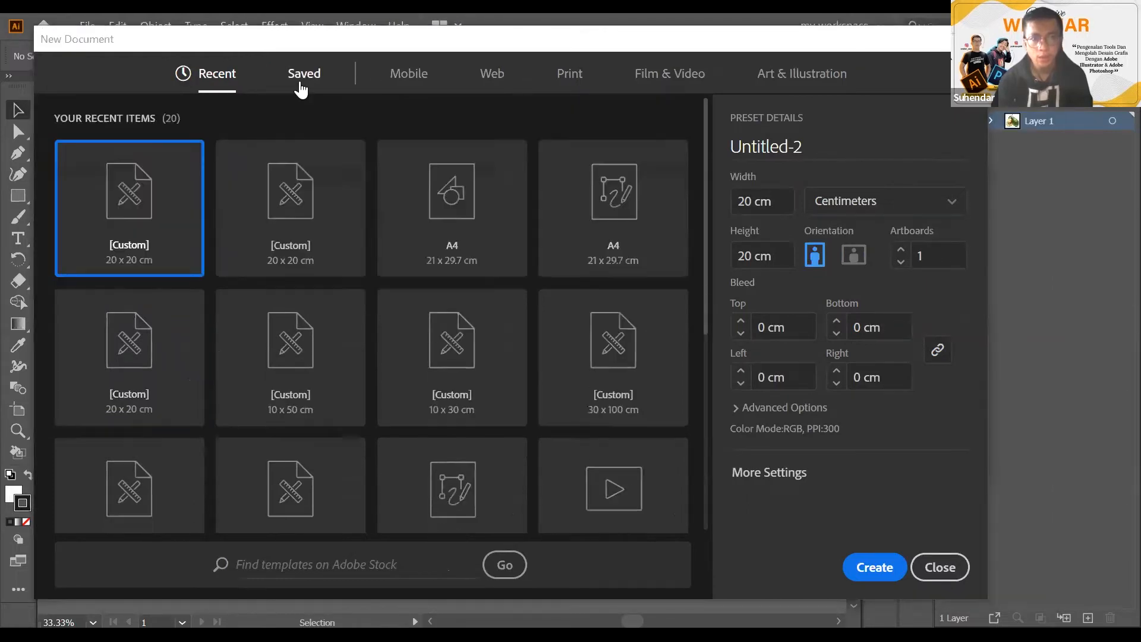
Look through the Mobile, Web and Print document presets and return to the recent items
click(426, 77)
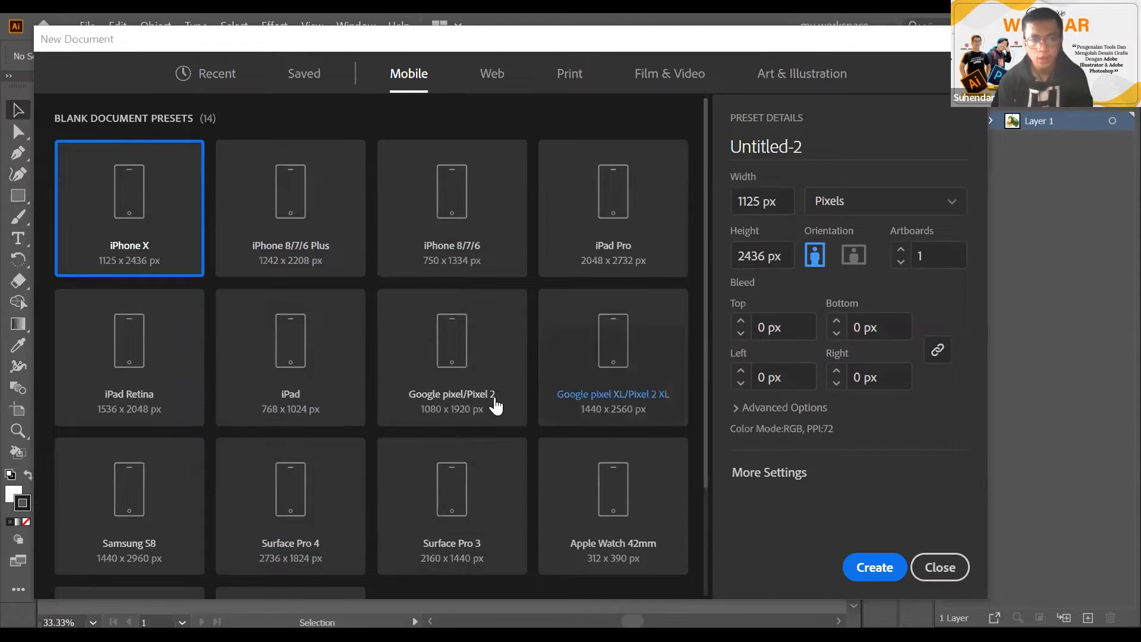
click(486, 76)
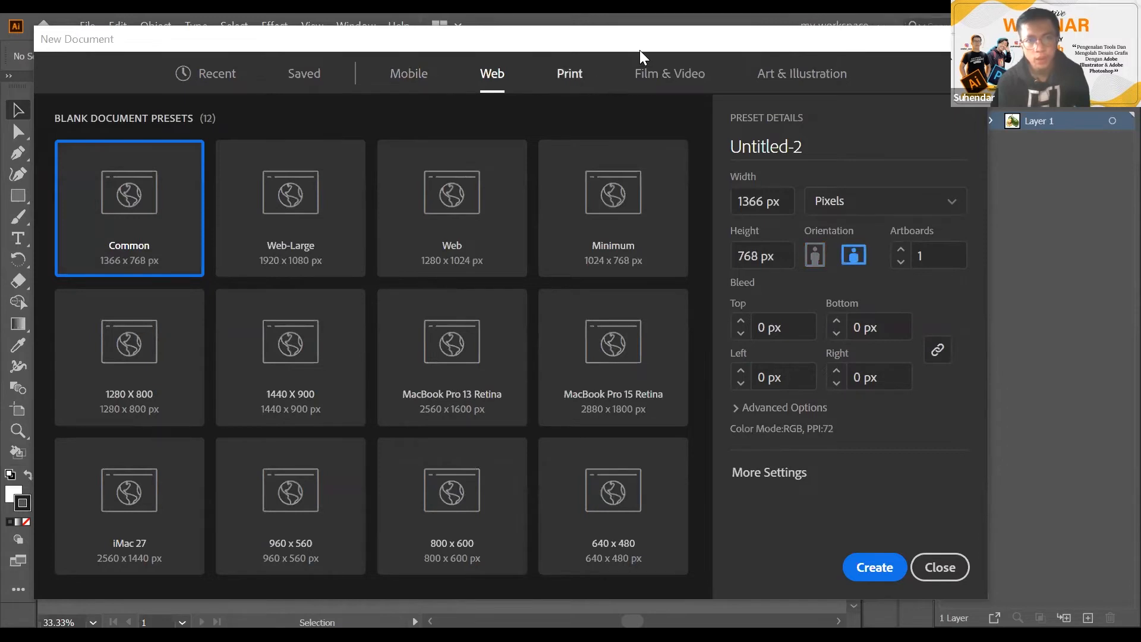
click(571, 66)
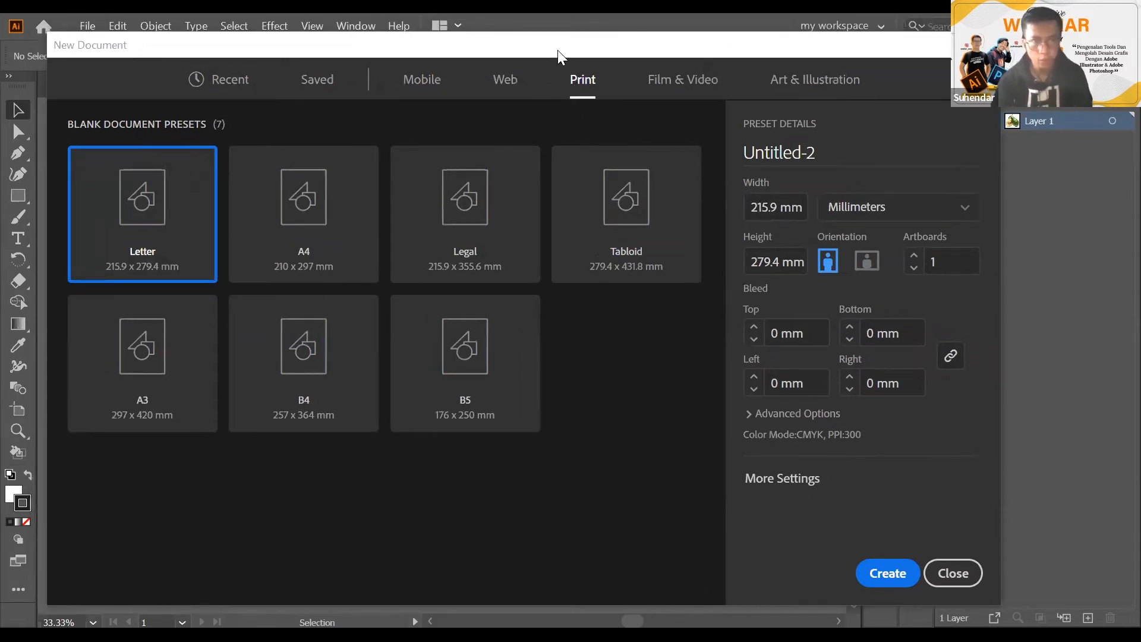
click(244, 93)
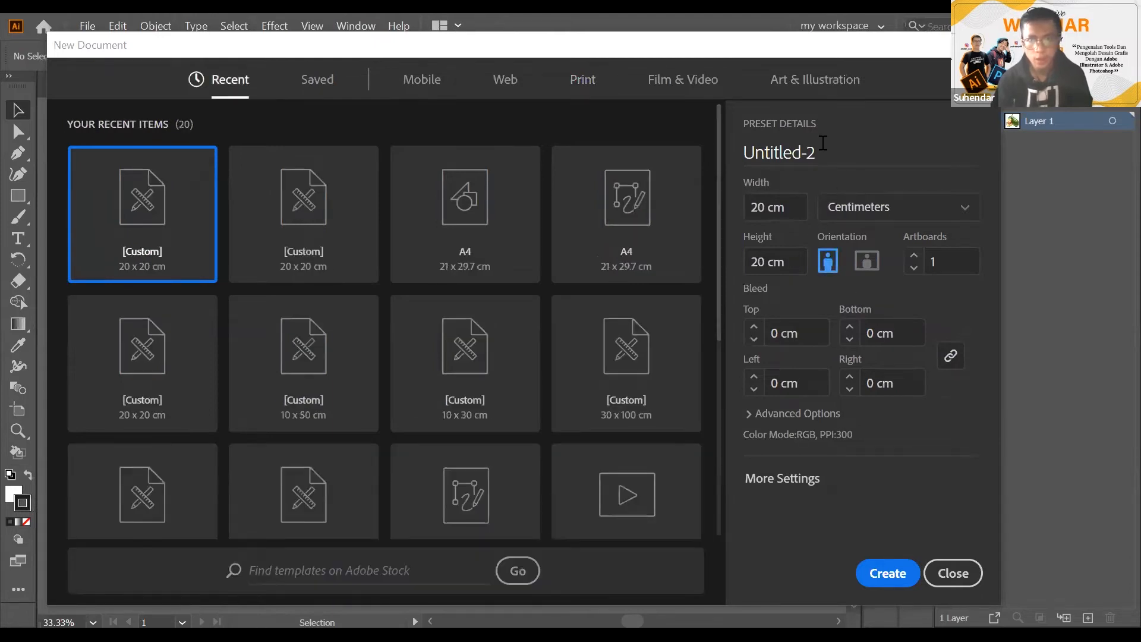
Name the new document "alpukat icon" and choose Centimeters as its unit
click(729, 140)
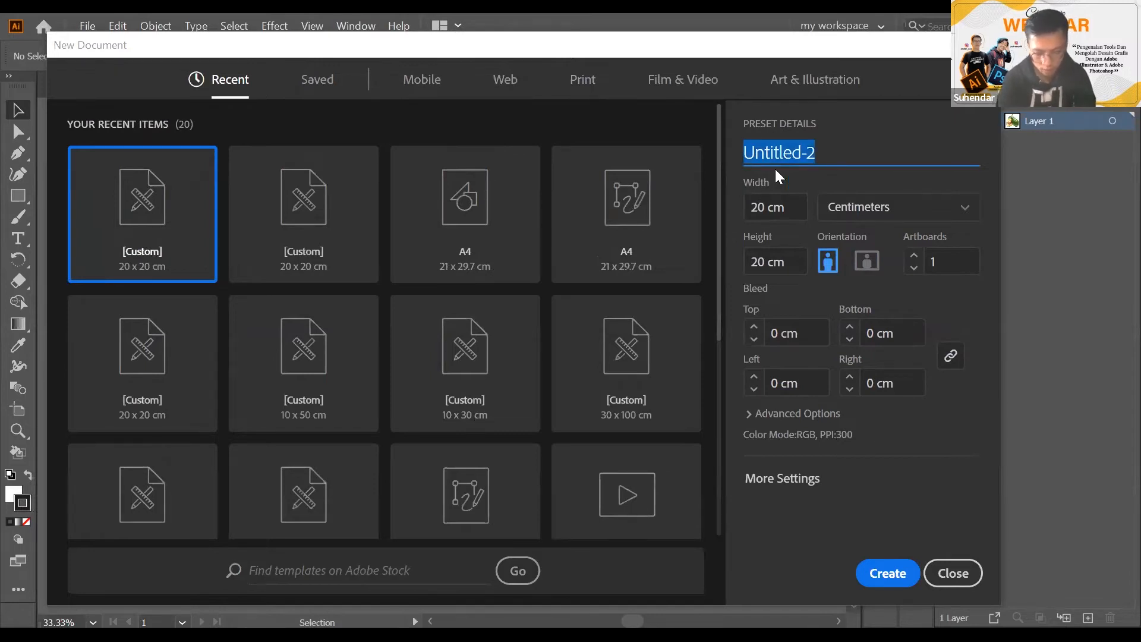
text(alpukat icon)
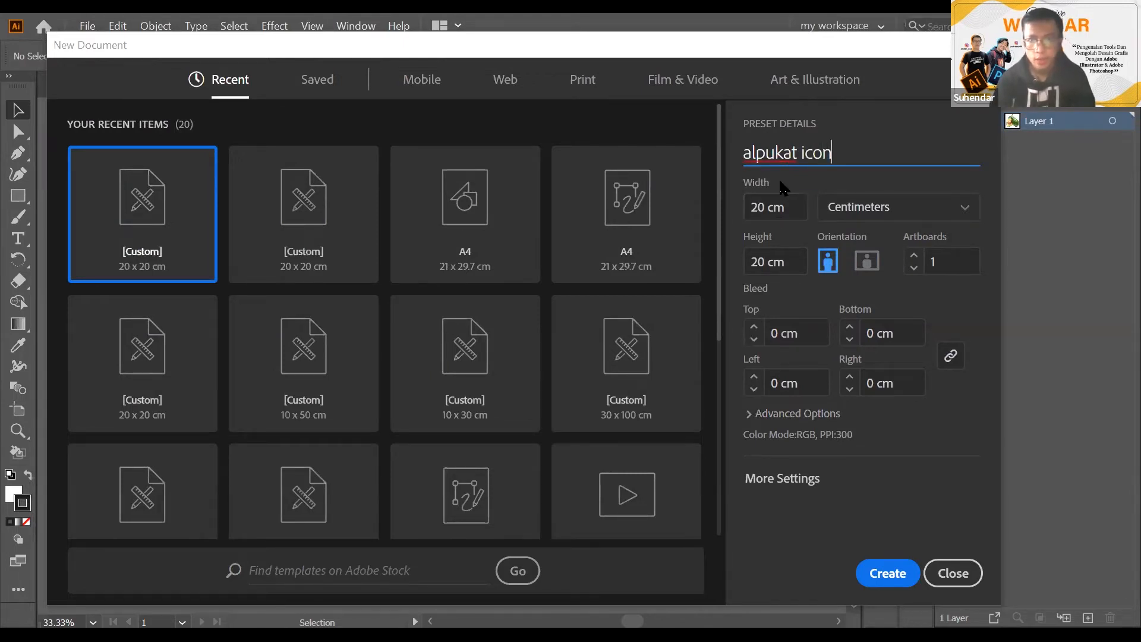
click(865, 220)
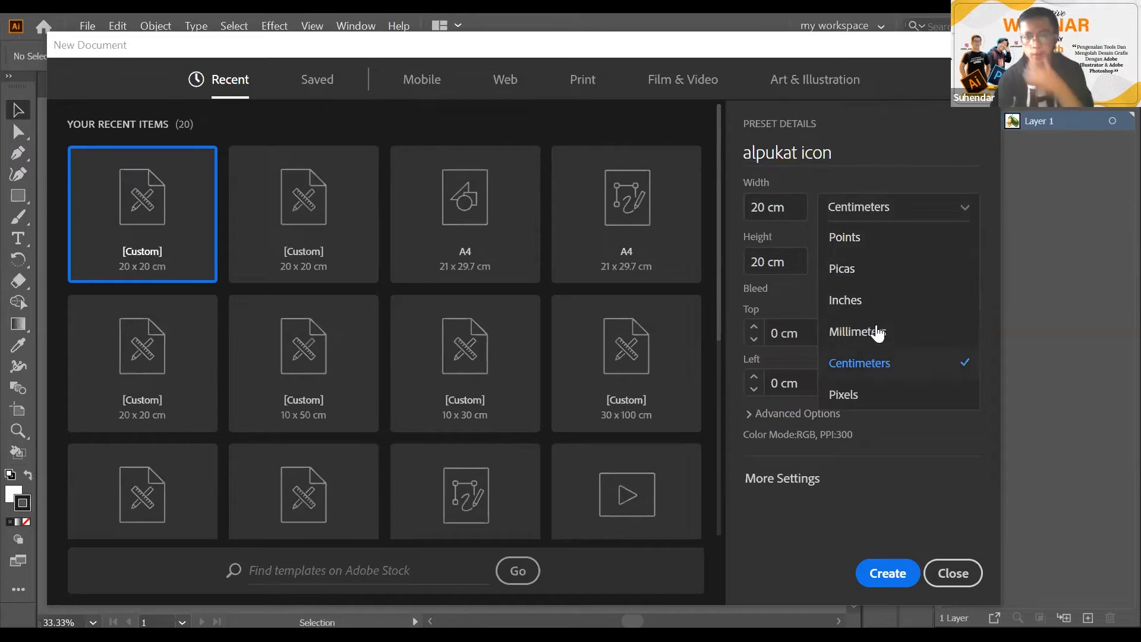
click(877, 369)
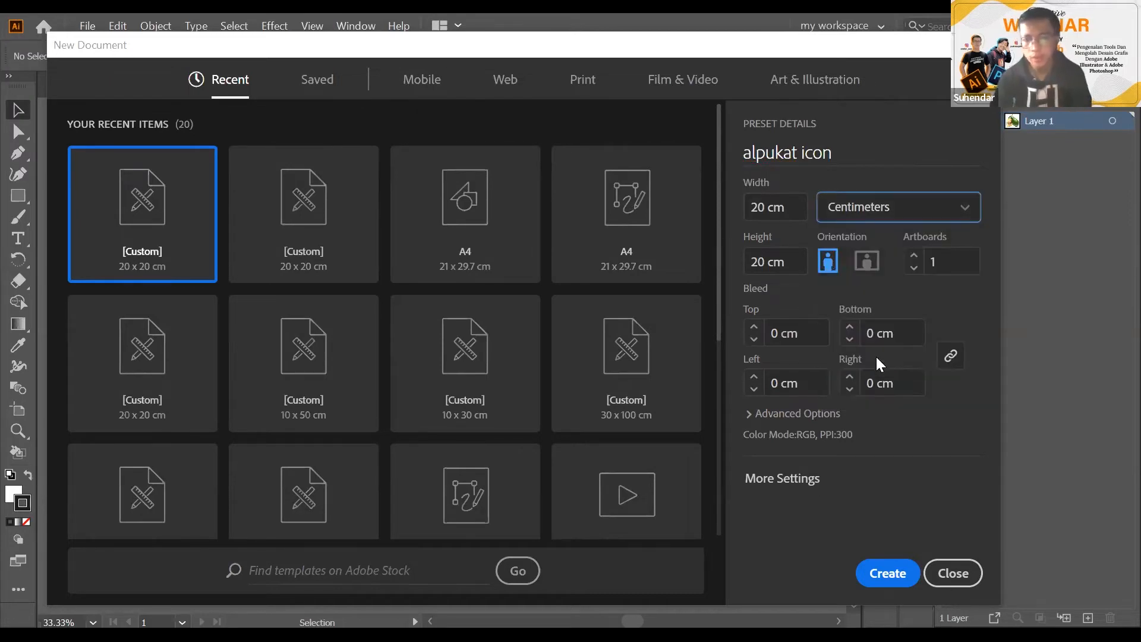
Set the new document's width and height to 20 cm each, with portrait orientation
click(800, 206)
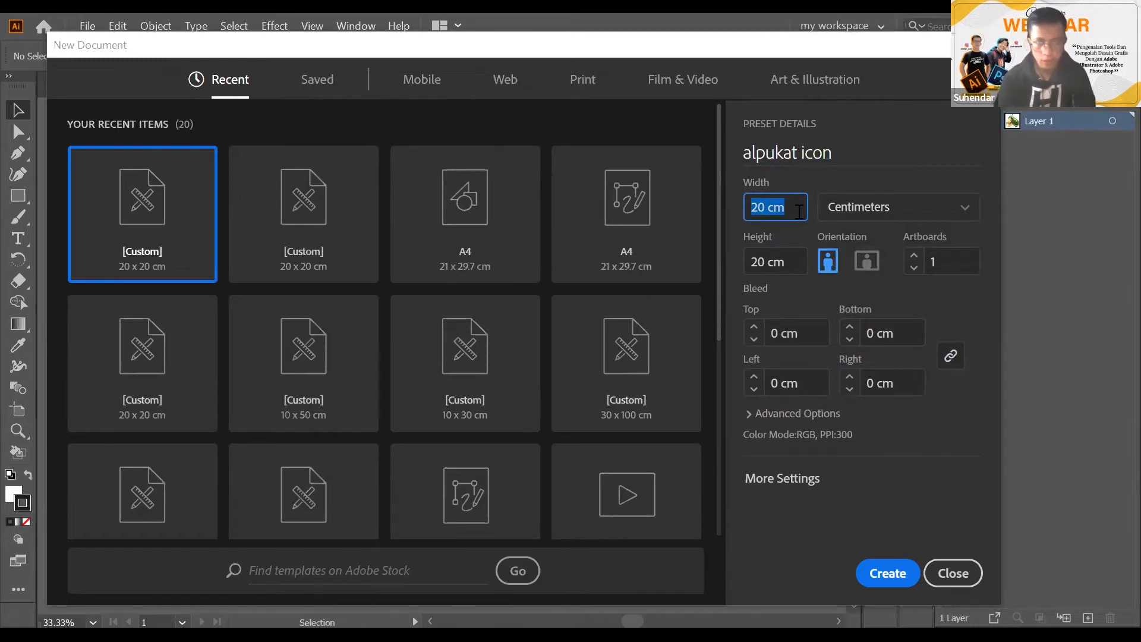
text(20)
key(Tab)
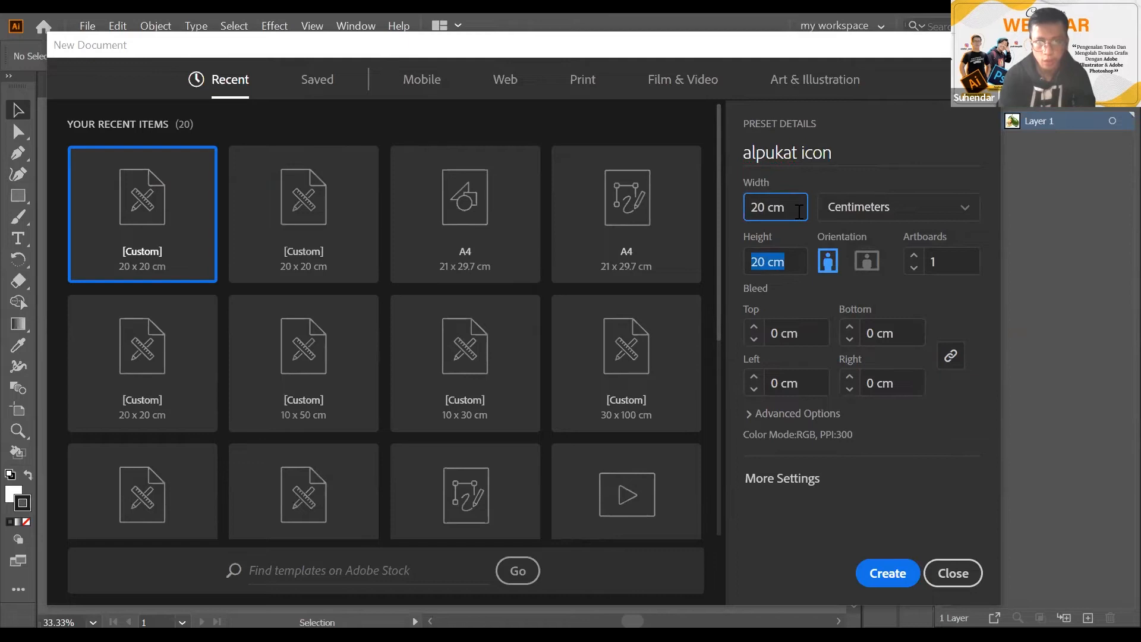
text(20)
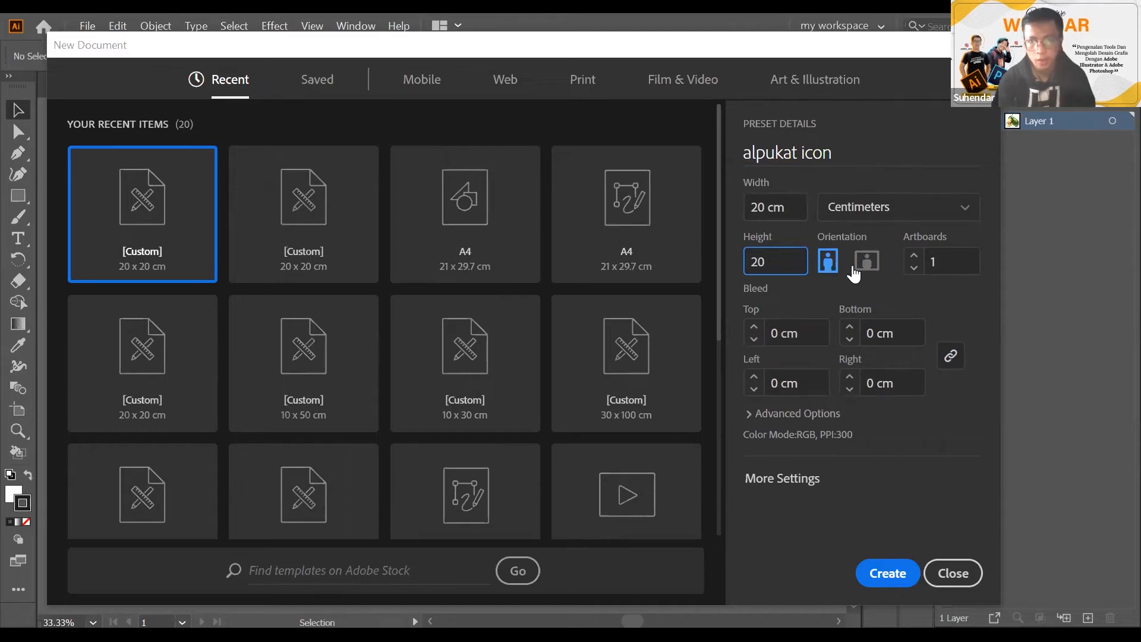
click(830, 260)
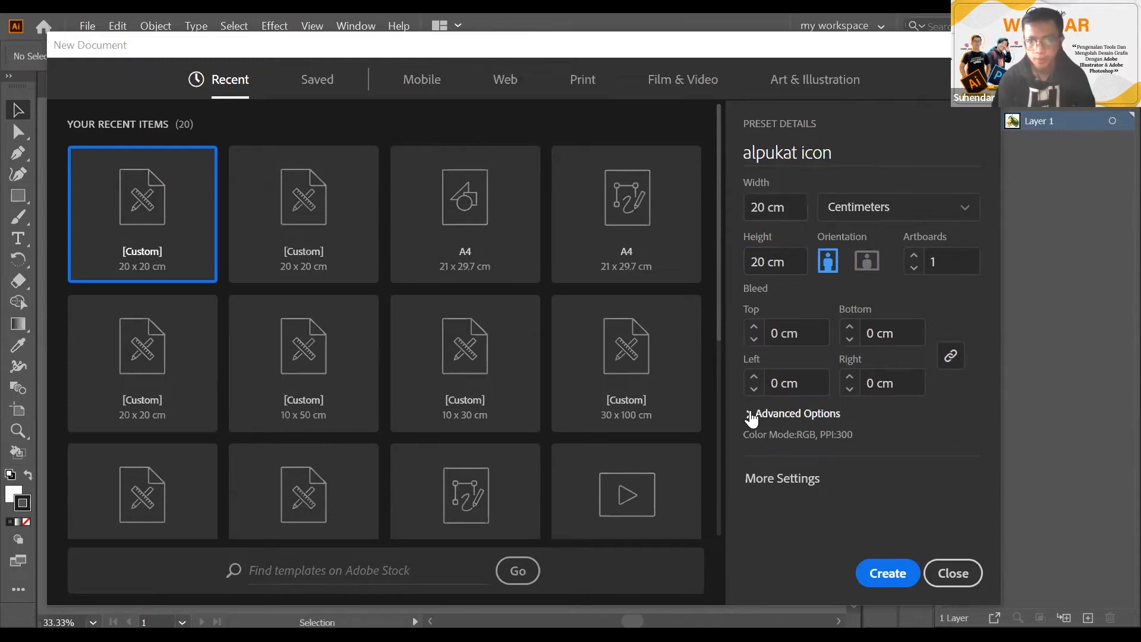
Expand the advanced options, try CMYK Color as the color mode and return to RGB Color
click(841, 439)
scroll(802, 311, down, 2)
scroll(800, 343, up, 2)
scroll(804, 350, down, 1)
scroll(810, 383, down, 1)
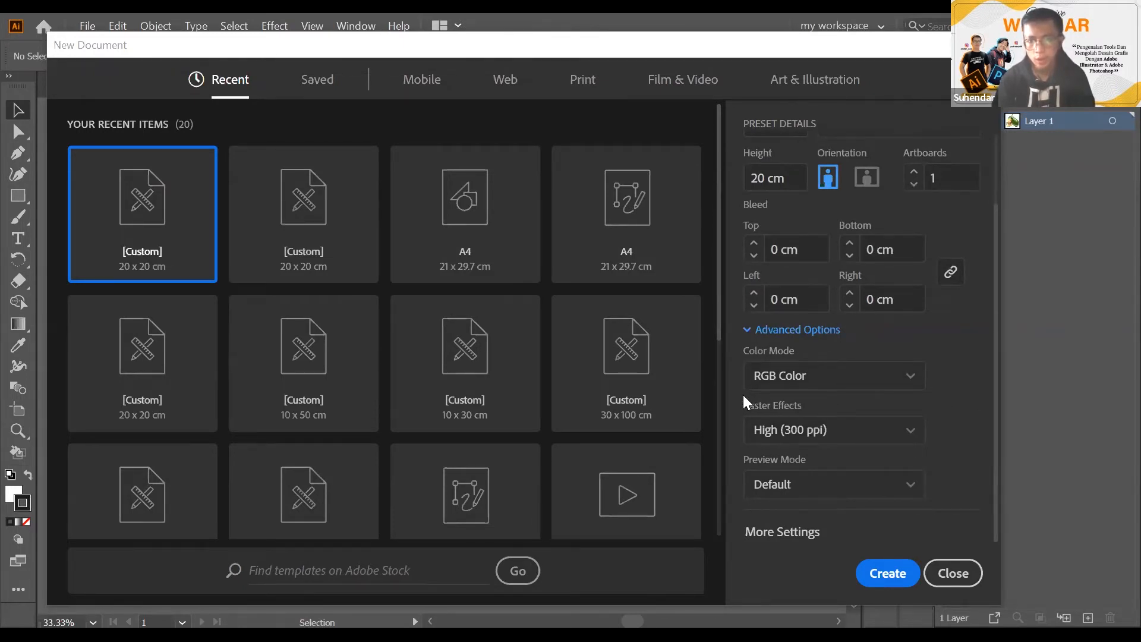
click(860, 383)
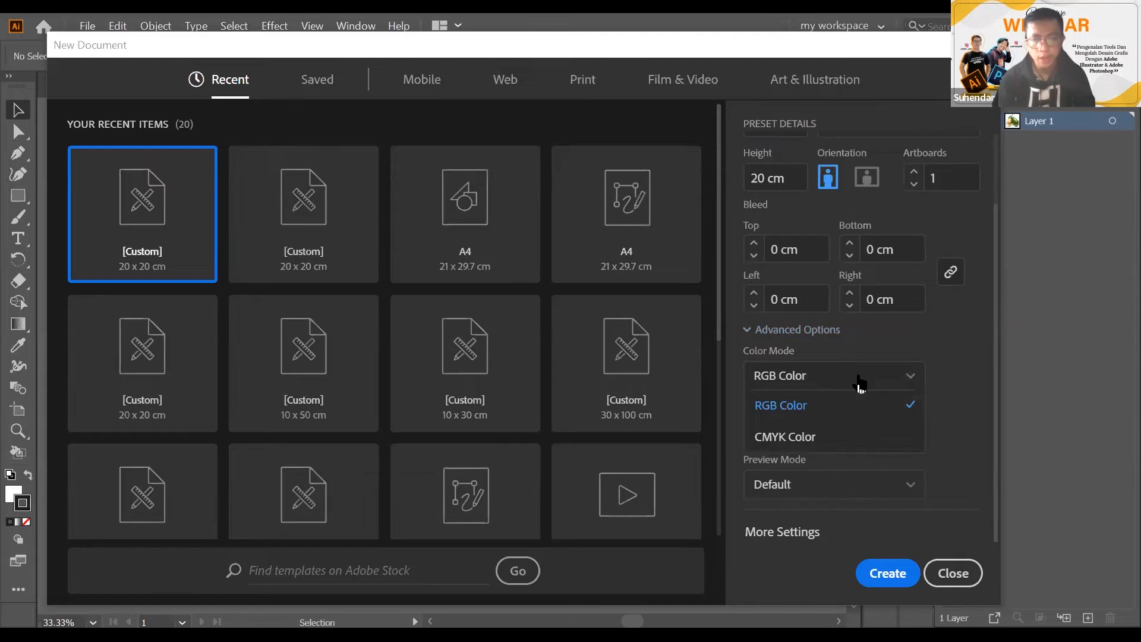
click(796, 437)
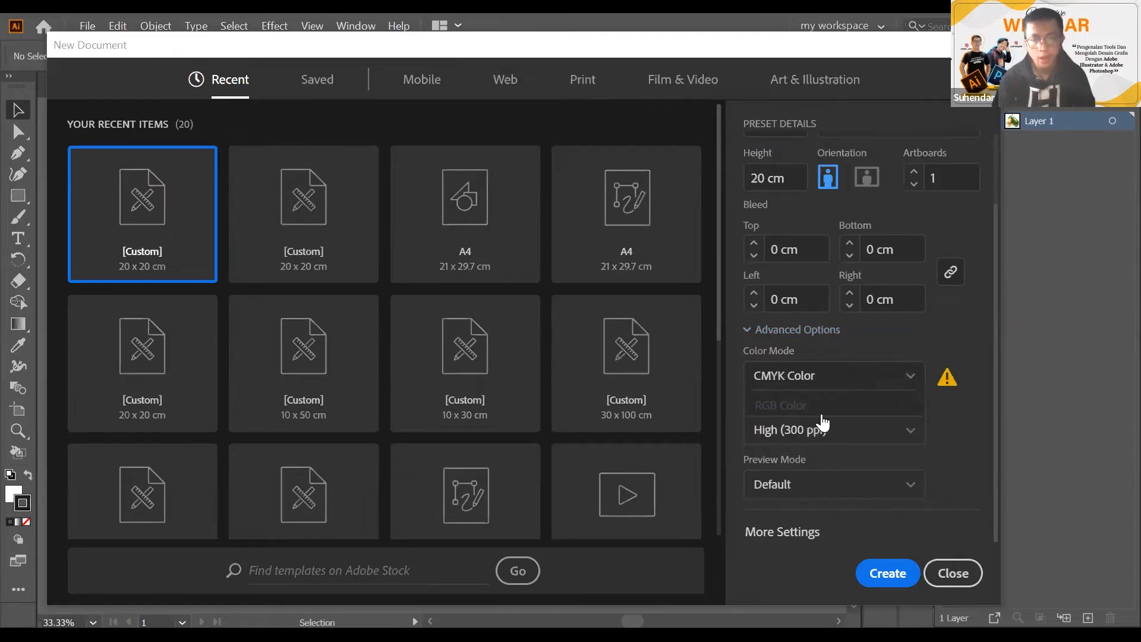
click(900, 376)
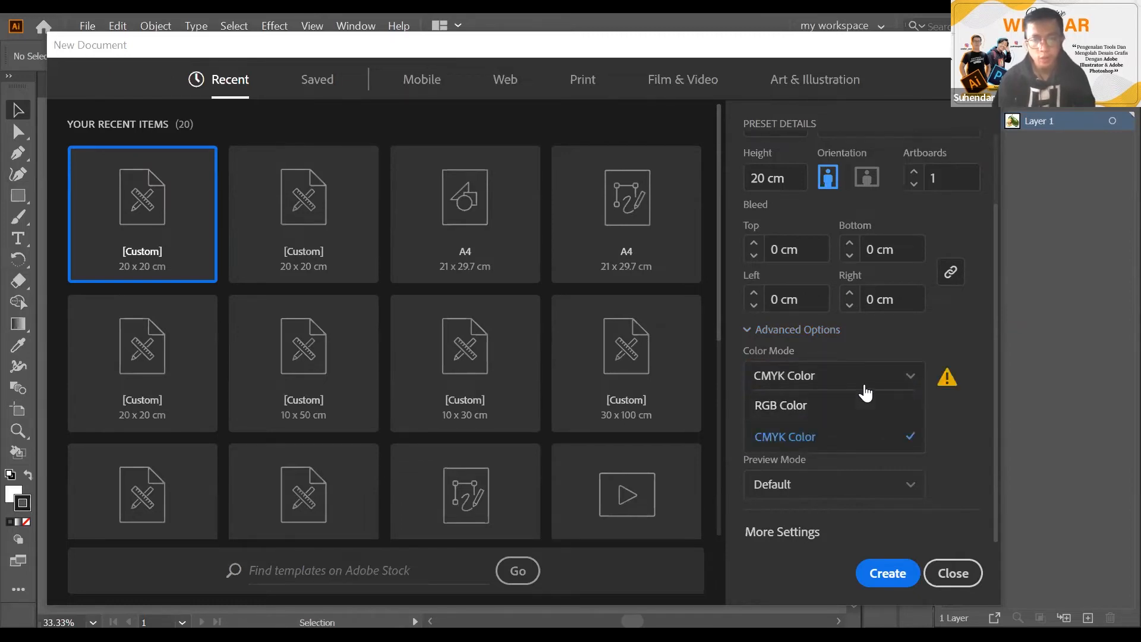
click(838, 408)
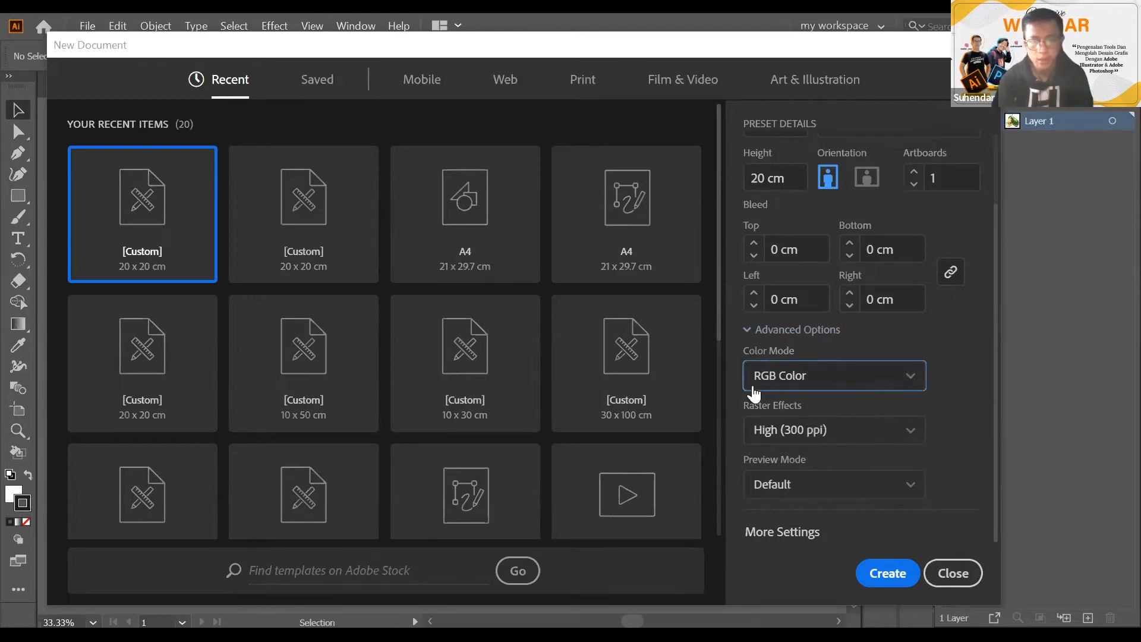
Keep the raster effects at High (300 ppi) and create the document
click(919, 438)
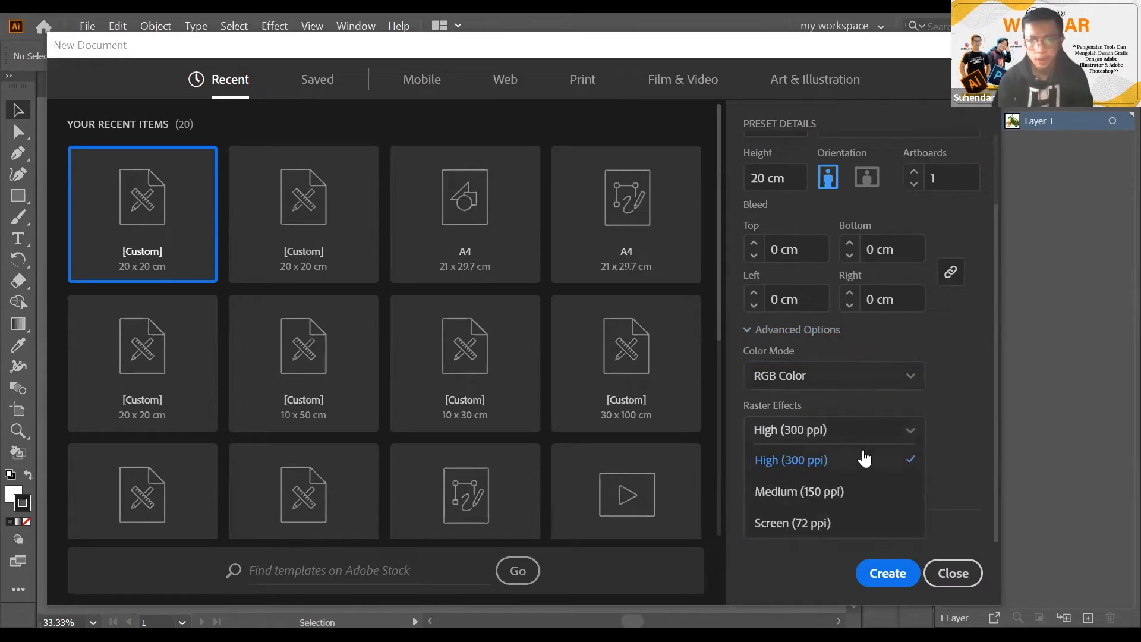
click(961, 402)
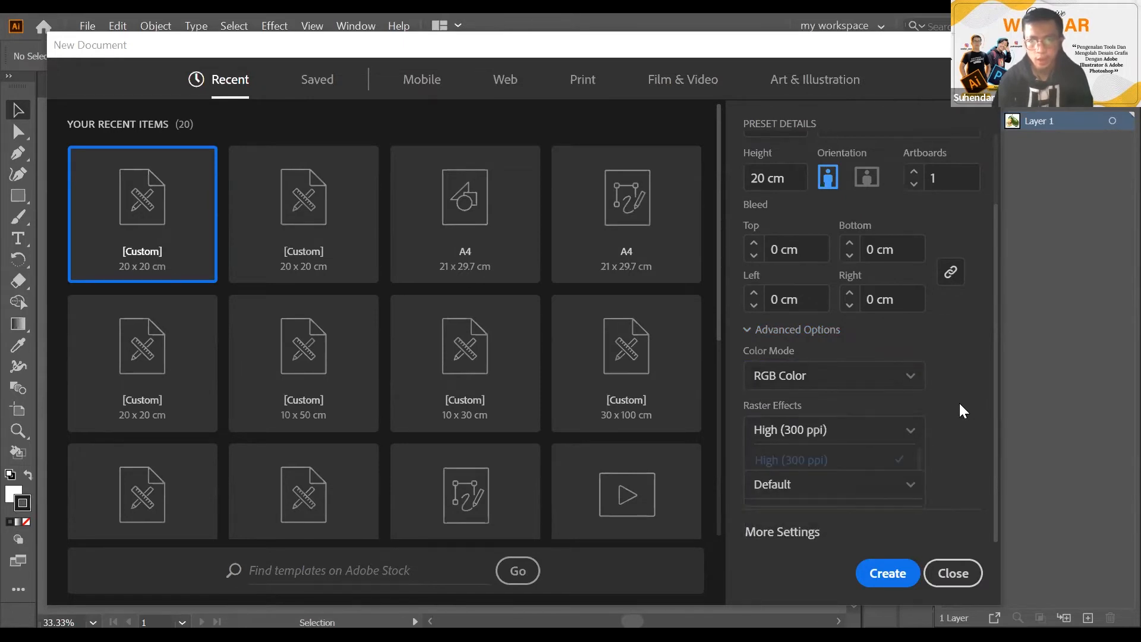
click(882, 571)
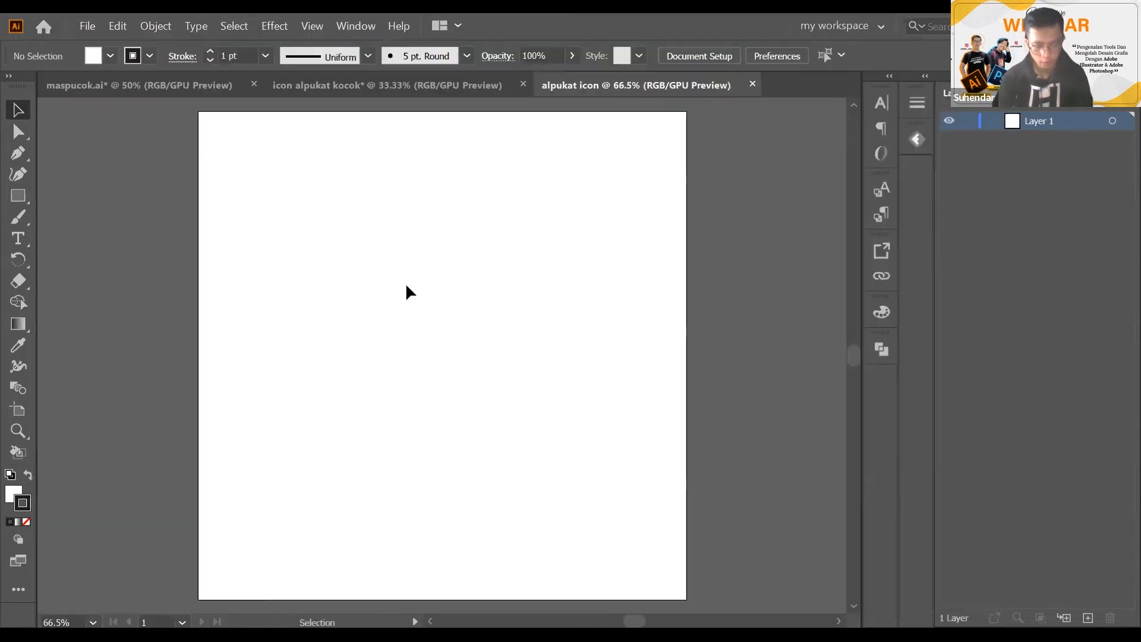
scroll(396, 278, down, 1)
drag(396, 277, 441, 307)
scroll(441, 306, down, 1)
scroll(441, 304, up, 2)
scroll(446, 280, down, 1)
scroll(445, 280, down, 1)
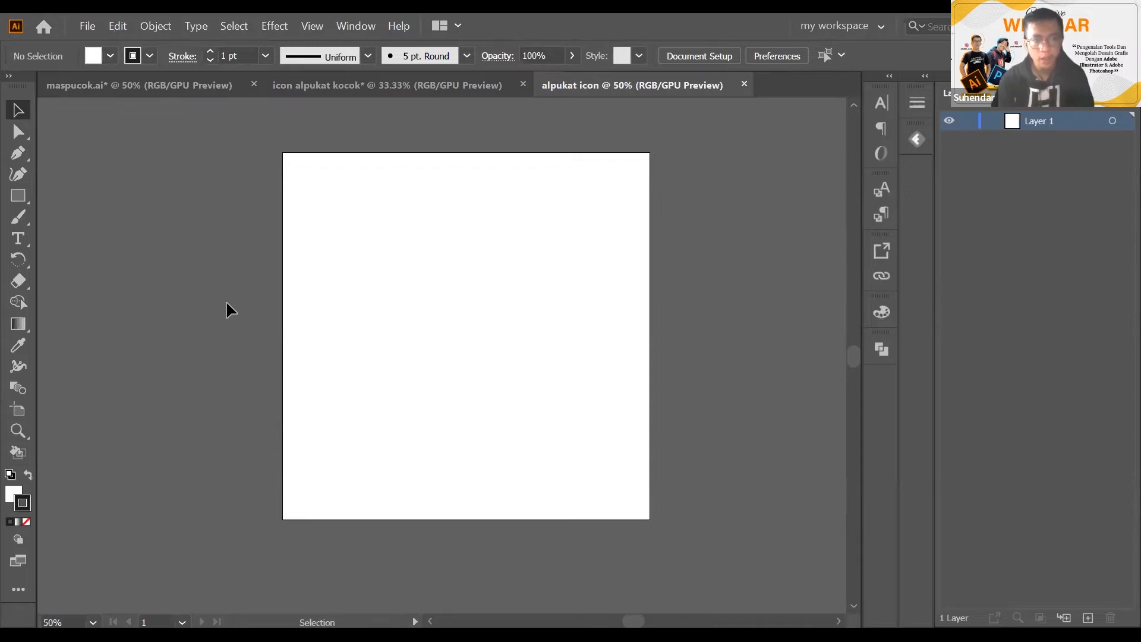
drag(258, 272, 282, 275)
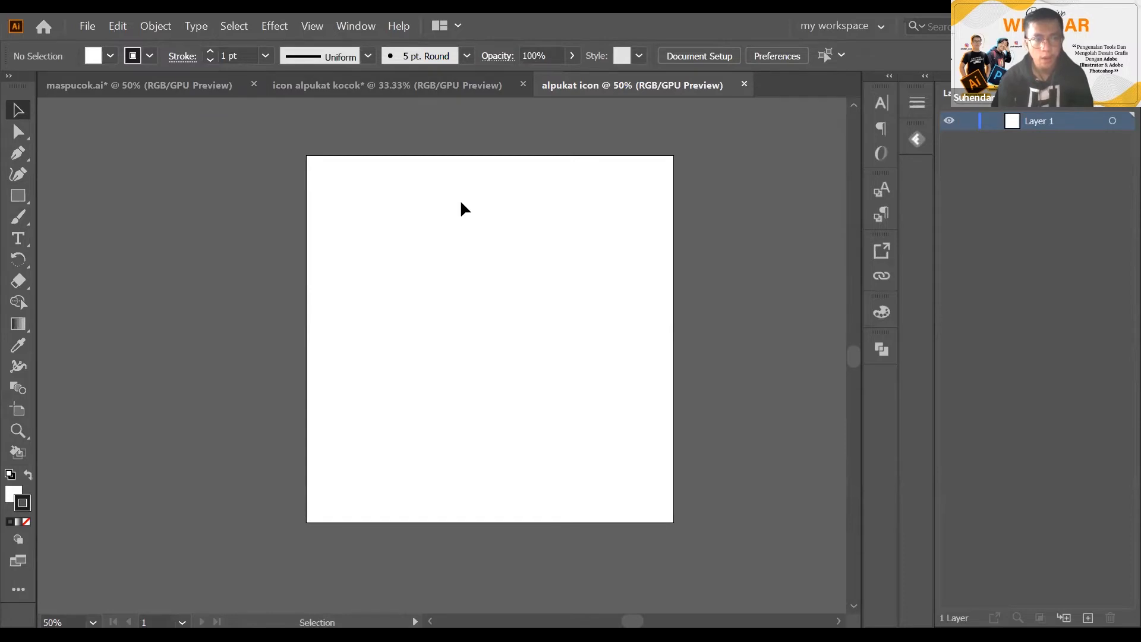
Copy the avocado photo from the "icon alpukat kocok" document into "alpukat icon" and place it to the left of the artboard
click(387, 85)
click(297, 303)
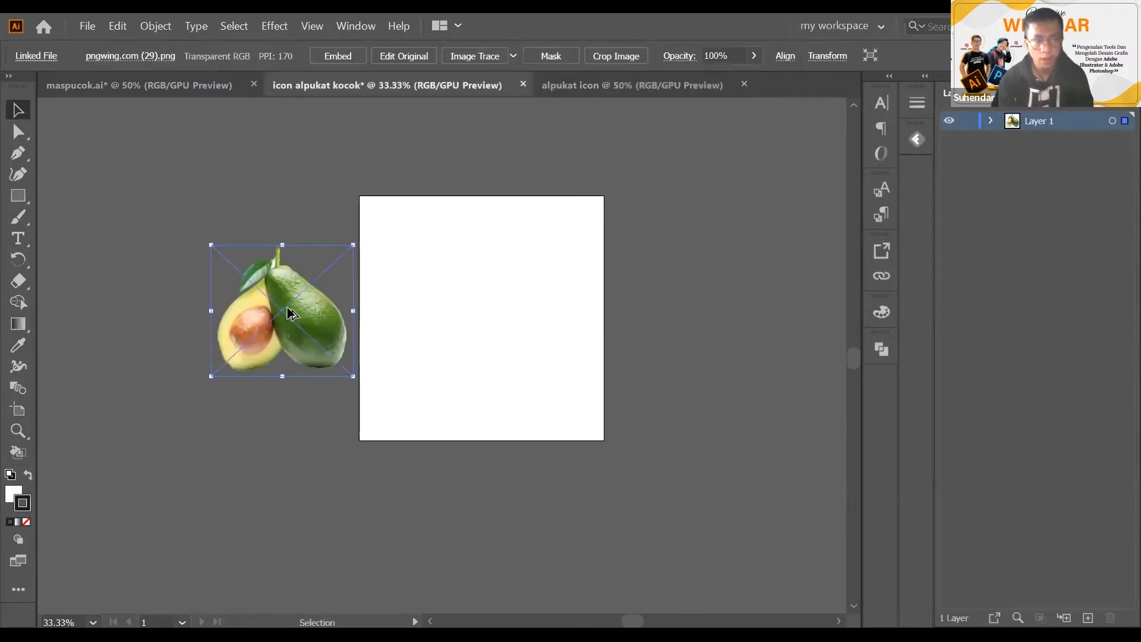
scroll(291, 313, up, 2)
scroll(309, 312, down, 2)
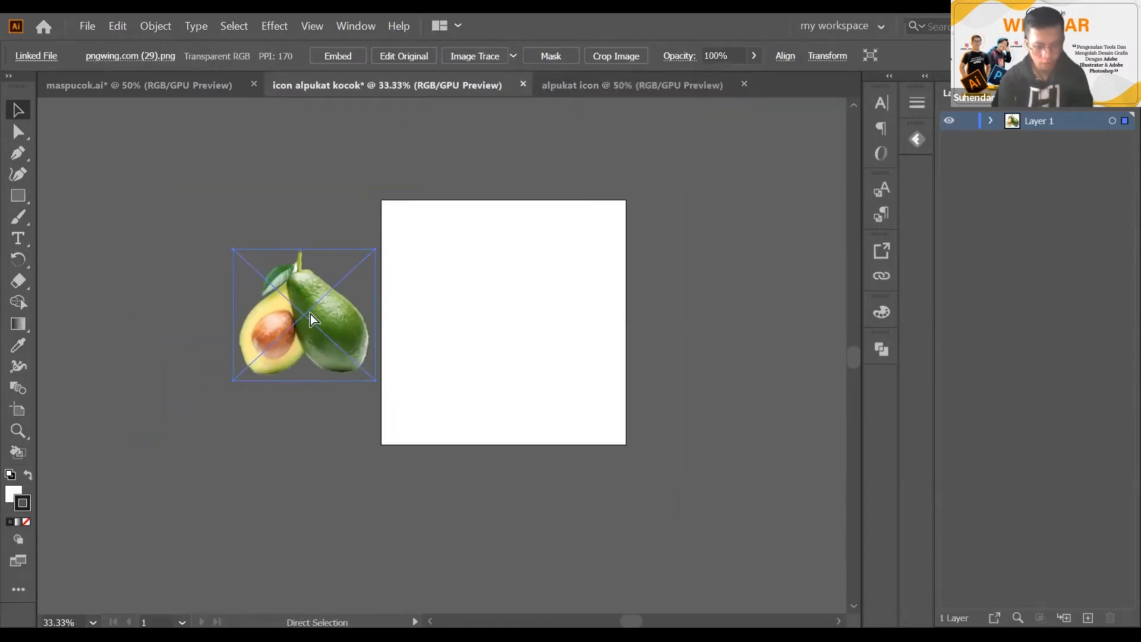
click(549, 83)
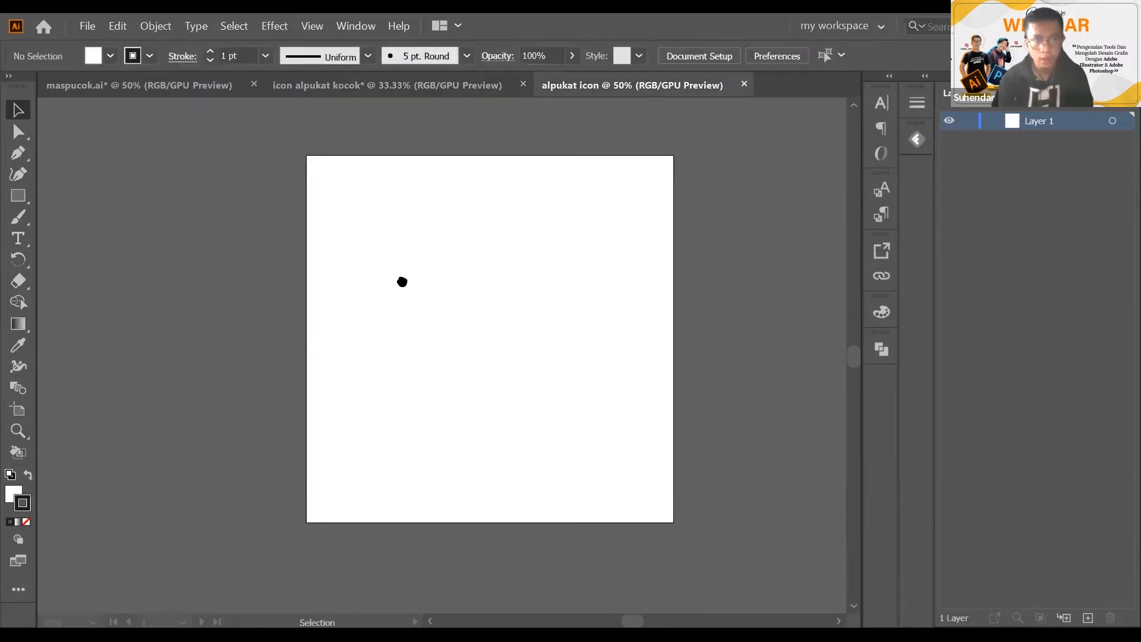
key(ctrl+v)
drag(529, 348, 295, 318)
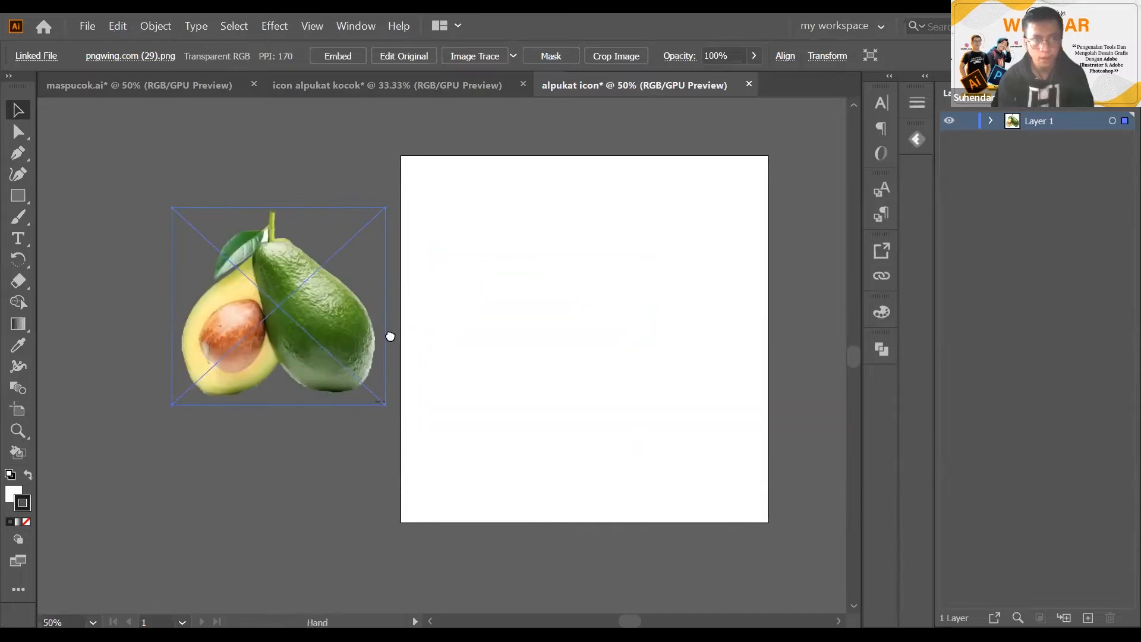
click(654, 315)
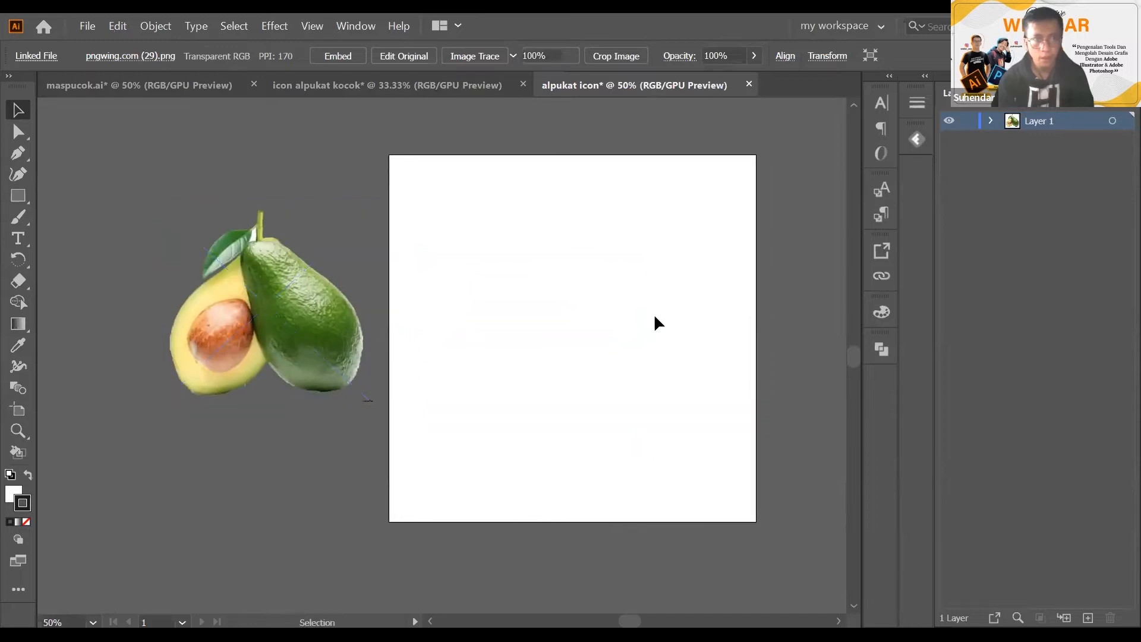
Draw a small, wide white rectangle with a 1 pt black stroke above the avocado photo
click(23, 197)
drag(252, 148, 335, 177)
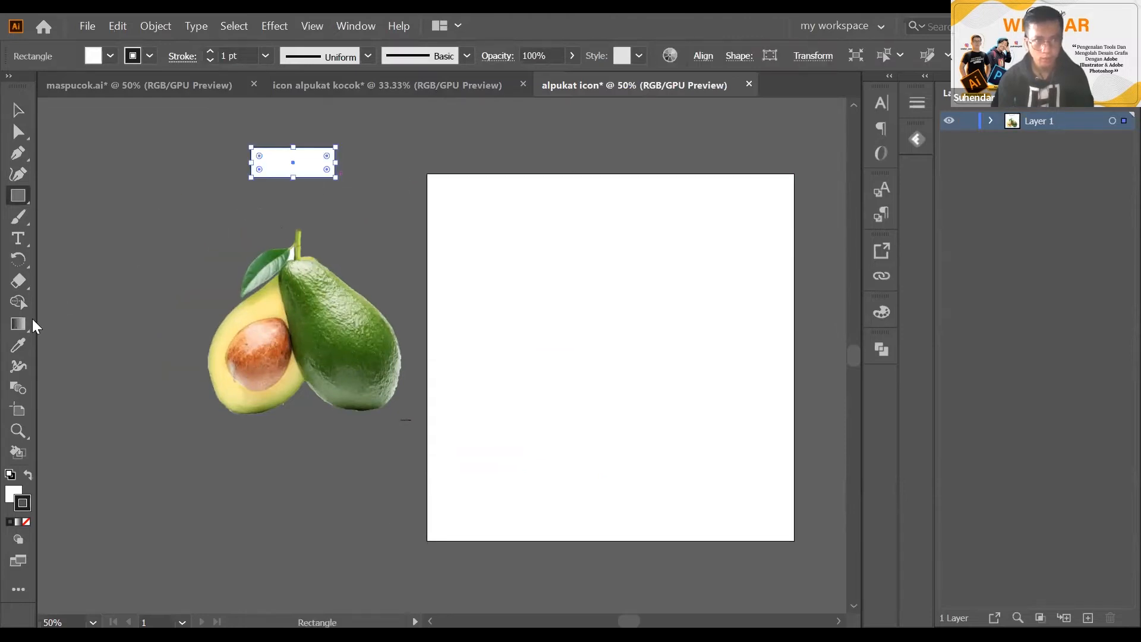
click(16, 350)
ctrl+click(291, 306)
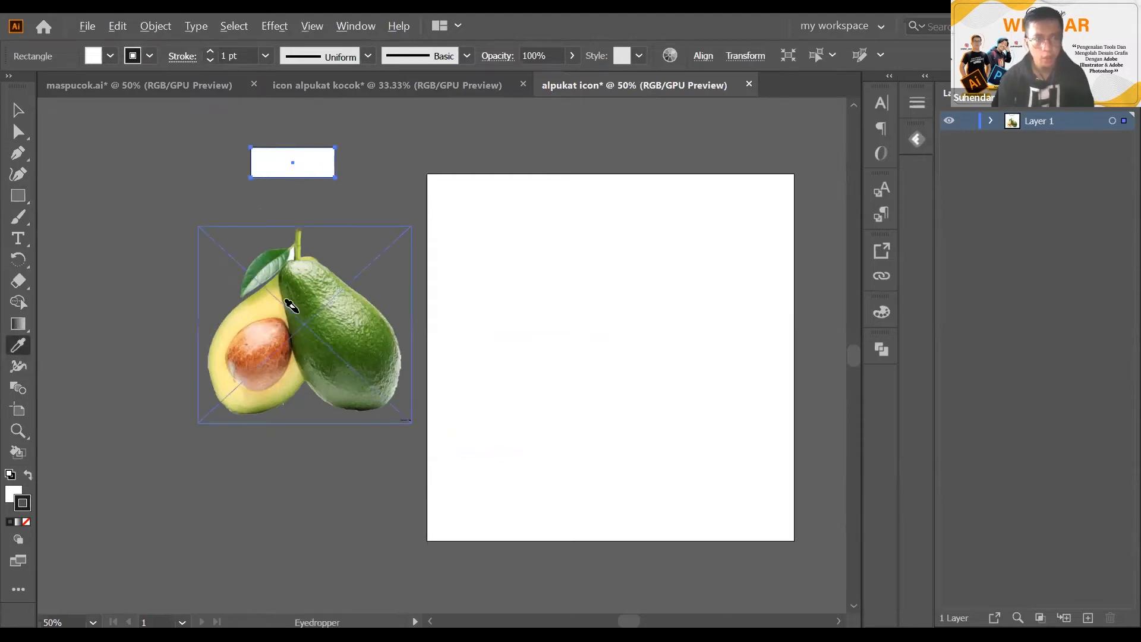
key(ctrl+equal)
key(ctrl+equal)
key(ctrl+equal)
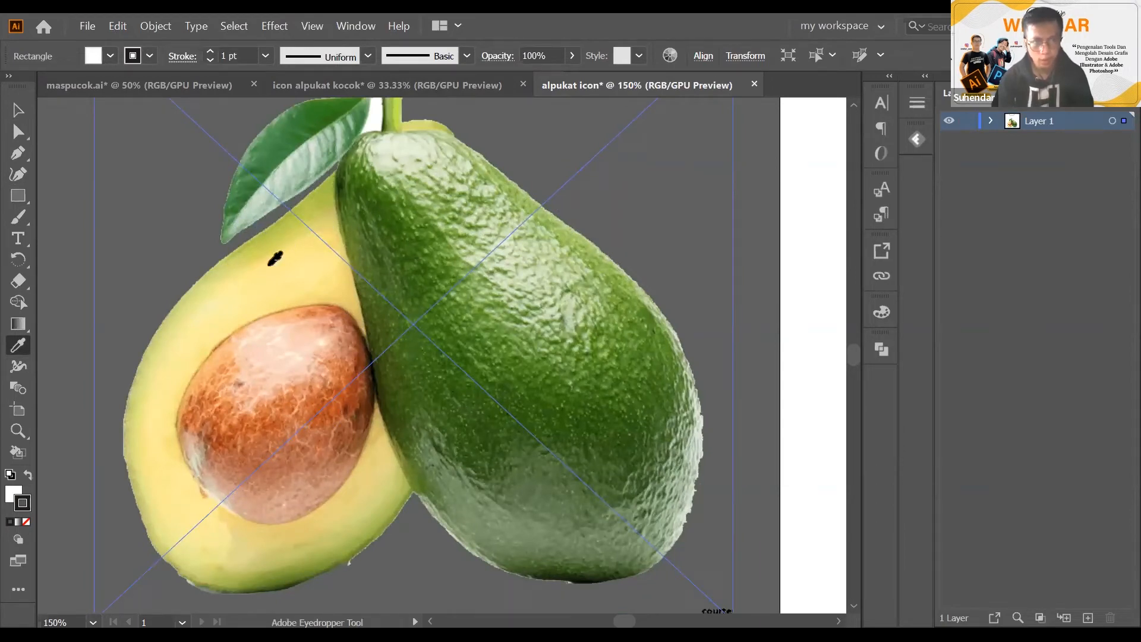
key(ctrl+minus)
key(ctrl+minus)
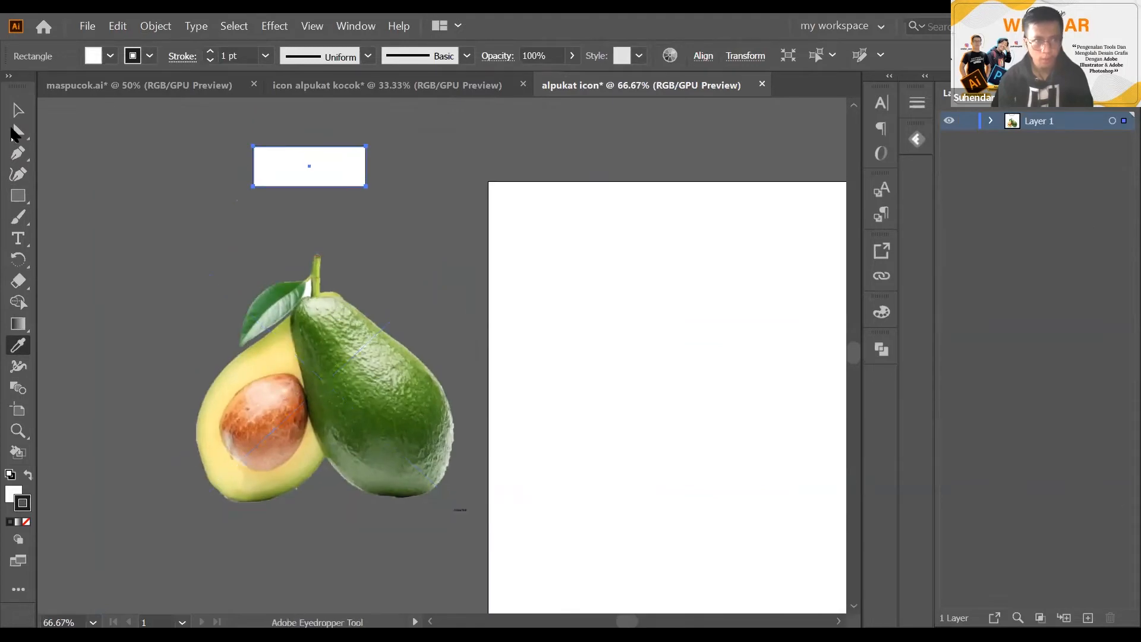
Duplicate the rectangle directly above the original so that their edges meet
key(v)
drag(357, 240, 354, 190)
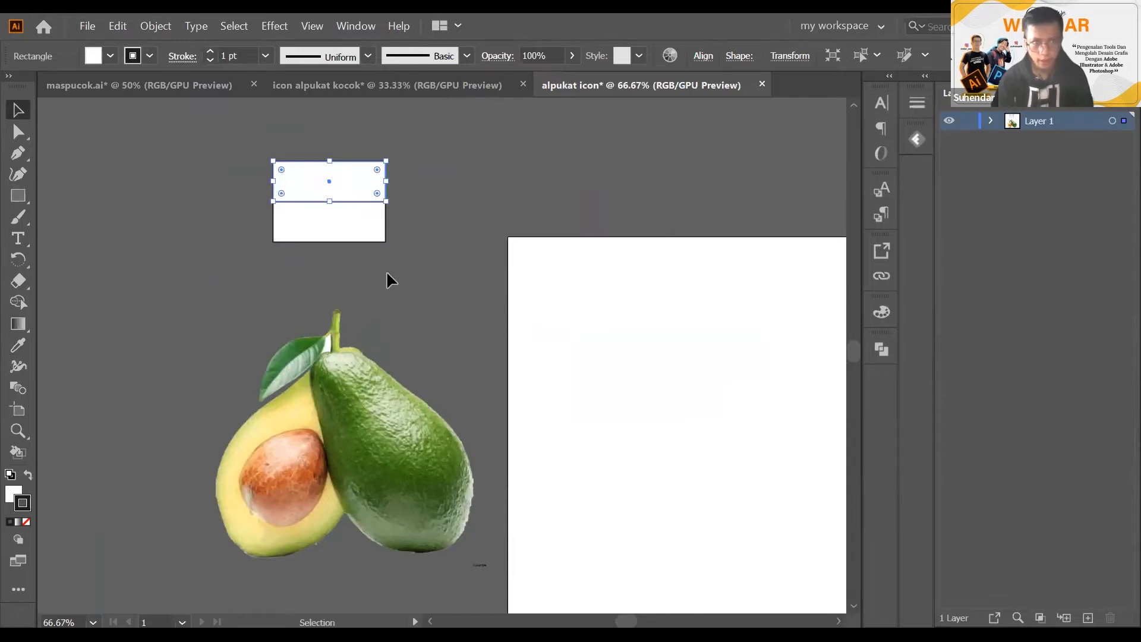
click(429, 268)
scroll(437, 270, left, 2)
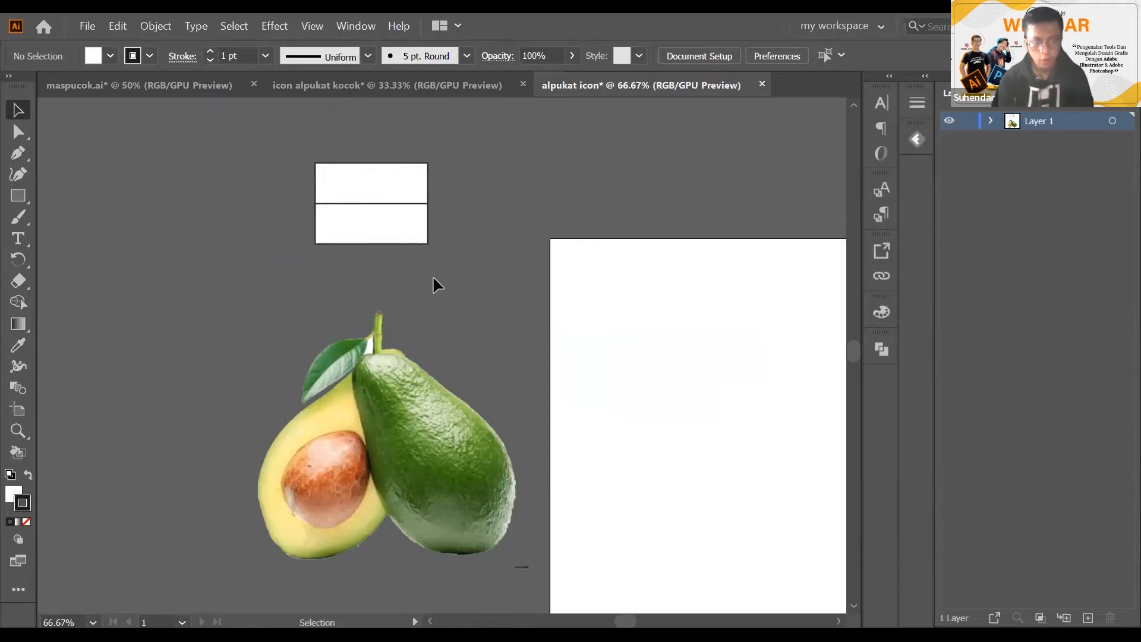
scroll(433, 278, up, 1)
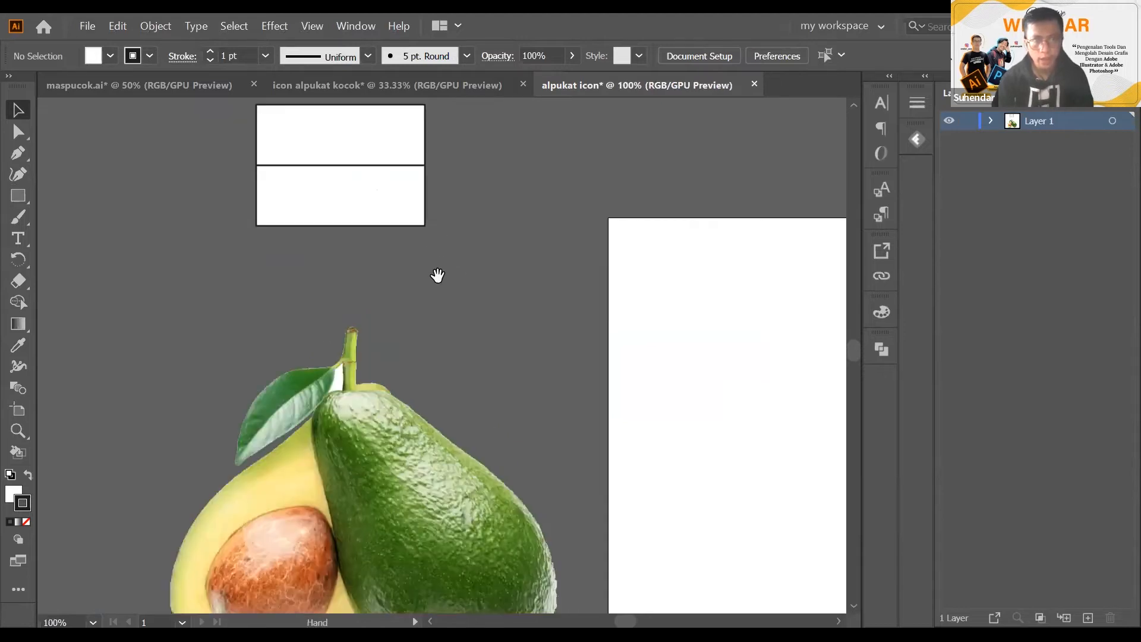
scroll(461, 297, down, 3)
scroll(458, 234, up, 5)
scroll(459, 234, left, 4)
scroll(346, 315, right, 5)
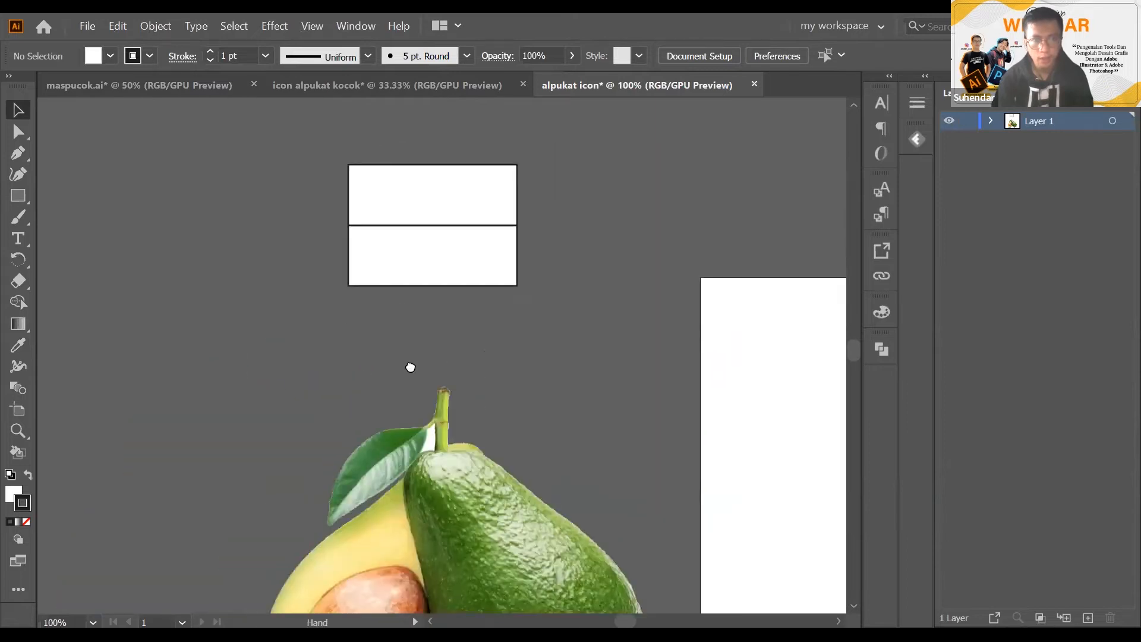
scroll(408, 367, down, 1)
scroll(408, 316, down, 2)
scroll(407, 316, left, 2)
scroll(427, 313, up, 1)
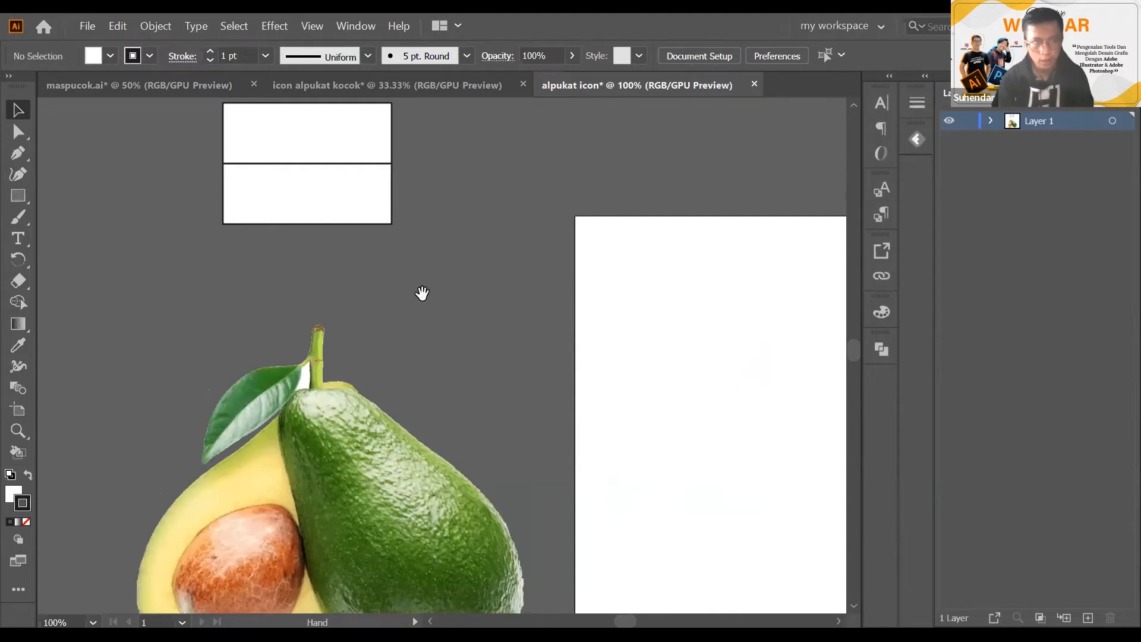
scroll(470, 327, up, 2)
scroll(469, 327, left, 2)
scroll(493, 375, down, 7)
scroll(493, 374, right, 8)
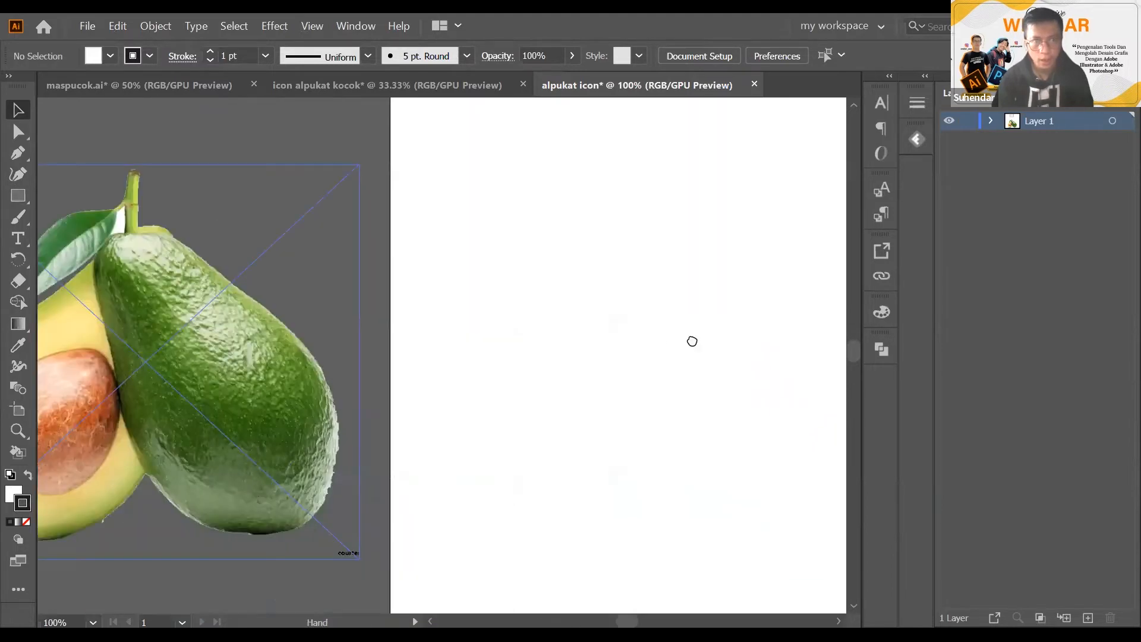
scroll(665, 309, left, 8)
scroll(666, 309, up, 2)
scroll(594, 345, up, 7)
scroll(595, 344, right, 3)
scroll(487, 380, down, 3)
scroll(487, 380, right, 2)
scroll(543, 303, left, 1)
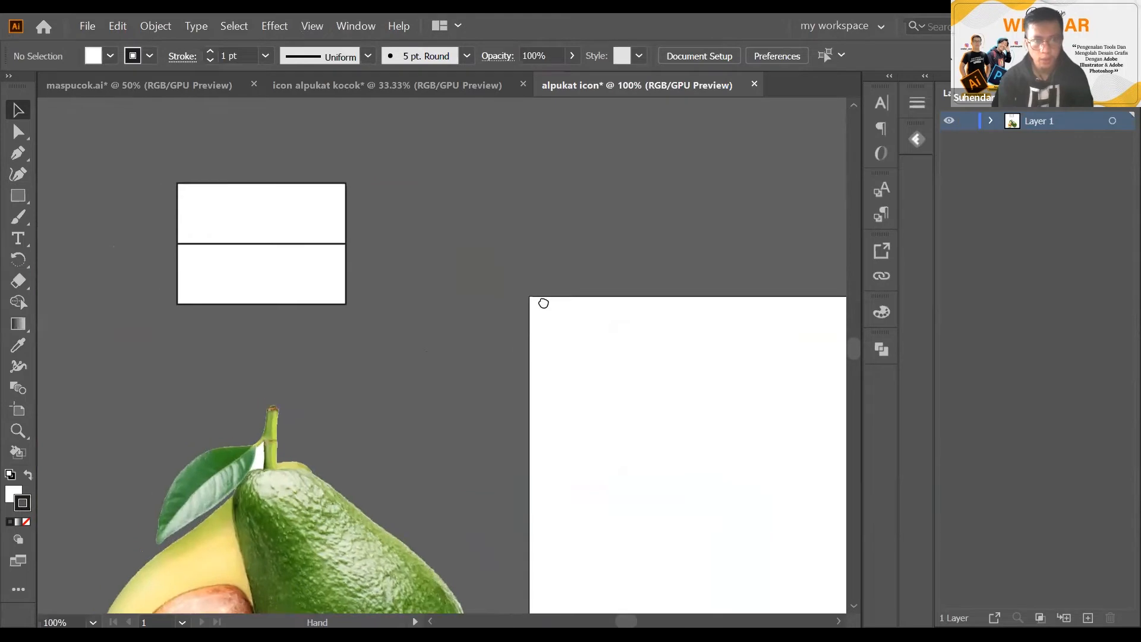
scroll(543, 303, down, 2)
scroll(543, 303, left, 3)
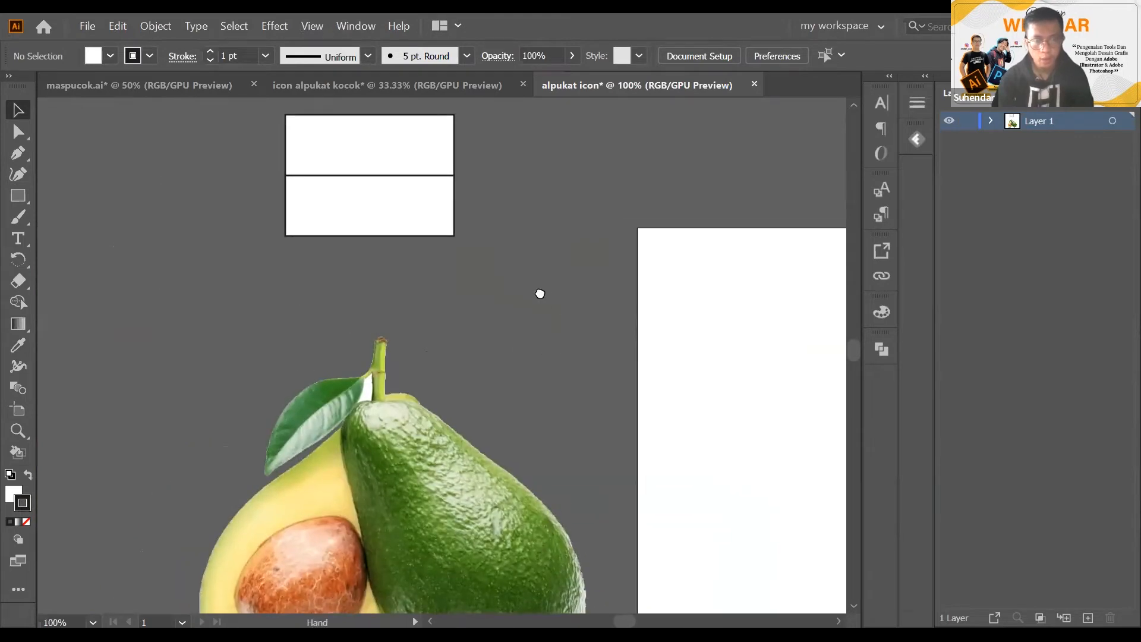
scroll(538, 294, up, 1)
scroll(537, 293, down, 1)
scroll(538, 293, right, 3)
scroll(484, 323, up, 3)
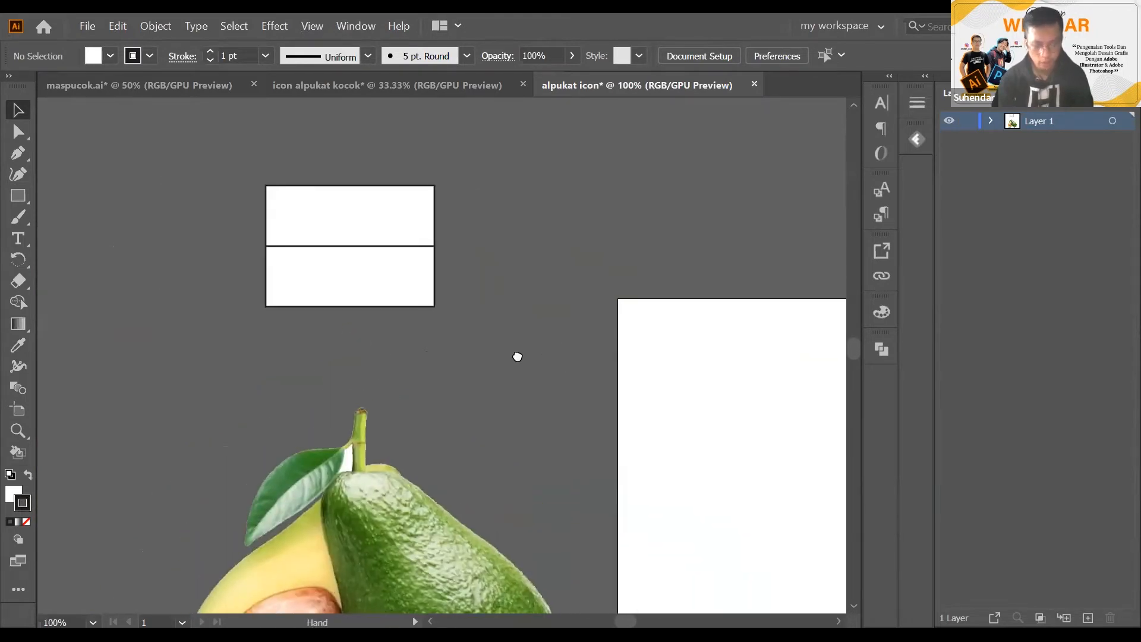
scroll(499, 336, down, 1)
scroll(502, 336, down, 1)
scroll(501, 336, left, 1)
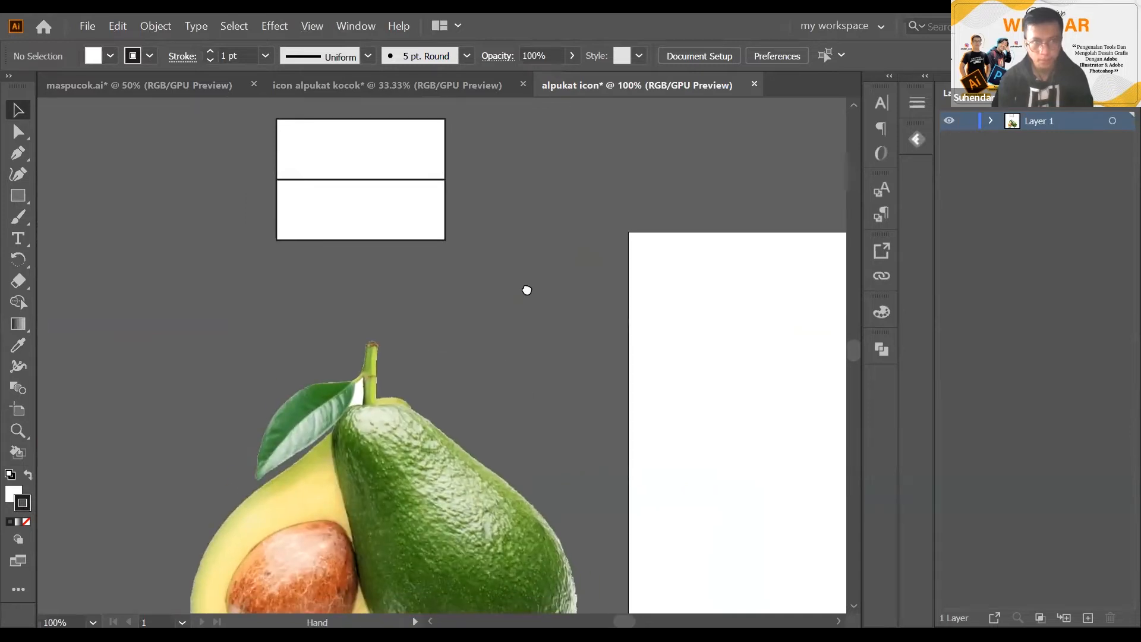
scroll(527, 288, down, 2)
scroll(517, 232, up, 3)
scroll(517, 232, right, 4)
scroll(515, 603, left, 3)
scroll(514, 604, down, 1)
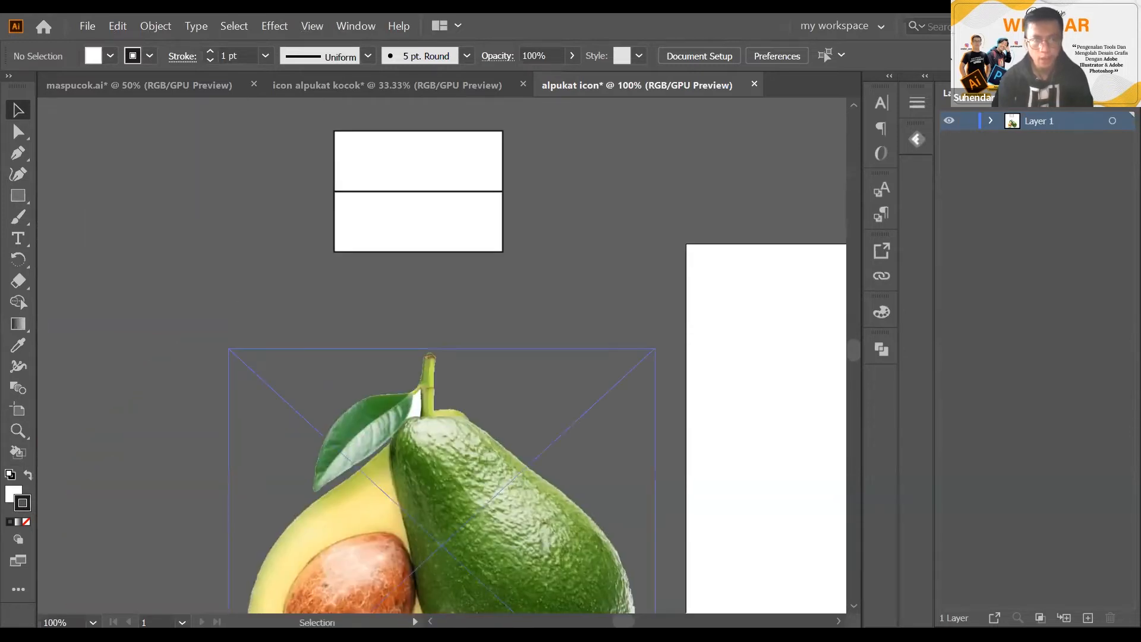
scroll(515, 603, left, 8)
scroll(442, 357, right, 5)
scroll(442, 357, left, 5)
scroll(483, 410, right, 9)
scroll(483, 410, left, 7)
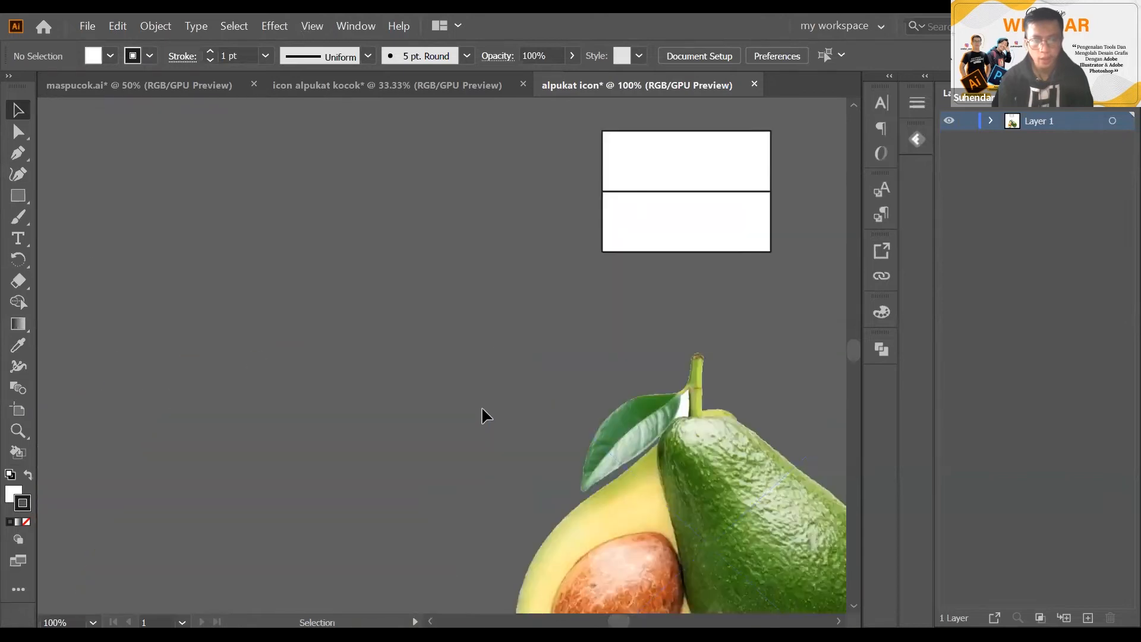
drag(600, 323, 365, 335)
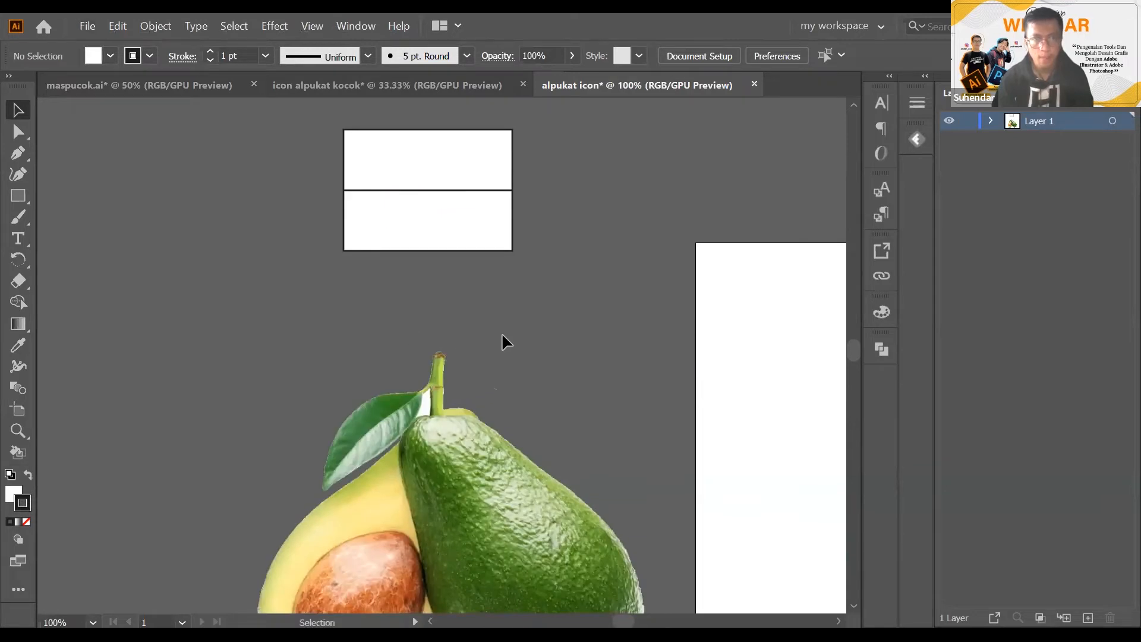
Duplicate the upper rectangle directly above itself to stack a third one
scroll(502, 333, down, 1)
drag(438, 287, 394, 351)
drag(398, 254, 397, 214)
click(271, 228)
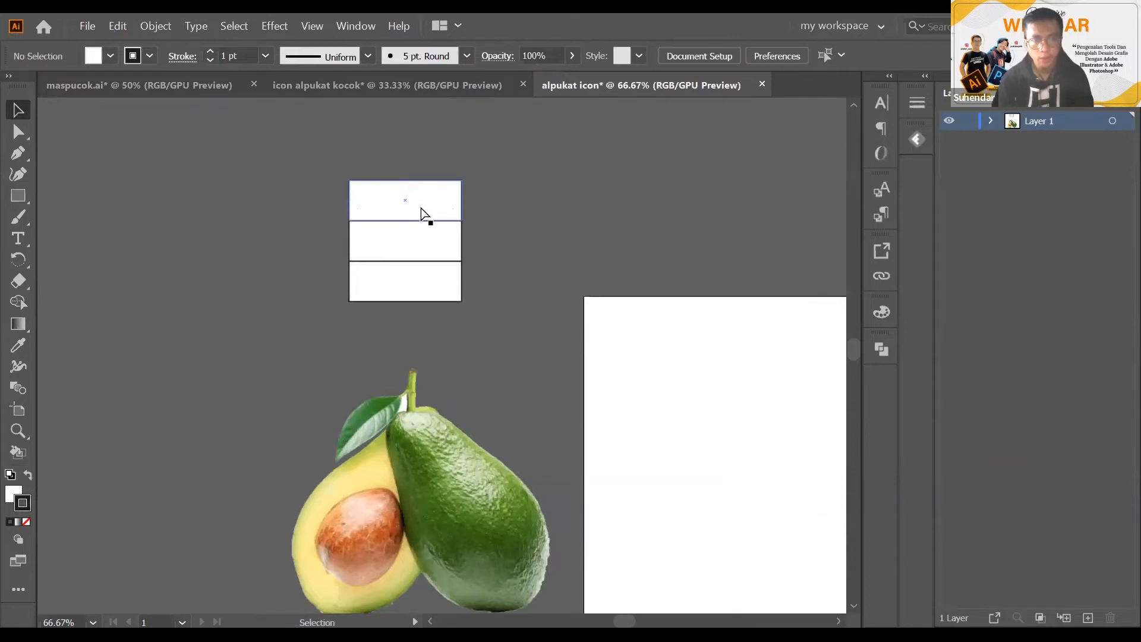
Duplicate the upper of the two stacked rectangles directly above itself so a third one sits flush on the stack
click(421, 209)
scroll(423, 252, up, 1)
drag(423, 252, 453, 262)
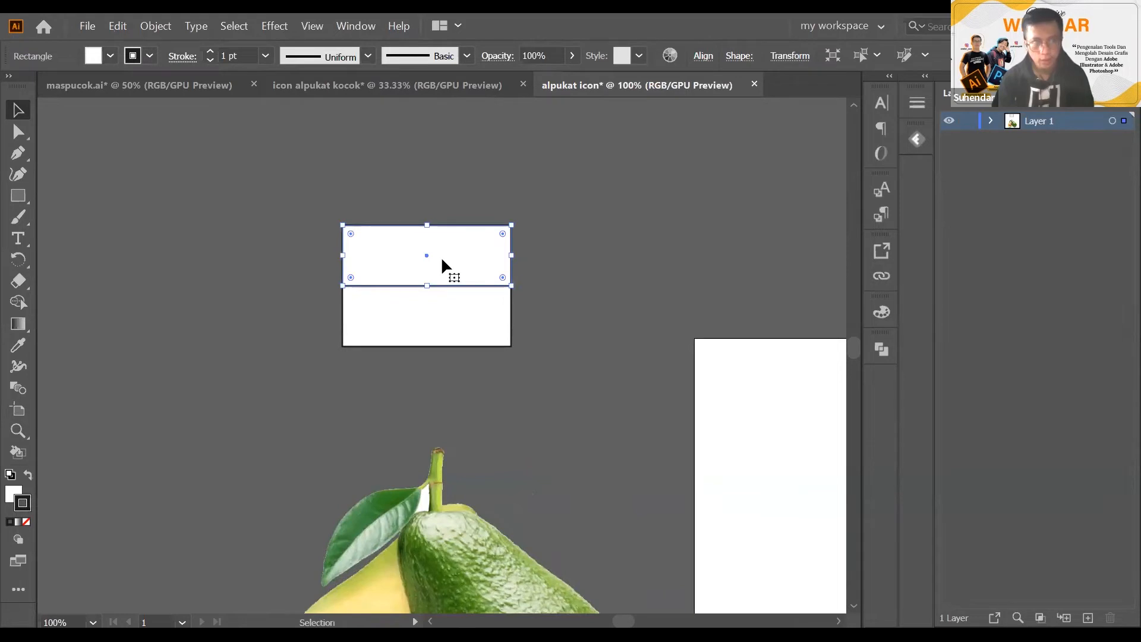
key(alt)
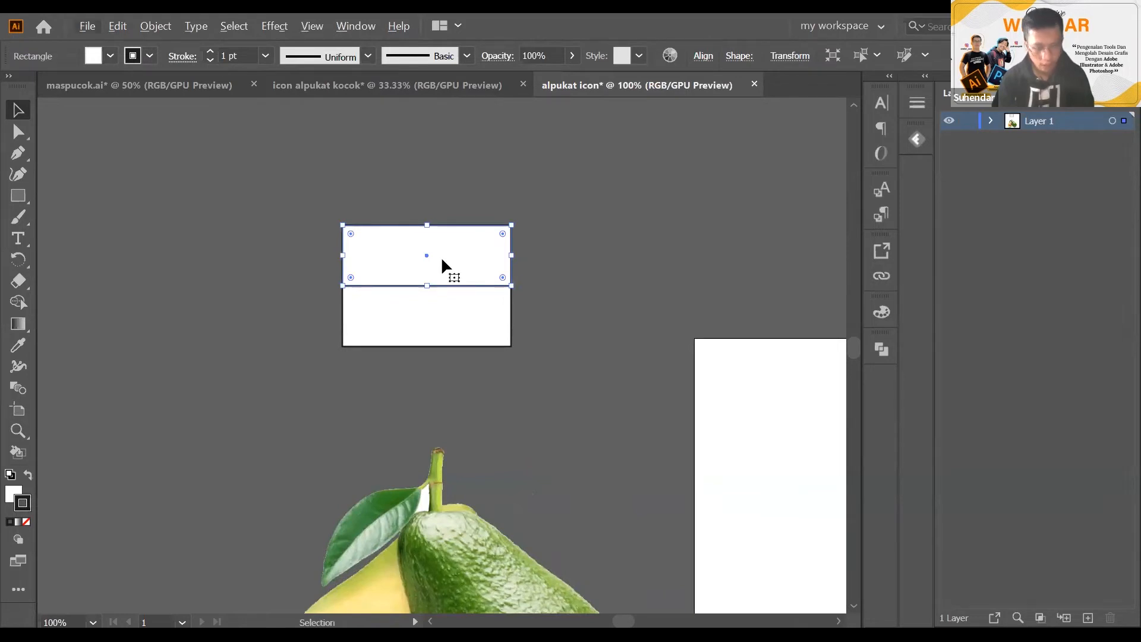
drag(442, 258, 445, 204)
click(563, 227)
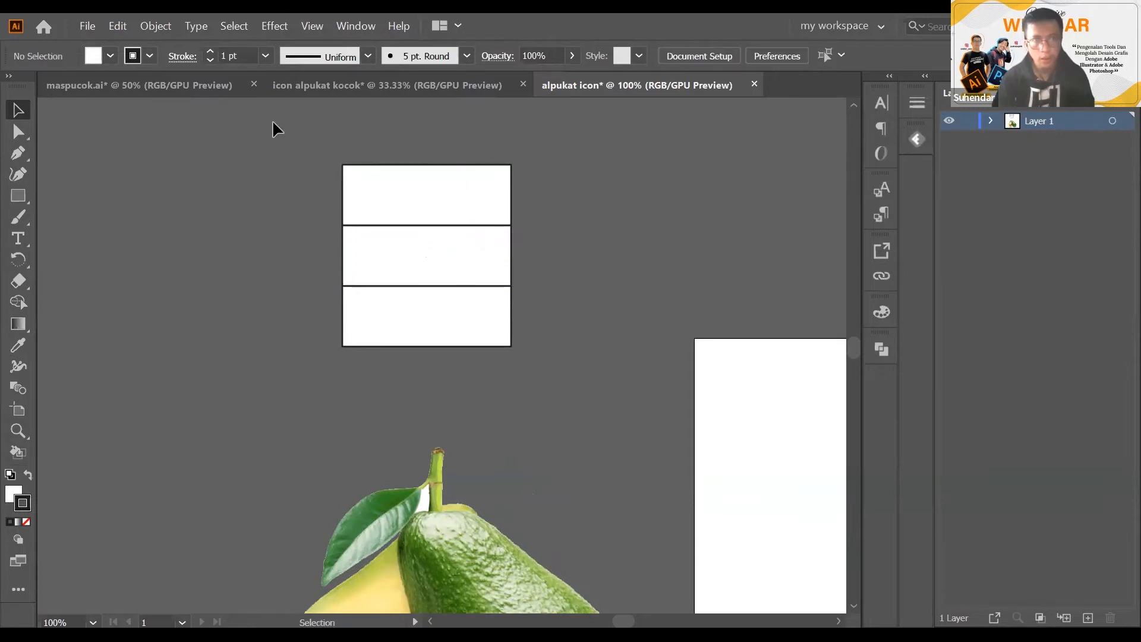
Fill the lowest rectangle of the stack with the dark green sampled from the whole avocado's skin using the Eyedropper
drag(519, 361, 508, 315)
scroll(451, 302, down, 1)
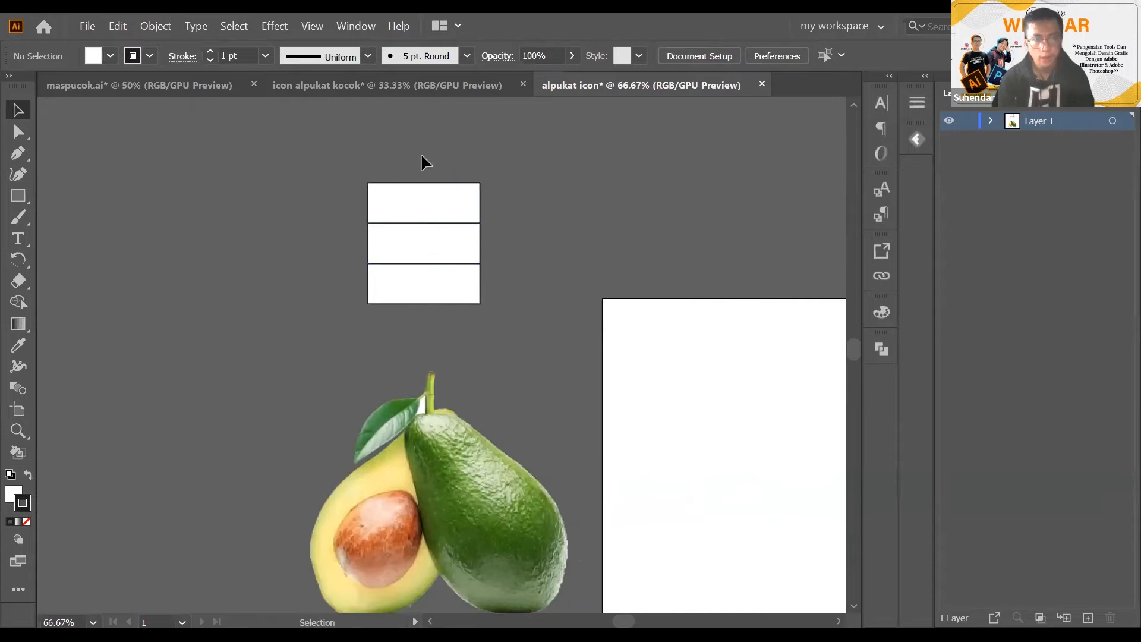
click(435, 262)
click(37, 341)
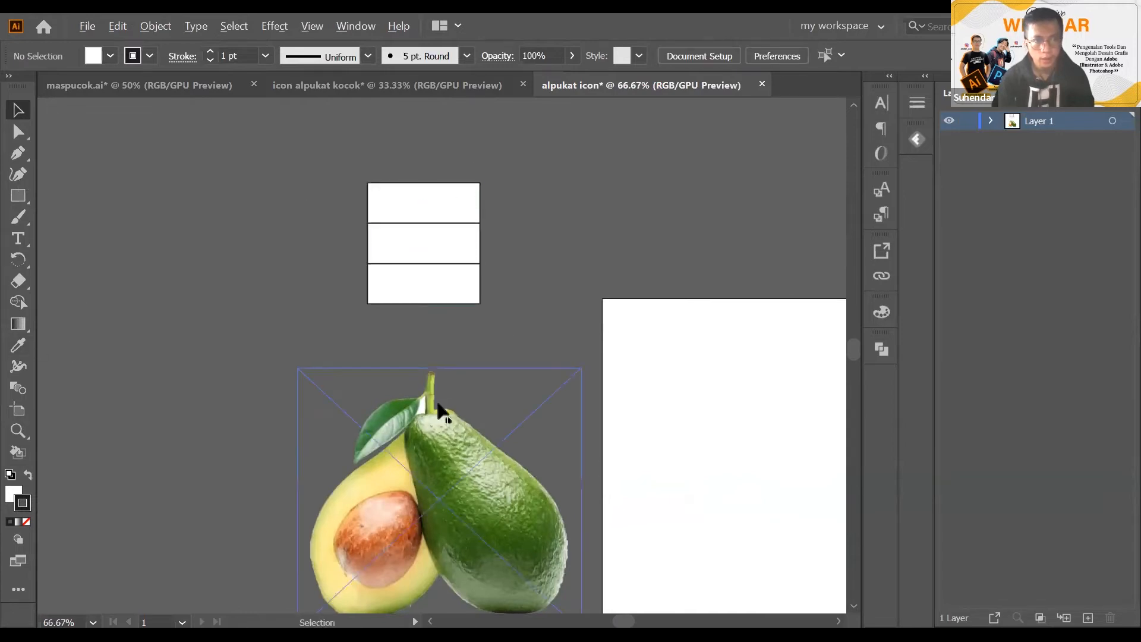
scroll(438, 404, up, 1)
drag(438, 395, 454, 345)
click(433, 193)
scroll(510, 273, down, 1)
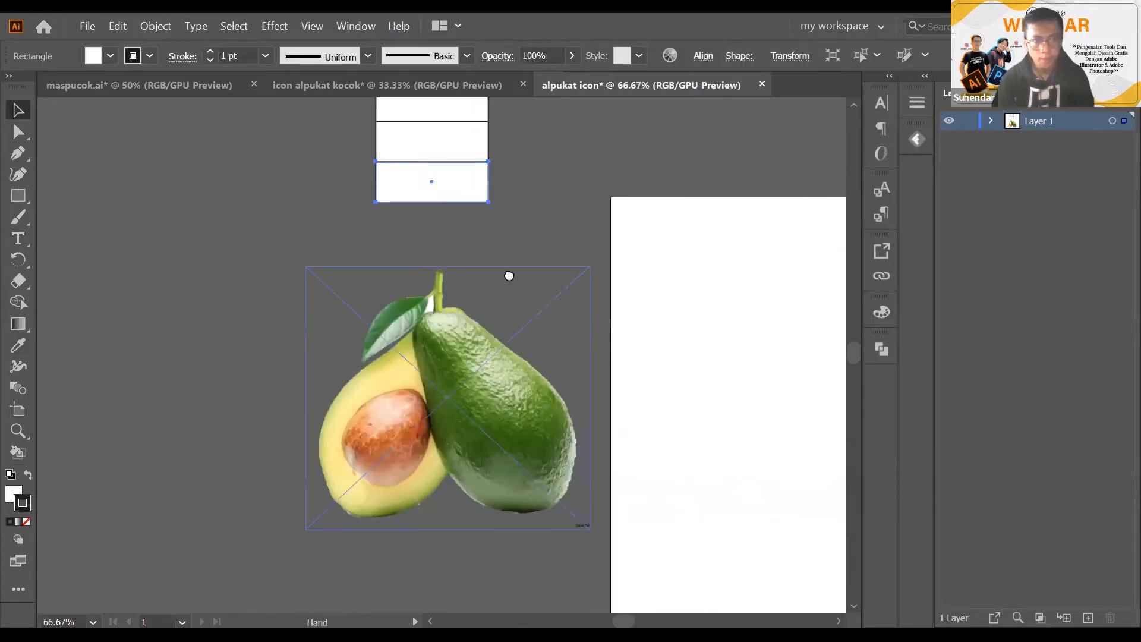
click(23, 348)
scroll(435, 410, up, 3)
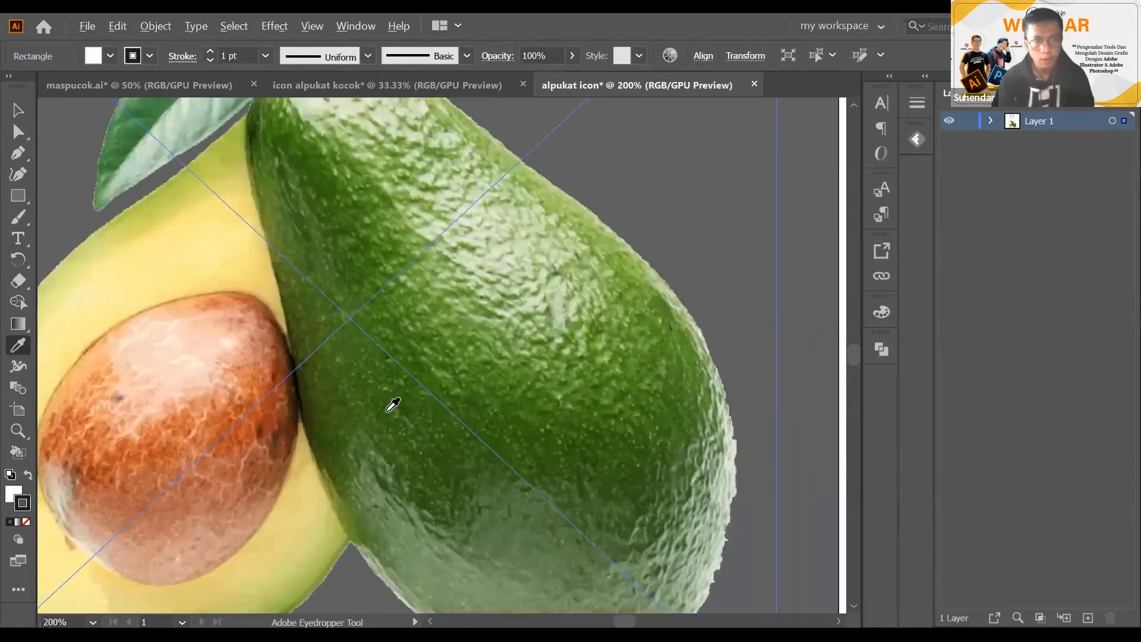
scroll(400, 293, up, 1)
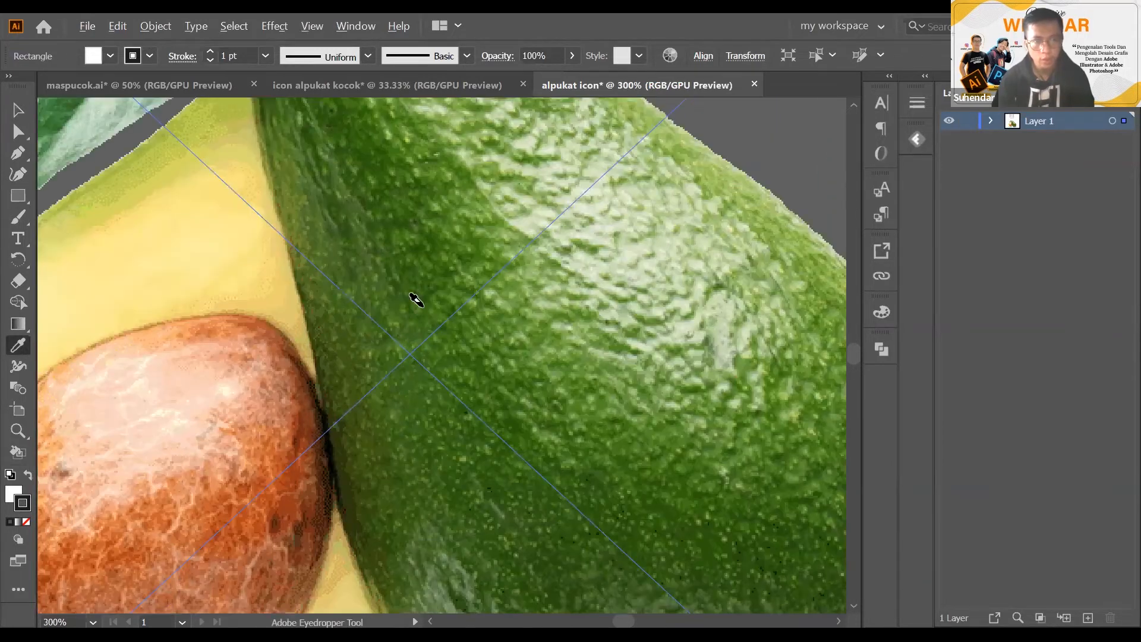
scroll(416, 300, down, 4)
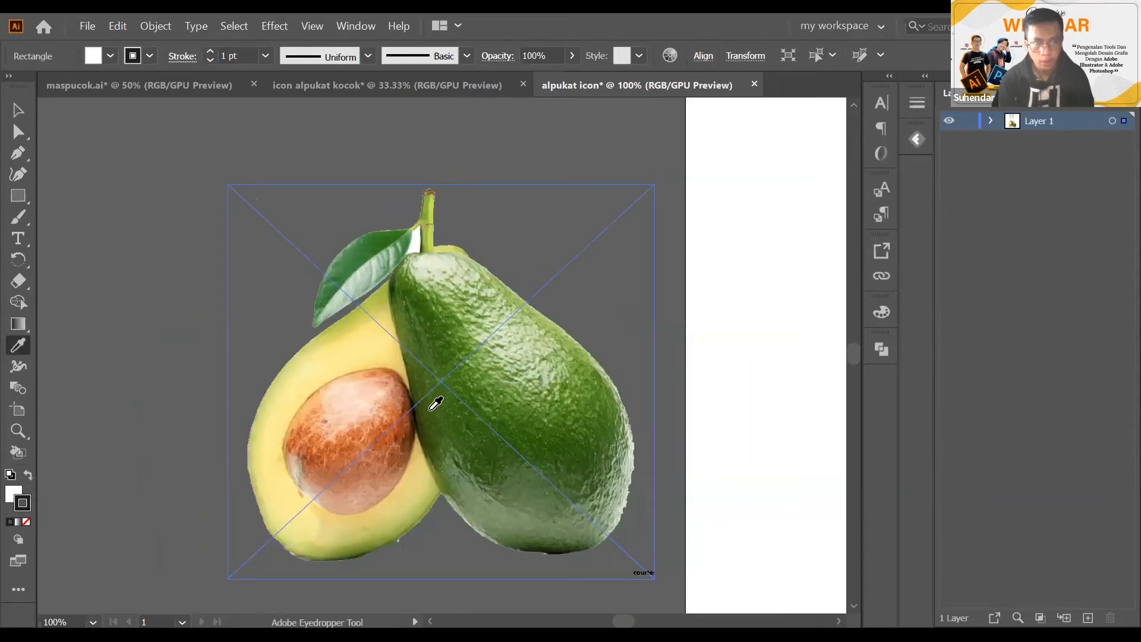
scroll(435, 403, up, 2)
click(434, 402)
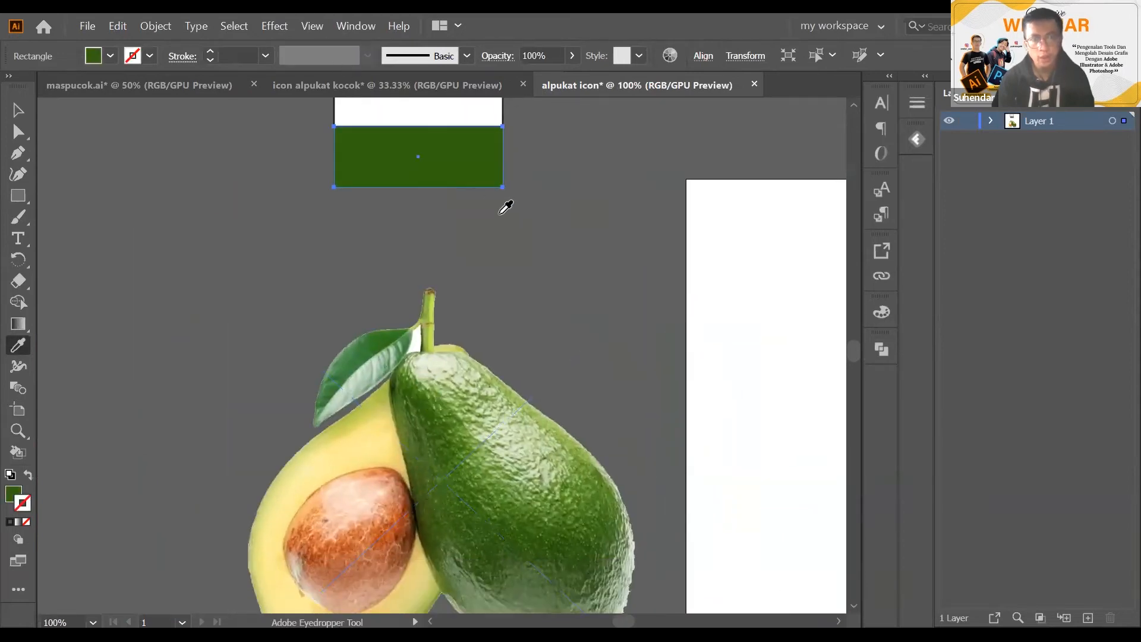
Fill the middle rectangle with a medium green sampled from the avocado's skin, replacing a first pale green sample
drag(530, 270, 538, 327)
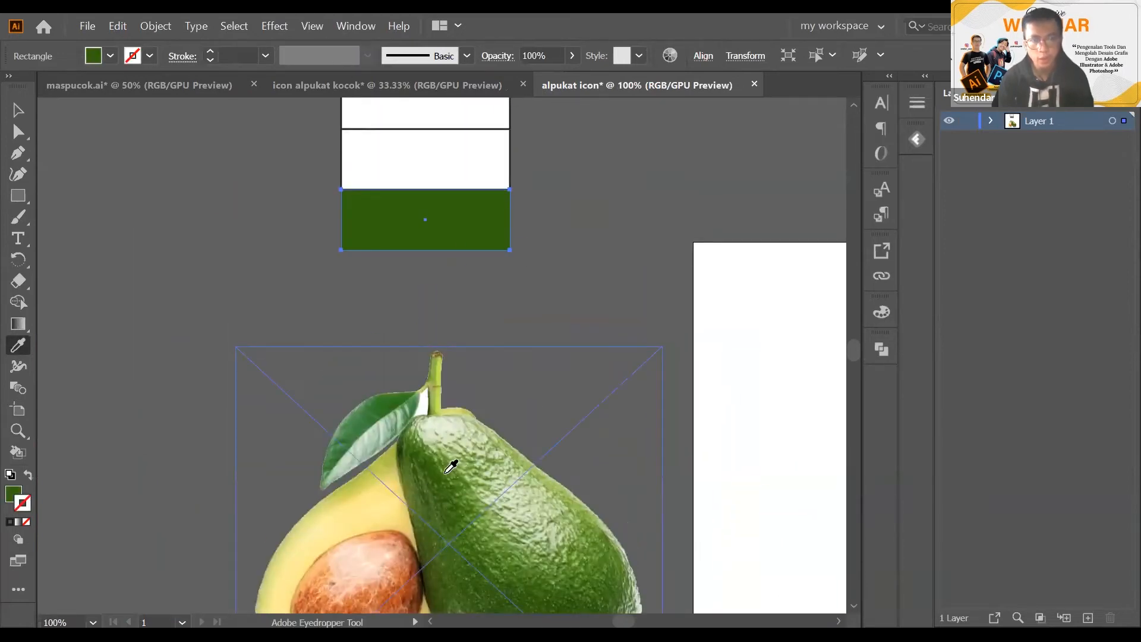
click(18, 110)
click(224, 172)
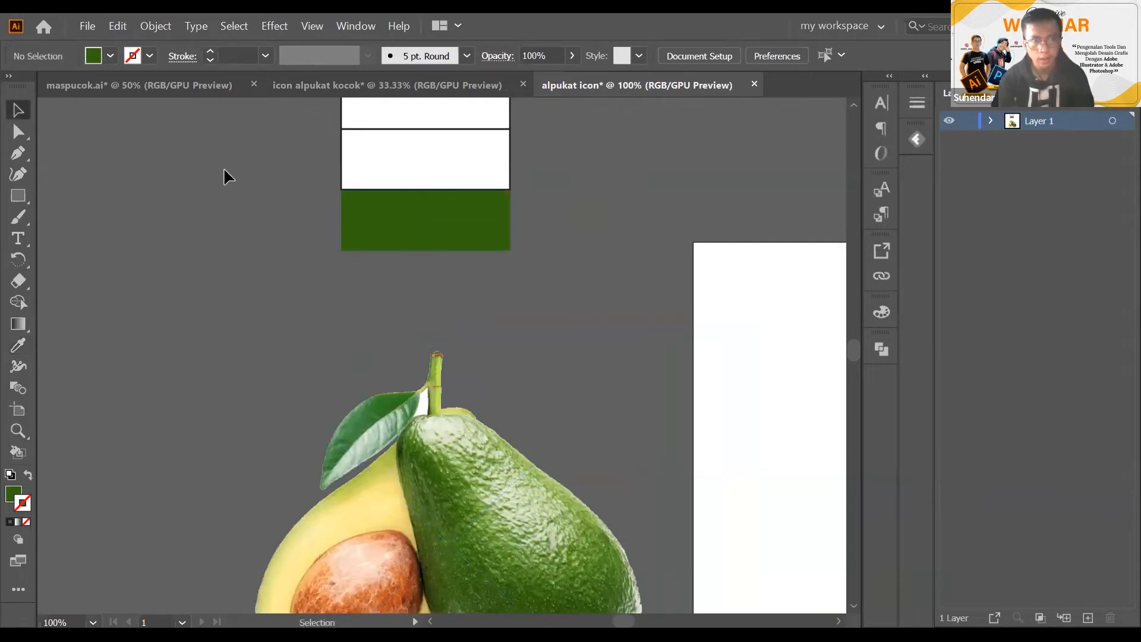
drag(416, 308, 400, 235)
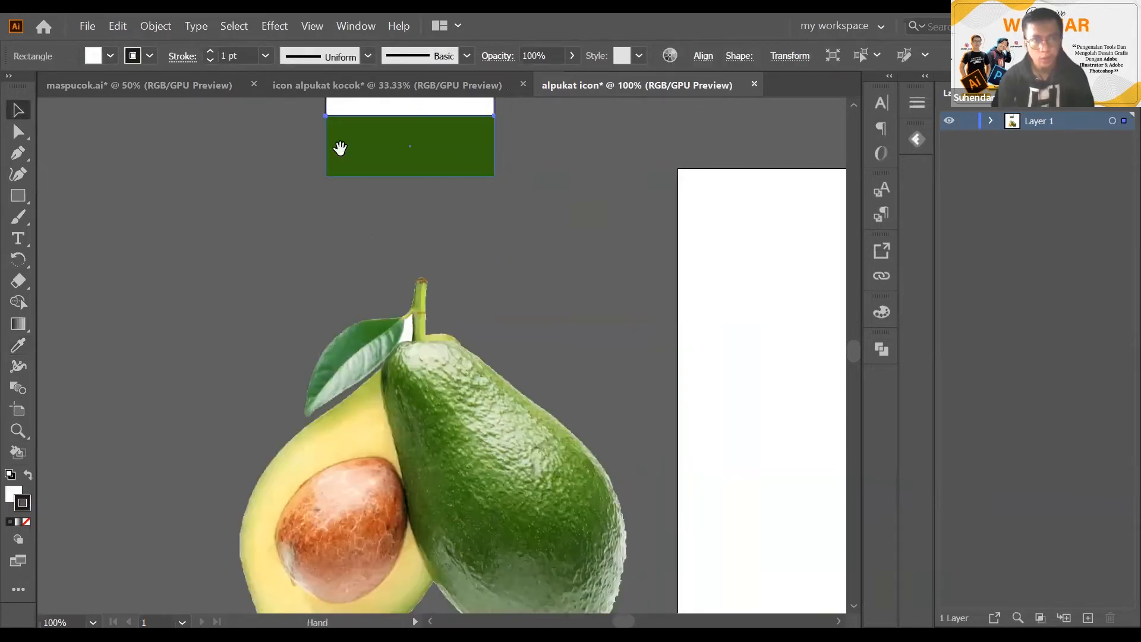
drag(337, 143, 343, 202)
click(18, 345)
scroll(472, 453, up, 1)
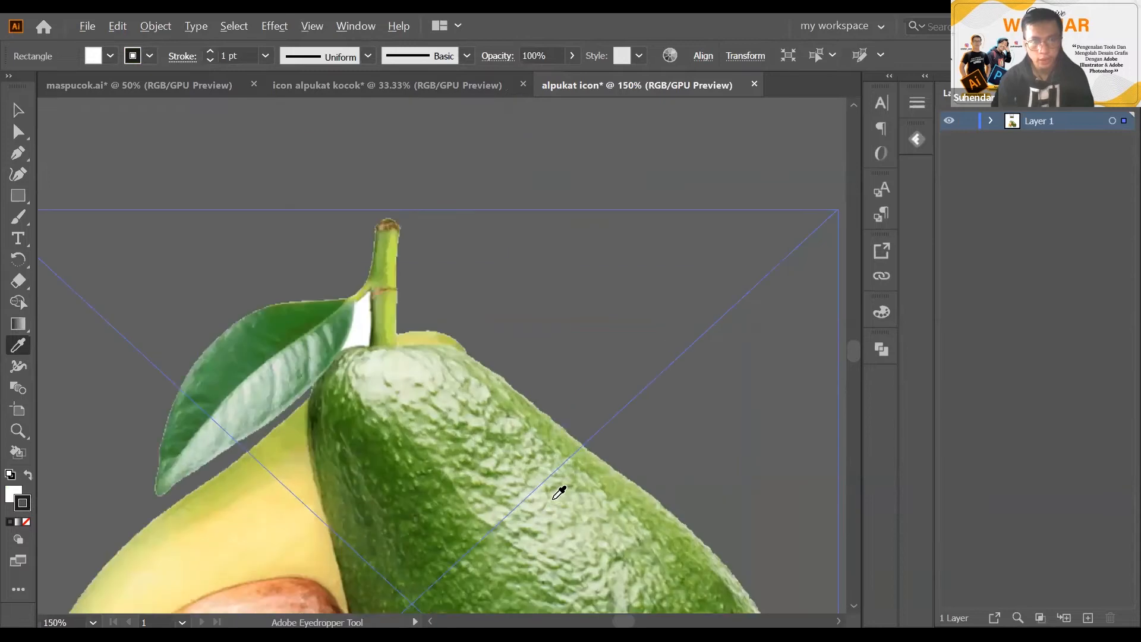
click(498, 505)
scroll(484, 504, down, 3)
drag(479, 438, 474, 460)
scroll(458, 406, up, 1)
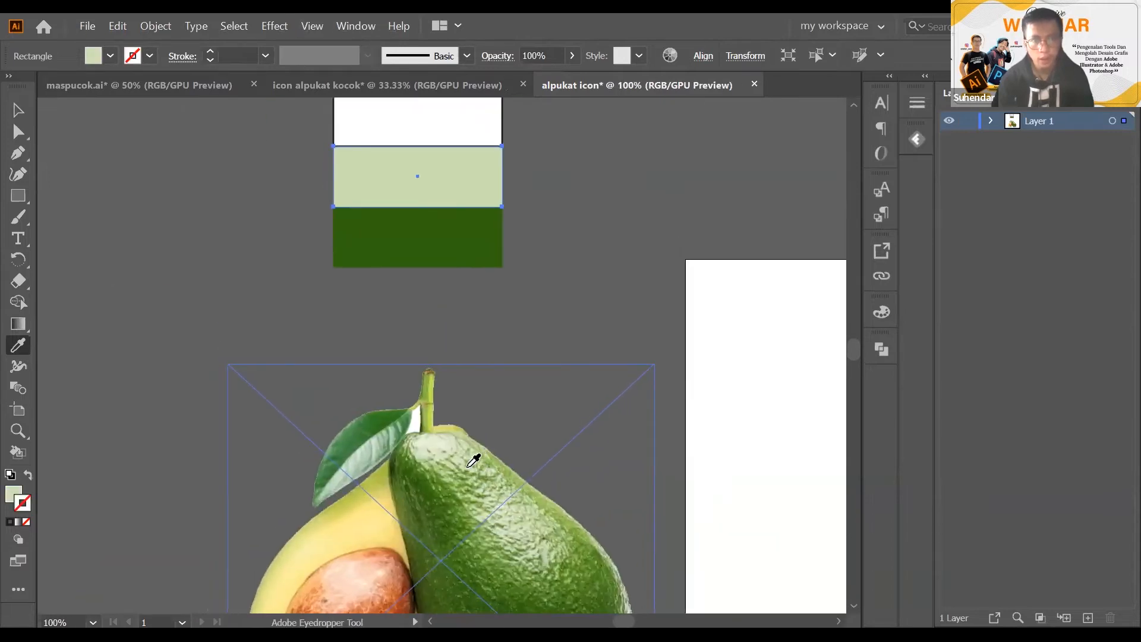
click(446, 487)
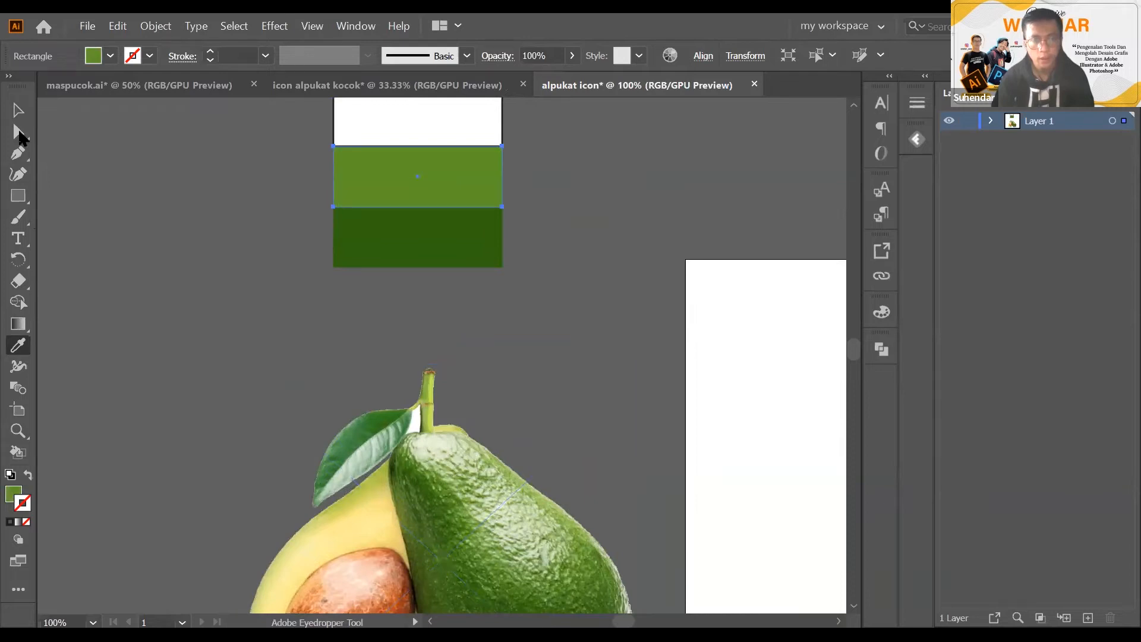
Fill the top rectangle with the yellow sampled from the halved avocado's flesh
click(18, 109)
click(438, 116)
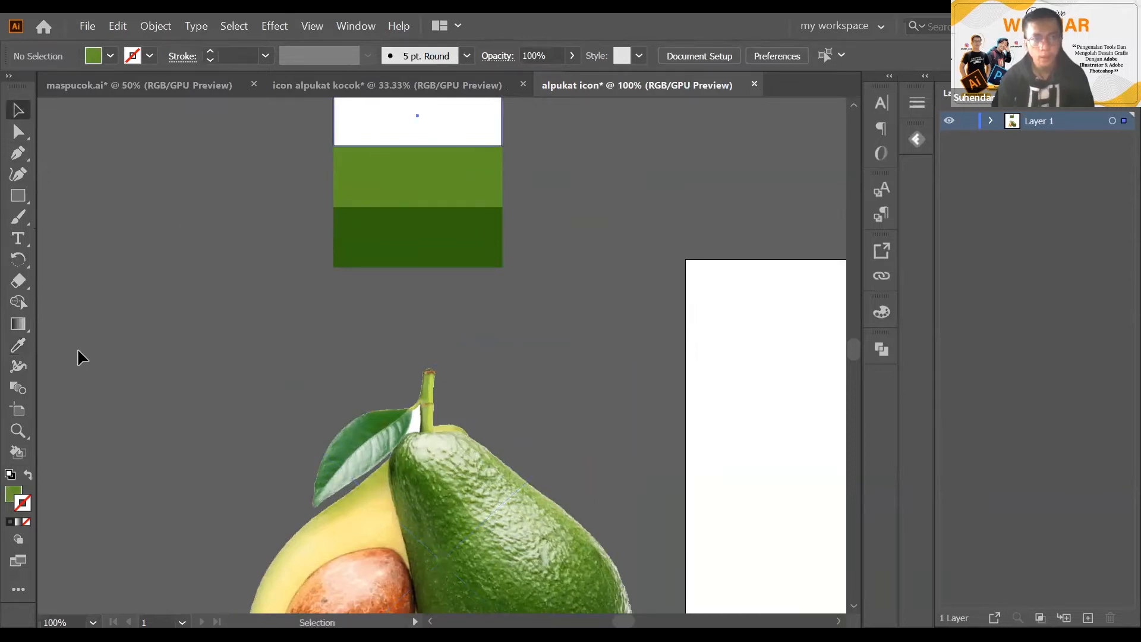
click(19, 345)
drag(558, 498, 572, 469)
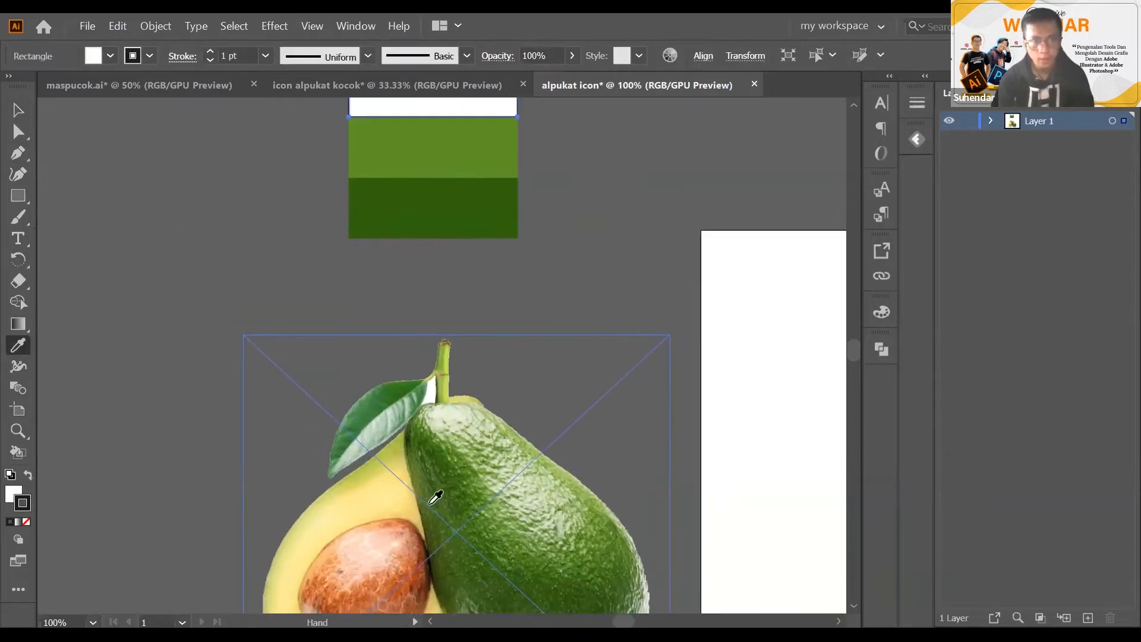
click(376, 487)
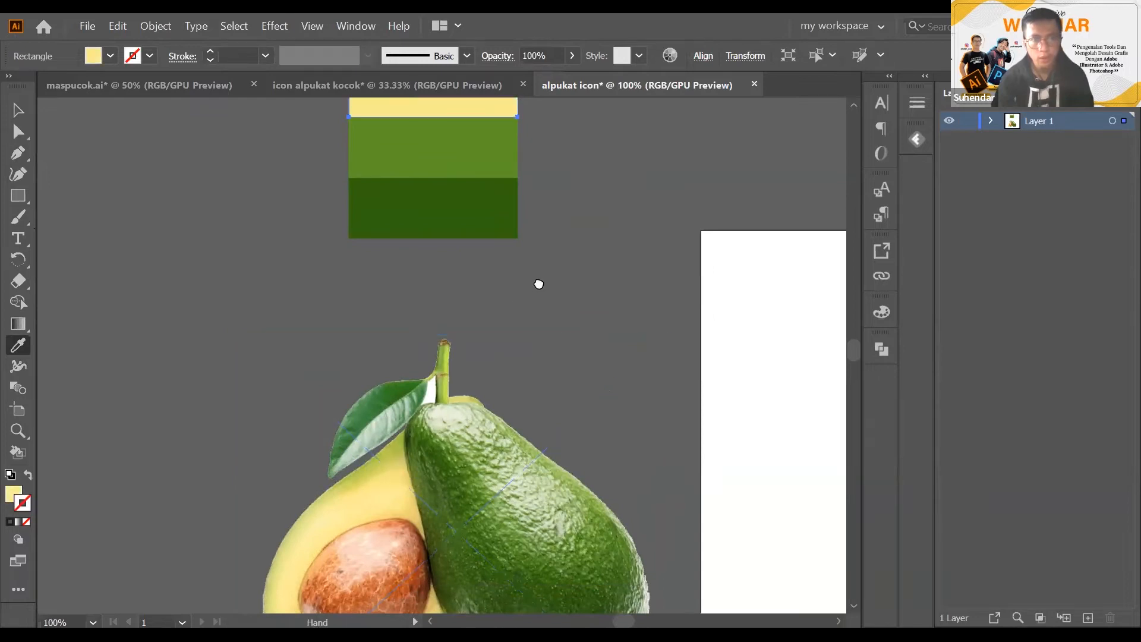
Duplicate the yellow rectangle directly above itself as a fourth swatch
key(ctrl+minus)
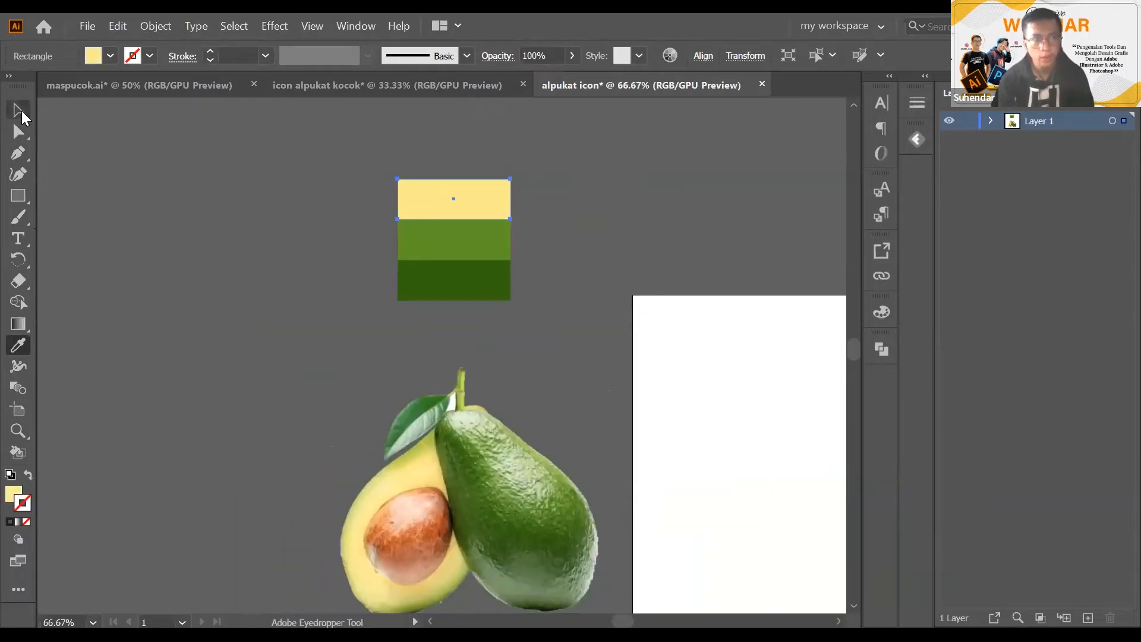
click(18, 110)
drag(485, 204, 482, 164)
drag(504, 272, 488, 263)
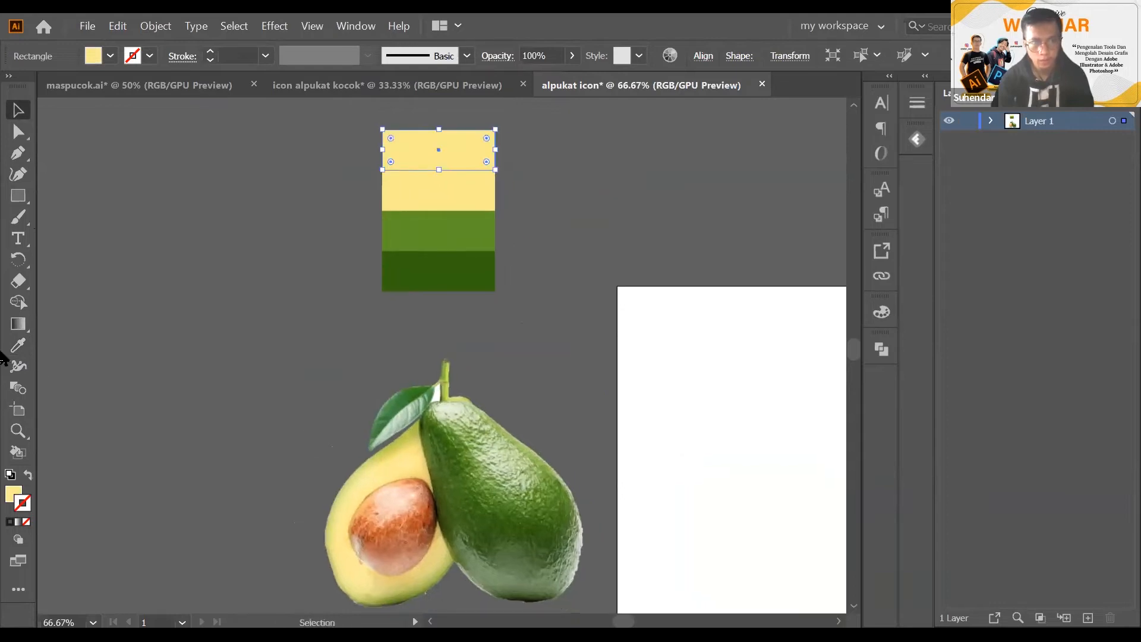
Recolor the new top swatch with a paler yellow sampled from the avocado flesh using the Eyedropper
click(17, 346)
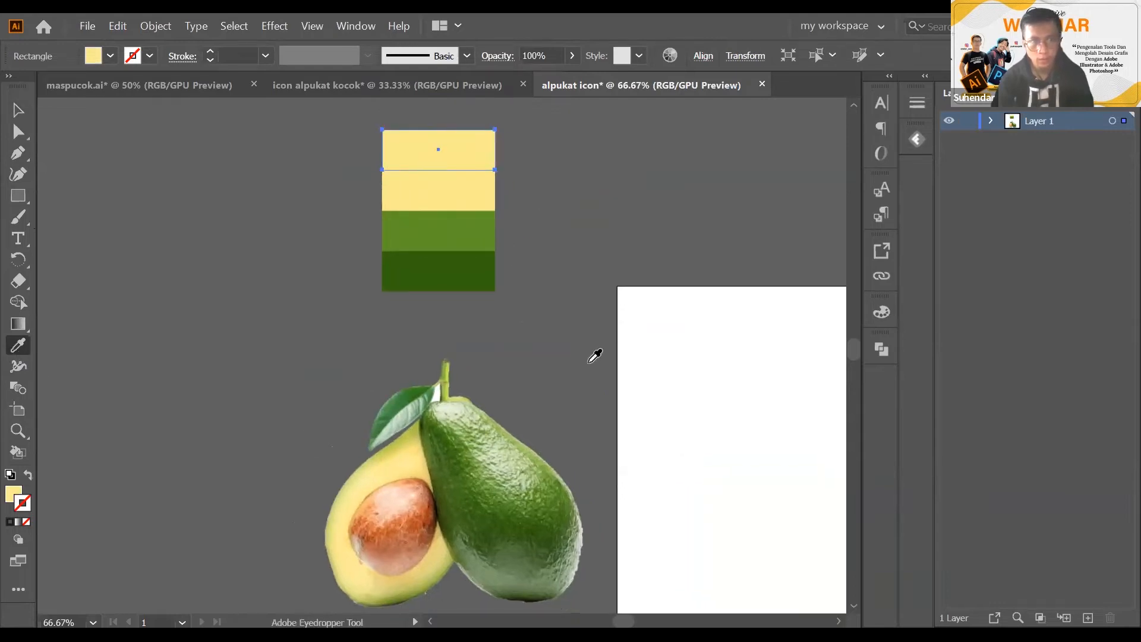
scroll(416, 467, up, 2)
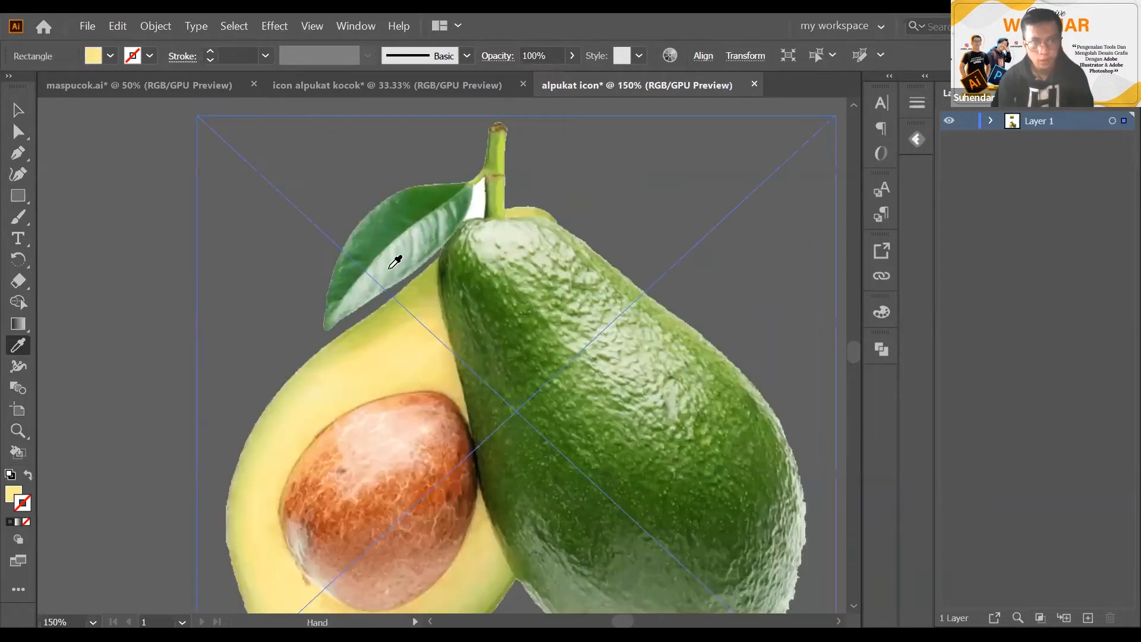
drag(422, 469, 430, 345)
scroll(501, 343, up, 1)
scroll(501, 342, up, 2)
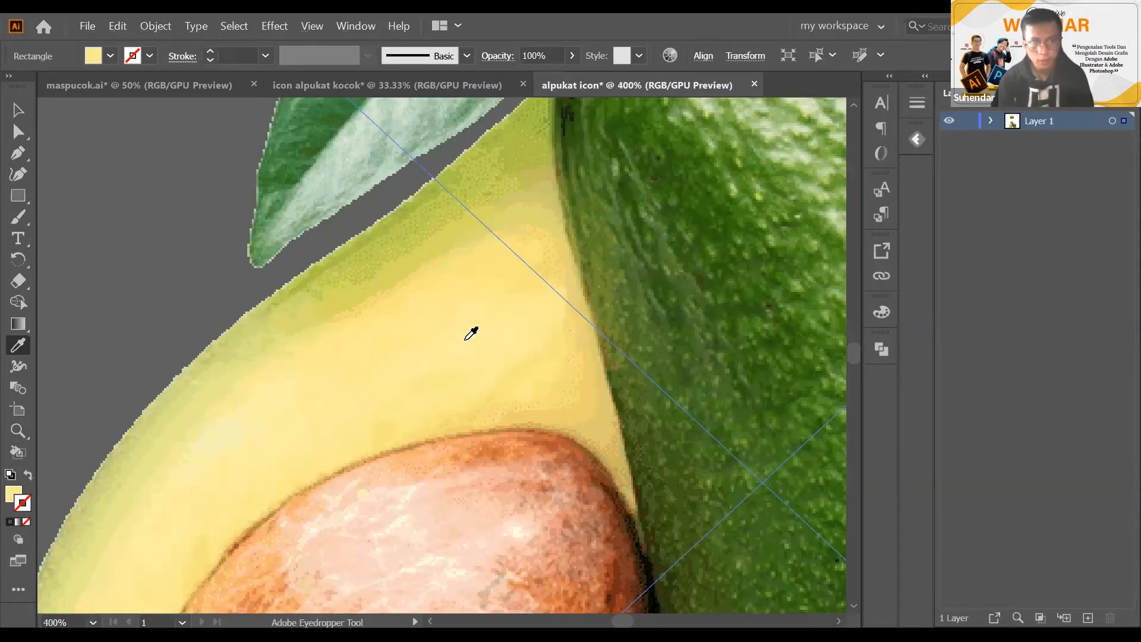
scroll(463, 344, down, 5)
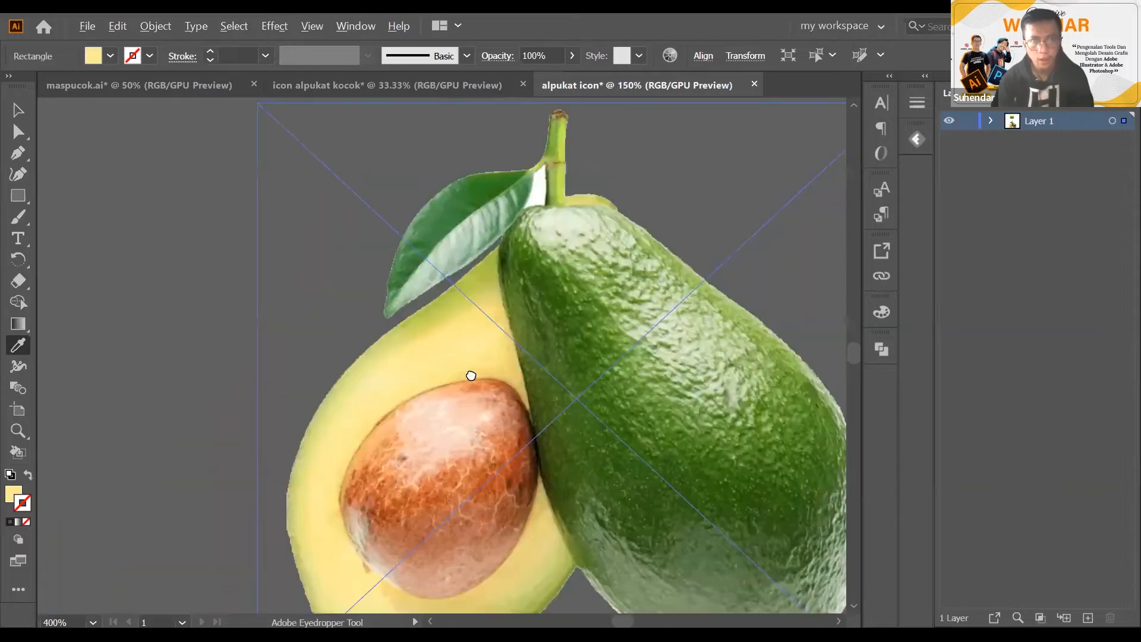
scroll(400, 466, up, 4)
drag(420, 393, 510, 170)
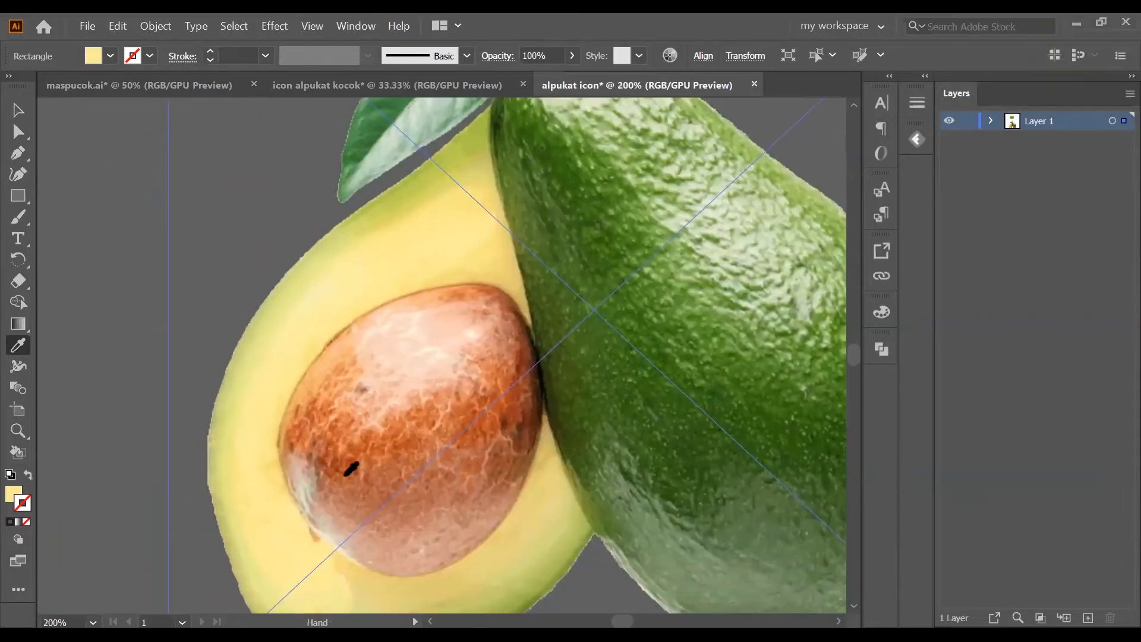
drag(351, 469, 378, 377)
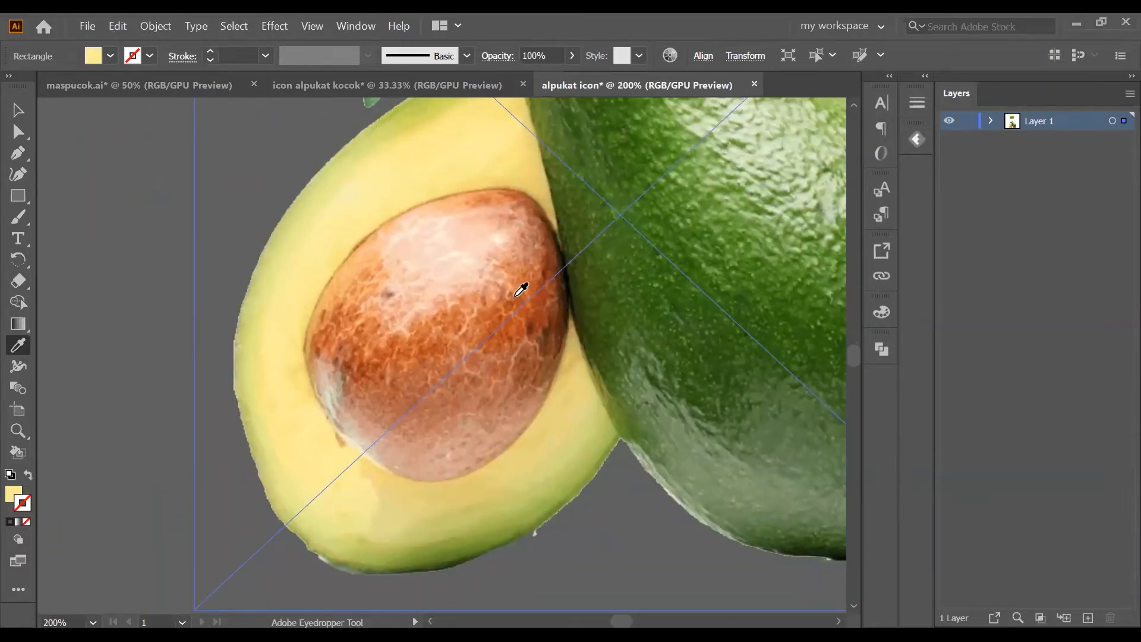
scroll(501, 224, down, 3)
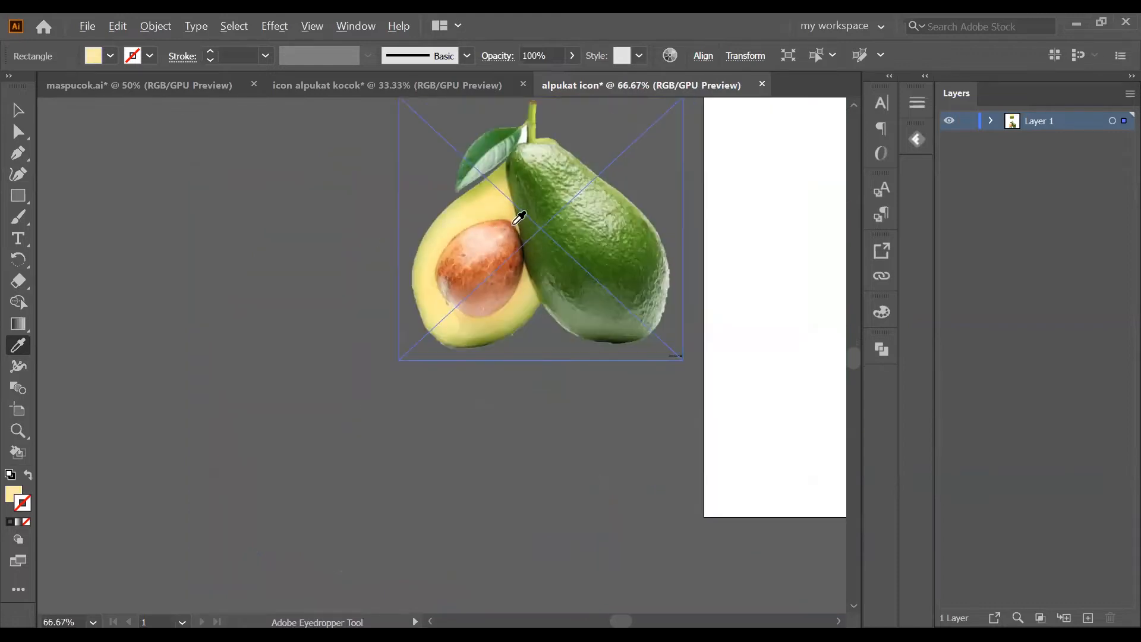
scroll(552, 244, up, 5)
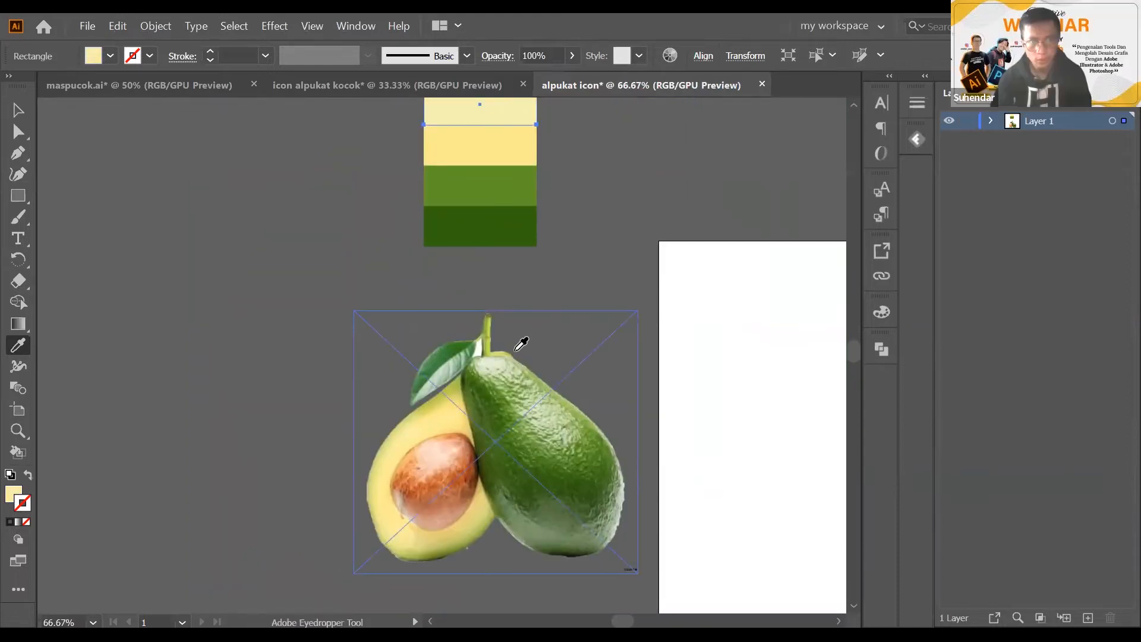
scroll(537, 319, up, 2)
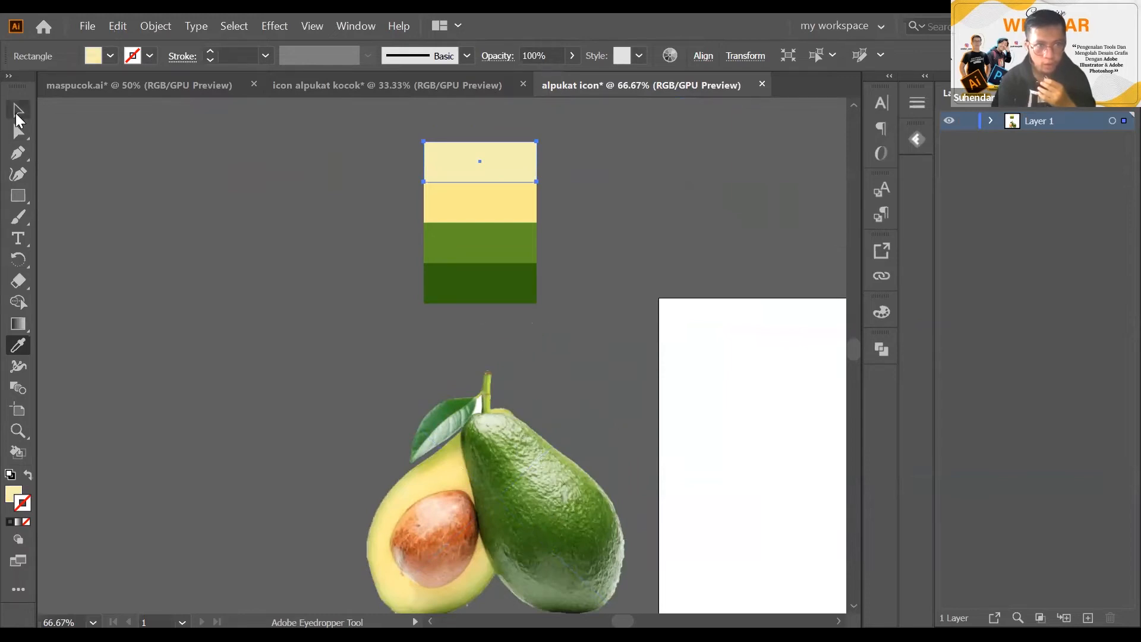
Move the avocado photo up and to the left so it sits beside the swatch stack
click(18, 112)
shift+click(378, 497)
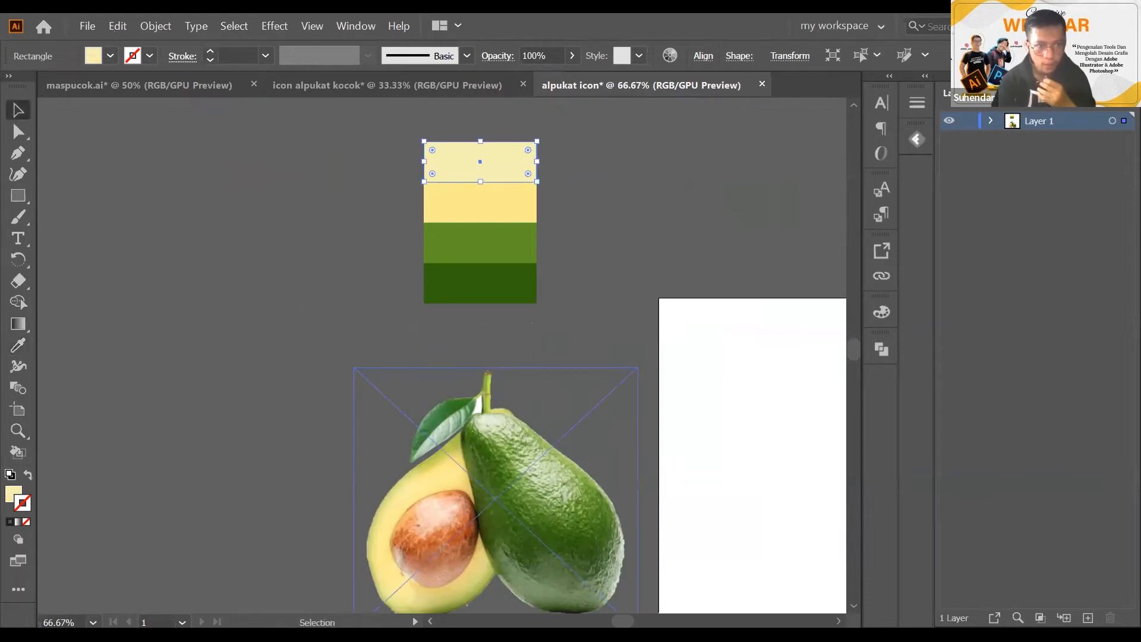
shift+click(470, 609)
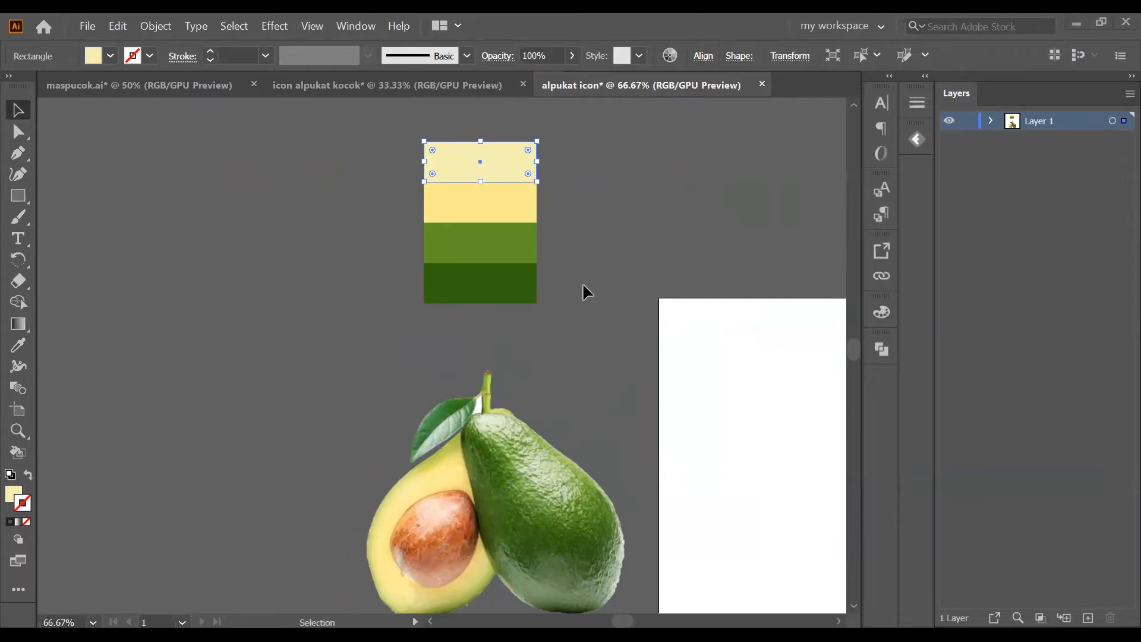
scroll(495, 178, up, 2)
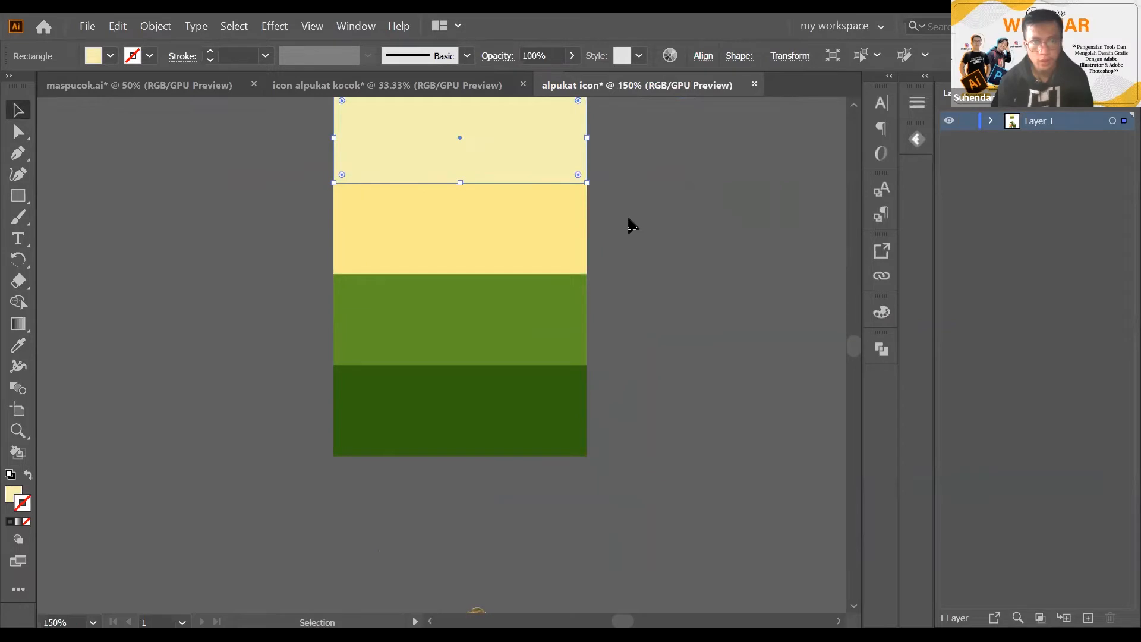
click(624, 222)
scroll(624, 221, down, 3)
drag(624, 223, 544, 319)
drag(488, 514, 301, 306)
Duplicate the pale yellow top swatch directly above itself as a fifth swatch
scroll(457, 287, up, 2)
drag(496, 269, 611, 204)
Recolor the top swatch orange by sampling the avocado seed with the Eyedropper
click(17, 345)
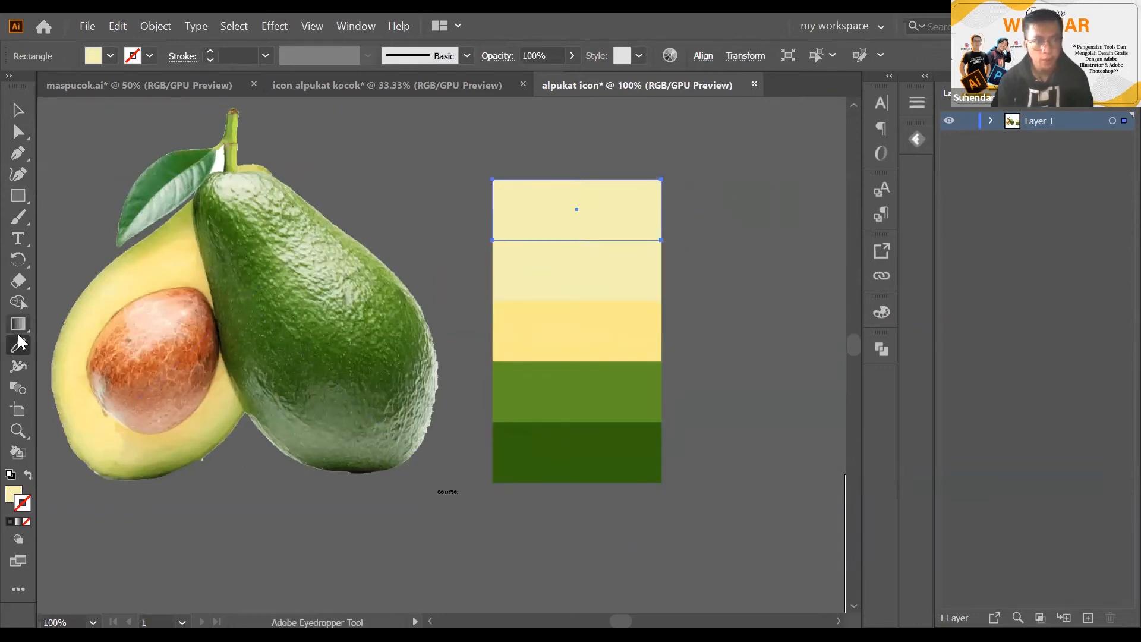
scroll(157, 349, up, 2)
scroll(440, 375, up, 3)
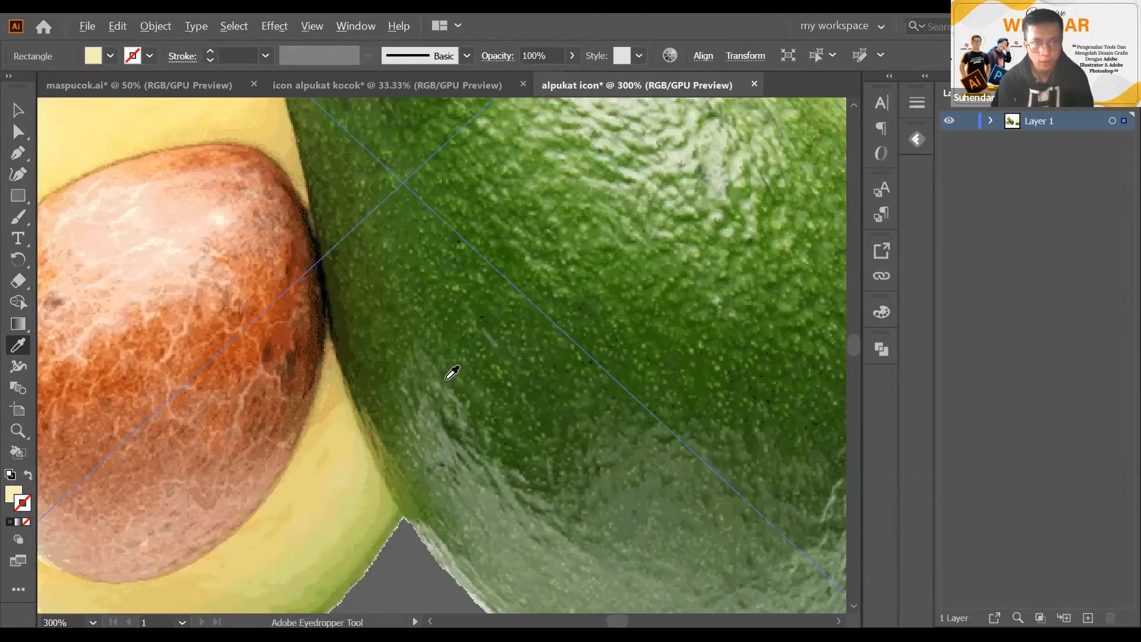
click(292, 361)
scroll(292, 360, down, 4)
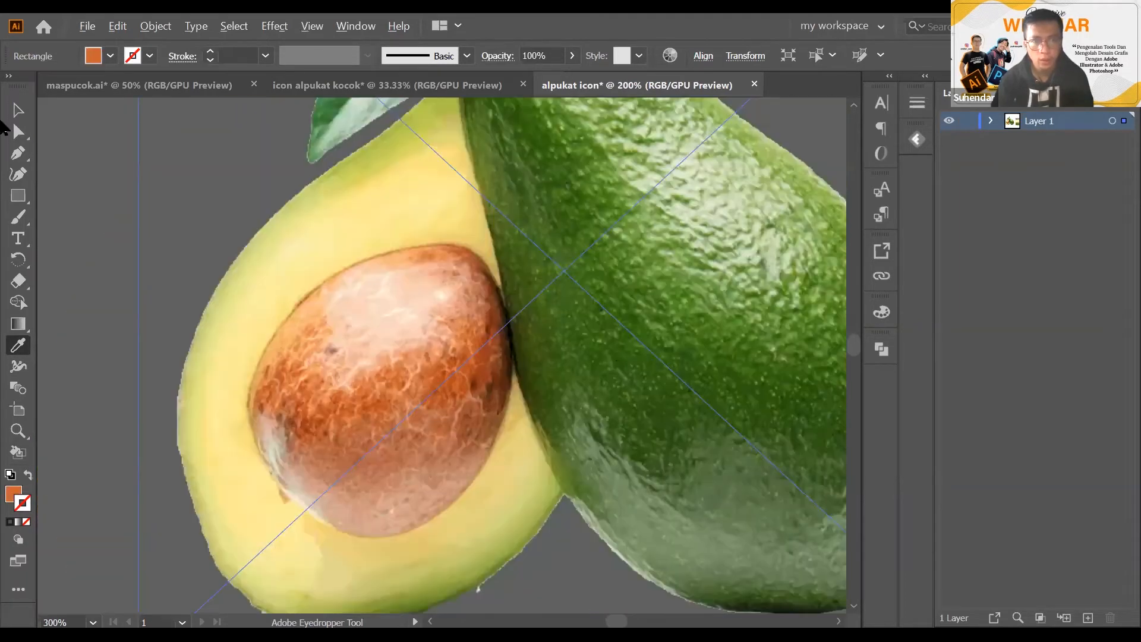
scroll(607, 302, up, 1)
Duplicate the orange swatch directly above itself and recolor the copy with a dark brown sampled from the avocado seed
click(17, 110)
drag(613, 265, 614, 208)
click(18, 349)
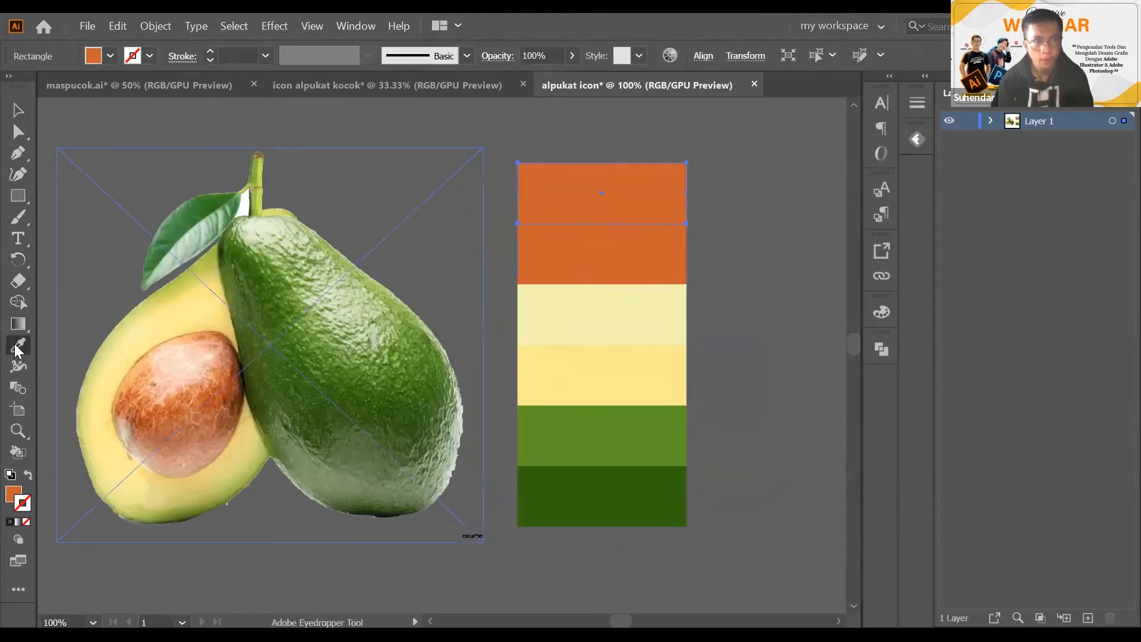
scroll(226, 403, up, 1)
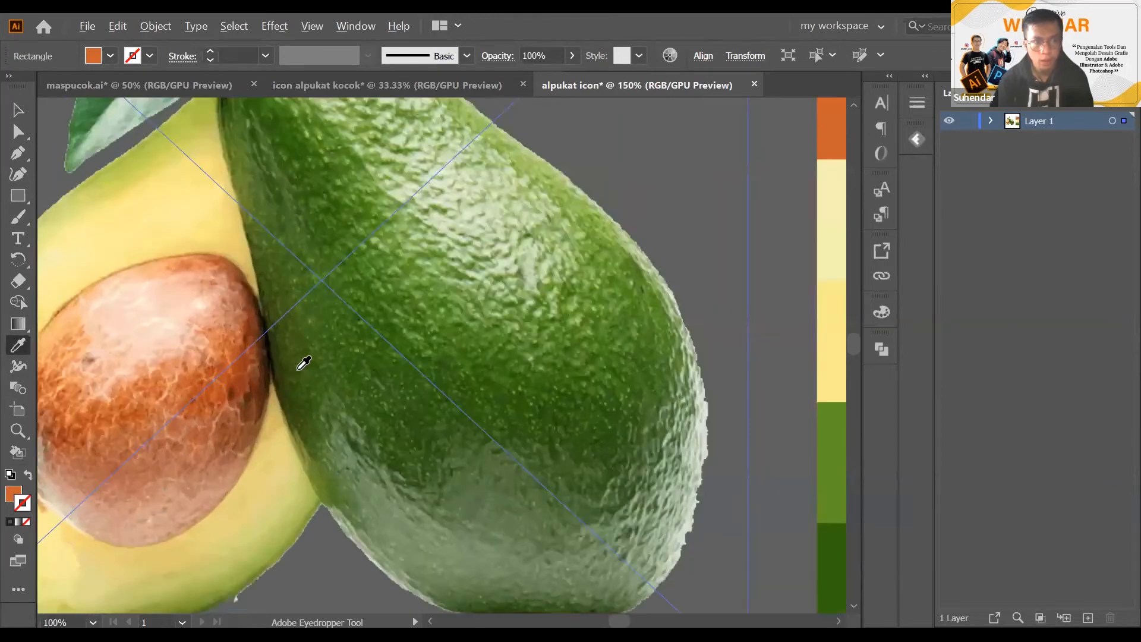
scroll(307, 360, up, 3)
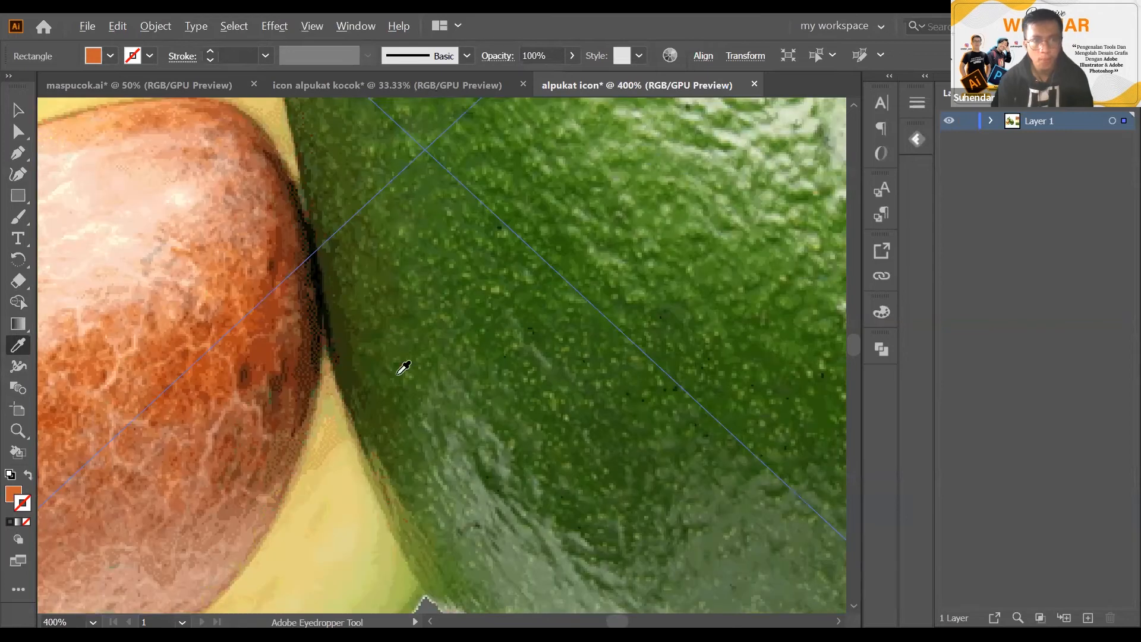
Delete the avocado reference photo beside the swatch stack
click(21, 114)
scroll(511, 196, down, 5)
drag(346, 301, 444, 310)
click(440, 298)
click(479, 136)
scroll(369, 284, down, 1)
drag(465, 316, 433, 309)
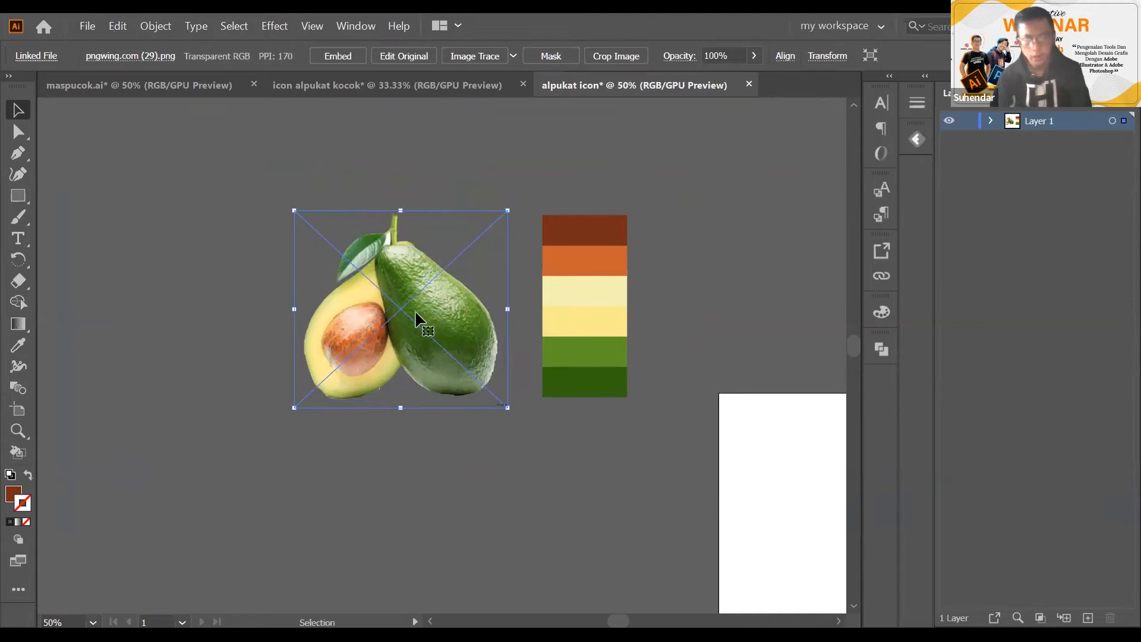
key(Delete)
Group all six color swatches into one palette object
drag(487, 323, 438, 301)
scroll(462, 314, down, 1)
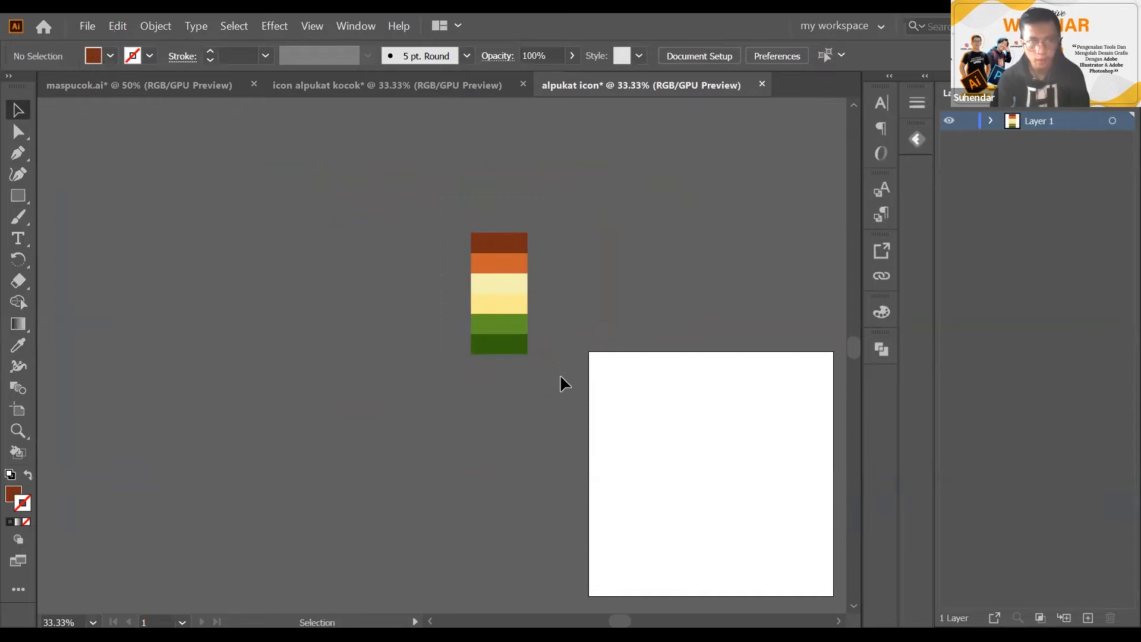
drag(440, 197, 560, 376)
scroll(516, 315, up, 2)
drag(603, 296, 611, 348)
click(289, 195)
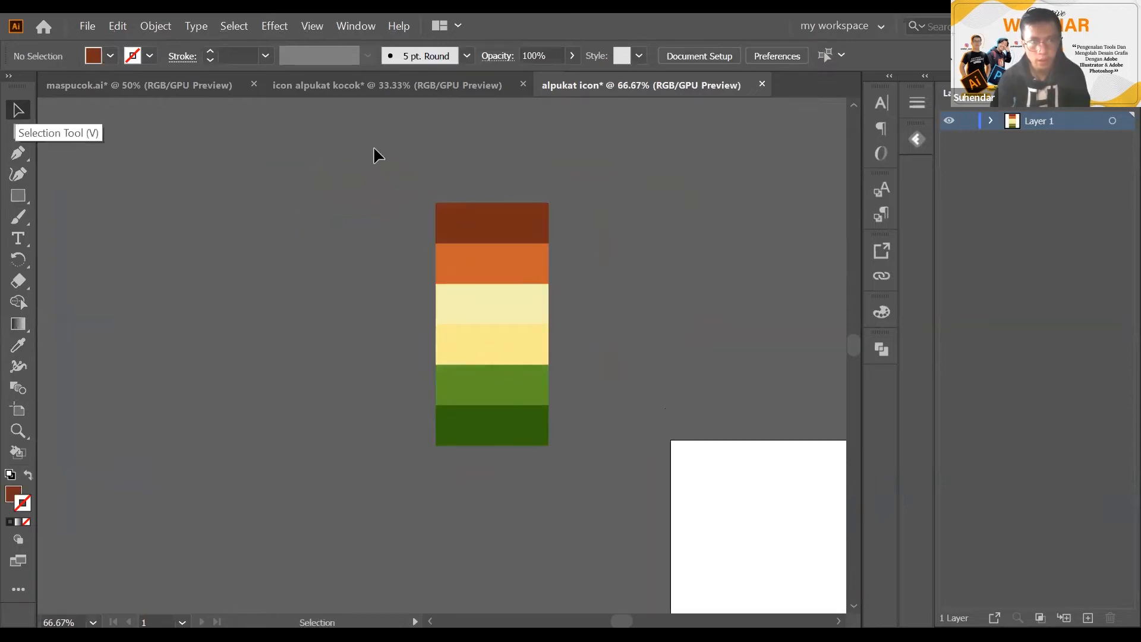
key(ctrl+a)
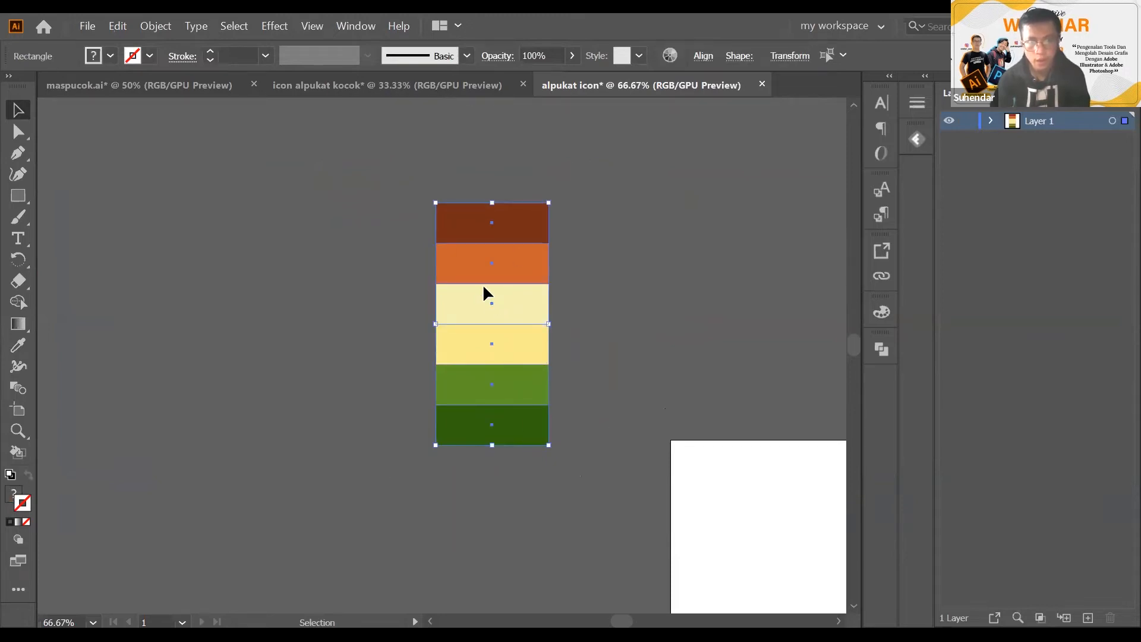
right_click(484, 287)
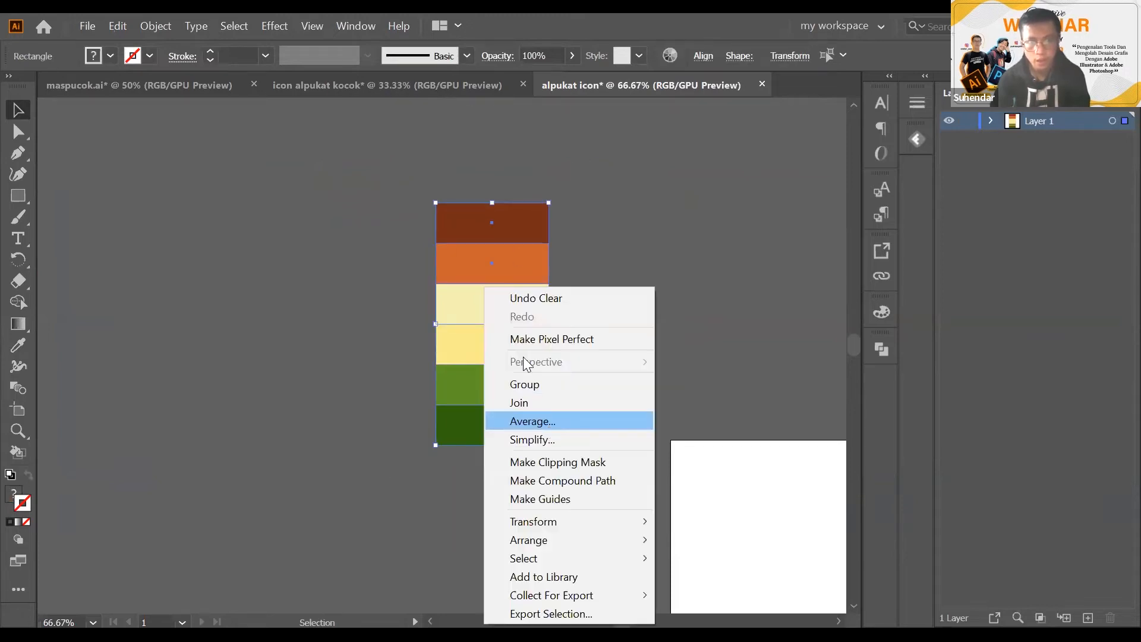
click(547, 386)
Move the grouped palette to just outside the artboard's right edge, level with its top
drag(543, 331, 321, 309)
drag(581, 354, 582, 315)
click(607, 311)
key(space)
key(ctrl+minus)
drag(283, 186, 642, 338)
click(538, 304)
scroll(540, 308, up, 1)
drag(538, 286, 539, 201)
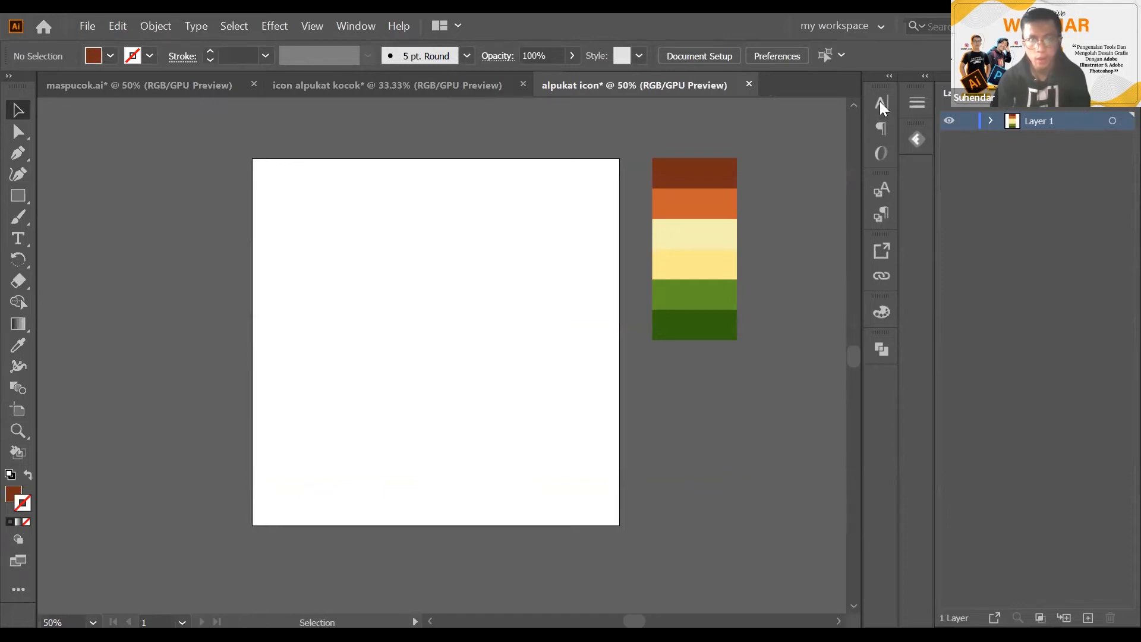
click(848, 30)
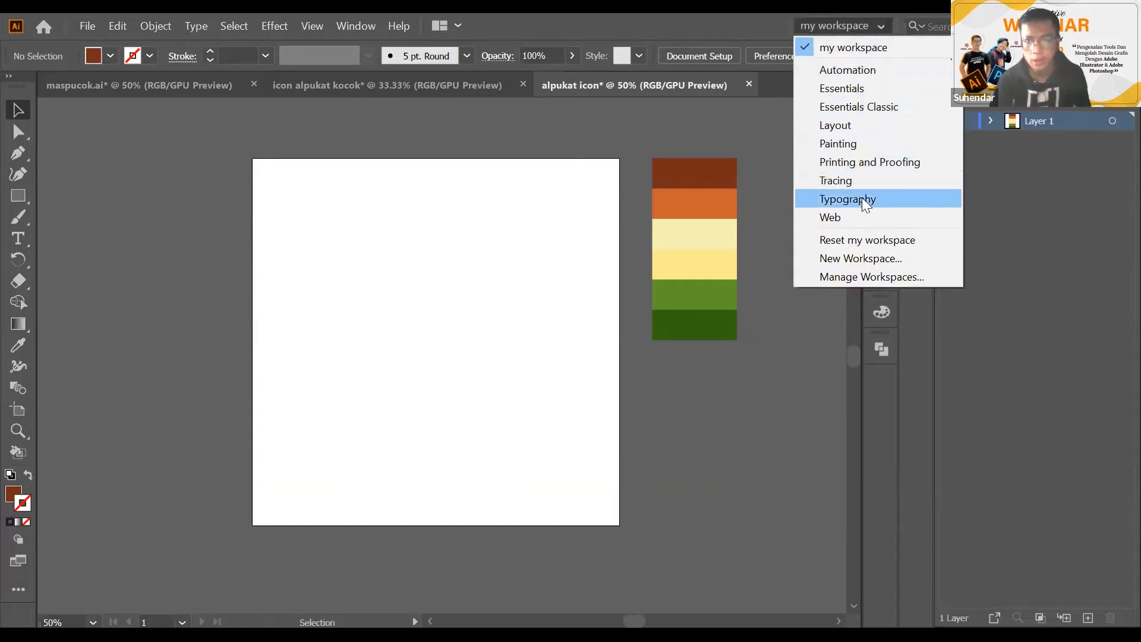
click(861, 29)
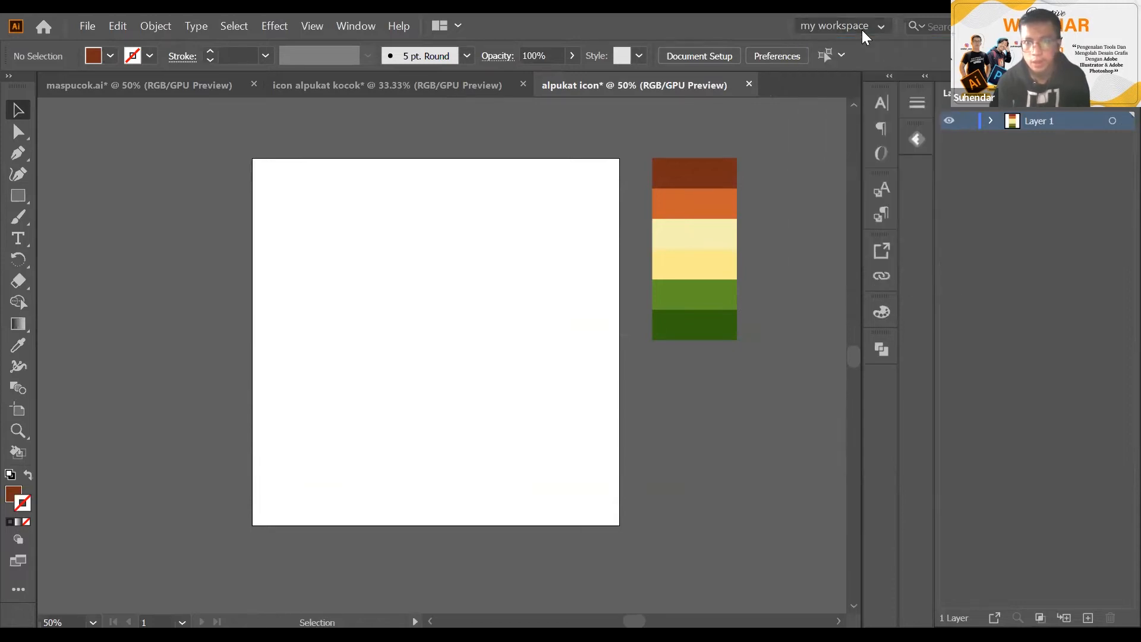
click(862, 29)
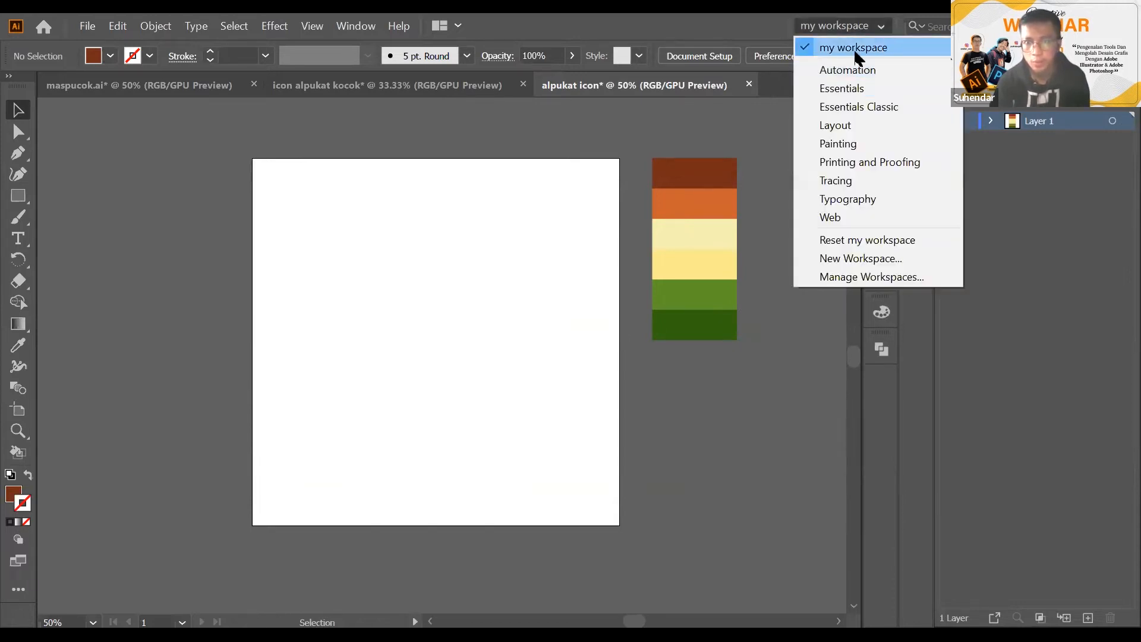
click(853, 48)
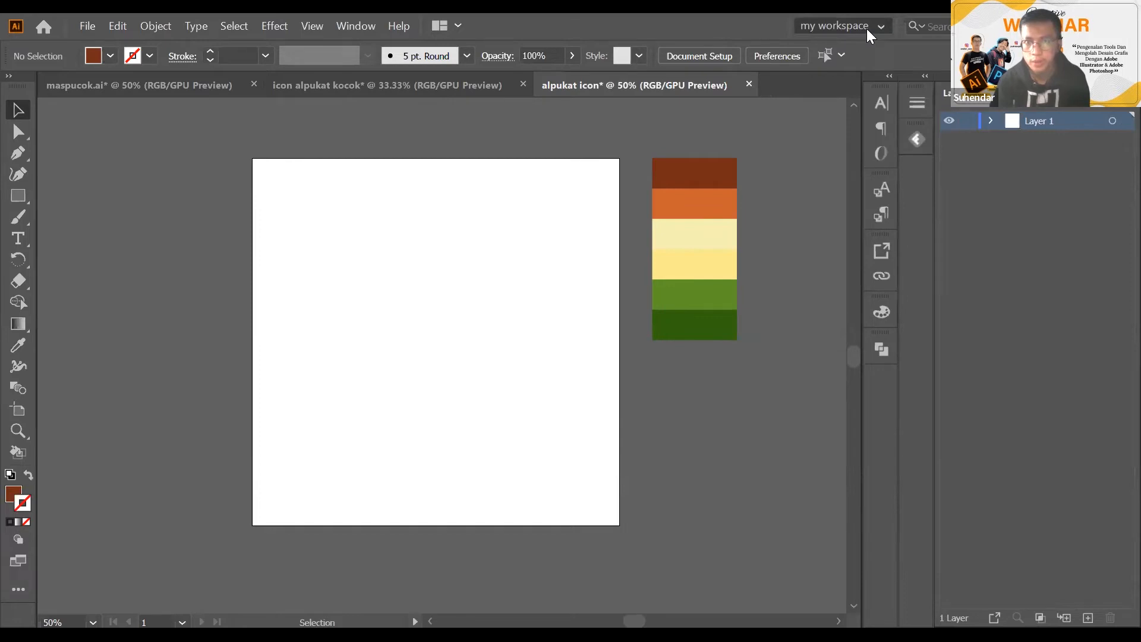
click(860, 27)
click(858, 46)
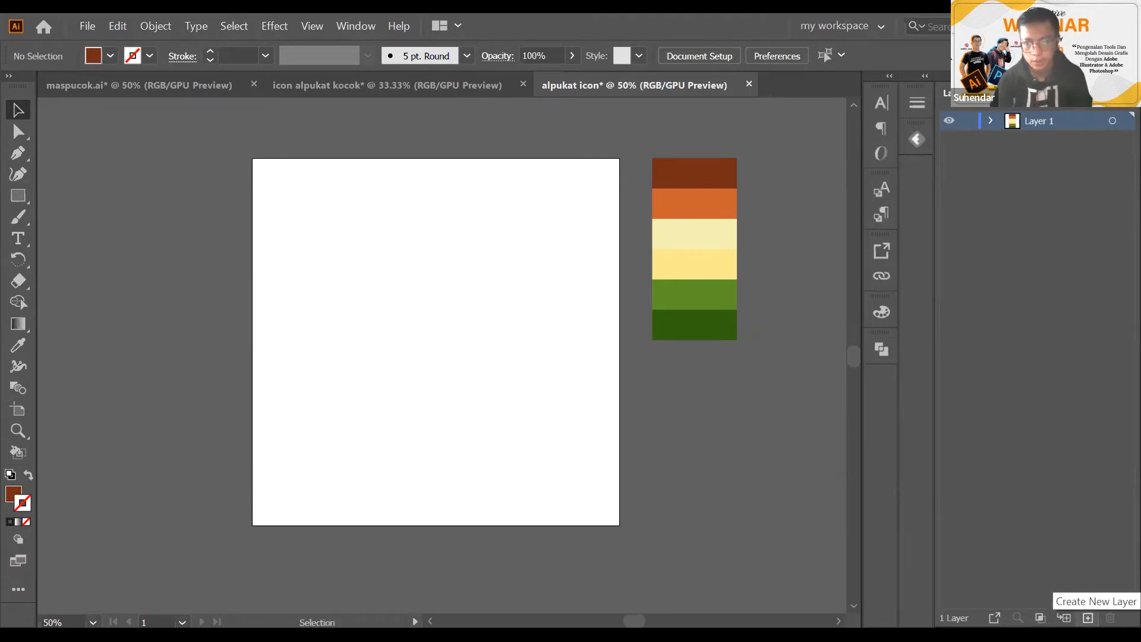
Create a new layer above Layer 1 and name it "ouline"
click(1088, 618)
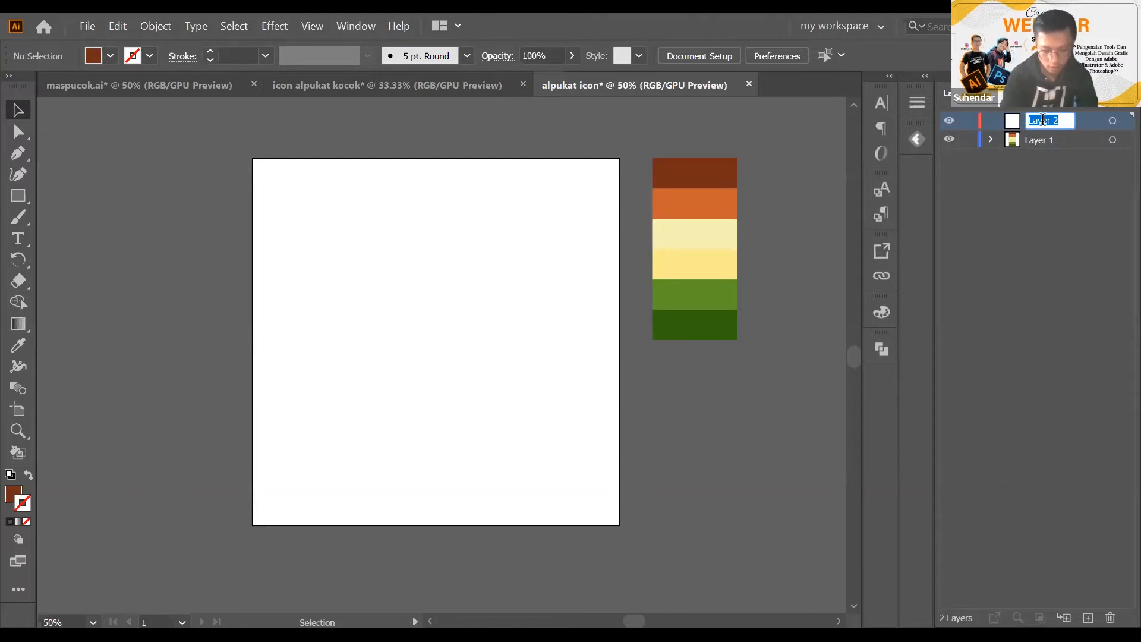
text(0)
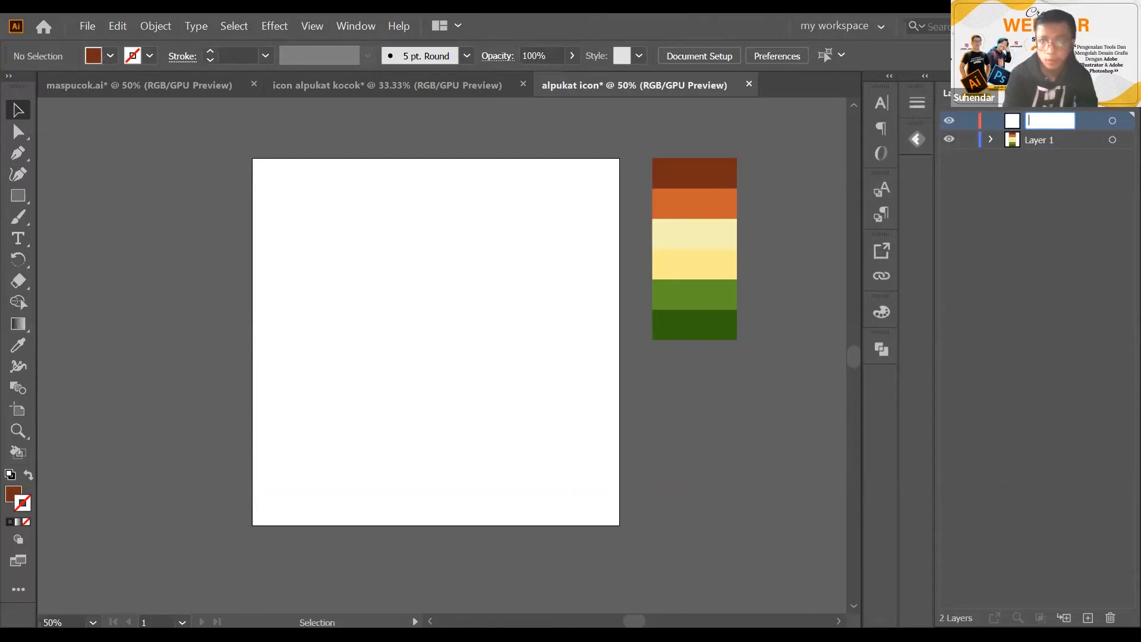
text(uline)
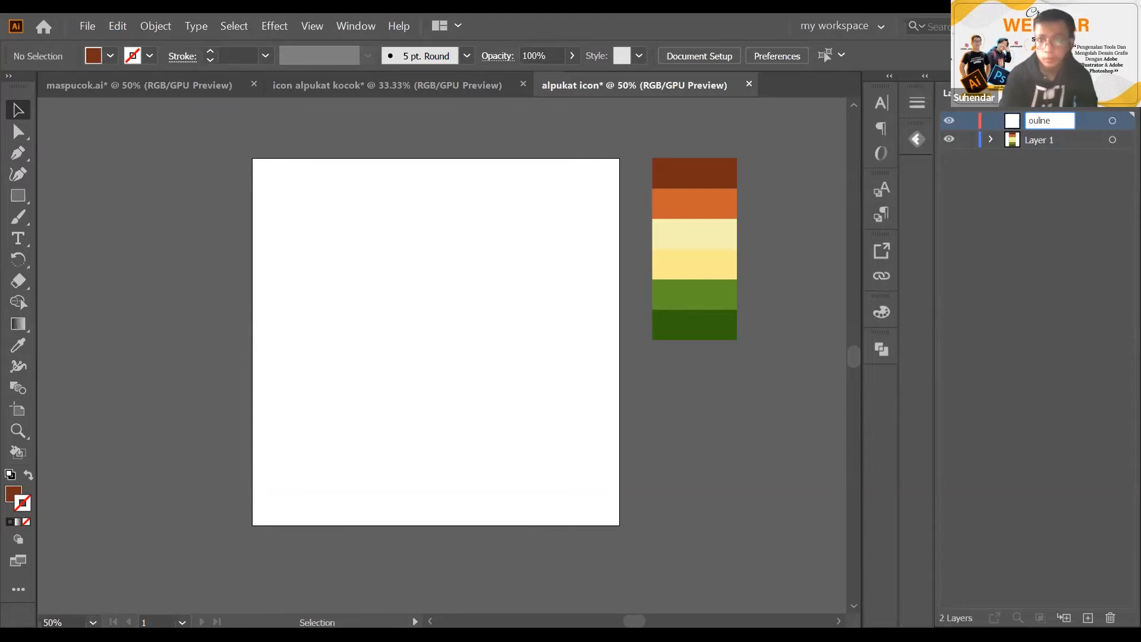
key(Return)
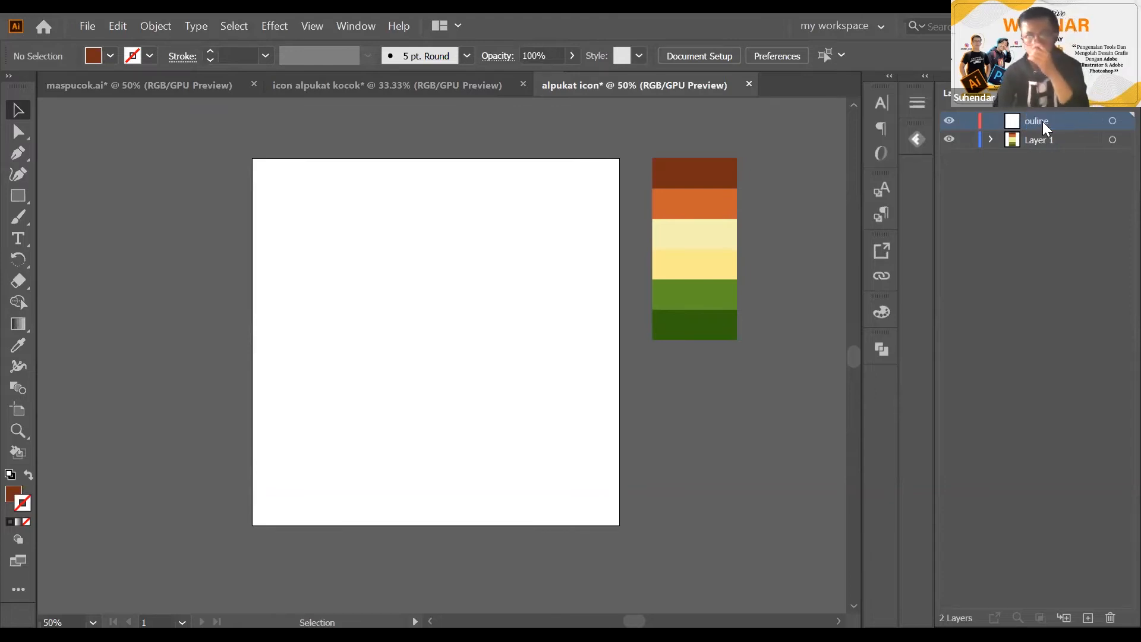
Hide and show Layer 1 to check which artwork it holds
click(948, 141)
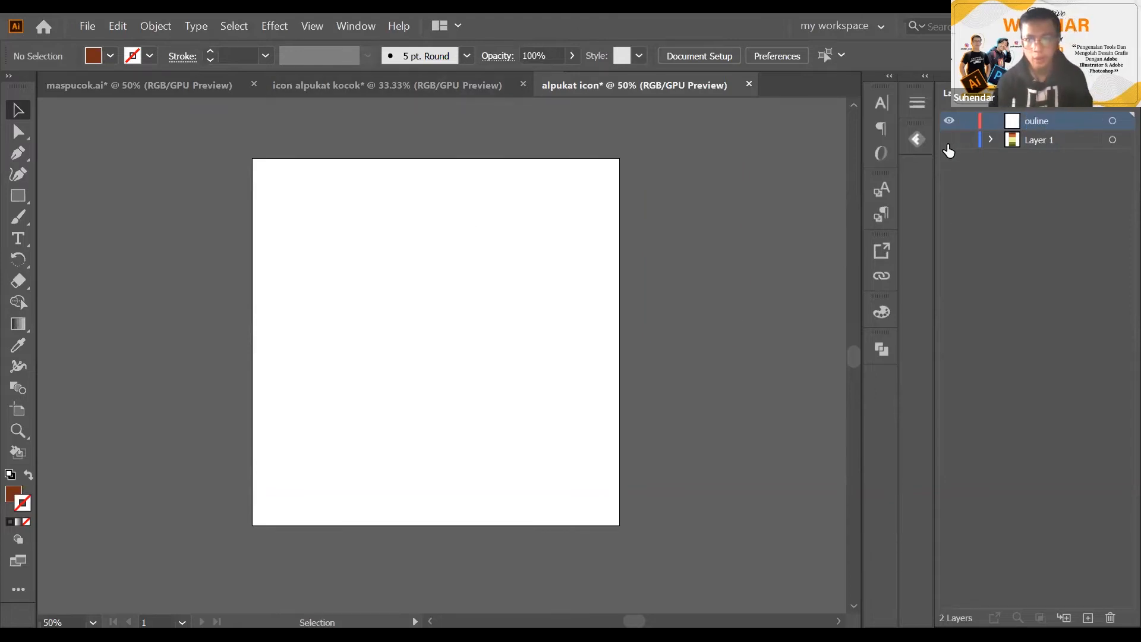
click(948, 143)
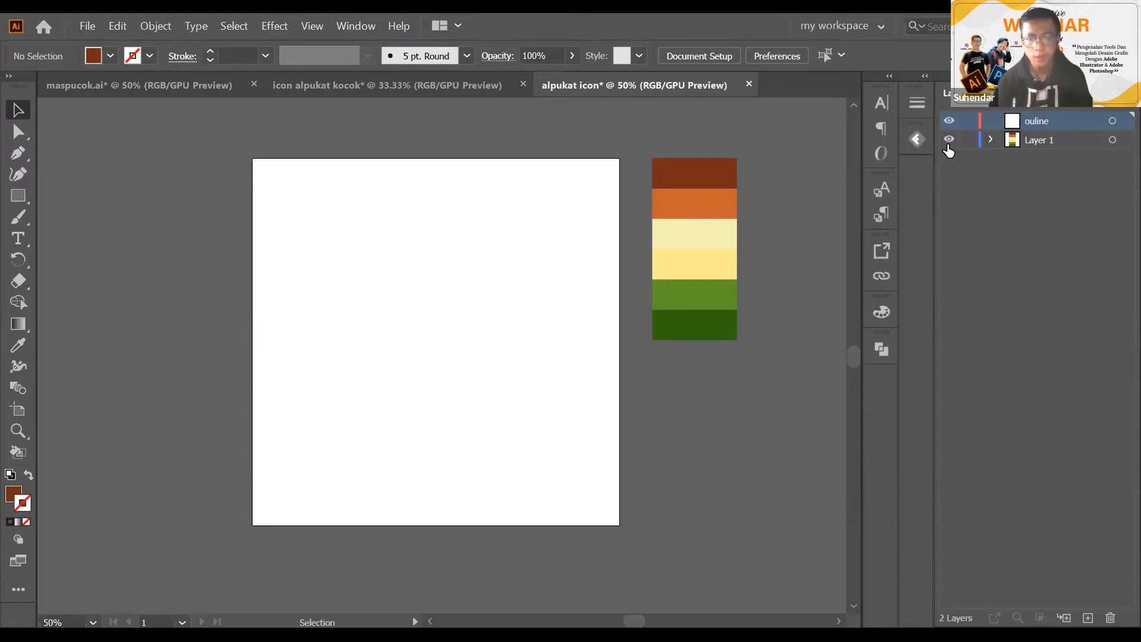
click(949, 142)
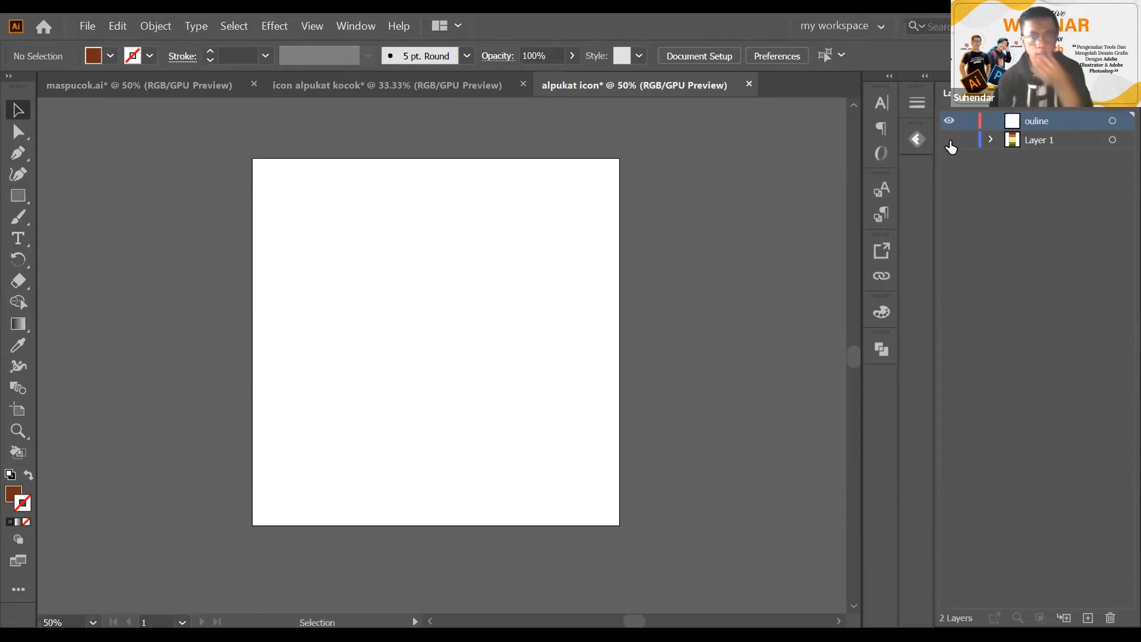
click(949, 141)
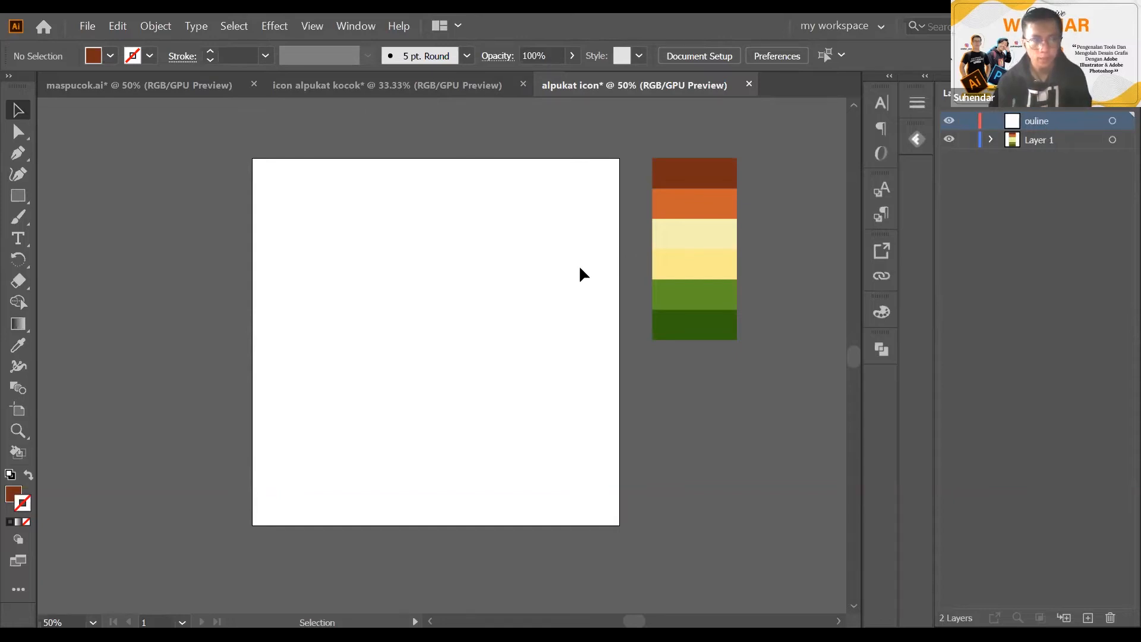
Copy the avocado character group from the maspucok.ai document and return to the alpukat icon document
drag(510, 269, 537, 274)
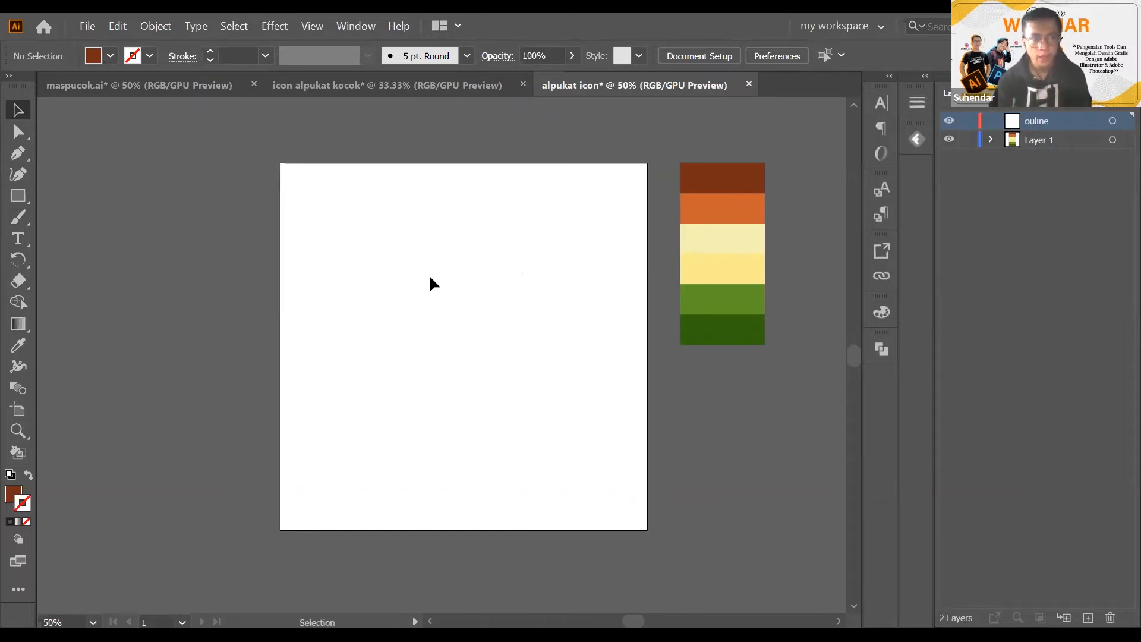
key(ctrl+minus)
key(ctrl+minus)
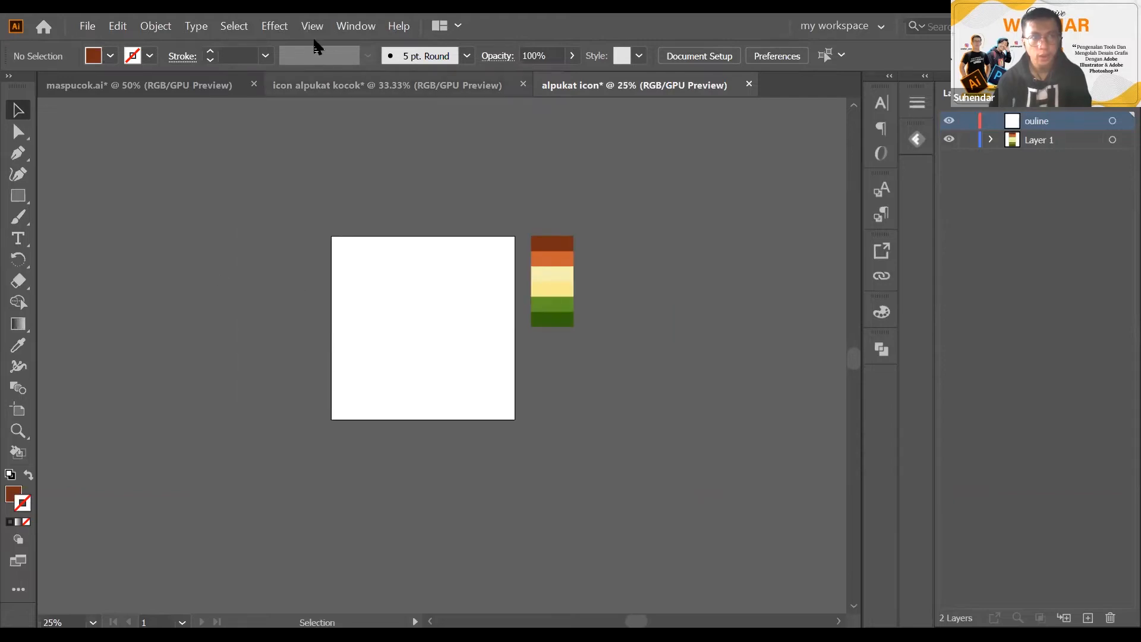
key(ctrl+shift+Tab)
key(ctrl+shift+Tab)
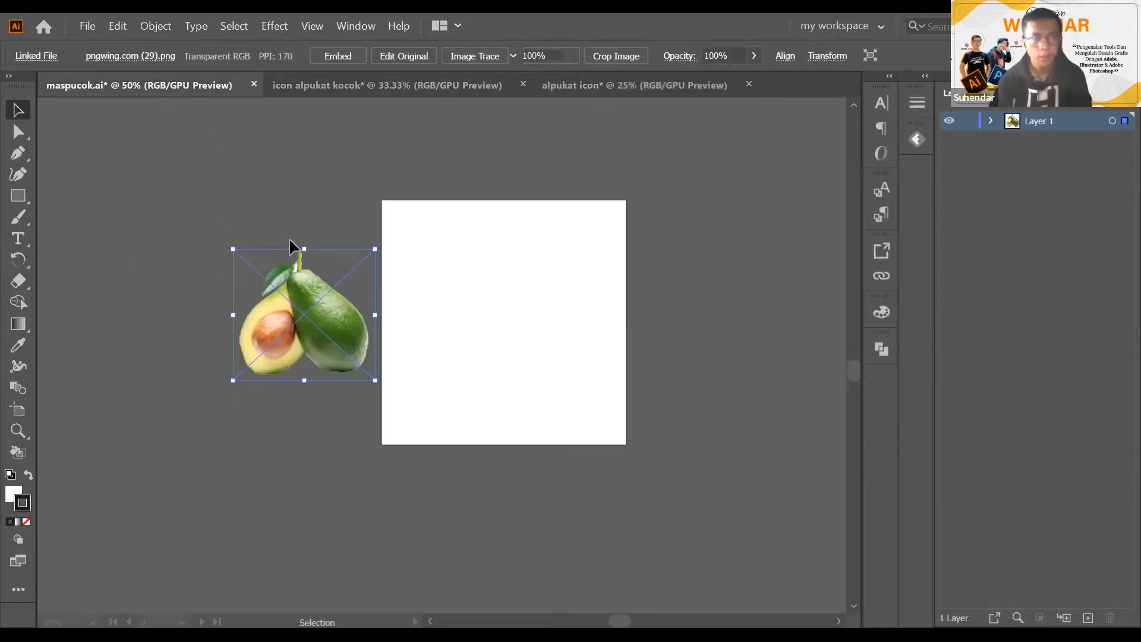
click(281, 356)
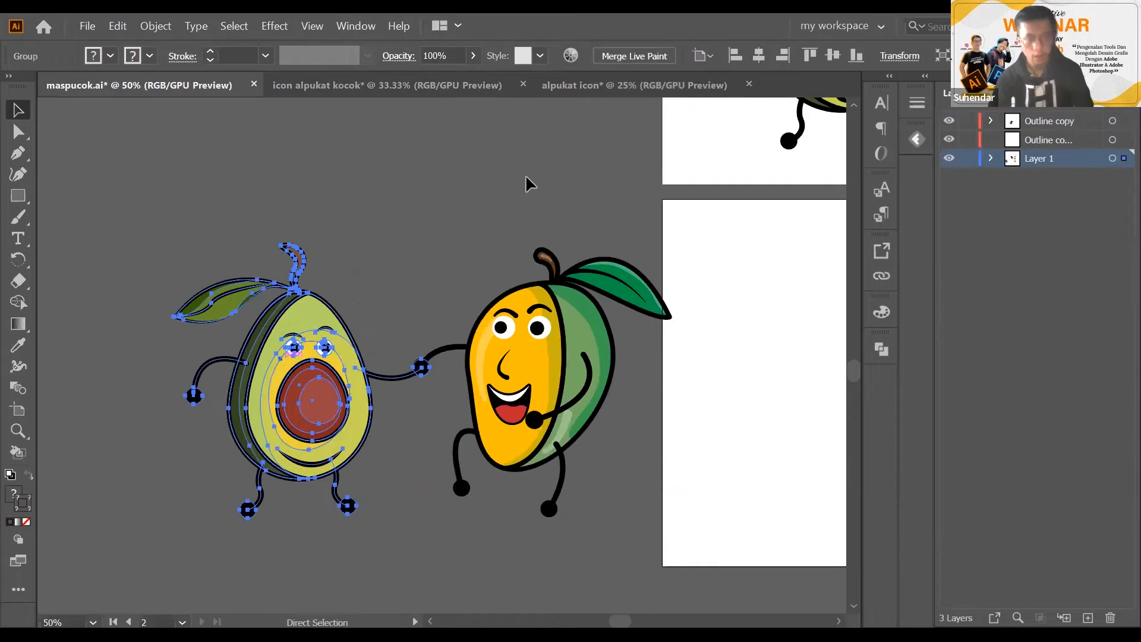
key(ctrl+shift+Tab)
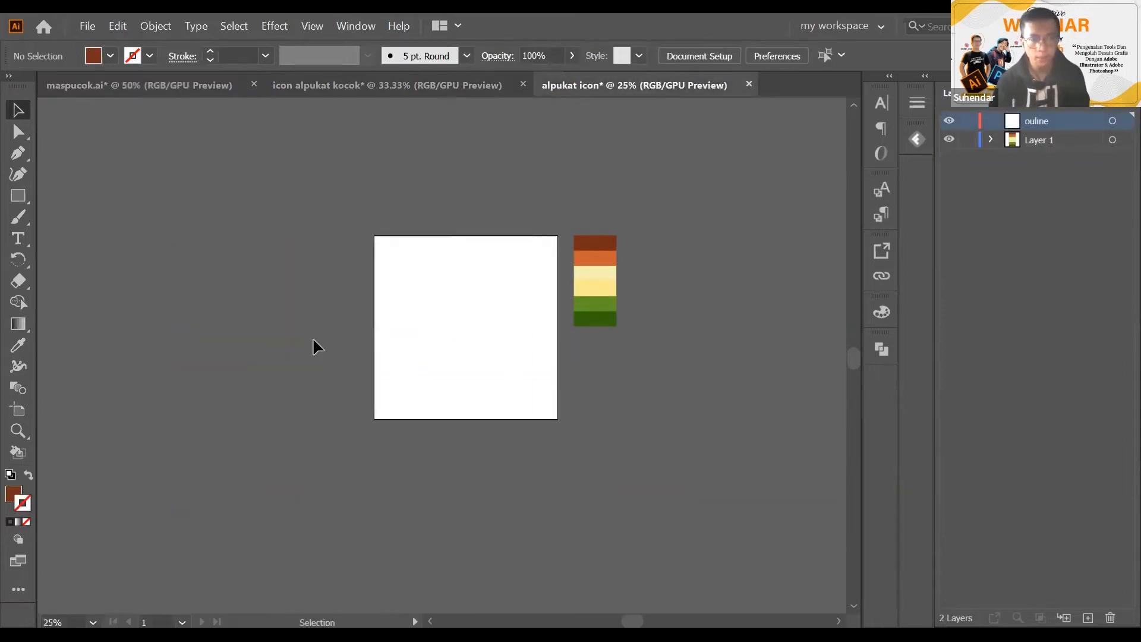
Paste the avocado character onto the "ouline" layer and place it just left of the artboard
key(ctrl+v)
drag(458, 339, 302, 342)
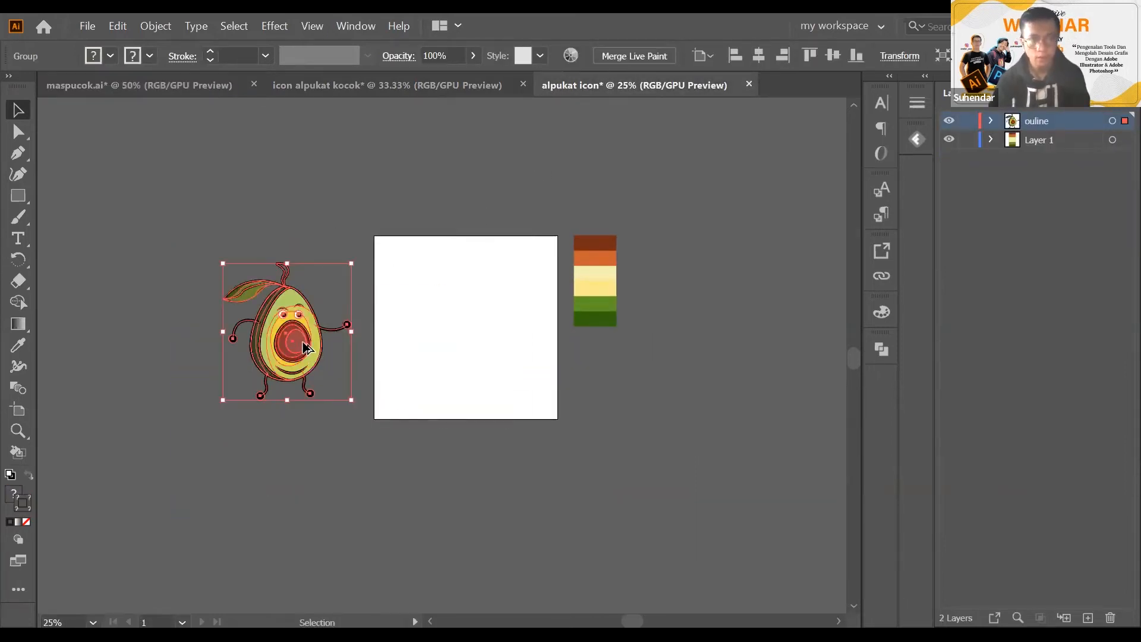
scroll(302, 343, up, 1)
click(348, 339)
scroll(496, 283, left, 2)
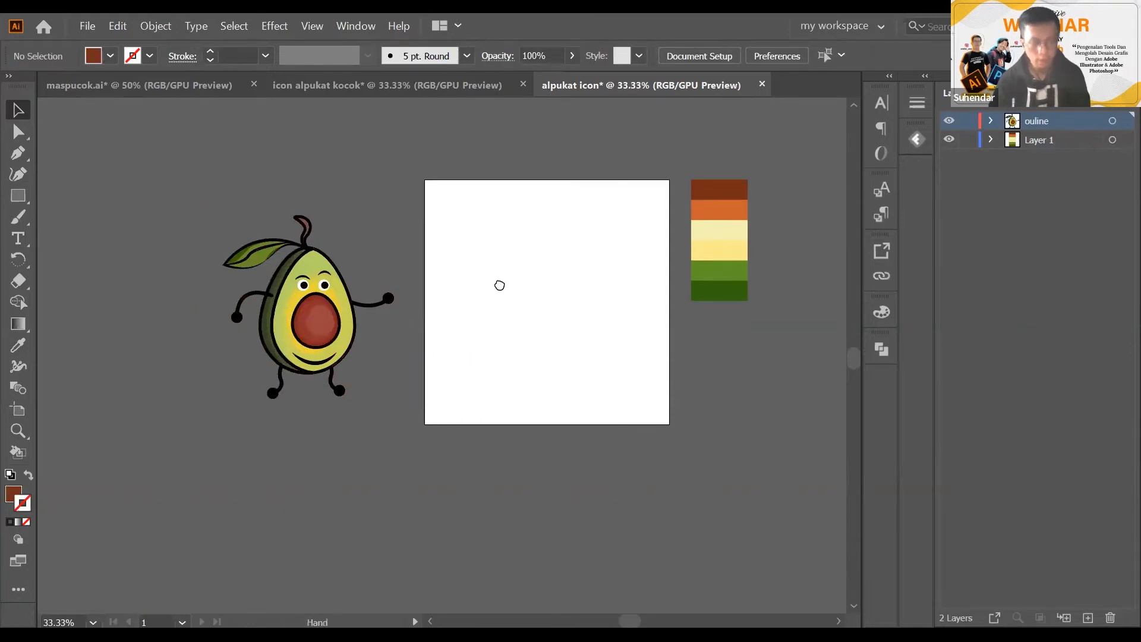
scroll(357, 309, up, 1)
scroll(417, 313, right, 2)
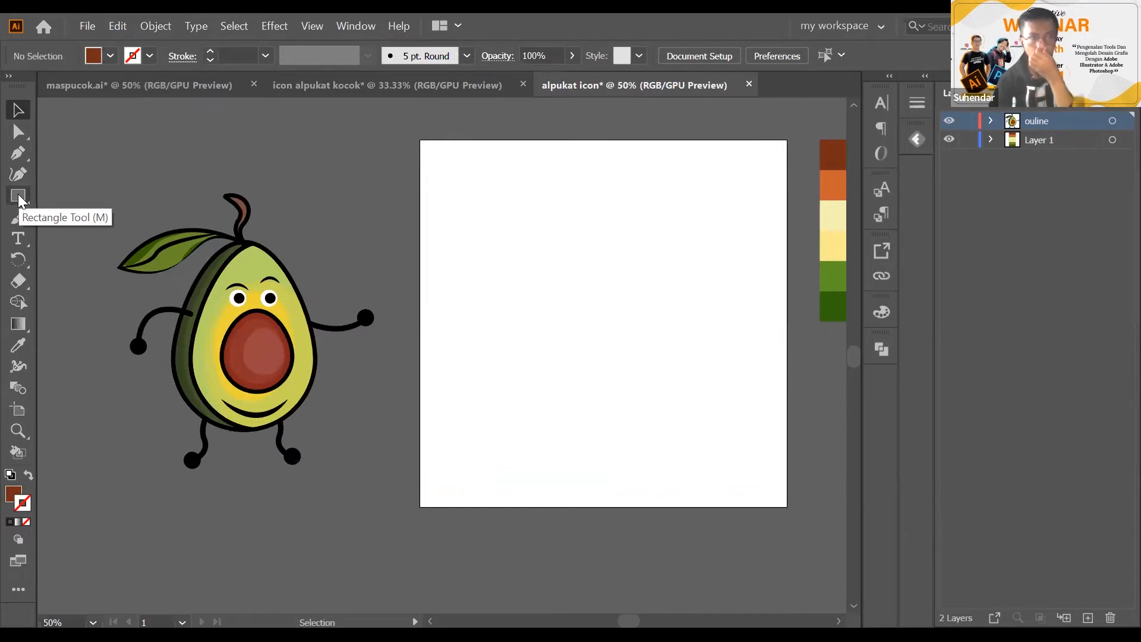
click(18, 195)
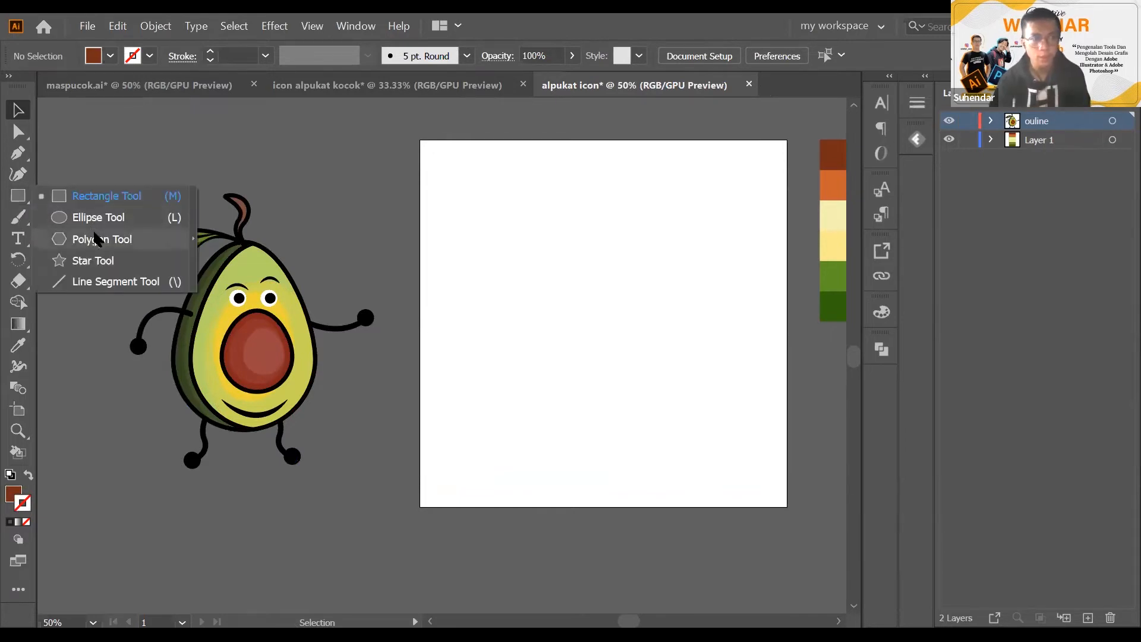
click(102, 196)
drag(409, 195, 632, 364)
key(ctrl+z)
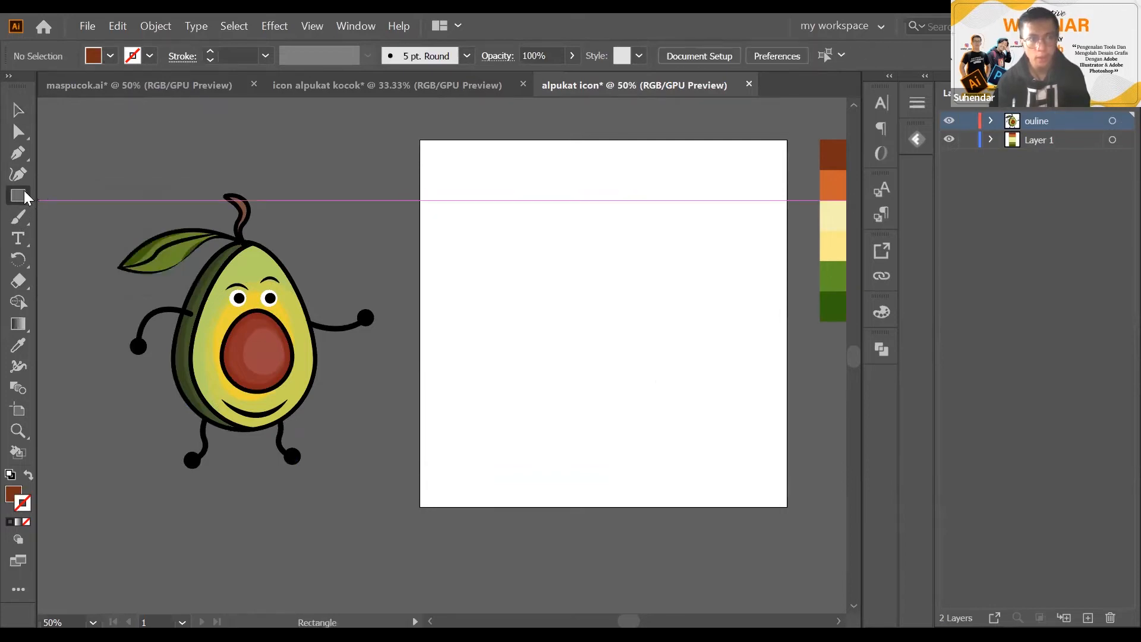
click(18, 195)
click(88, 217)
drag(426, 201, 545, 400)
key(ctrl+z)
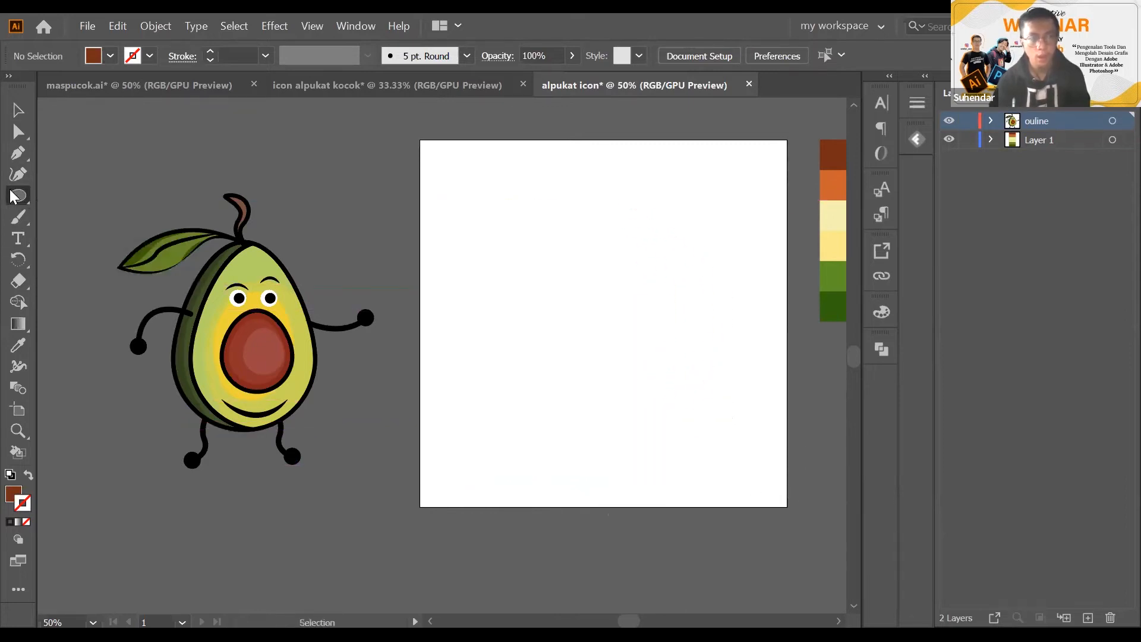
Draw a large brown circle with the Ellipse tool and move it close to the middle of the artboard
click(18, 195)
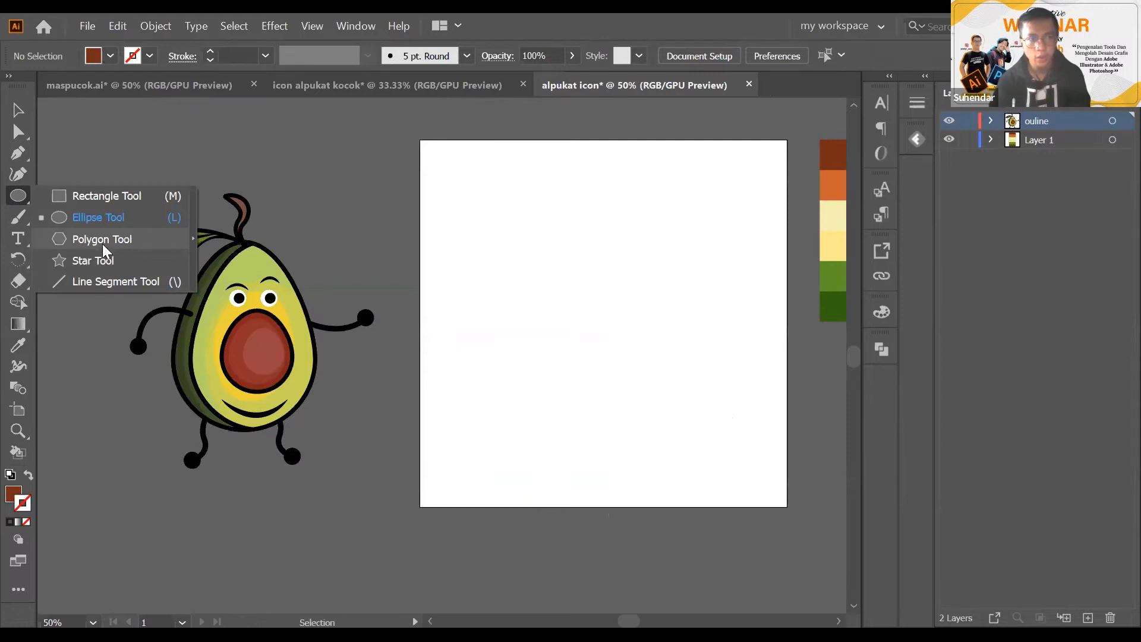
click(89, 218)
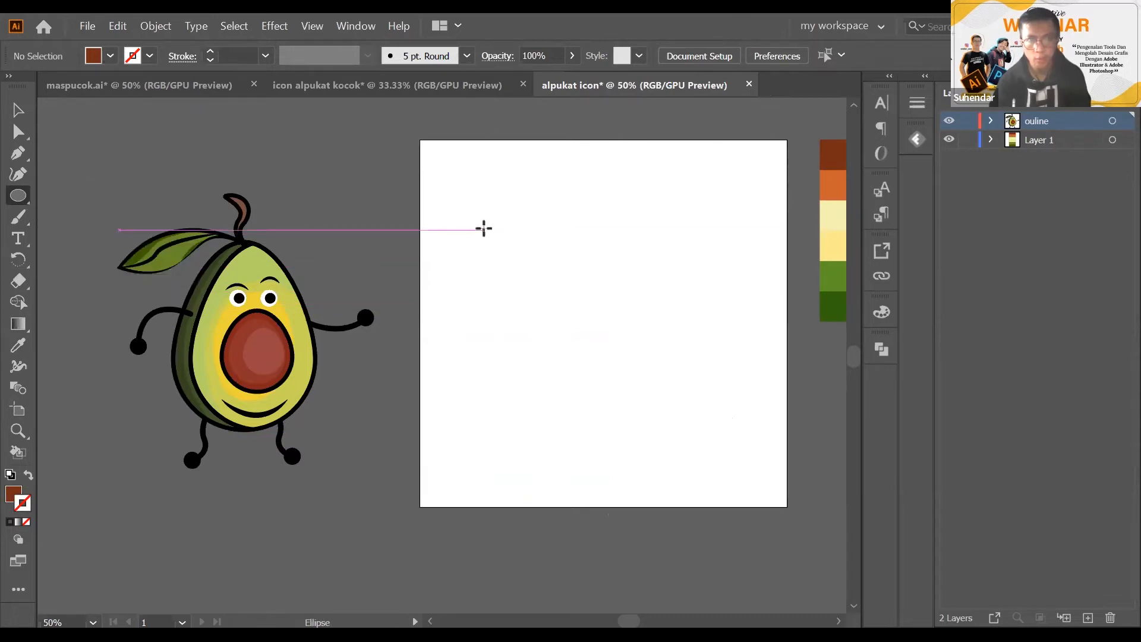
drag(472, 242, 661, 448)
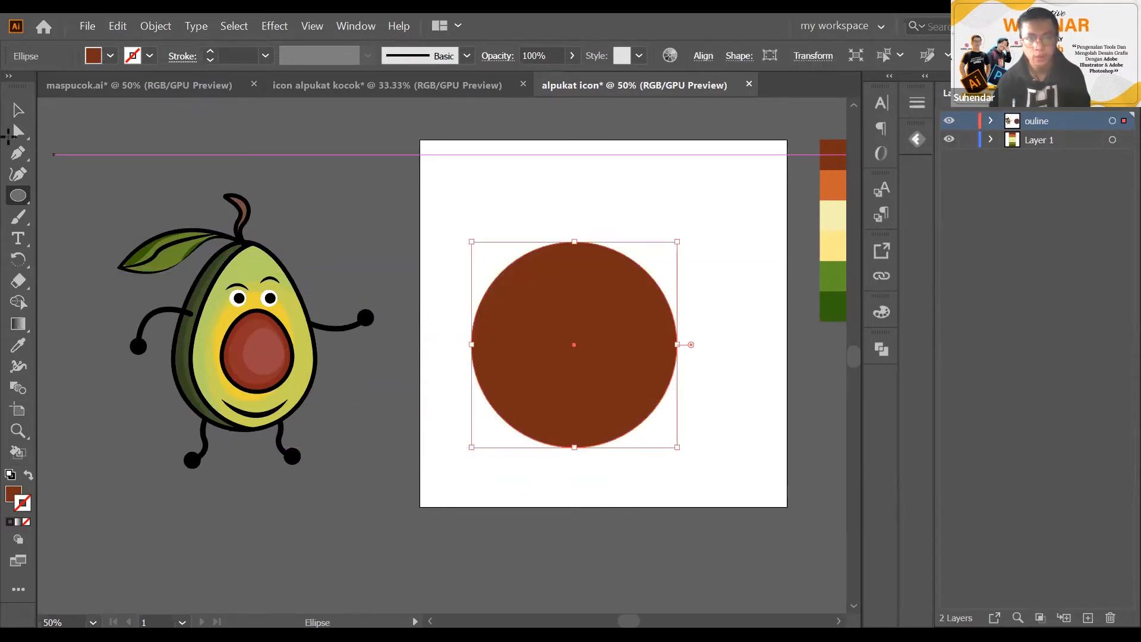
key(v)
mouse_move(547, 338)
mouse_down()
mouse_move(578, 295)
mouse_move(567, 333)
mouse_up()
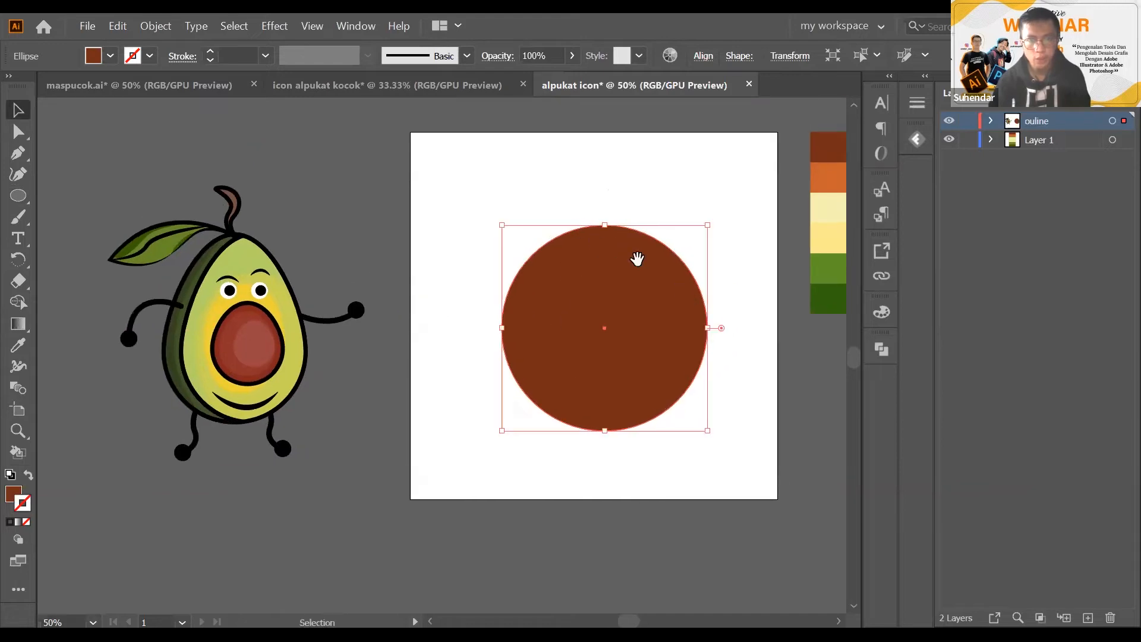
drag(612, 206, 612, 229)
click(655, 476)
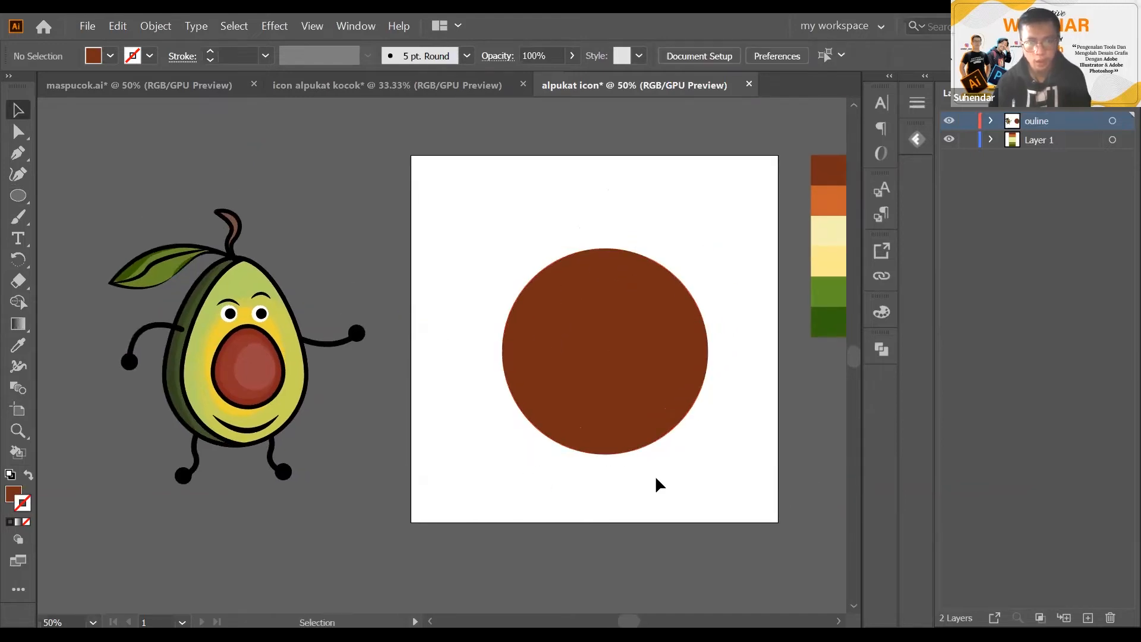
Swap the circle's fill and stroke to leave it unfilled, and set the stroke color to black (000000)
click(674, 313)
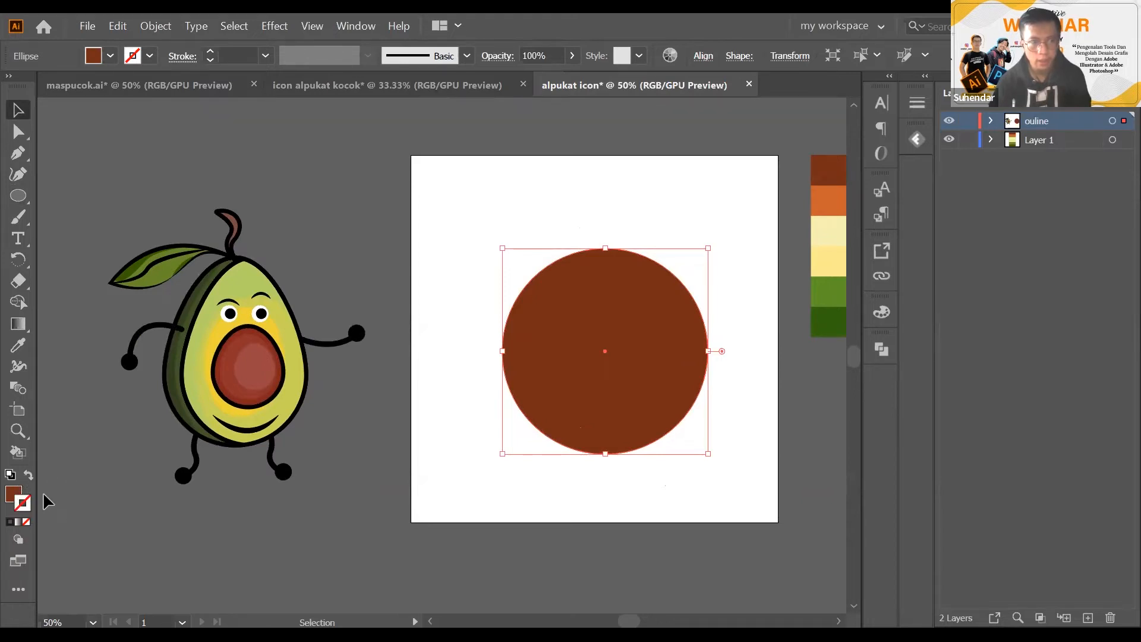
click(28, 478)
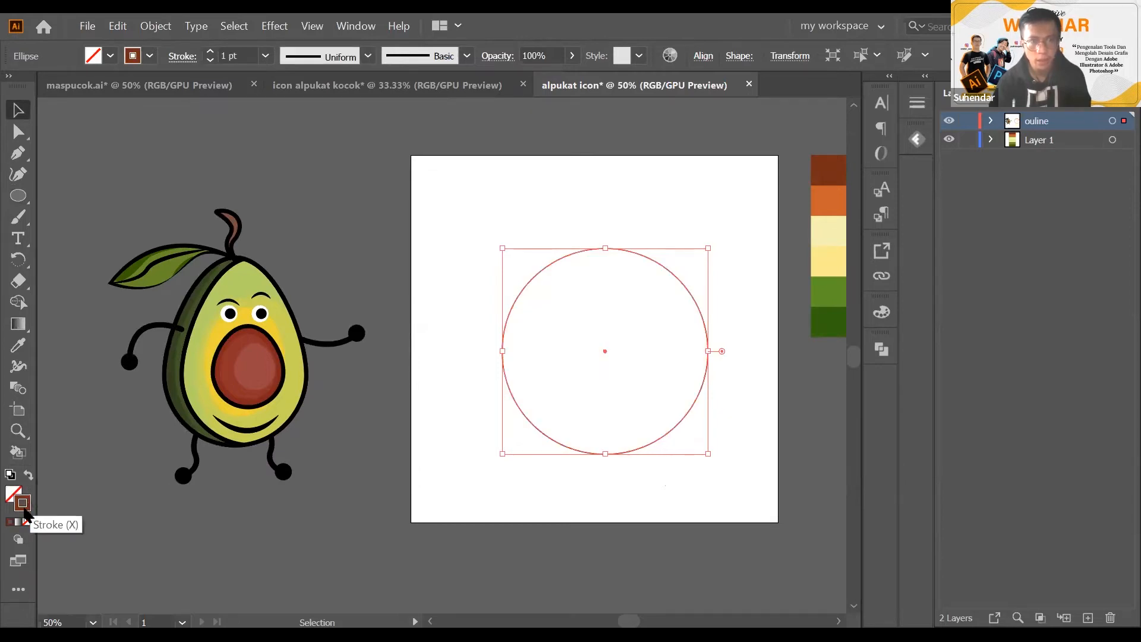
double_click(22, 503)
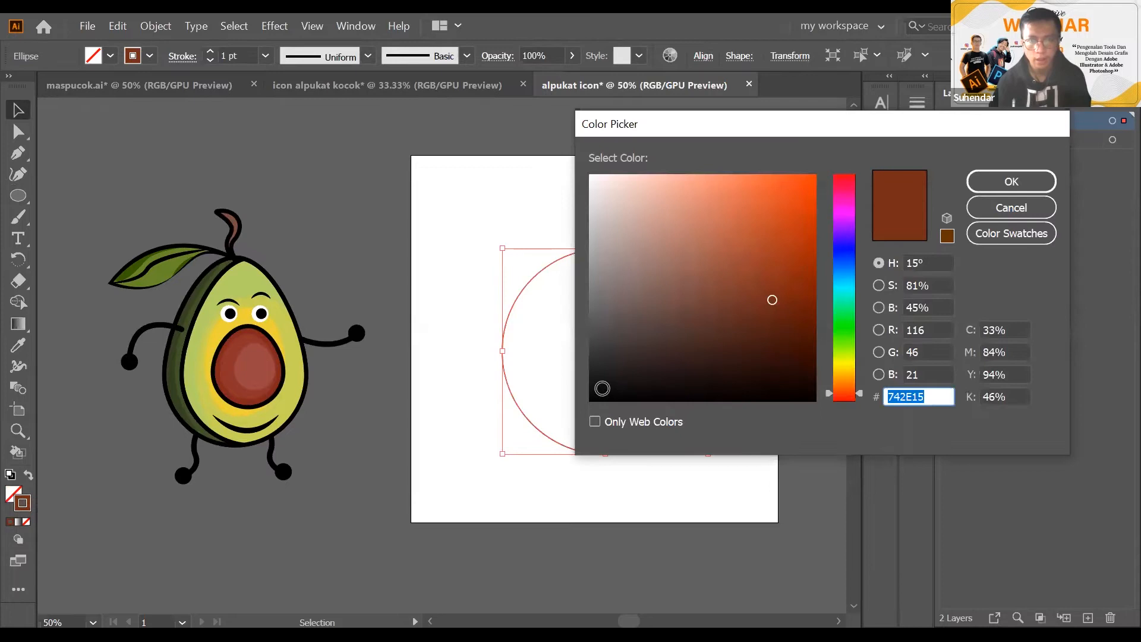
double_click(28, 510)
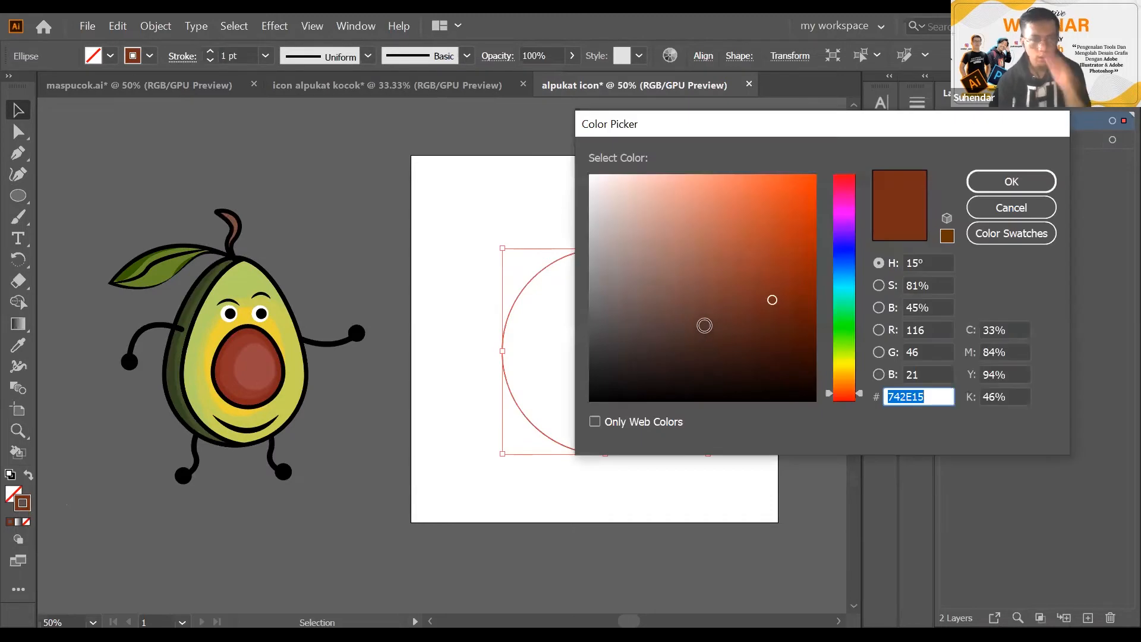
text(000000)
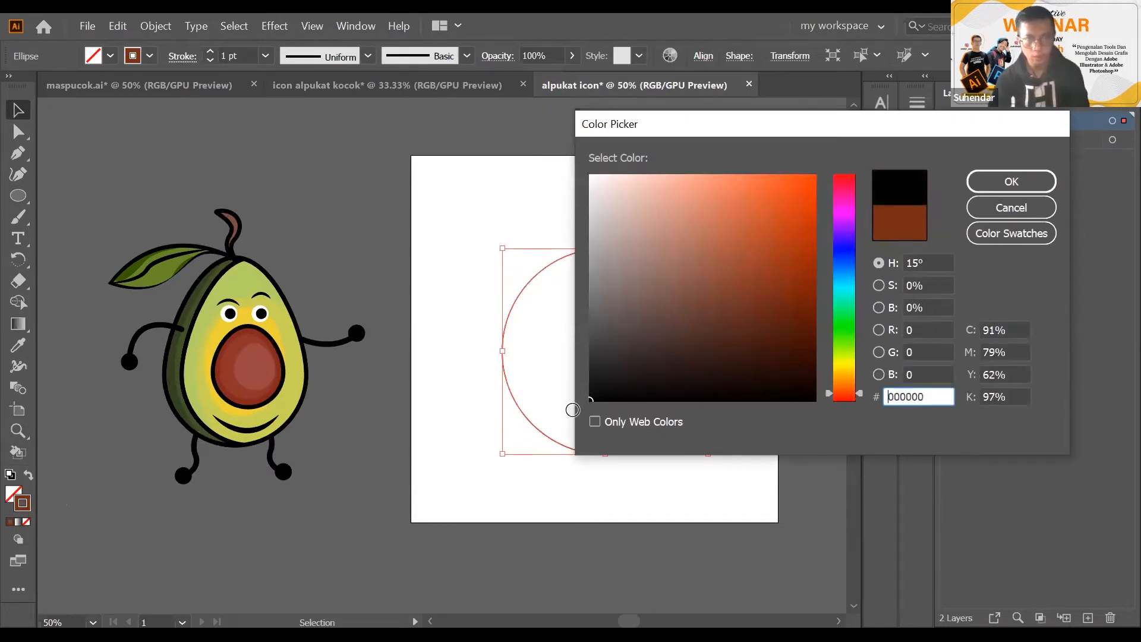
click(988, 184)
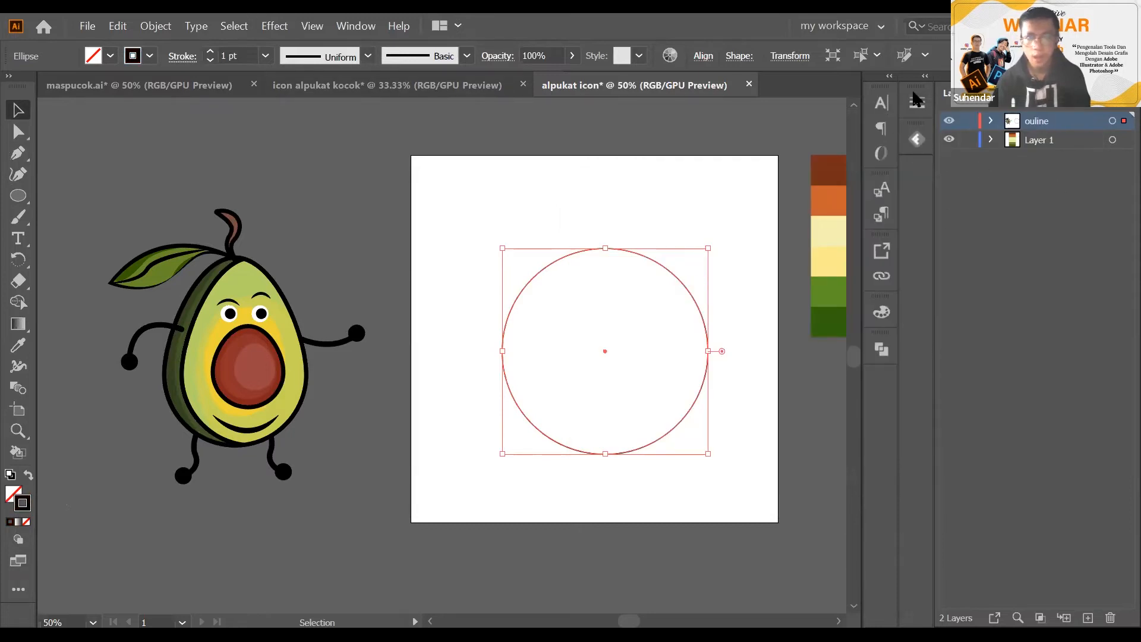
Set the circle's stroke weight to 5 pt with a round cap and a round corner join
click(922, 106)
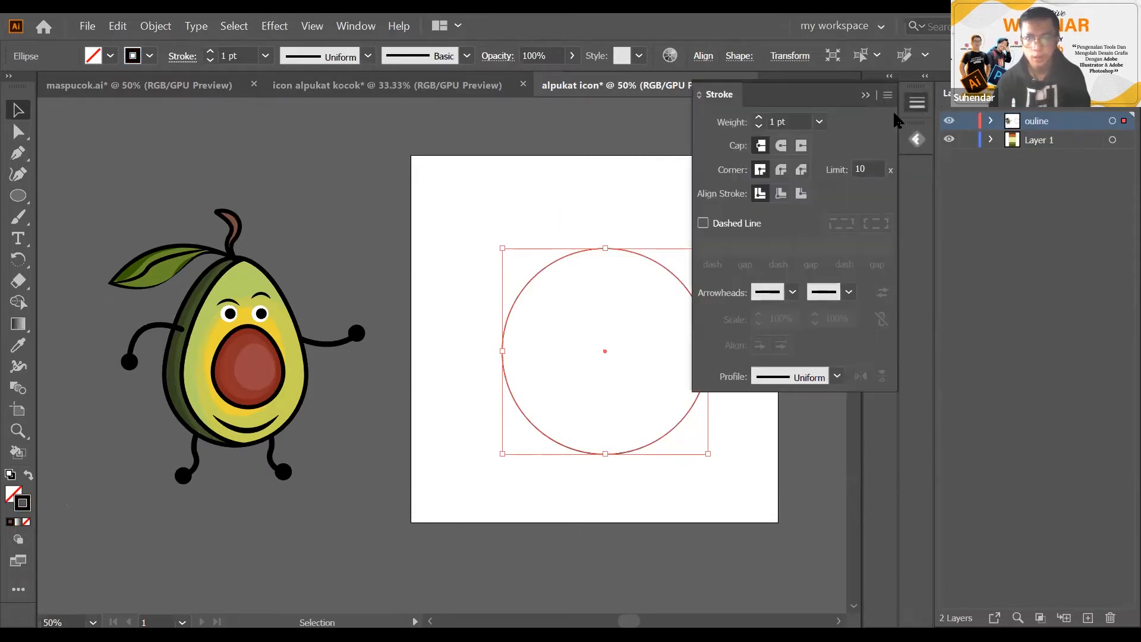
scroll(778, 130, up, 1)
click(787, 127)
text(5)
key(Return)
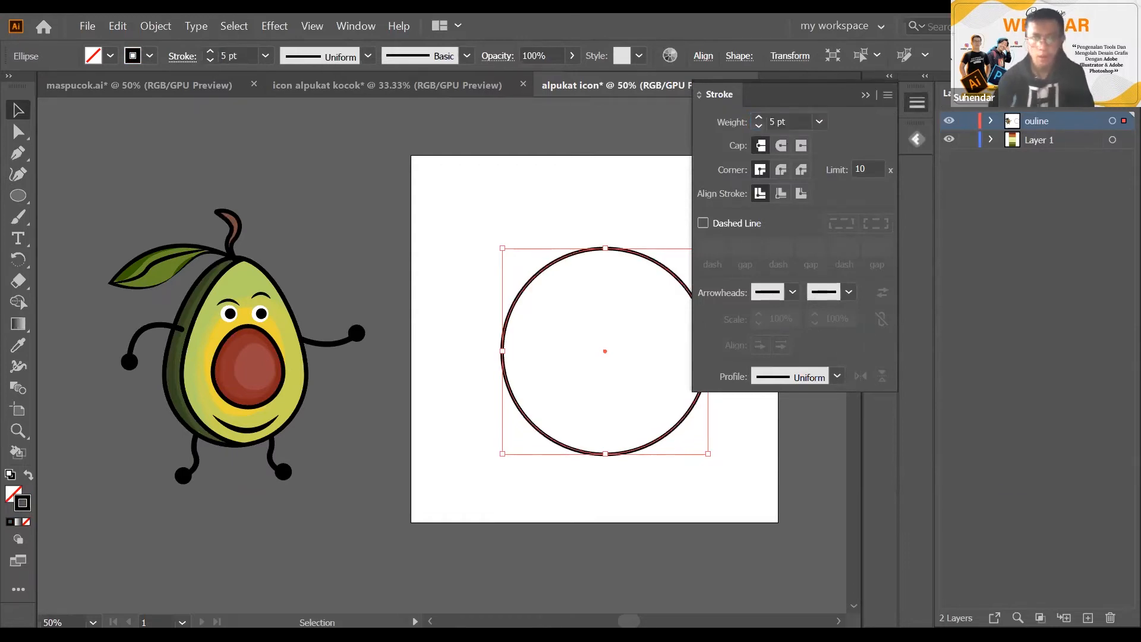
click(781, 145)
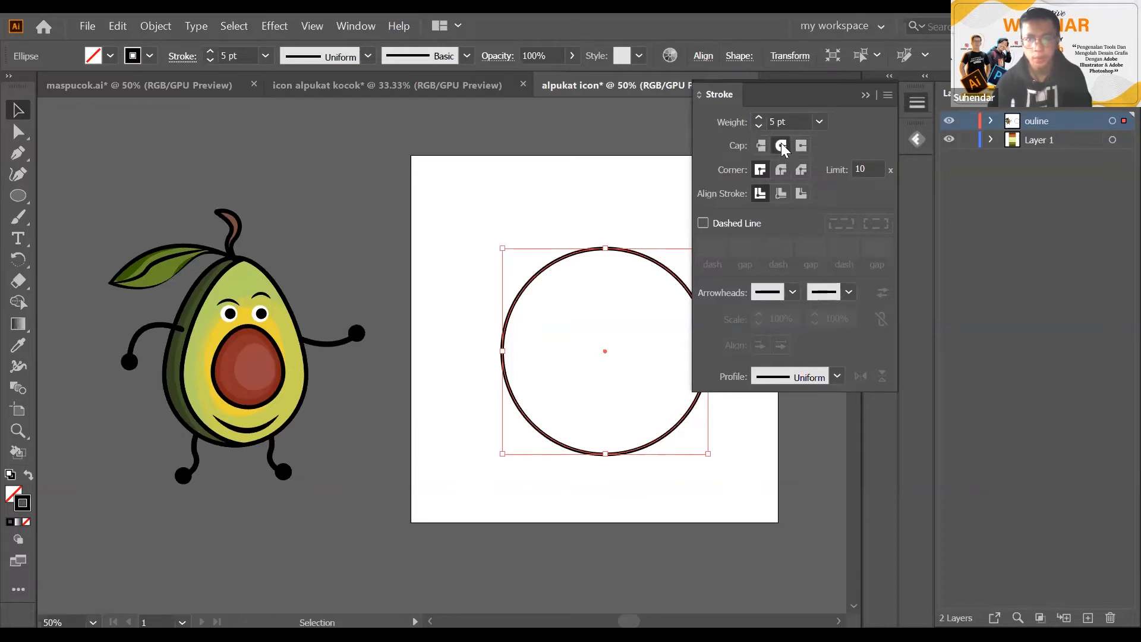
click(784, 168)
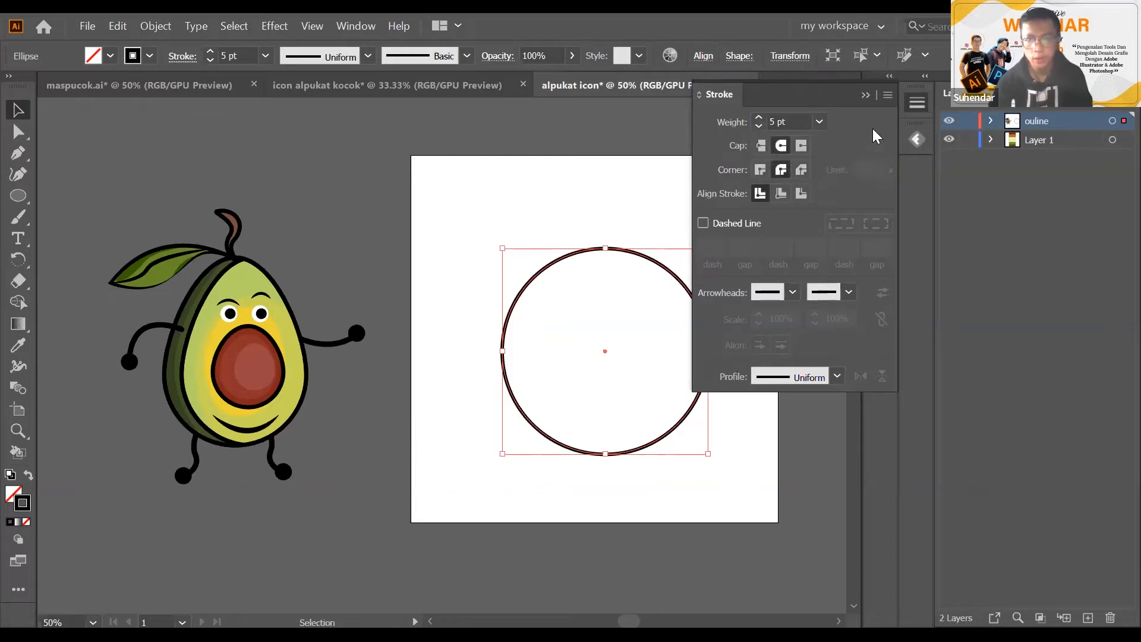
click(873, 128)
Center the circle on the artboard both horizontally and vertically
click(612, 308)
drag(601, 261, 553, 248)
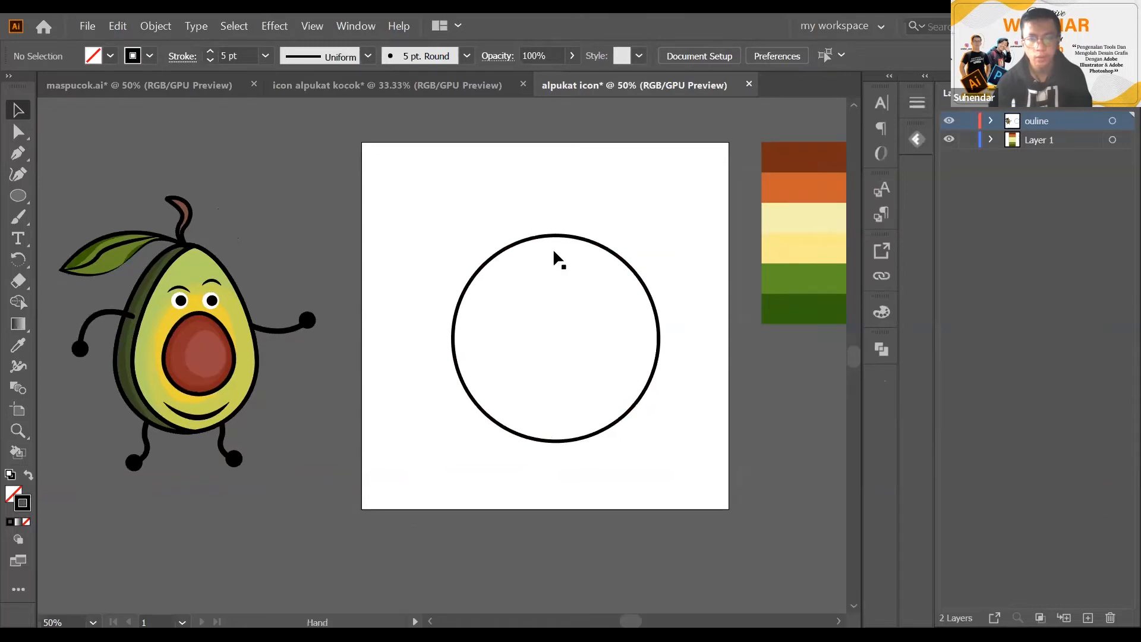
drag(602, 287, 602, 287)
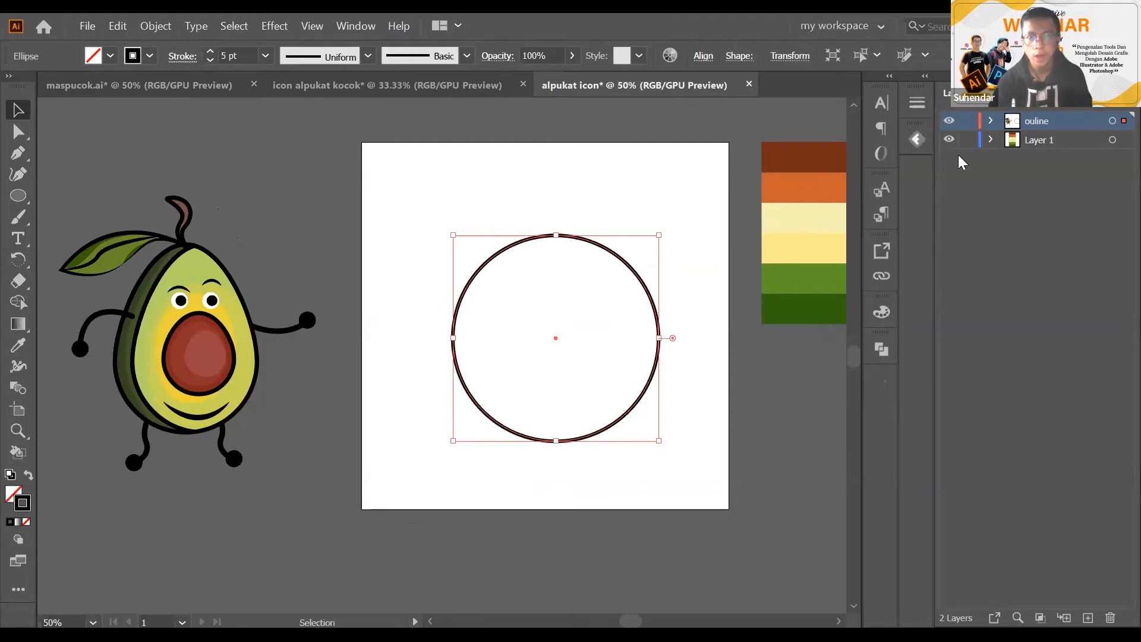
click(703, 56)
click(555, 106)
click(665, 106)
click(586, 326)
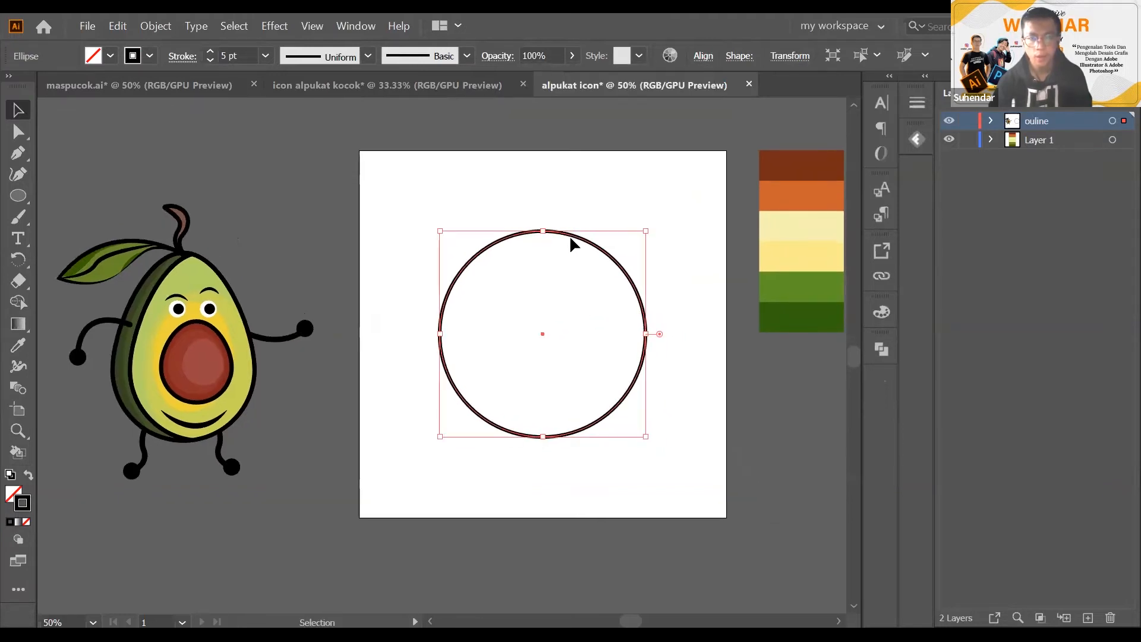
click(559, 190)
drag(558, 190, 574, 205)
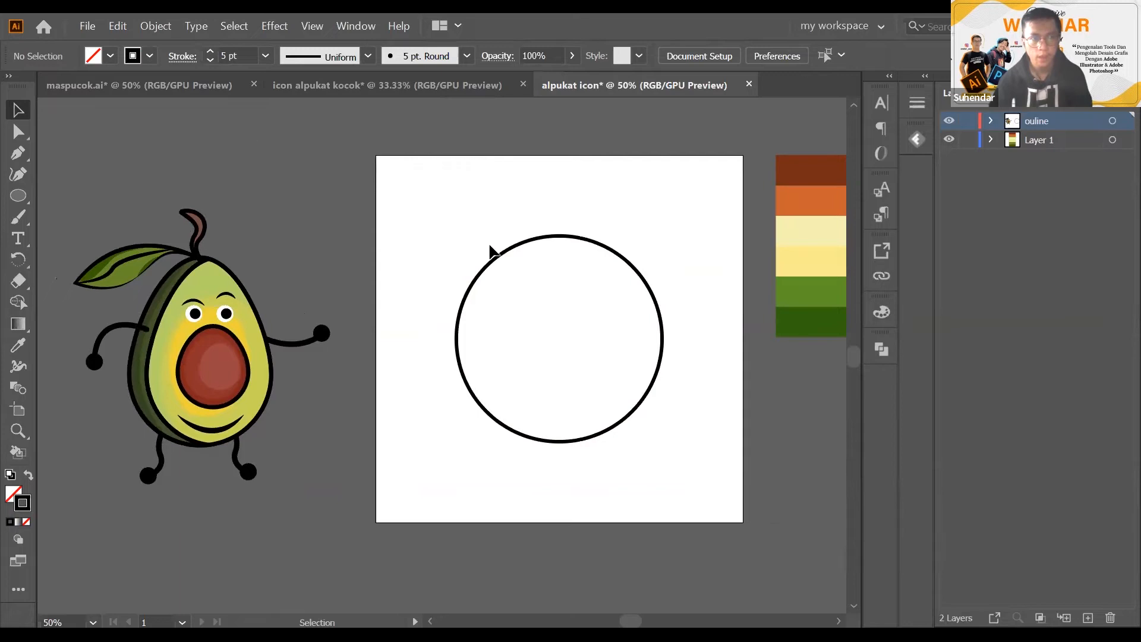
Select only the circle's top anchor point with the Direct Selection tool
click(18, 132)
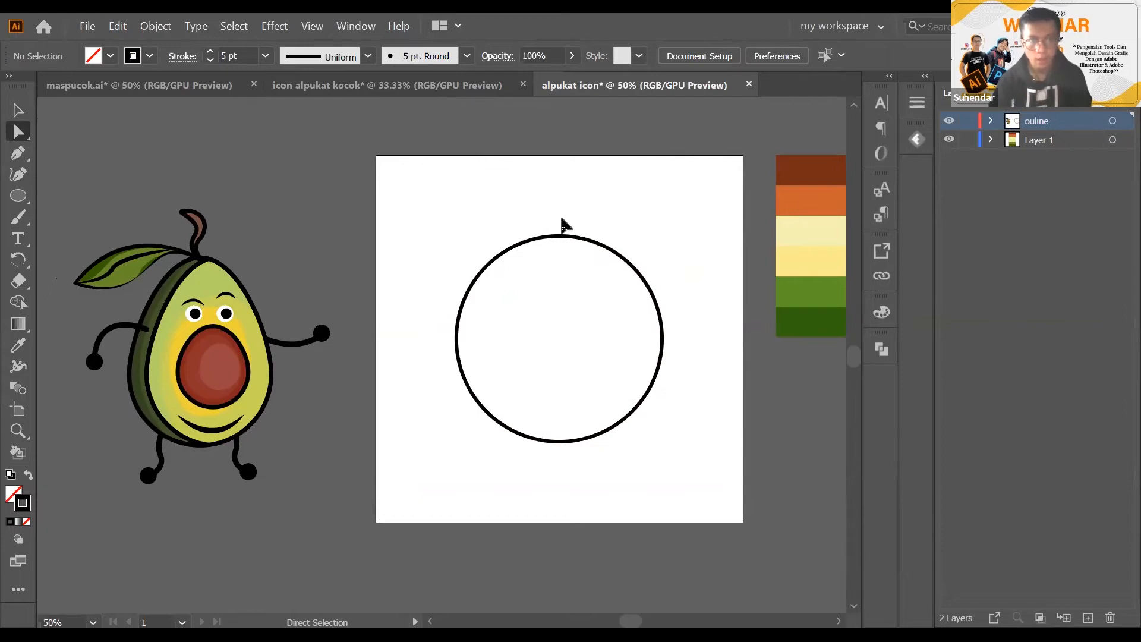
drag(488, 174, 616, 325)
drag(501, 202, 600, 278)
click(446, 247)
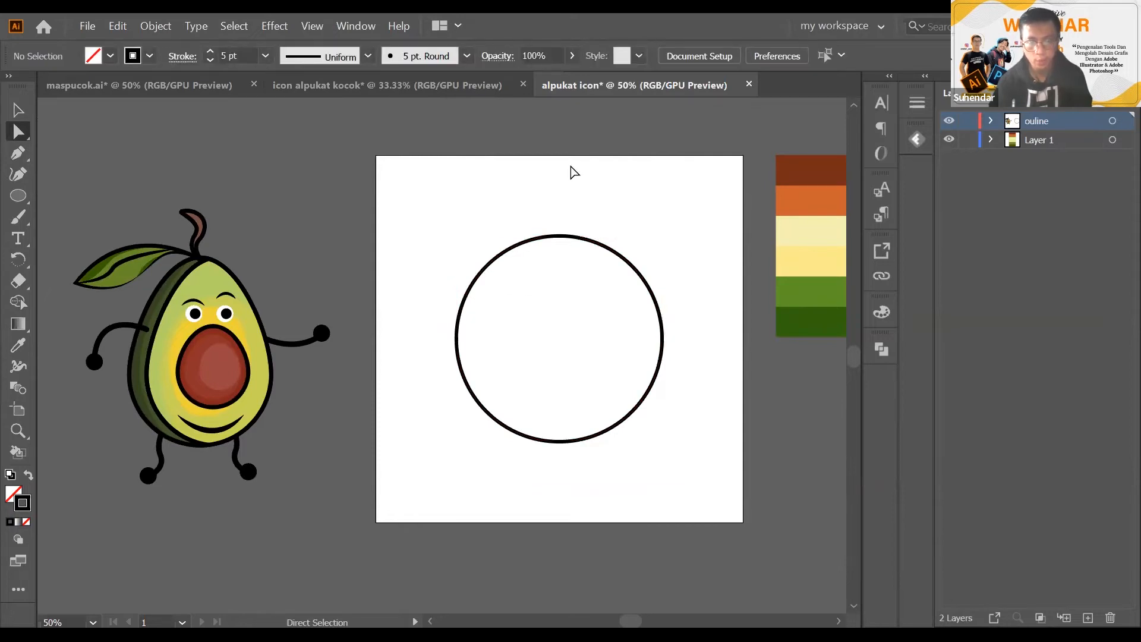
drag(506, 183, 600, 285)
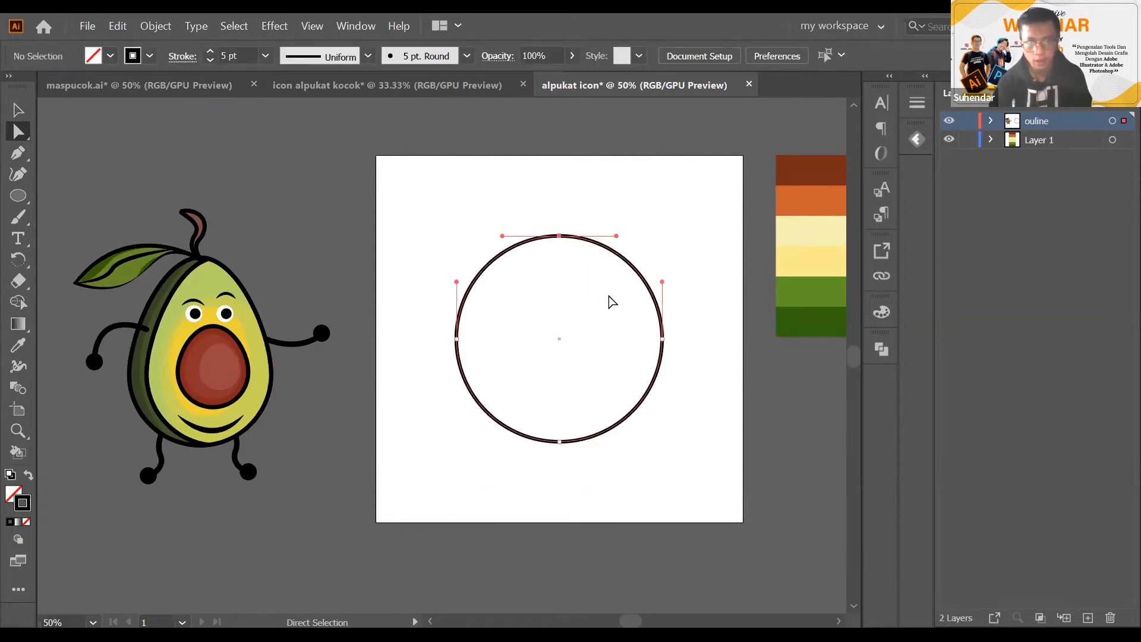
Try reshaping the circle by moving its top anchor point around, and undo the moves
drag(559, 240, 484, 192)
key(ctrl+z)
key(ctrl+z)
key(ctrl+z)
key(ctrl+z)
key(ctrl+z)
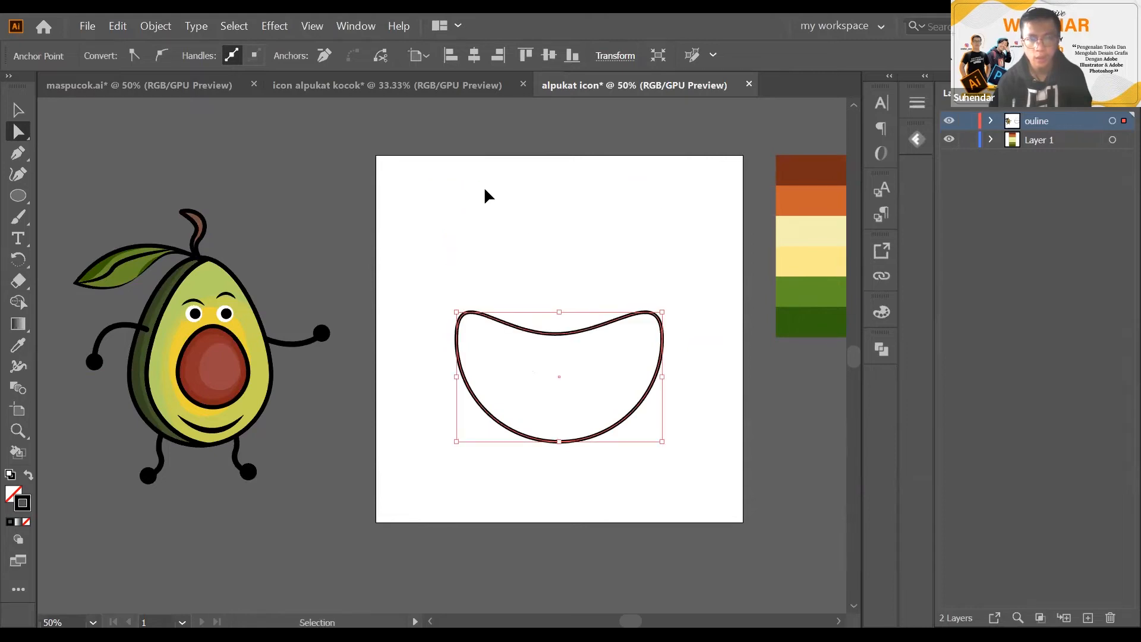
Move the circle's top anchor point straight up to just below the artboard's upper edge, forming an egg shape
key(space)
drag(558, 243, 572, 297)
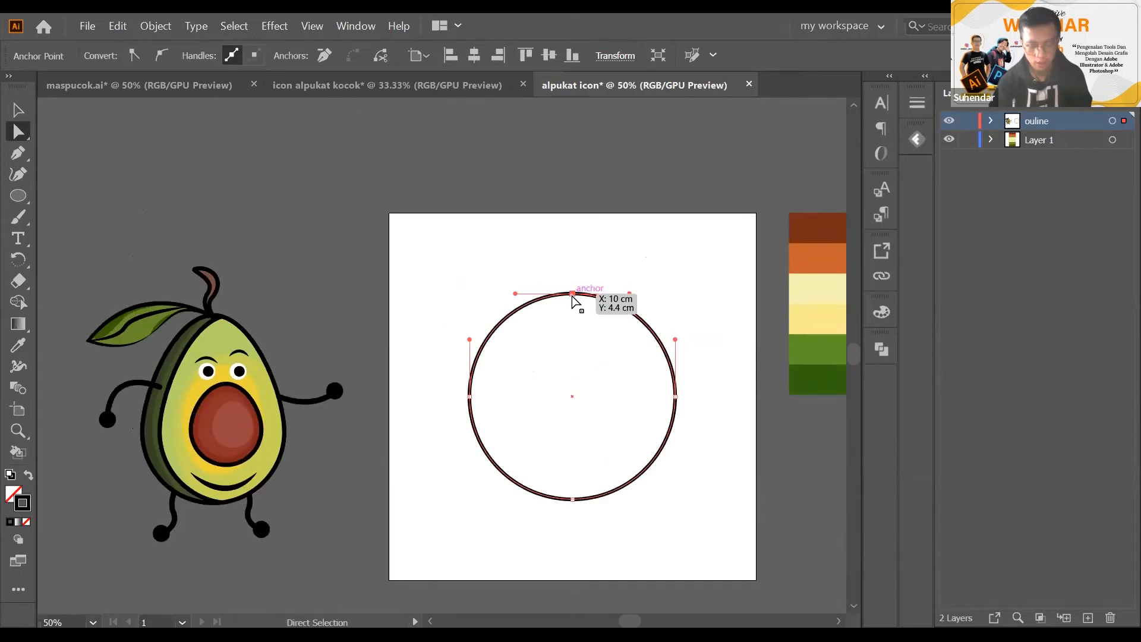
click(566, 270)
click(572, 293)
mouse_move(572, 292)
mouse_down()
mouse_move(578, 263)
mouse_move(572, 294)
mouse_up()
click(576, 273)
click(573, 295)
drag(573, 294, 574, 244)
drag(624, 339, 616, 265)
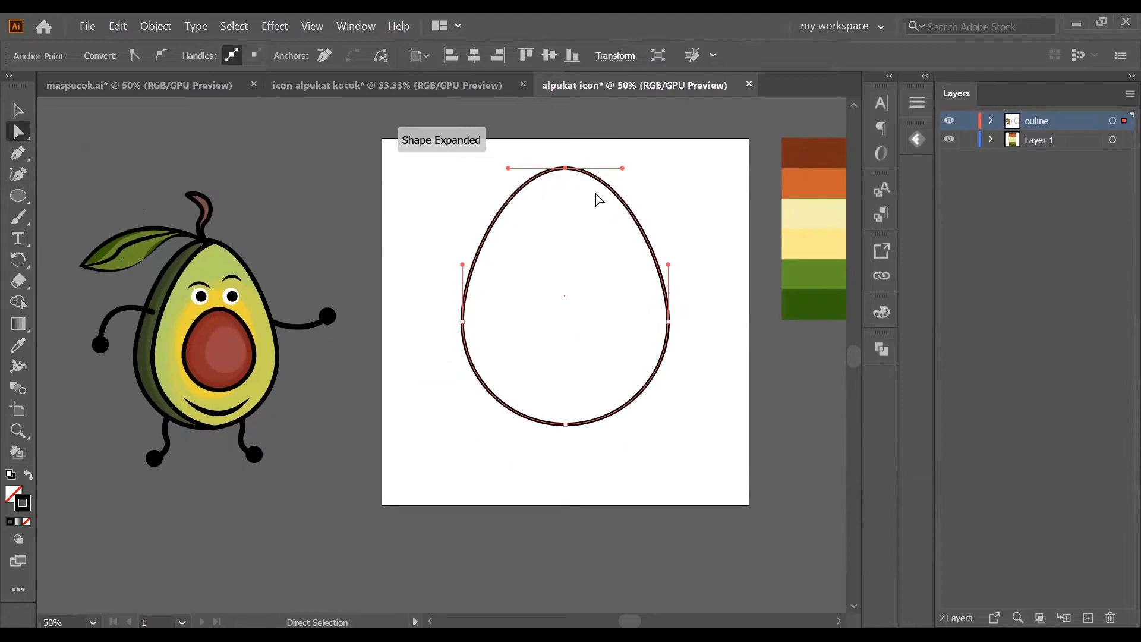
drag(570, 160, 586, 213)
click(466, 247)
scroll(669, 529, down, 1)
Select the whole egg outline and center it vertically on the artboard
key(ctrl+a)
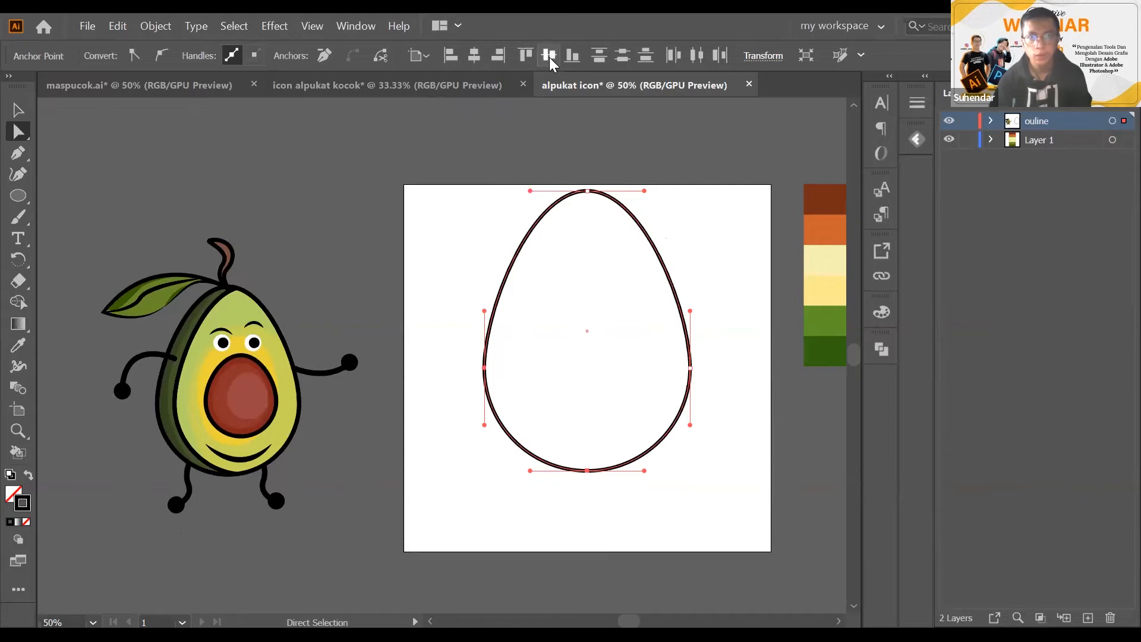
click(472, 251)
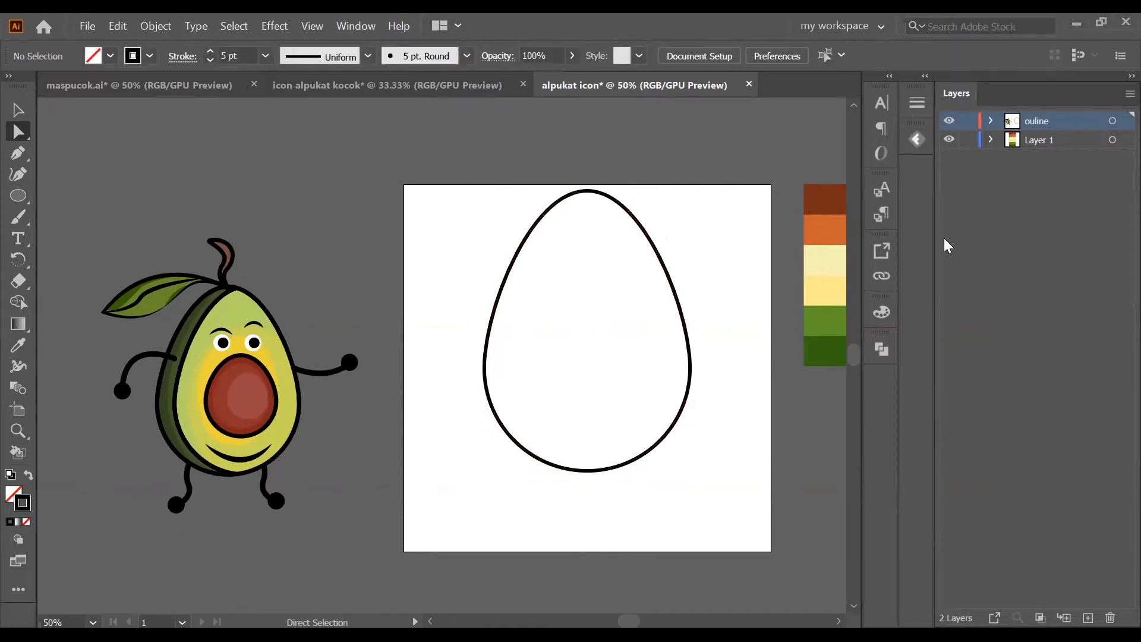
key(v)
drag(489, 250, 548, 306)
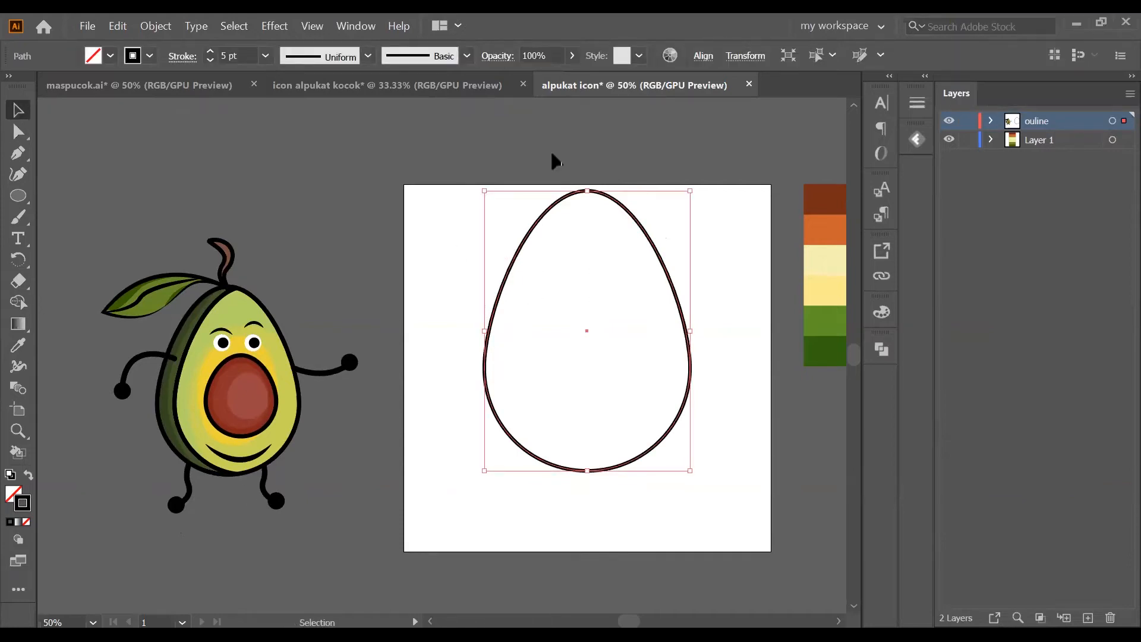
click(703, 55)
click(665, 106)
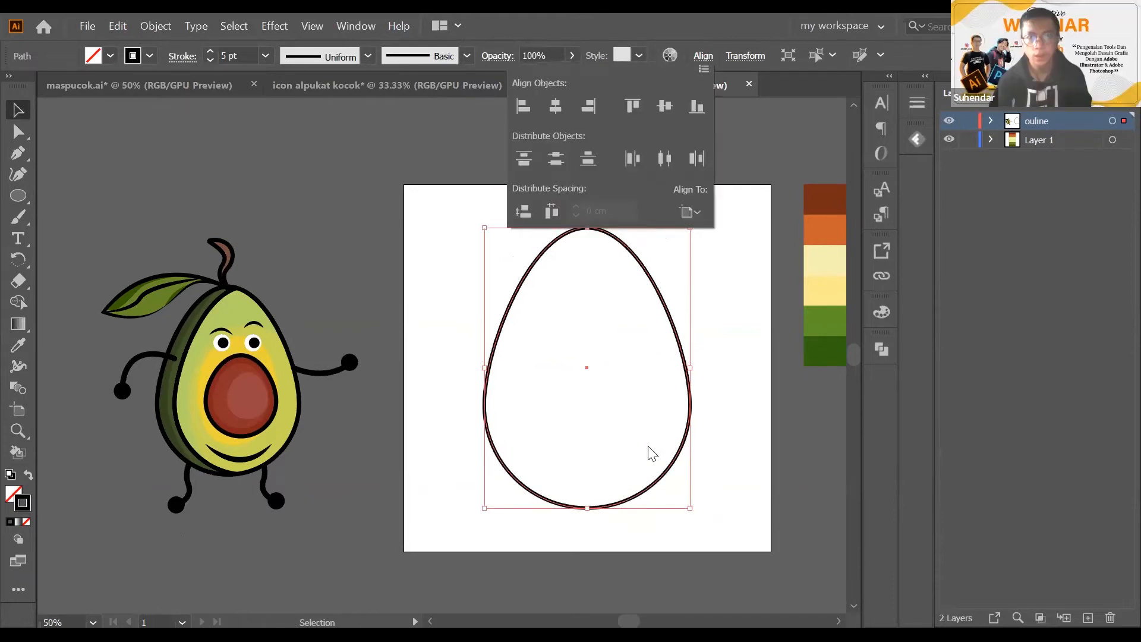
click(652, 453)
drag(675, 251, 665, 219)
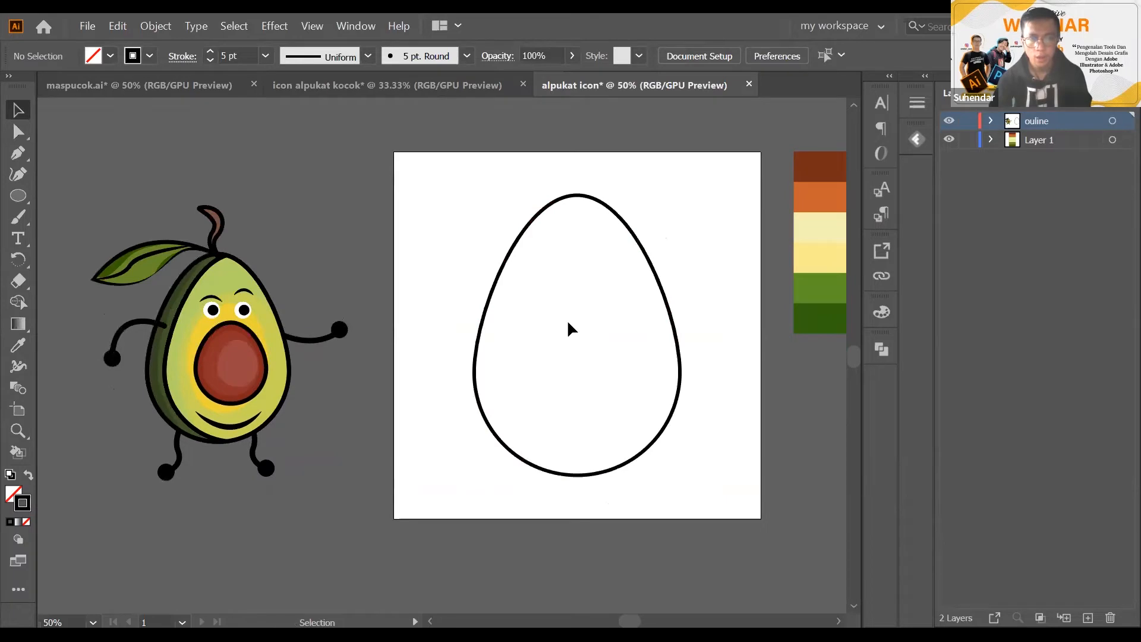
Select the egg outline, copy it and paste the duplicate in place
key(ctrl+equal)
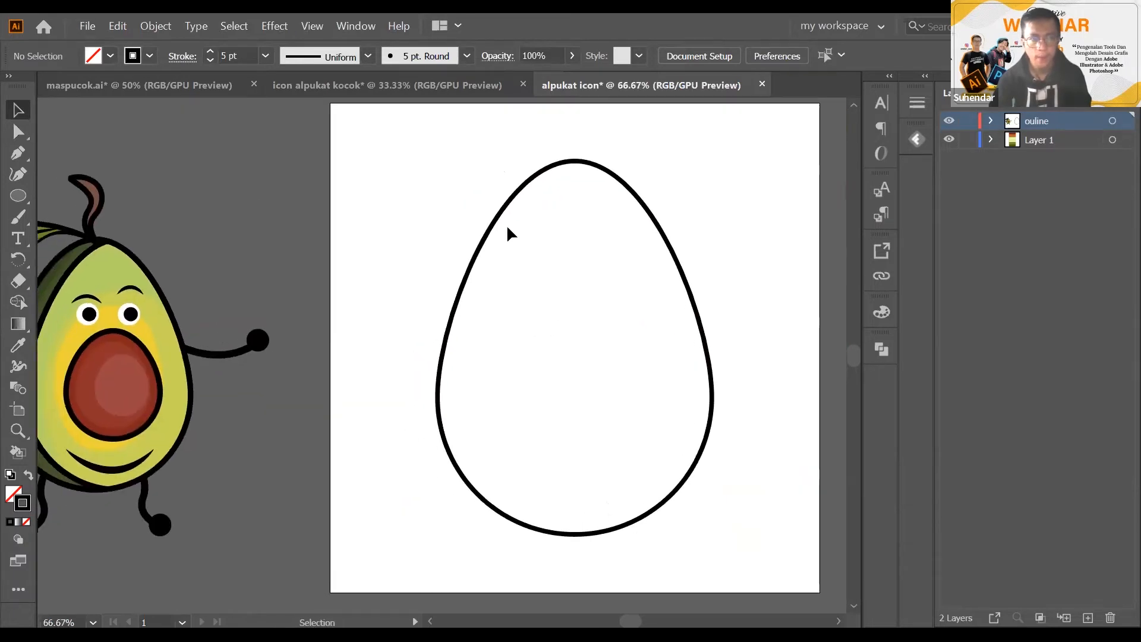
click(473, 266)
scroll(483, 285, left, 3)
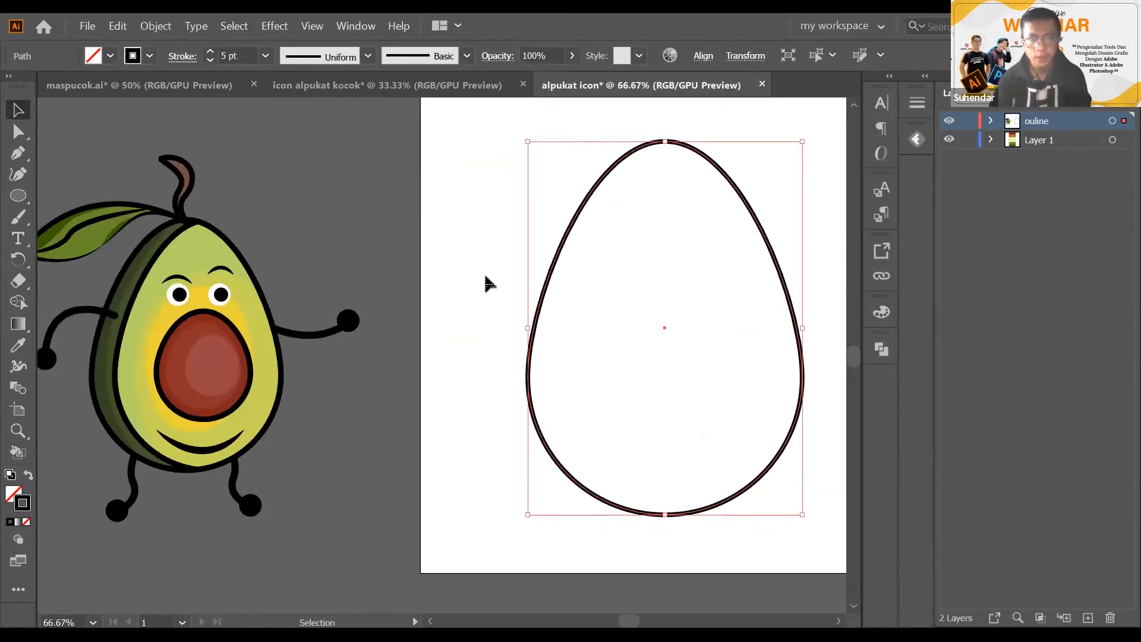
key(ctrl+minus)
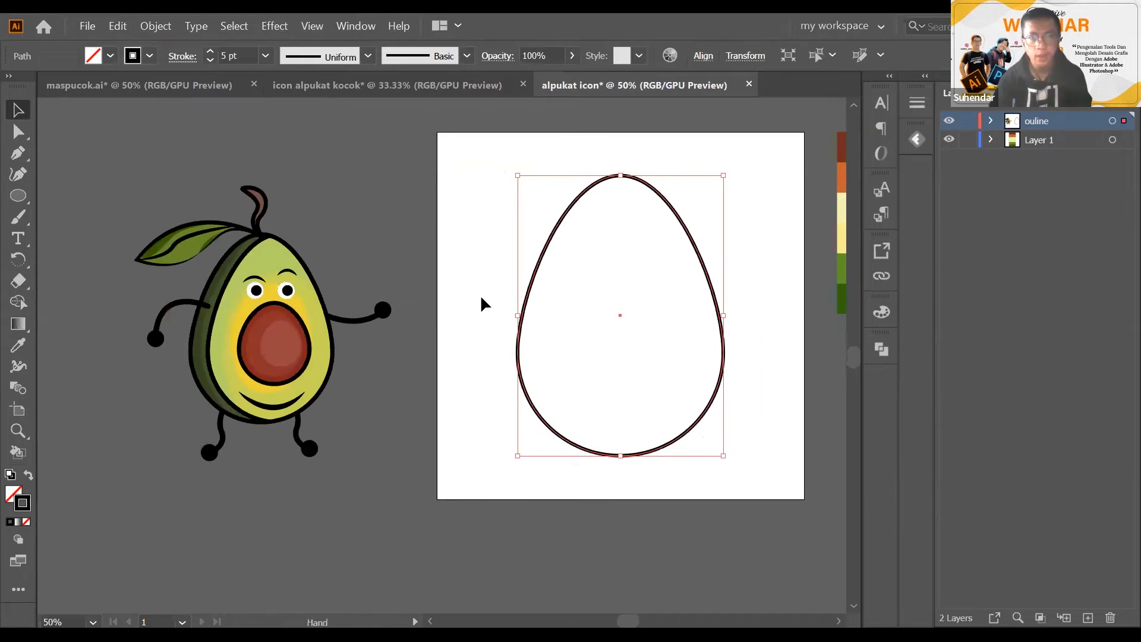
scroll(480, 294, right, 3)
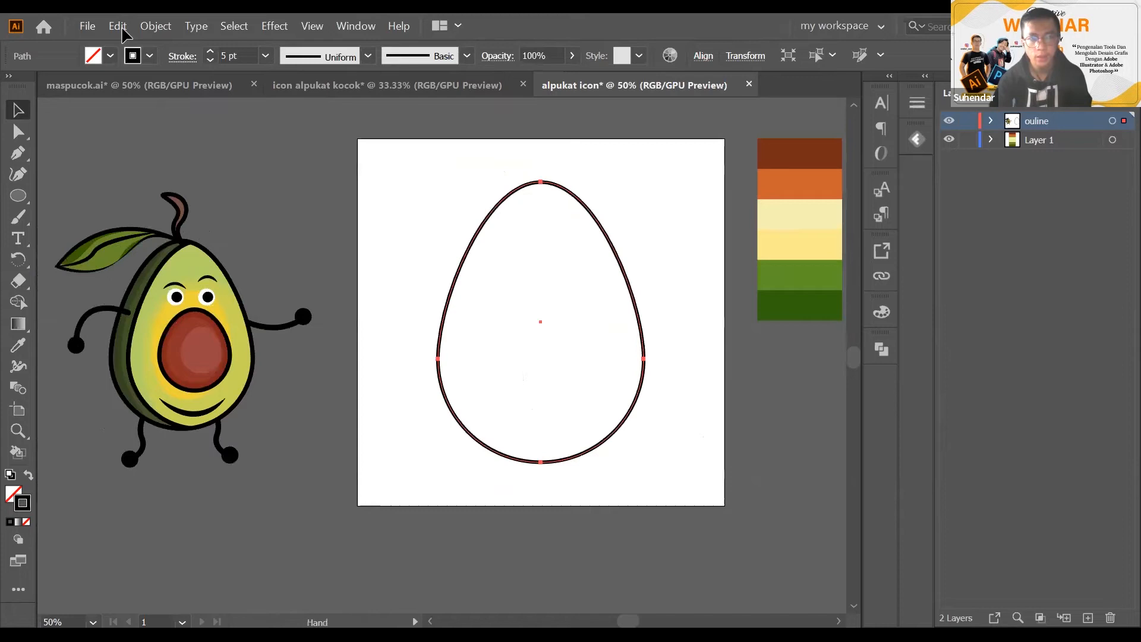
scroll(122, 32, left, 1)
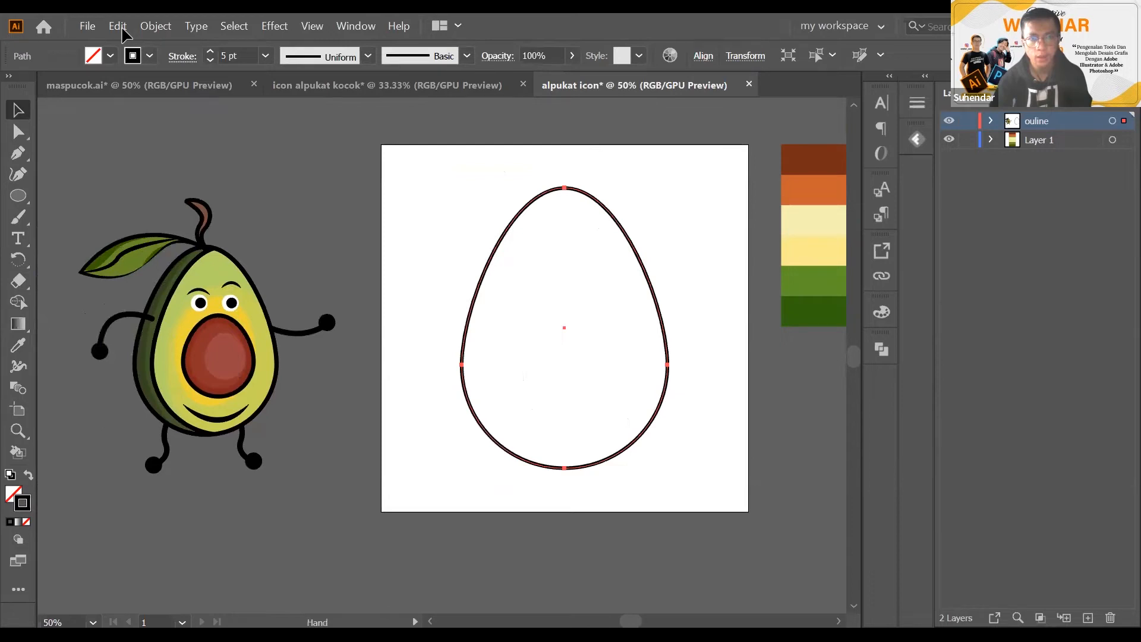
key(ctrl+shift+v)
key(ctrl+z)
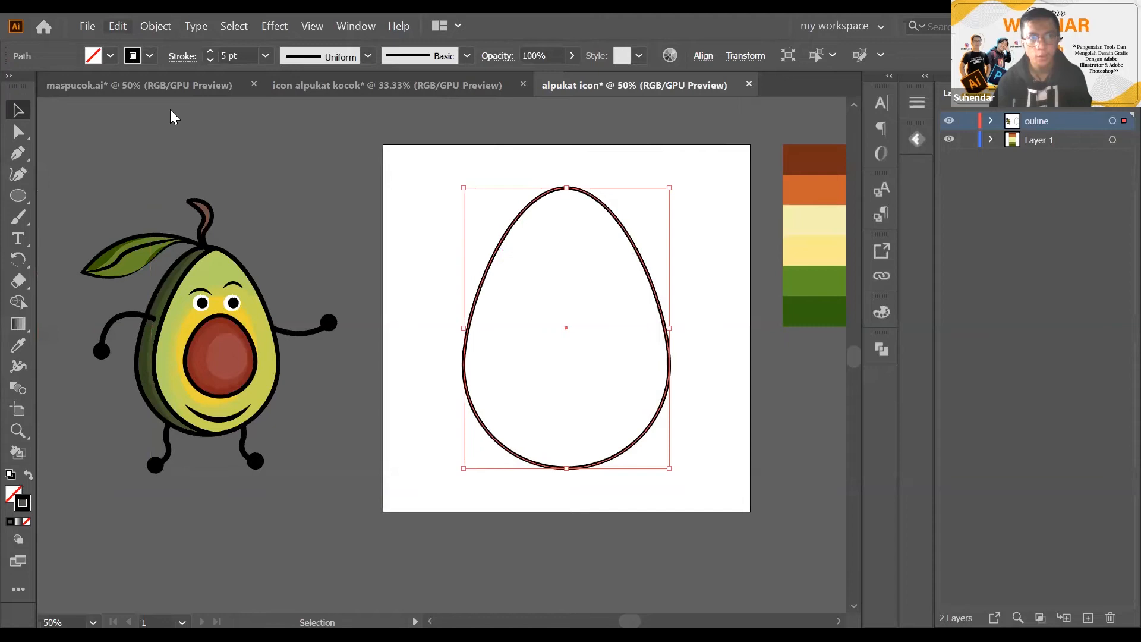
key(ctrl+c)
click(119, 26)
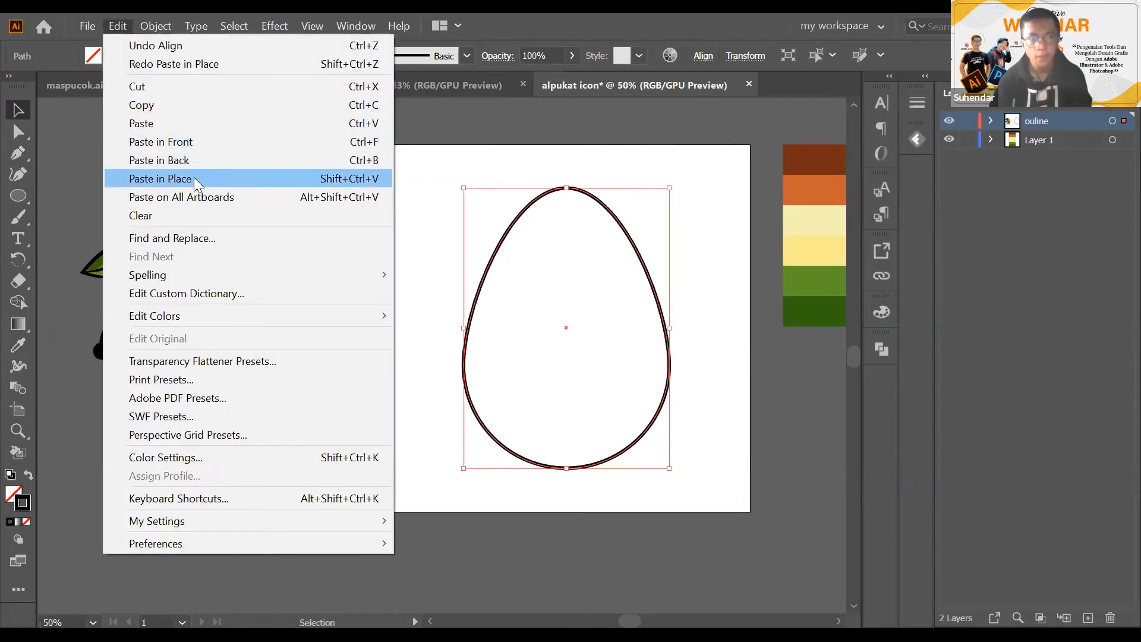
click(194, 178)
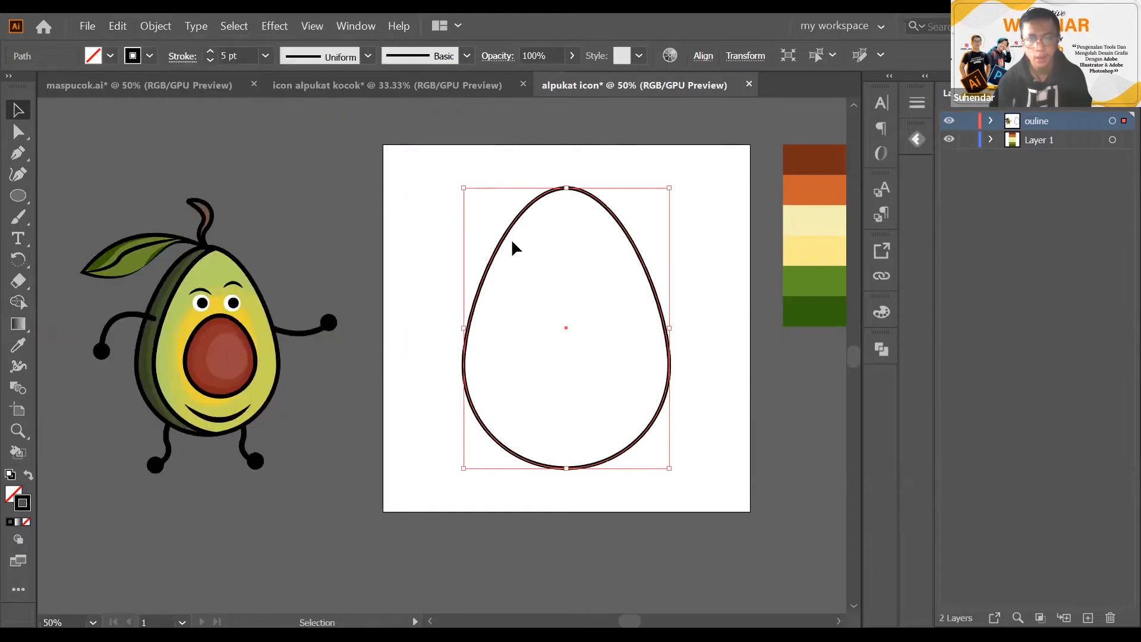
Try moving the pasted egg slightly sideways, and undo the move along with the changes before it
drag(491, 257, 531, 260)
key(ctrl+z)
key(ctrl+z)
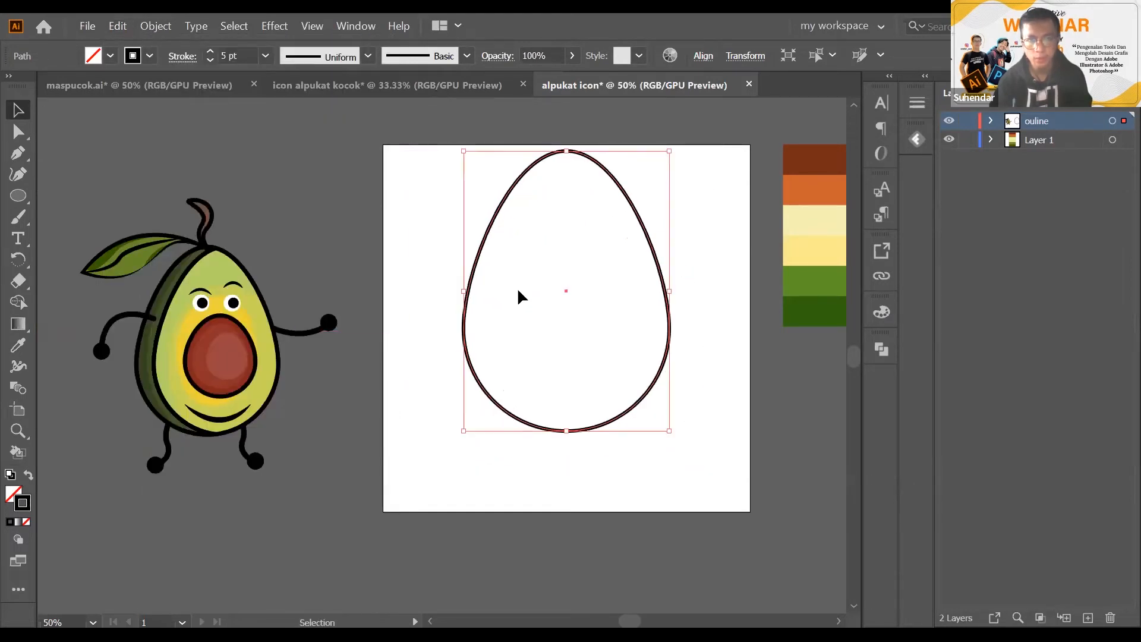
Move the egg outline down to near the middle of the artboard and deselect it
drag(615, 415, 617, 437)
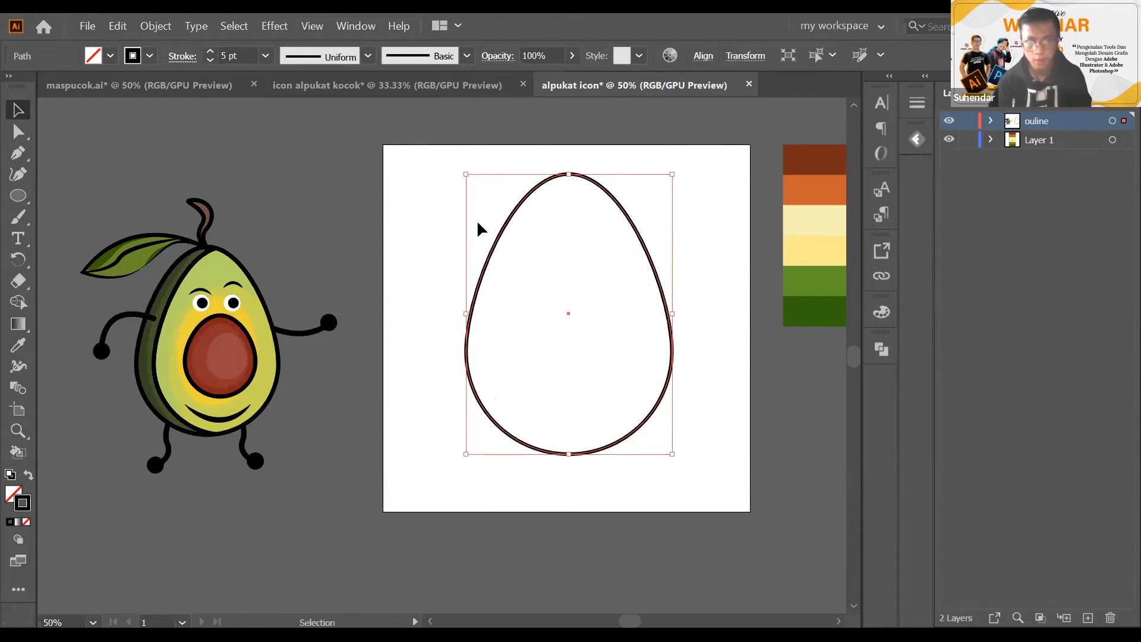
key(a)
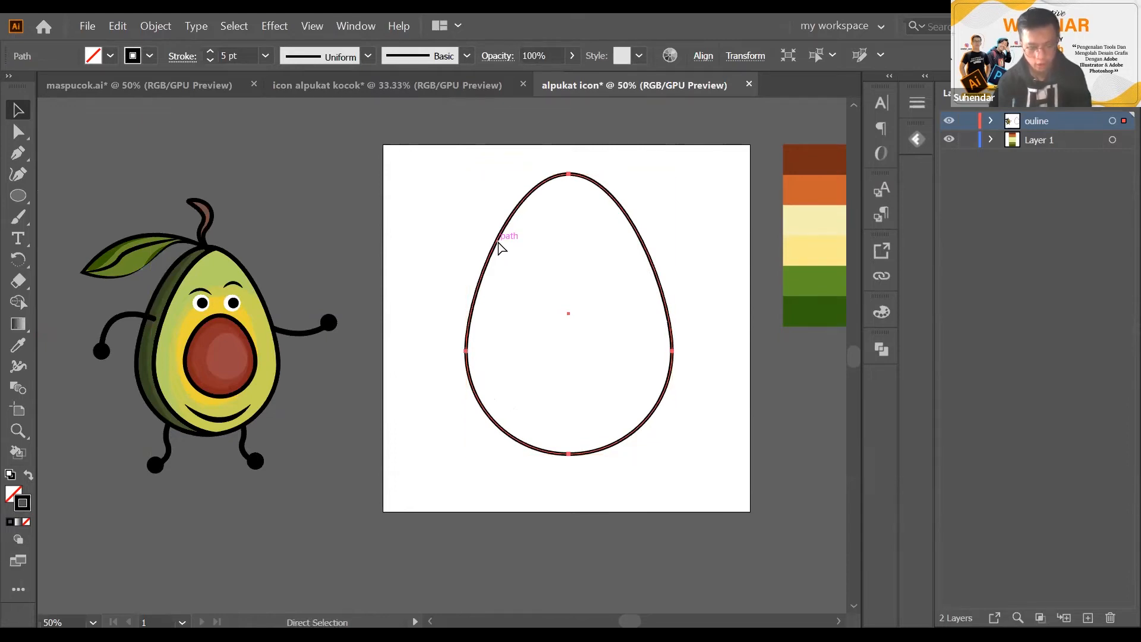
key(v)
click(464, 502)
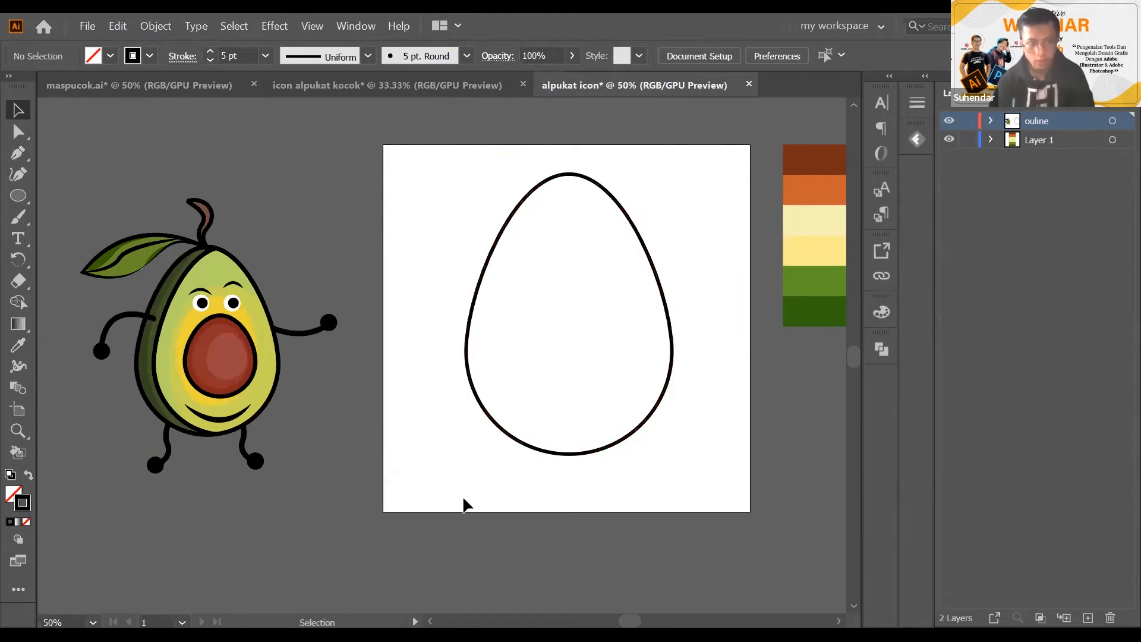
Select the egg outline and try shifting a copy of it to the right, undoing each attempt
click(486, 262)
key(a)
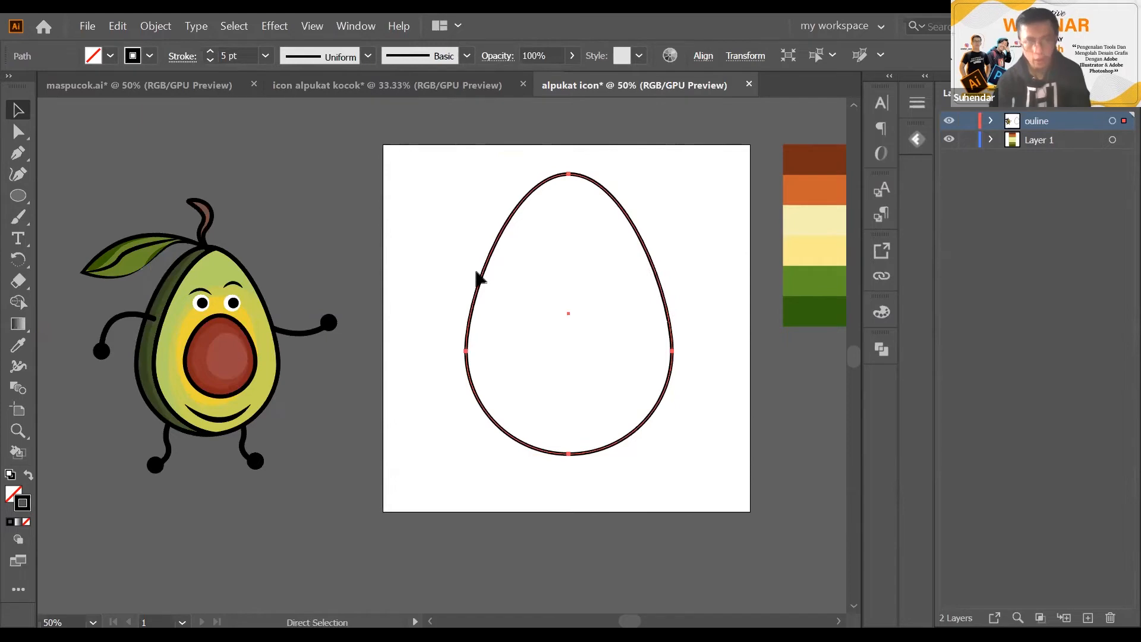
key(v)
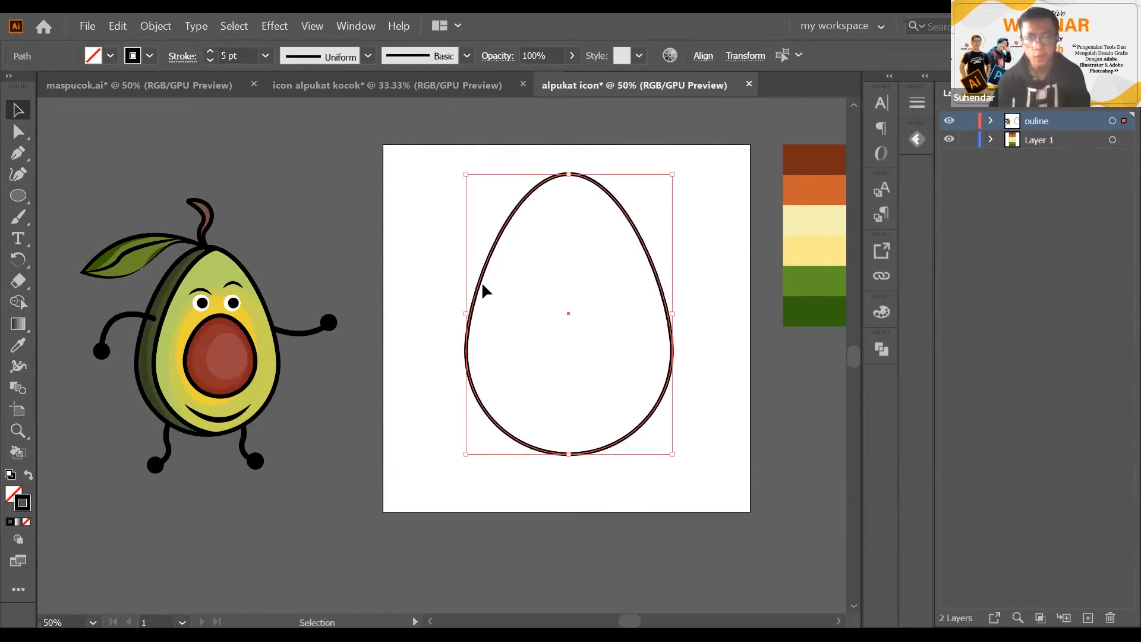
drag(593, 289, 711, 296)
key(ctrl+z)
key(a)
key(v)
drag(475, 311, 588, 310)
key(ctrl+z)
Duplicate the egg overlapping the original slightly to its right, and make the copy a little narrower and shorter than the original
key(a)
key(v)
mouse_move(469, 311)
mouse_down()
mouse_move(497, 311)
mouse_move(477, 303)
mouse_up()
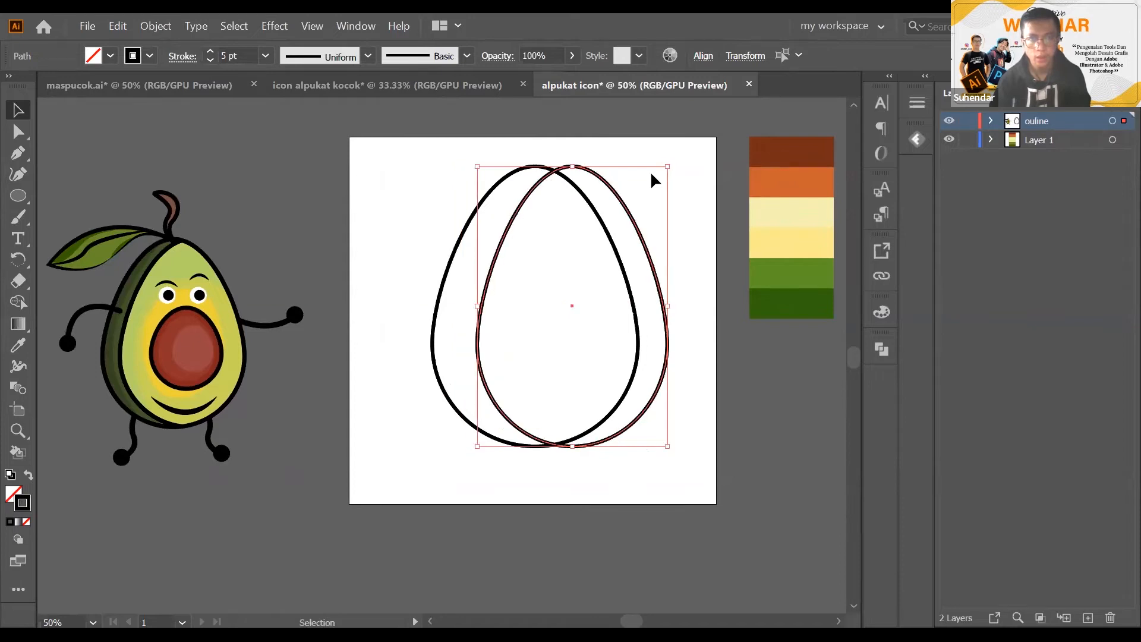
drag(572, 167, 572, 182)
drag(572, 446, 572, 440)
drag(694, 424, 701, 428)
scroll(699, 430, right, 2)
click(692, 413)
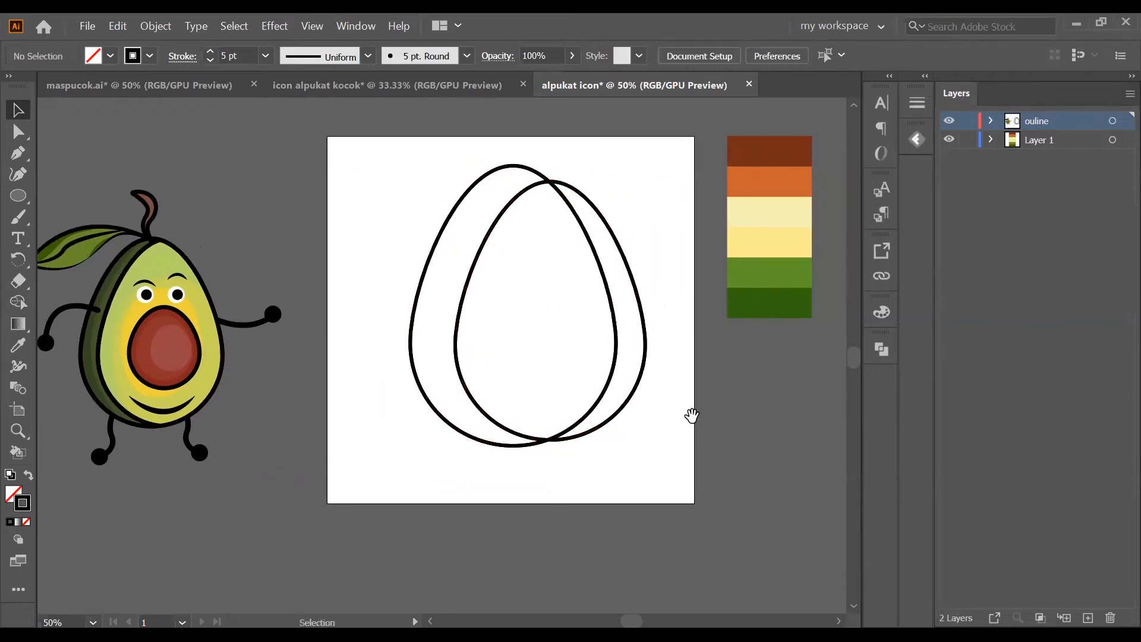
Select both egg outlines and remove the crescent protruding beyond the original egg's right edge with the Shape Builder tool
scroll(693, 412, right, 2)
drag(464, 222, 518, 250)
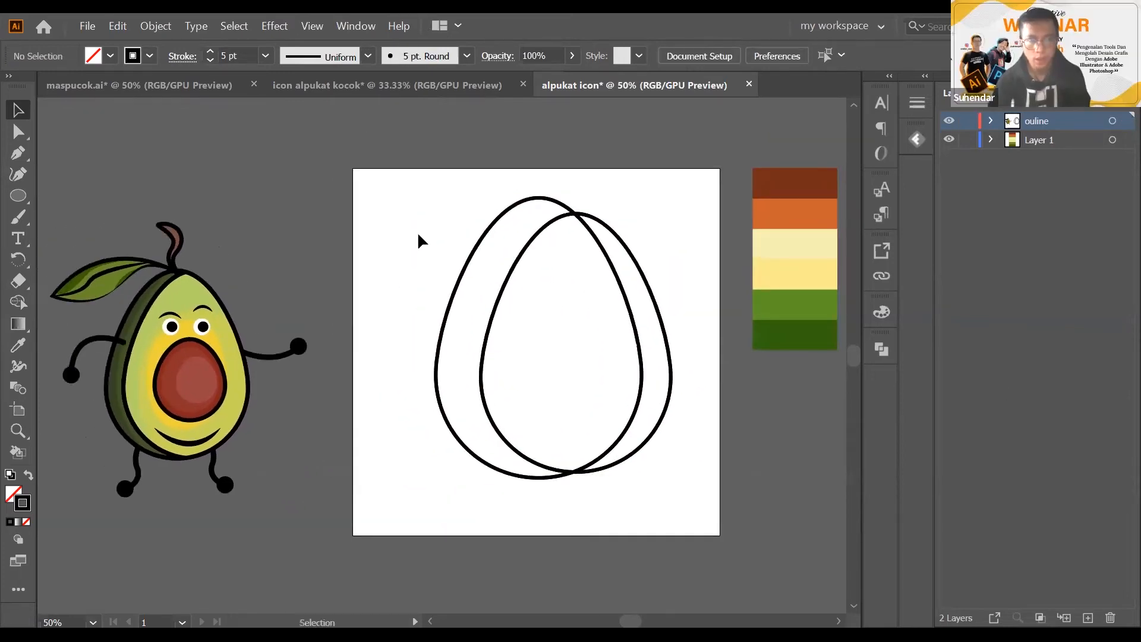
drag(394, 178, 710, 520)
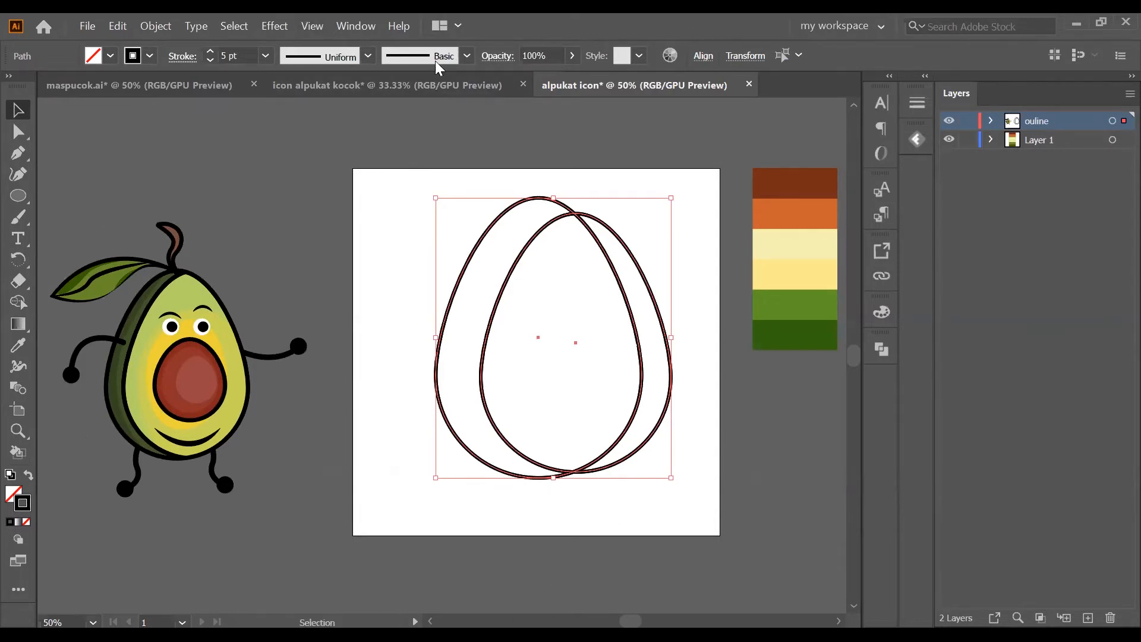
click(408, 192)
drag(409, 187, 677, 517)
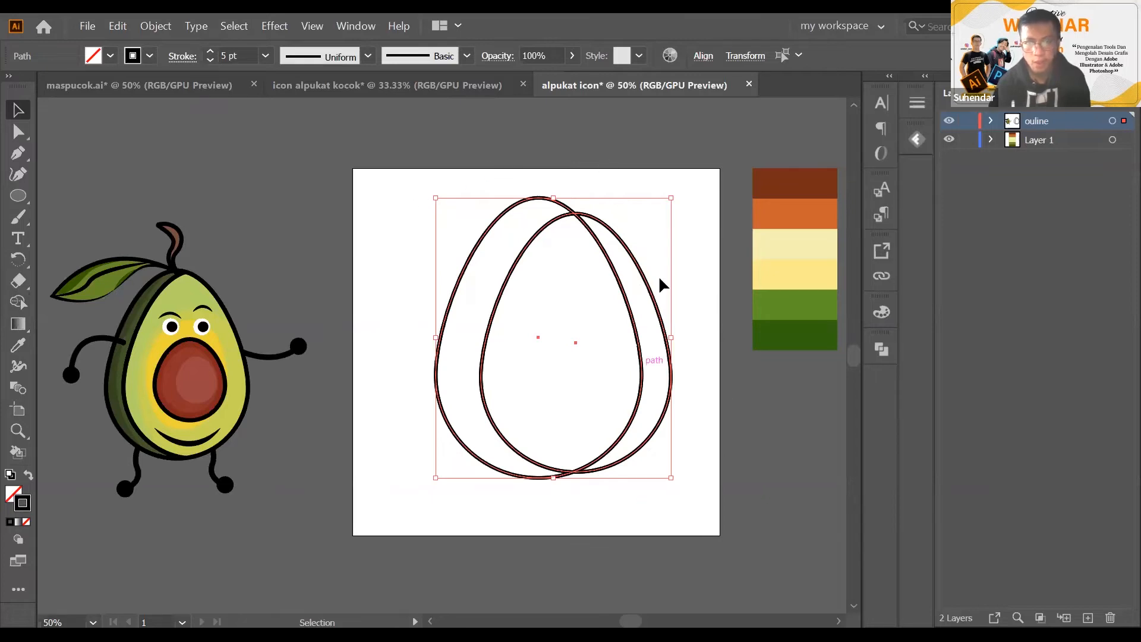
click(14, 302)
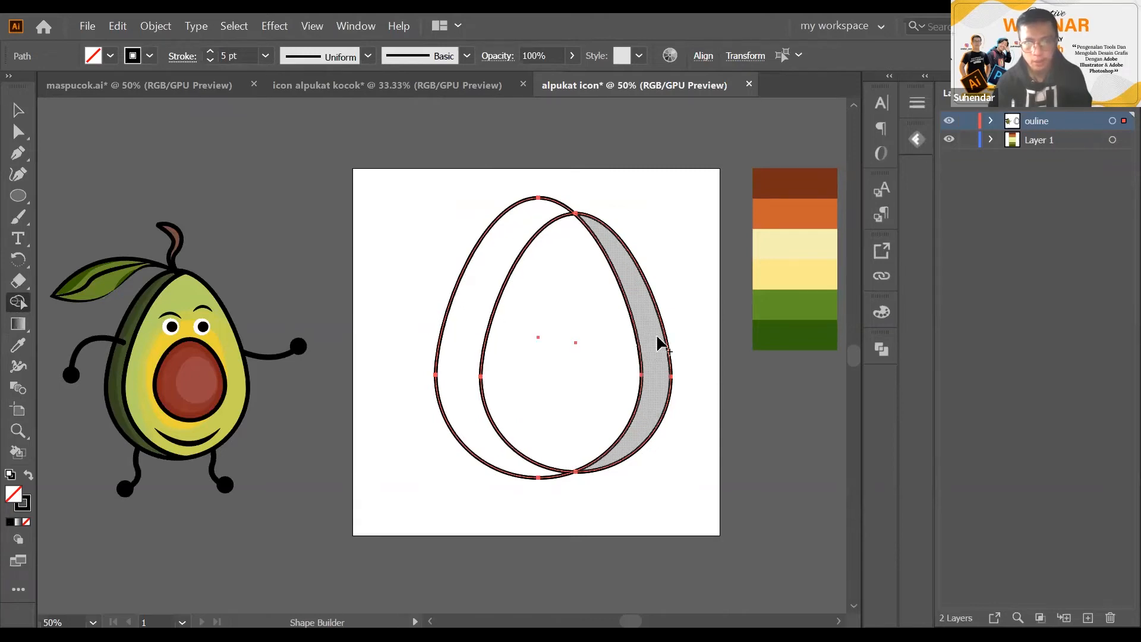
scroll(594, 270, down, 1)
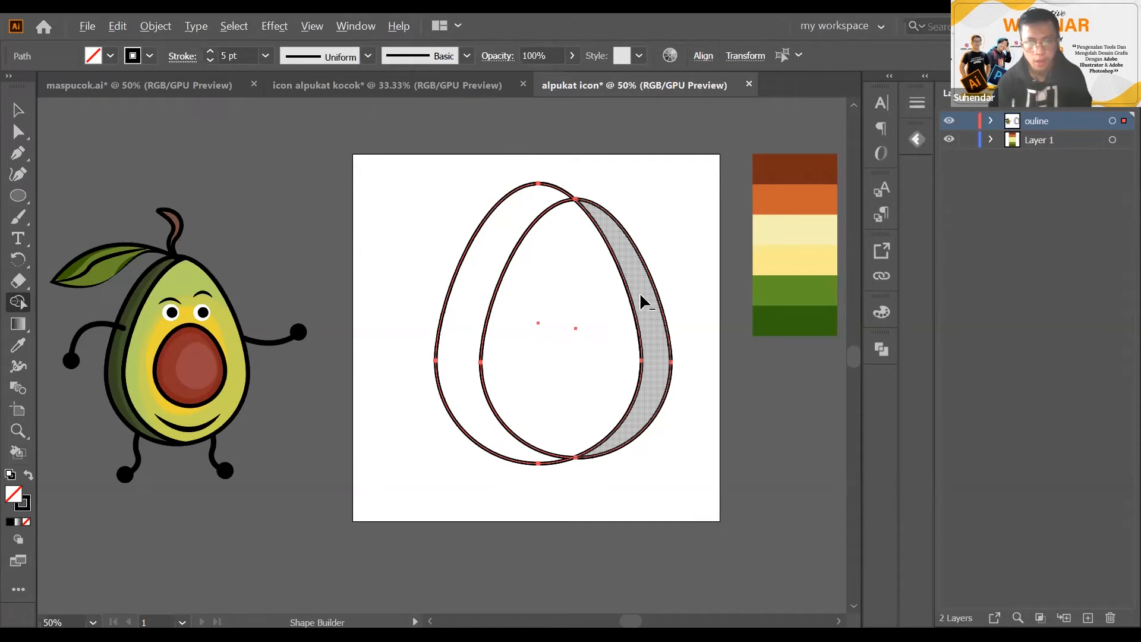
alt+click(644, 302)
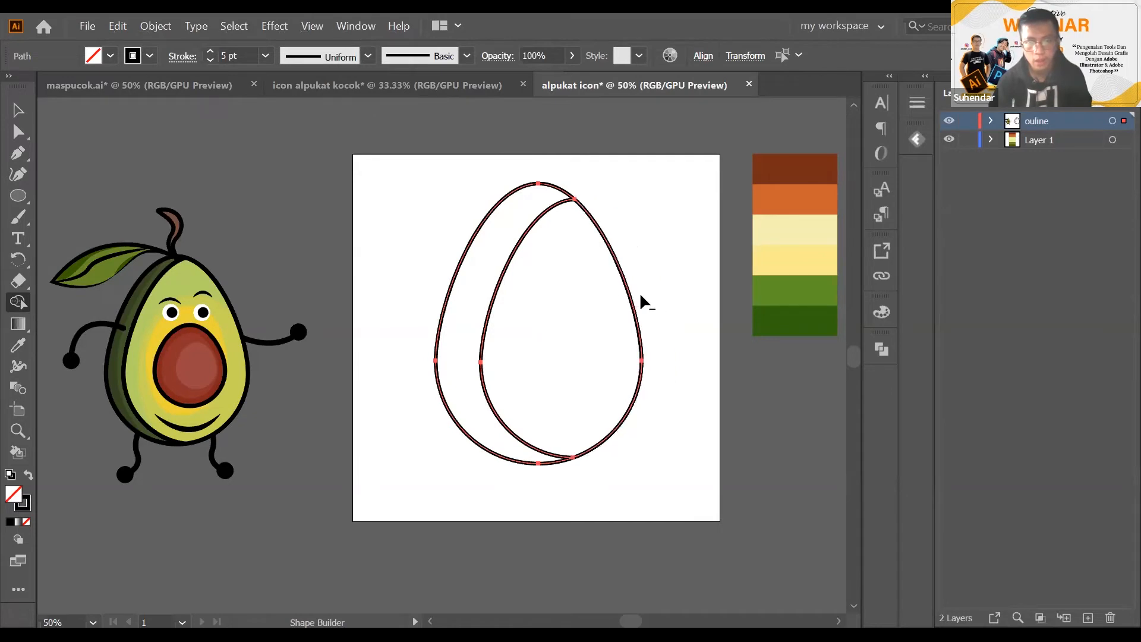
key(v)
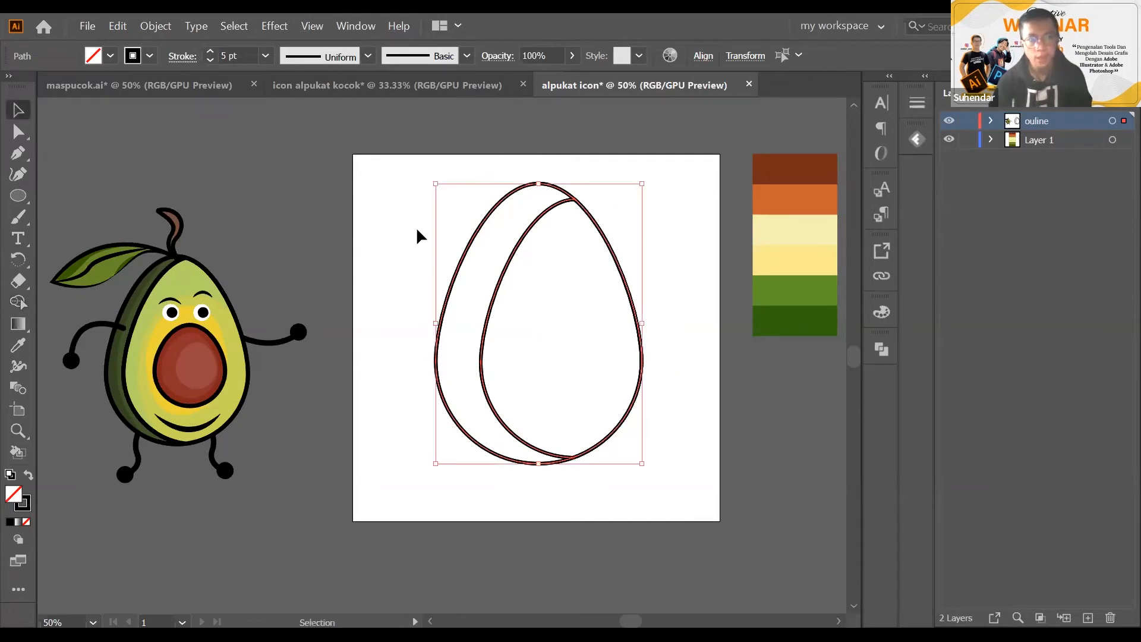
click(399, 238)
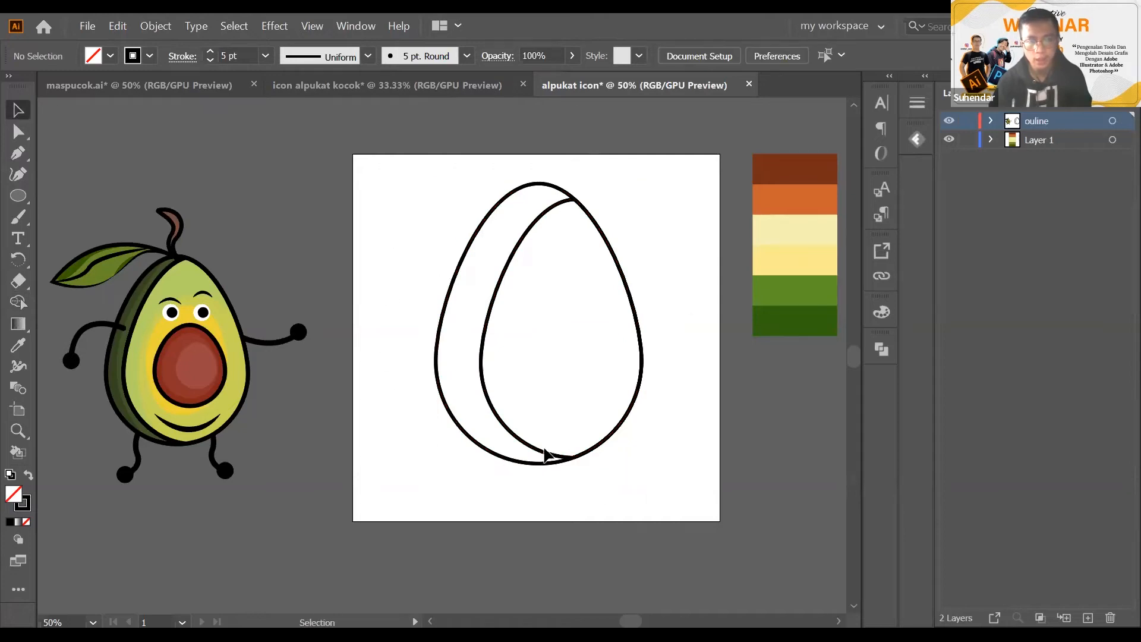
mouse_move(510, 304)
mouse_down()
mouse_move(519, 347)
mouse_move(502, 298)
mouse_up()
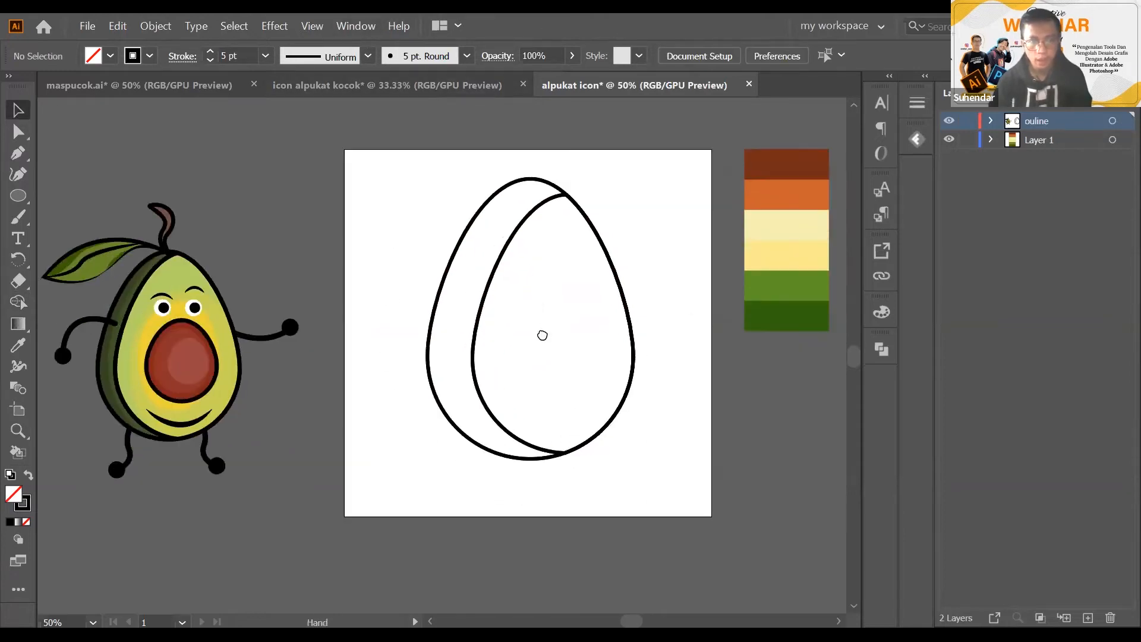
Draw an upright ellipse about 4.4 cm wide and 6 cm high as the seed in the lower half of the avocado's front face
drag(451, 221, 530, 266)
click(19, 153)
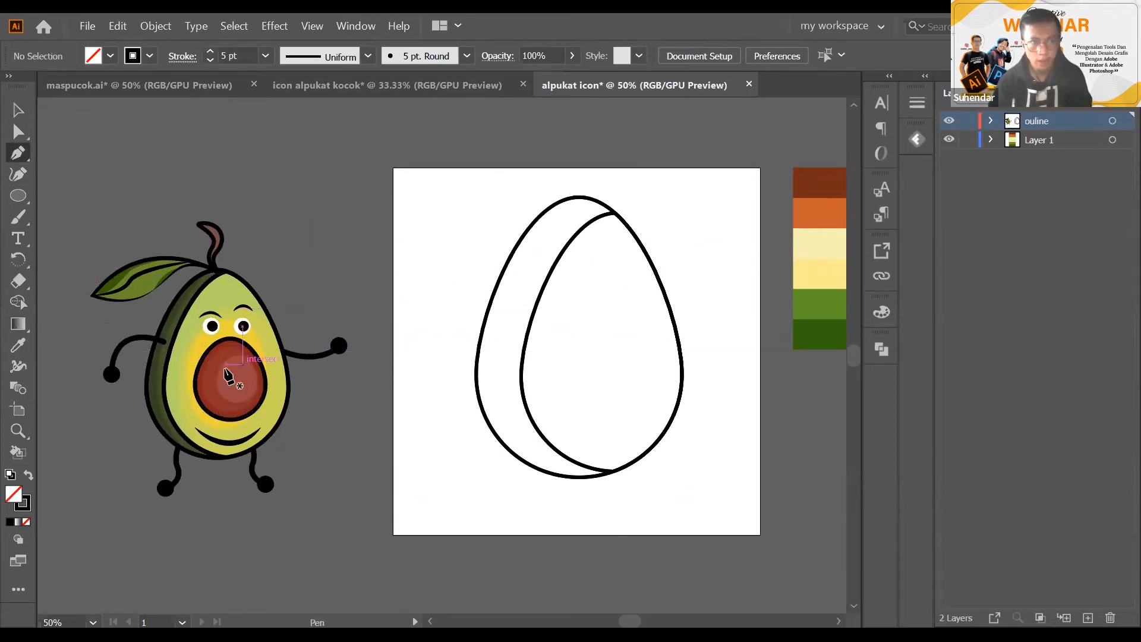
click(18, 110)
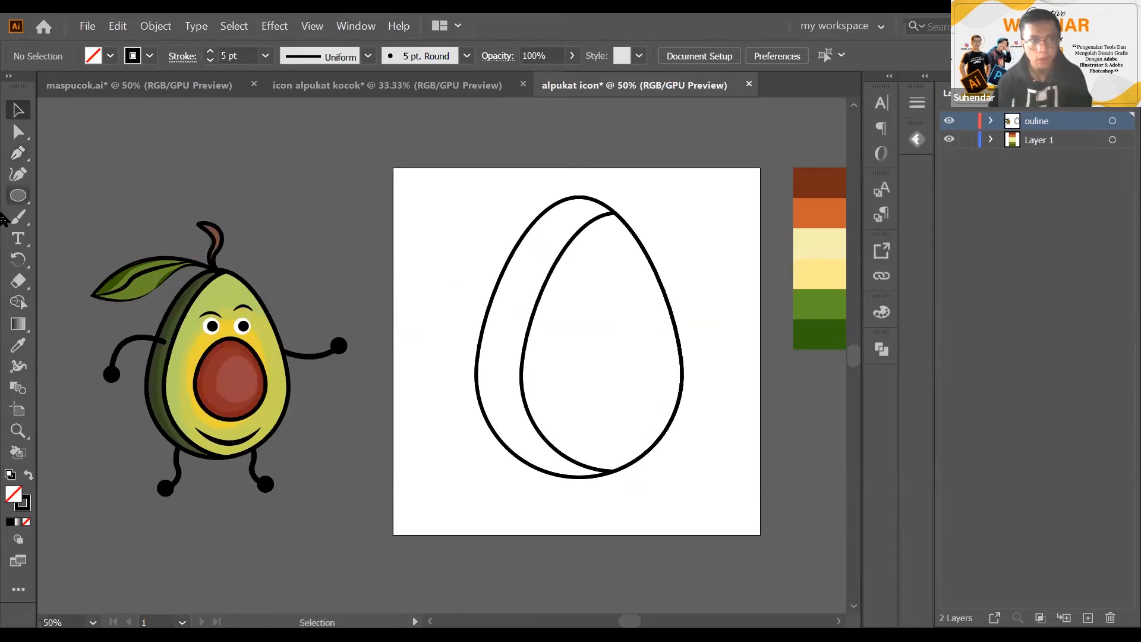
drag(19, 196, 72, 223)
click(72, 220)
scroll(530, 300, up, 1)
mouse_move(594, 322)
mouse_down()
mouse_move(596, 285)
mouse_move(701, 430)
mouse_up()
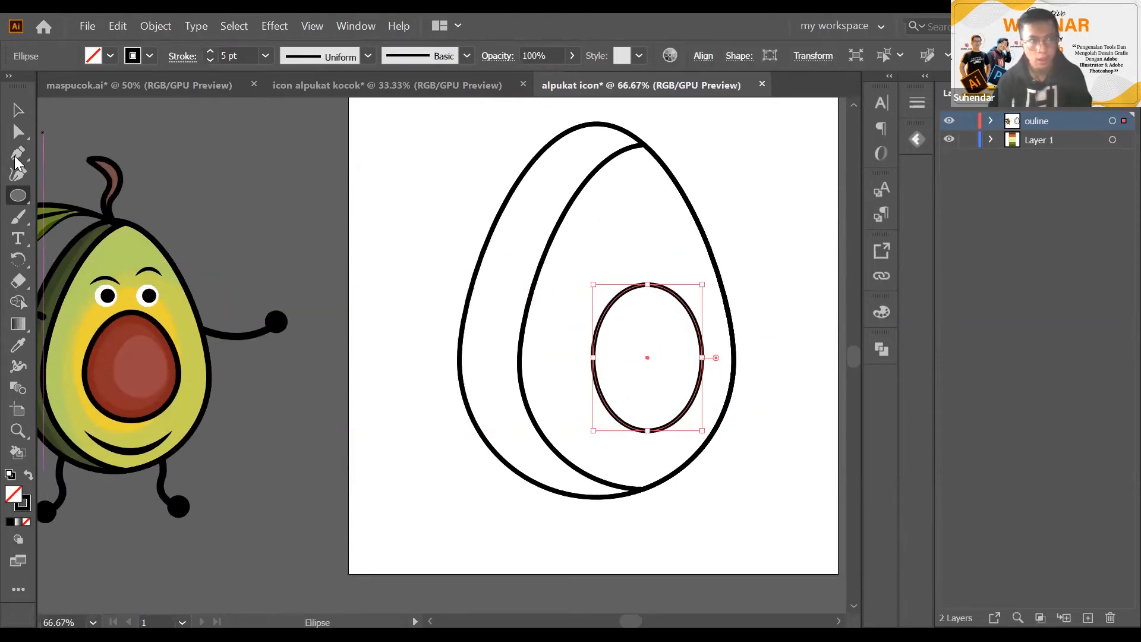
Select the upper-left segment of the seed ellipse with the Direct Selection tool
click(18, 132)
drag(635, 308, 651, 300)
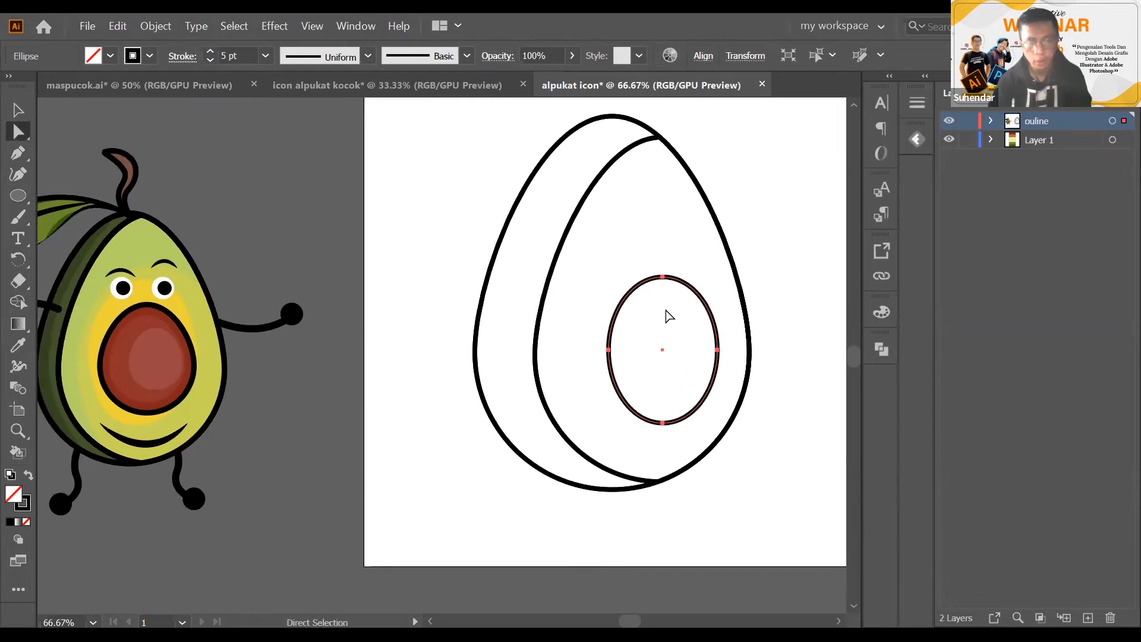
key(ctrl)
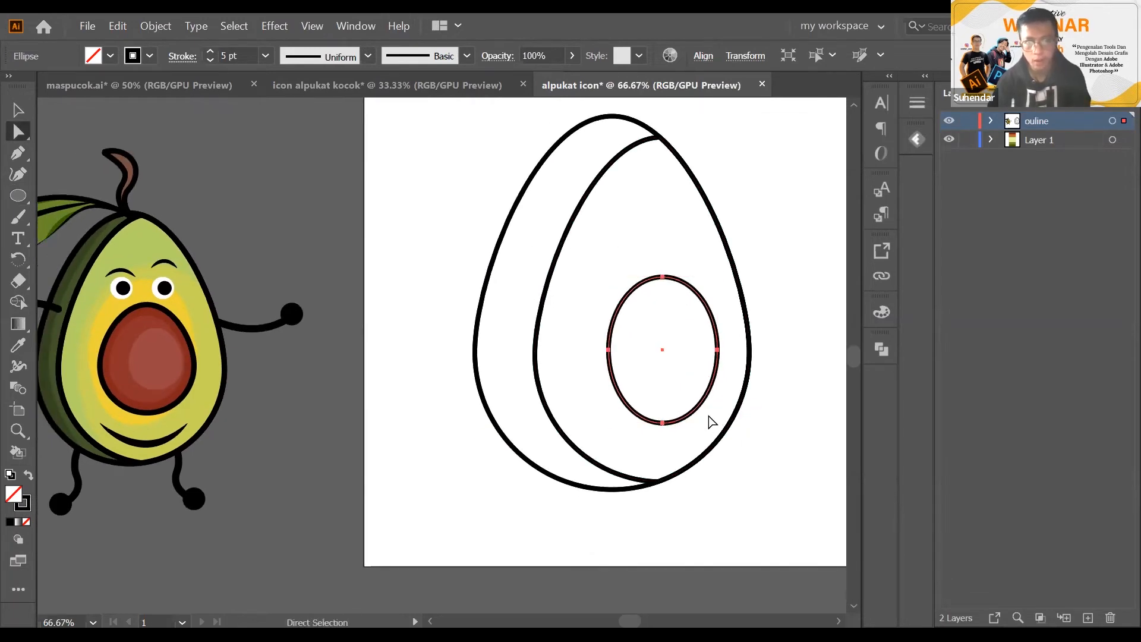
key(ctrl)
mouse_move(703, 406)
mouse_down()
mouse_move(682, 375)
mouse_move(698, 413)
mouse_up()
click(631, 291)
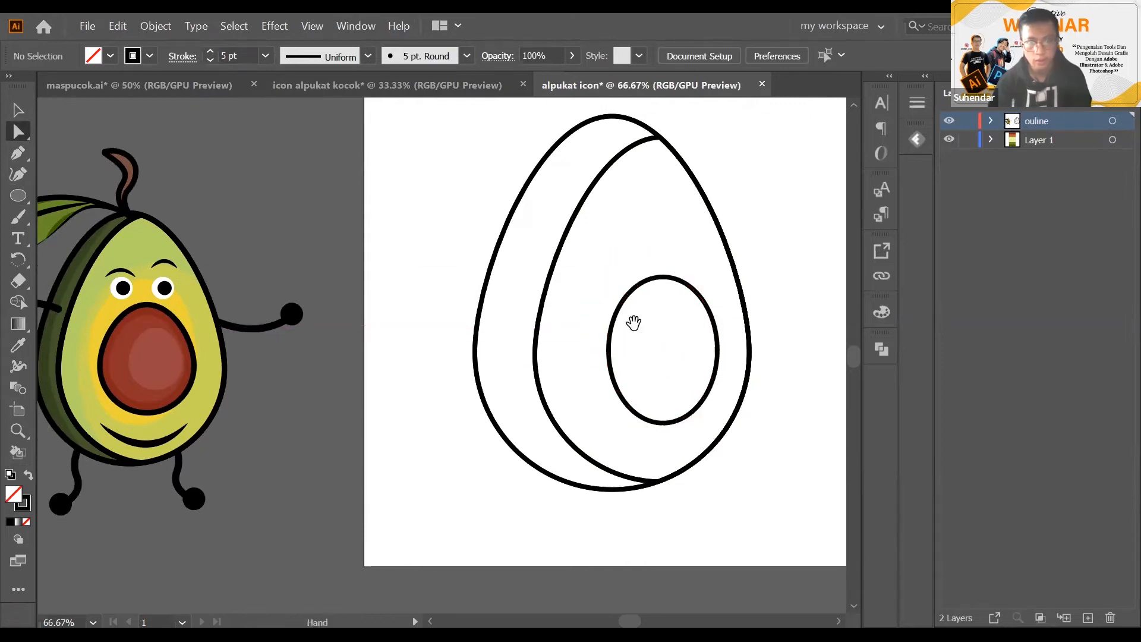
scroll(634, 321, down, 1)
click(631, 320)
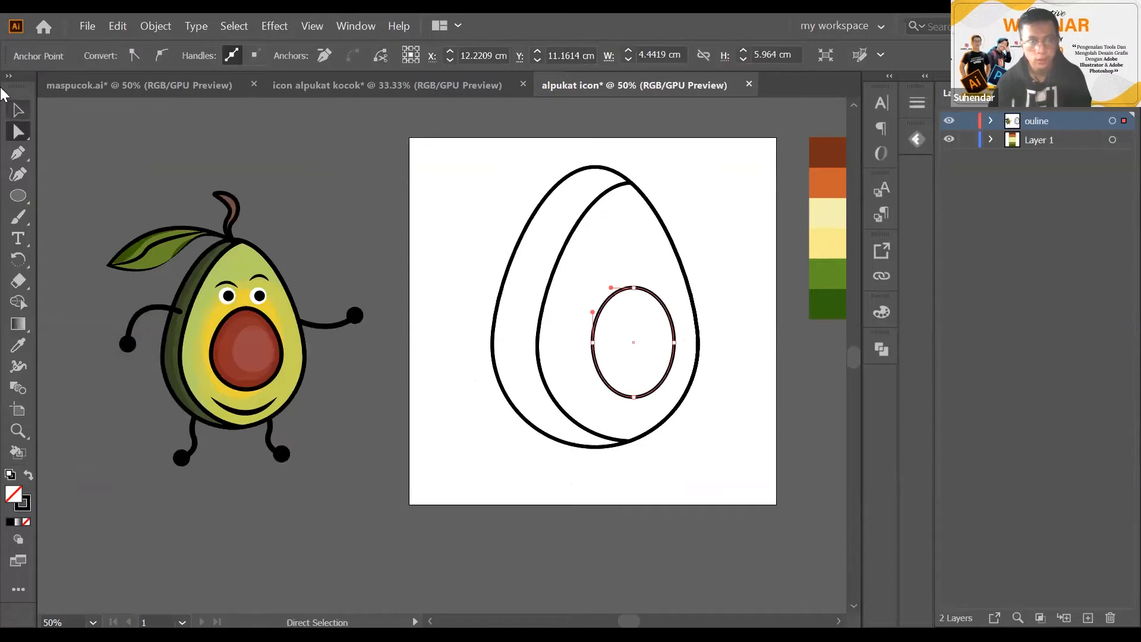
Undock the tool strip, return to the Selection tool and deselect the seed ellipse
drag(2, 87, 1, 88)
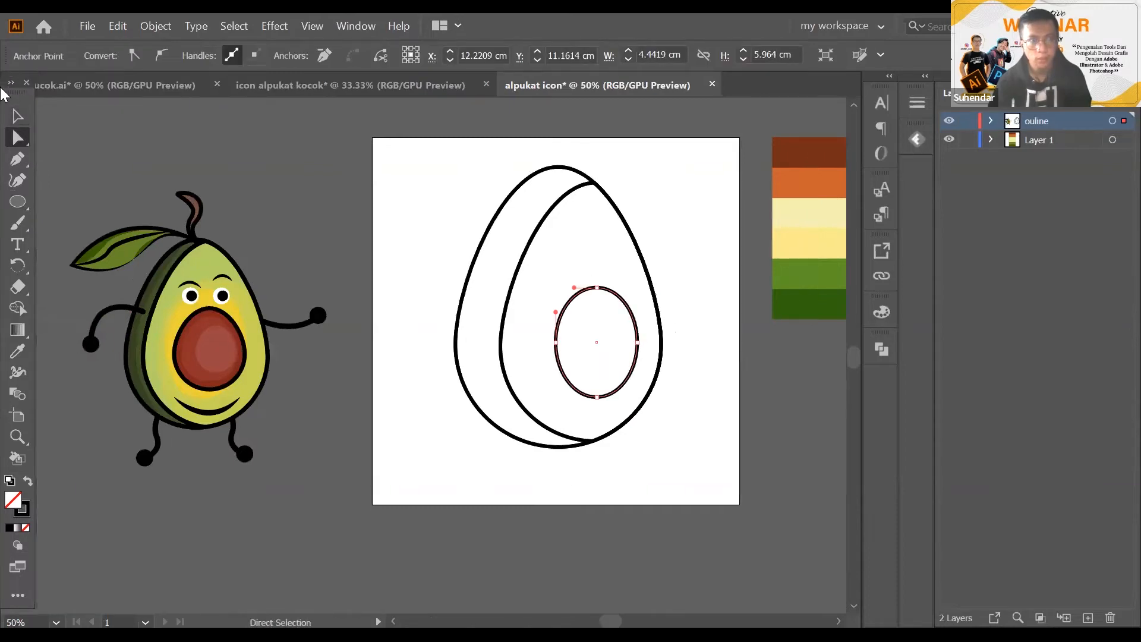
click(16, 114)
click(637, 384)
scroll(575, 331, down, 1)
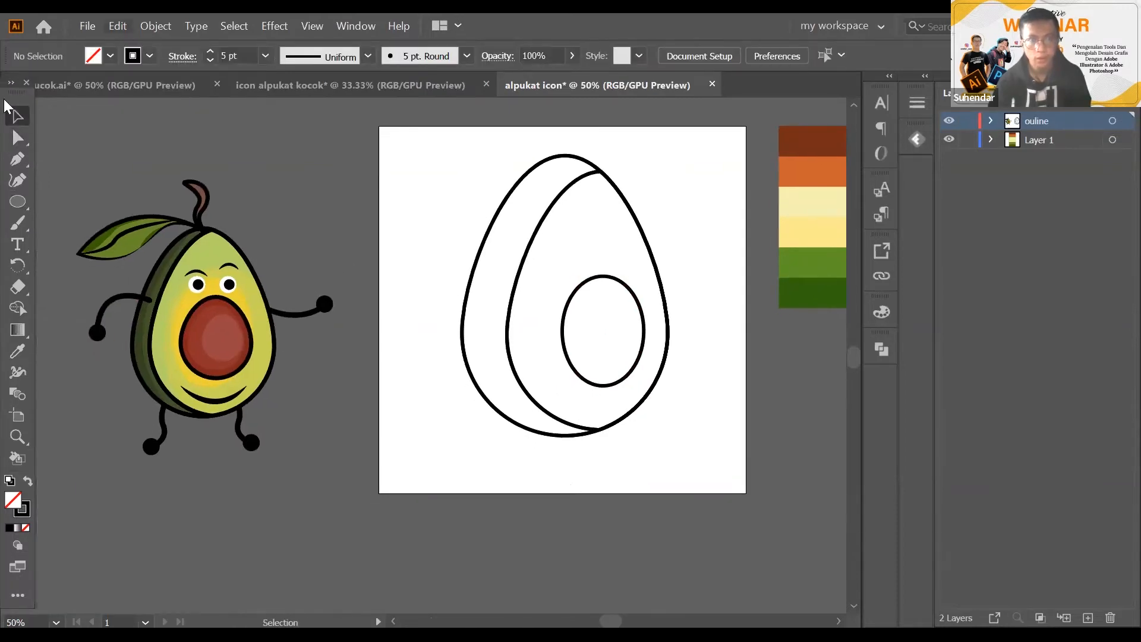
scroll(594, 315, up, 1)
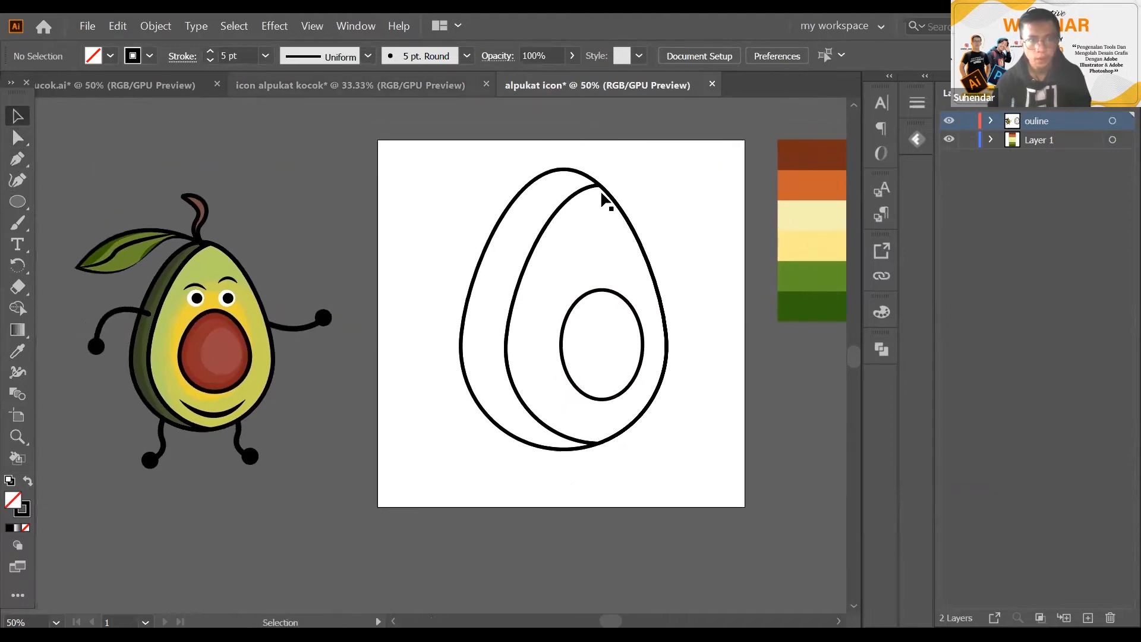
Draw the leaf's upper edge with the Pen tool, arching from the avocado's top to a pointed leaf tip beyond its upper-left side
key(space)
drag(594, 339, 637, 427)
drag(508, 247, 603, 482)
key(space)
click(443, 295)
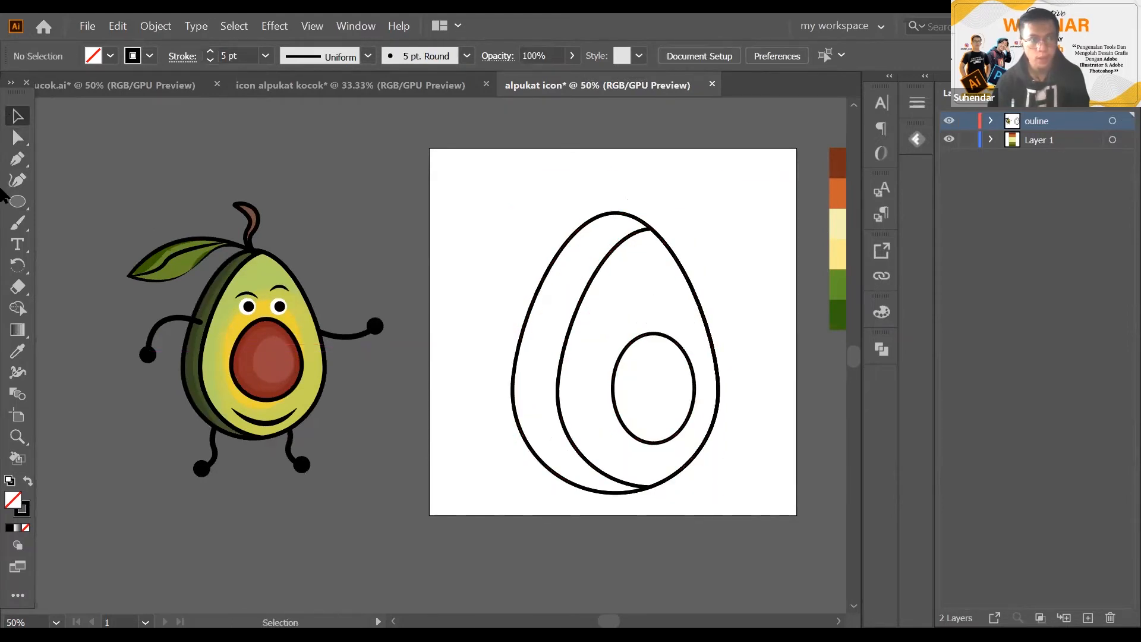
click(17, 158)
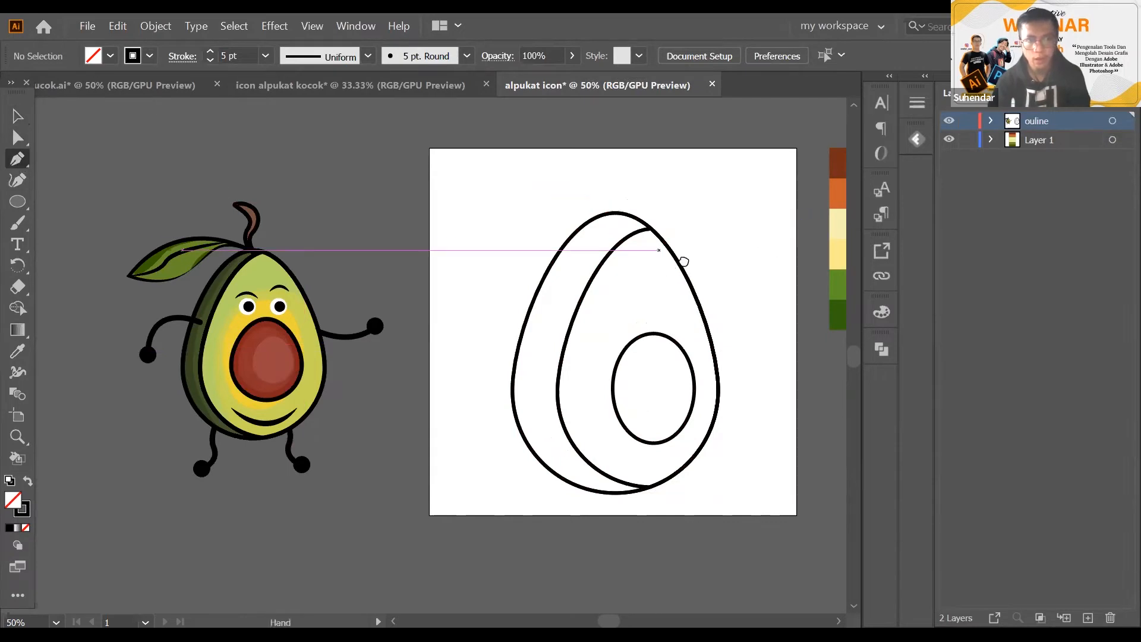
drag(683, 262, 732, 297)
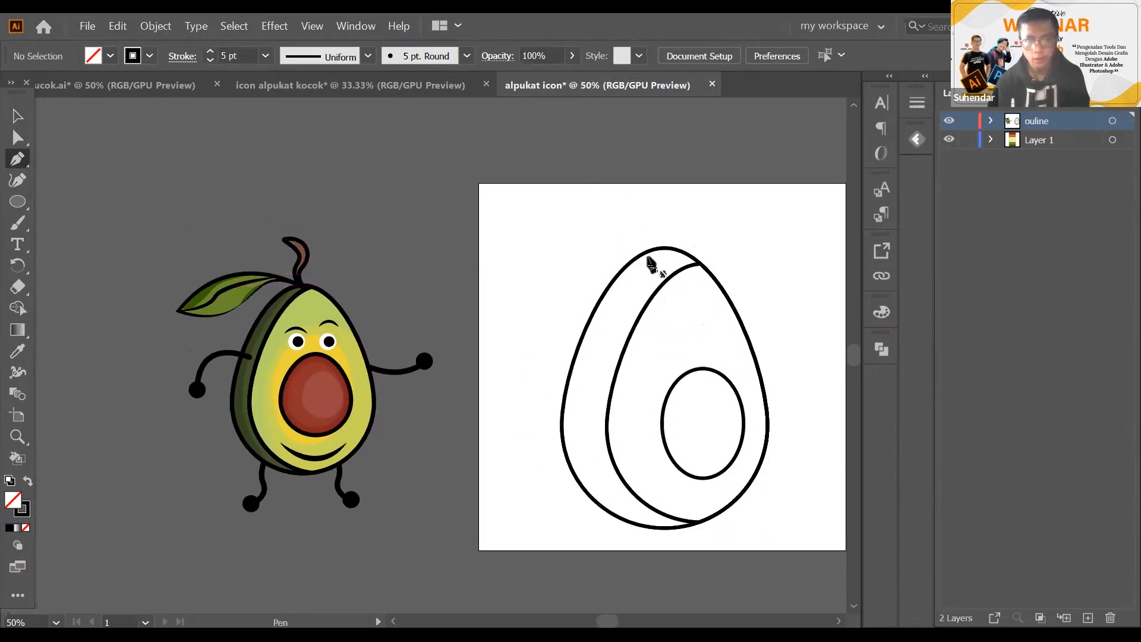
drag(651, 265, 660, 275)
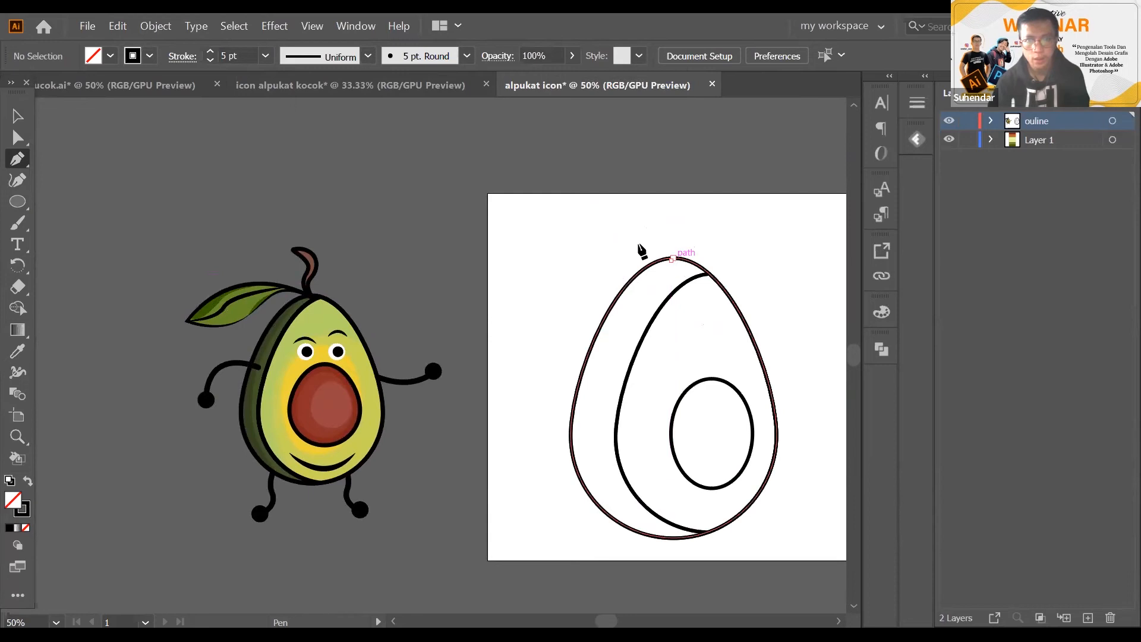
click(671, 259)
drag(520, 253, 432, 318)
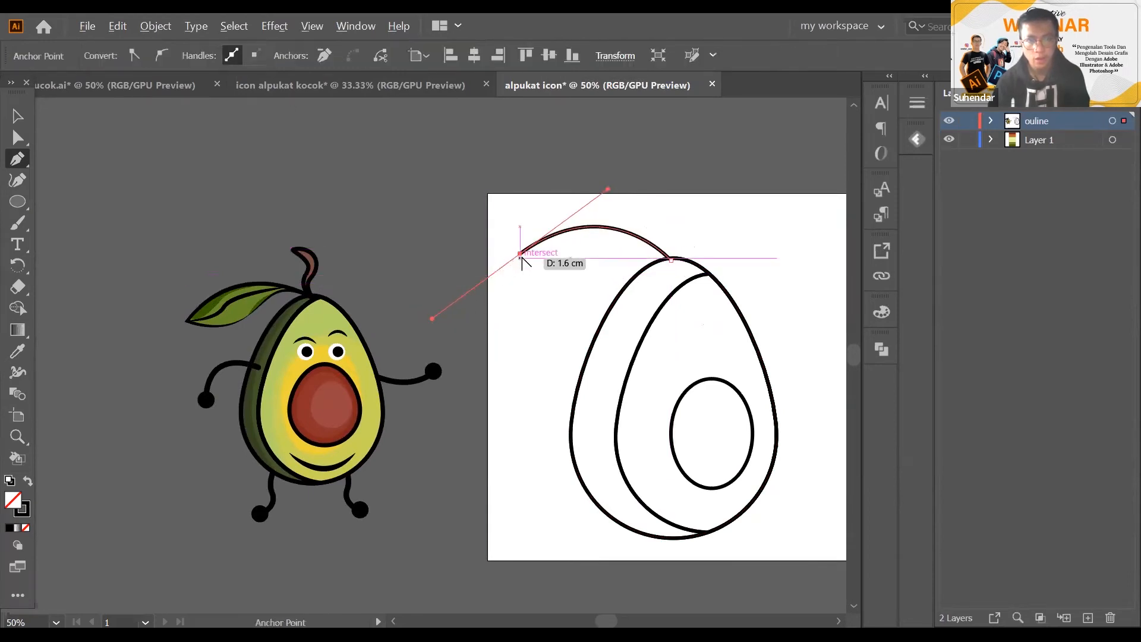
click(520, 254)
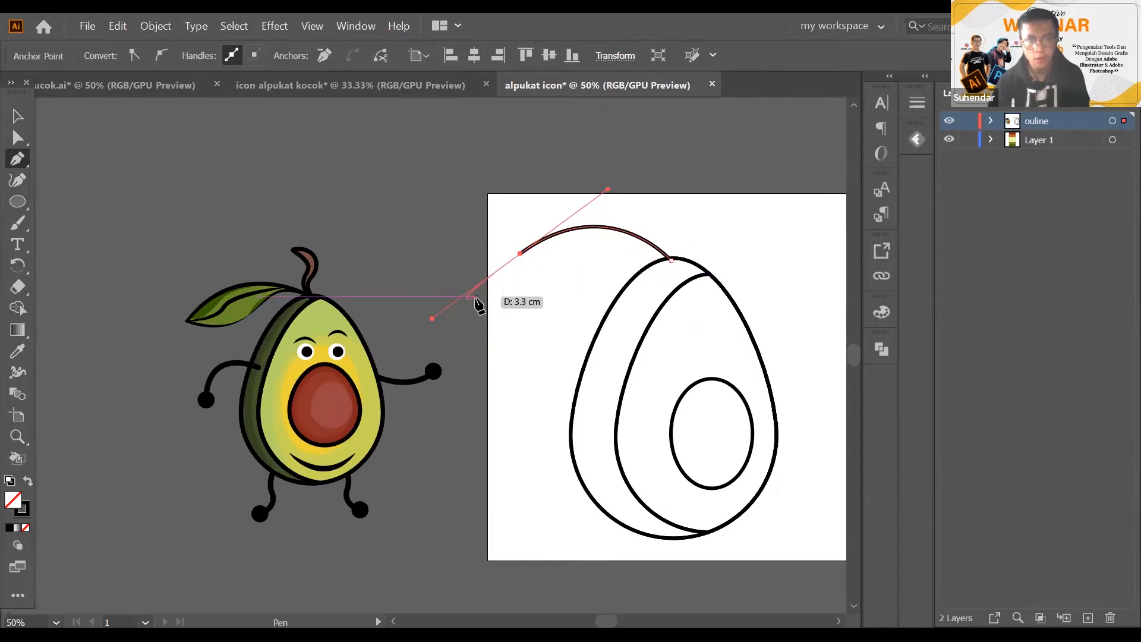
key(ctrl+z)
mouse_move(502, 276)
mouse_down()
mouse_move(482, 327)
mouse_move(397, 388)
mouse_up()
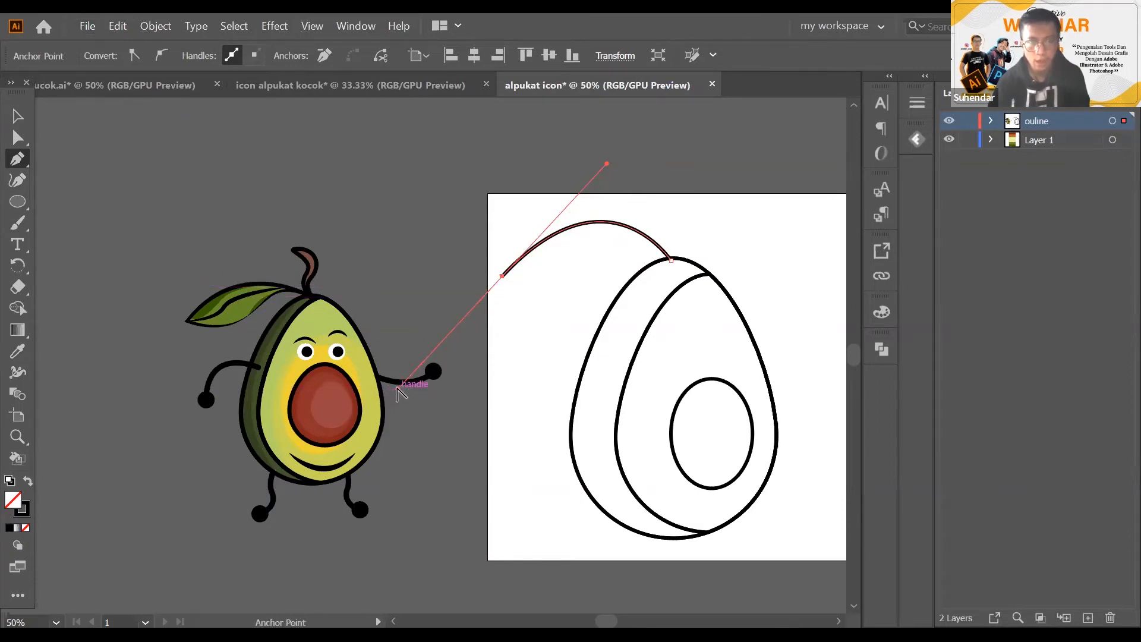
click(503, 278)
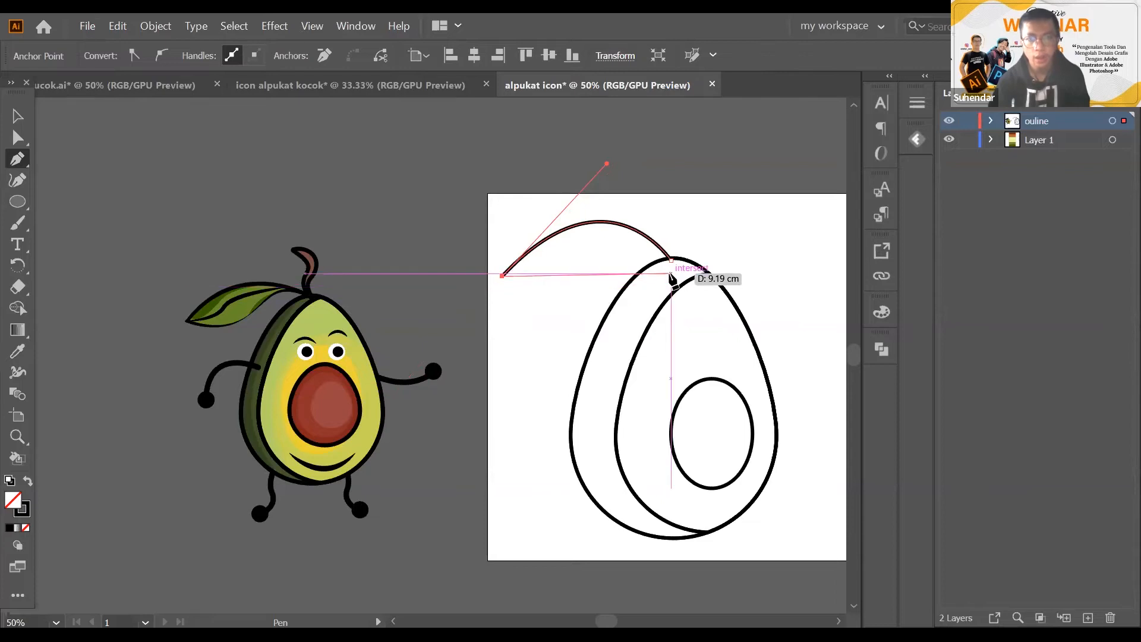
Draw the leaf's lower edge as an S-curve from the tip back to the avocado's top, closing the leaf outline
mouse_move(601, 283)
mouse_down()
mouse_move(691, 262)
mouse_move(618, 269)
mouse_up()
scroll(618, 270, up, 1)
drag(496, 234, 542, 242)
key(v)
drag(431, 353, 565, 330)
click(561, 356)
click(539, 377)
drag(539, 377, 520, 379)
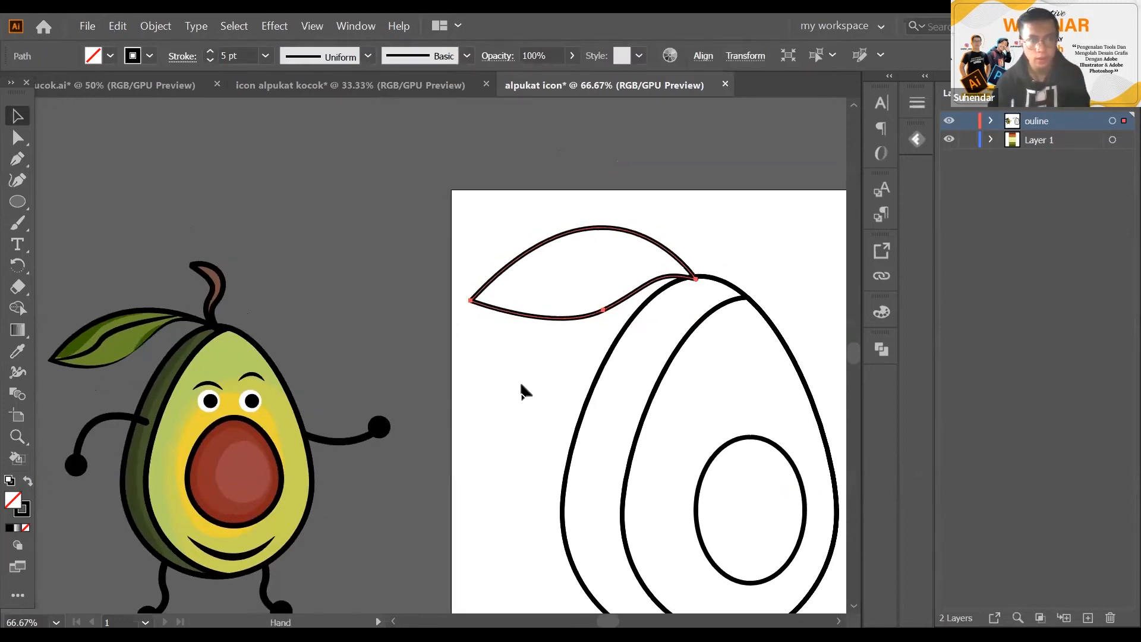
Draw a curved midrib inside the leaf with the Pen tool, running from the leaf's base almost to its tip
scroll(731, 272, left, 2)
click(728, 277)
drag(533, 299, 427, 373)
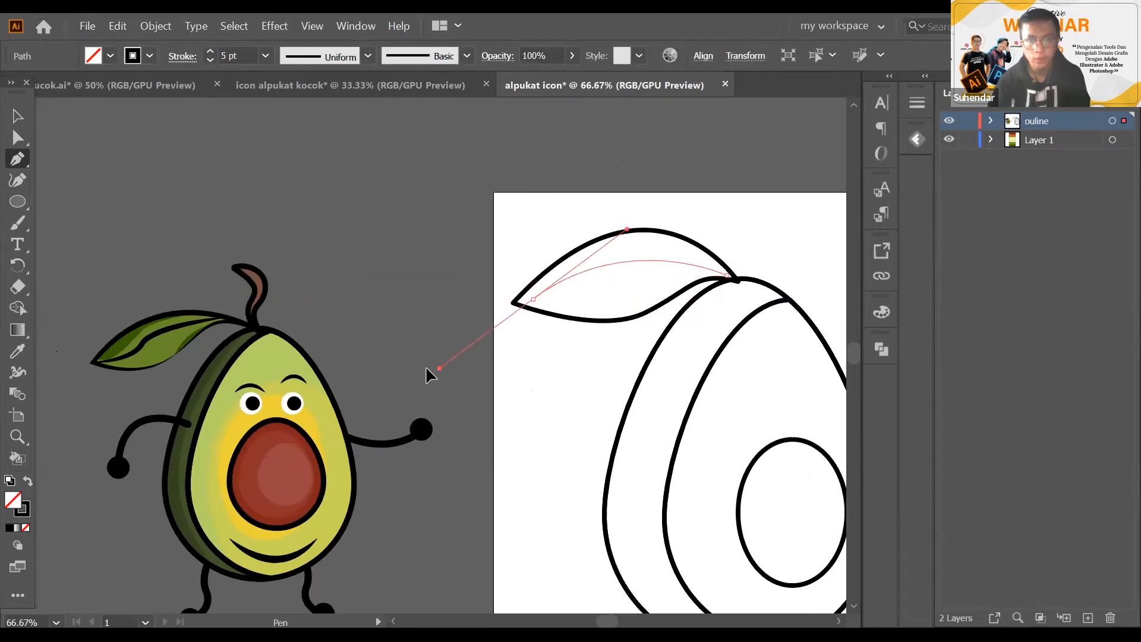
drag(533, 300, 875, 155)
scroll(593, 296, up, 1)
scroll(338, 334, down, 1)
scroll(333, 303, left, 3)
scroll(243, 301, up, 3)
scroll(704, 300, down, 3)
scroll(619, 311, right, 3)
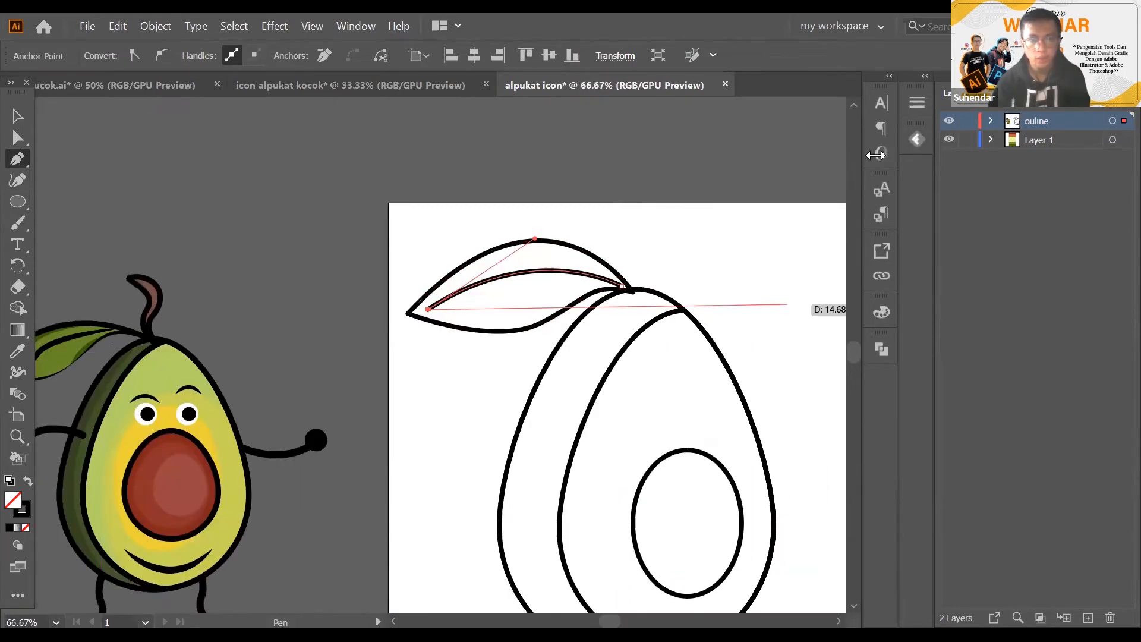
key(v)
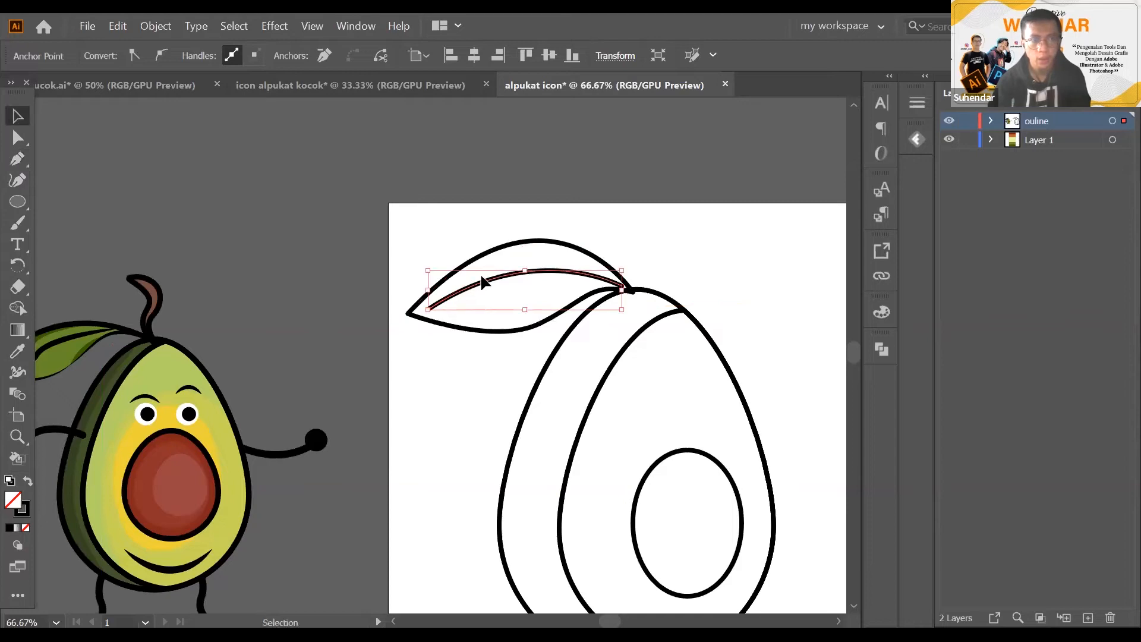
Taper the midrib to a fine point at the leaf tip with the Width tool and deselect it
drag(514, 247, 541, 252)
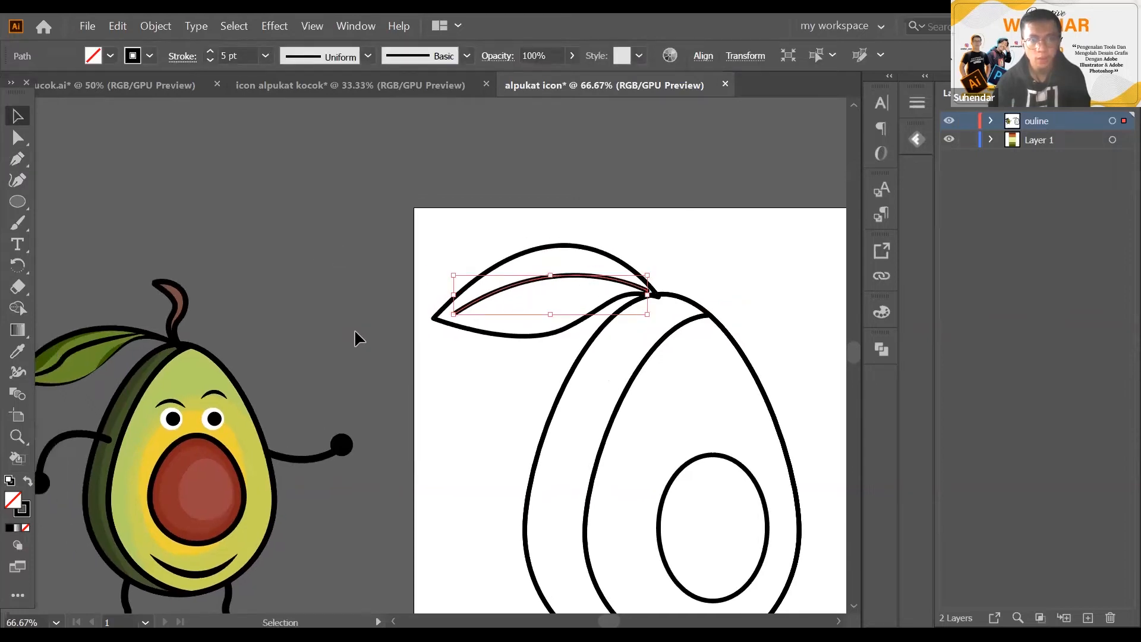
drag(47, 331, 63, 325)
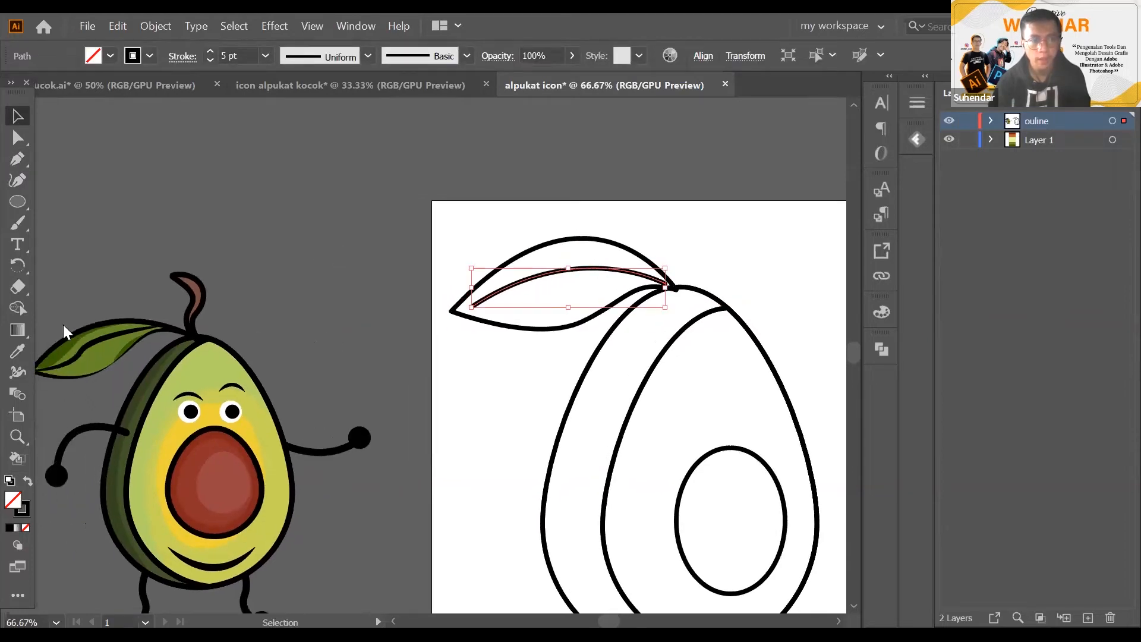
click(19, 372)
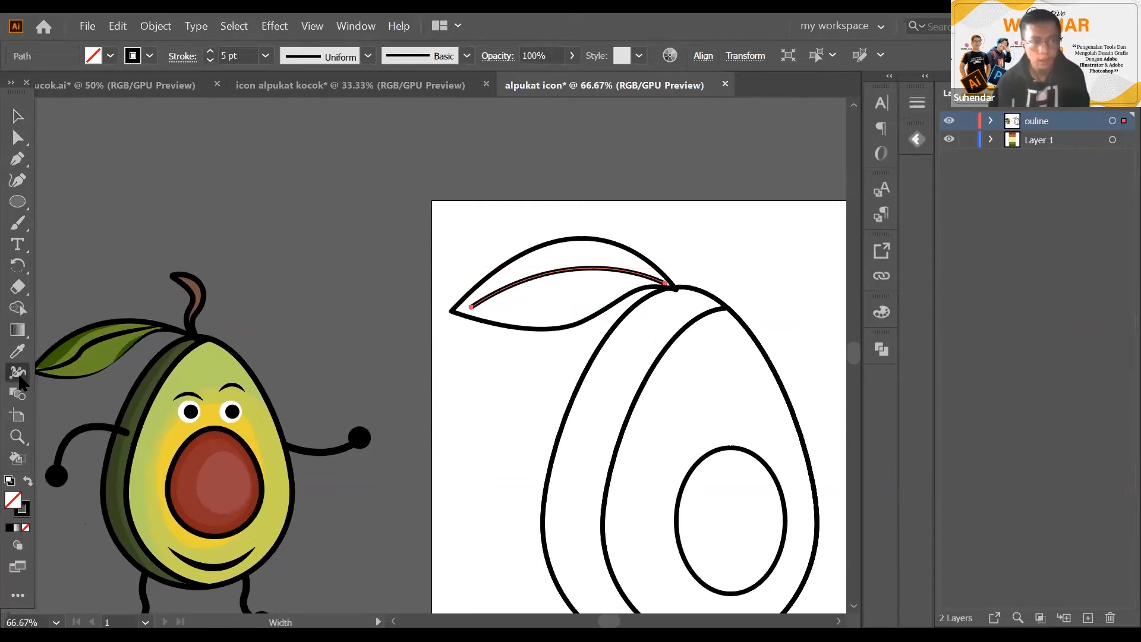
scroll(500, 285, up, 1)
scroll(458, 323, up, 2)
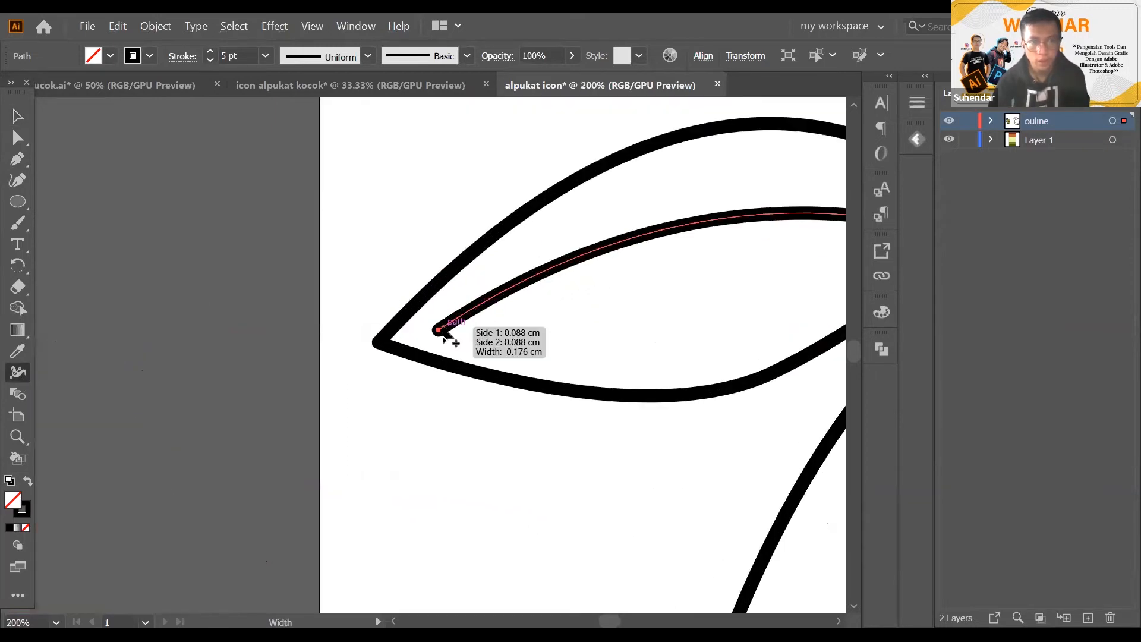
scroll(435, 330, up, 2)
mouse_move(429, 329)
mouse_down()
mouse_move(404, 325)
mouse_move(390, 339)
mouse_move(418, 333)
mouse_up()
scroll(417, 333, down, 4)
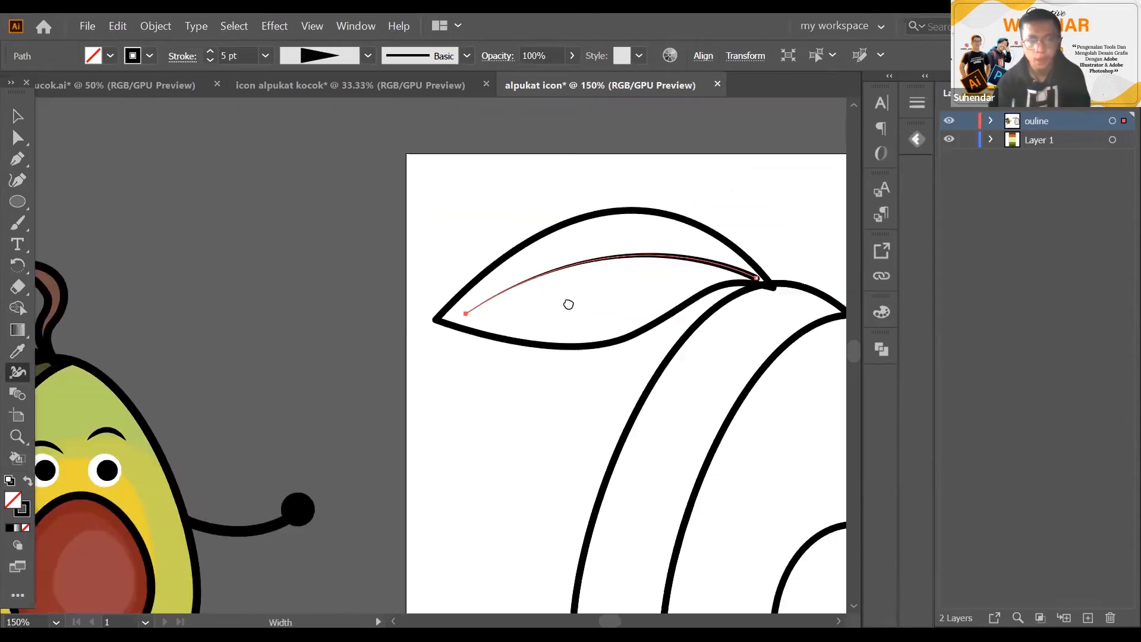
key(v)
click(583, 298)
Move the midrib slightly so its thick end meets the leaf's base at the avocado's top, and deselect it
scroll(442, 328, right, 1)
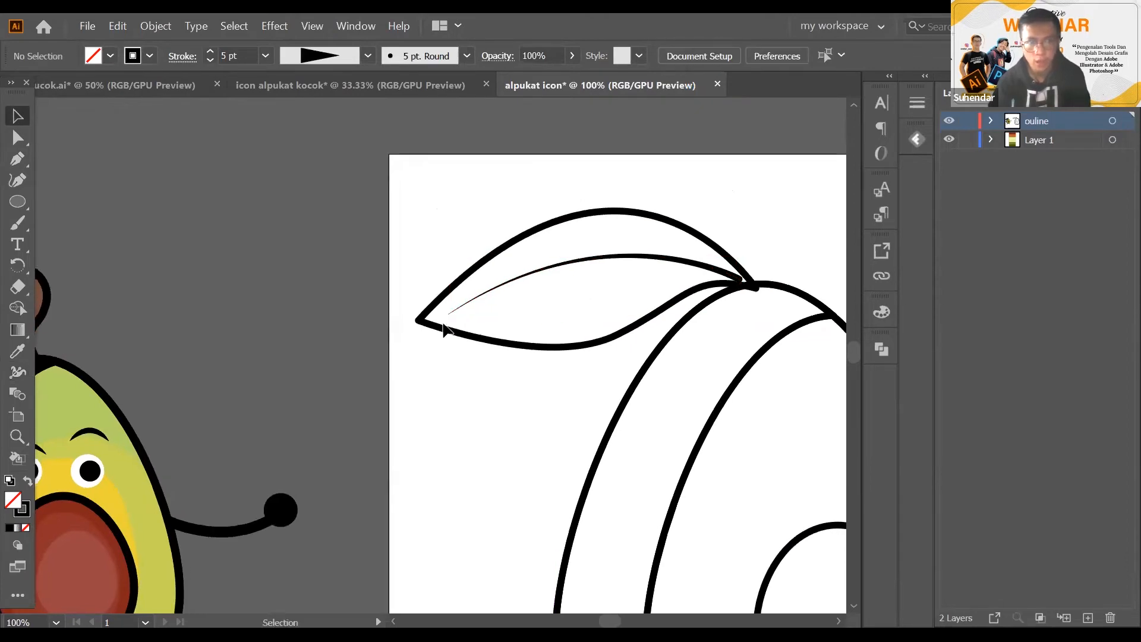
scroll(554, 300, right, 1)
scroll(754, 282, up, 3)
drag(702, 271, 717, 291)
scroll(757, 217, down, 1)
click(757, 218)
Draw the stem as a single Pen curve rising from the leaf's base and bending left above the artboard, like the reference stem
scroll(757, 218, down, 5)
drag(830, 235, 658, 297)
scroll(225, 288, up, 4)
drag(226, 288, 408, 219)
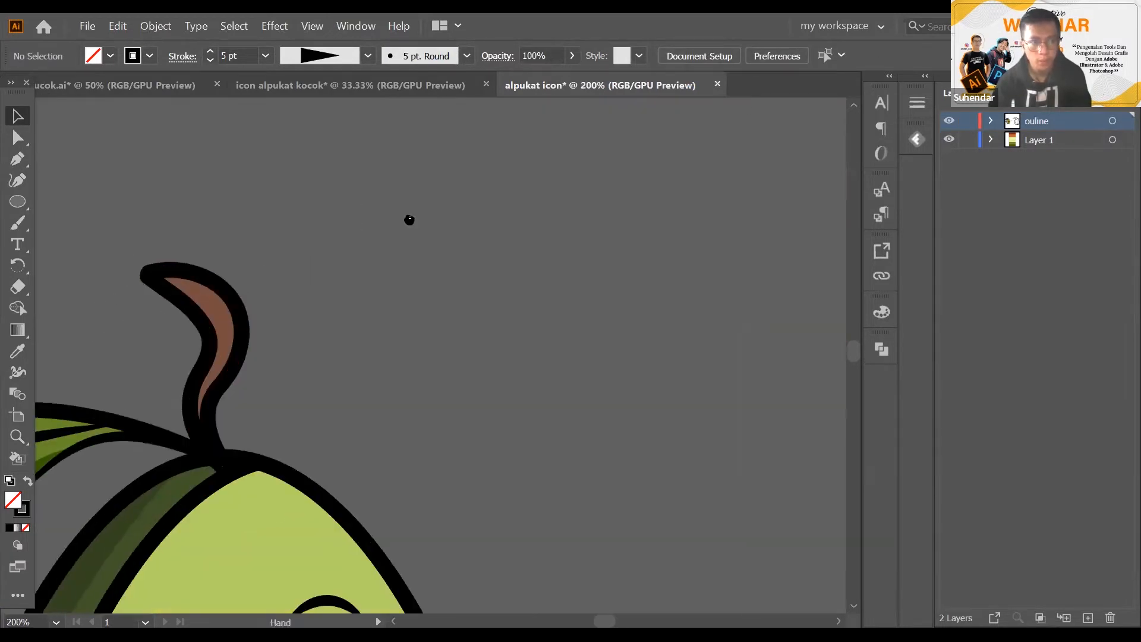
scroll(315, 260, down, 3)
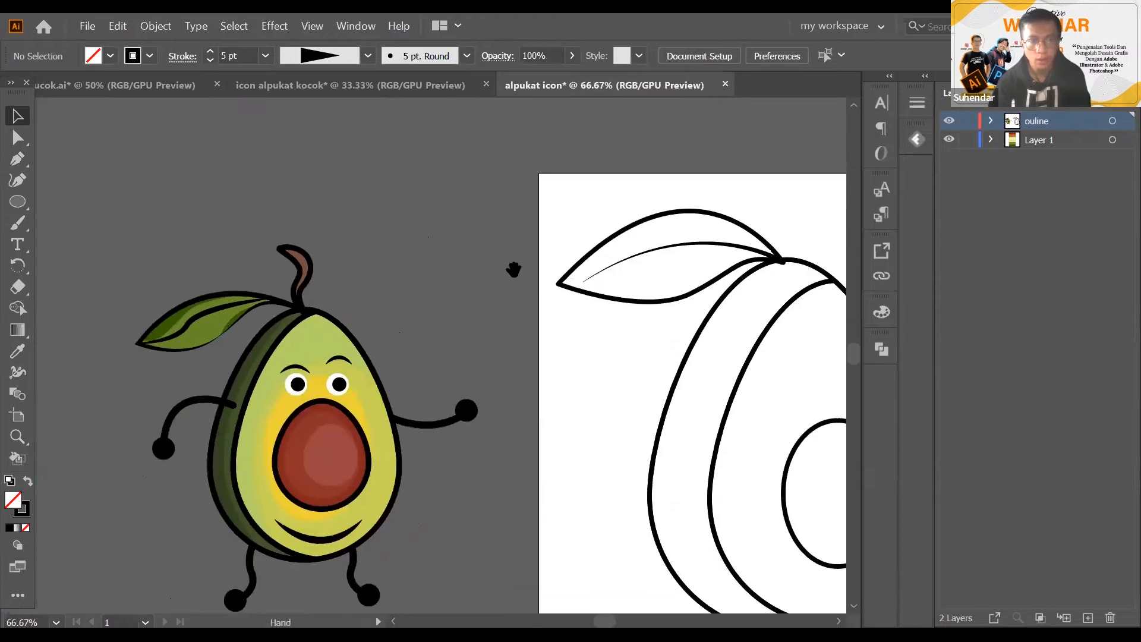
click(21, 160)
drag(634, 247, 629, 249)
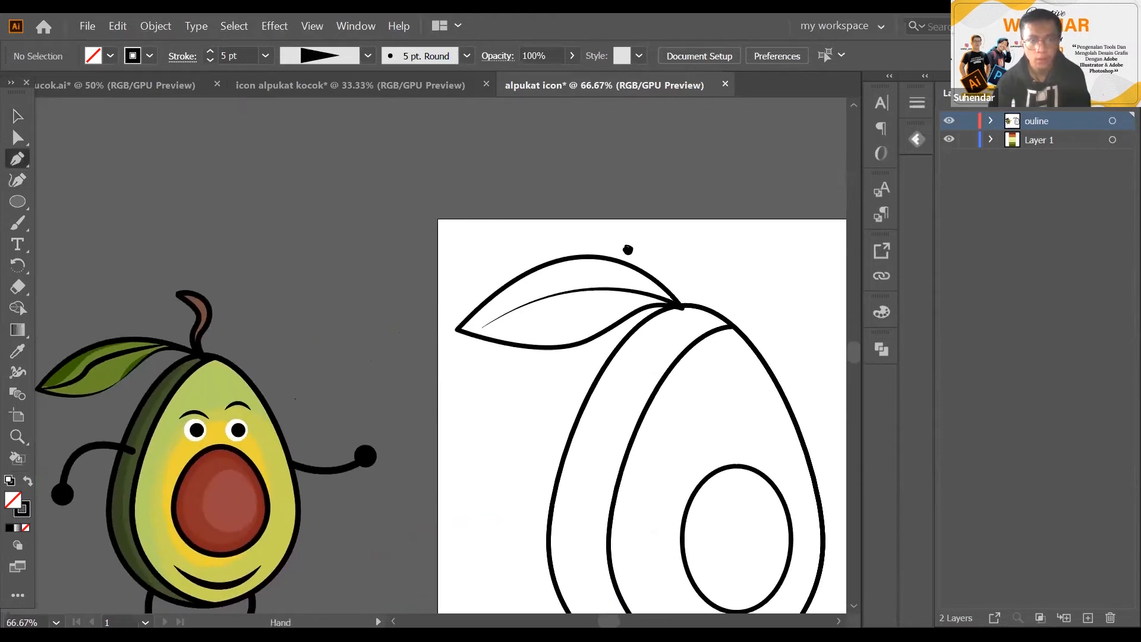
drag(700, 314, 638, 356)
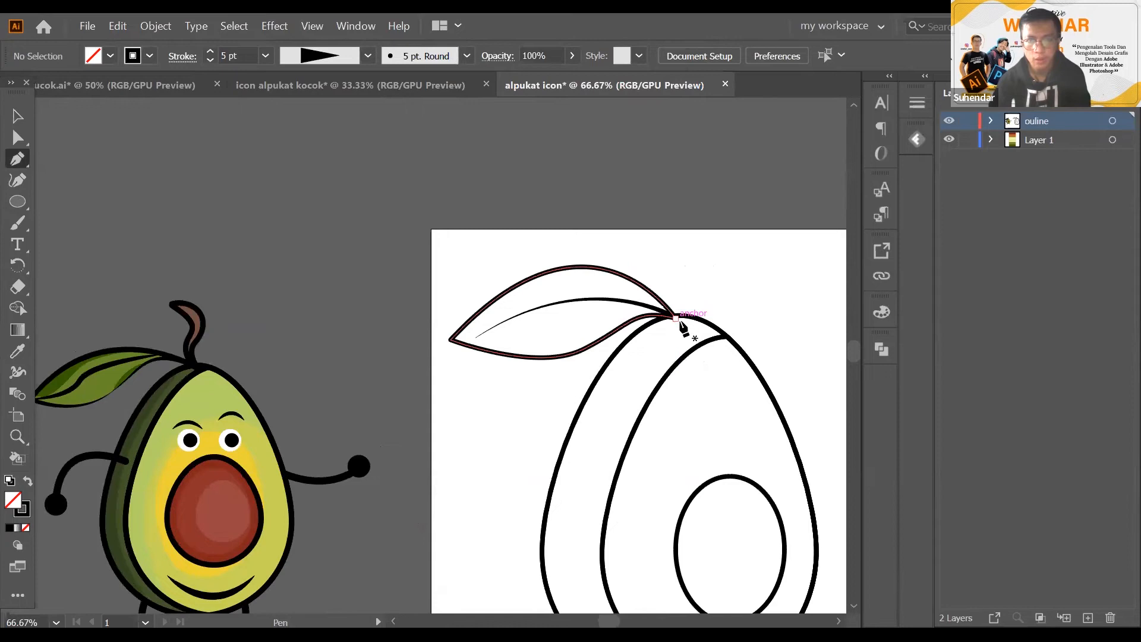
click(682, 321)
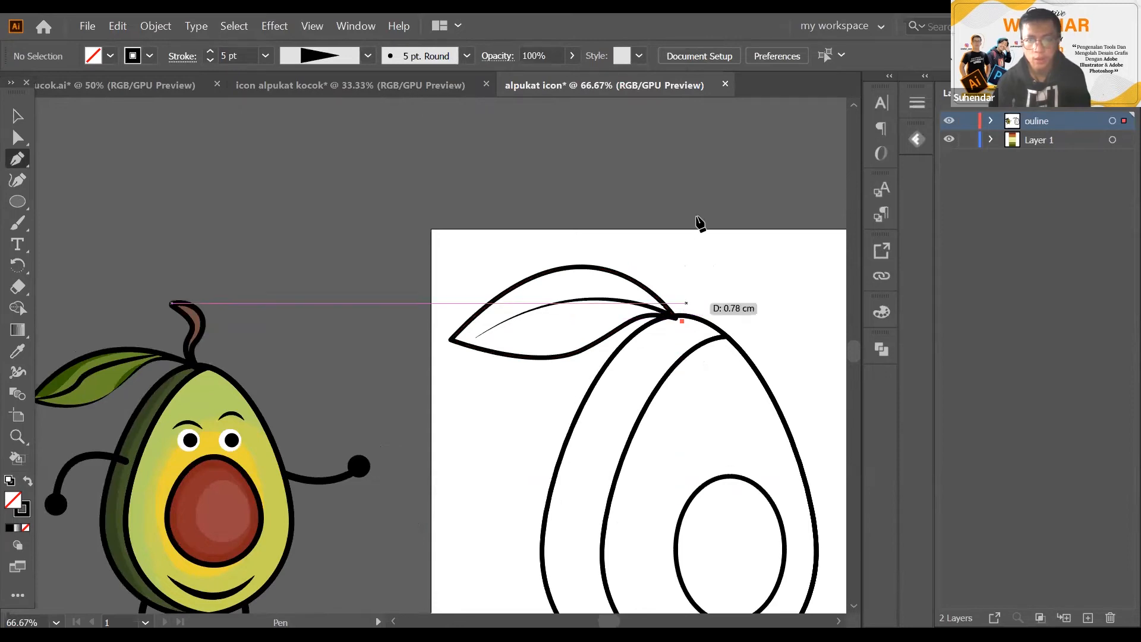
drag(639, 208, 552, 200)
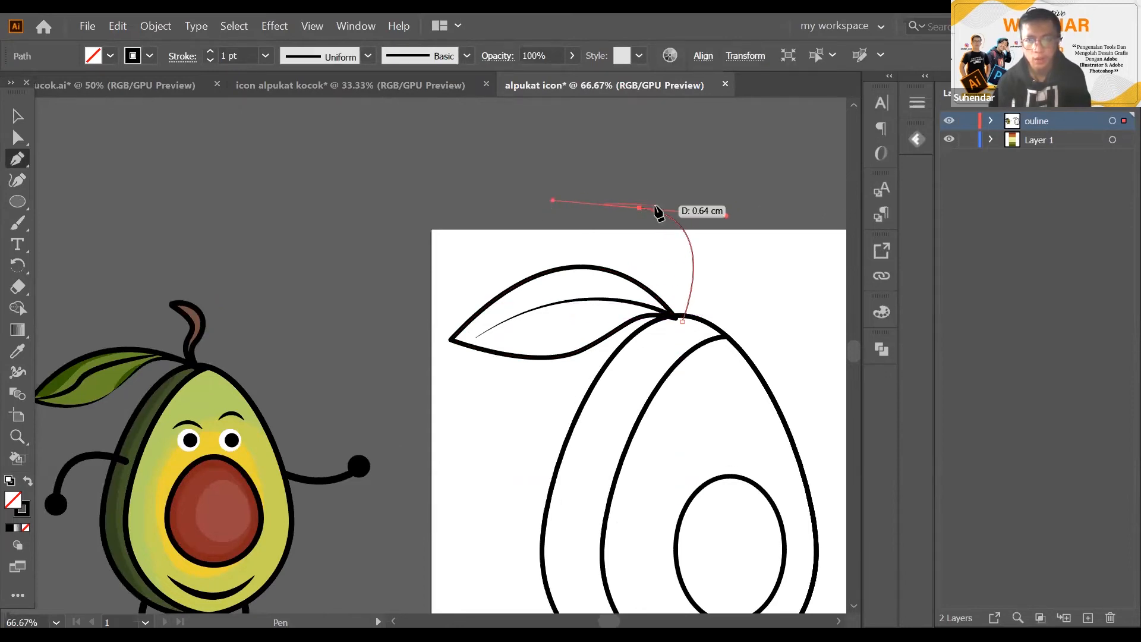
click(639, 208)
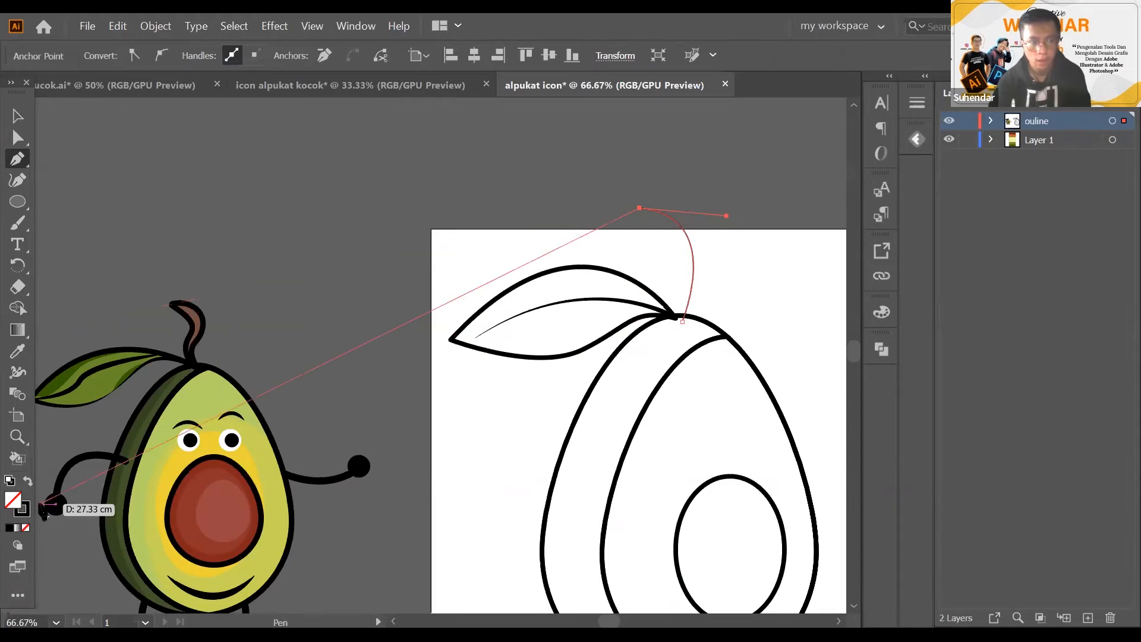
Set the stem curve's stroke weight to 10 pt
click(881, 312)
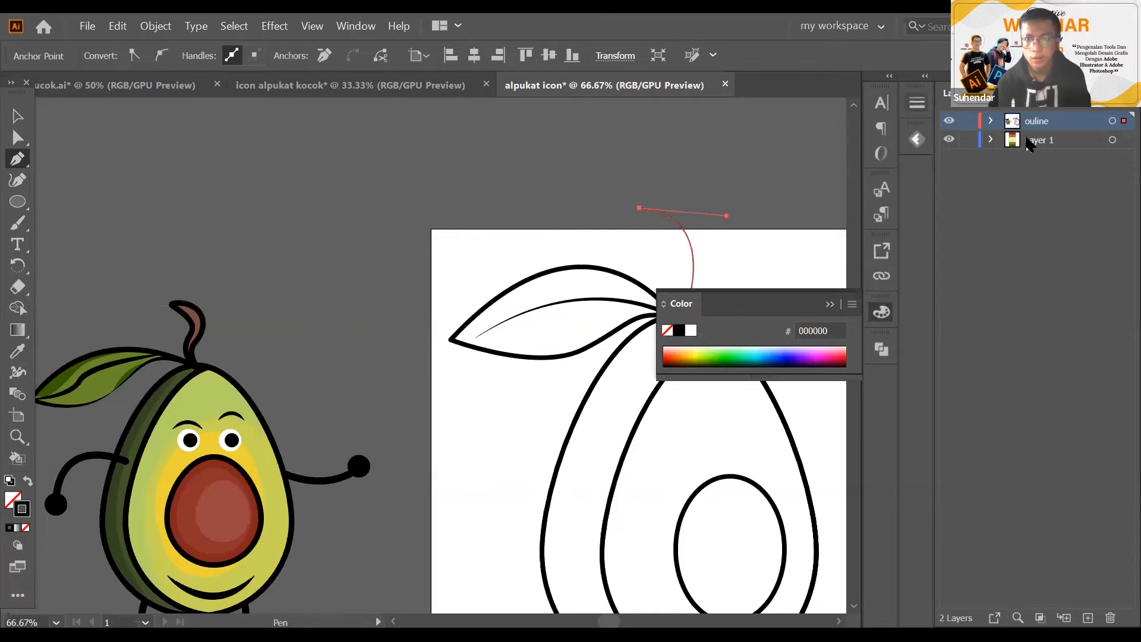
click(914, 106)
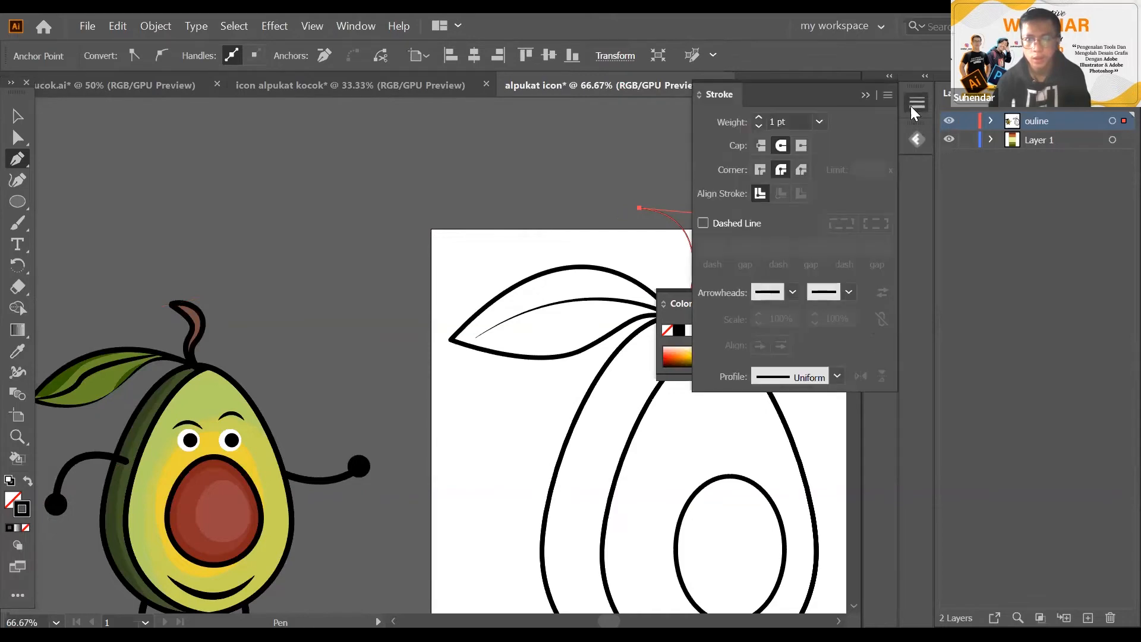
drag(575, 362, 392, 341)
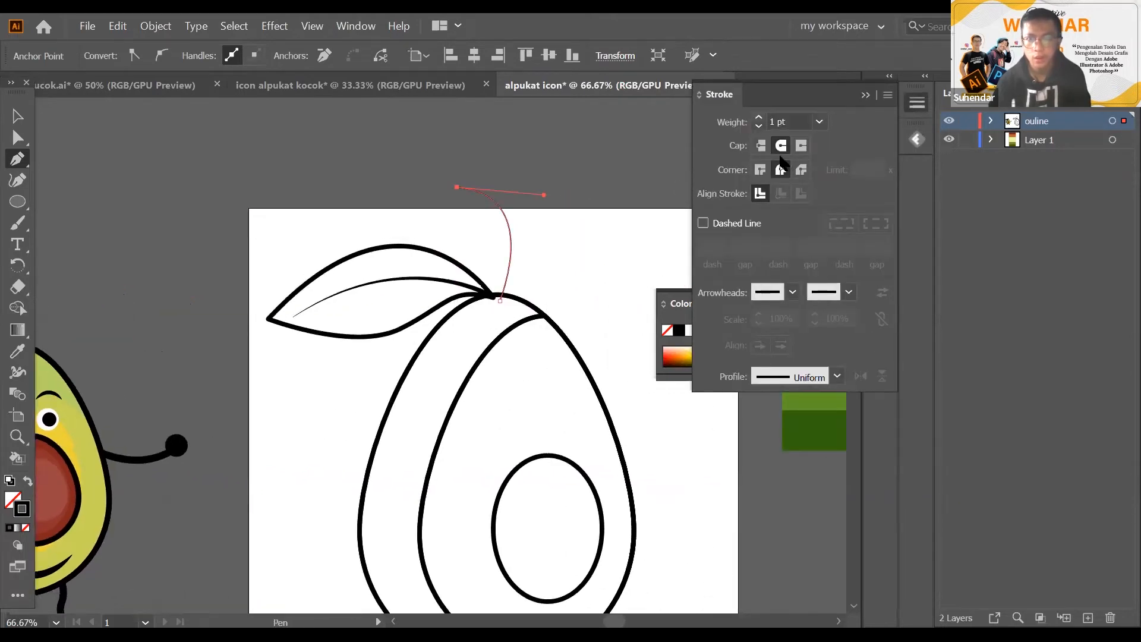
click(758, 117)
click(758, 118)
click(758, 117)
click(758, 118)
click(758, 117)
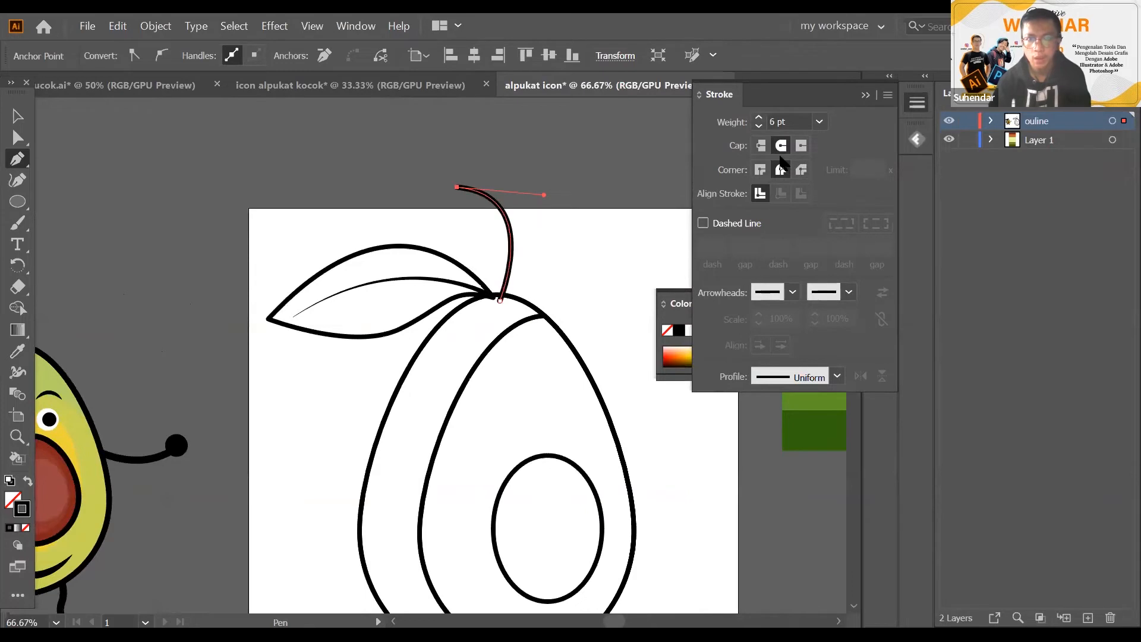
click(782, 121)
text(10)
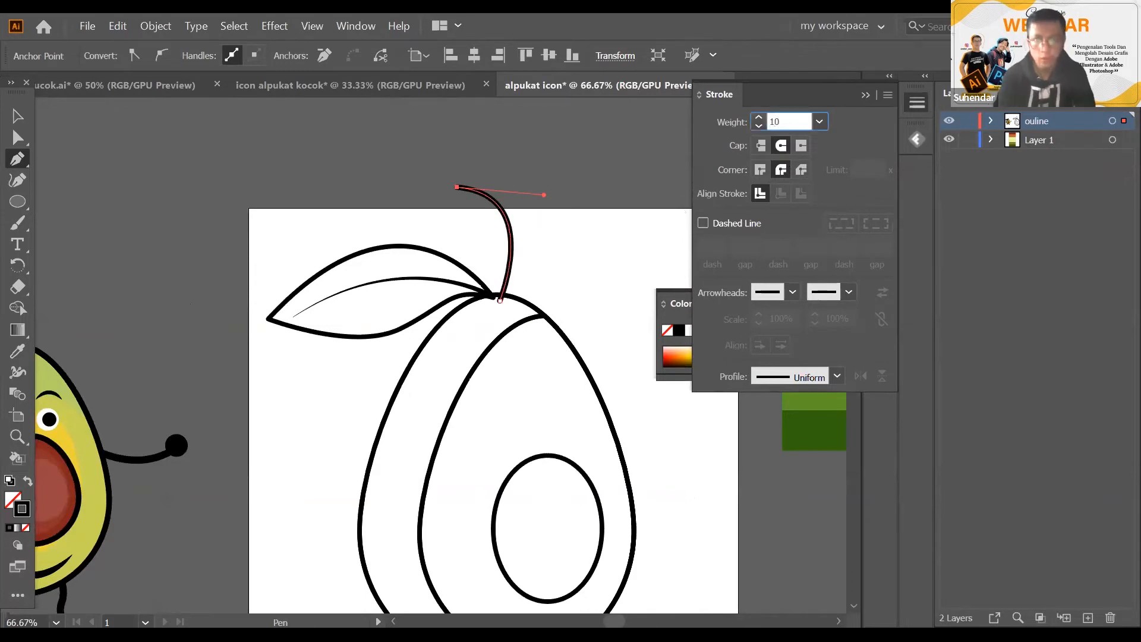
key(Return)
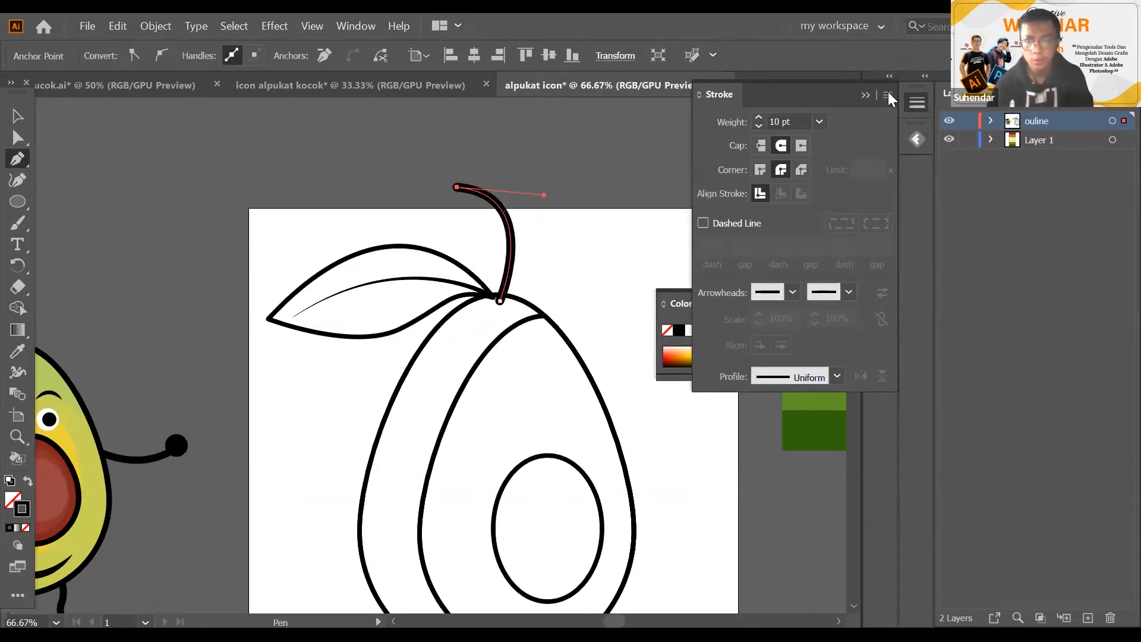
click(917, 102)
Widen the stem's upper end to about 22.5 pt with the Width tool and return to the Selection tool
click(18, 116)
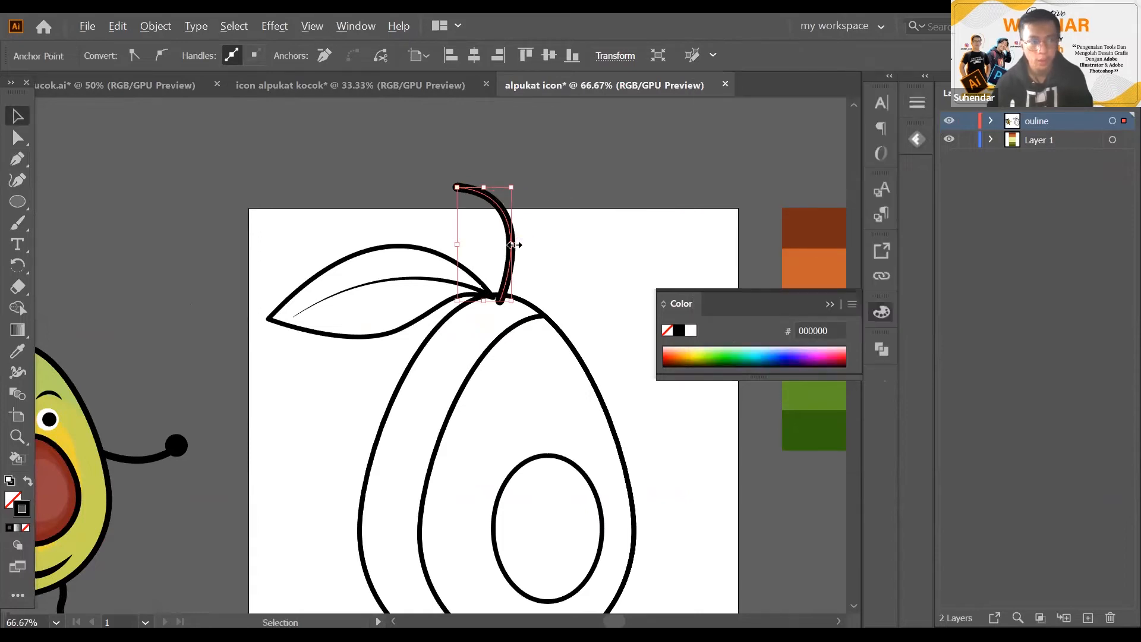
key(ctrl+plus)
drag(514, 244, 522, 288)
click(19, 373)
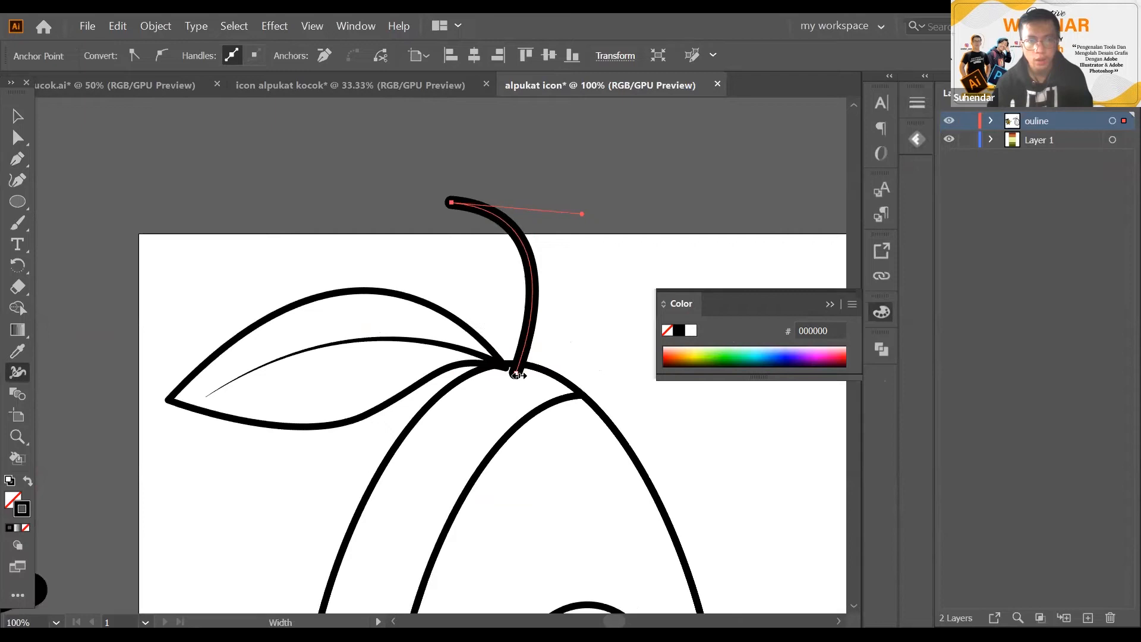
drag(518, 374, 514, 377)
mouse_move(451, 209)
mouse_down()
mouse_move(454, 200)
mouse_move(445, 226)
mouse_up()
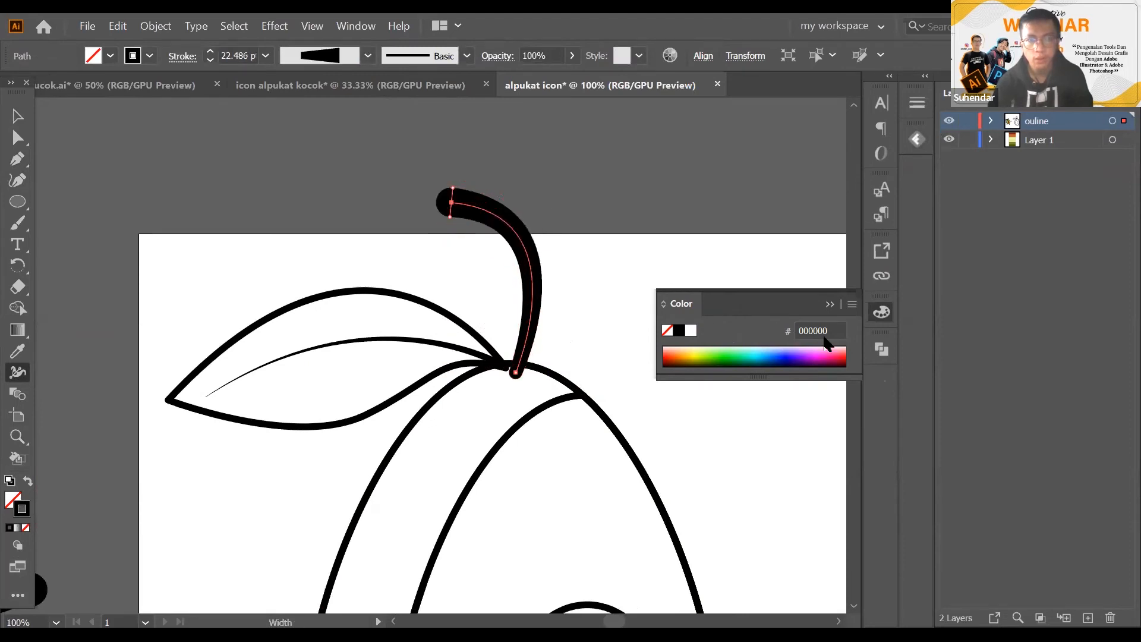
click(829, 304)
key(v)
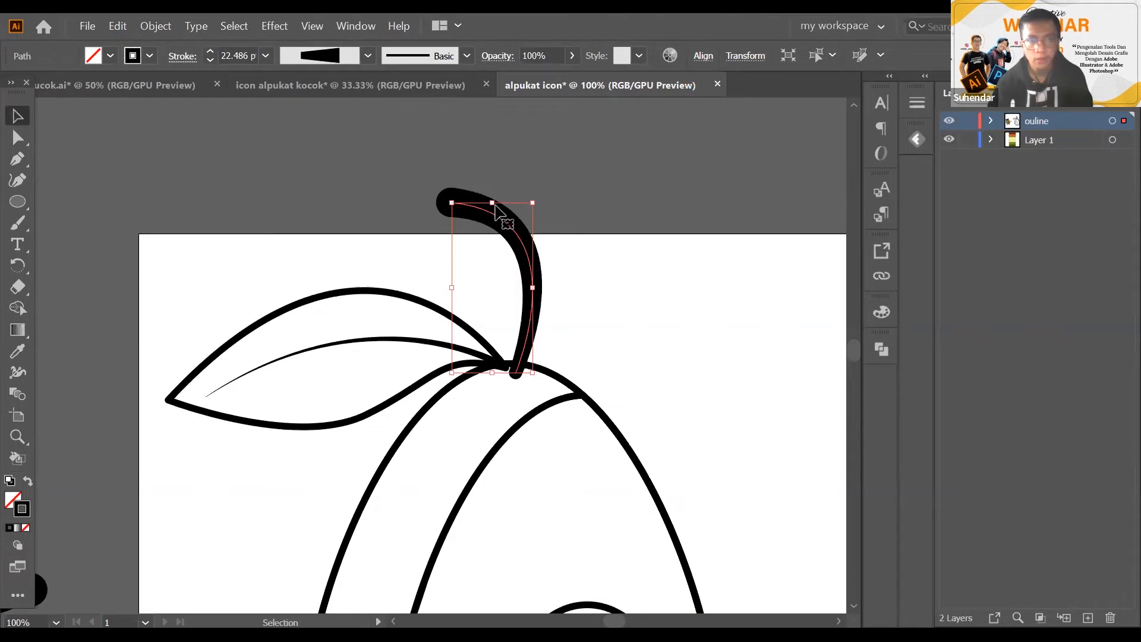
Shorten the stem vertically by lowering its upper end and raising its base onto the avocado's top outline, and deselect it
drag(497, 215, 499, 246)
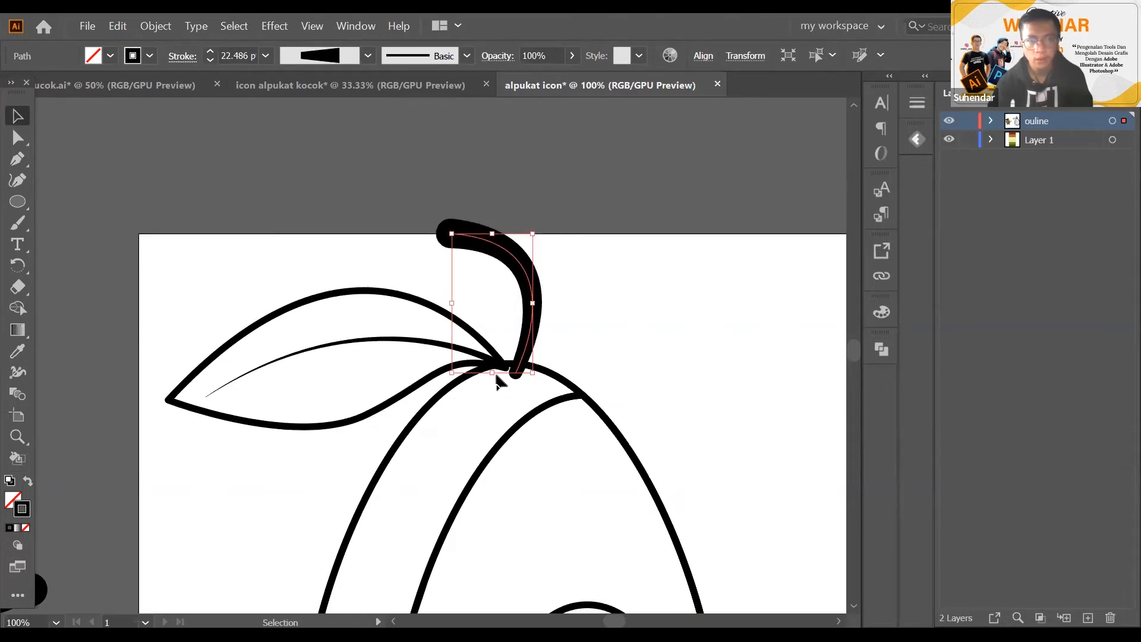
drag(494, 376, 497, 366)
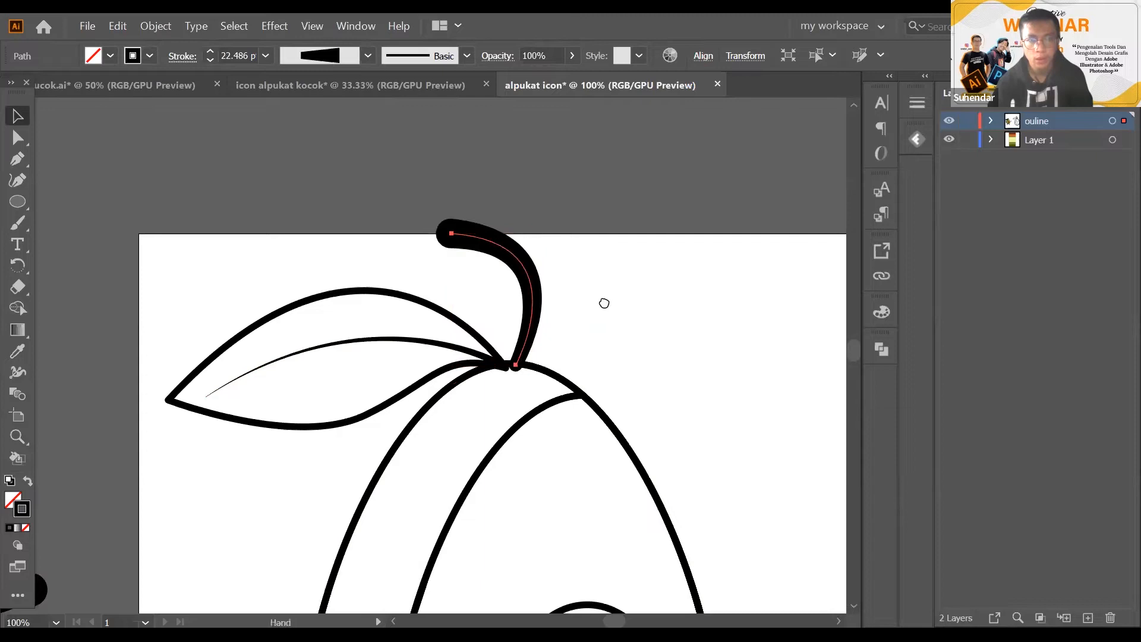
scroll(615, 307, left, 1)
click(616, 306)
scroll(606, 305, down, 1)
scroll(606, 306, right, 1)
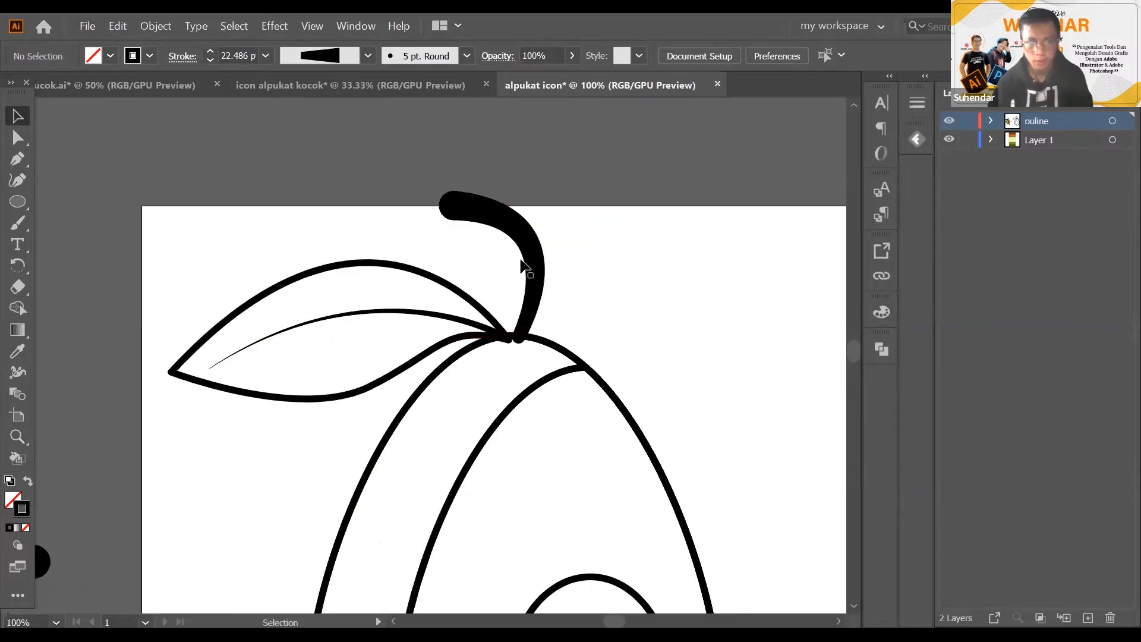
scroll(567, 246, up, 2)
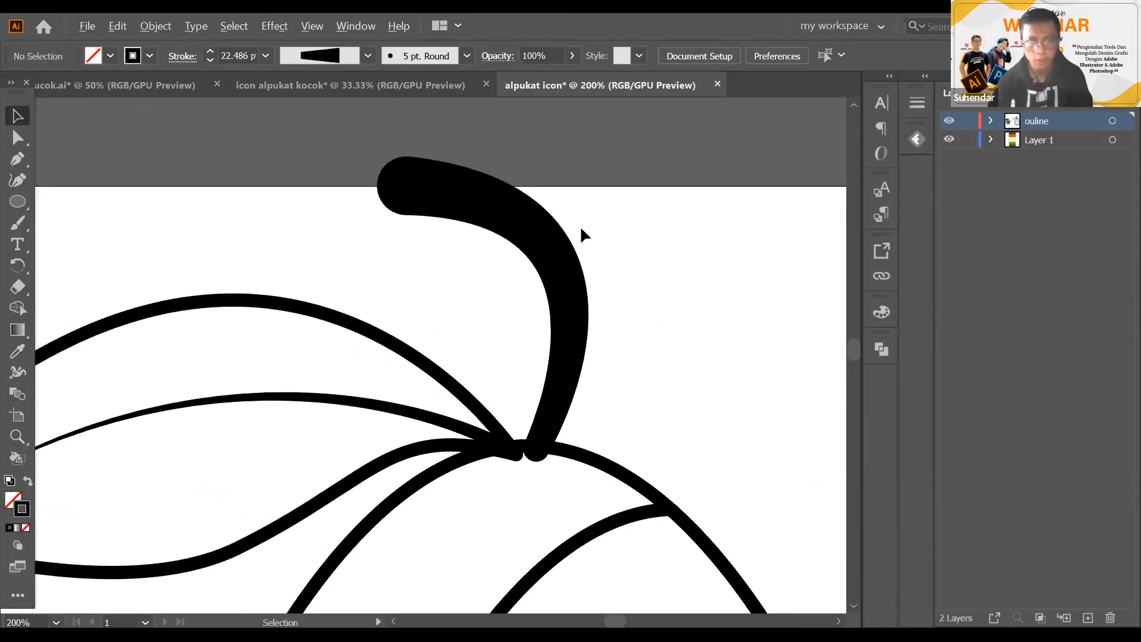
scroll(582, 249, down, 2)
scroll(584, 271, up, 1)
scroll(564, 276, down, 1)
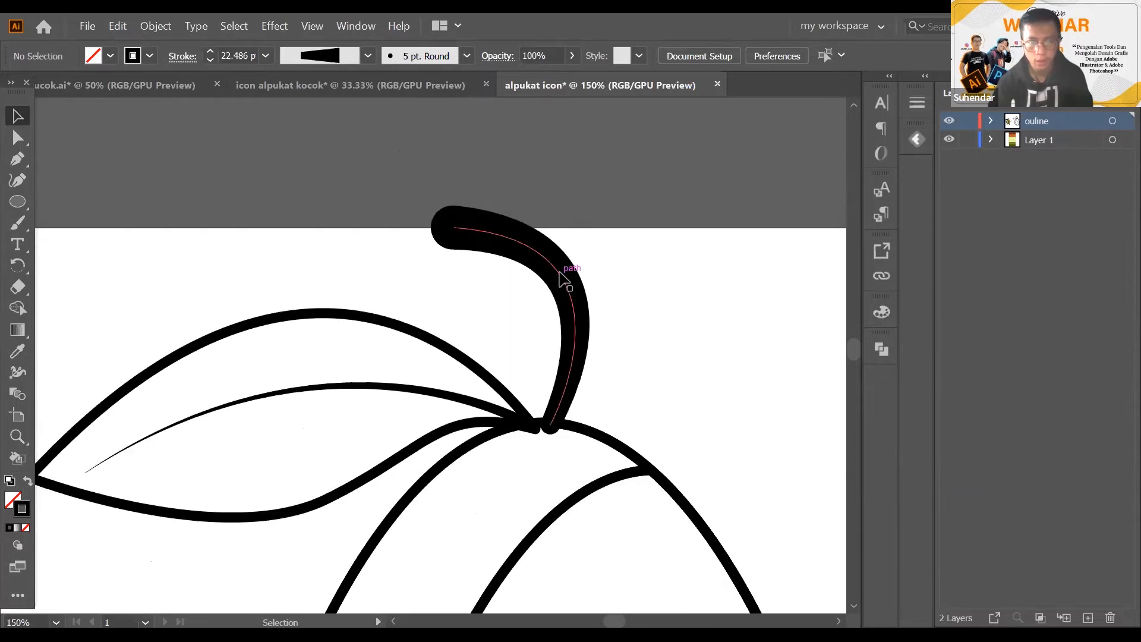
click(567, 284)
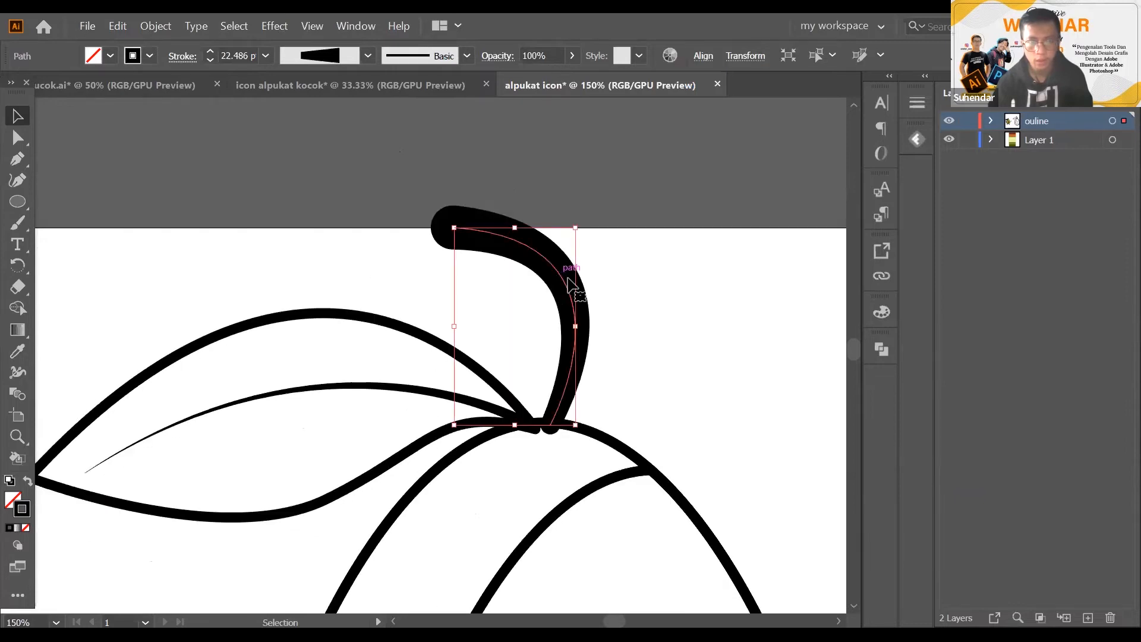
click(154, 26)
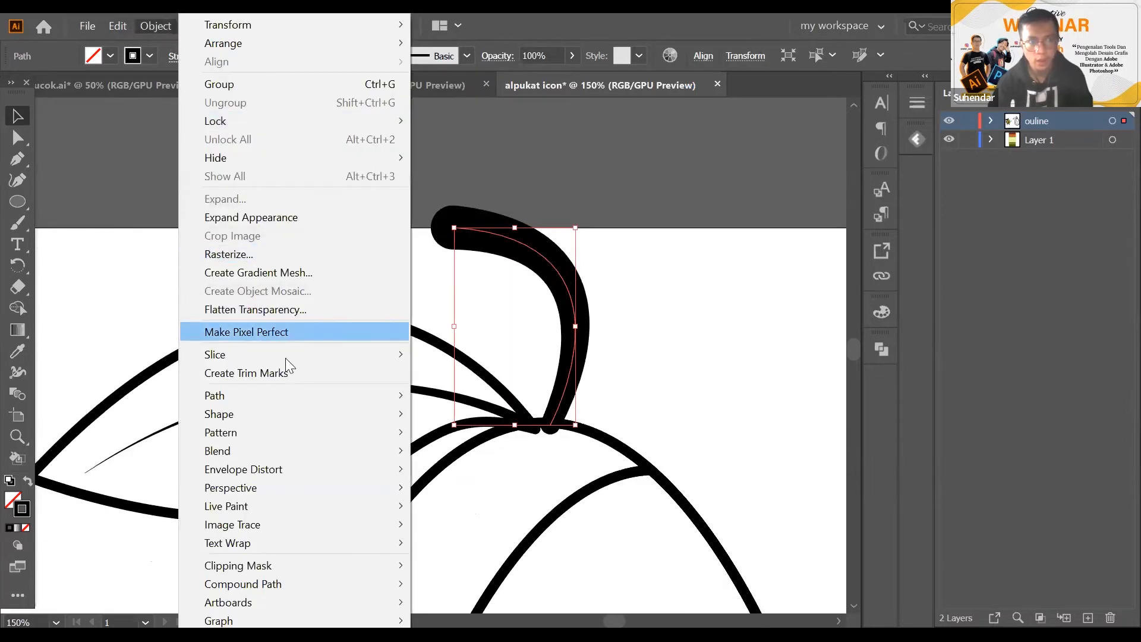
mouse_move(271, 400)
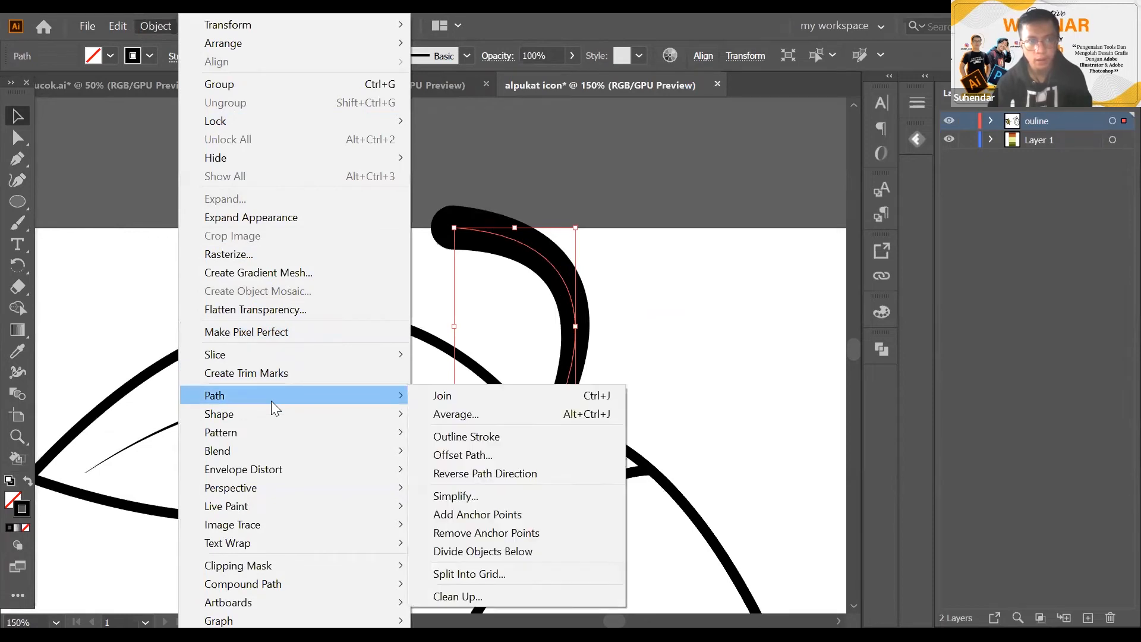
click(495, 438)
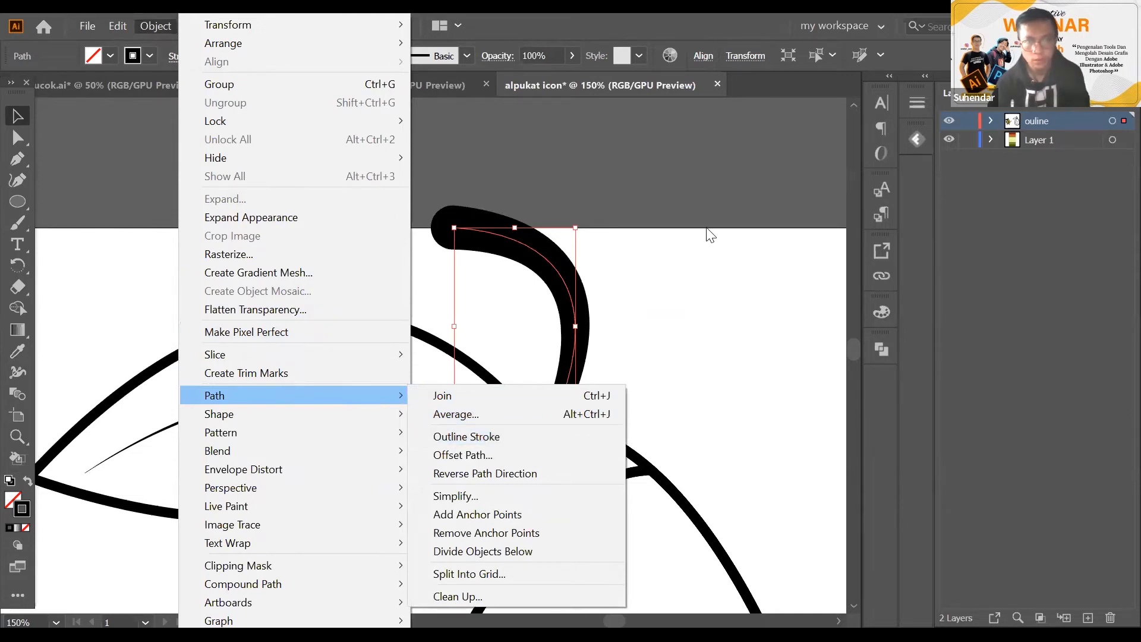
click(653, 260)
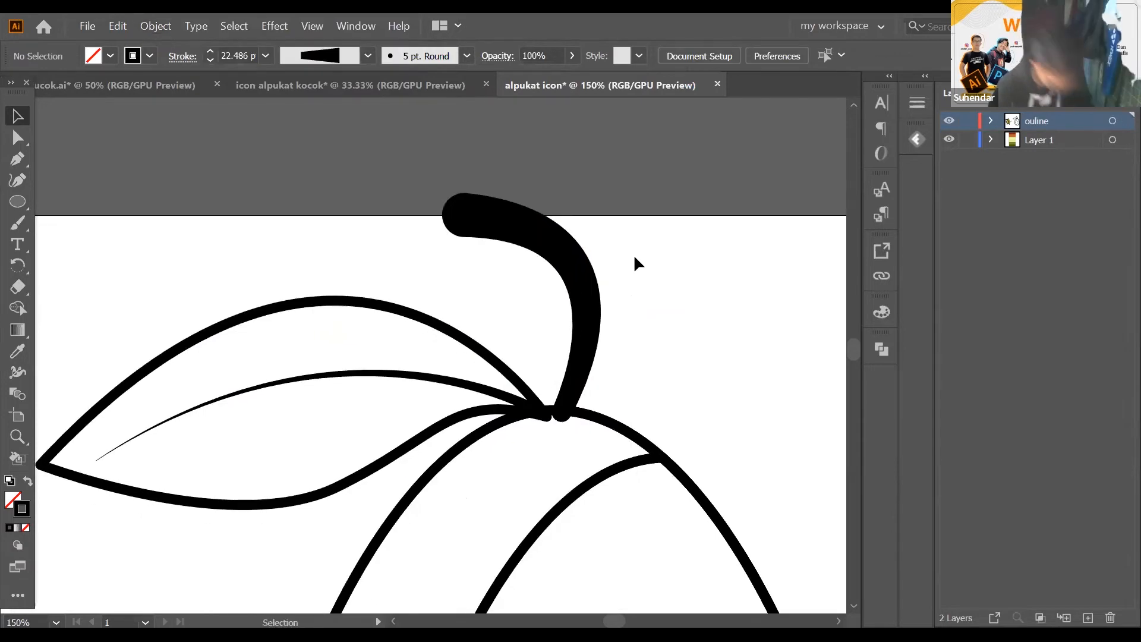
Convert the stem's variable-width stroke into a closed shape with Outline Stroke
click(580, 276)
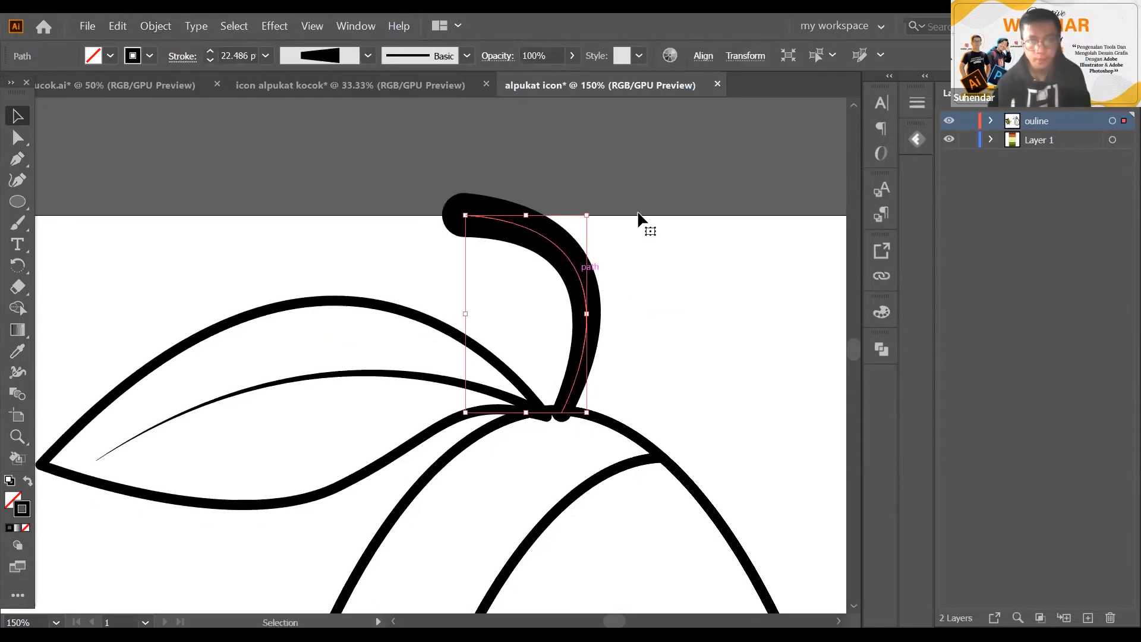
click(25, 350)
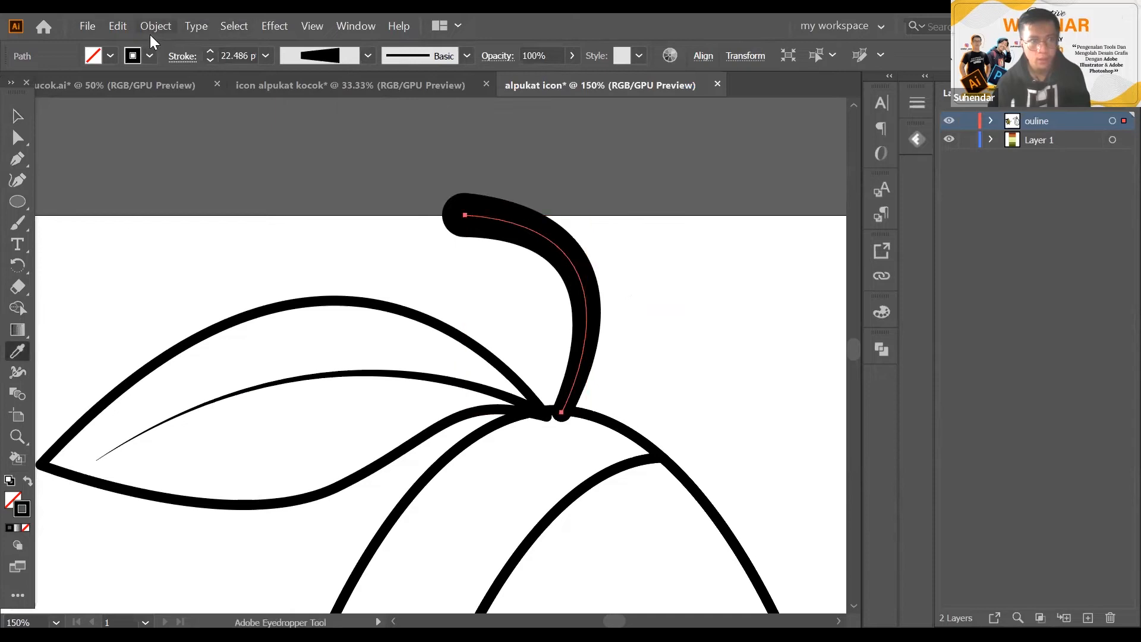
click(166, 19)
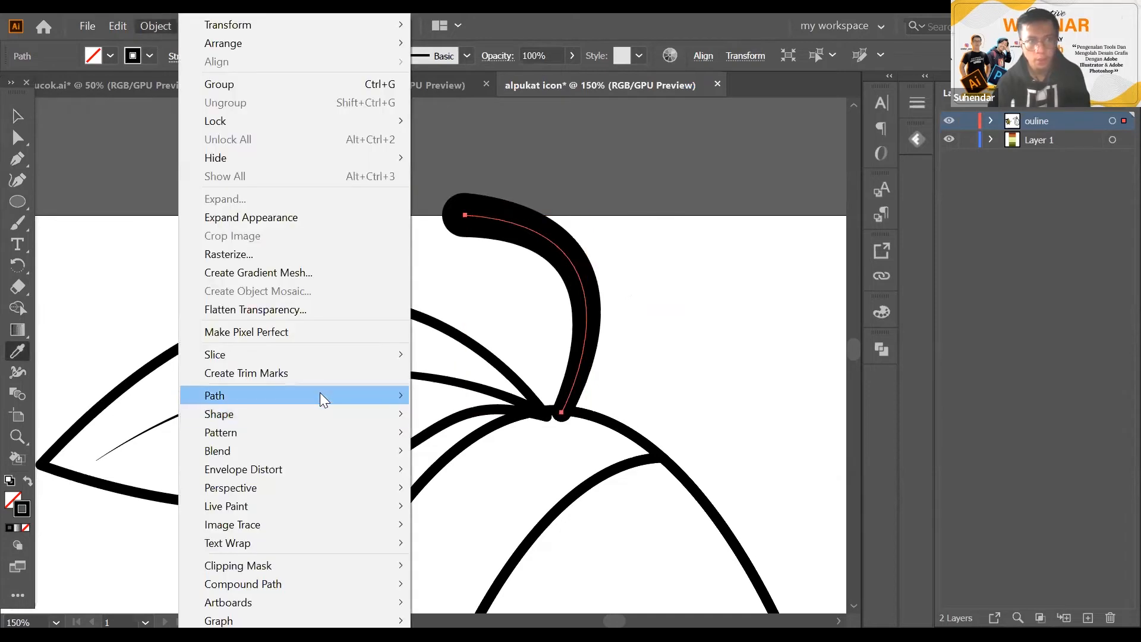
mouse_move(319, 394)
click(515, 439)
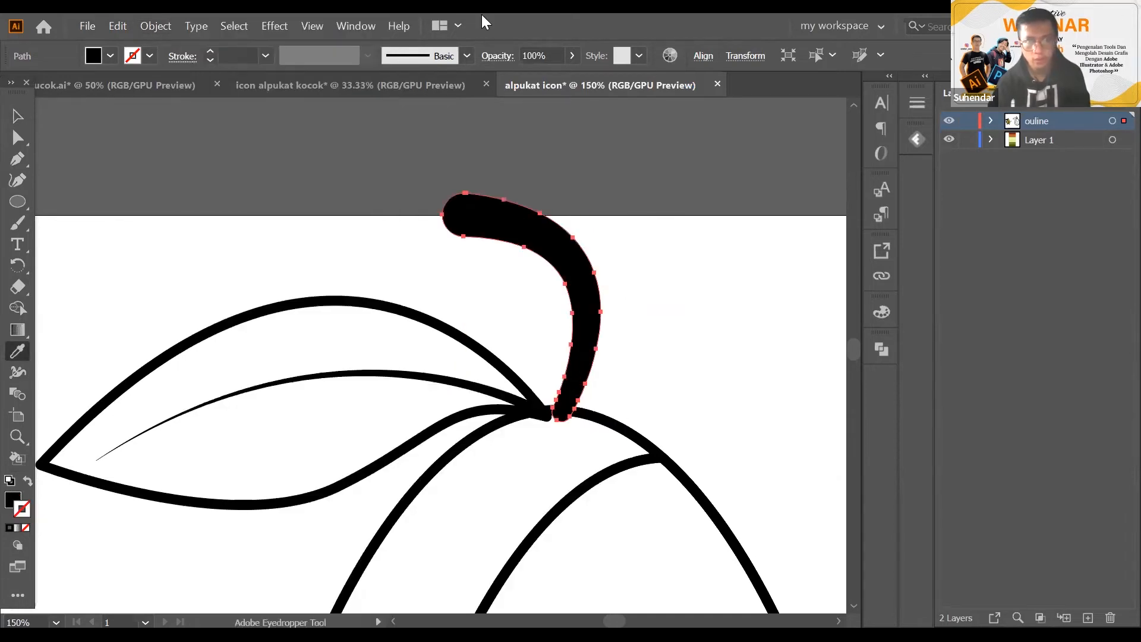
Remove the black fill from the outlined stem shape, setting its fill to None
drag(241, 474, 268, 404)
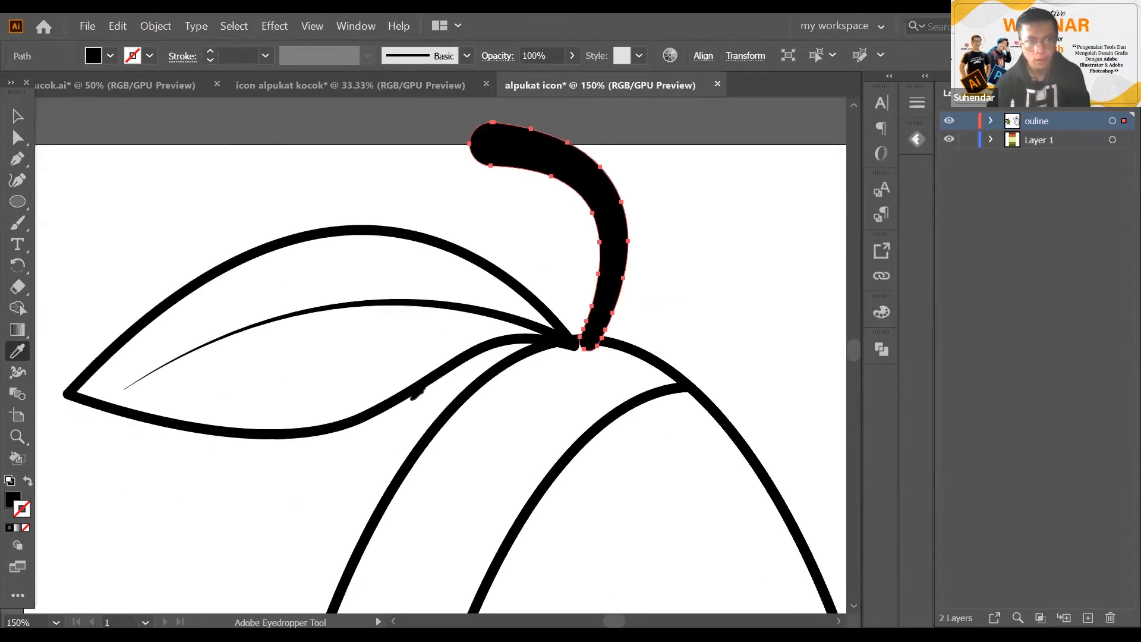
click(15, 503)
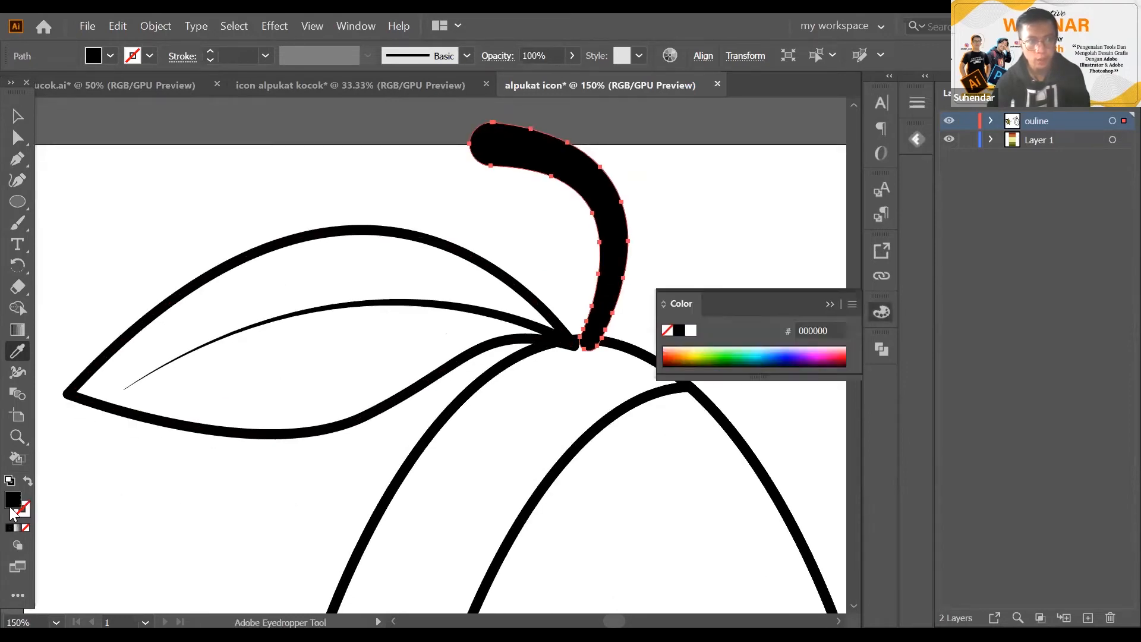
click(829, 304)
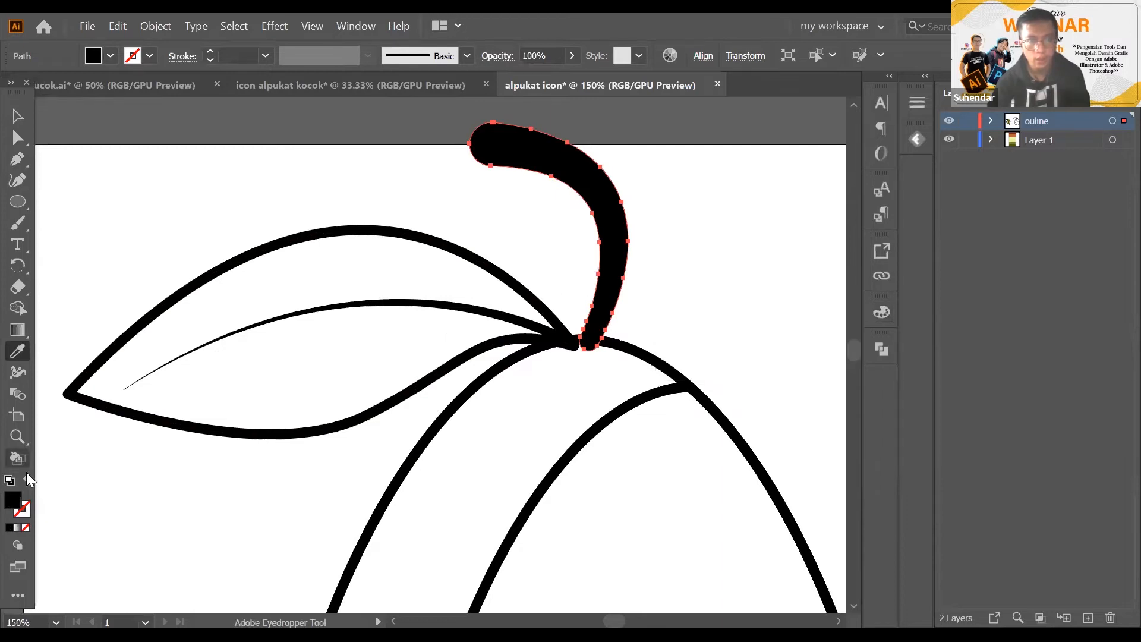
click(25, 528)
scroll(607, 292, down, 1)
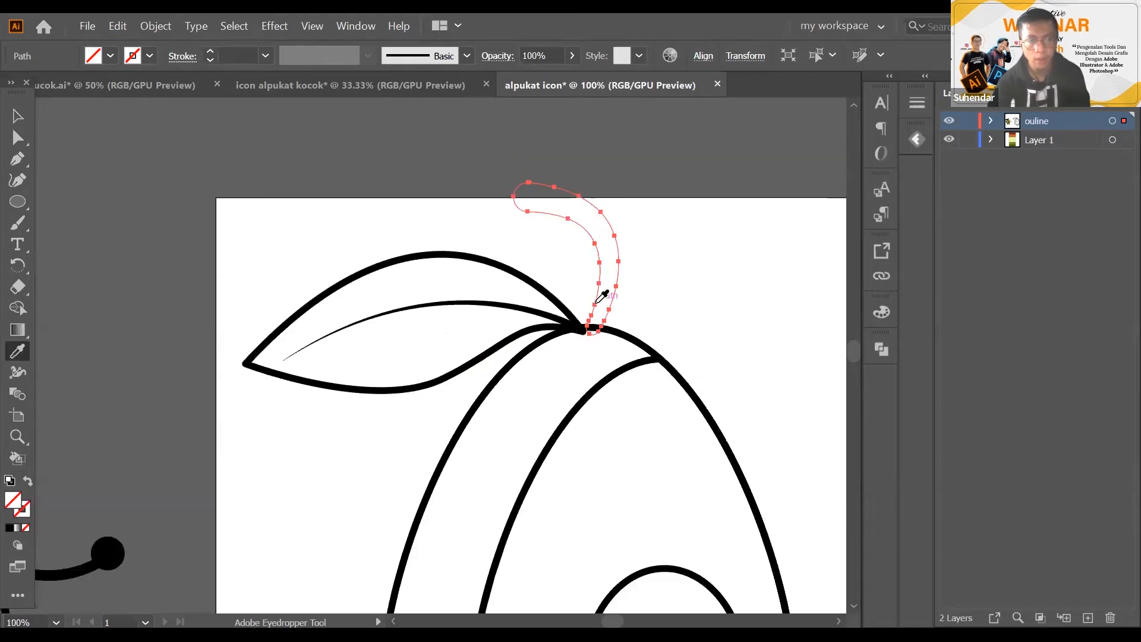
Copy the leaf outline's 5 pt black stroke onto the stem shape with the Eyedropper, and deselect it
scroll(512, 334, up, 1)
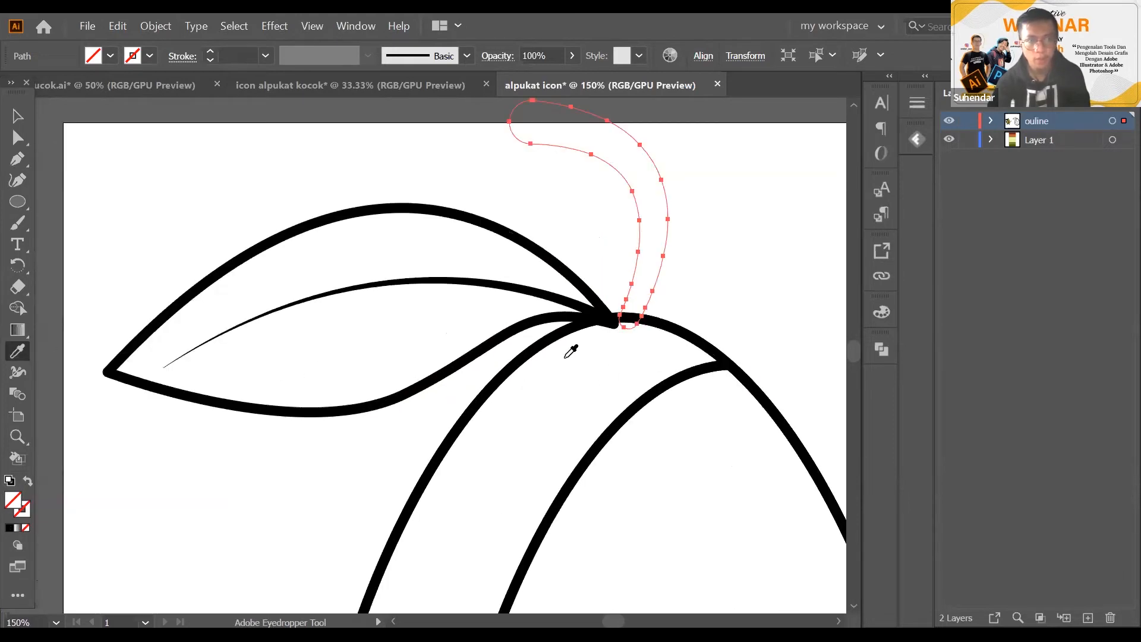
click(477, 349)
drag(682, 286, 626, 295)
key(v)
scroll(629, 301, up, 2)
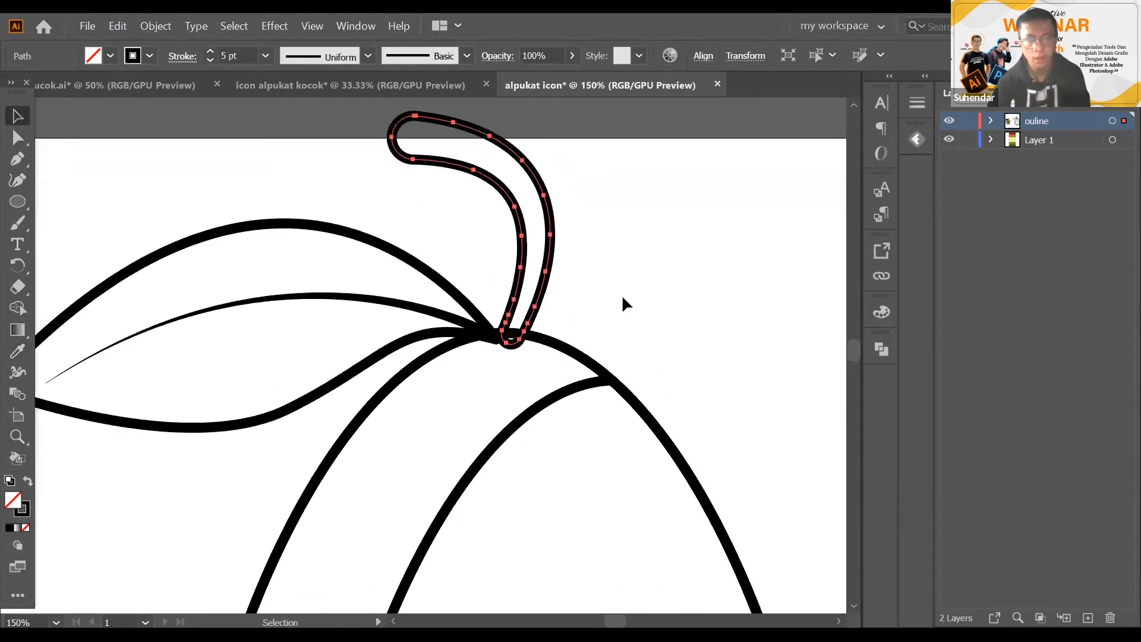
click(622, 296)
Select the leaf, midrib, stem, body and side outlines together, and remove the stem's rounded base inside the body with Shape Builder
scroll(623, 296, down, 2)
drag(551, 283, 481, 266)
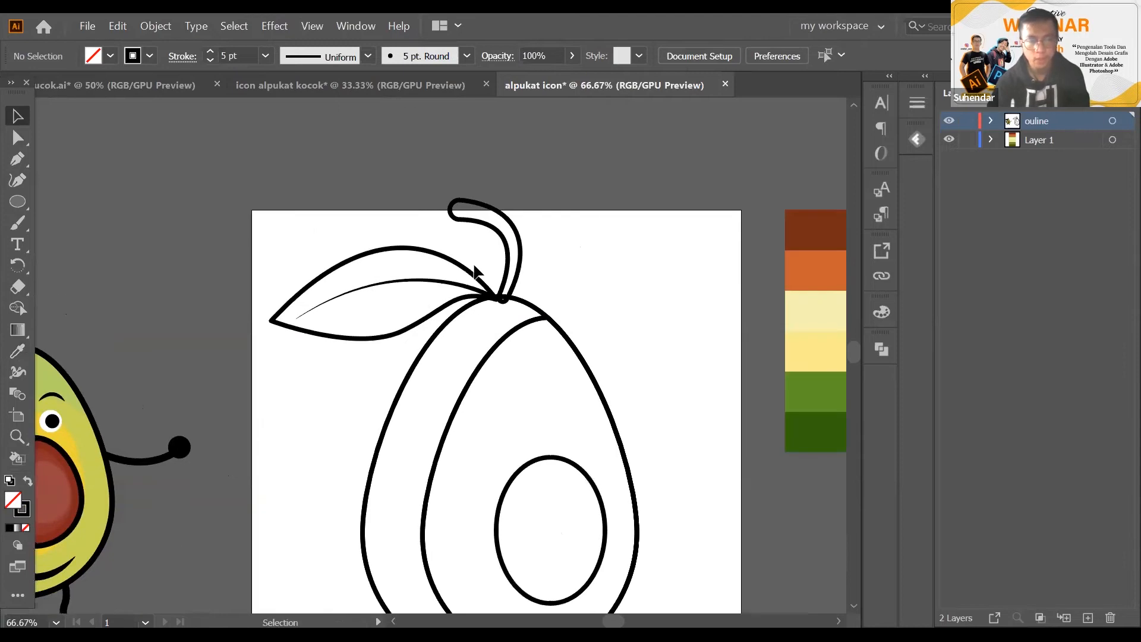
scroll(361, 208, up, 1)
drag(370, 209, 311, 191)
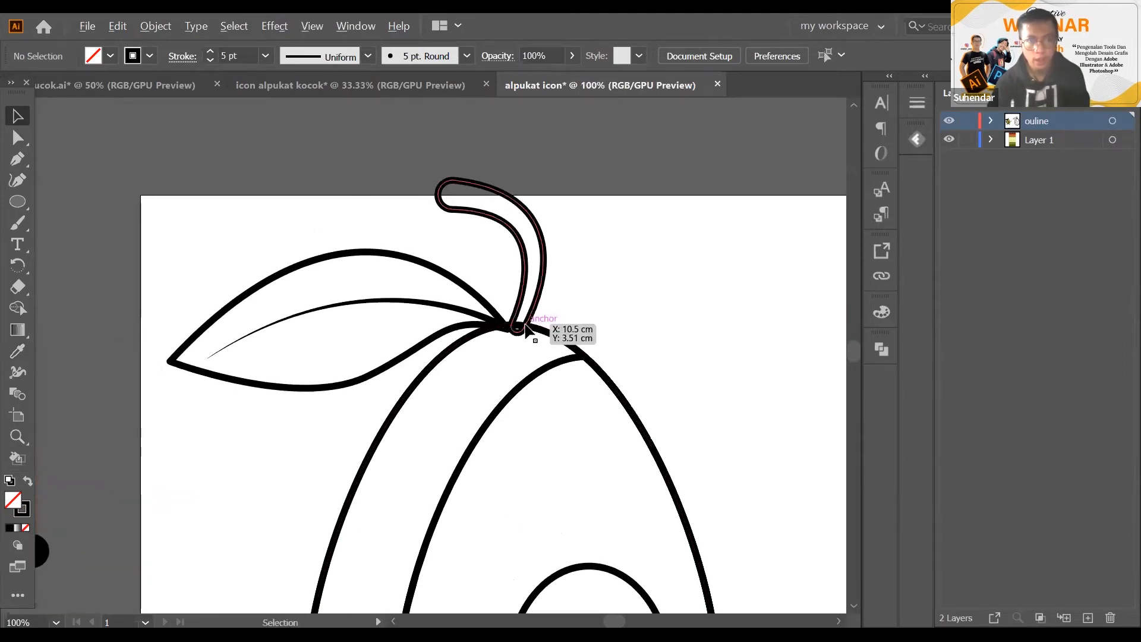
scroll(508, 315, up, 4)
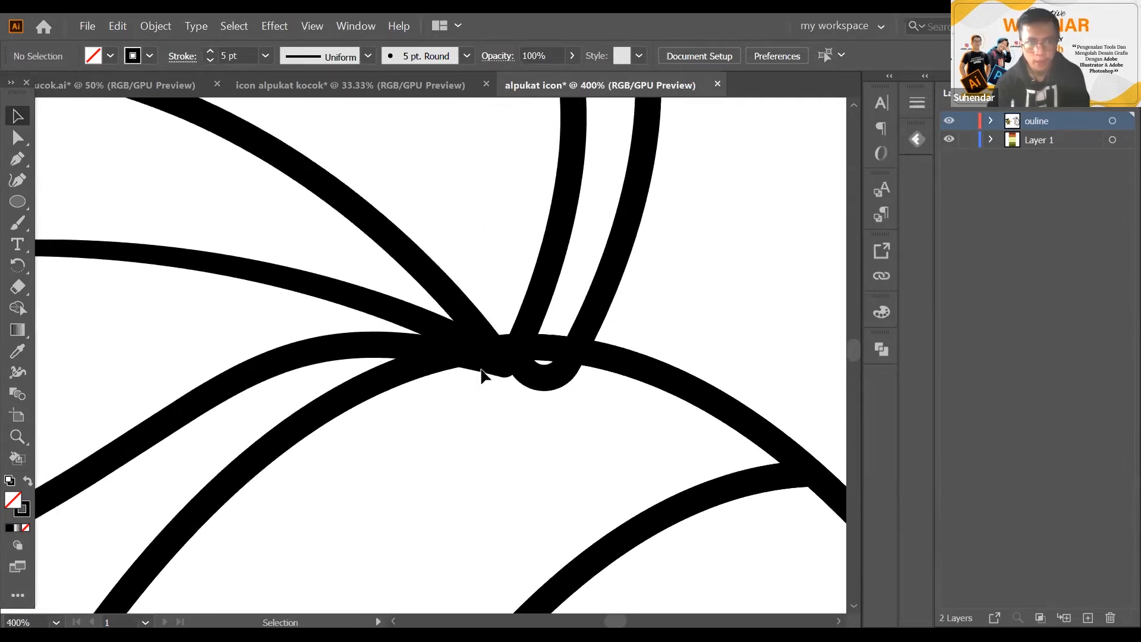
scroll(464, 381, down, 5)
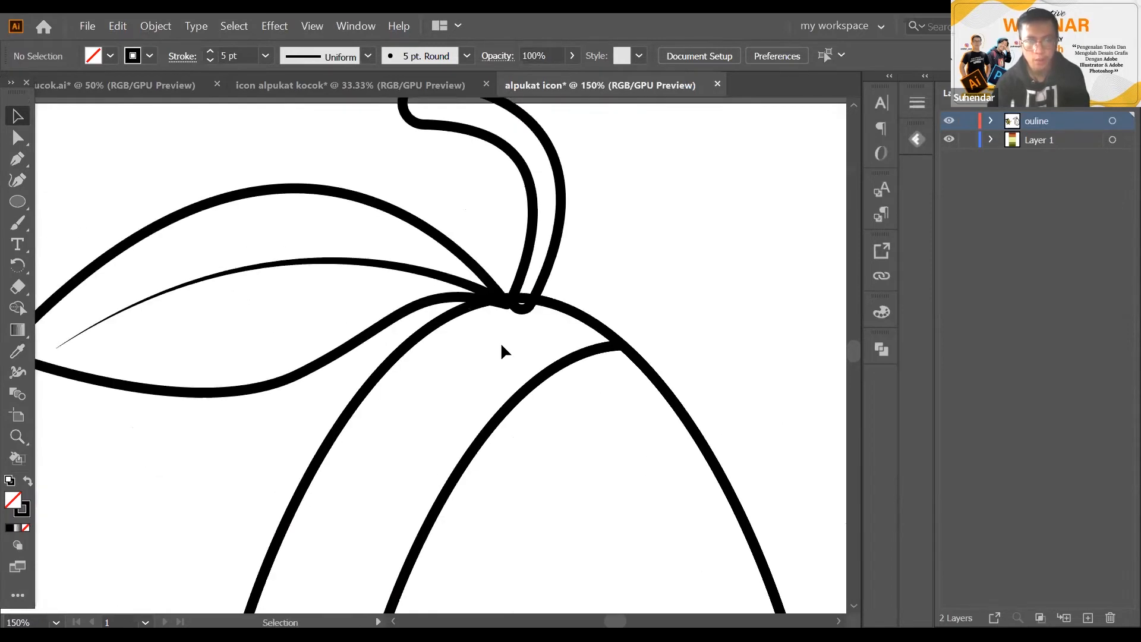
drag(464, 331, 472, 312)
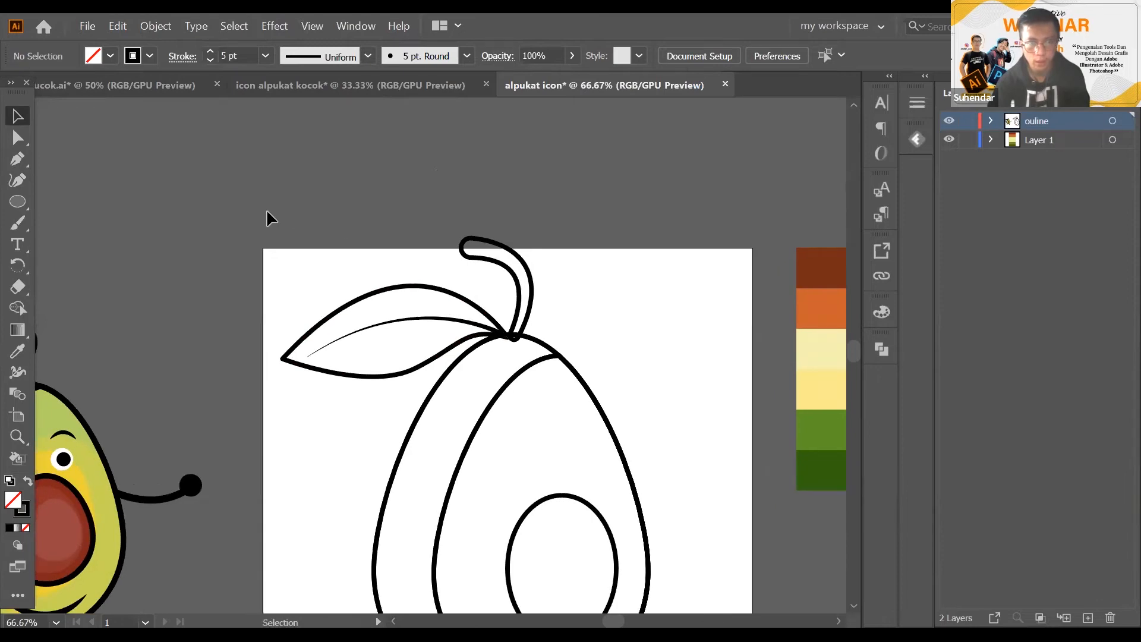
click(620, 386)
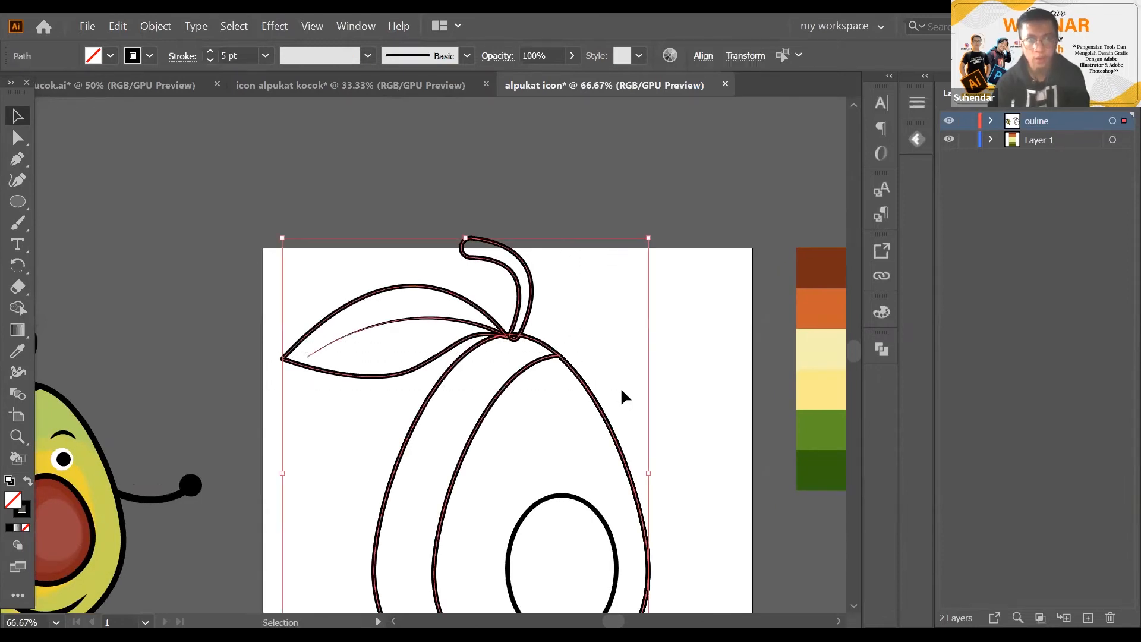
scroll(397, 327, up, 4)
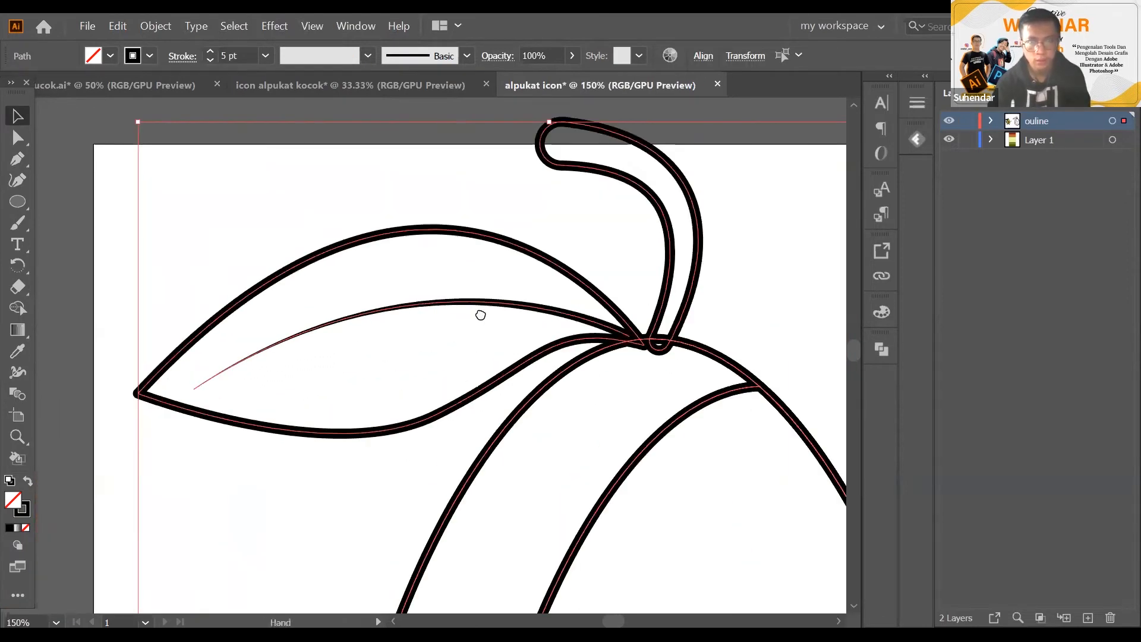
drag(621, 297, 561, 265)
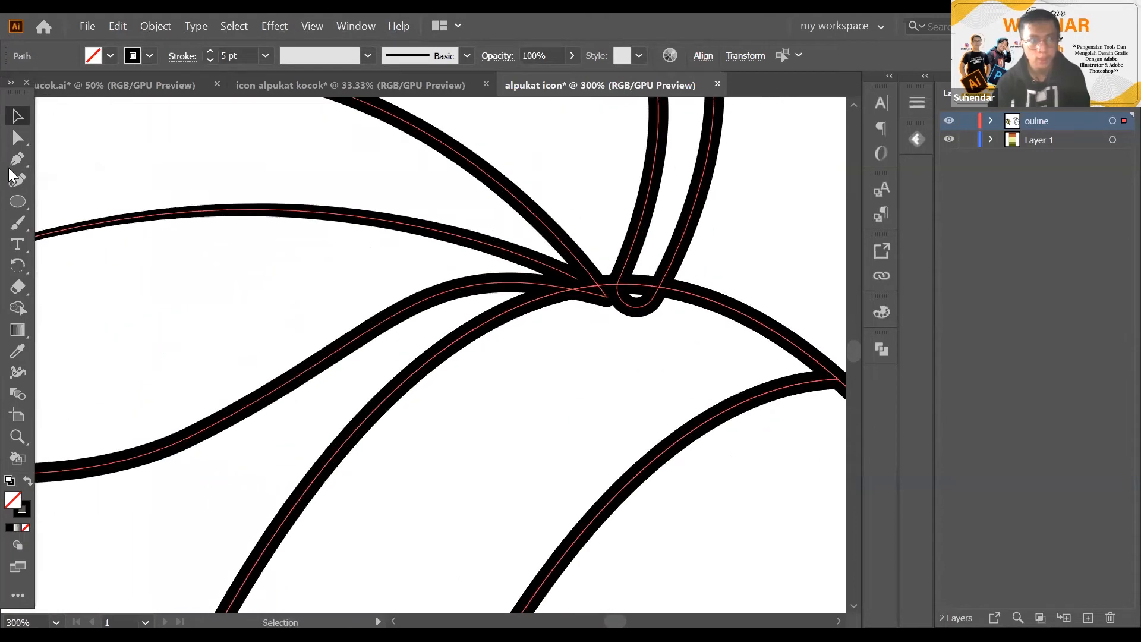
click(17, 308)
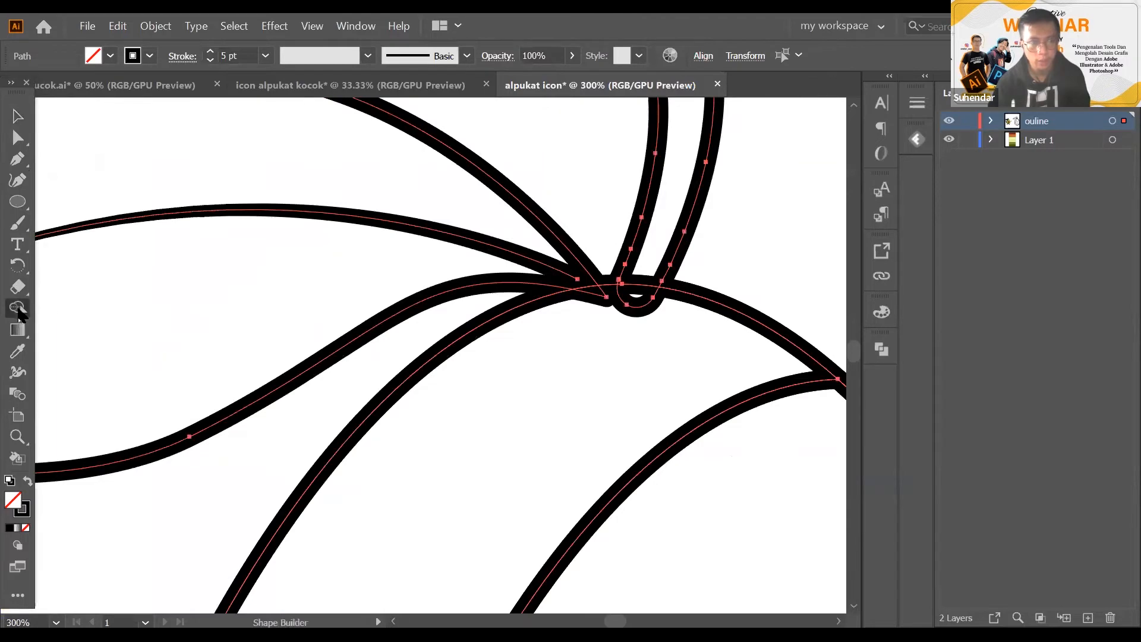
scroll(618, 300, up, 5)
scroll(514, 275, down, 4)
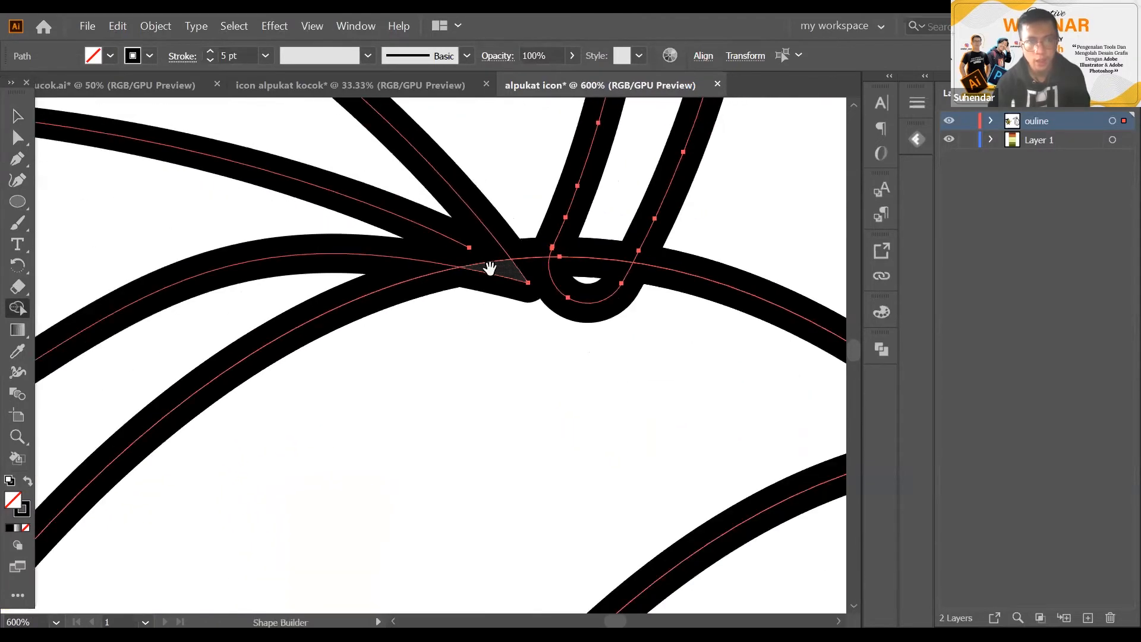
scroll(492, 265, up, 2)
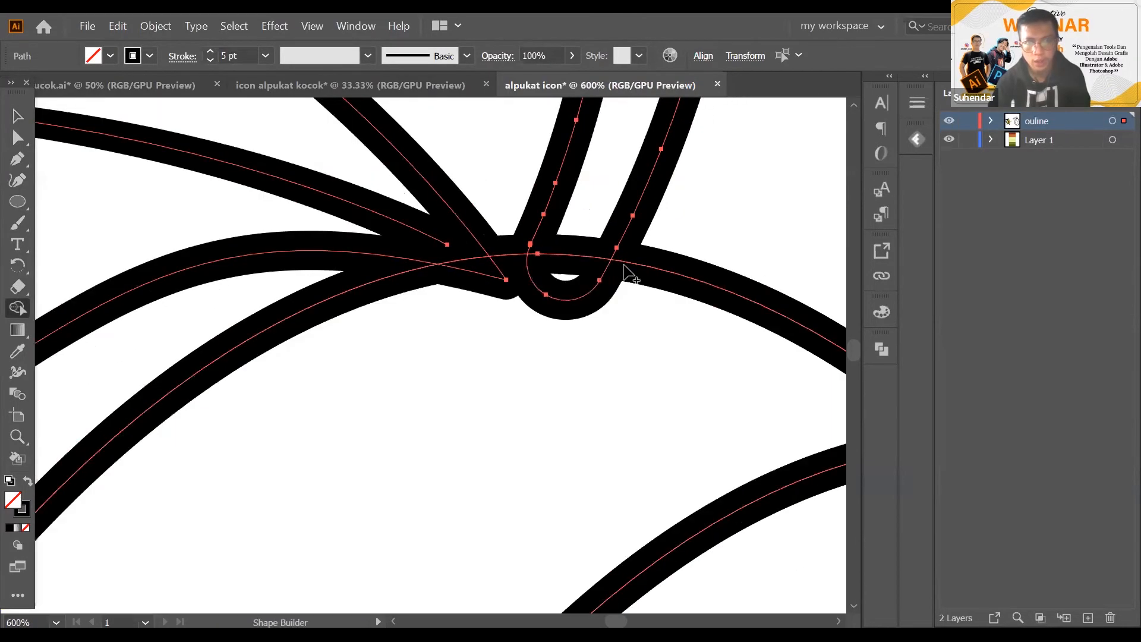
alt+click(585, 304)
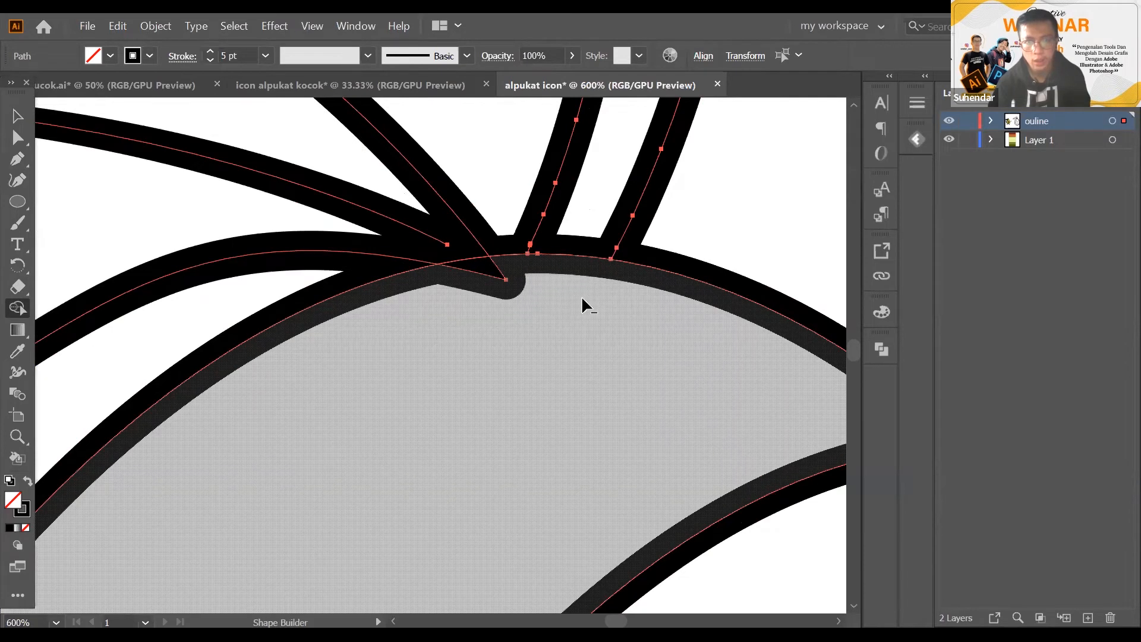
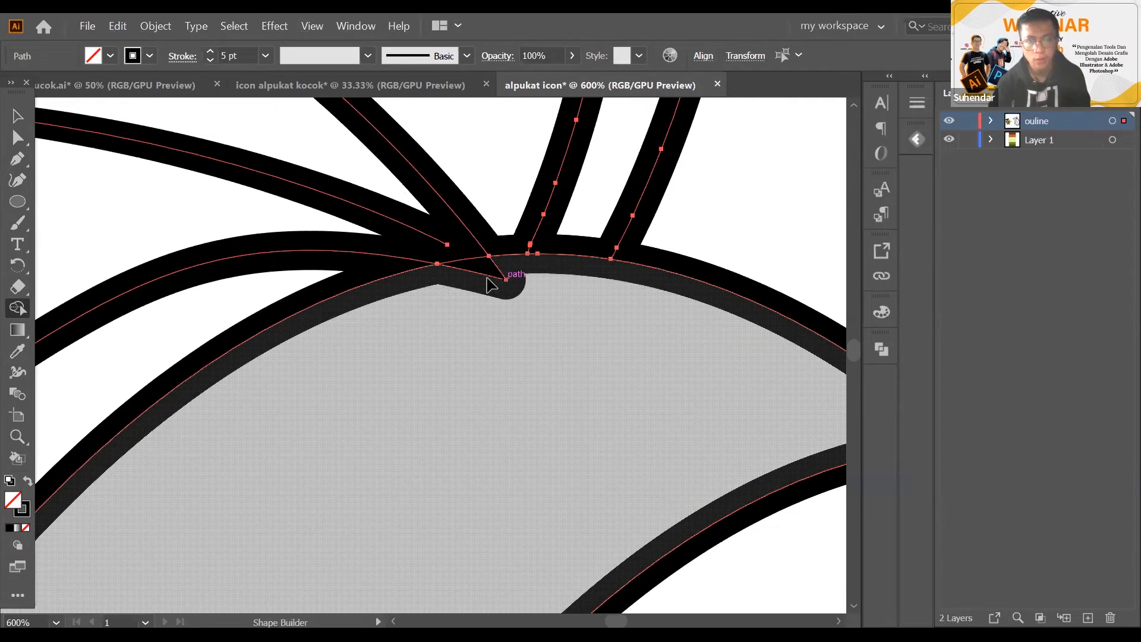
Remove the leaf's pointed tip that overlaps the body's top with Shape Builder, and deselect everything in the Selection tool
alt+click(486, 279)
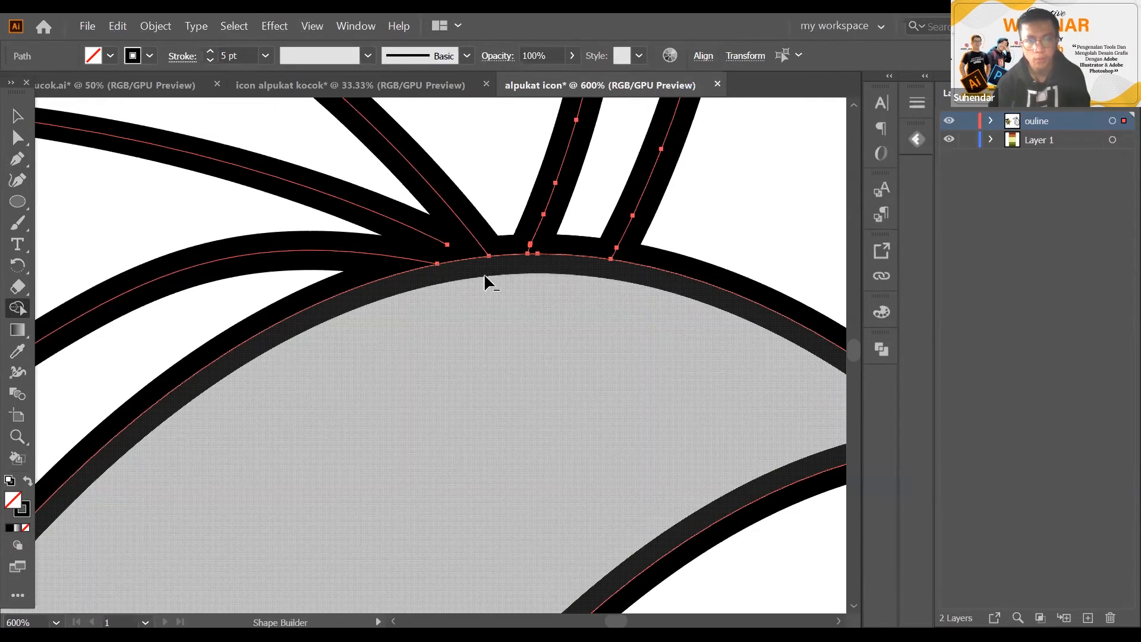
key(ctrl+minus)
key(ctrl+minus)
key(ctrl+minus)
key(ctrl+minus)
key(v)
key(ctrl+shift+a)
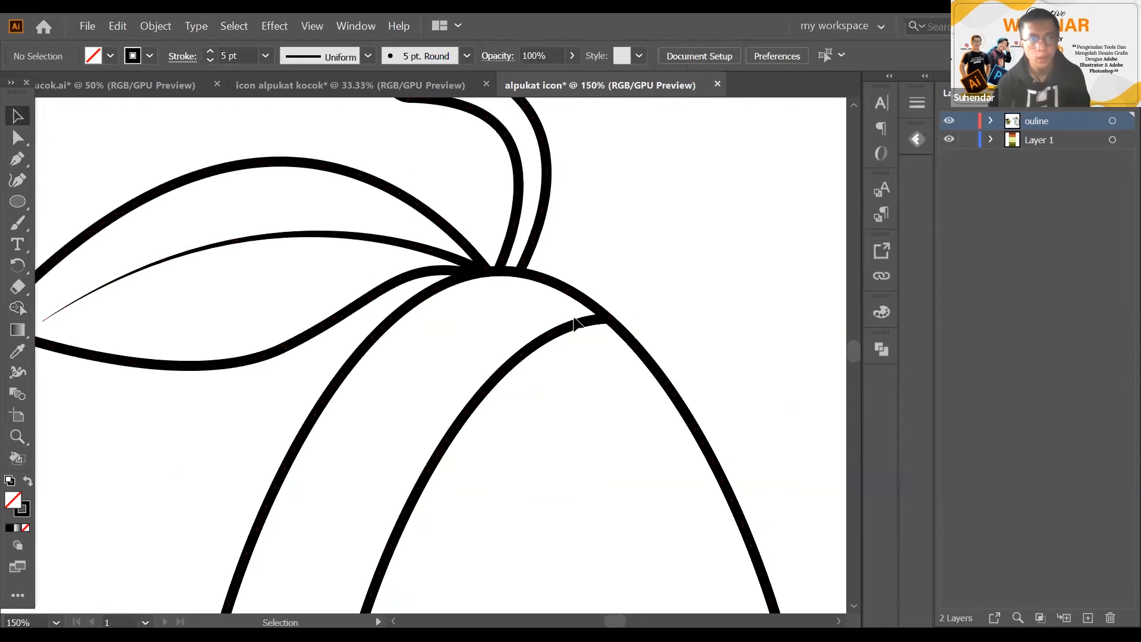
Examine the complete avocado outline on the artboard alongside the reference character
key(ctrl+minus)
key(ctrl+minus)
drag(571, 332, 560, 313)
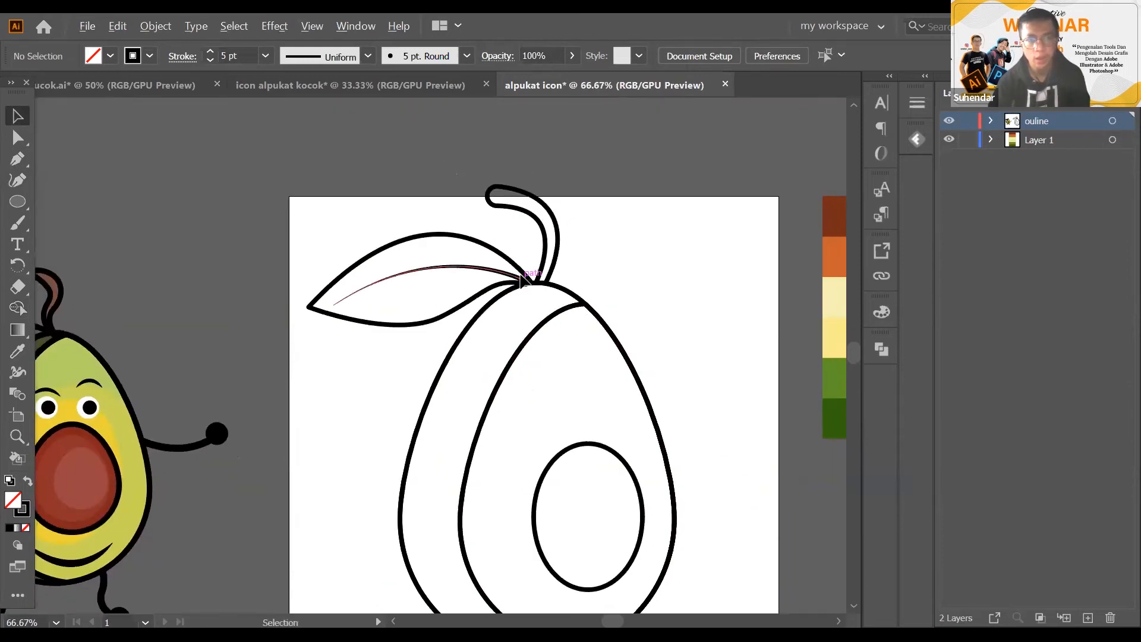
scroll(517, 274, up, 2)
scroll(570, 315, down, 2)
drag(658, 301, 587, 281)
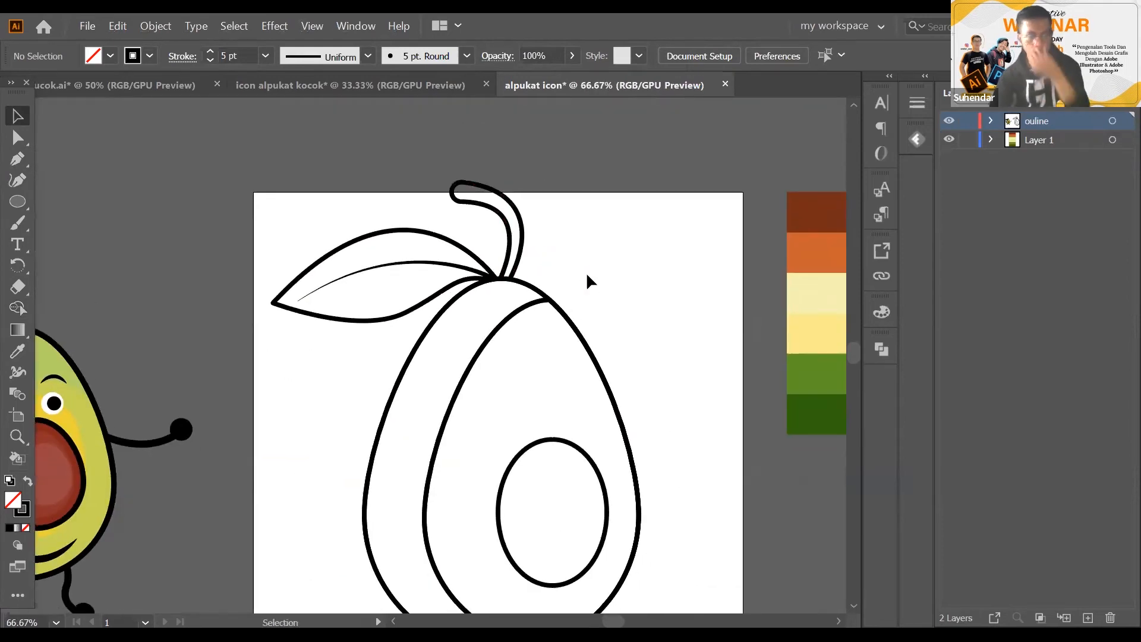
drag(498, 397, 625, 396)
scroll(536, 304, down, 1)
scroll(579, 301, up, 2)
scroll(596, 328, down, 2)
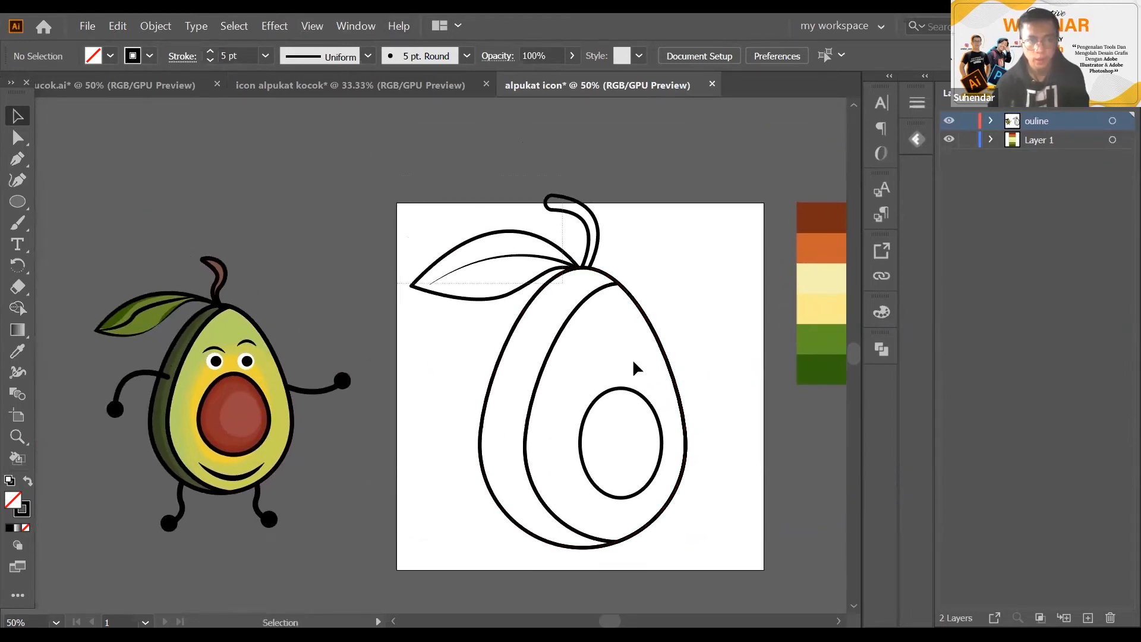
Select the whole avocado outline with its leaf and stem, and scale it down to fit inside the artboard with margins
drag(726, 572, 443, 239)
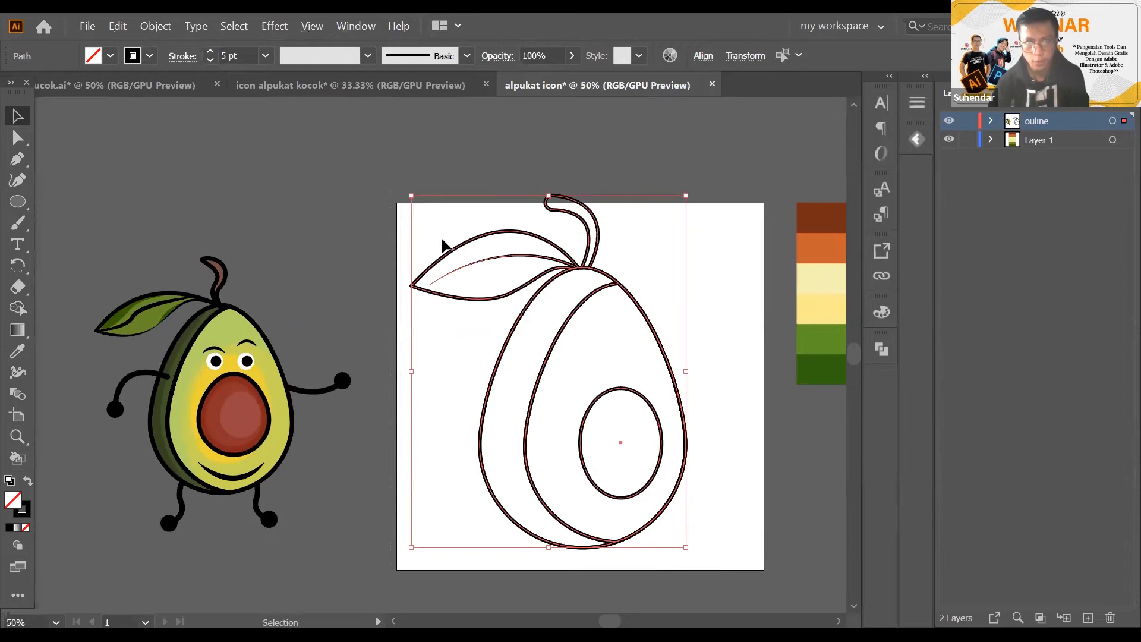
click(387, 193)
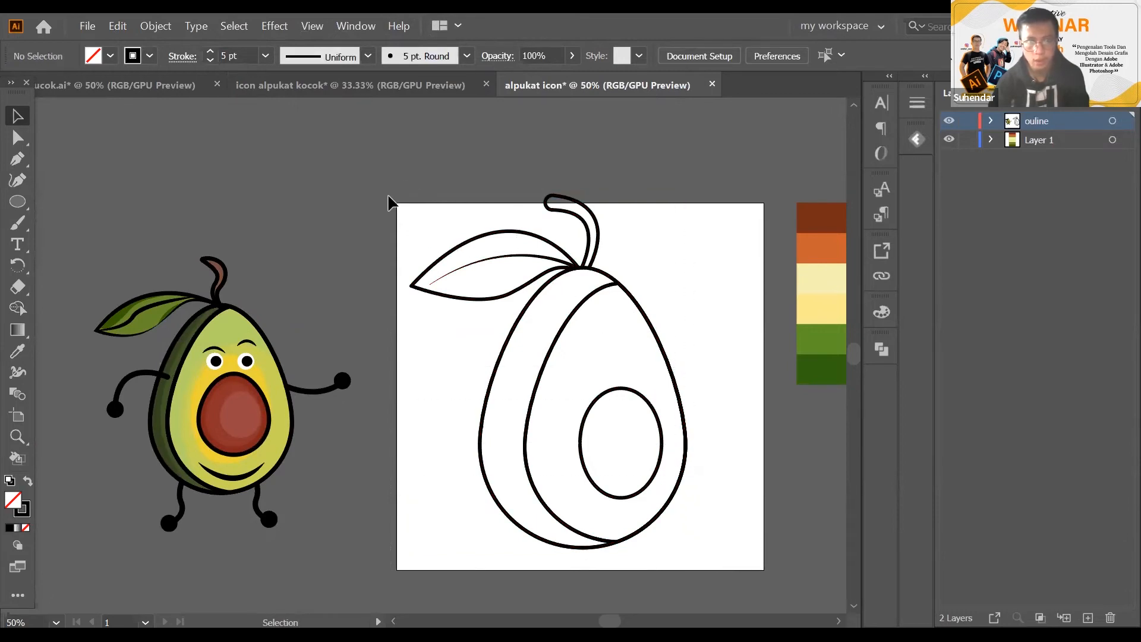
drag(406, 200, 720, 568)
drag(411, 195, 459, 257)
drag(509, 303, 435, 262)
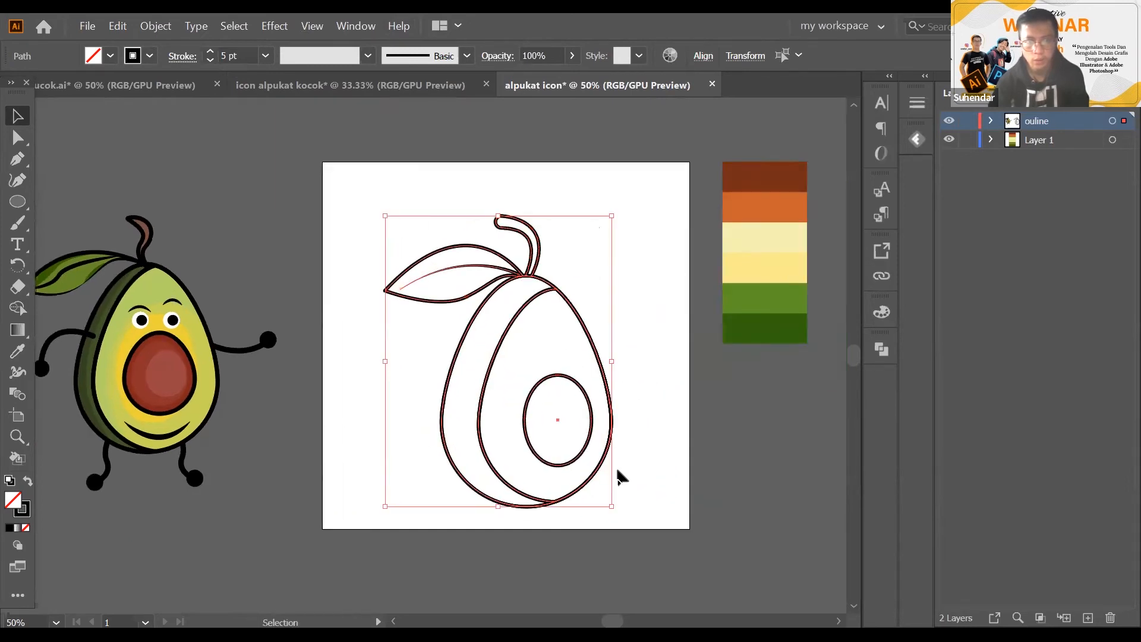
drag(612, 506, 599, 491)
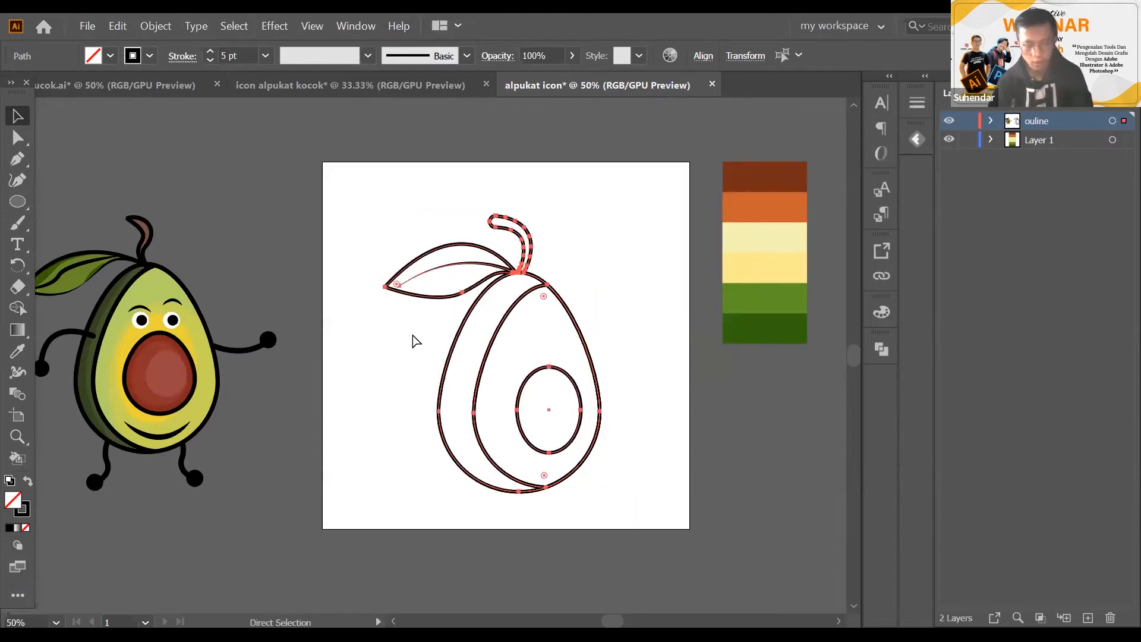
key(ctrl+g)
right_click(446, 292)
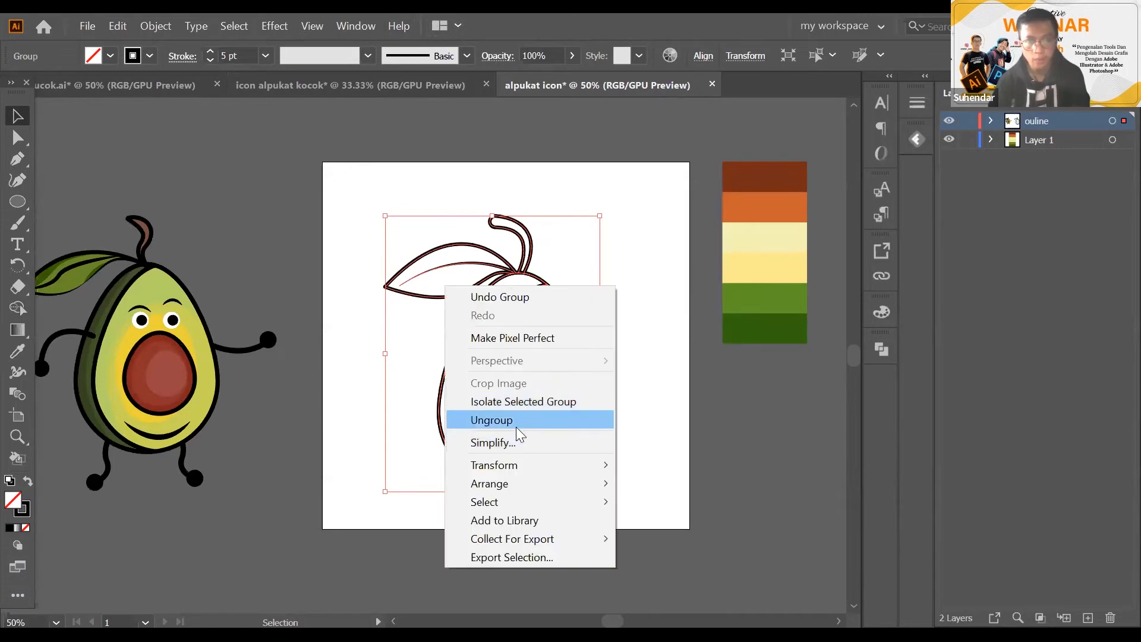
click(516, 425)
Select all the avocado outline paths on the artboard and group them
click(368, 191)
drag(367, 191, 663, 511)
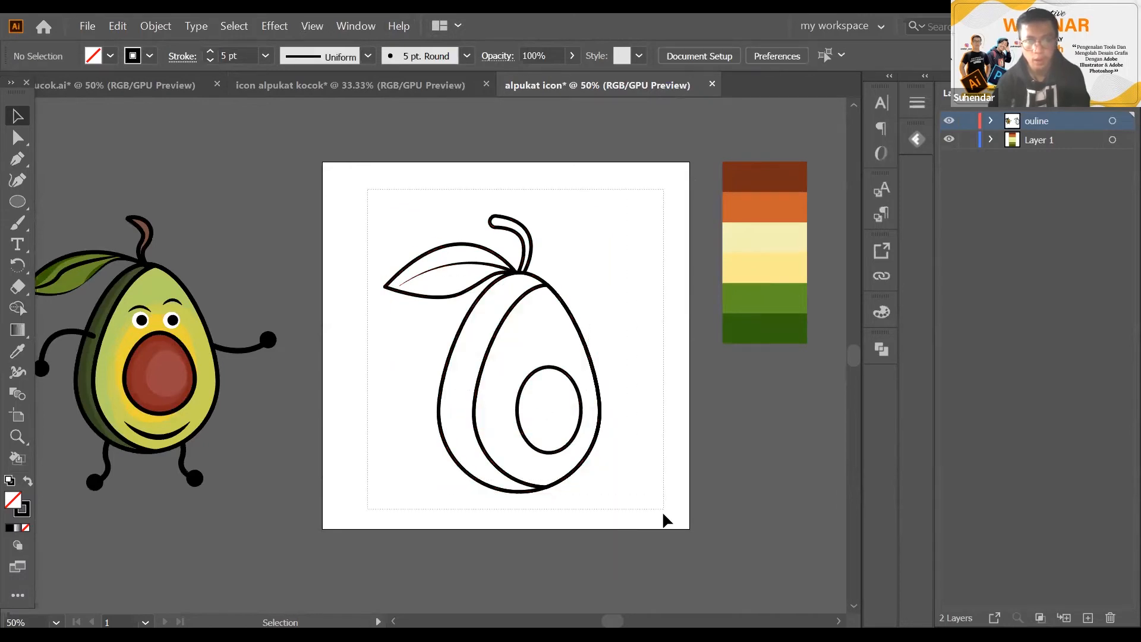
right_click(505, 290)
click(562, 385)
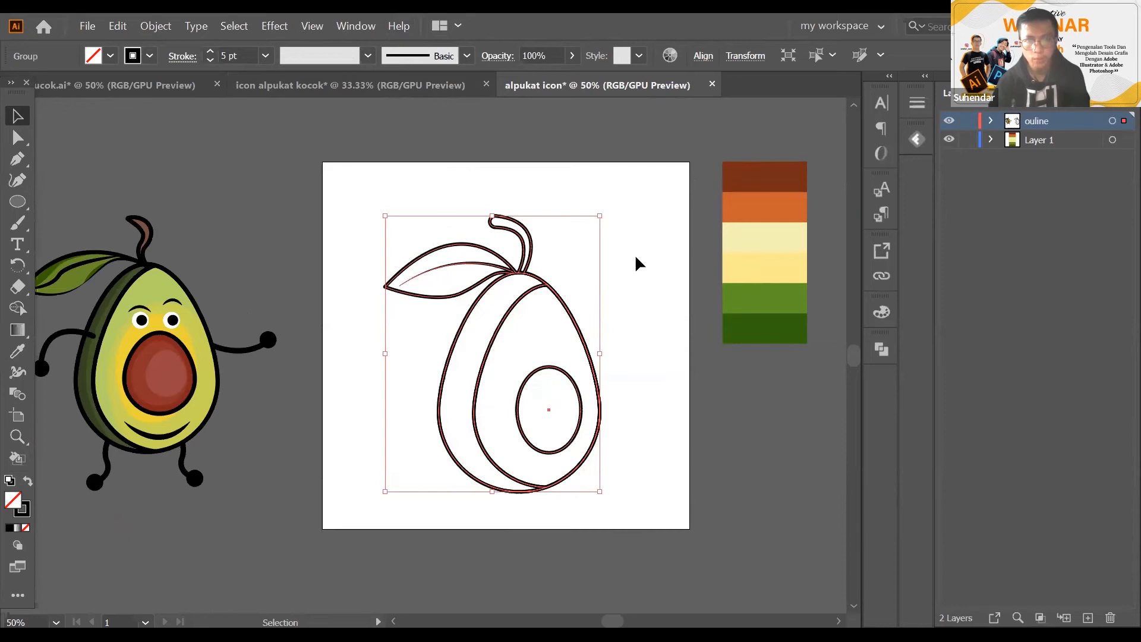
click(386, 238)
drag(572, 256, 509, 293)
key(ctrl+z)
key(v)
scroll(614, 211, up, 2)
click(614, 211)
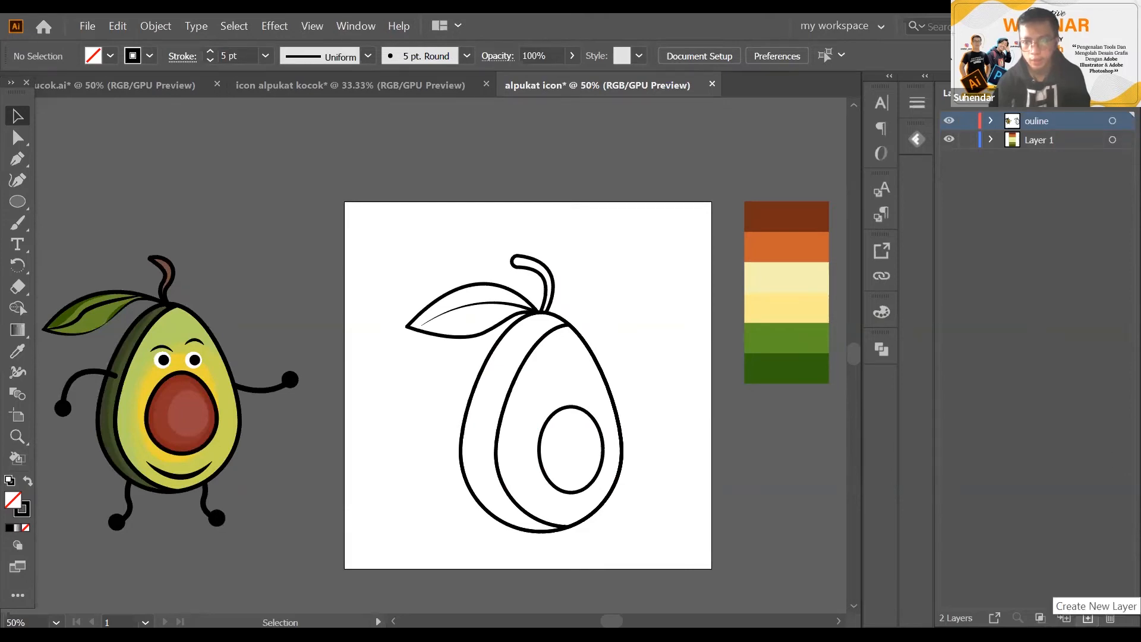
Create a new layer named "warna" and place it between the "ouline" layer and Layer 1
click(1087, 618)
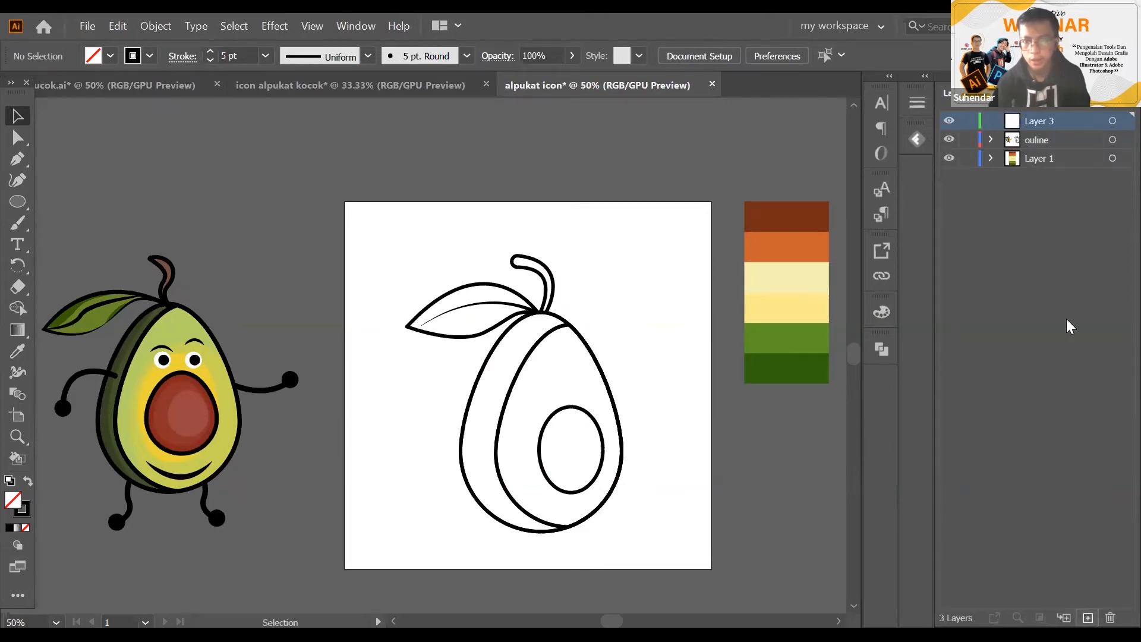
double_click(1036, 122)
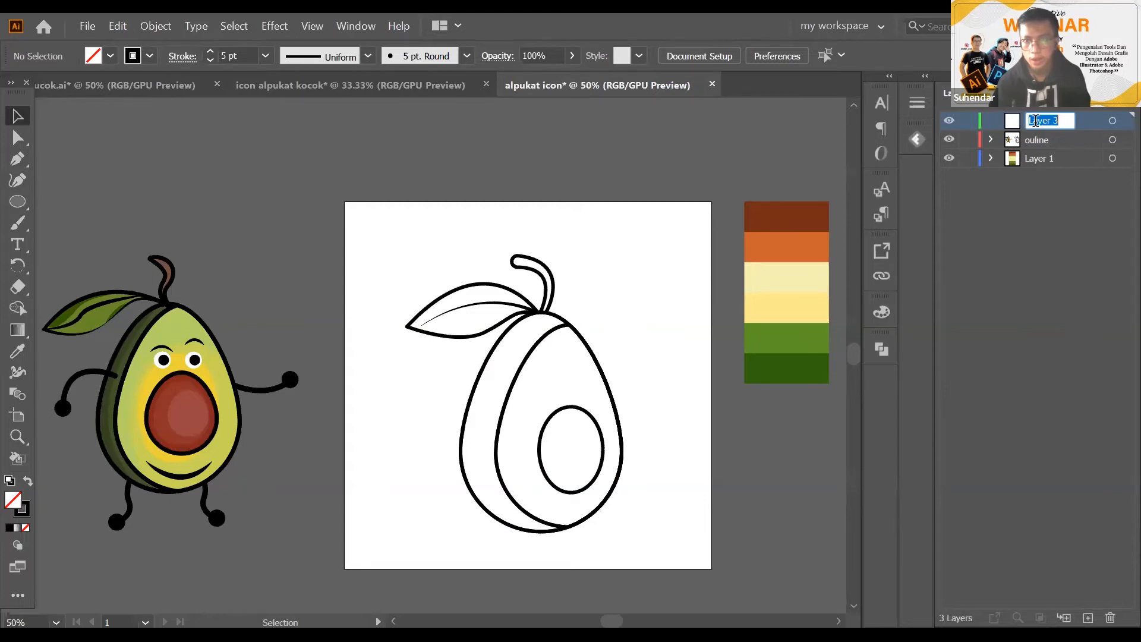
text(warna)
key(Return)
drag(1045, 122, 1048, 152)
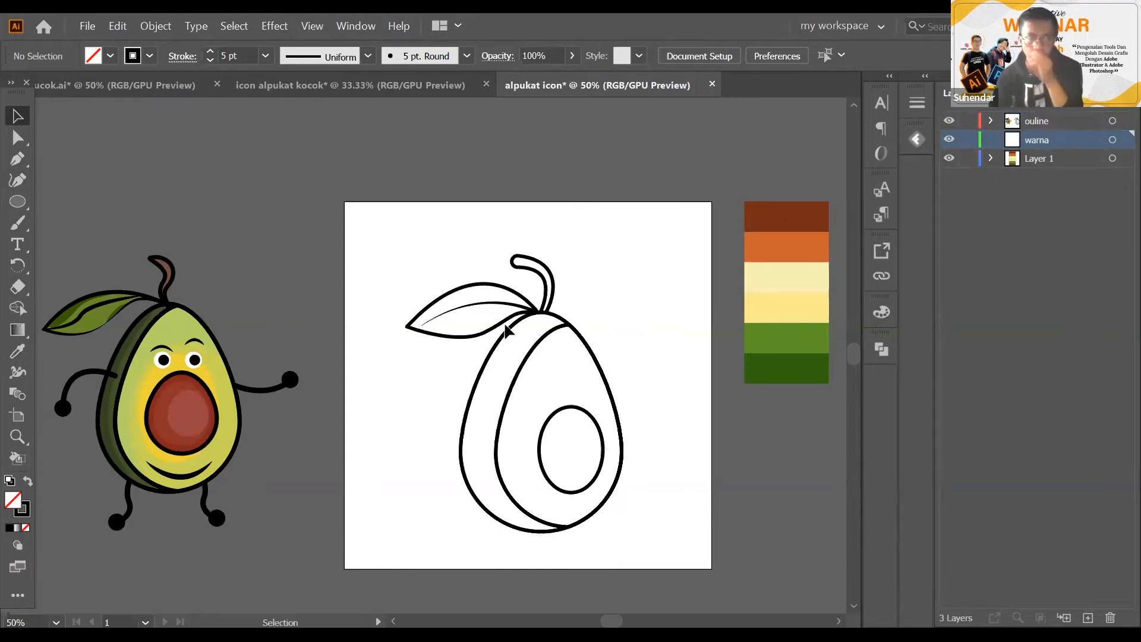
scroll(624, 315, down, 1)
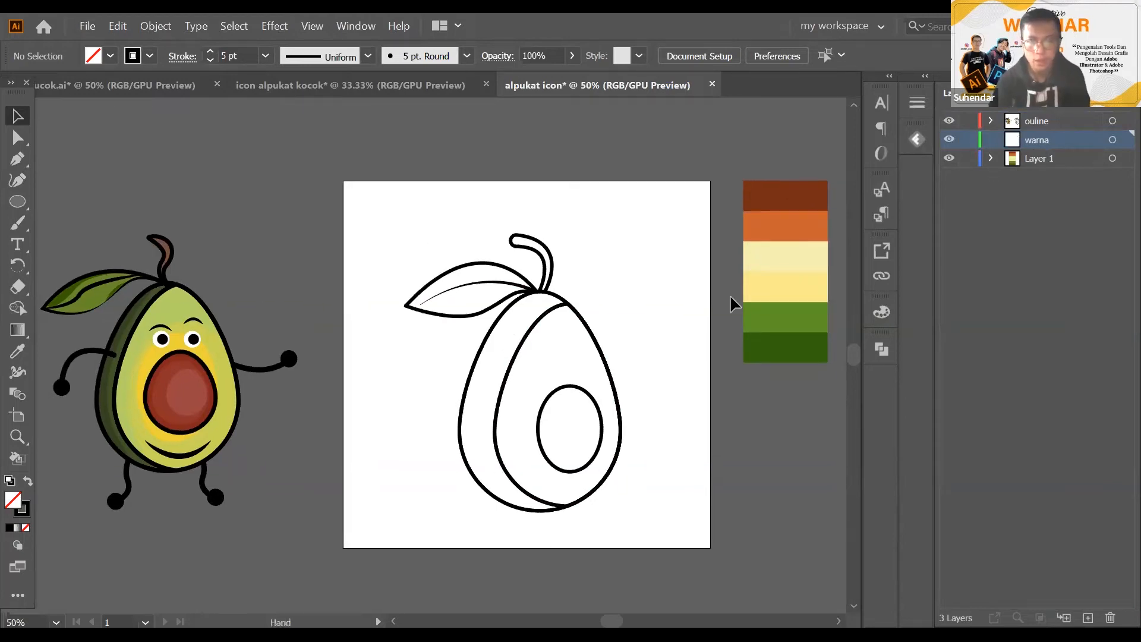
key(space)
drag(574, 377, 574, 374)
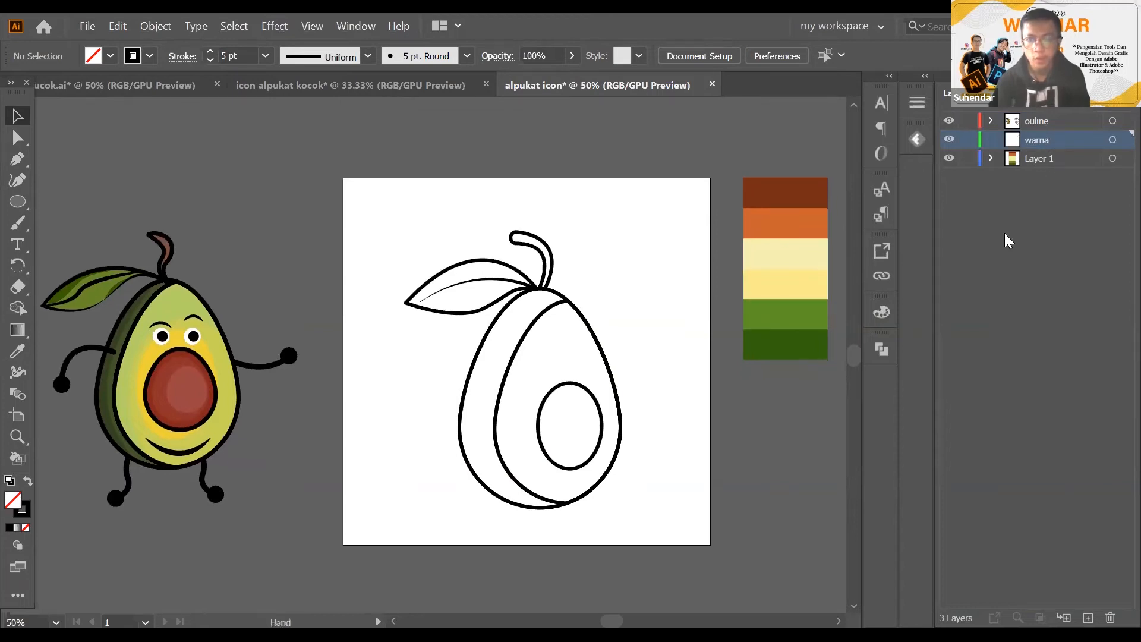
Duplicate the ouline layer directly beneath the original and hide the warna layer
click(1035, 121)
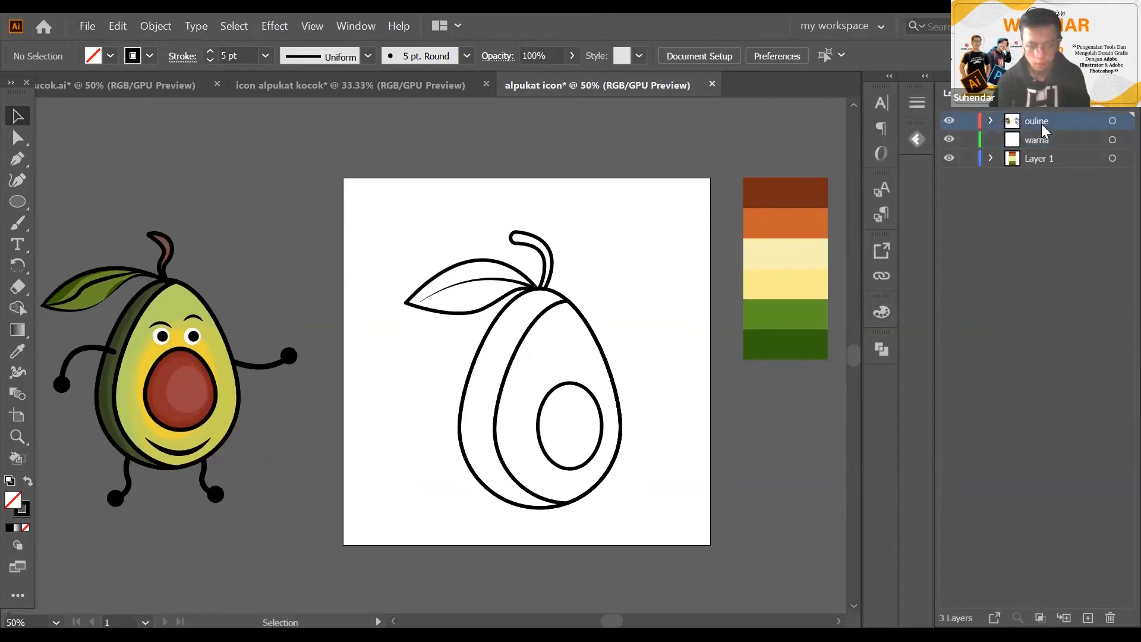
alt+click(1044, 121)
mouse_move(1044, 131)
mouse_down()
mouse_move(1042, 145)
mouse_move(1047, 136)
mouse_up()
click(1047, 158)
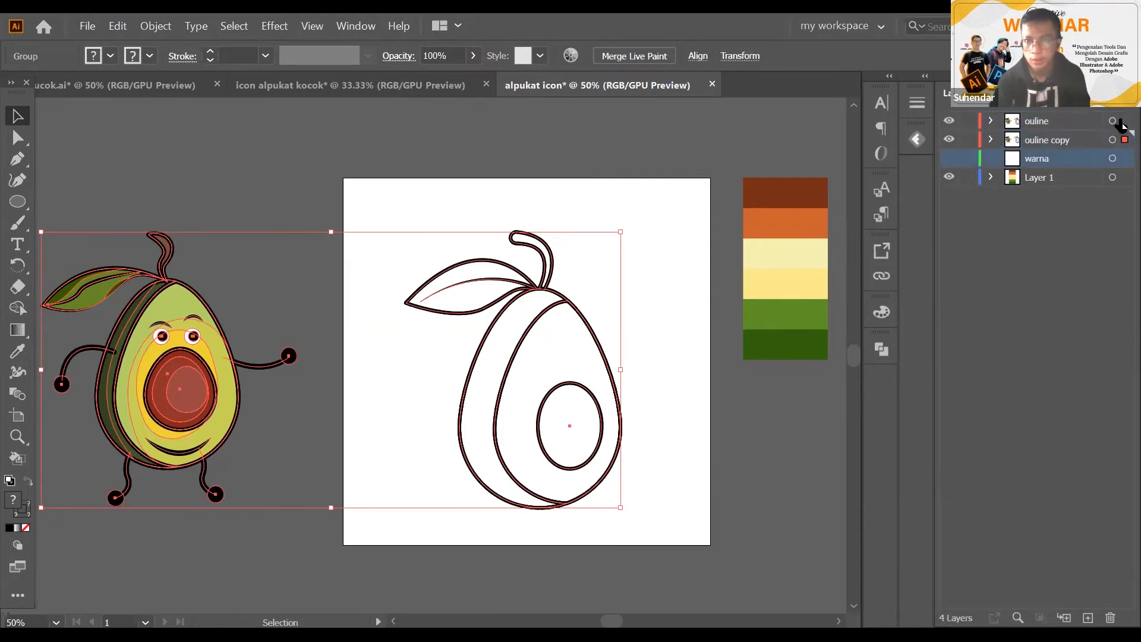
click(1039, 138)
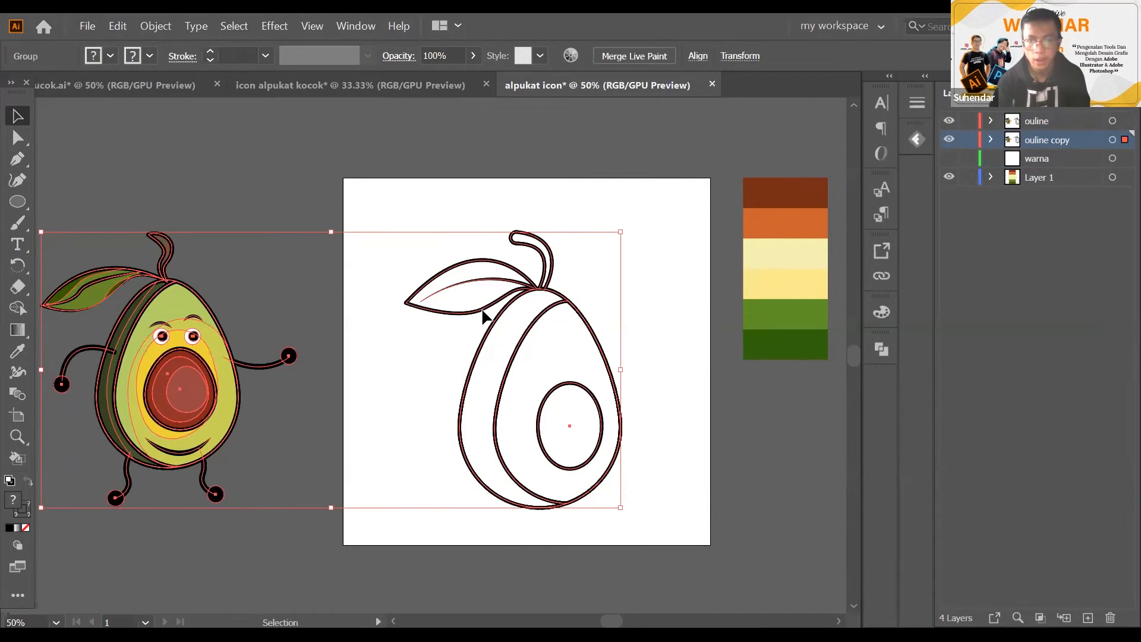
Move the ouline layer's copy of the coloured avocado character aside and delete it from that layer
click(158, 370)
drag(170, 350, 157, 234)
drag(156, 234, 151, 231)
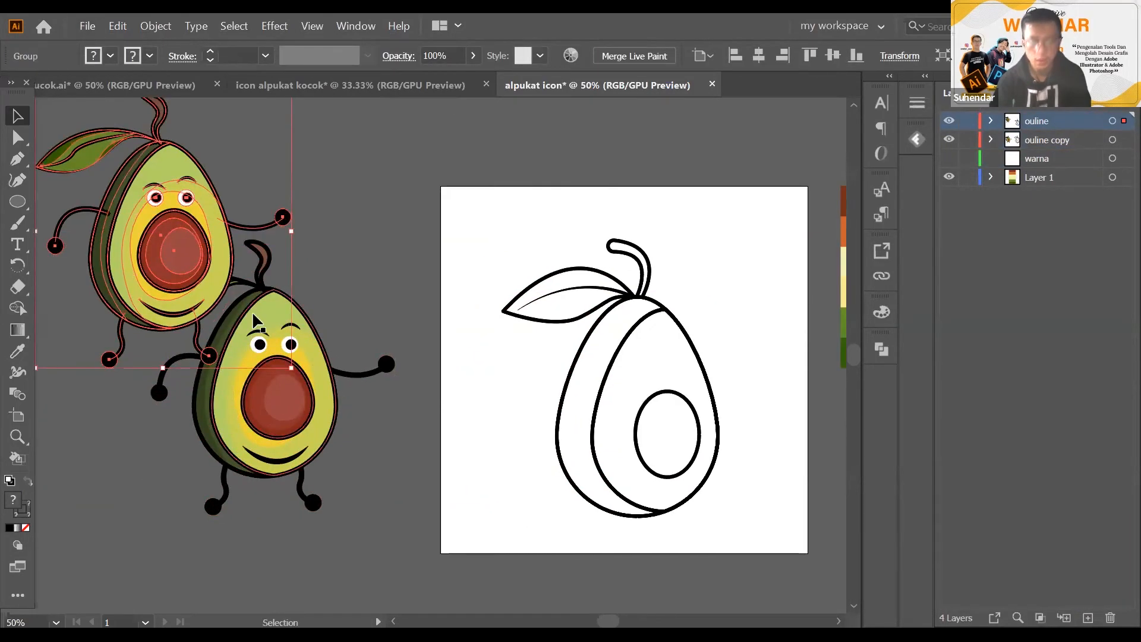
key(Delete)
drag(634, 385, 583, 338)
scroll(580, 333, up, 1)
drag(621, 390, 655, 344)
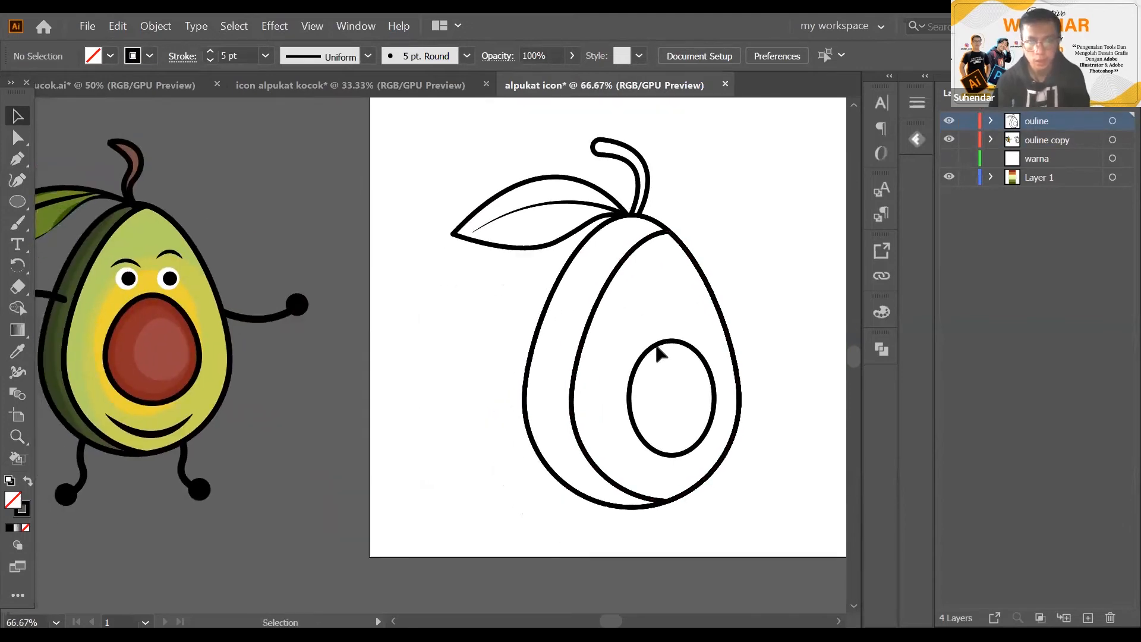
drag(482, 163, 470, 216)
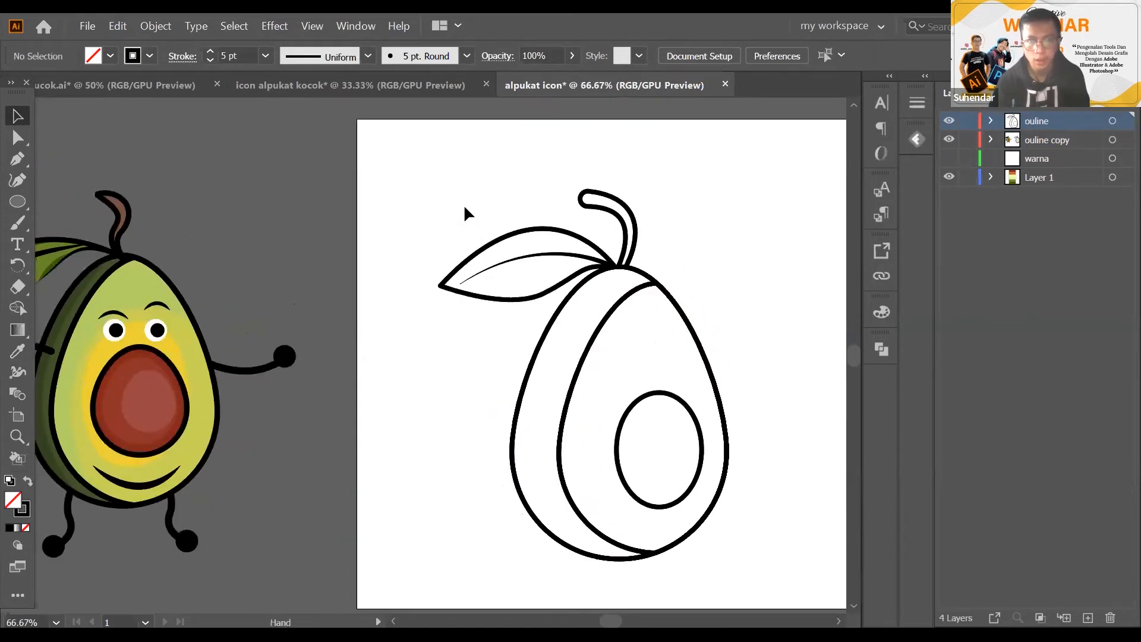
click(657, 394)
right_click(602, 290)
click(642, 424)
click(752, 251)
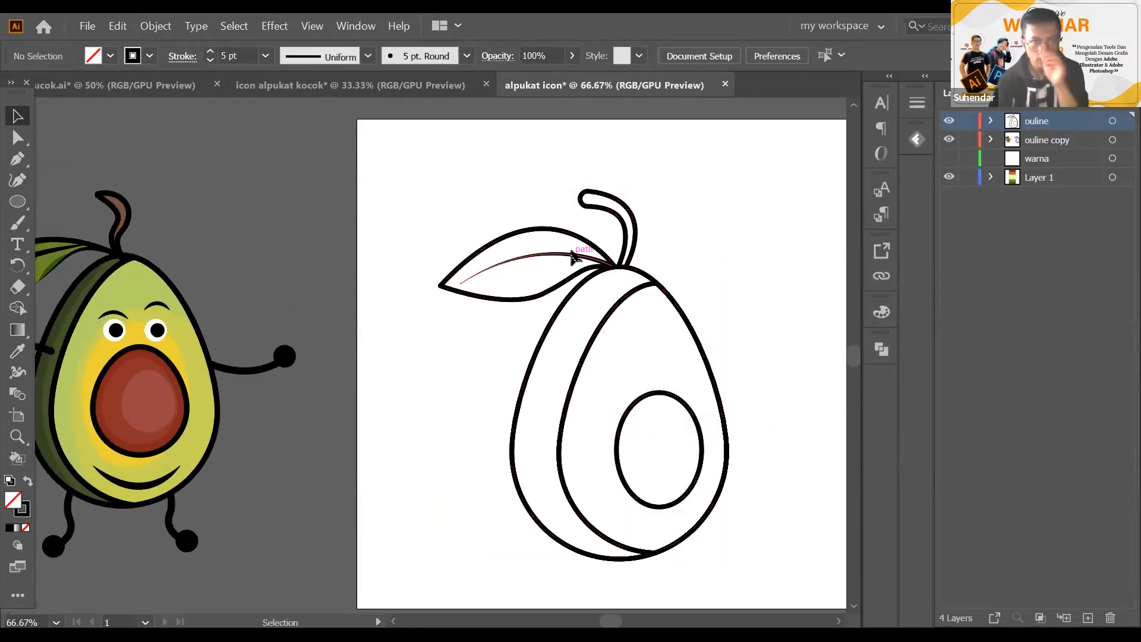
Remove the stroke from the leaf outline on the ouline layer
click(585, 239)
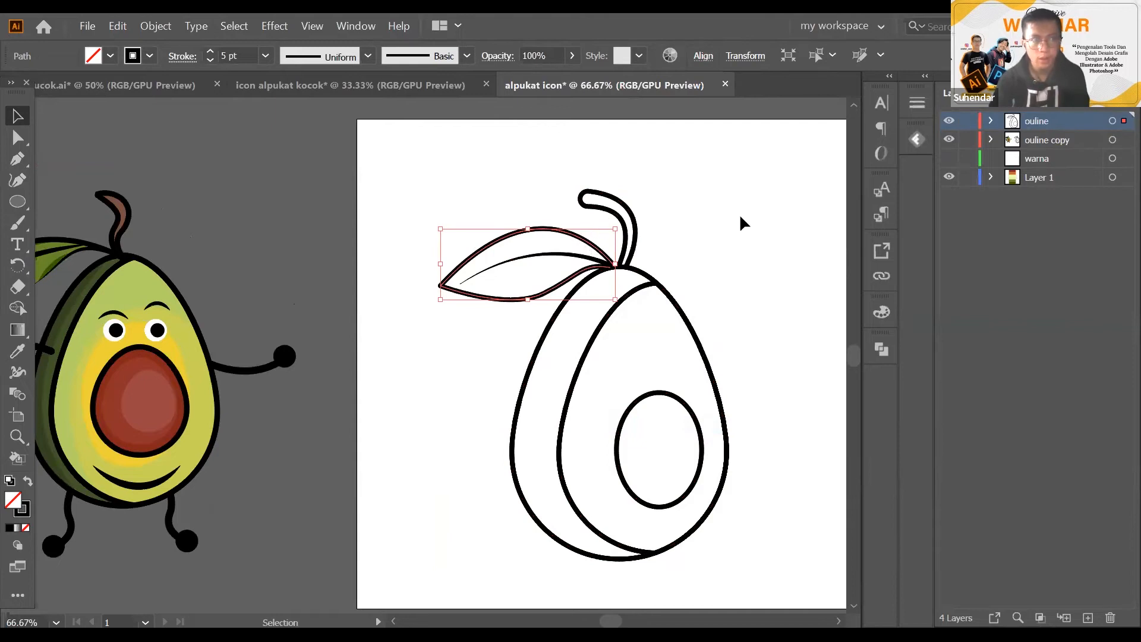
click(27, 512)
click(829, 305)
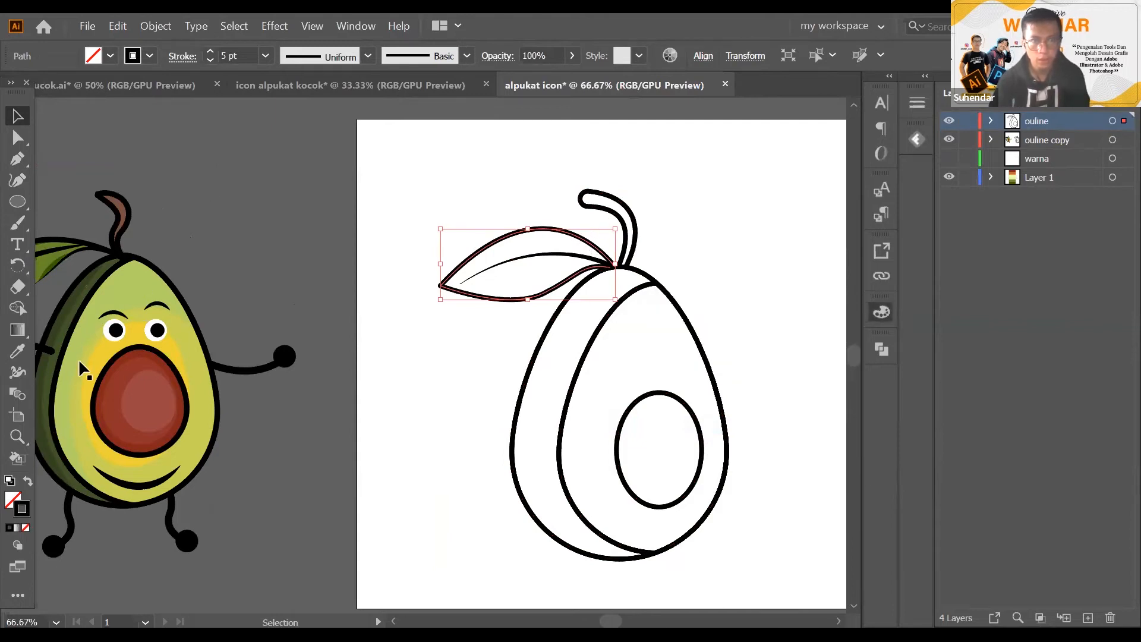
click(26, 526)
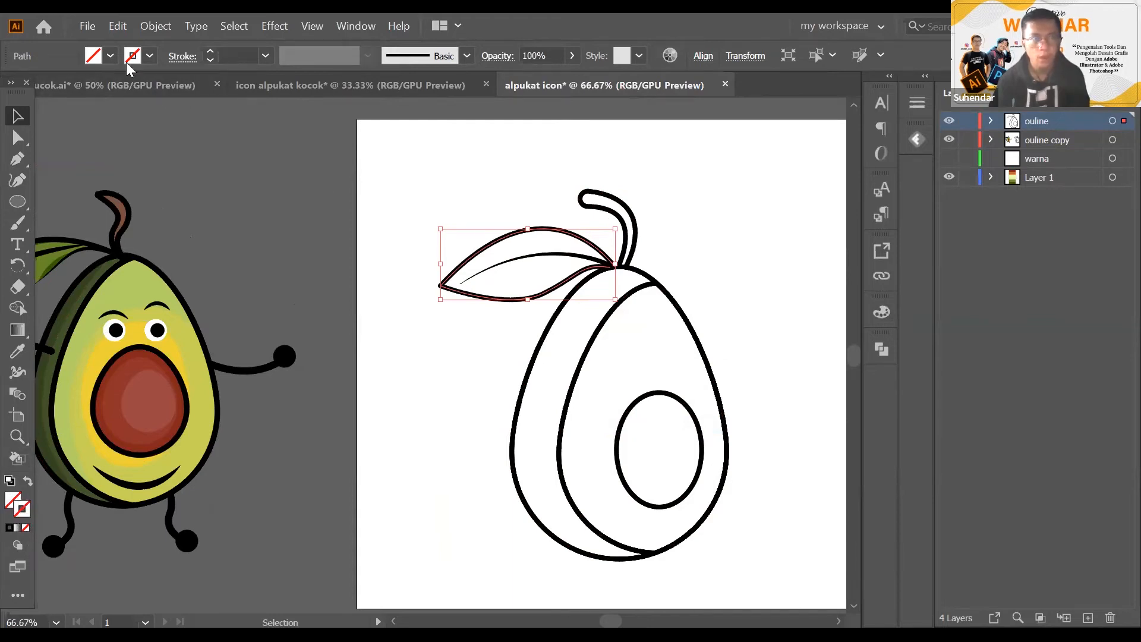
Fill the leaf with the dark green palette swatch using the Eyedropper, and deselect it
click(17, 351)
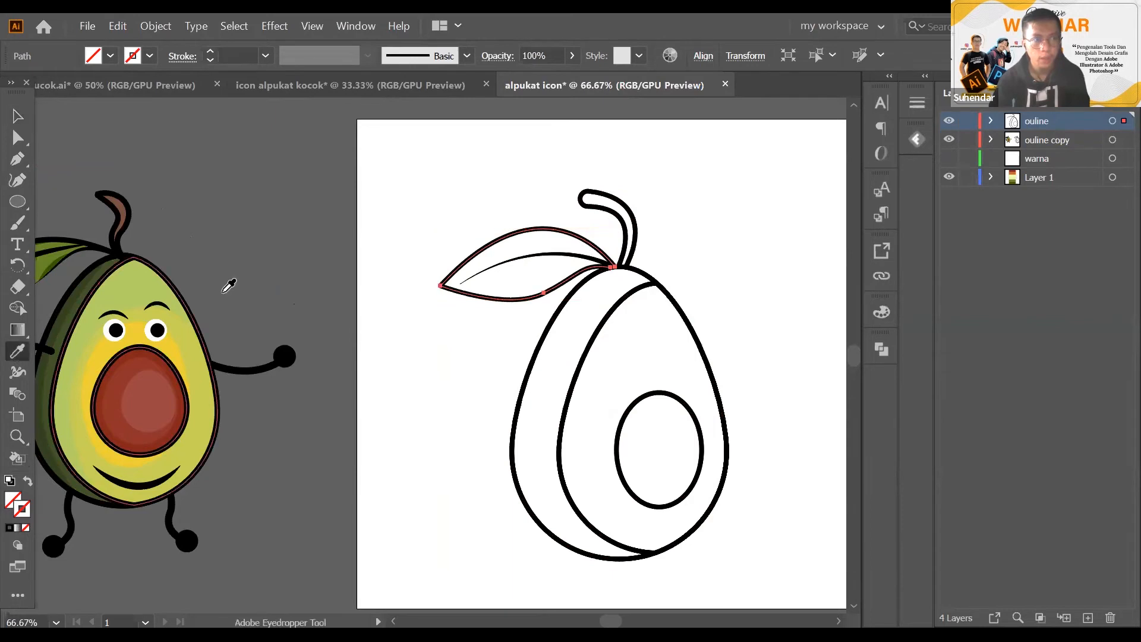
scroll(227, 261, down, 2)
scroll(459, 288, up, 2)
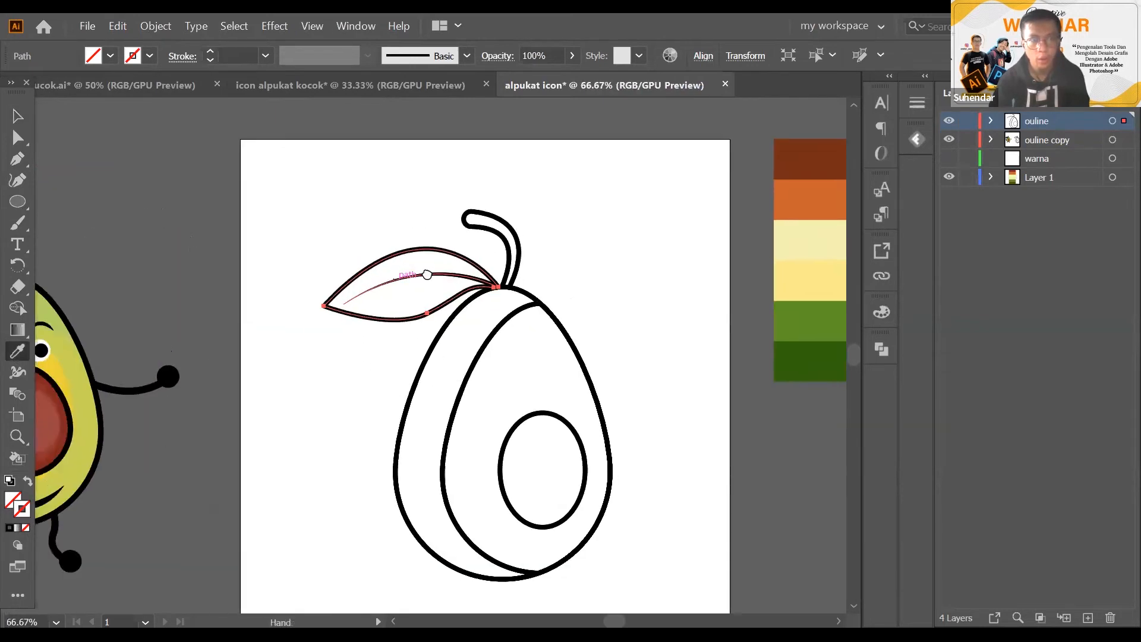
scroll(423, 285, down, 2)
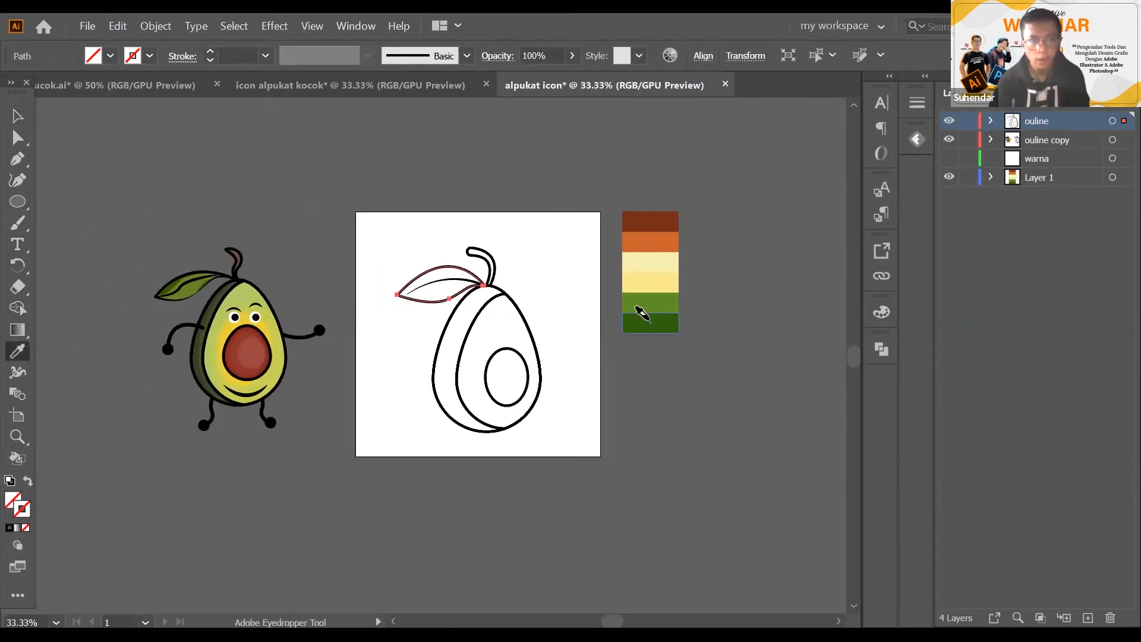
scroll(699, 308, up, 1)
click(686, 317)
key(v)
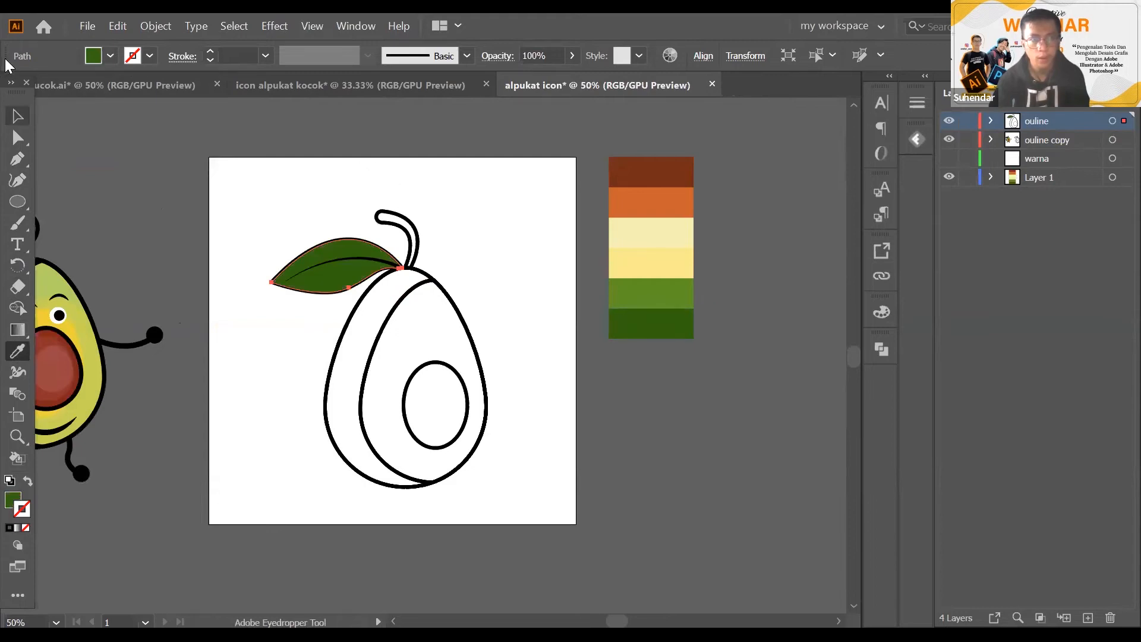
scroll(275, 337, up, 2)
click(319, 294)
scroll(306, 331, down, 2)
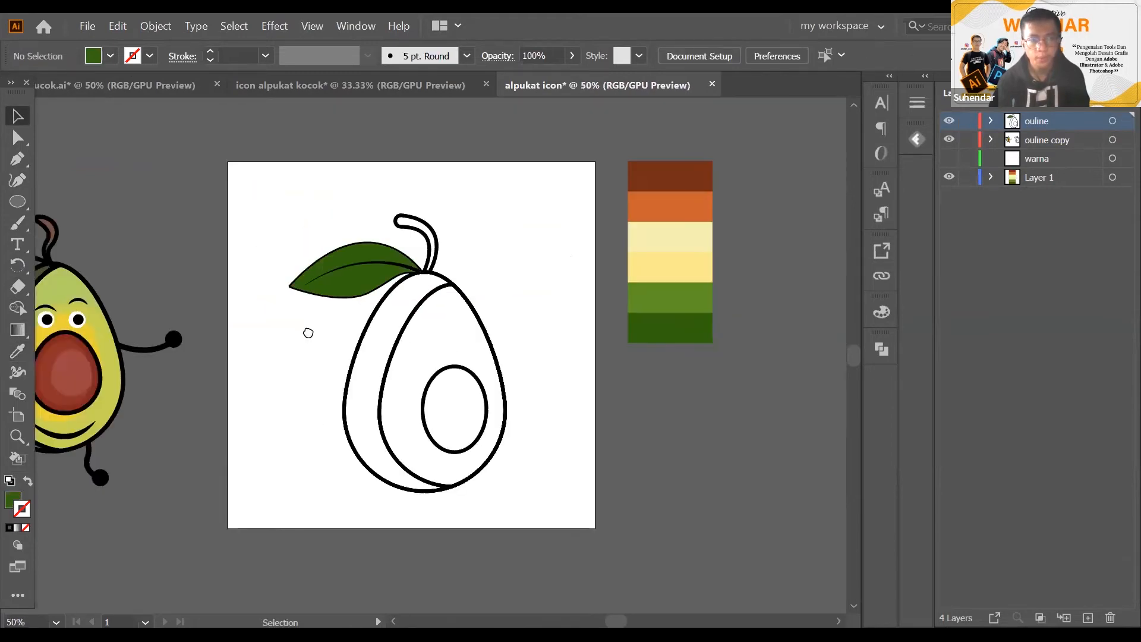
Fill the stem with the dark brown palette swatch using the Eyedropper, without a stroke, and deselect it
click(459, 229)
drag(401, 227, 497, 220)
scroll(482, 244, up, 1)
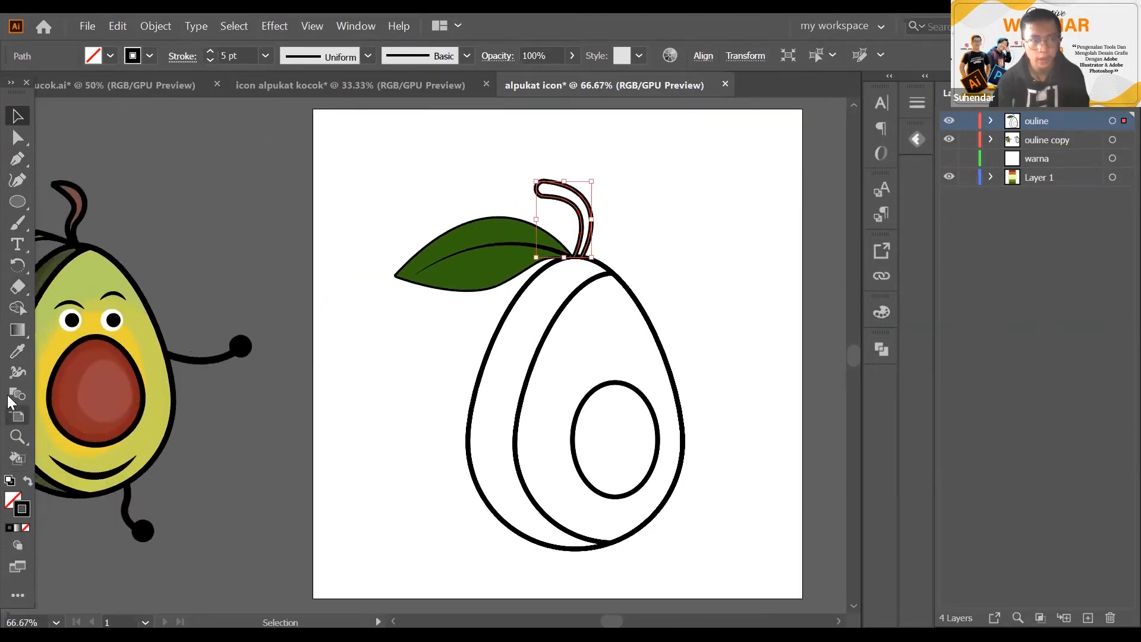
click(17, 352)
scroll(476, 298, down, 2)
drag(587, 291, 558, 301)
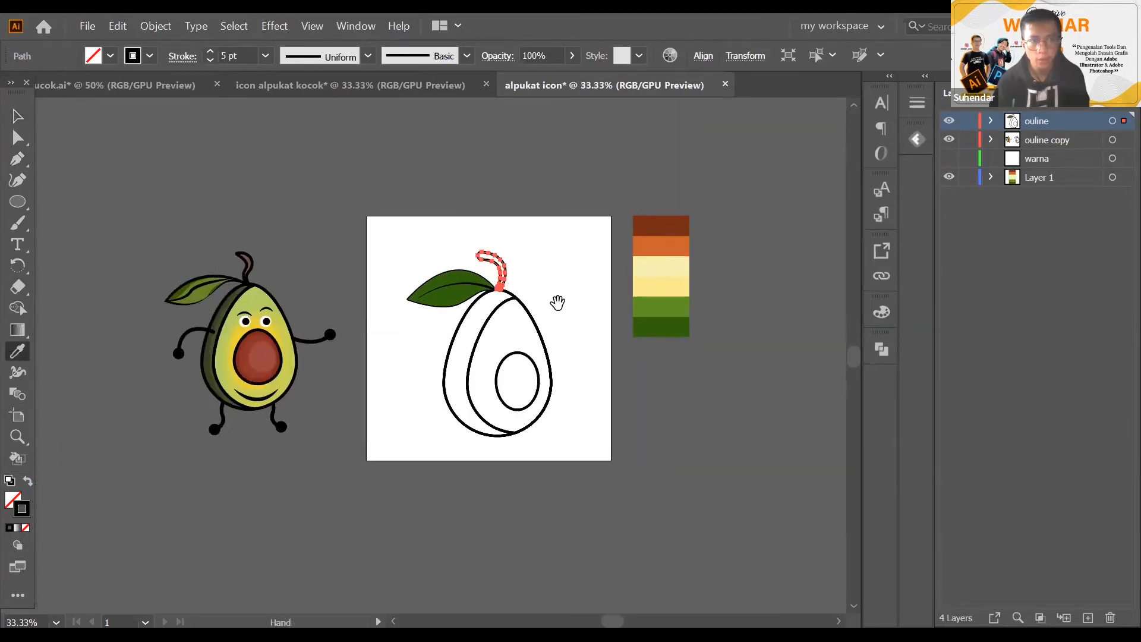
click(672, 229)
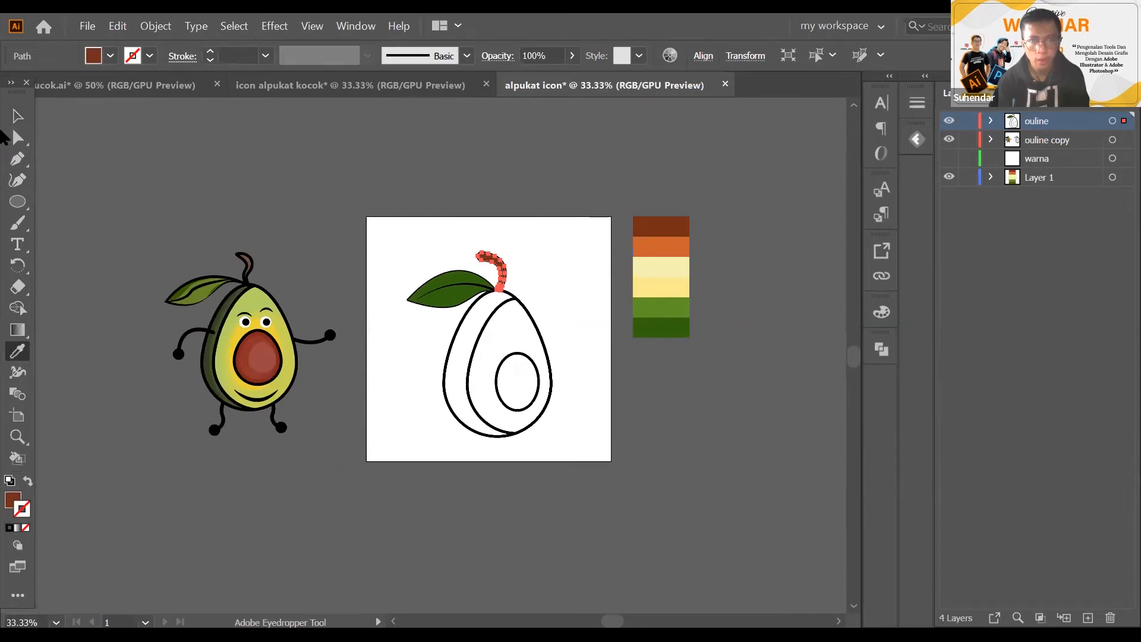
key(v)
scroll(537, 277, up, 1)
click(587, 262)
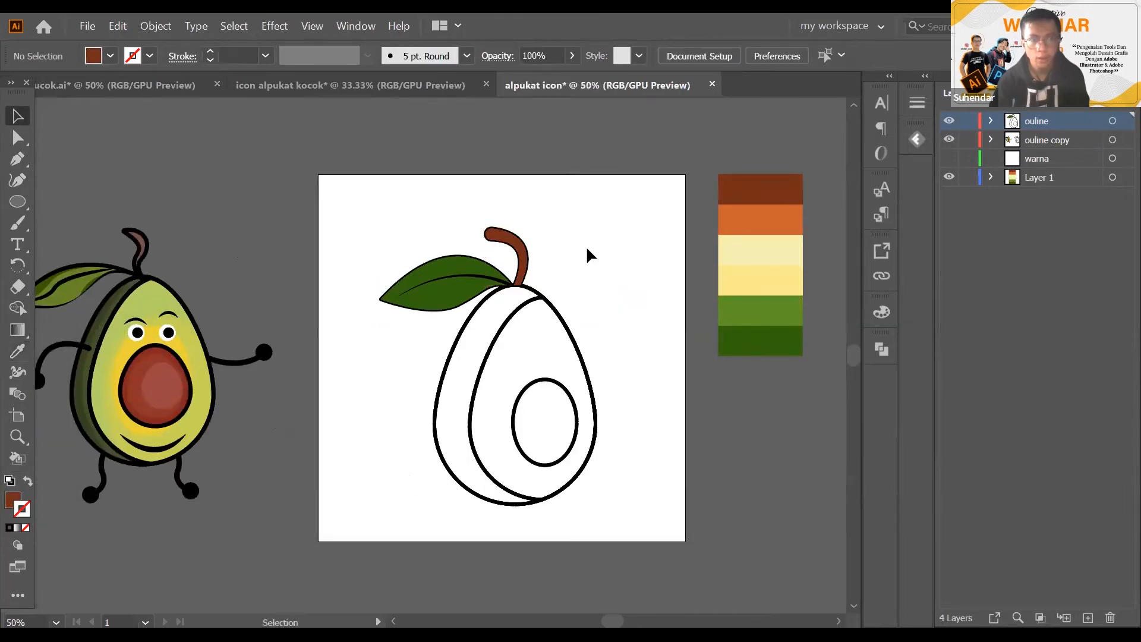
Fill the avocado's outer body with the medium green palette swatch using the Eyedropper, and deselect it
scroll(588, 252, up, 2)
scroll(540, 218, down, 2)
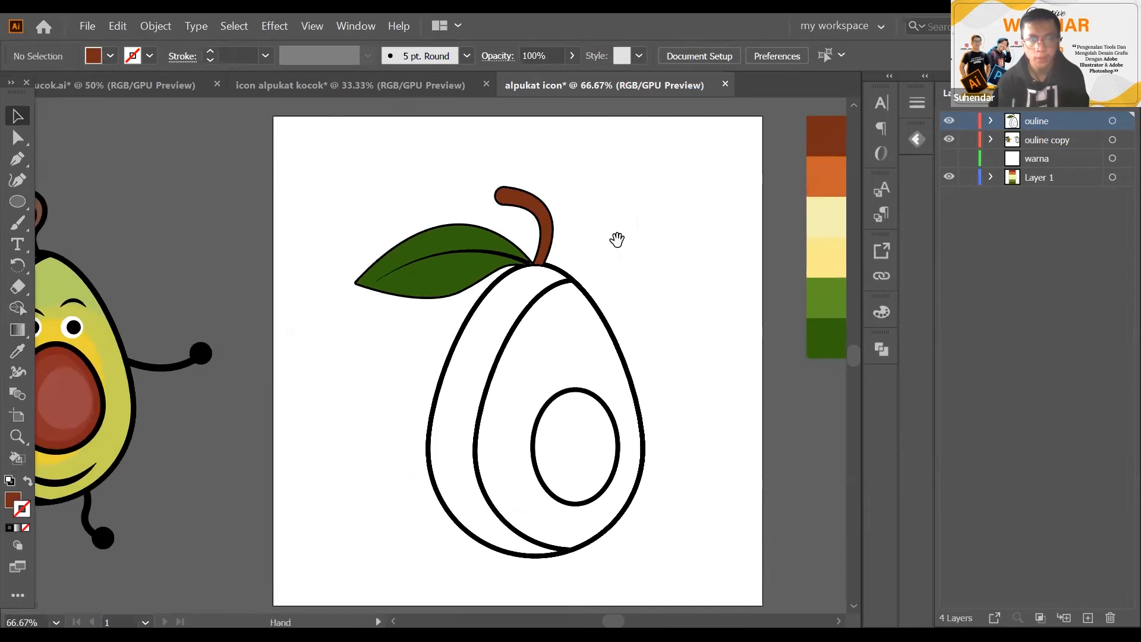
drag(617, 239, 632, 205)
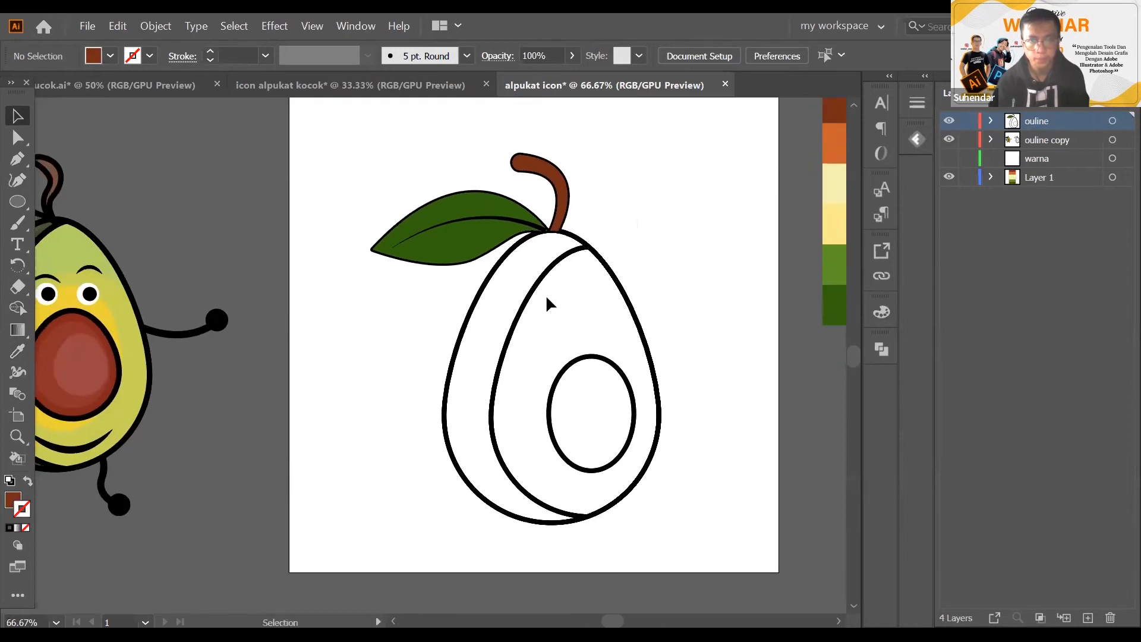
click(618, 289)
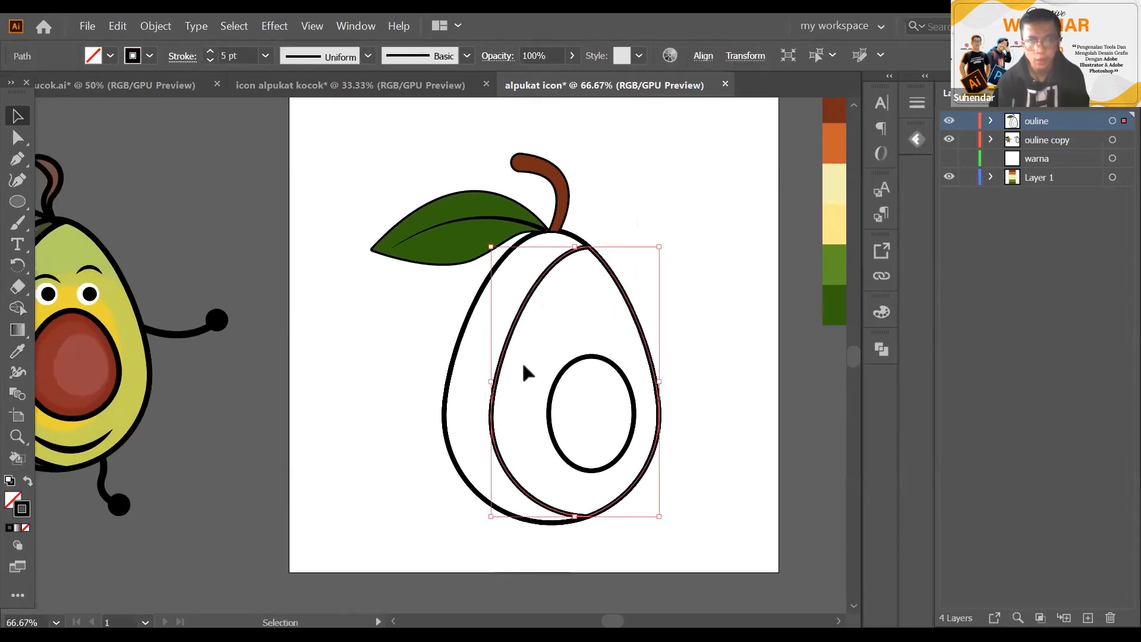
click(444, 414)
scroll(416, 372, down, 2)
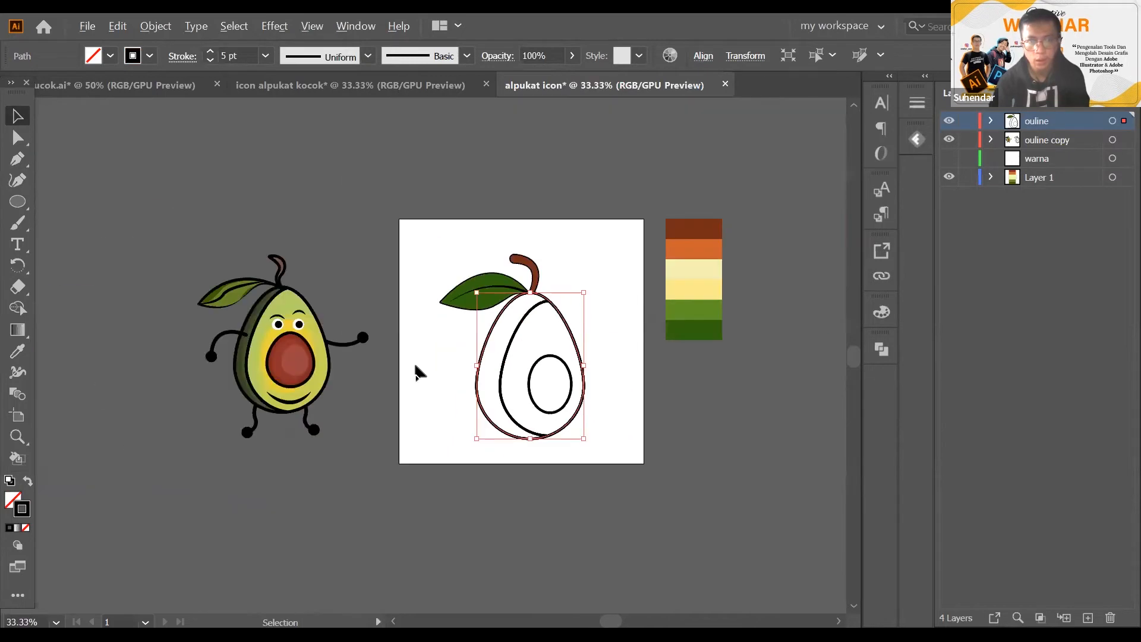
click(15, 354)
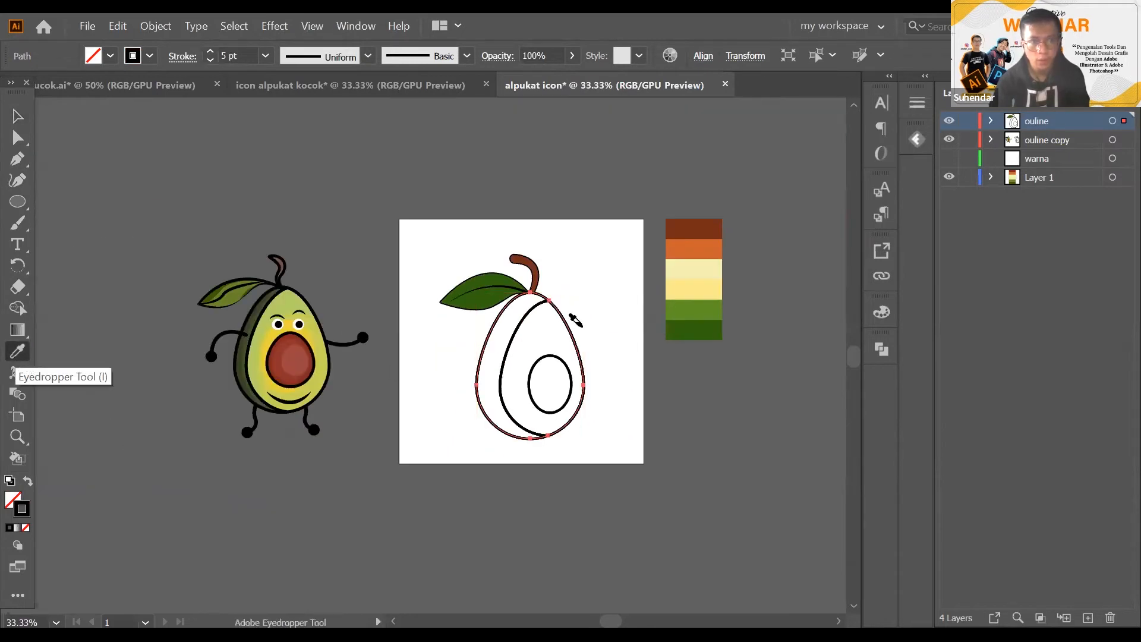
scroll(579, 324, up, 1)
drag(711, 346, 703, 324)
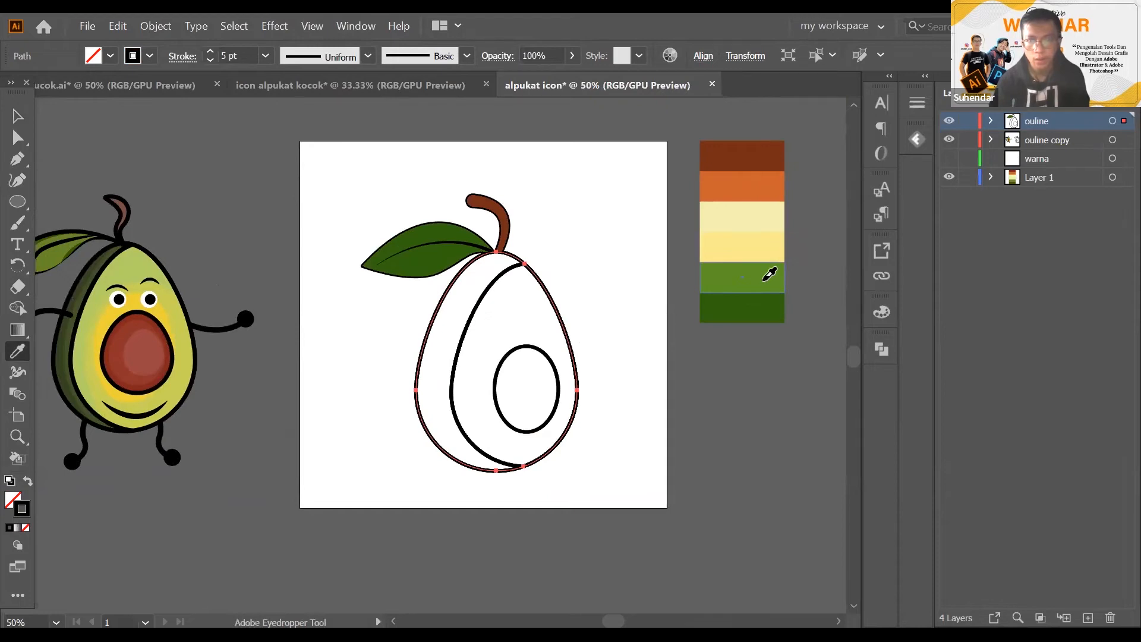
click(770, 275)
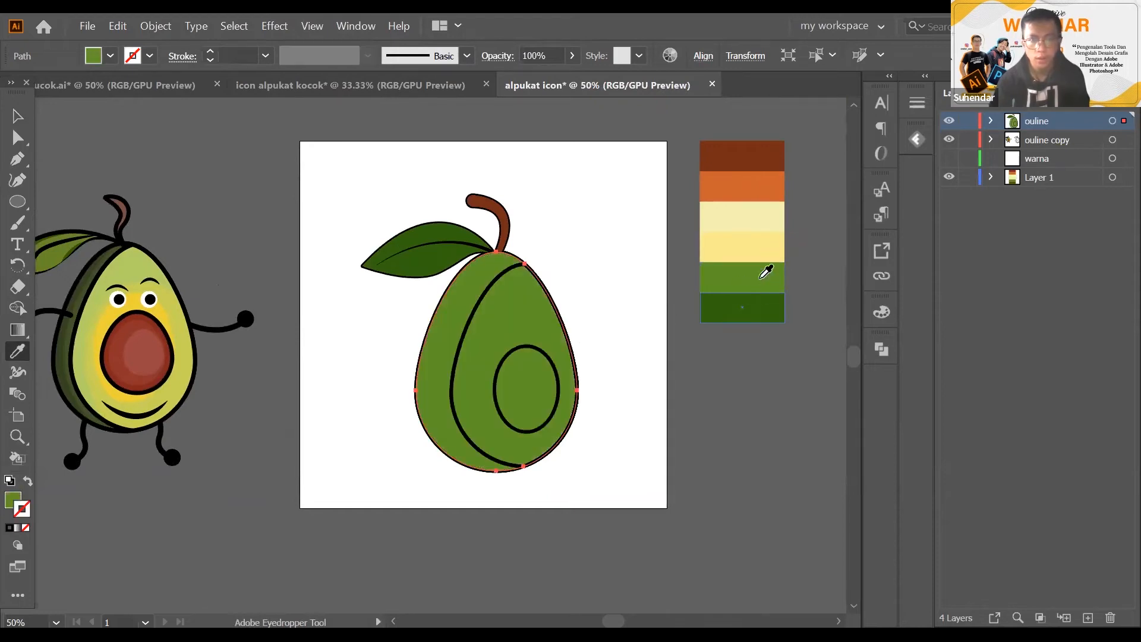
click(17, 116)
click(170, 155)
Start a Pen path at the top corner of the avocado's inner cut face outline
scroll(524, 325, up, 2)
drag(524, 325, 543, 377)
scroll(401, 380, down, 2)
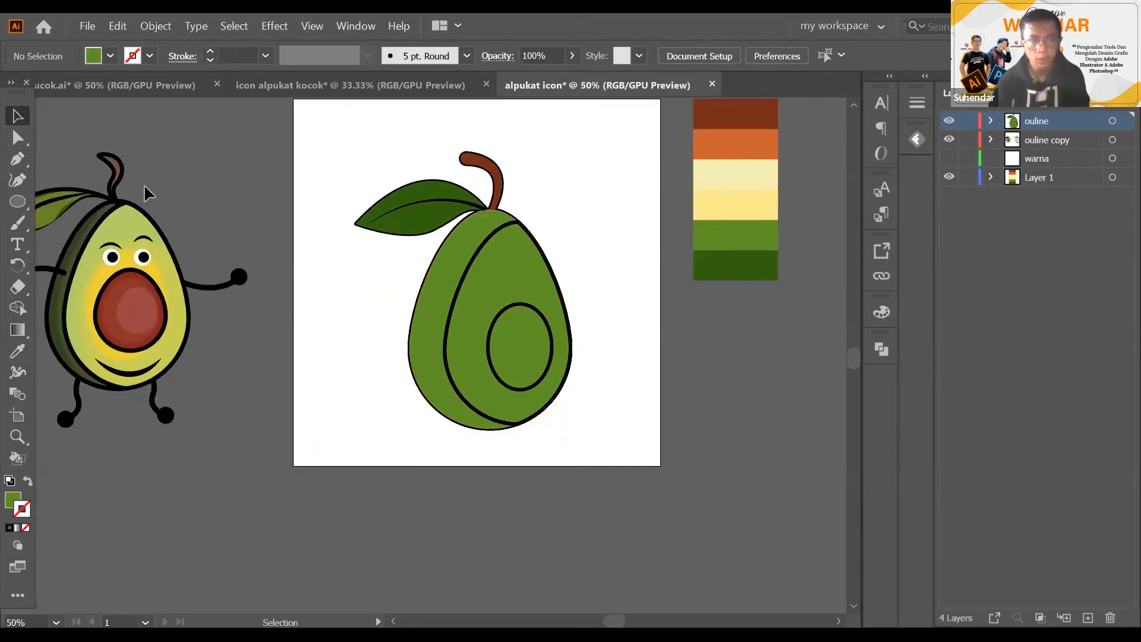
click(17, 158)
scroll(534, 235, up, 4)
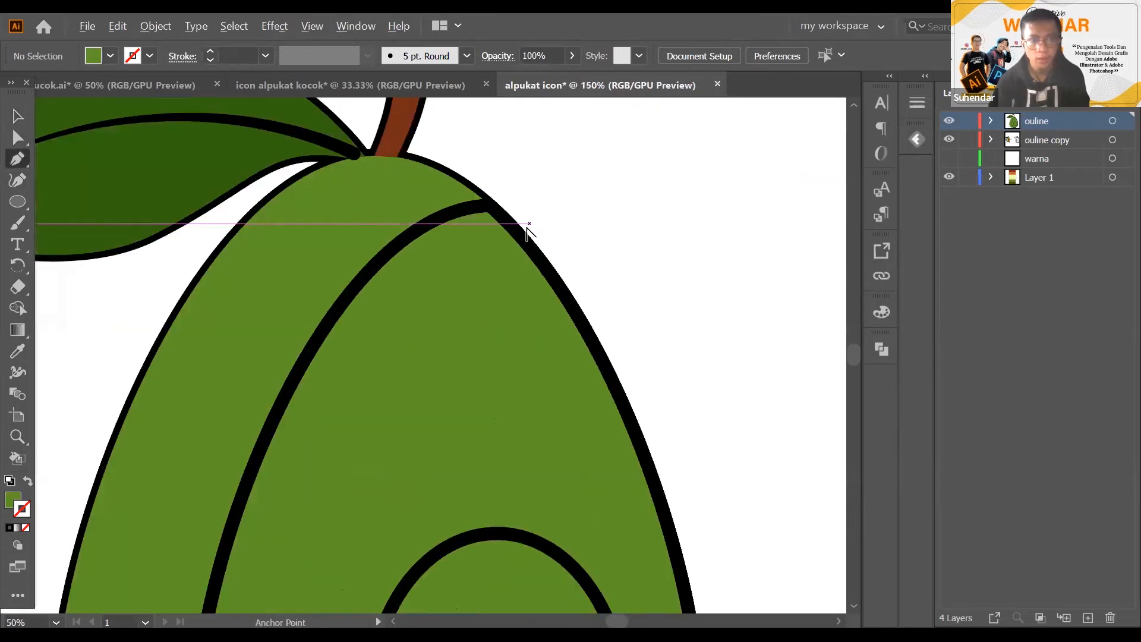
drag(523, 230, 510, 204)
scroll(502, 185, up, 1)
scroll(499, 187, down, 2)
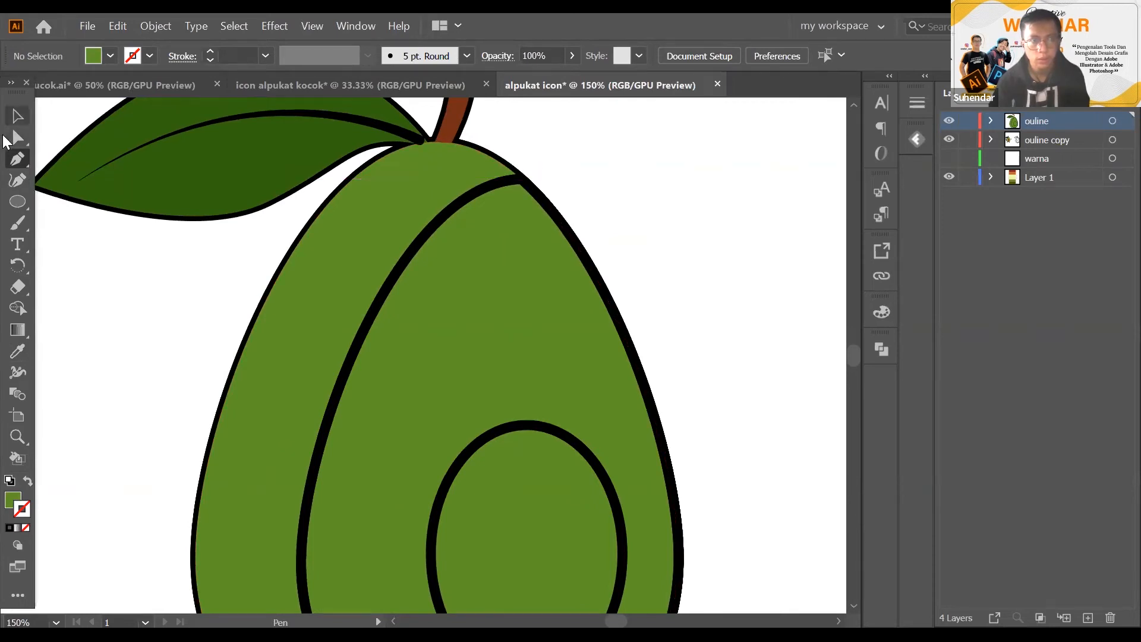
click(519, 180)
Trace the left edge of the inner cut face down to its bottom corner with curved Pen segments
key(space)
scroll(384, 379, down, 1)
drag(364, 468, 397, 304)
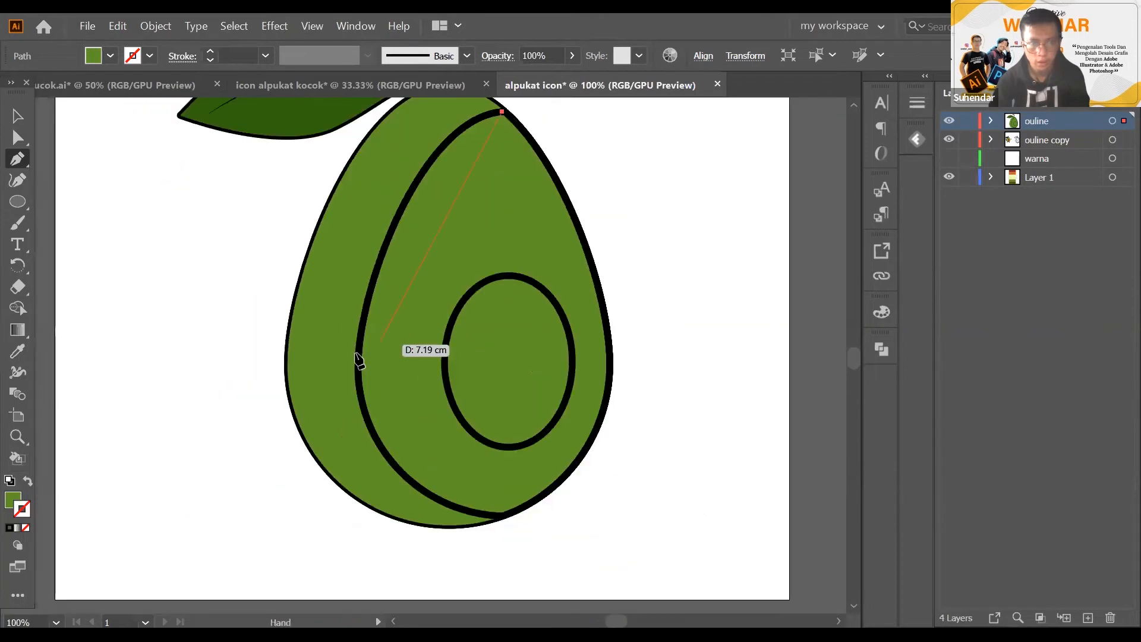
drag(358, 354, 363, 425)
drag(351, 478, 315, 590)
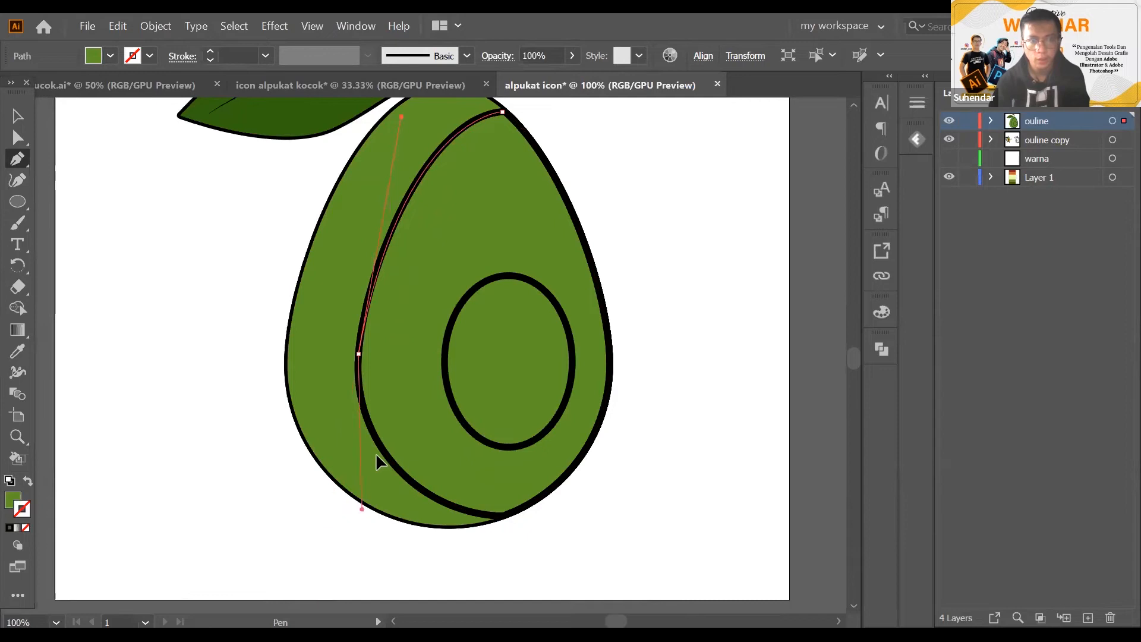
click(361, 397)
drag(499, 516, 631, 528)
click(501, 517)
Curve the Pen path from the bottom corner up to the lower part of the avocado's right edge
scroll(582, 473, up, 2)
scroll(583, 474, right, 1)
drag(574, 453, 601, 343)
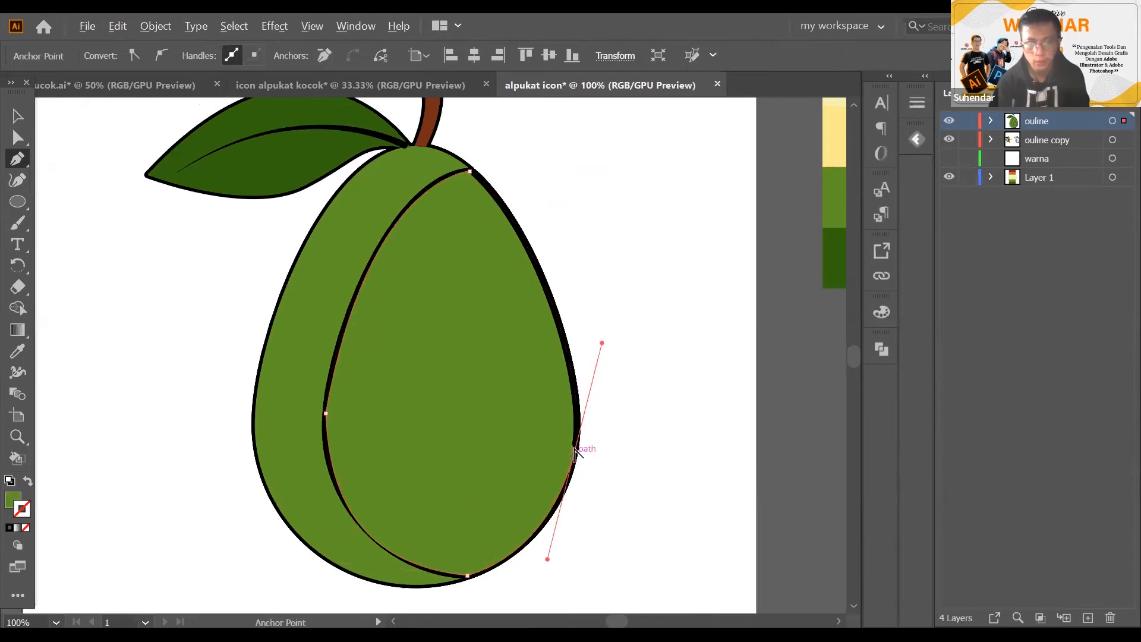
click(574, 452)
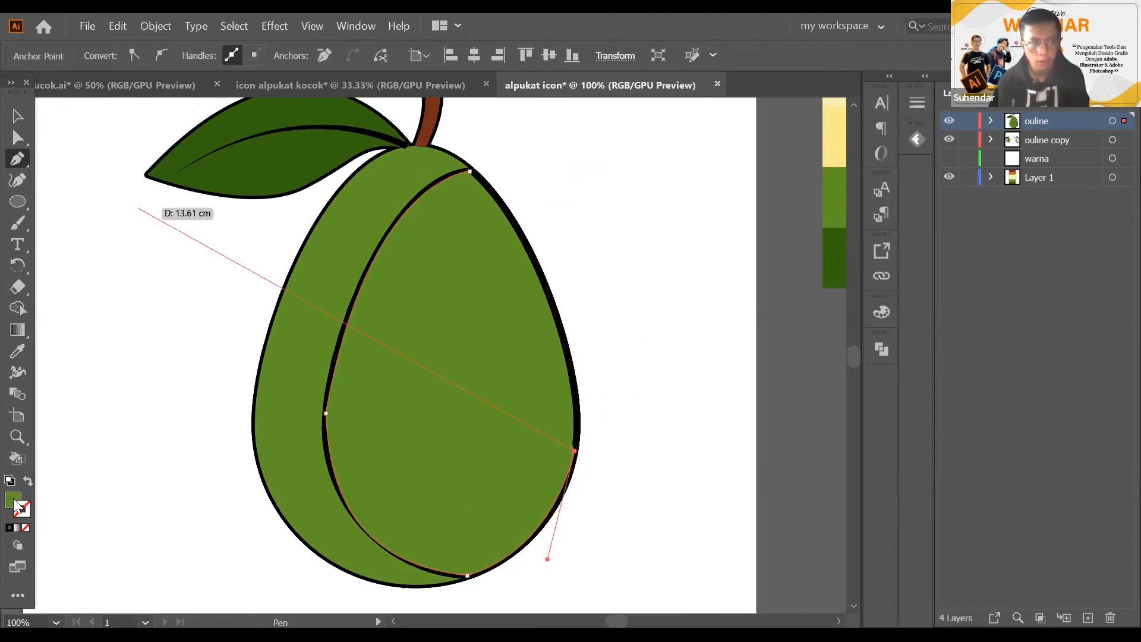
Remove the inner face path's fill and close it with curved Pen segments up the right edge to the top corner
click(13, 501)
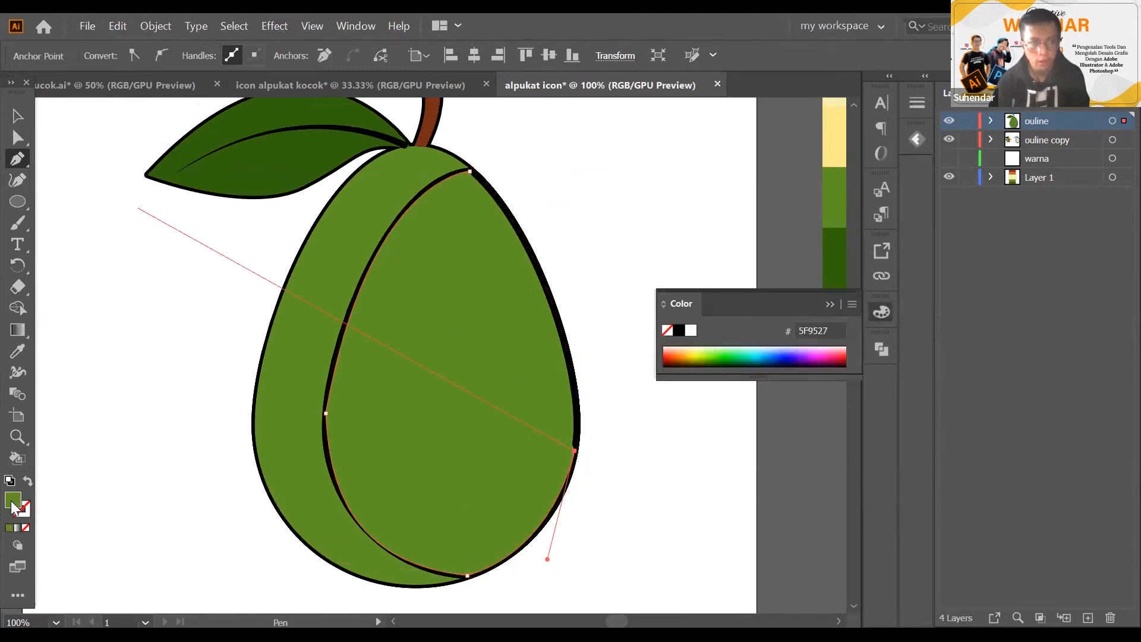
click(25, 527)
drag(531, 244, 535, 303)
drag(532, 362, 489, 273)
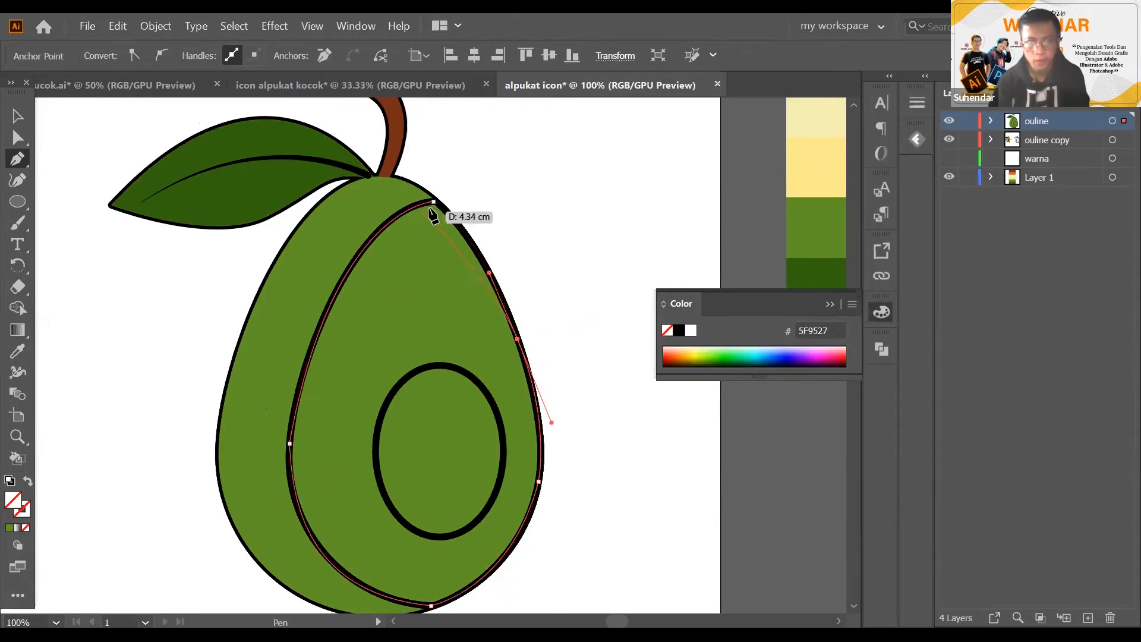
drag(434, 203, 406, 199)
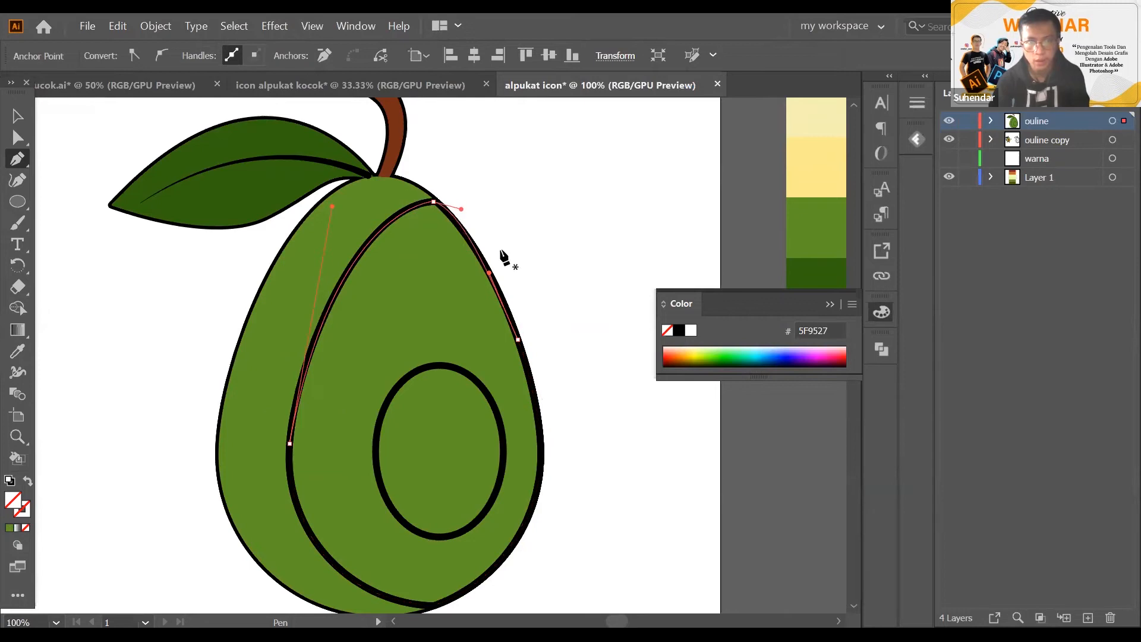
Fill the closed inner face path with the deeper yellow palette swatch using the Eyedropper
click(830, 304)
key(ctrl+minus)
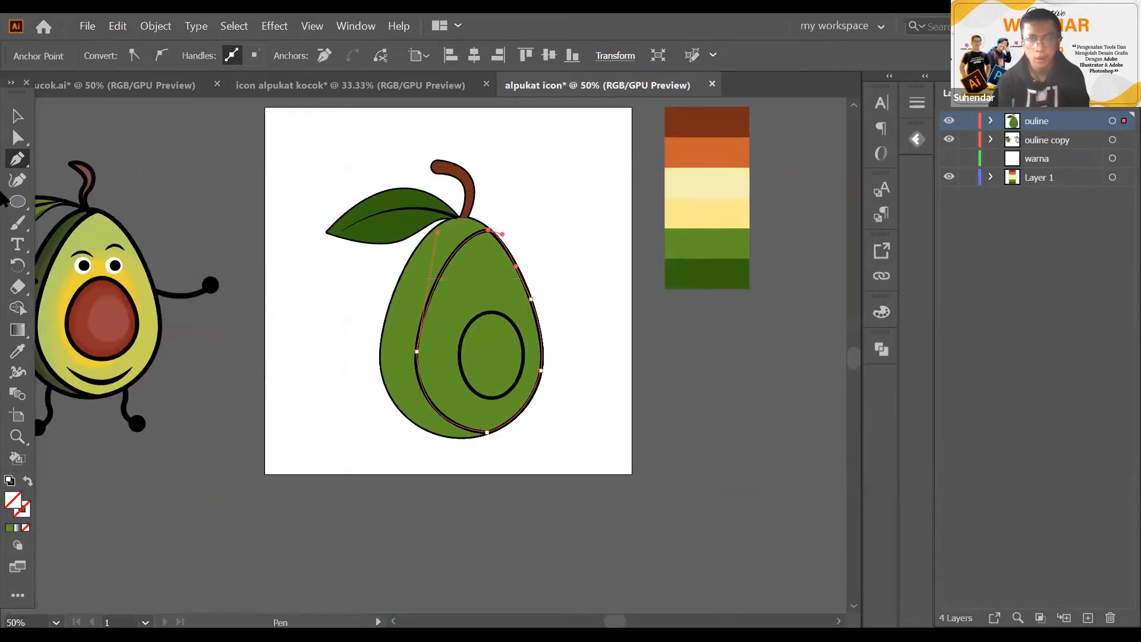
click(17, 351)
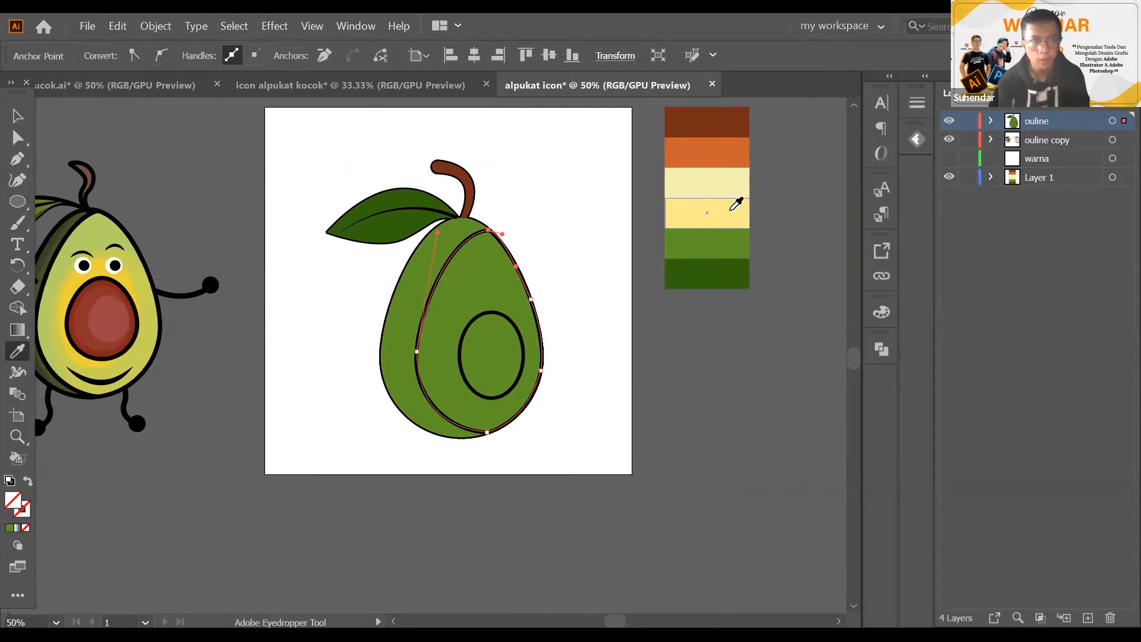
click(735, 205)
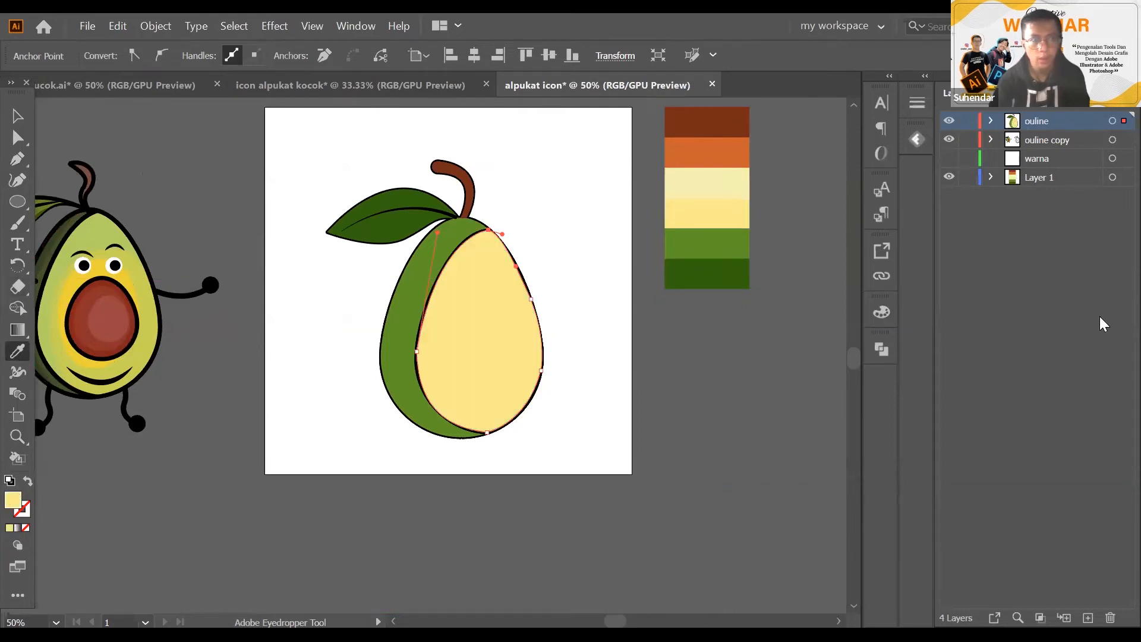
Send the yellow inner face and the green outer body behind the black outlines, and deselect them
click(17, 116)
key(ctrl+plus)
key(ctrl+plus)
key(ctrl+plus)
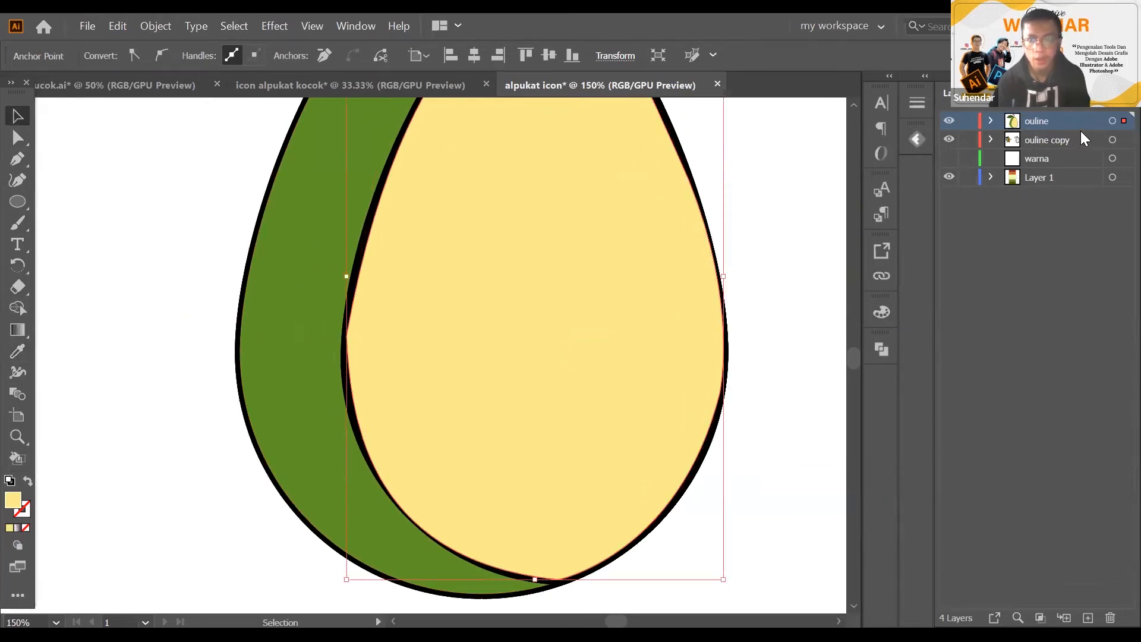
key(ctrl+minus)
key(ctrl+minus)
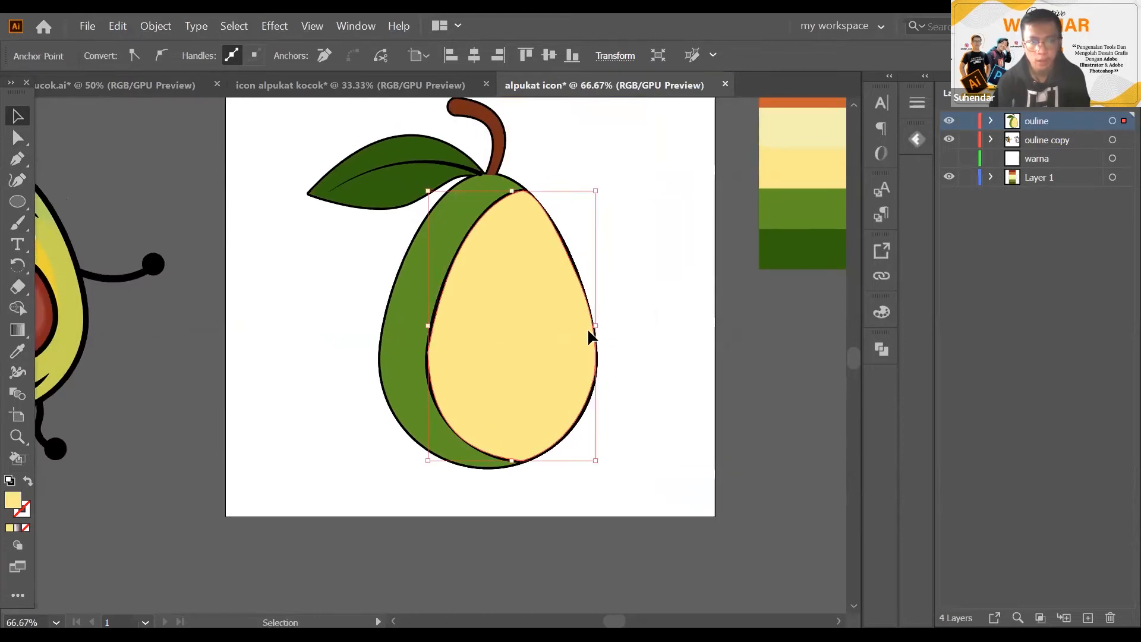
click(493, 305)
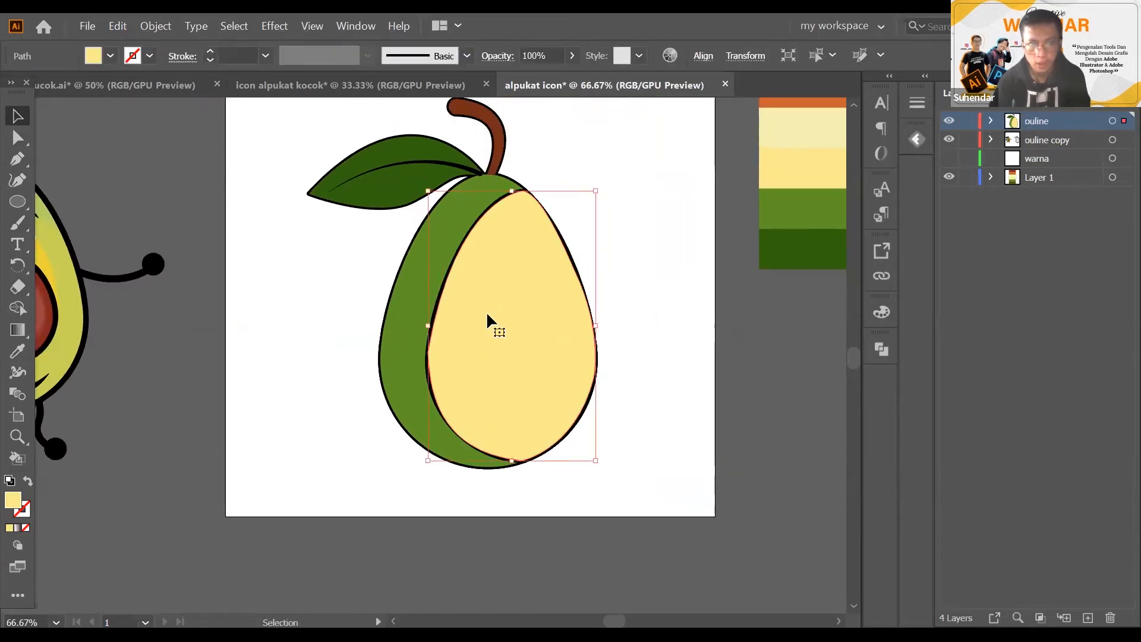
shift+click(406, 352)
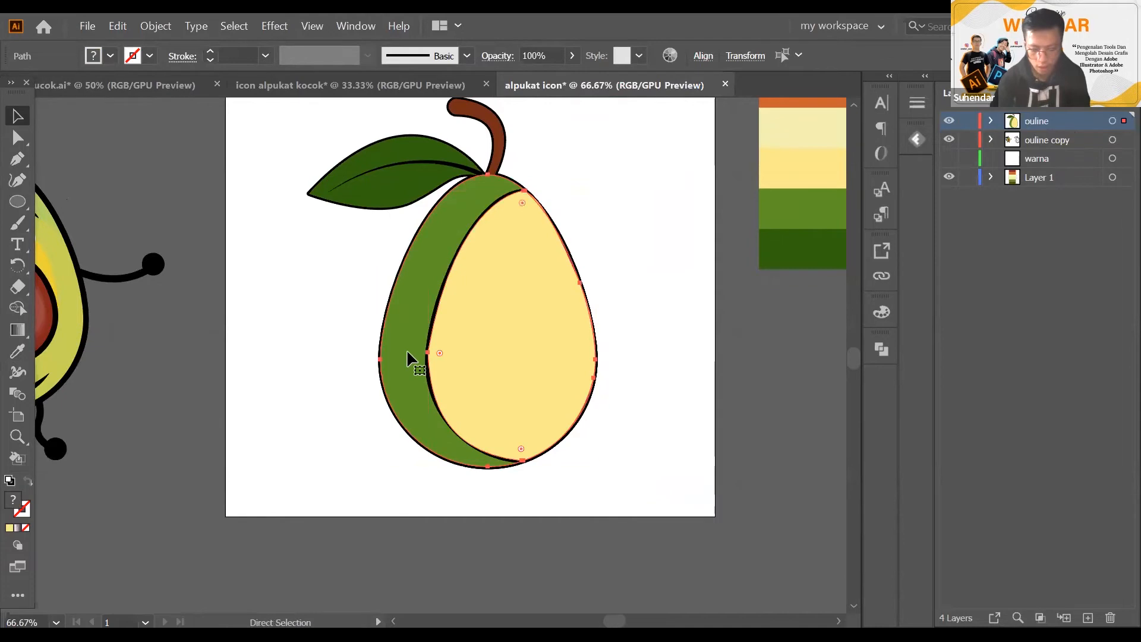
key(a)
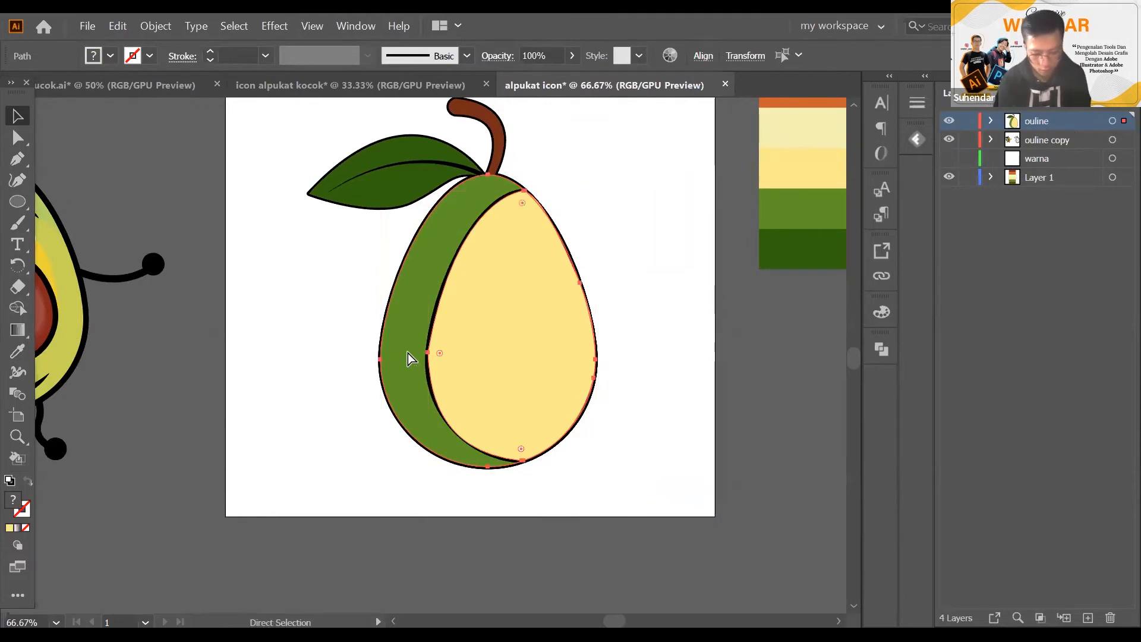
key(ctrl+shift+bracketleft)
key(v)
click(622, 277)
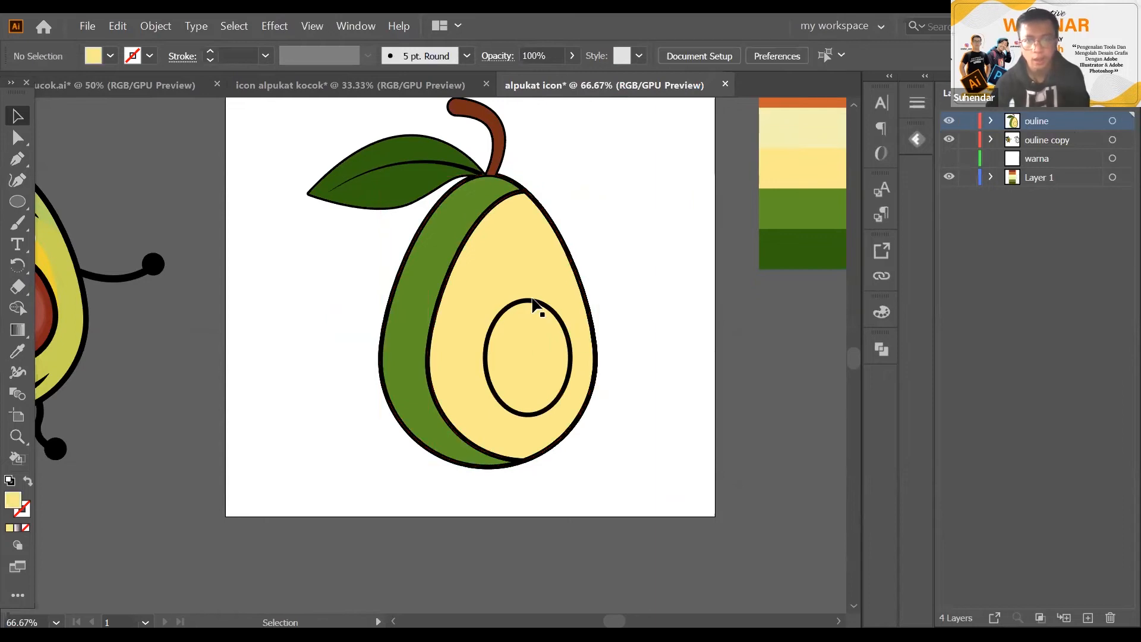
Examine how the yellow inner face fill meets its black outline around the upper part of the avocado
scroll(534, 300, up, 1)
drag(536, 322, 539, 345)
scroll(473, 192, up, 4)
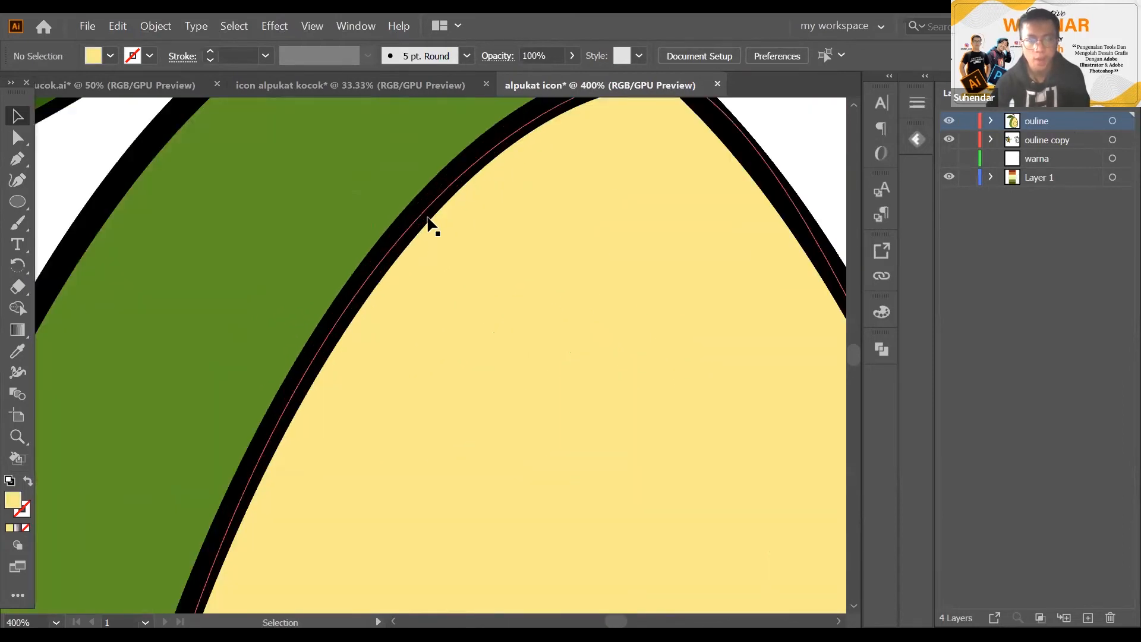
scroll(330, 355, down, 3)
drag(337, 369, 398, 313)
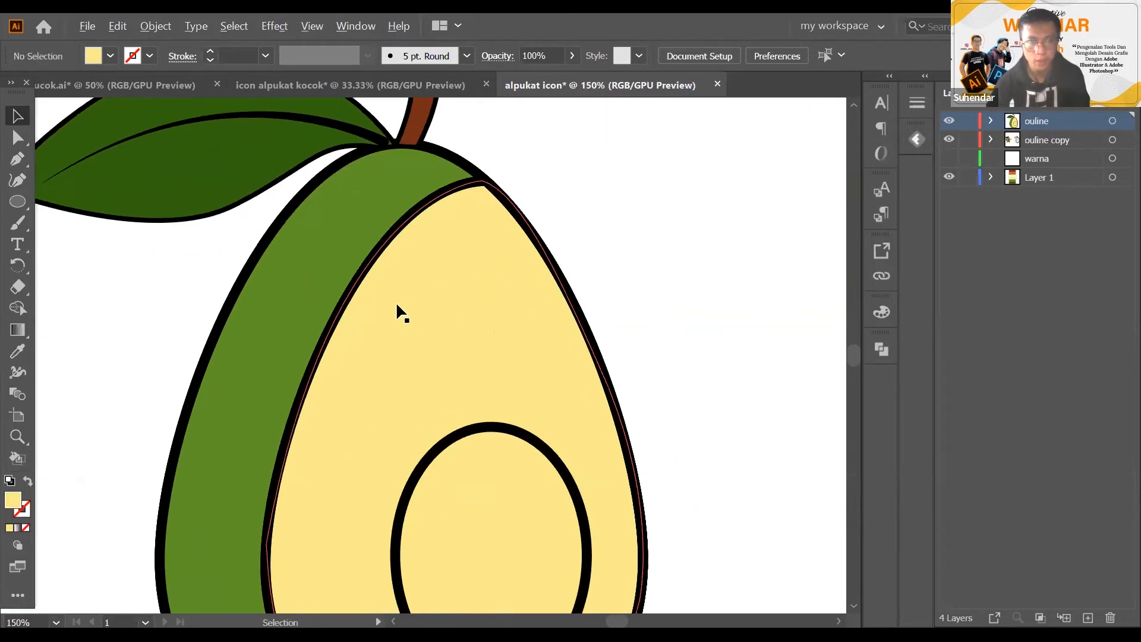
scroll(409, 303, down, 1)
scroll(609, 265, down, 1)
drag(609, 265, 688, 284)
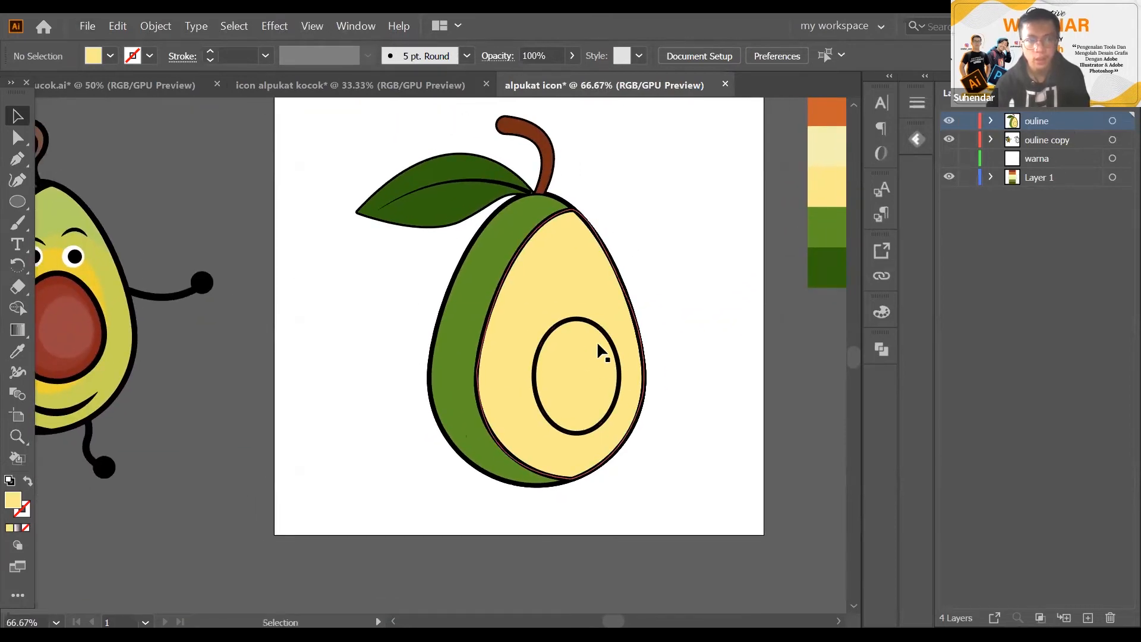
Apply the dark brown palette swatch to the seed ellipse with the Eyedropper
click(598, 336)
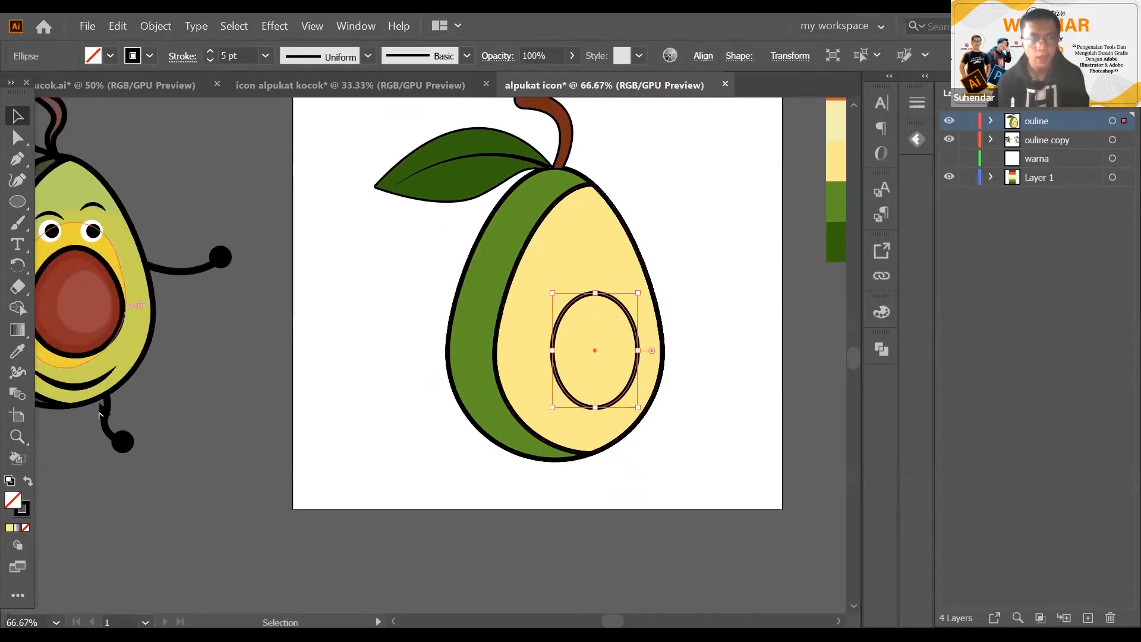
click(18, 352)
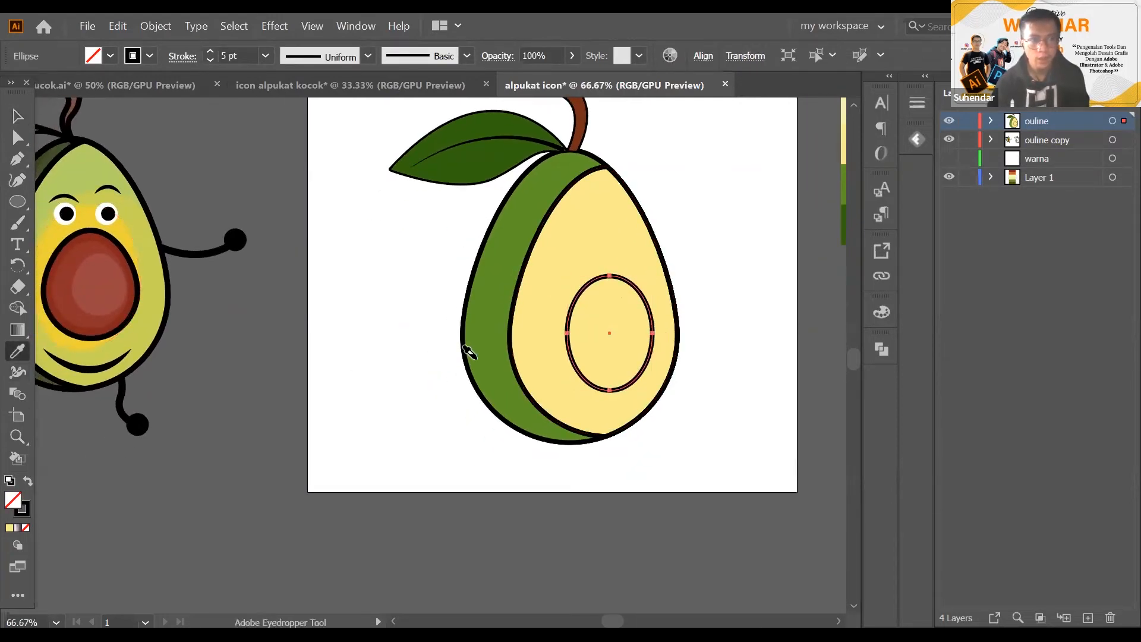
key(ctrl+minus)
key(ctrl+minus)
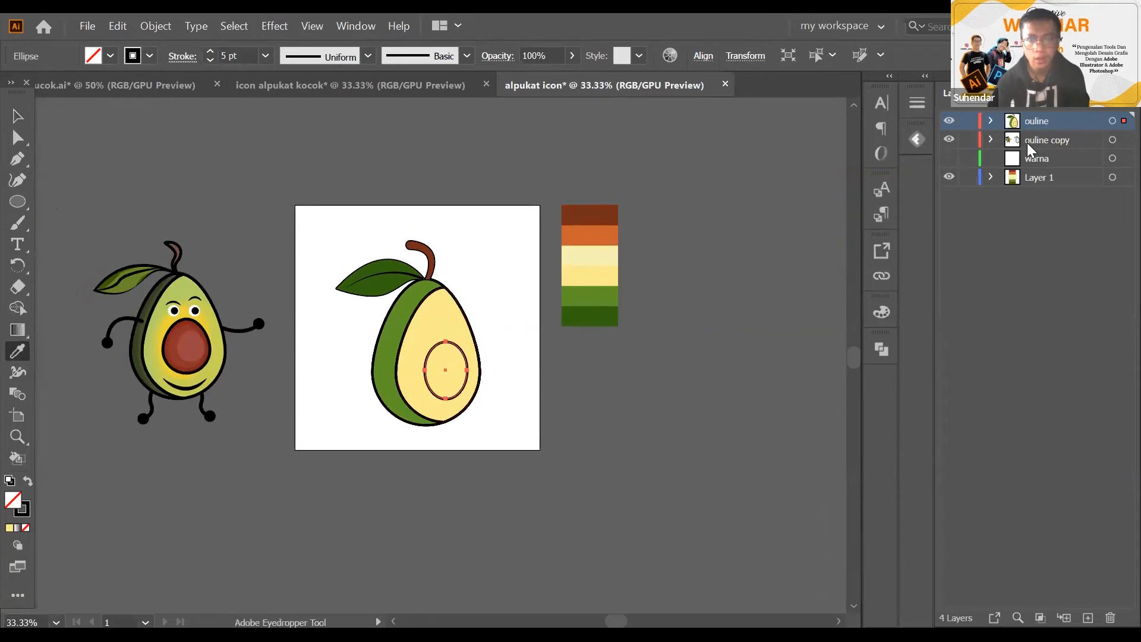
click(1044, 141)
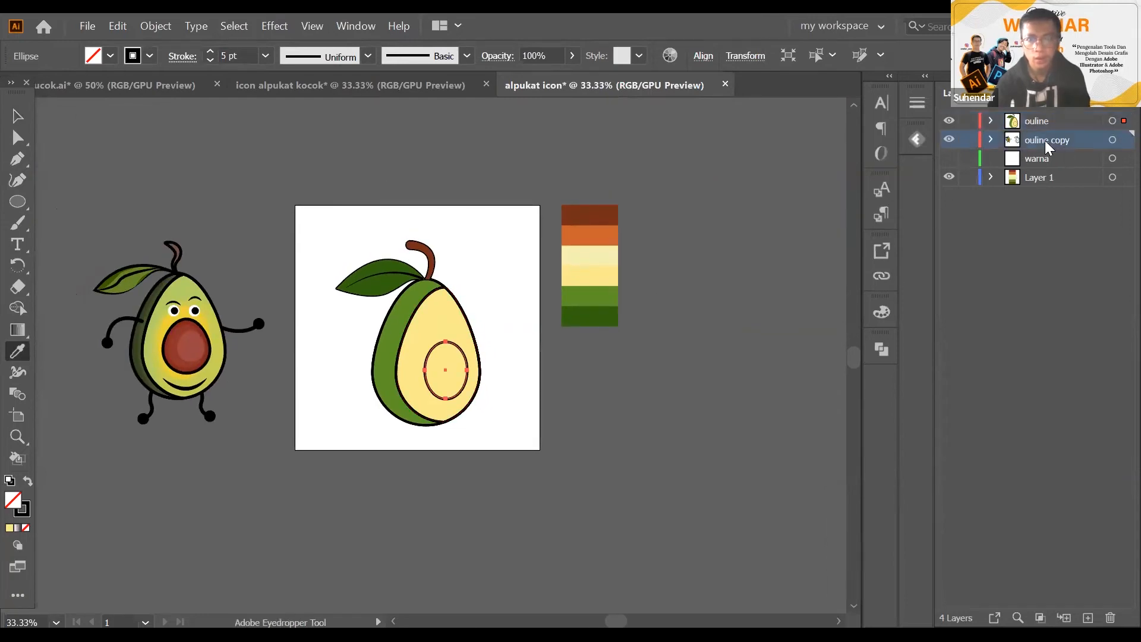
click(1034, 120)
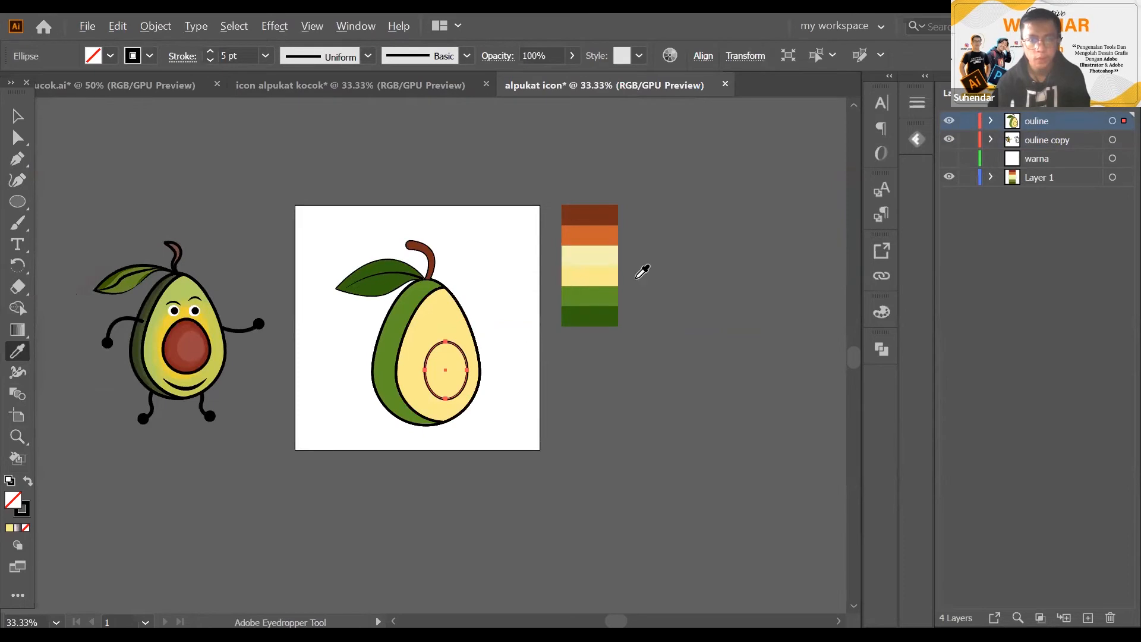
scroll(641, 272, up, 4)
scroll(611, 273, down, 3)
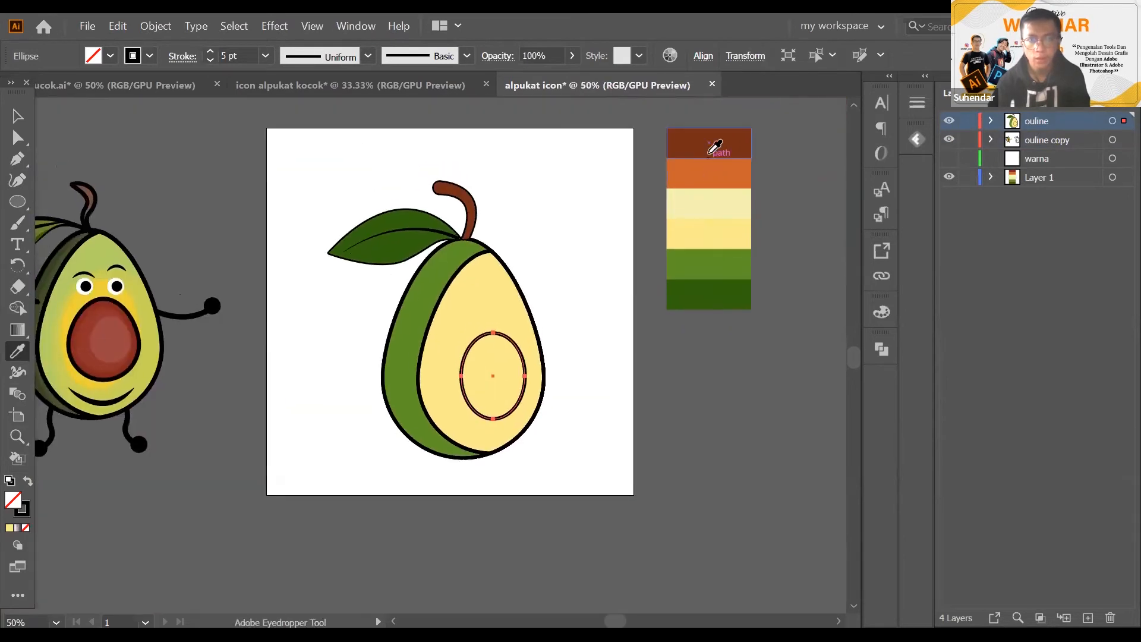
click(715, 147)
key(v)
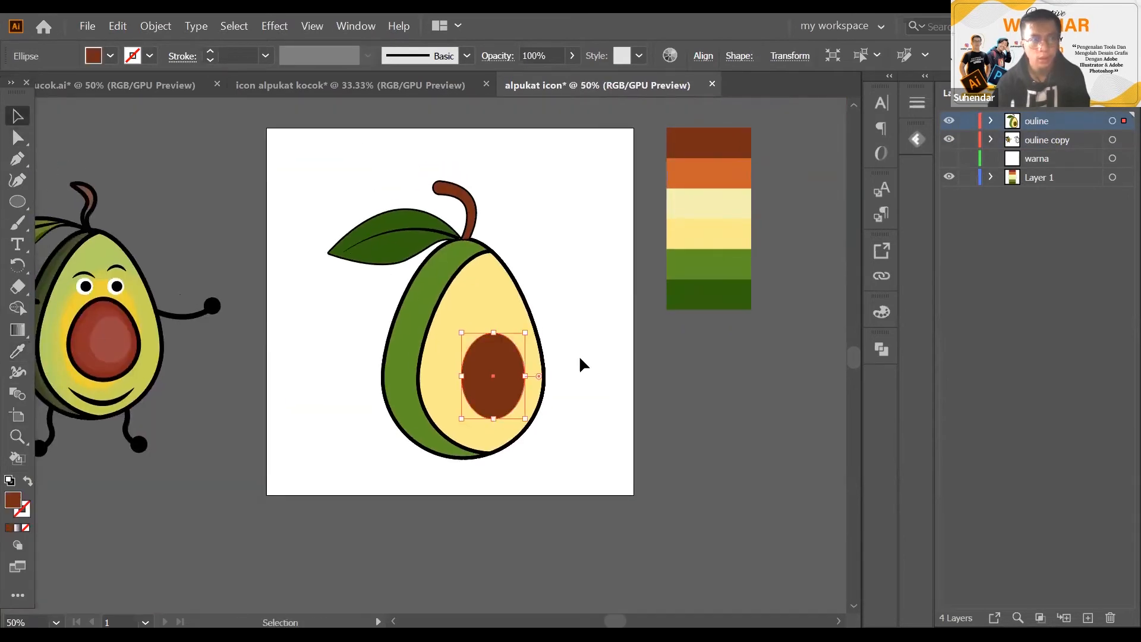
Try swapping the seed ellipse's fill and stroke colours, and undo back to its unfilled 5 pt black outline
click(28, 481)
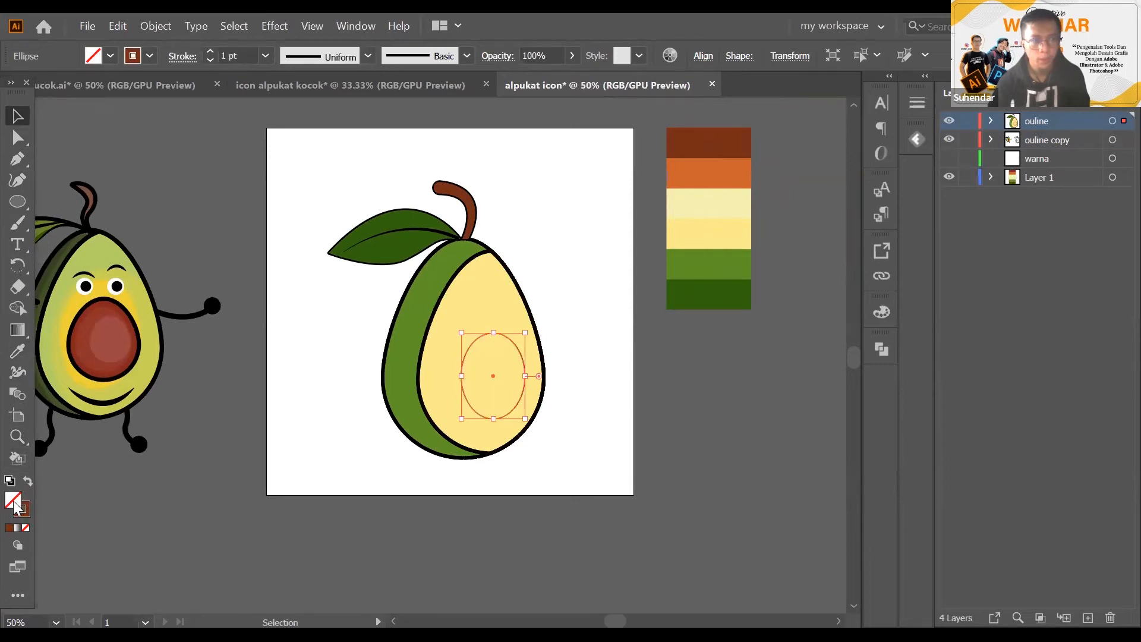
key(comma)
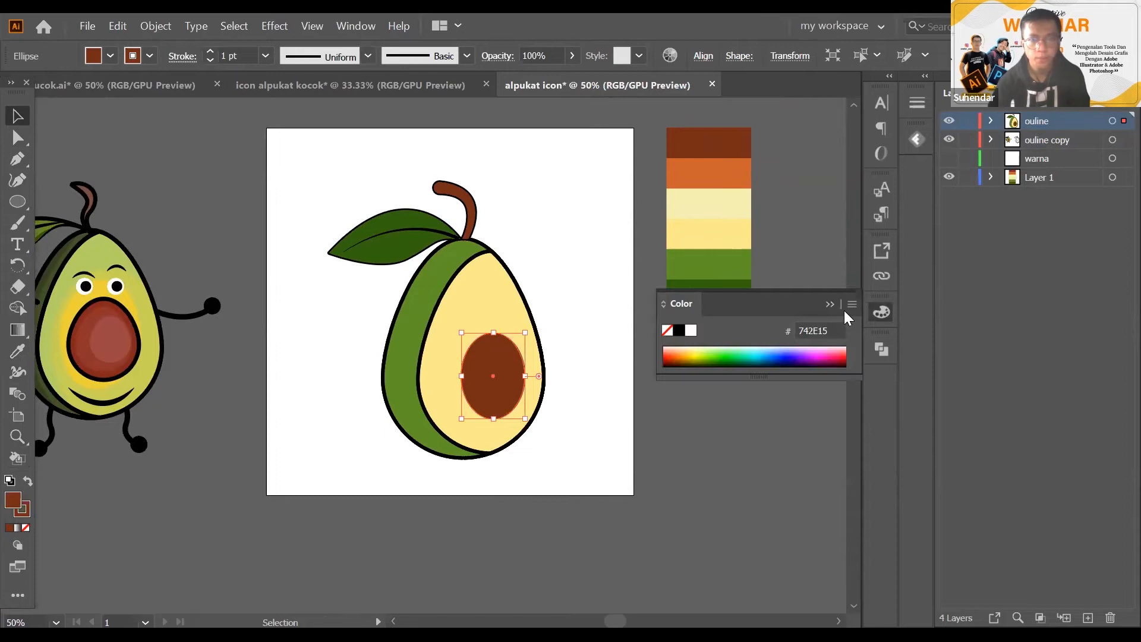
key(a)
key(slash)
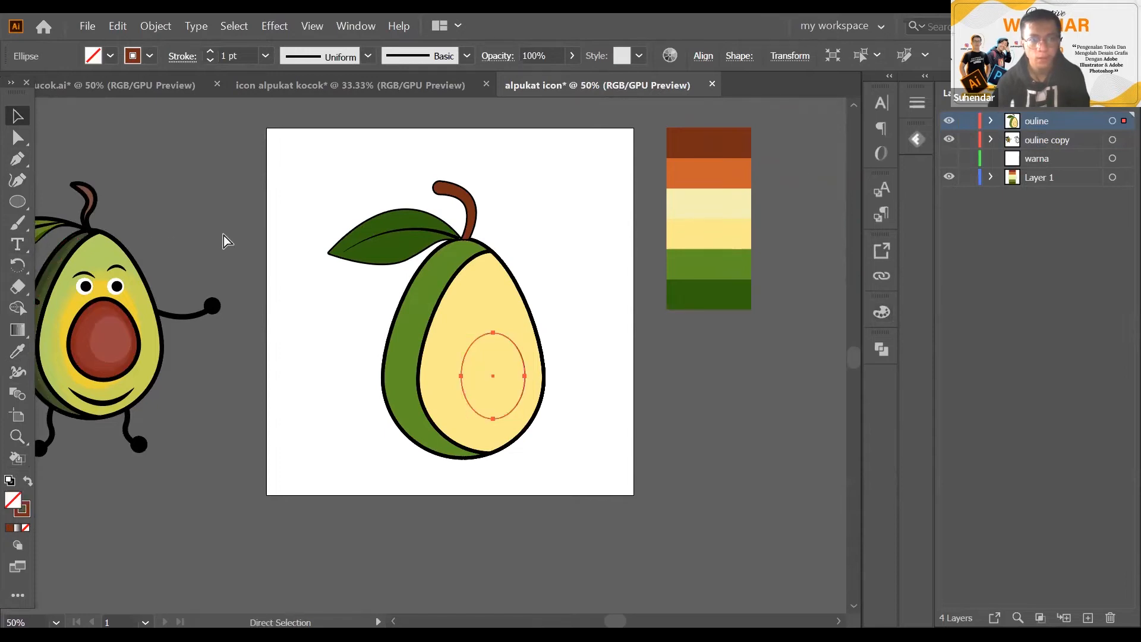
key(shift+x)
key(v)
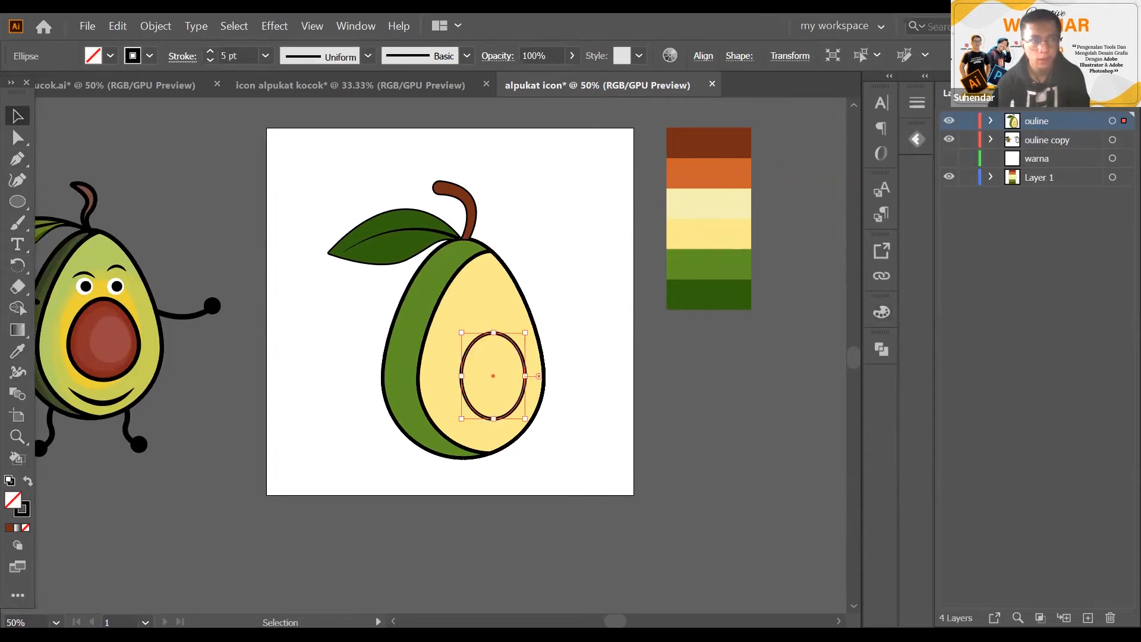
Duplicate the seed ellipse in place and check the stacking of the paths inside the ouline layer
scroll(482, 368, up, 2)
key(a)
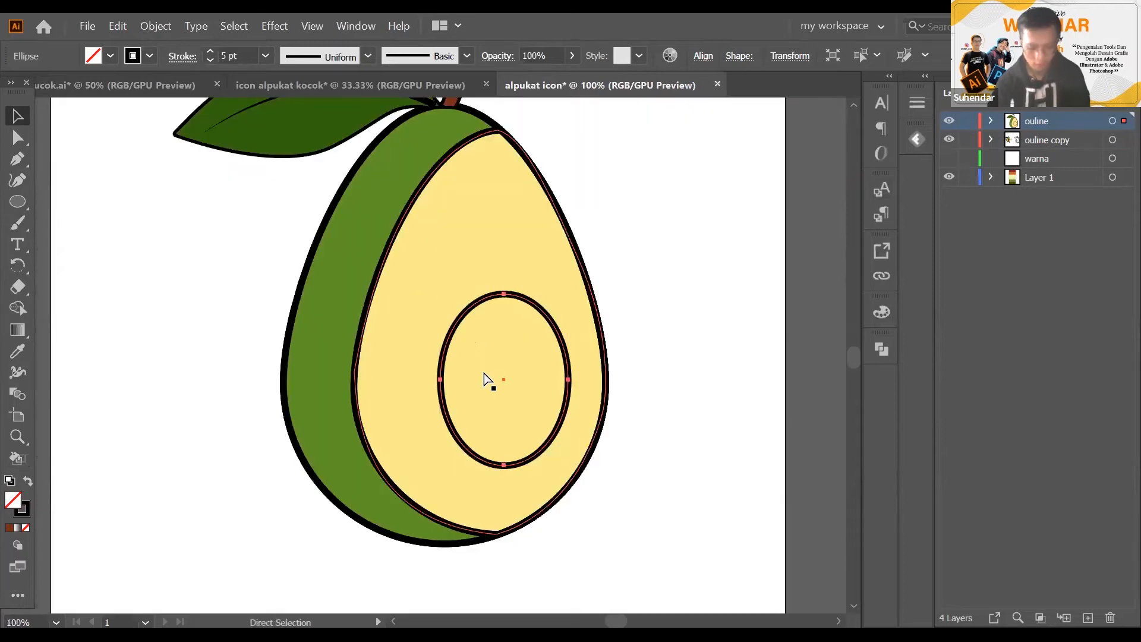
key(v)
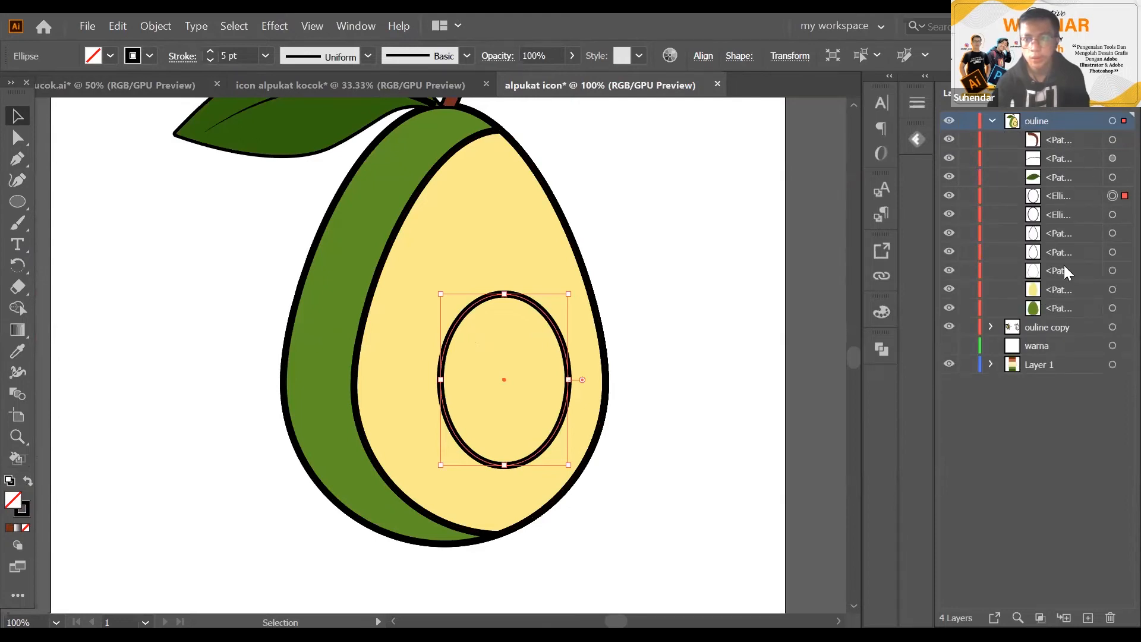
click(1061, 250)
drag(1062, 235, 1053, 312)
drag(1055, 252, 1058, 248)
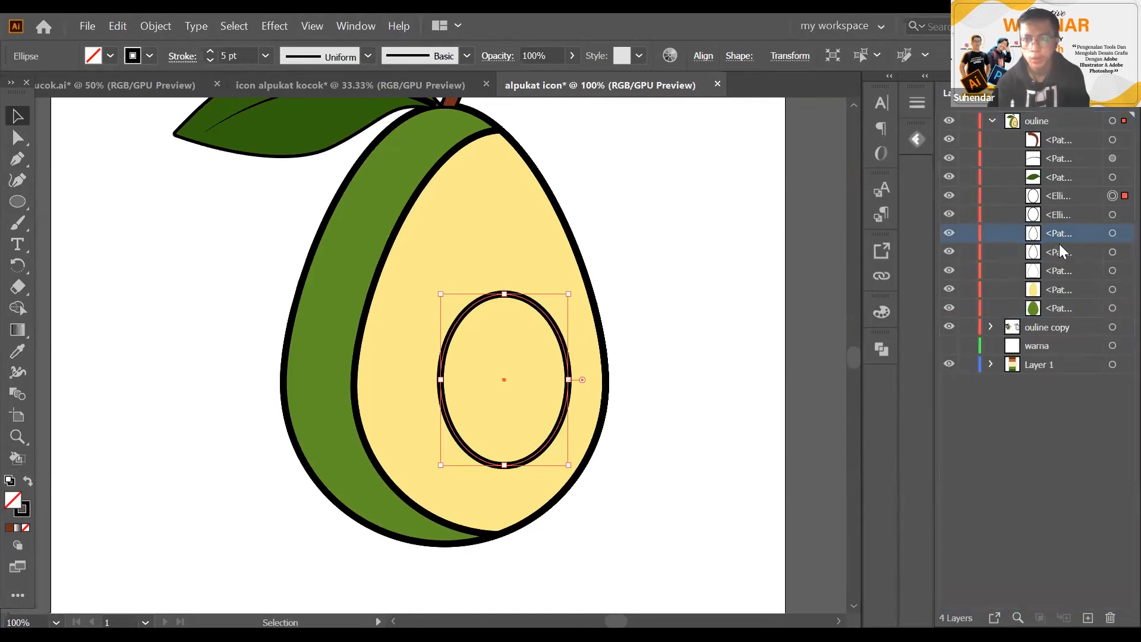
Fill the upper seed ellipse with dark brown 742E15, remove its stroke, and deselect it
click(10, 528)
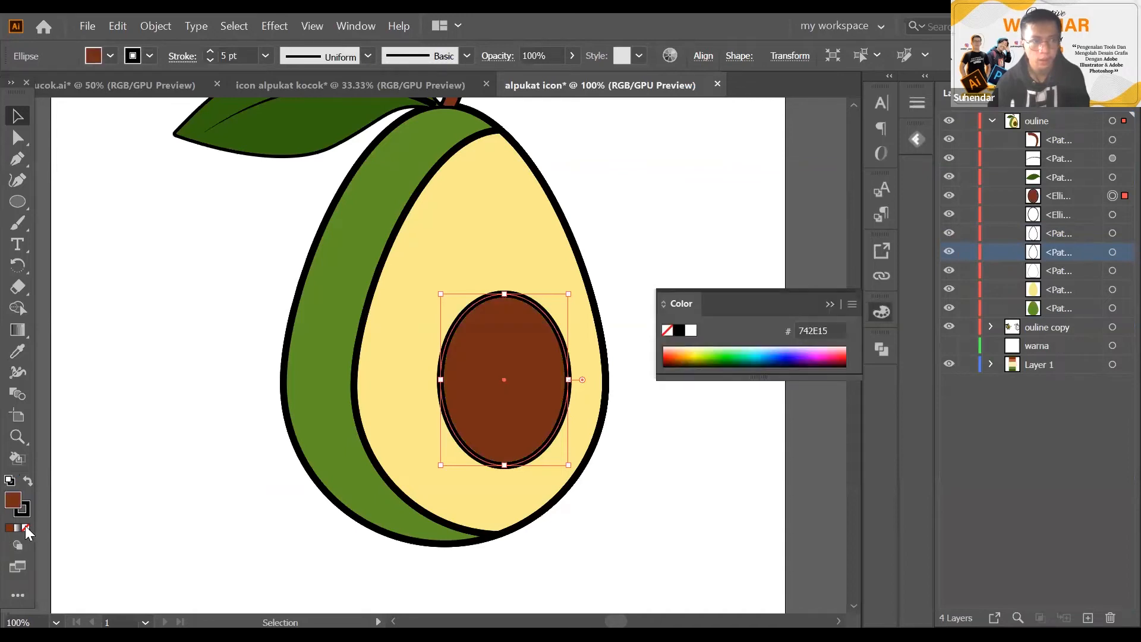
click(24, 510)
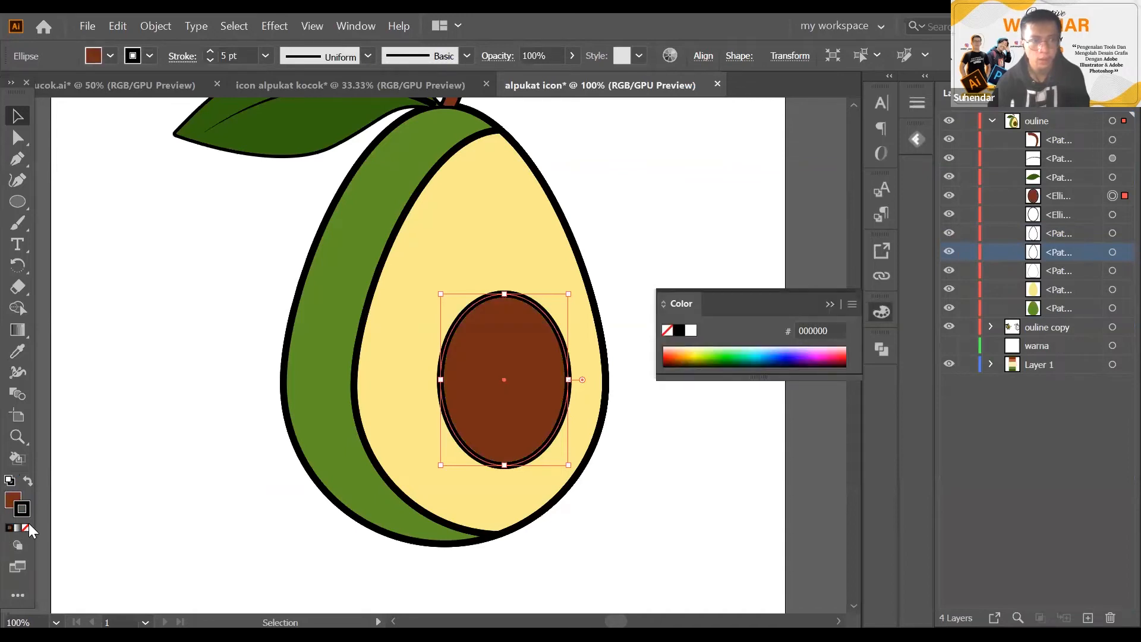
click(830, 303)
click(676, 282)
scroll(457, 357, down, 2)
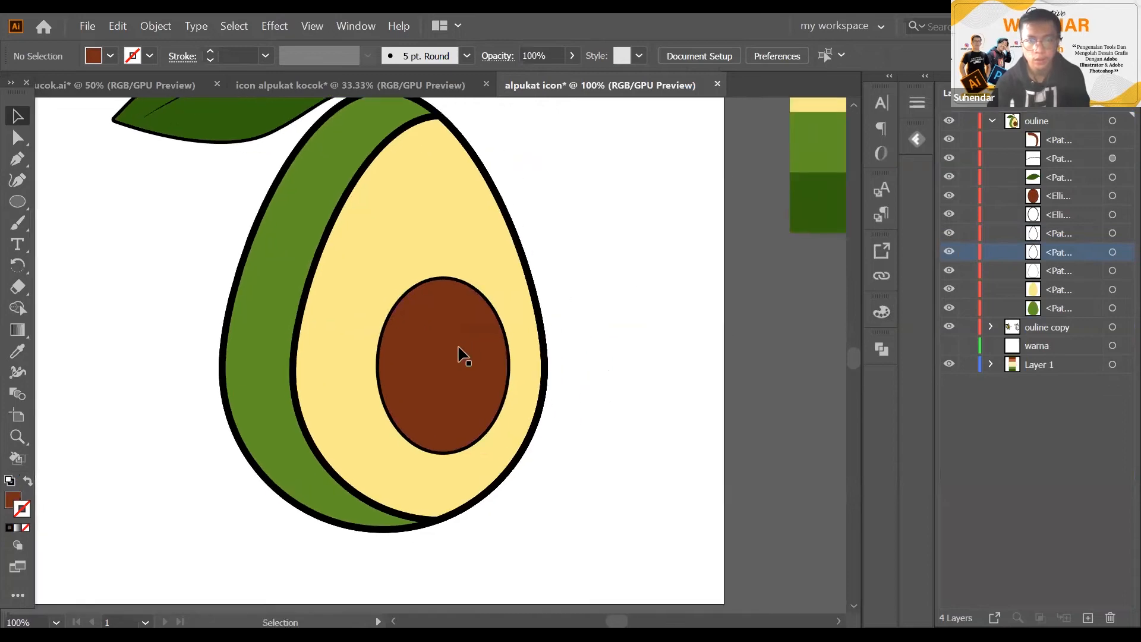
Select the brown seed and examine the layered highlight shapes in the reference avocado character's seed
scroll(458, 357, up, 1)
click(455, 357)
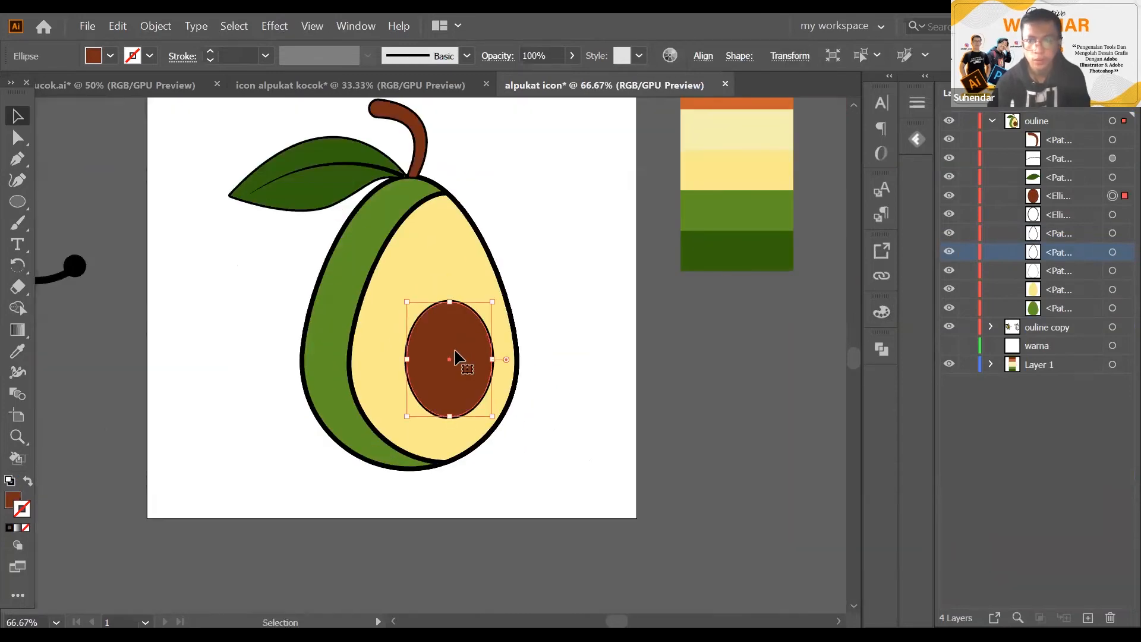
scroll(455, 354, up, 1)
scroll(454, 354, down, 3)
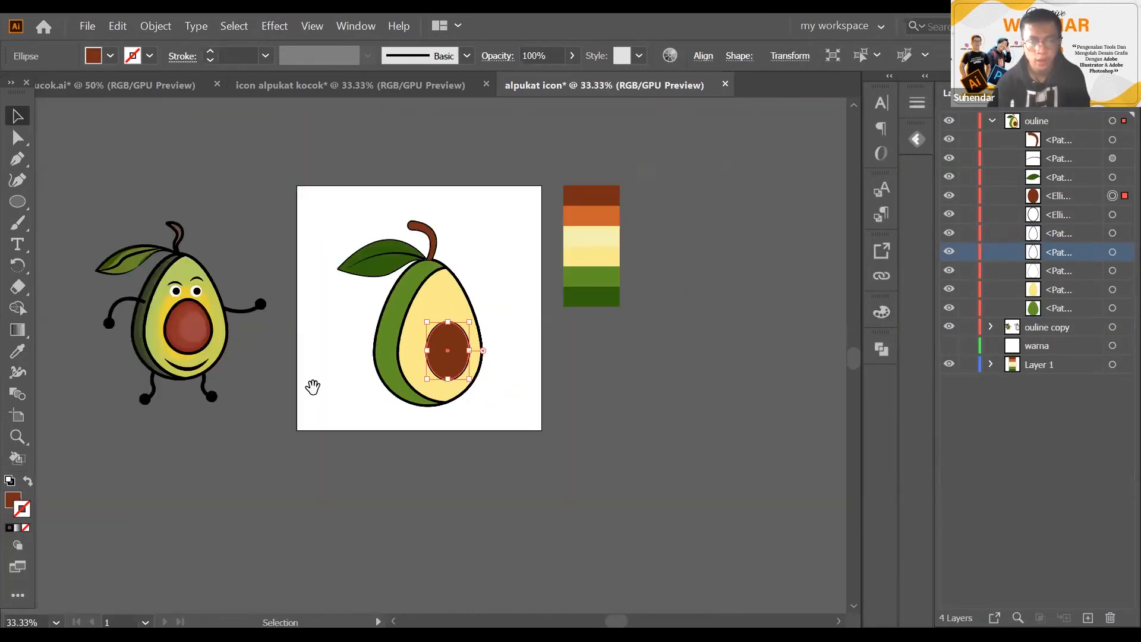
scroll(275, 298, up, 3)
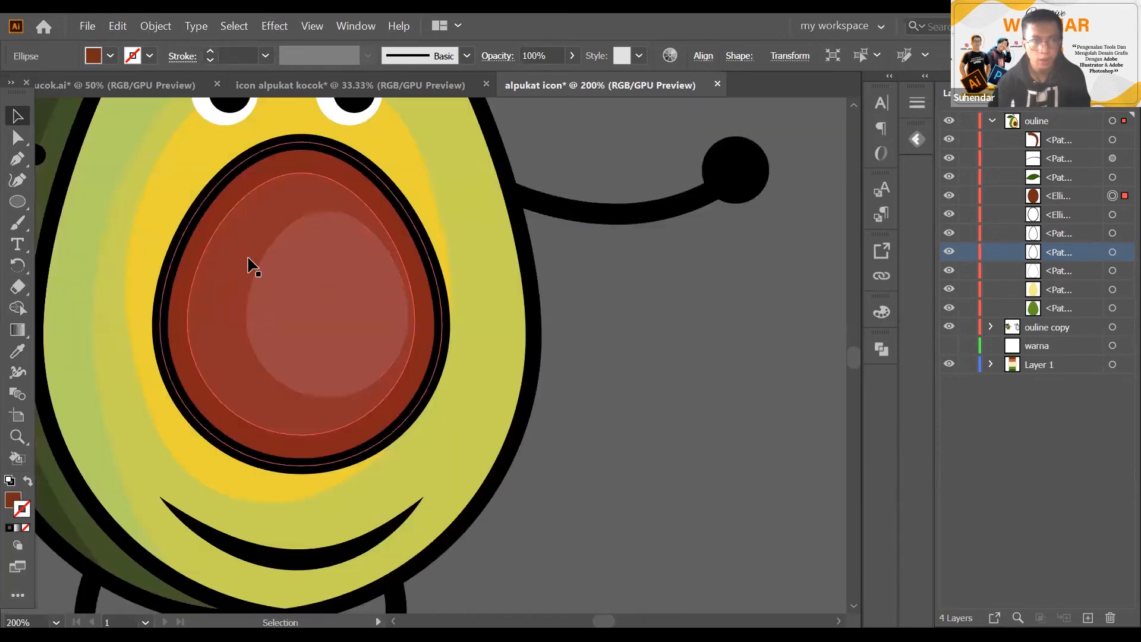
Duplicate the brown seed ellipse in place and shrink the copy inside it, offset slightly toward the lower right
scroll(713, 369, down, 3)
scroll(499, 425, up, 4)
scroll(475, 397, up, 1)
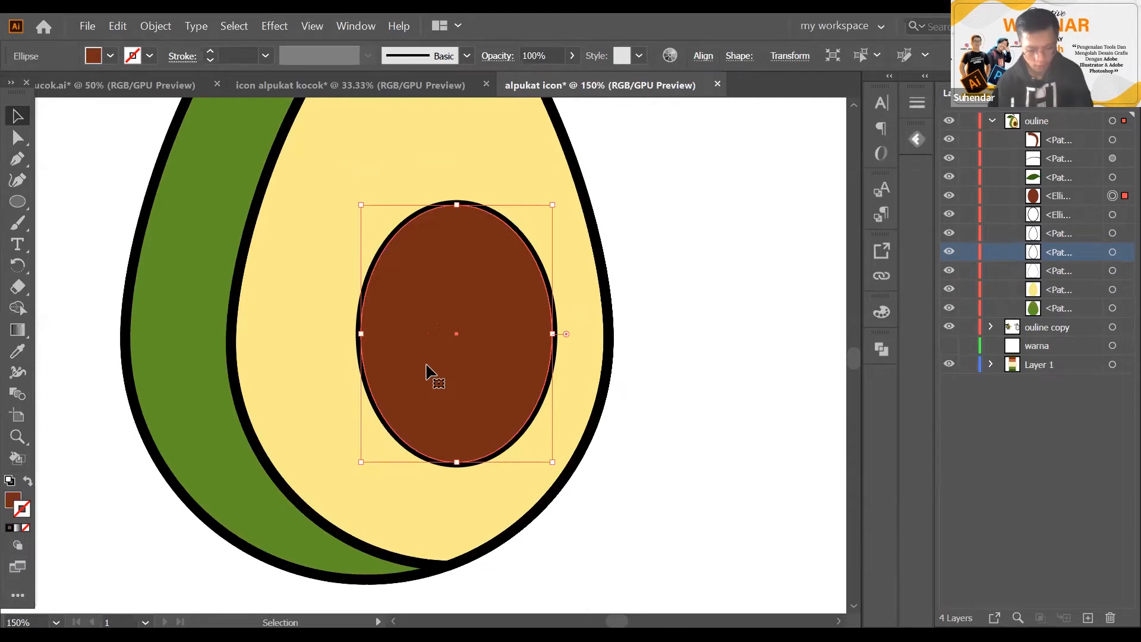
drag(472, 321, 486, 346)
key(a)
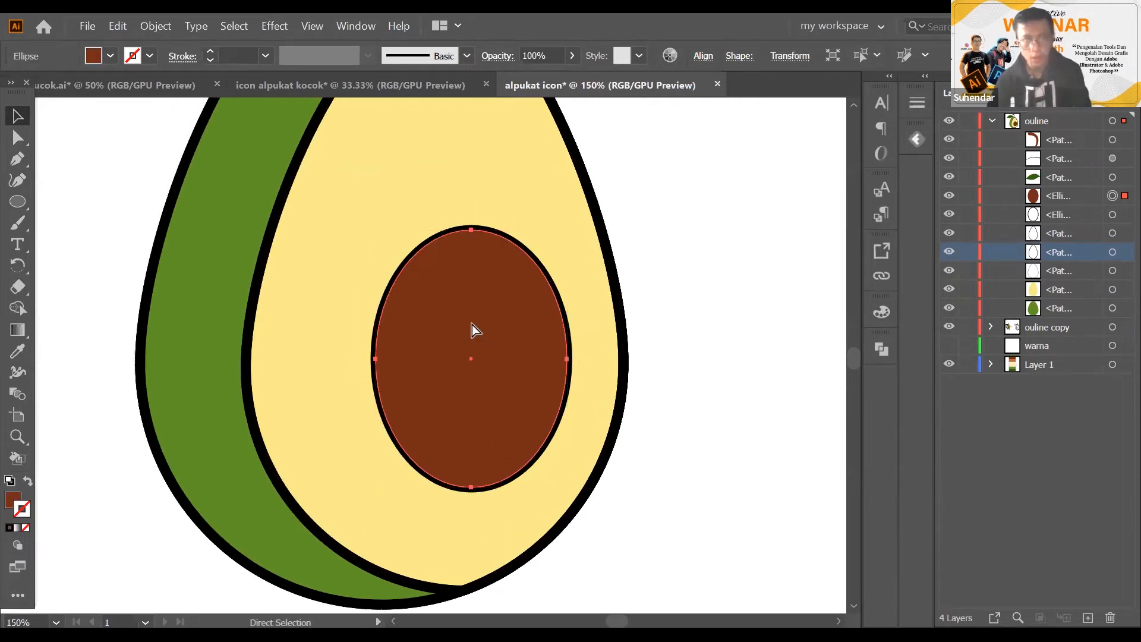
key(ctrl+c)
key(ctrl+f)
key(v)
drag(373, 232, 410, 276)
drag(566, 486, 557, 473)
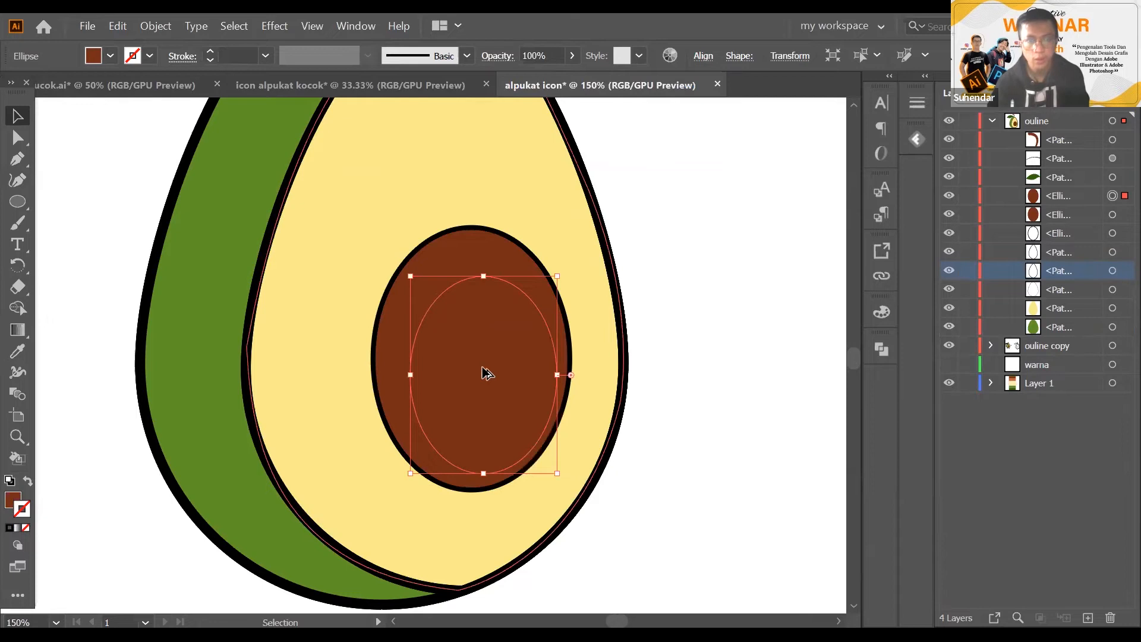
Fill the smaller seed ellipse with the orange sampled from the colour palette beside the artboard
key(ctrl+minus)
key(ctrl+minus)
click(17, 351)
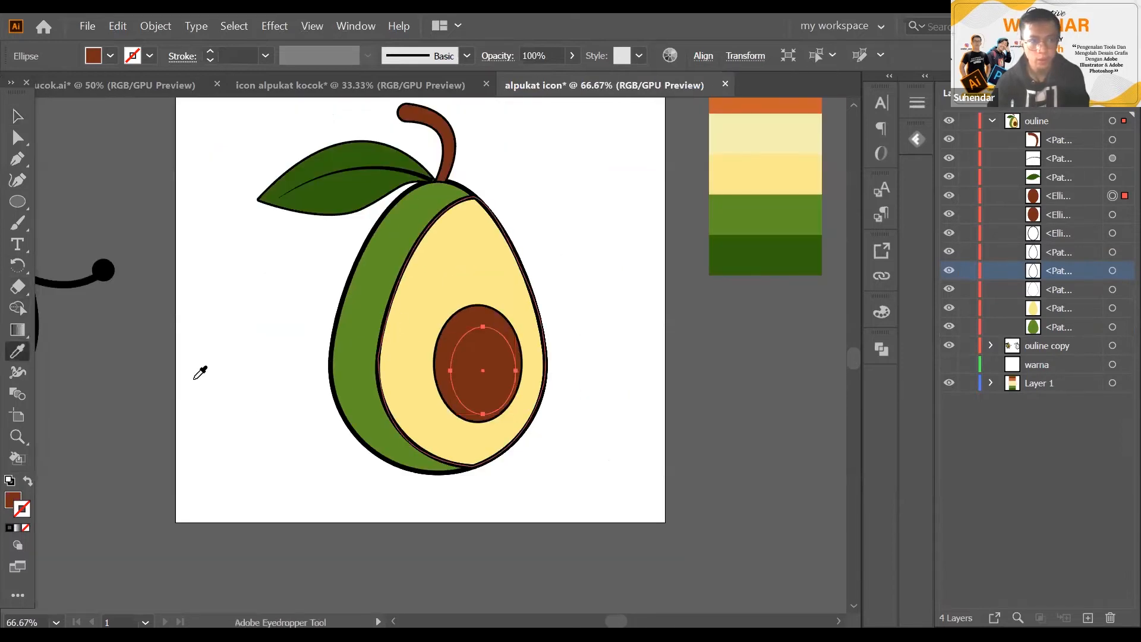
key(space)
drag(711, 227, 656, 303)
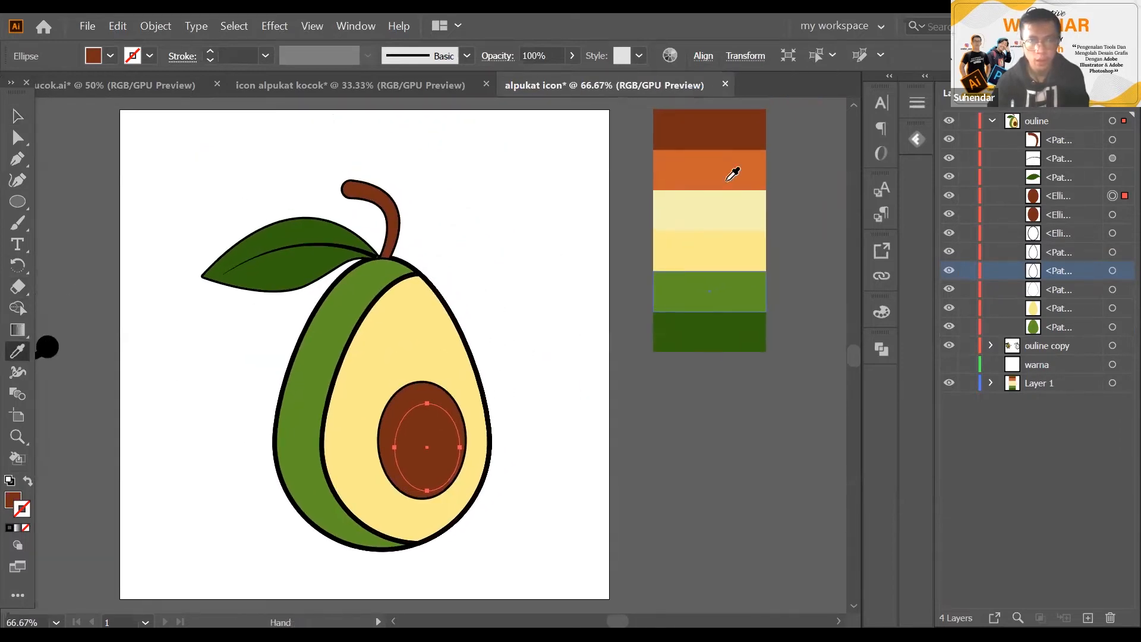
click(721, 160)
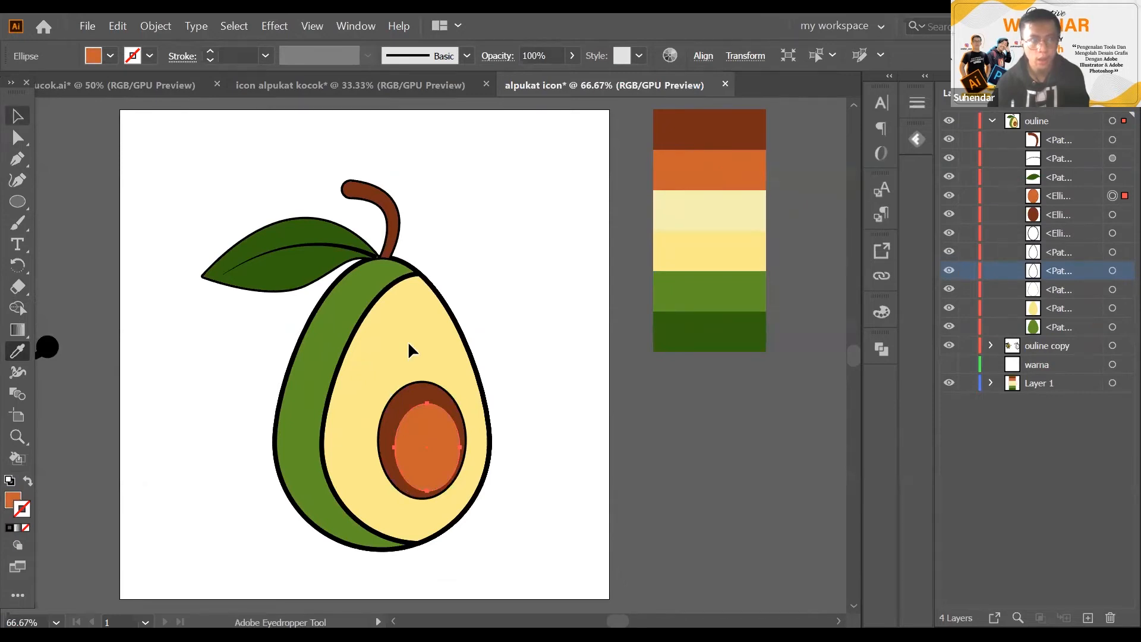
Duplicate the orange seed ellipse in place and shrink the copy to form a smaller inner highlight
key(a)
key(ctrl+plus)
key(ctrl+plus)
key(ctrl+plus)
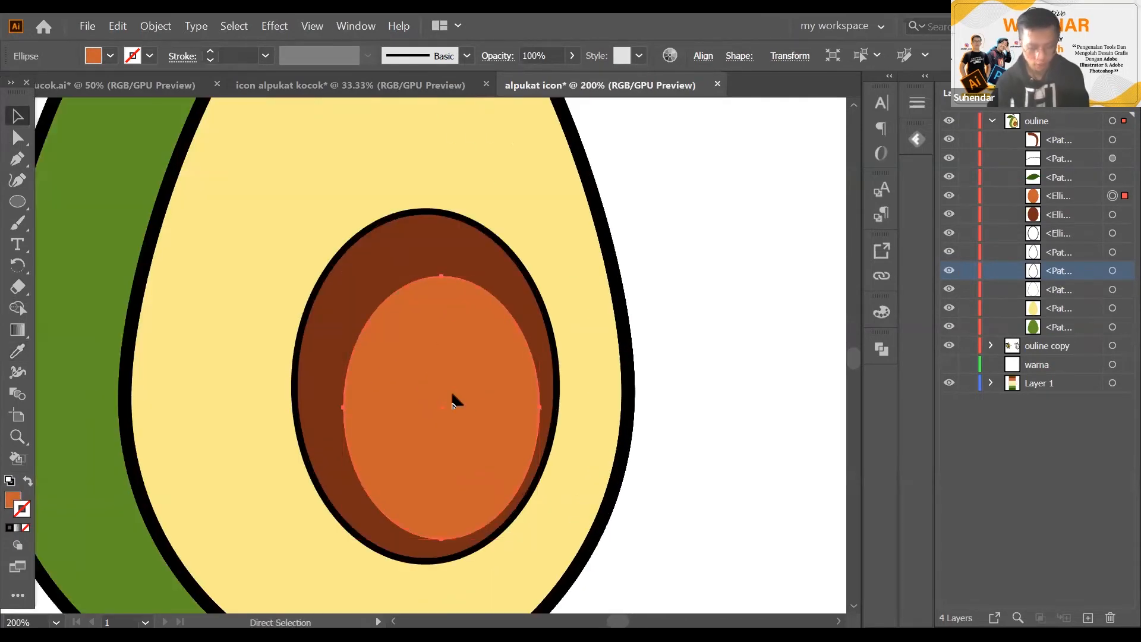
key(ctrl+c)
key(ctrl+f)
key(v)
drag(539, 538, 467, 434)
Fill the innermost seed ellipse with lighter orange E87D4D and deselect it
key(ctrl+minus)
key(ctrl+minus)
key(ctrl+minus)
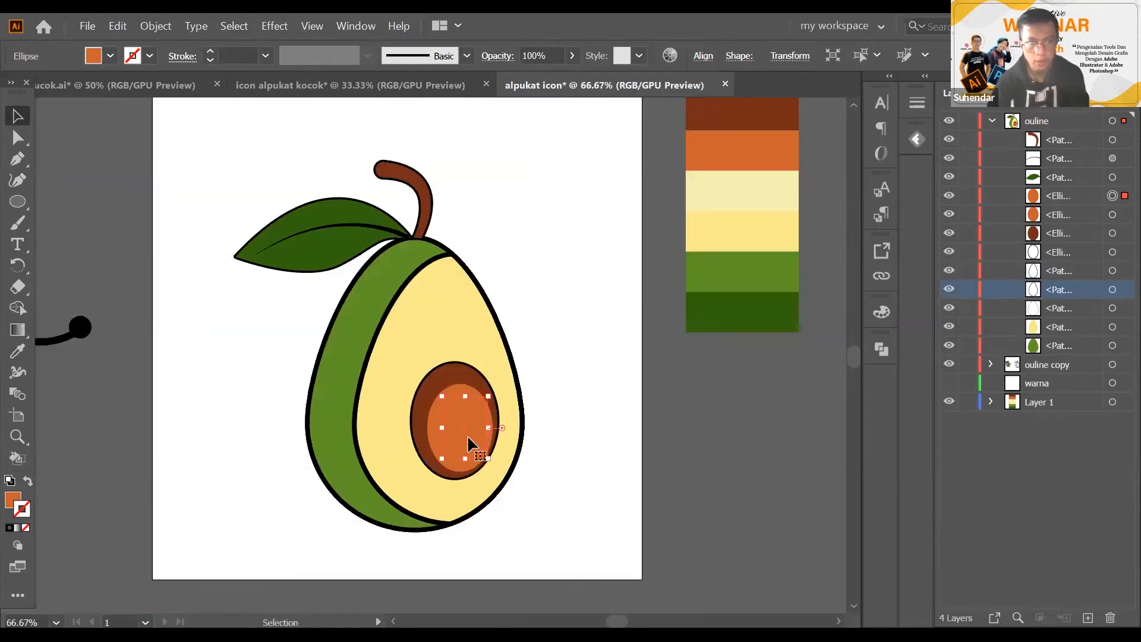
click(10, 501)
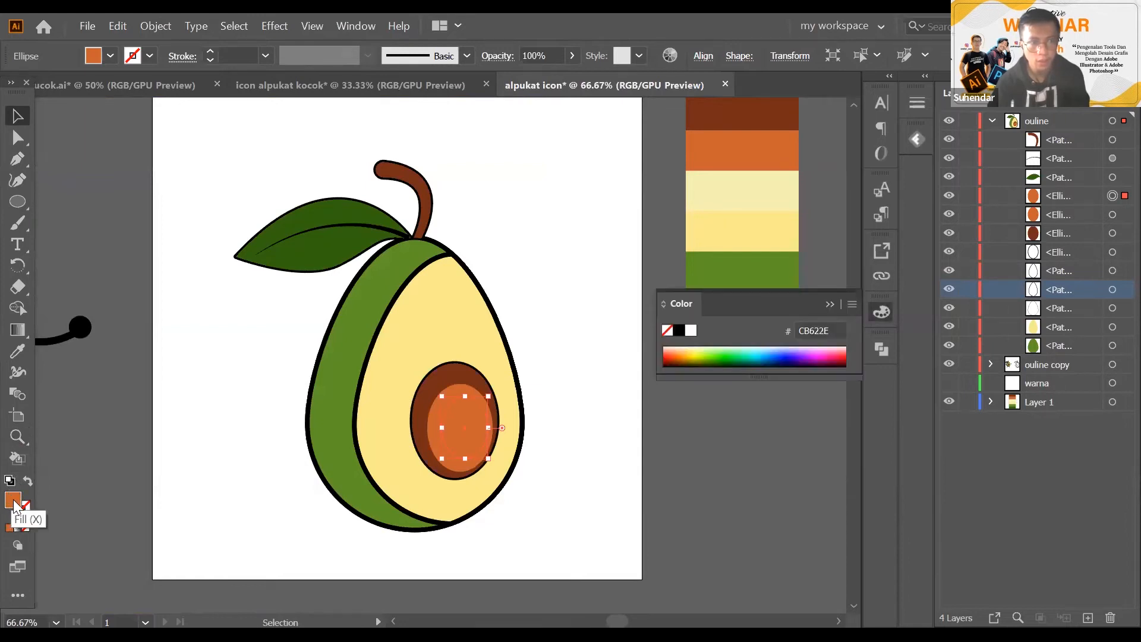
double_click(13, 502)
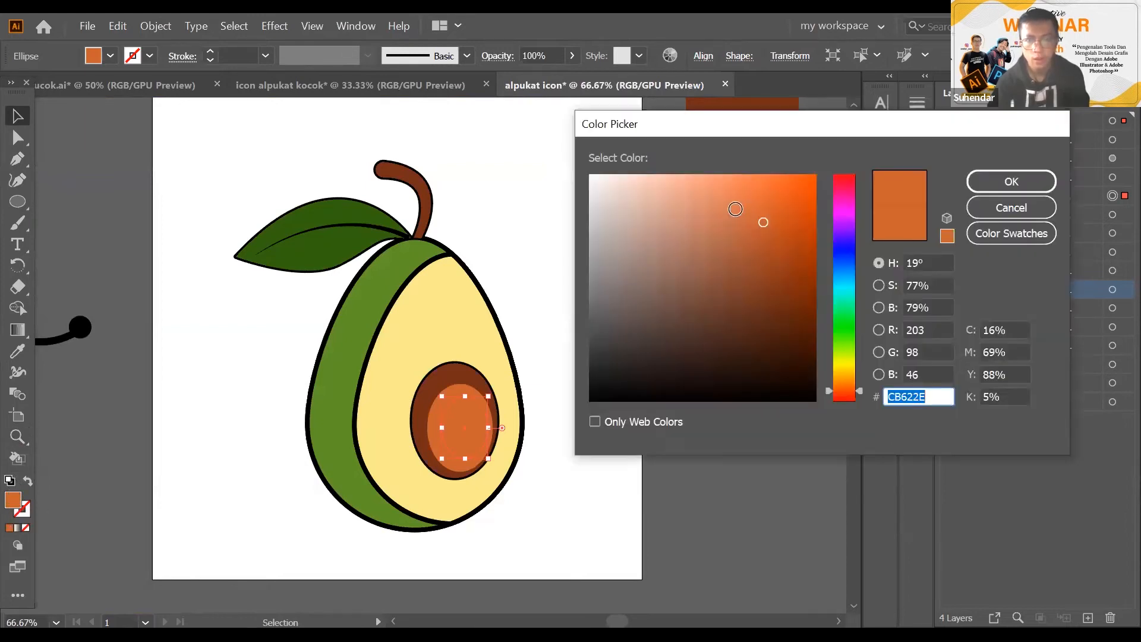
click(742, 204)
click(741, 194)
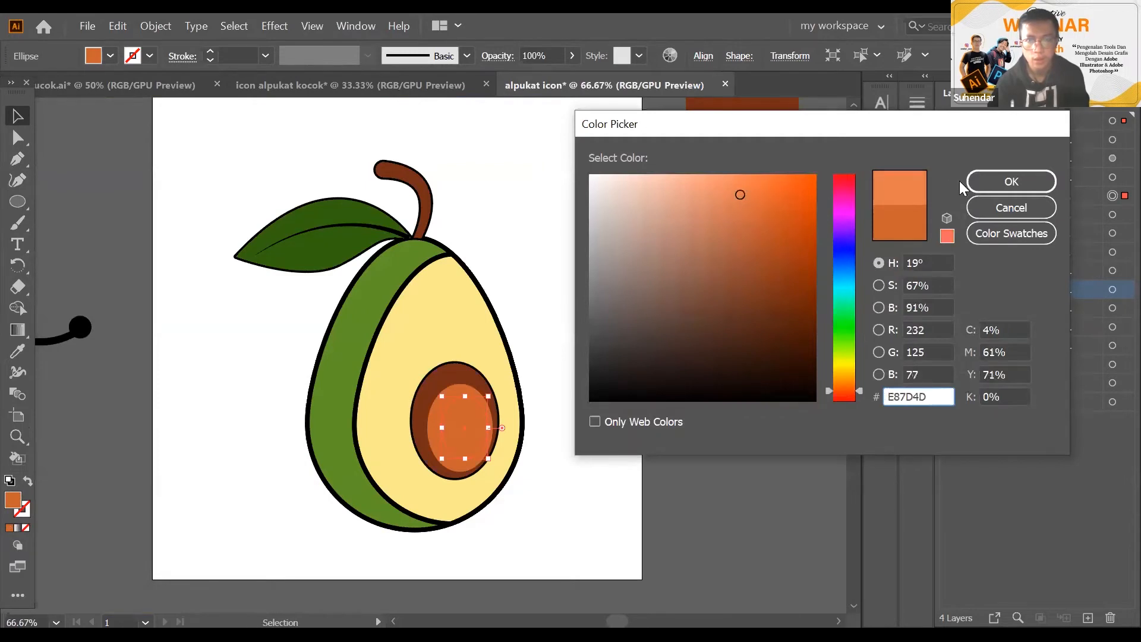
click(988, 182)
click(560, 312)
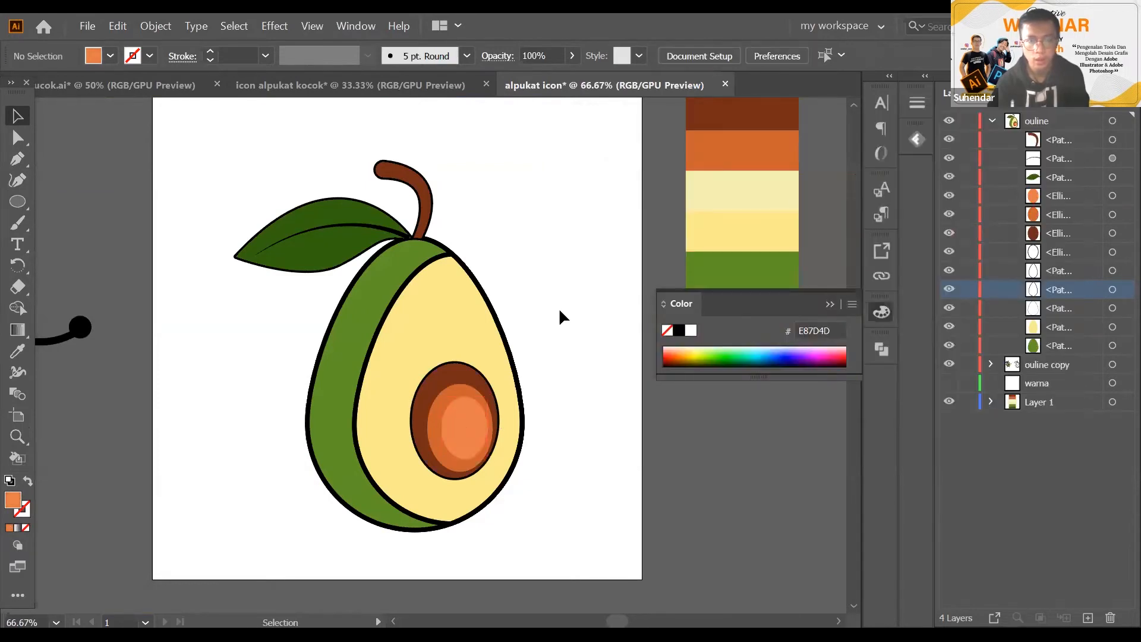
Compare the coloured avocado icon with the reference character to examine its remaining details, such as the arms
scroll(559, 313, down, 2)
drag(559, 314, 614, 302)
scroll(418, 338, up, 1)
drag(420, 338, 468, 336)
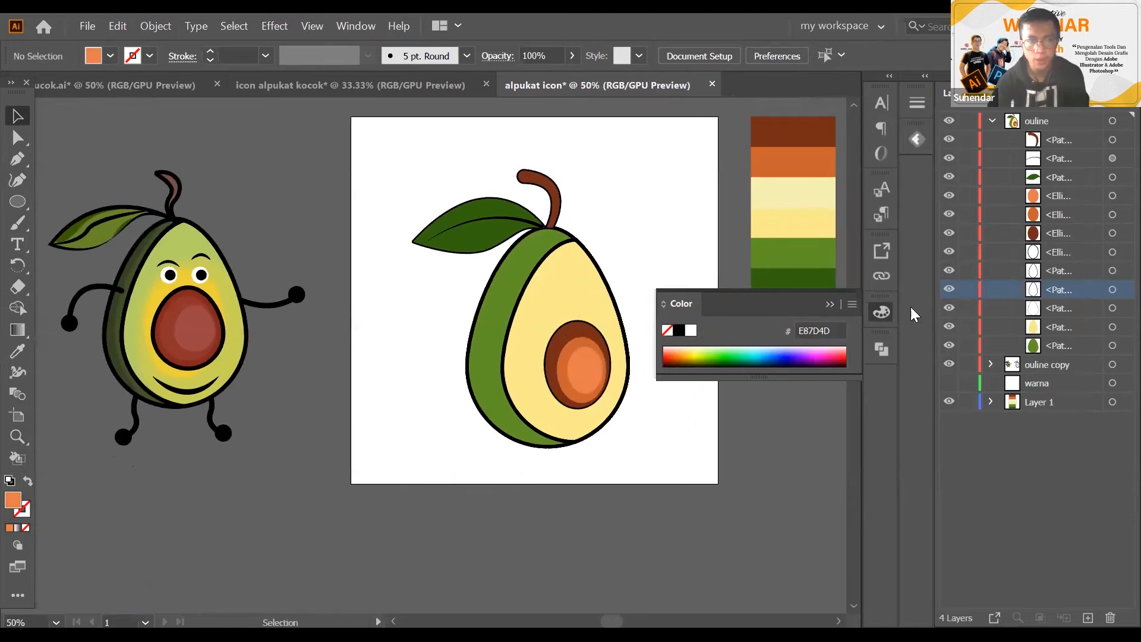
click(830, 303)
mouse_move(619, 346)
mouse_down()
mouse_move(648, 362)
mouse_move(622, 364)
mouse_up()
scroll(680, 315, up, 1)
scroll(597, 344, down, 1)
drag(367, 369, 391, 379)
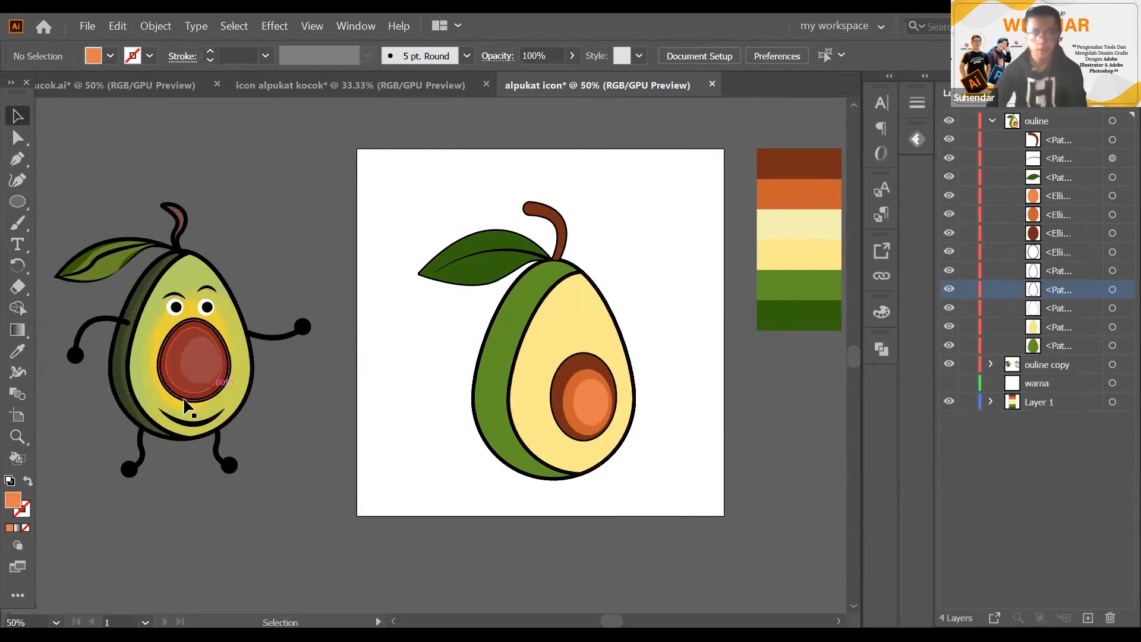
scroll(178, 326, up, 1)
drag(265, 389, 260, 381)
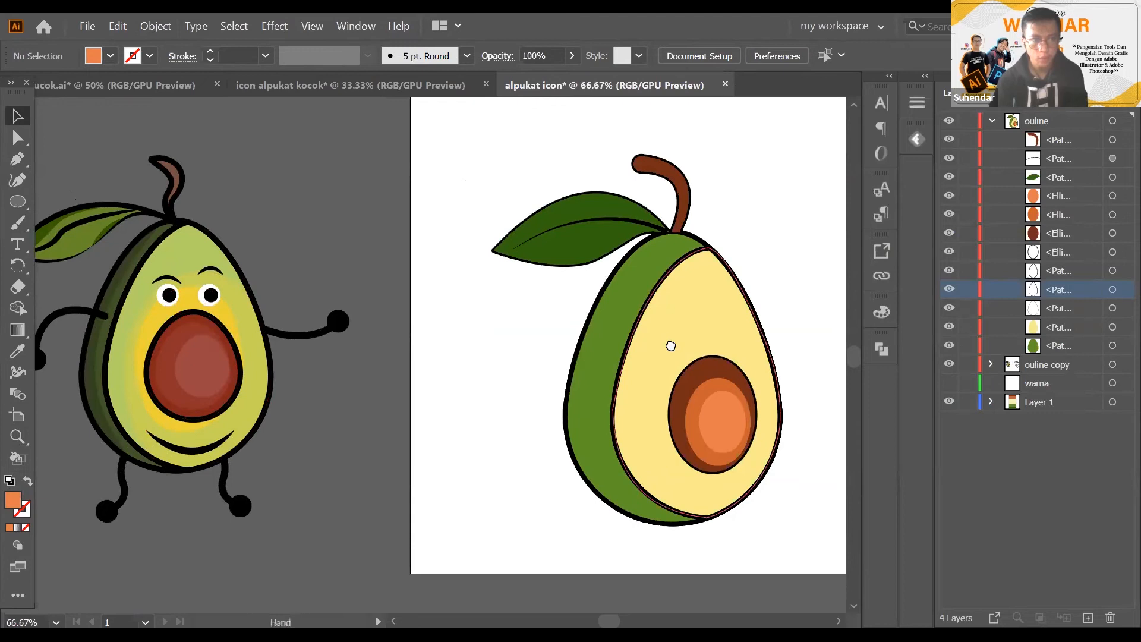
drag(670, 346, 648, 341)
scroll(655, 333, down, 1)
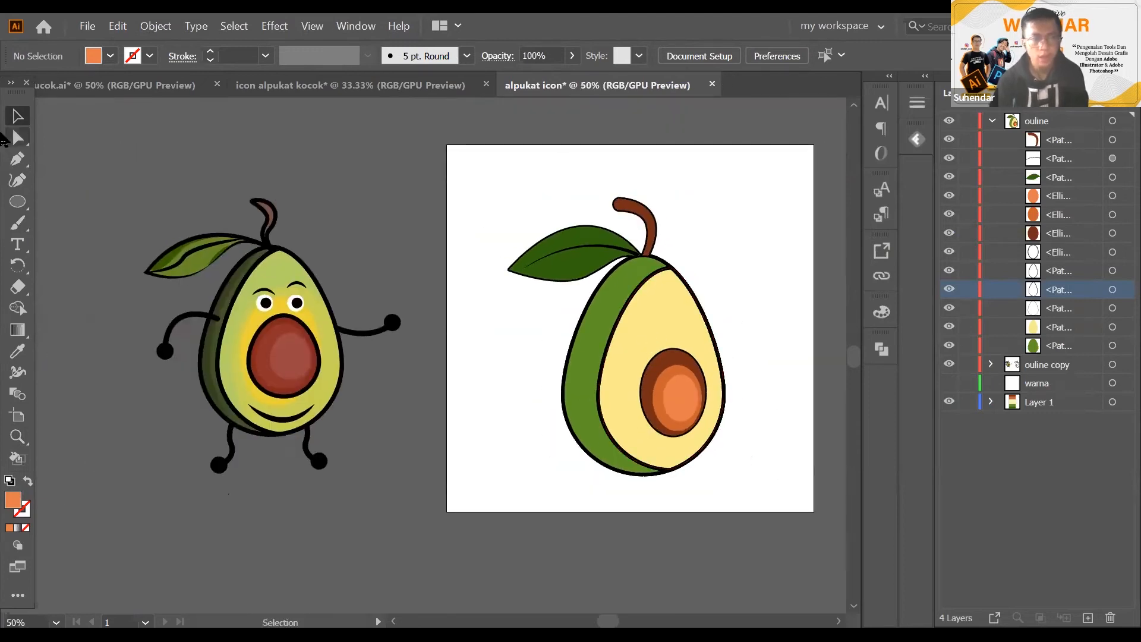
Draw a curved left arm path with the Pen tool, arching from the green side of the body outward and down
click(16, 159)
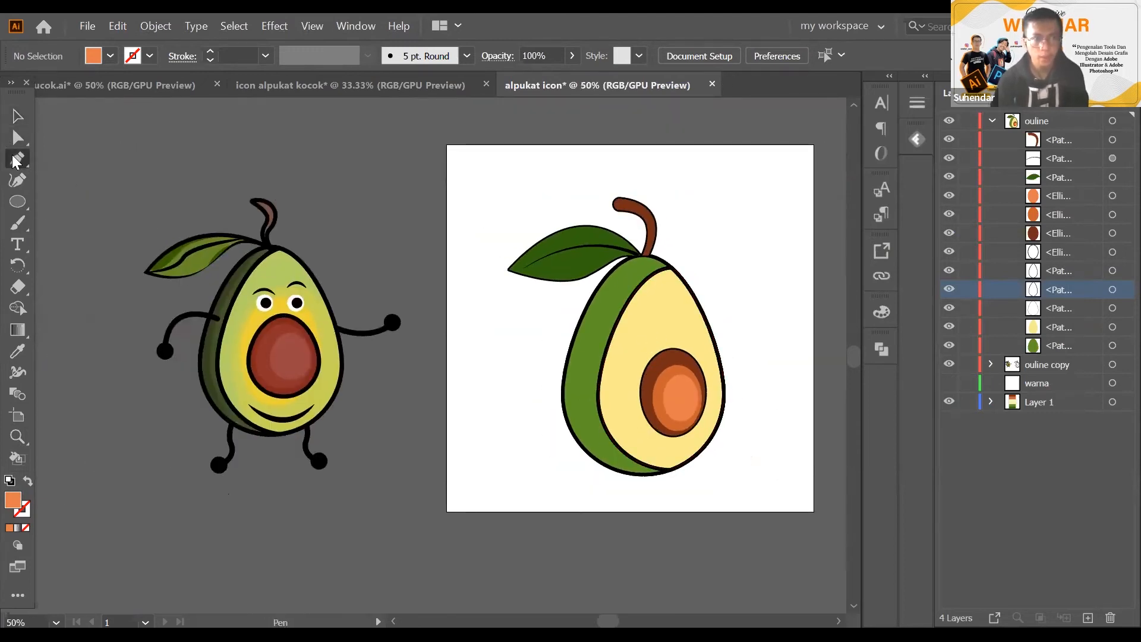
click(594, 334)
drag(502, 378, 473, 451)
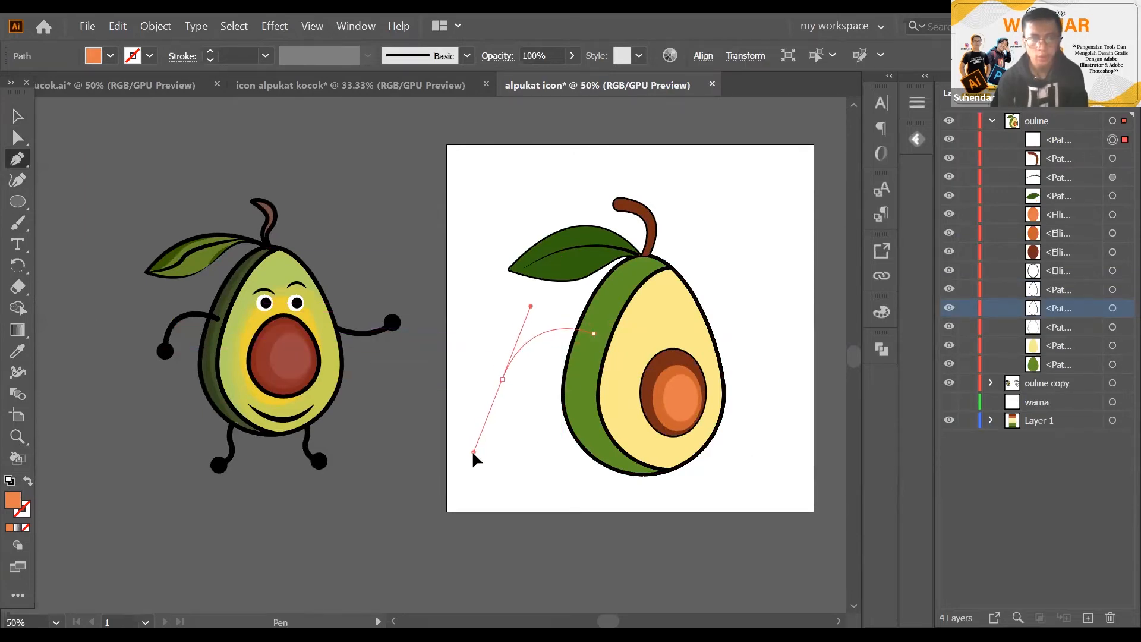
click(502, 379)
scroll(503, 388, up, 2)
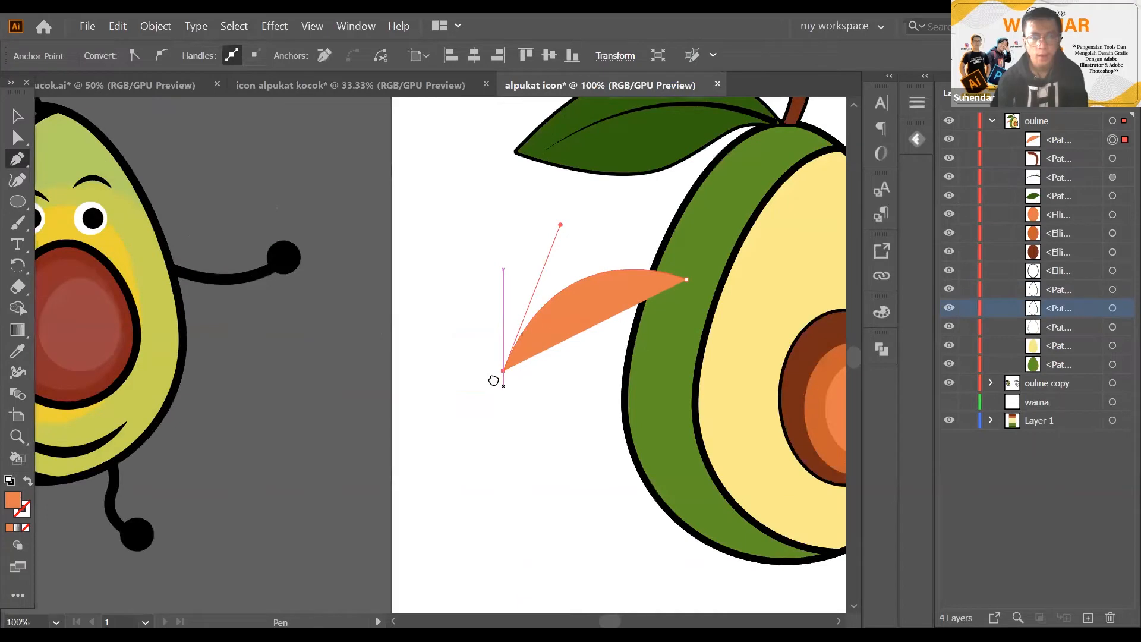
Remove the left arm path's fill and give it a black 000000 stroke with a 10 pt weight
click(25, 528)
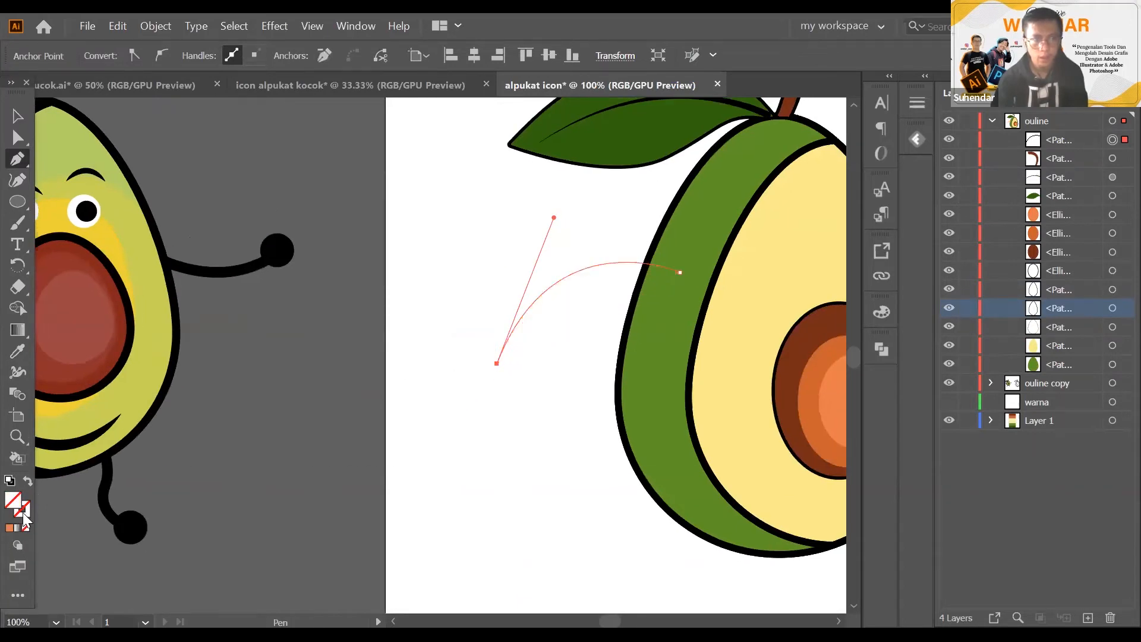
click(8, 528)
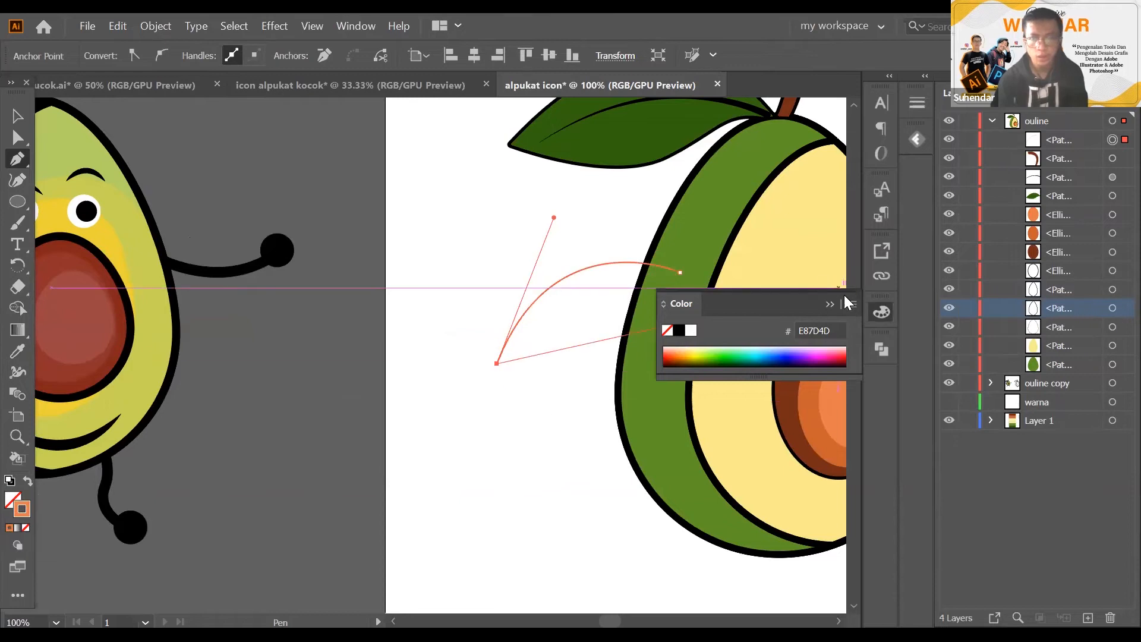
click(916, 104)
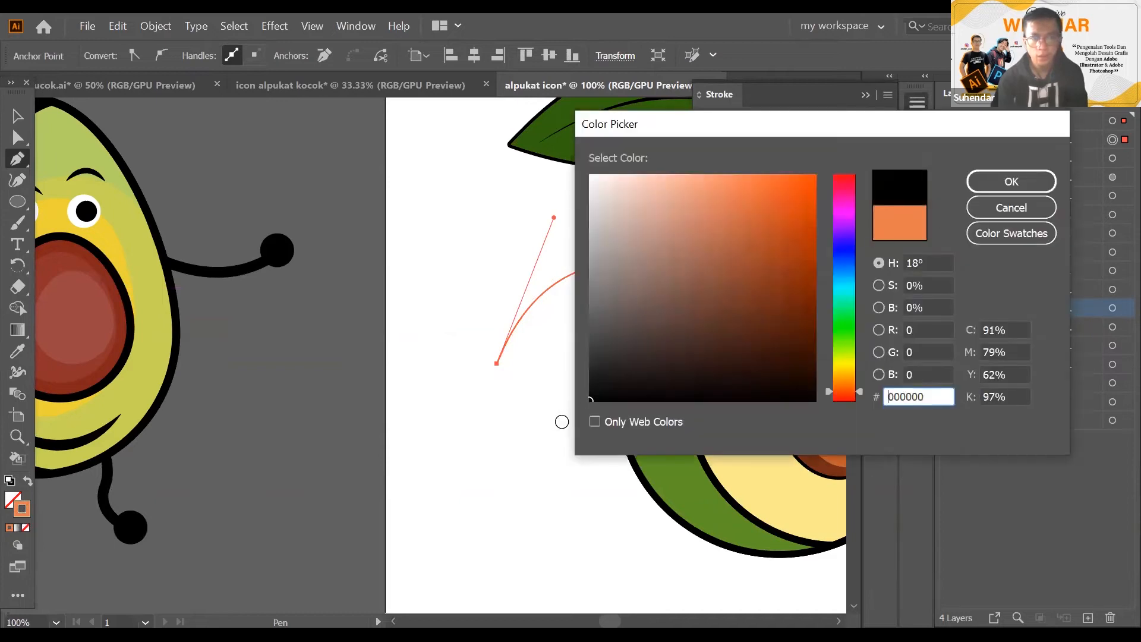
key(Return)
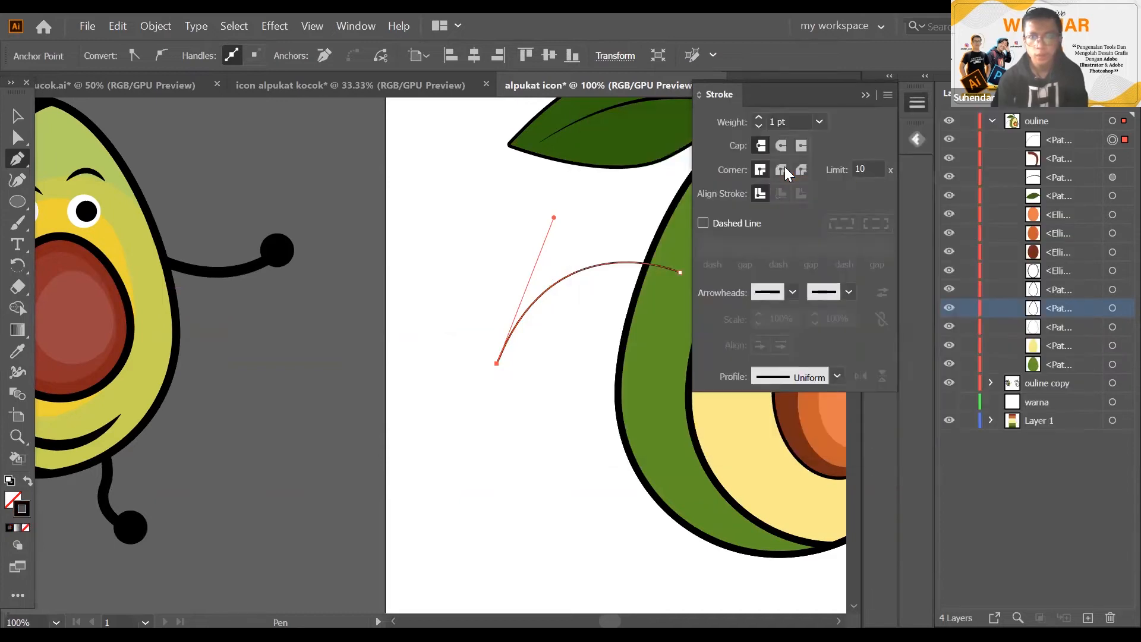
click(785, 122)
text(10)
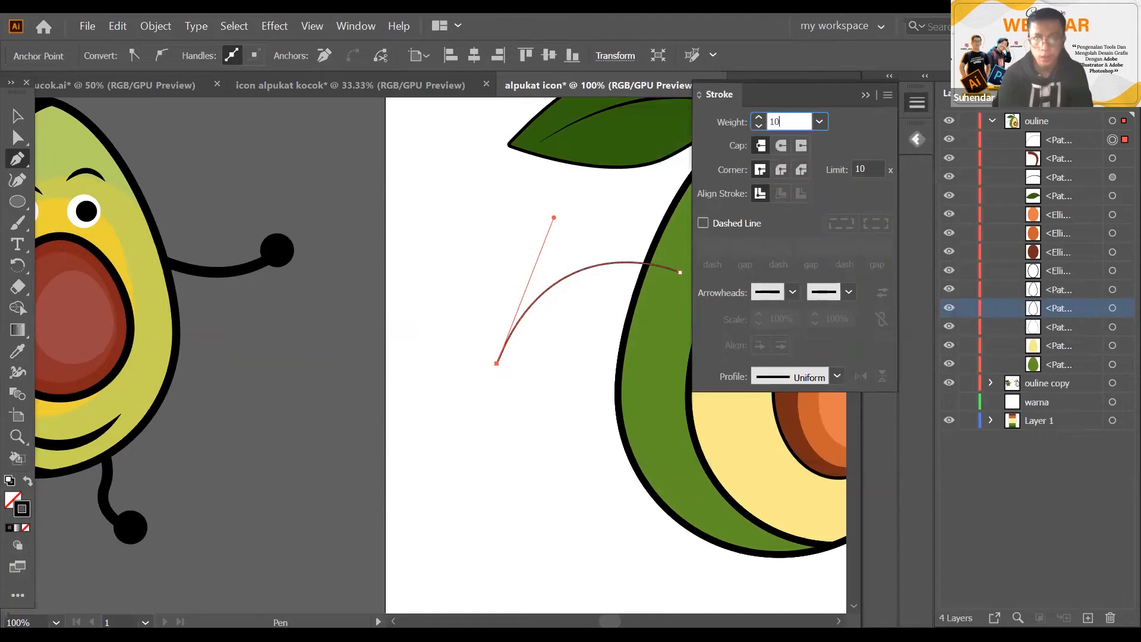
key(Return)
click(917, 102)
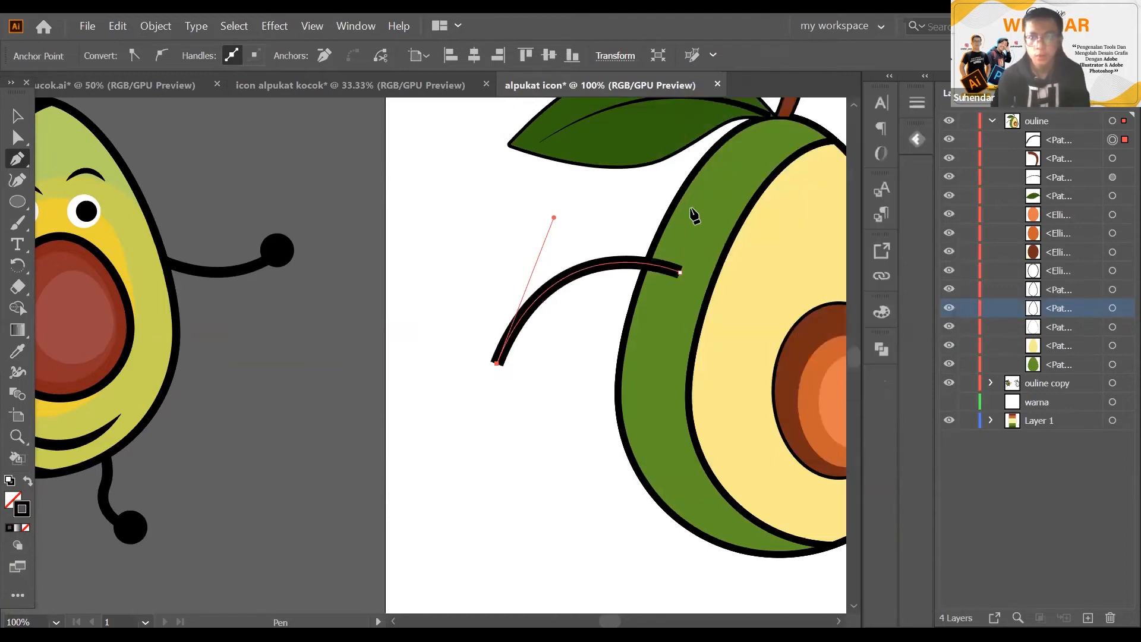
Give the left arm's stroke a round cap and a round corner join
click(915, 104)
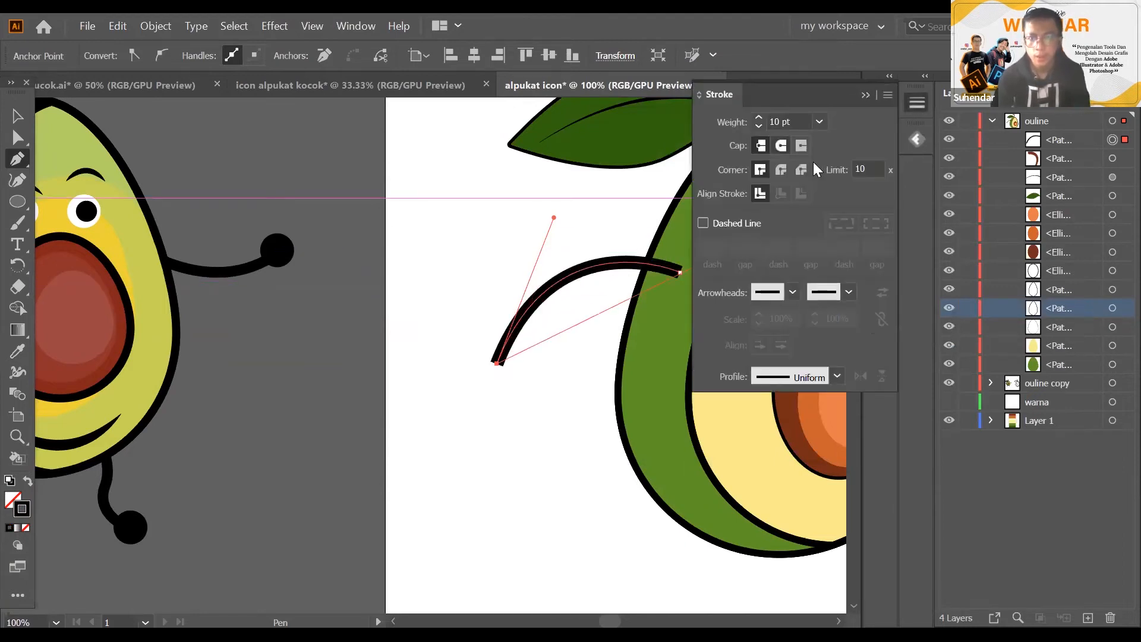
click(781, 146)
click(780, 170)
click(865, 95)
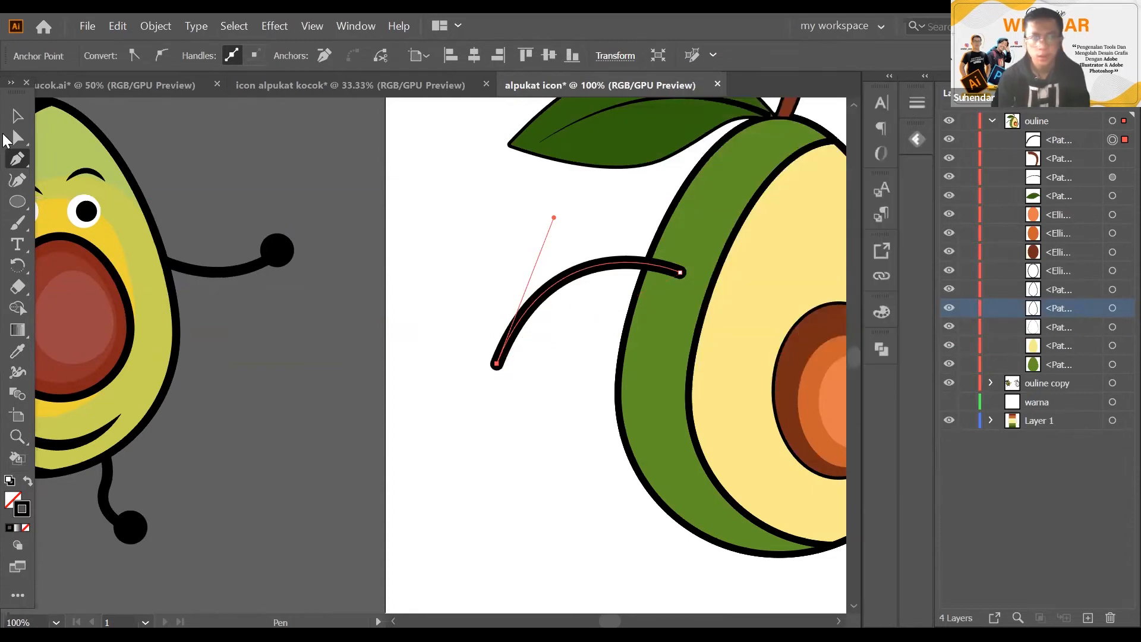
Draw a small circle as a hand over the free end of the left arm, like the reference character's hand
key(v)
key(ctrl+minus)
key(ctrl+minus)
drag(405, 362, 393, 369)
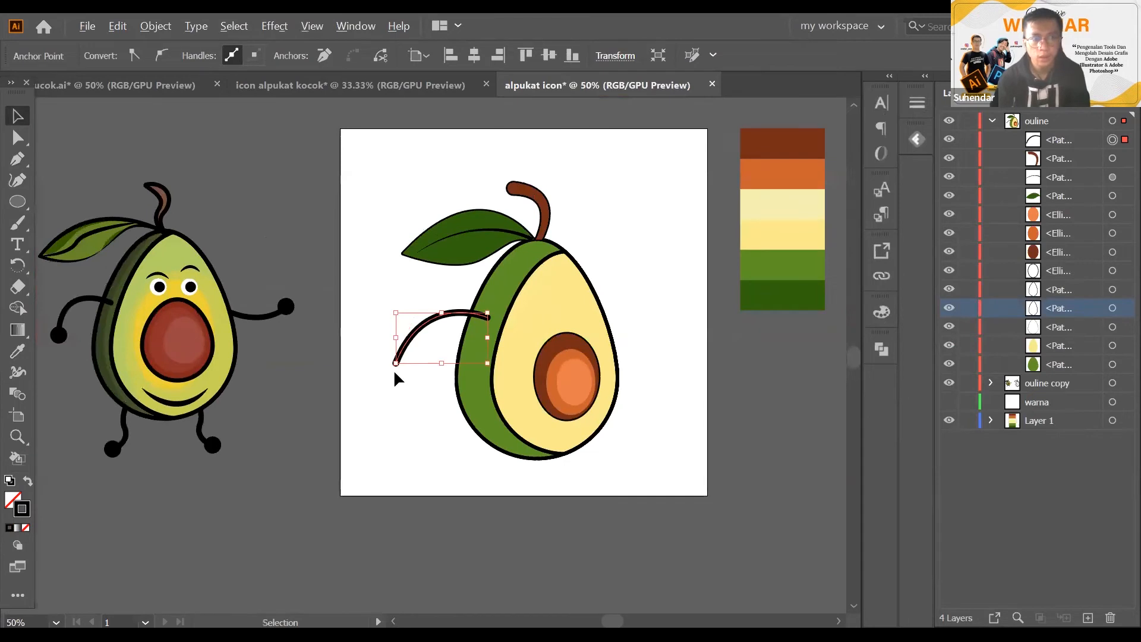
key(ctrl+plus)
key(ctrl+plus)
click(23, 203)
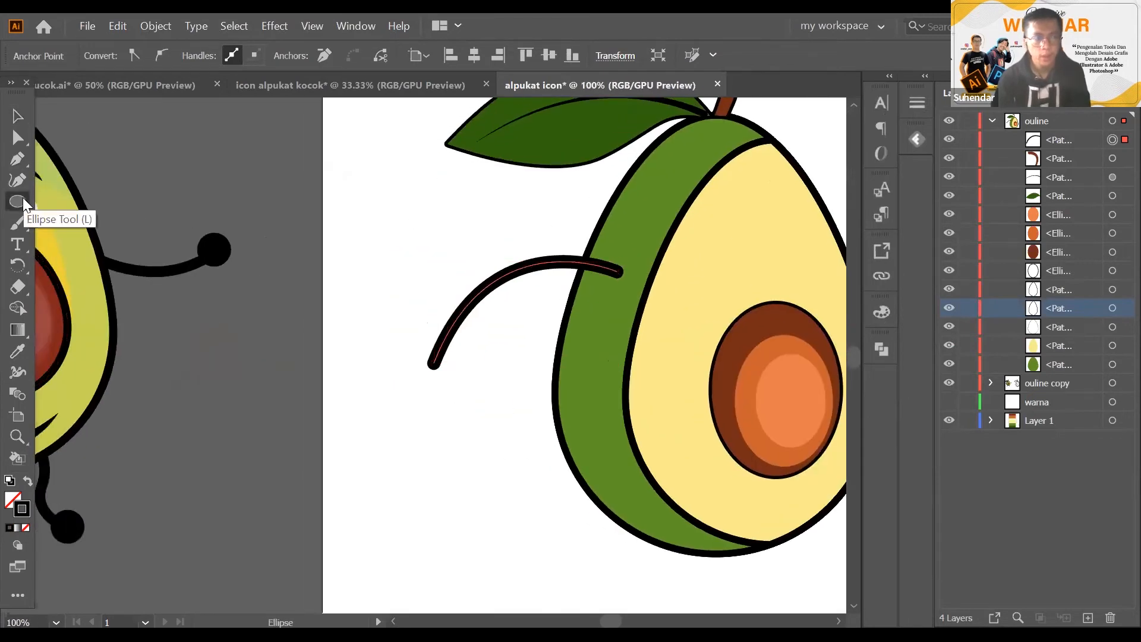
drag(502, 388, 611, 410)
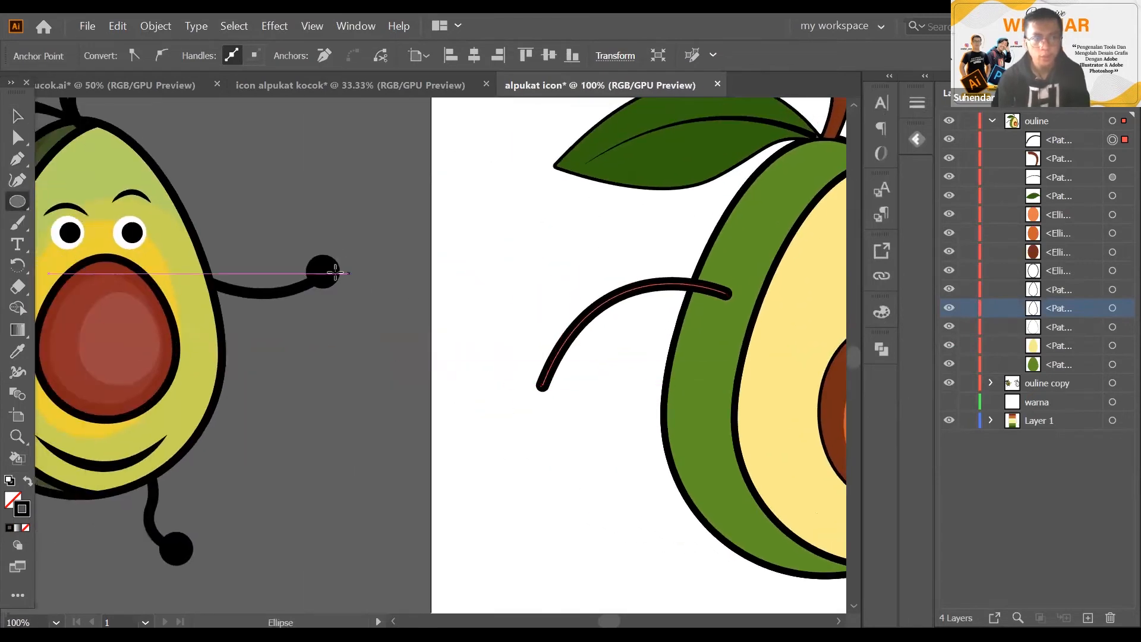
drag(518, 369, 563, 405)
Swap the hand circle's fill and stroke so it is solid black without an outline, and deselect it
key(ctrl+plus)
key(ctrl+plus)
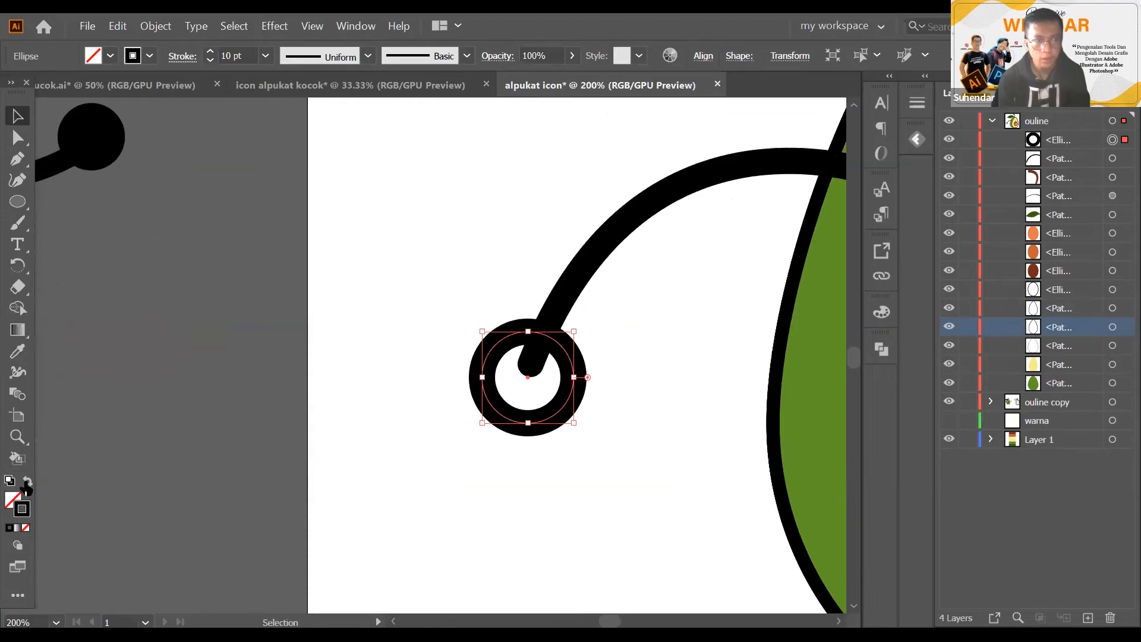
click(27, 481)
click(555, 448)
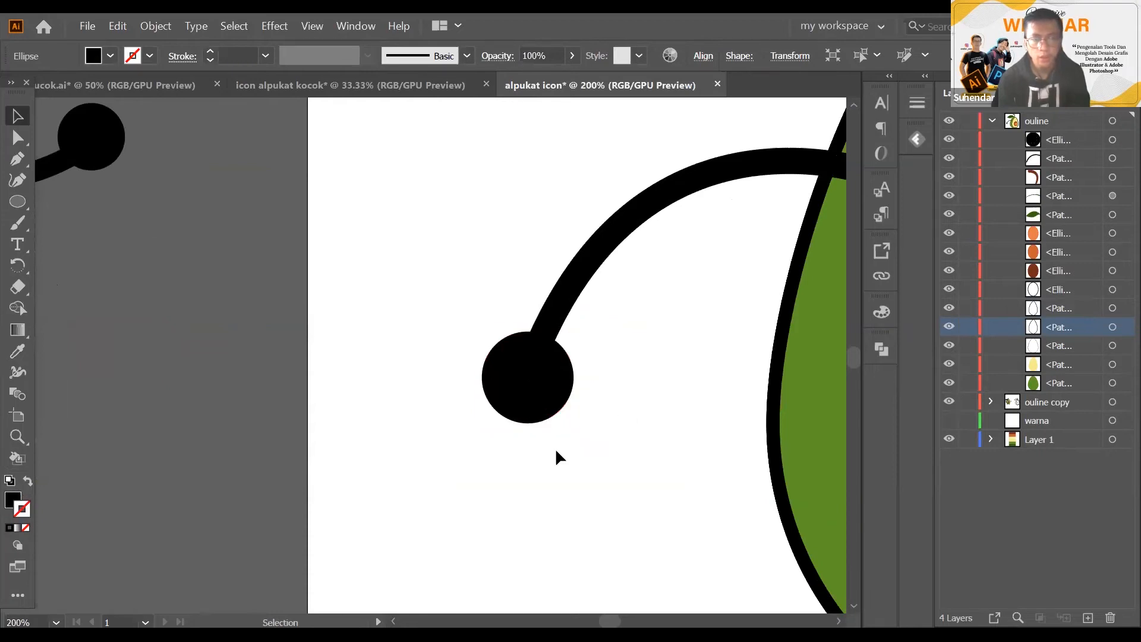
Draw a gently waving open path outward from the flesh's right edge as the right arm with the Pen tool
scroll(555, 447, down, 5)
drag(509, 435, 420, 385)
scroll(542, 363, up, 1)
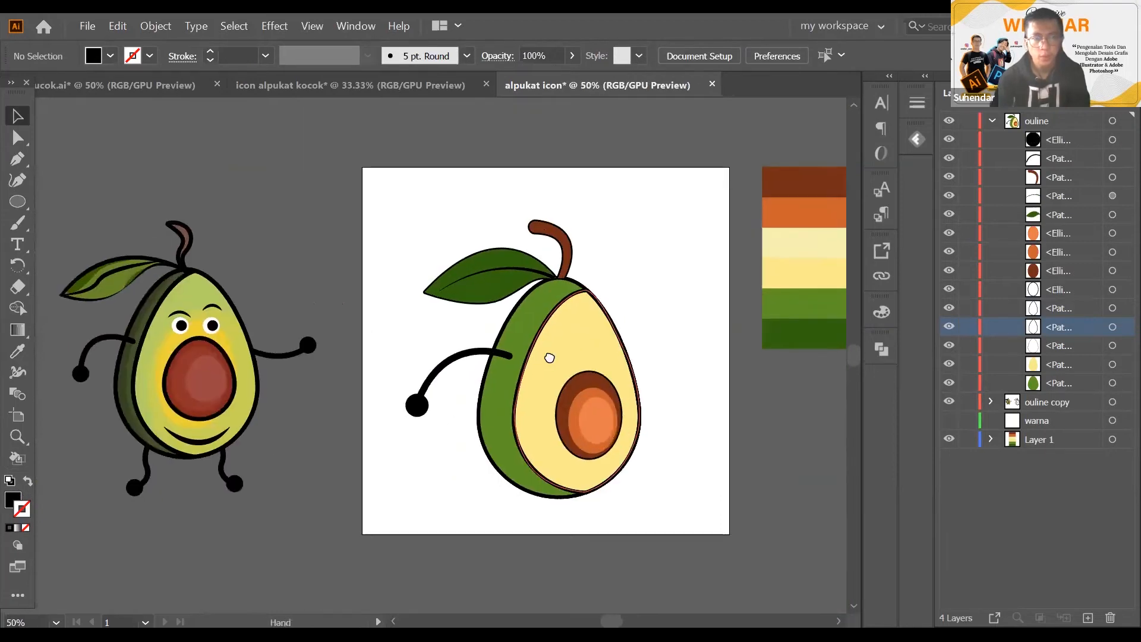
drag(542, 366, 549, 357)
click(17, 158)
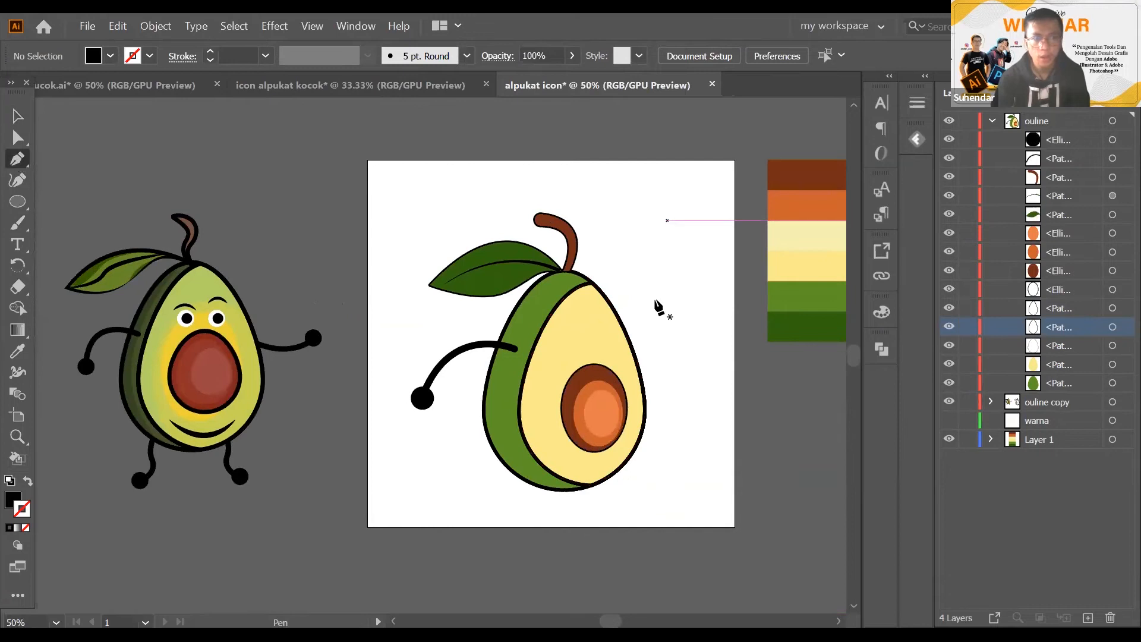
click(610, 343)
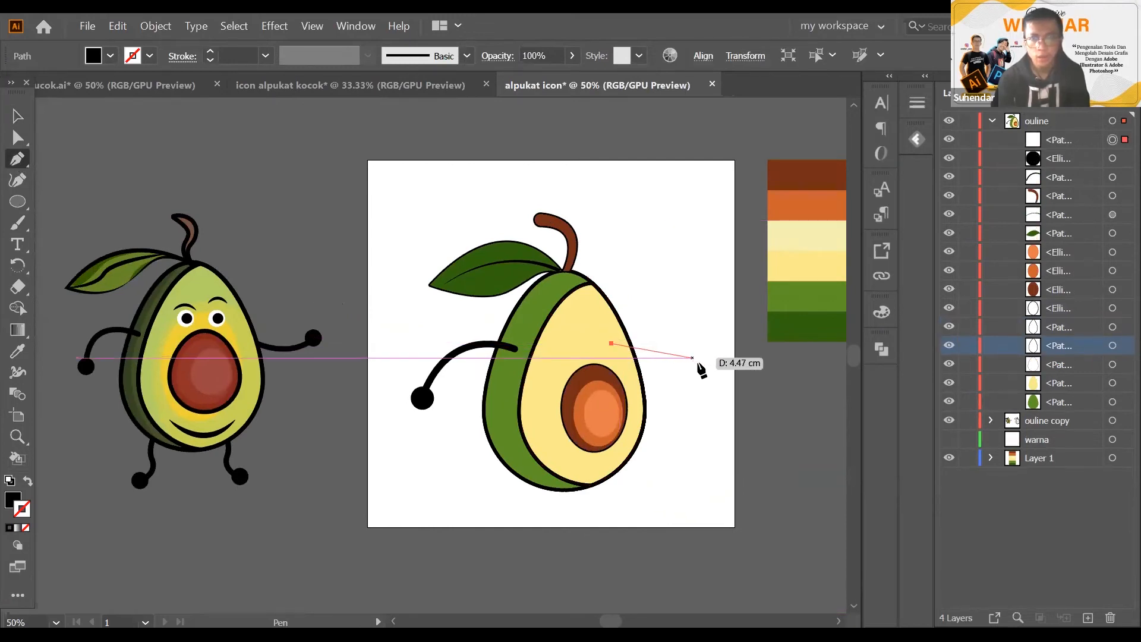
mouse_move(699, 358)
mouse_down()
mouse_move(726, 329)
mouse_move(707, 348)
mouse_up()
key(ctrl+z)
scroll(707, 349, up, 1)
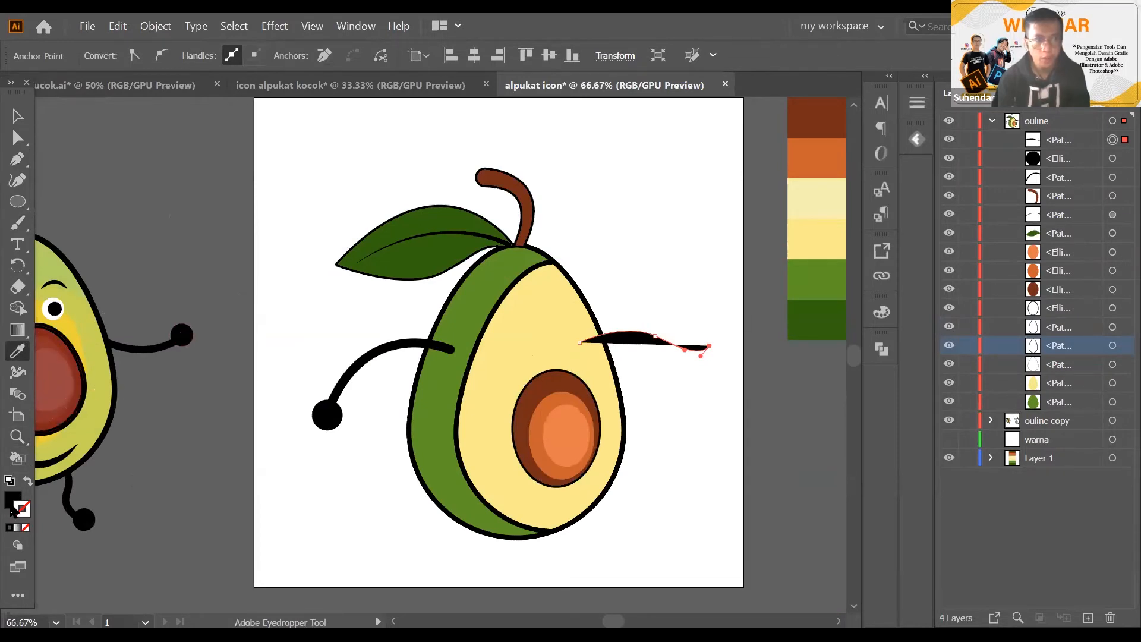
Copy the left arm's stroke style onto the right arm path and send the path behind the avocado body
click(351, 370)
key(v)
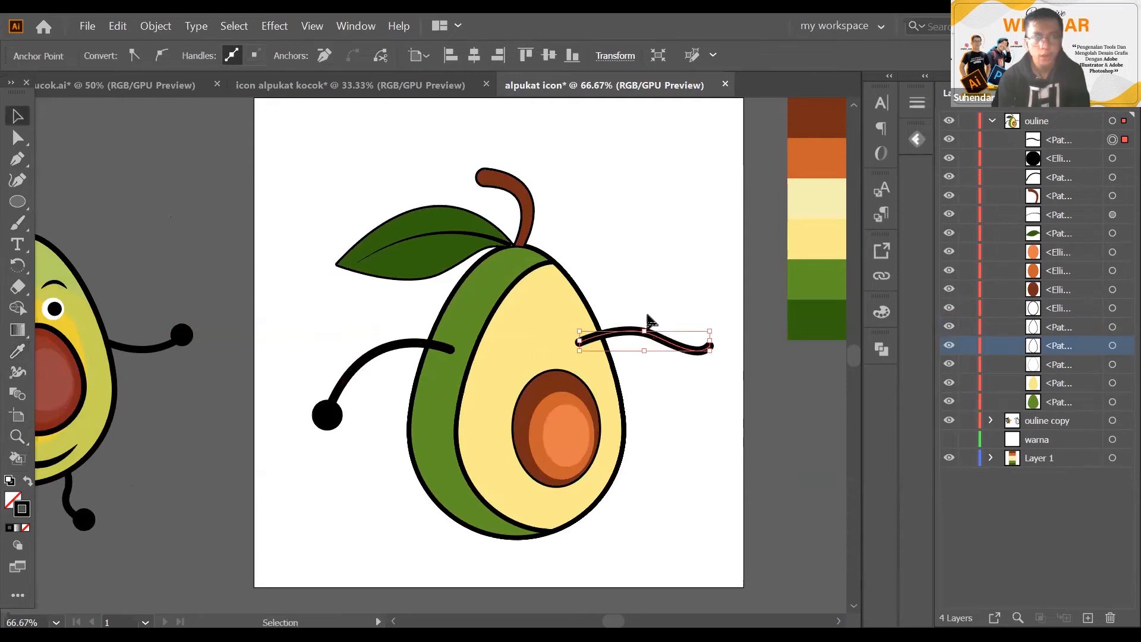
key(ctrl)
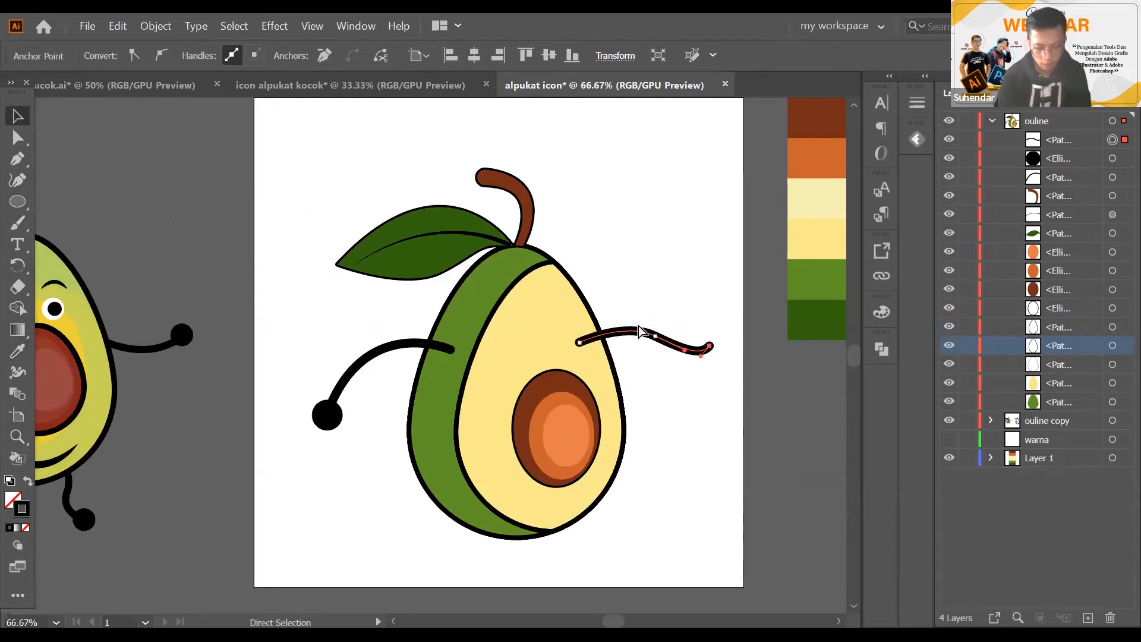
key(ctrl+shift+bracketleft)
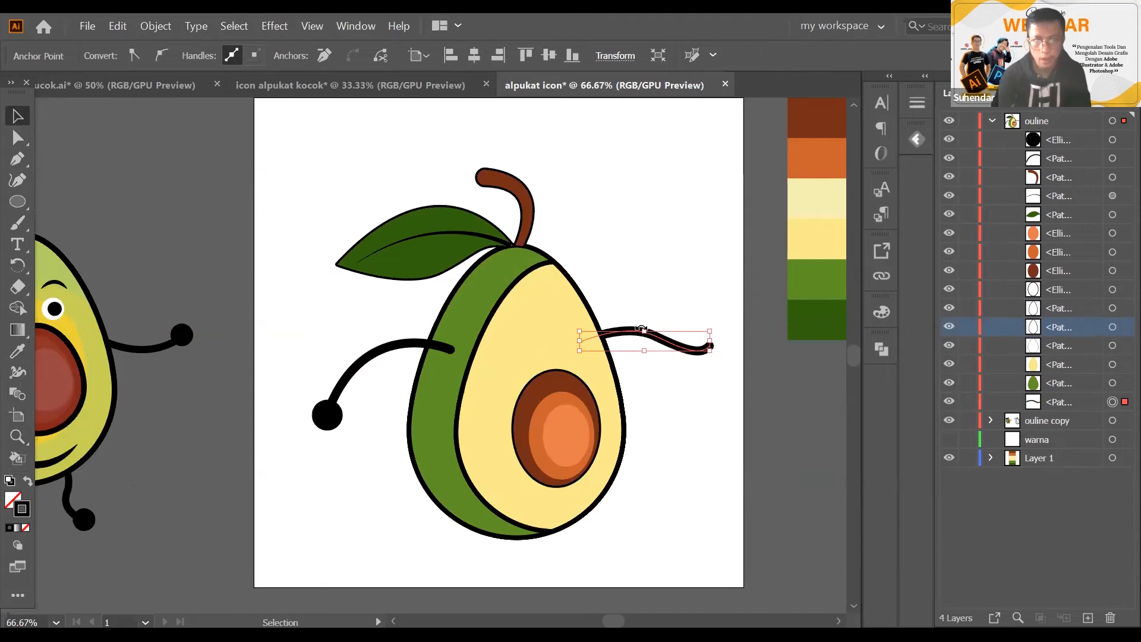
click(644, 301)
Place a copy of the left hand circle over the free end of the right arm and deselect it
scroll(340, 416, down, 1)
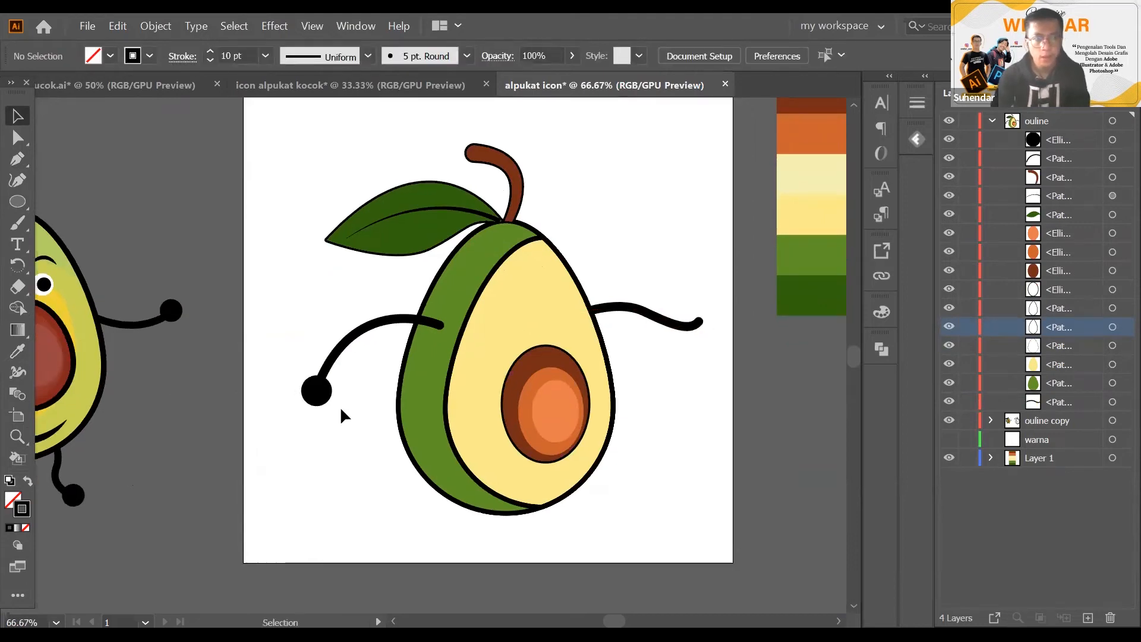
drag(327, 403, 697, 337)
click(684, 360)
Draw a short wavy open path down from the body's lower-left green edge as the left leg
scroll(681, 361, down, 2)
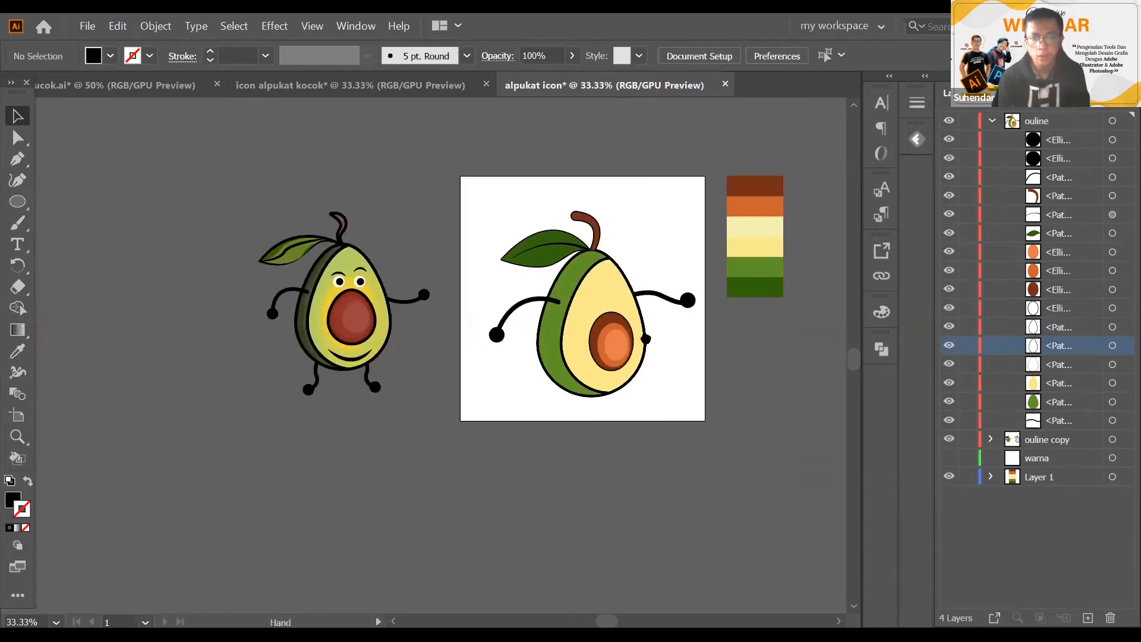
scroll(561, 425, up, 1)
drag(560, 425, 541, 398)
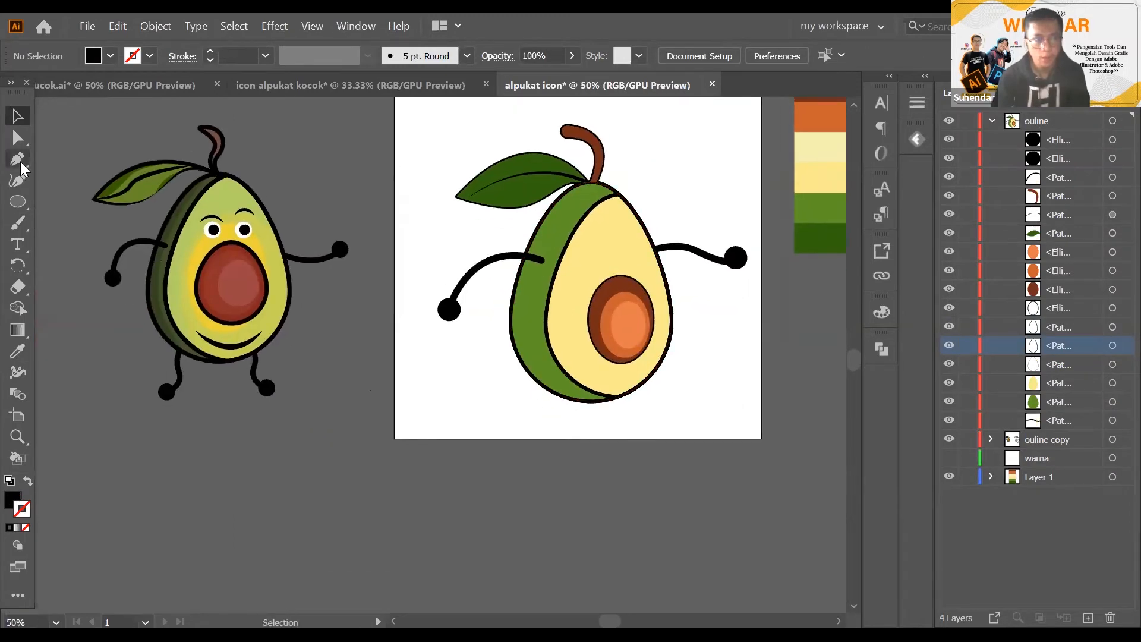
click(17, 159)
scroll(455, 301, up, 1)
drag(515, 264, 578, 213)
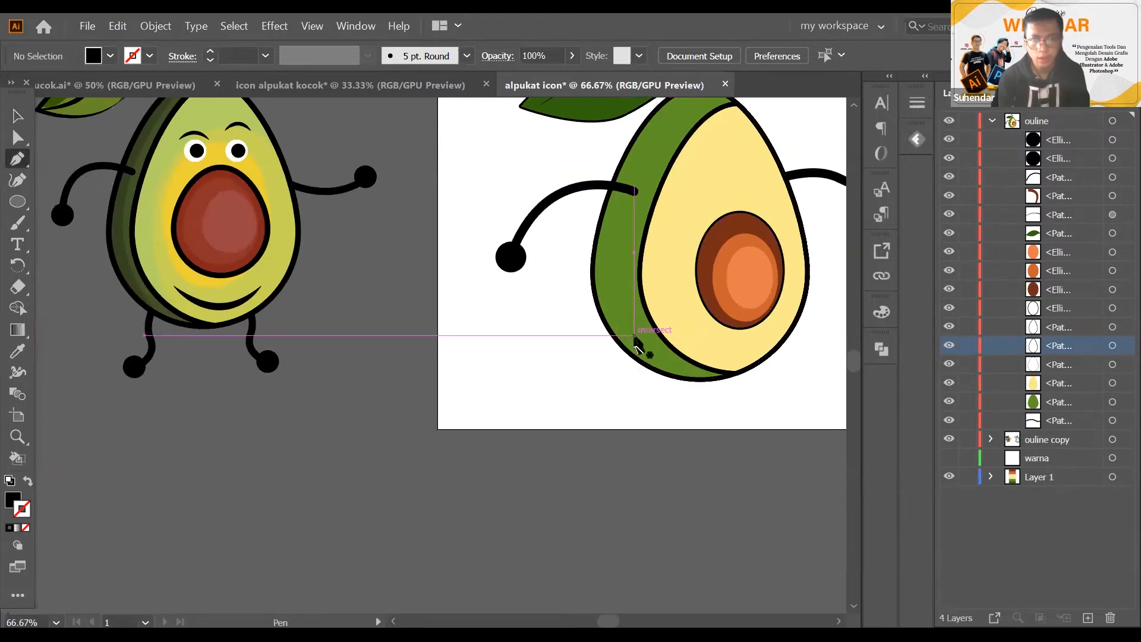
click(635, 336)
drag(630, 378, 604, 420)
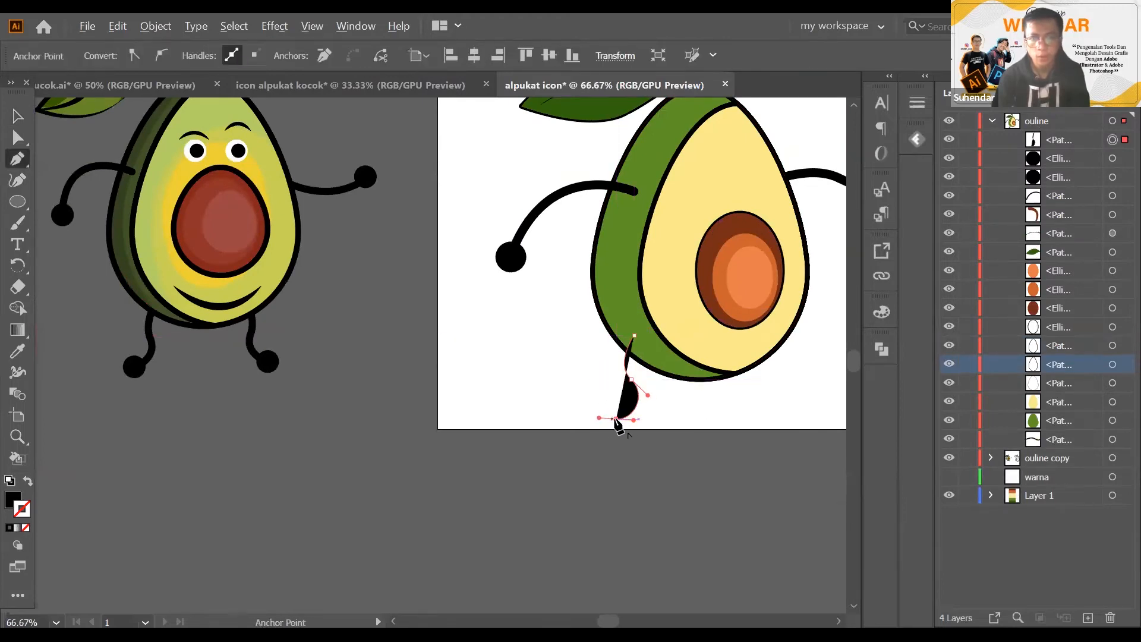
Apply the left arm's stroke style to the left leg path with the Eyedropper
key(i)
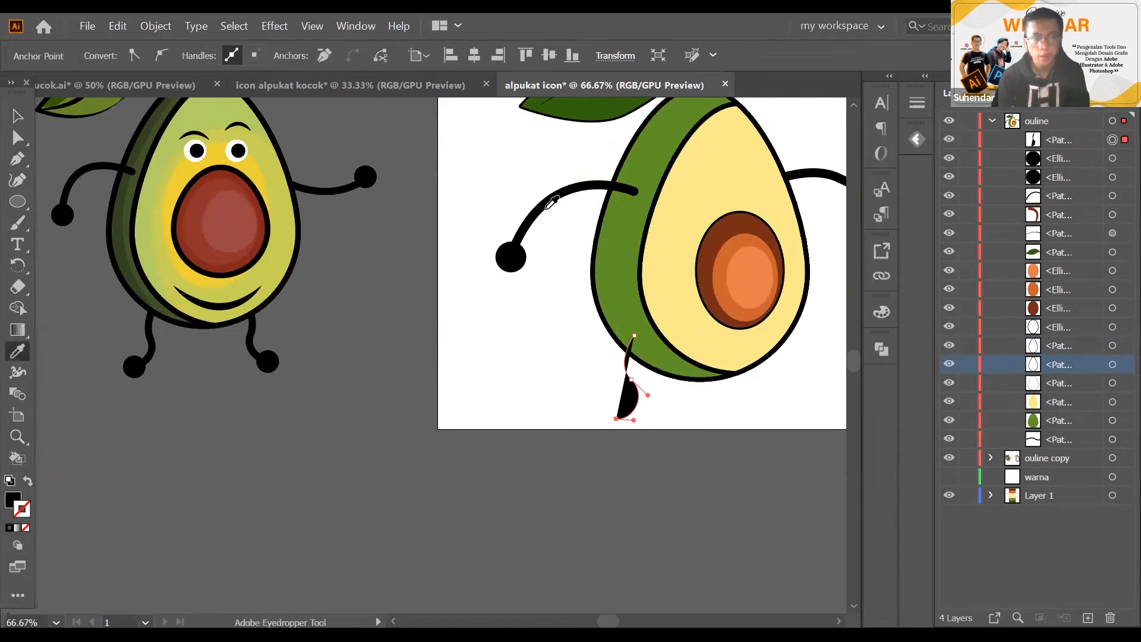
click(543, 202)
drag(557, 219, 473, 230)
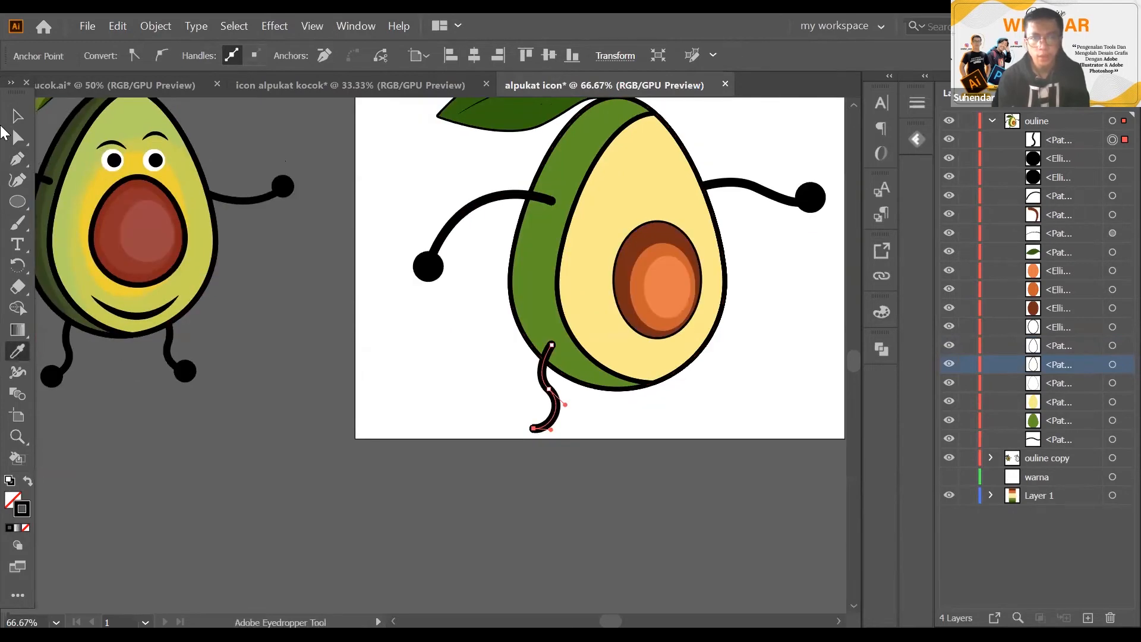
Duplicate the left leg under the body's lower-right side and reflect the copy across the vertical axis
key(v)
drag(683, 419, 686, 406)
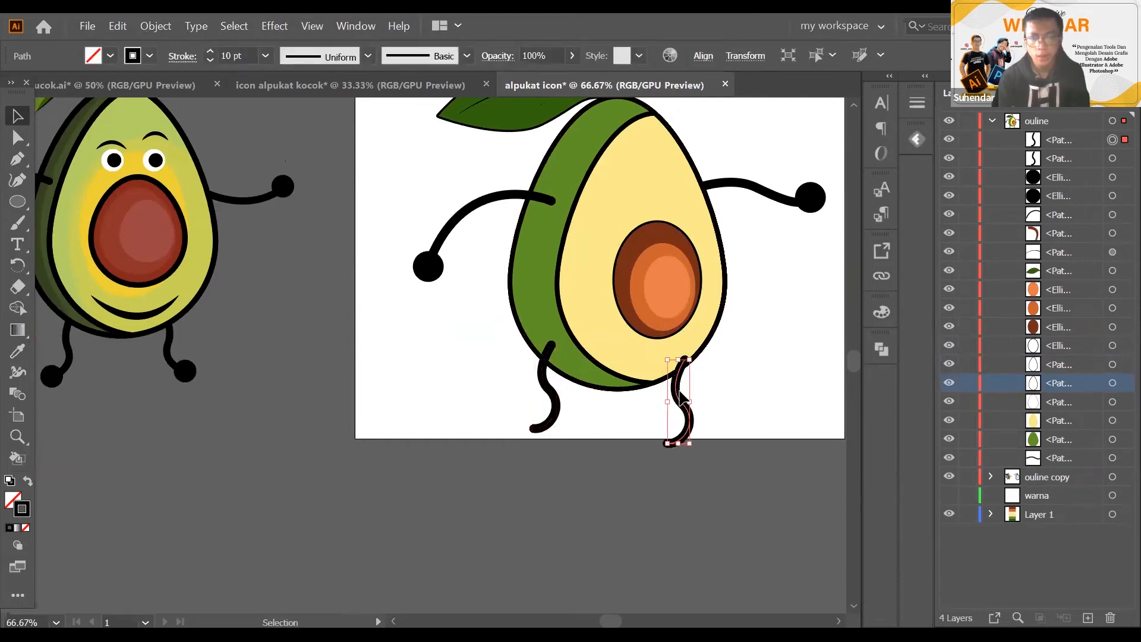
right_click(680, 392)
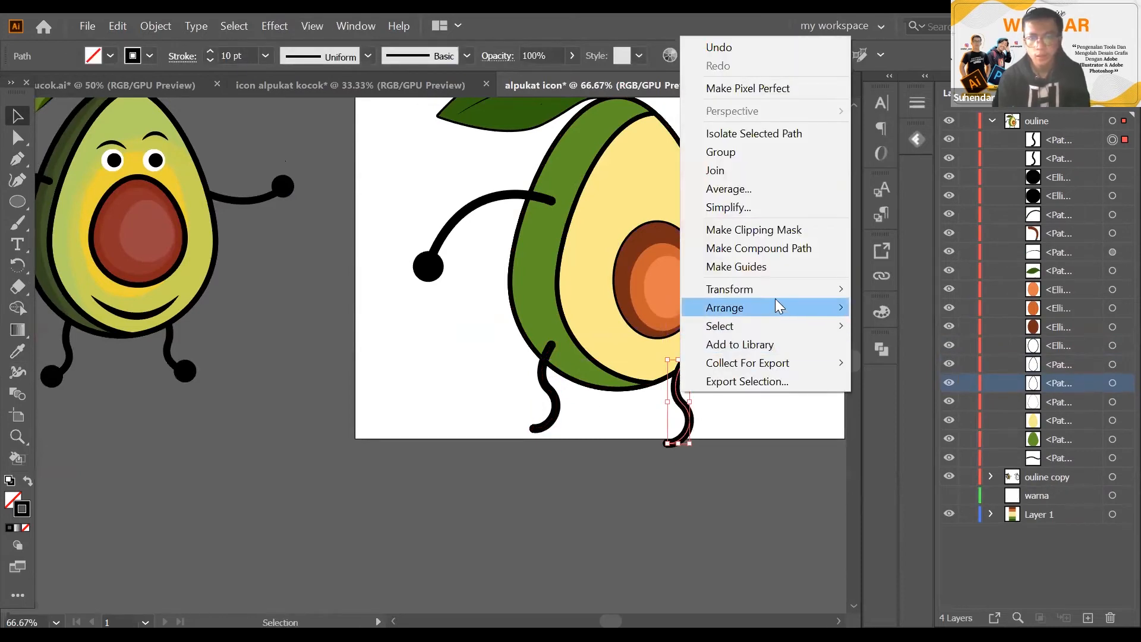
mouse_move(775, 288)
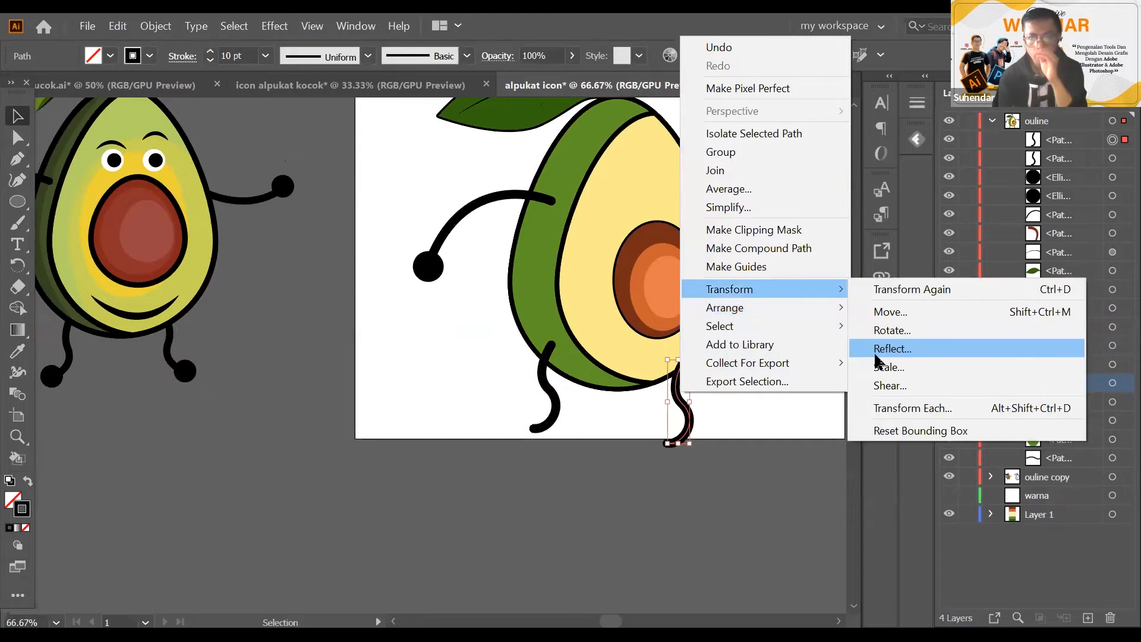
click(873, 349)
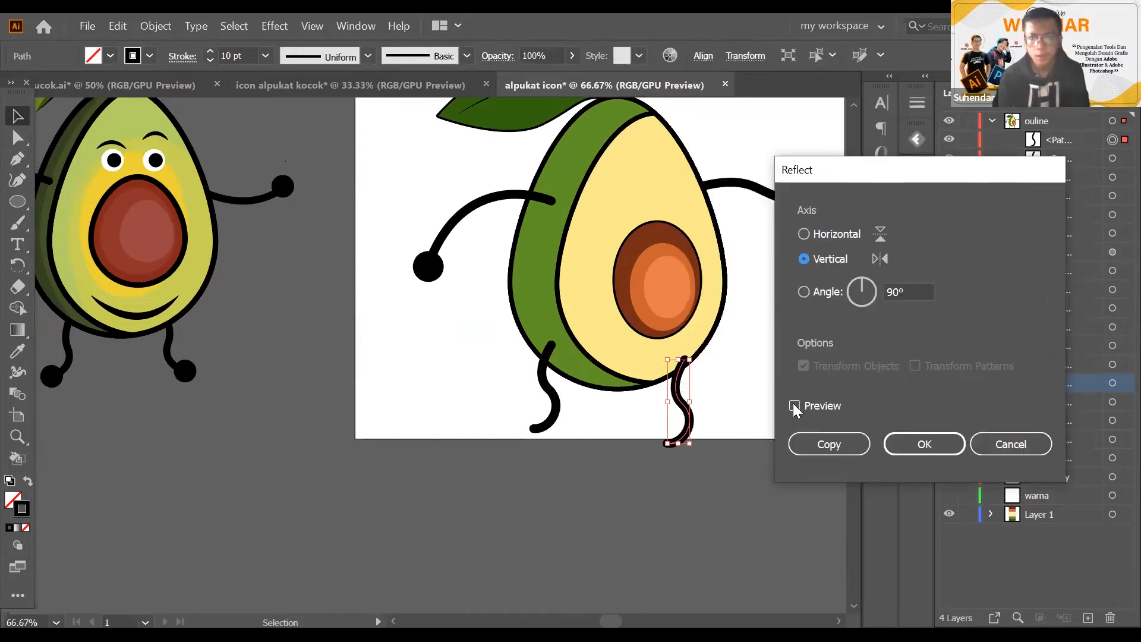
click(794, 406)
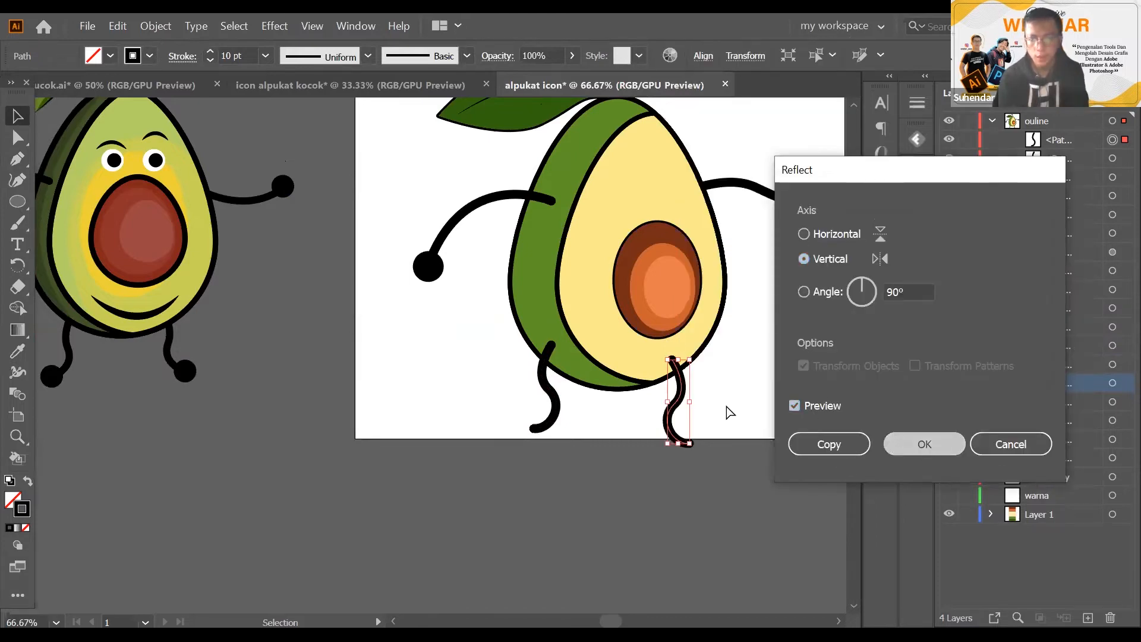
key(Return)
Shorten the right leg slightly and send it behind the avocado body
drag(678, 444, 678, 434)
drag(733, 390, 698, 378)
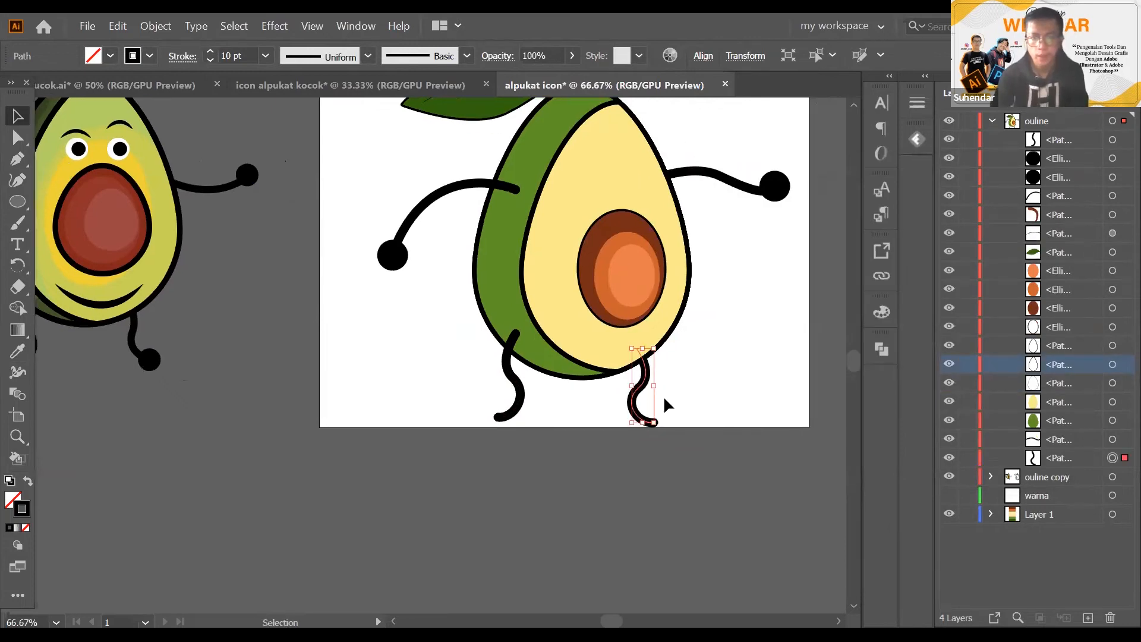
Place copies of the left hand circle as feet on the ends of both legs, and deselect
click(345, 244)
drag(392, 255, 654, 432)
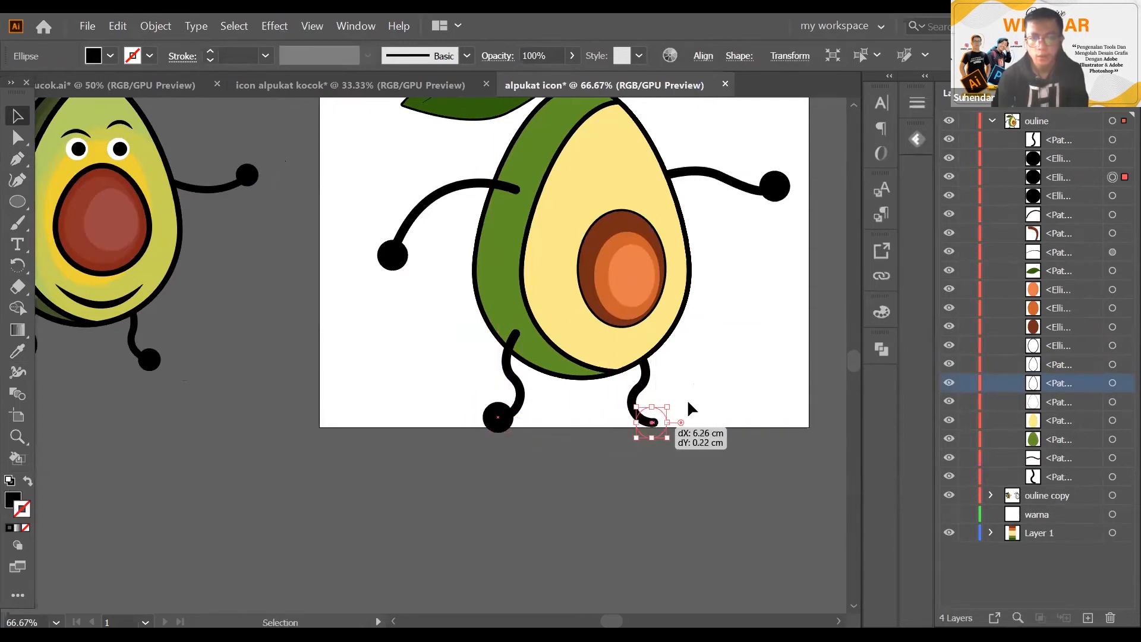
key(ctrl+minus)
key(ctrl+minus)
click(499, 206)
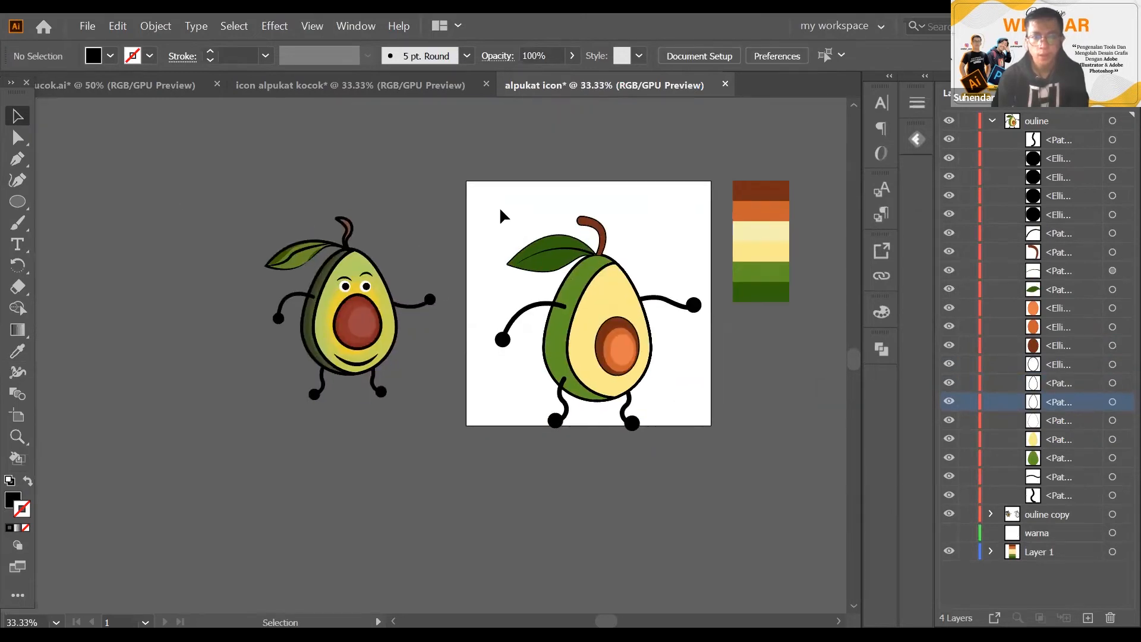
Group all parts of the avocado character and move the group up so the feet fit on the artboard
key(ctrl+a)
key(ctrl+plus)
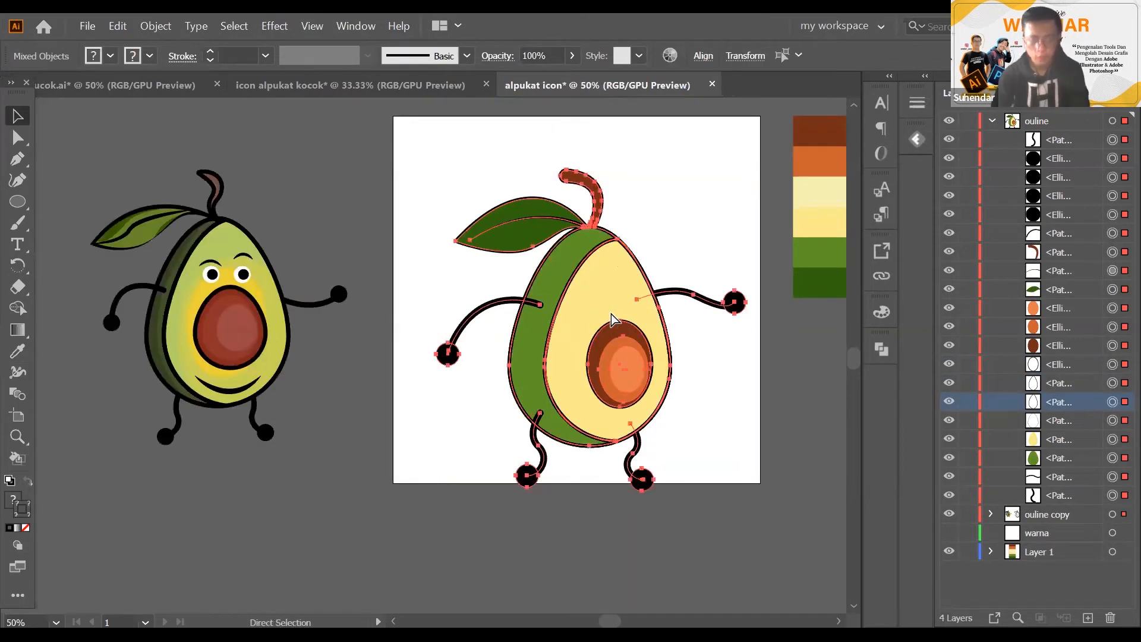
key(ctrl+g)
drag(584, 348, 575, 315)
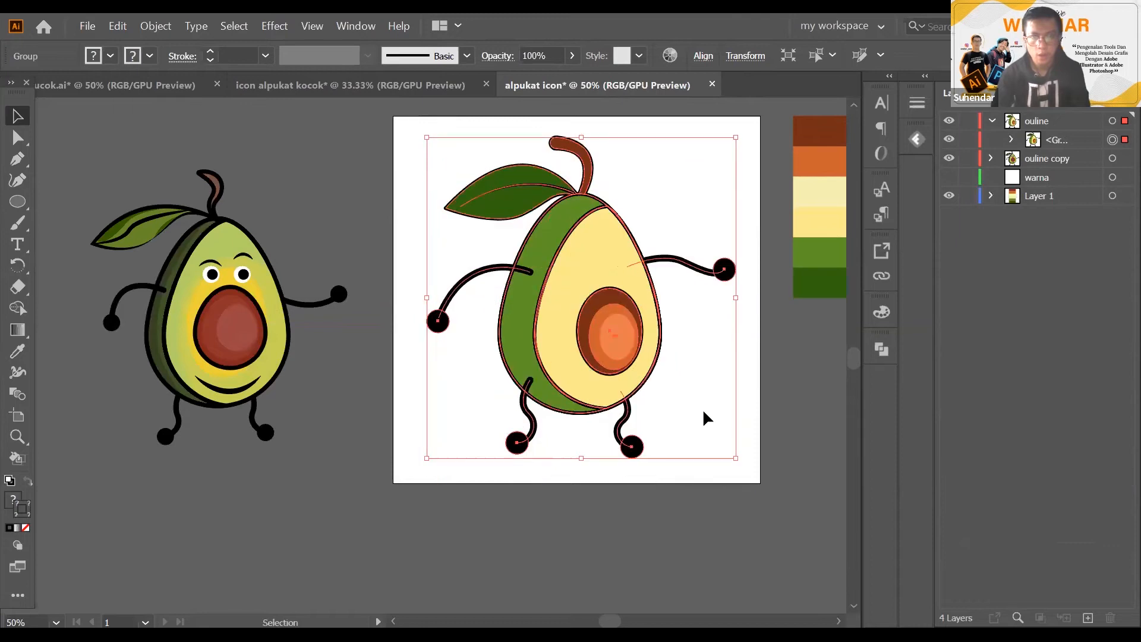
click(774, 443)
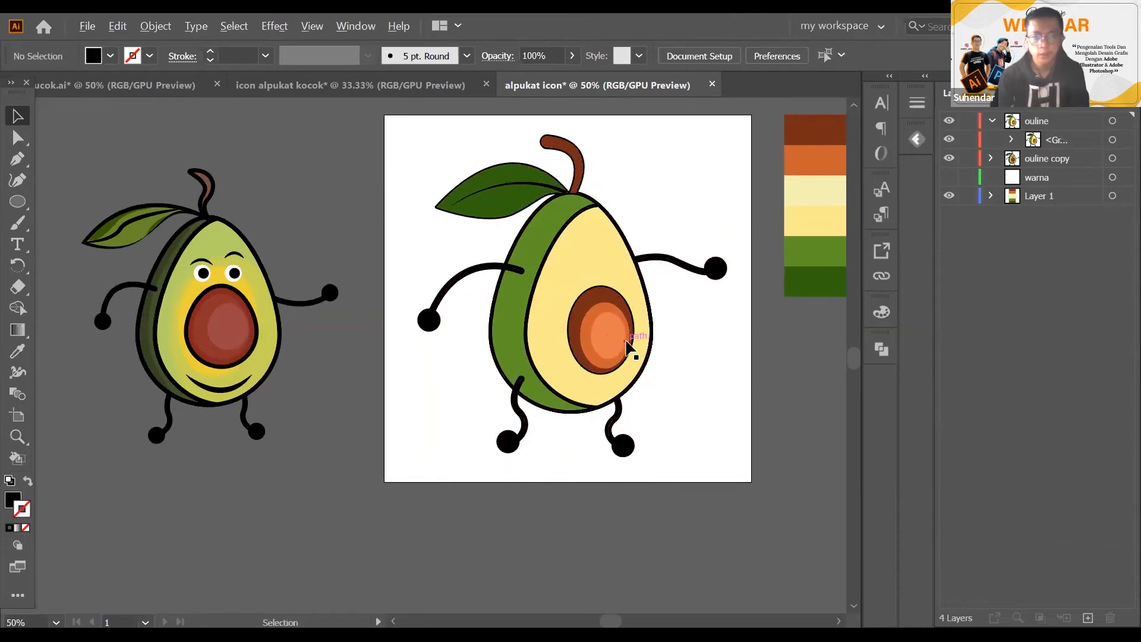
Draw a small circle on the flesh above the seed as the left eye and fill it with white
scroll(624, 341, up, 1)
drag(589, 318, 622, 335)
click(19, 203)
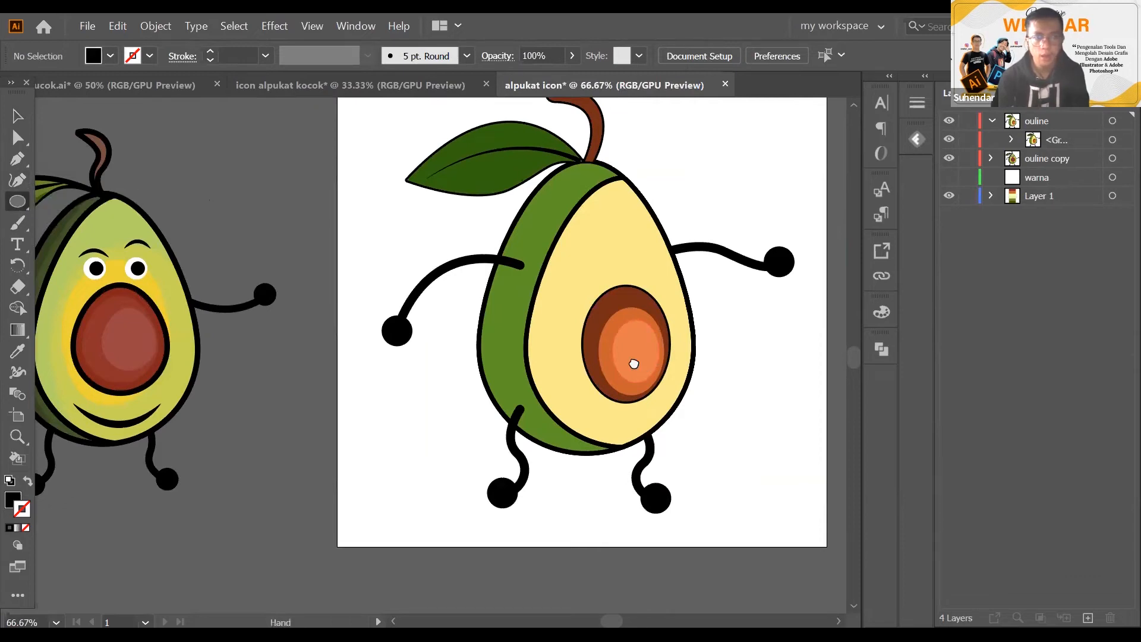
drag(634, 363, 612, 357)
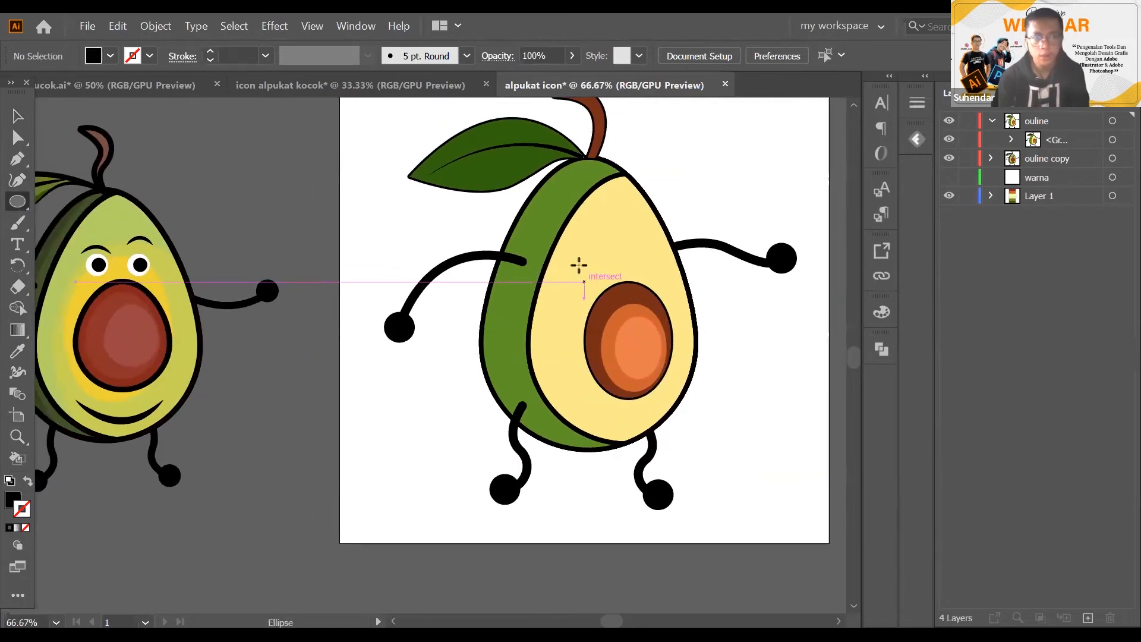
drag(581, 250, 609, 270)
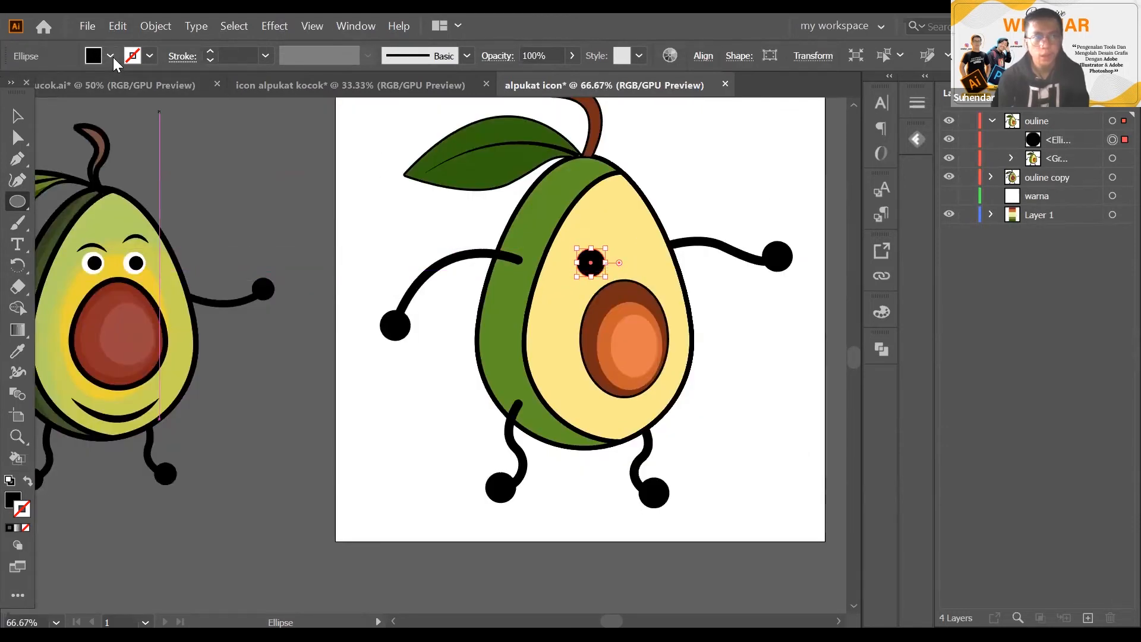
click(112, 57)
click(37, 85)
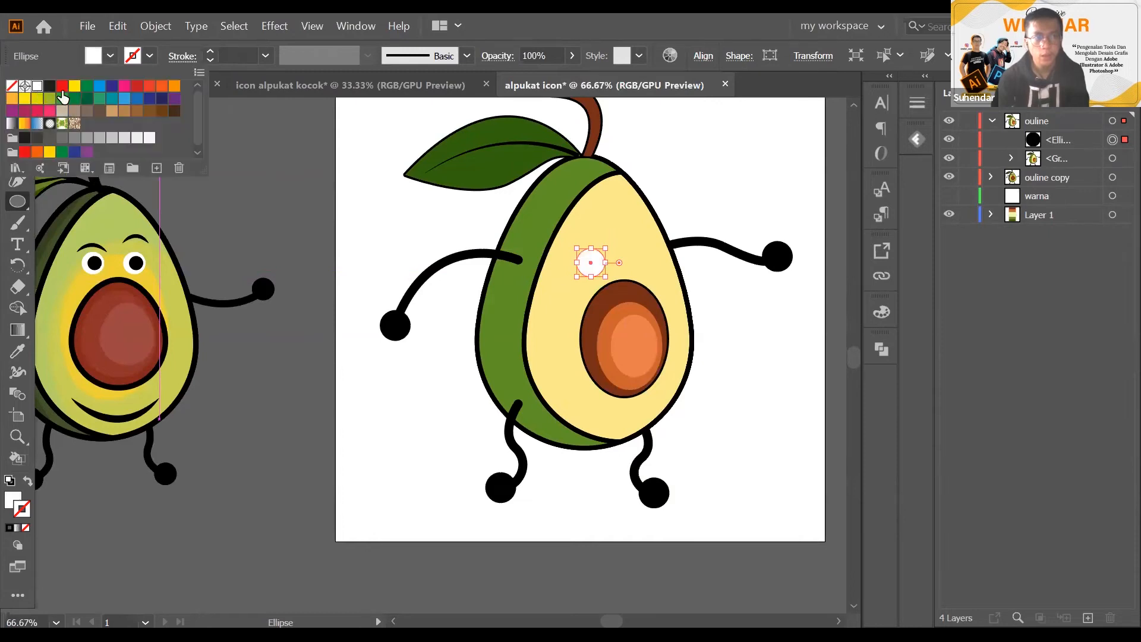
scroll(597, 268, up, 2)
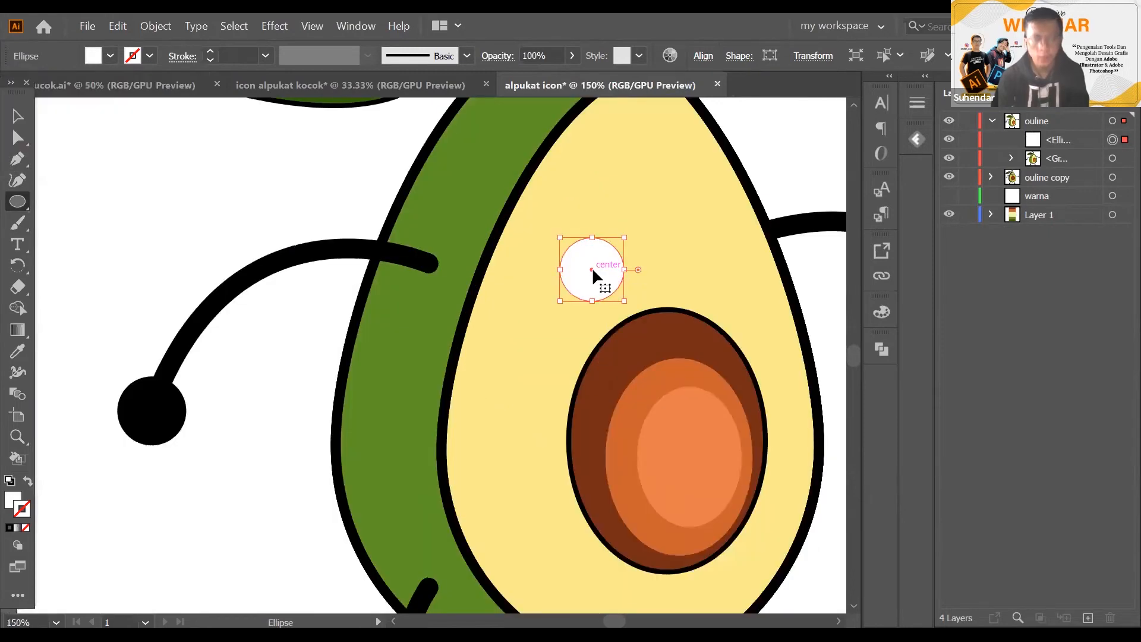
key(v)
drag(606, 290, 730, 275)
key(ctrl+z)
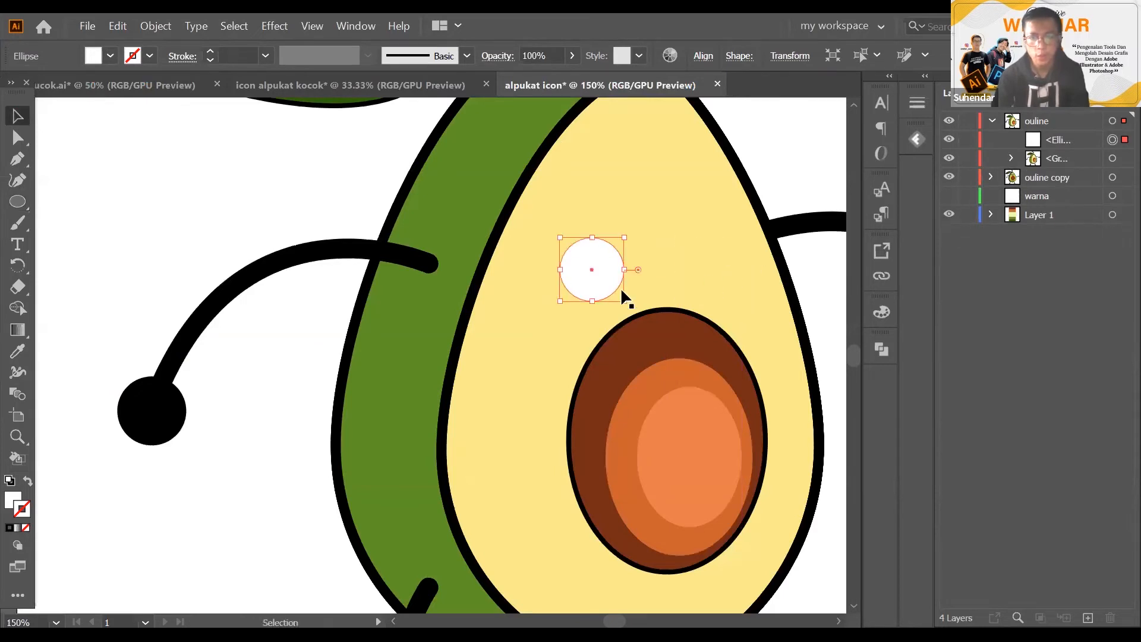
Duplicate the white eye circle to the right as the second eye above the seed
scroll(606, 280, down, 1)
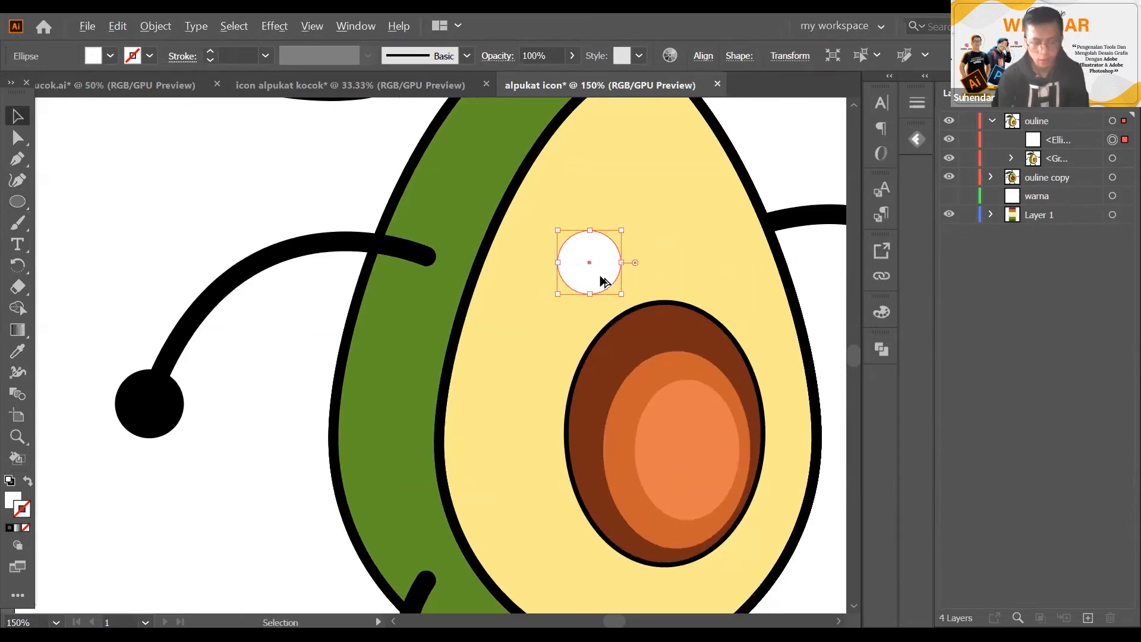
drag(603, 280, 719, 277)
Paste a copy of the left eye circle in front of it and shrink the copy about its centre for the pupil
scroll(598, 275, up, 1)
click(600, 274)
key(a)
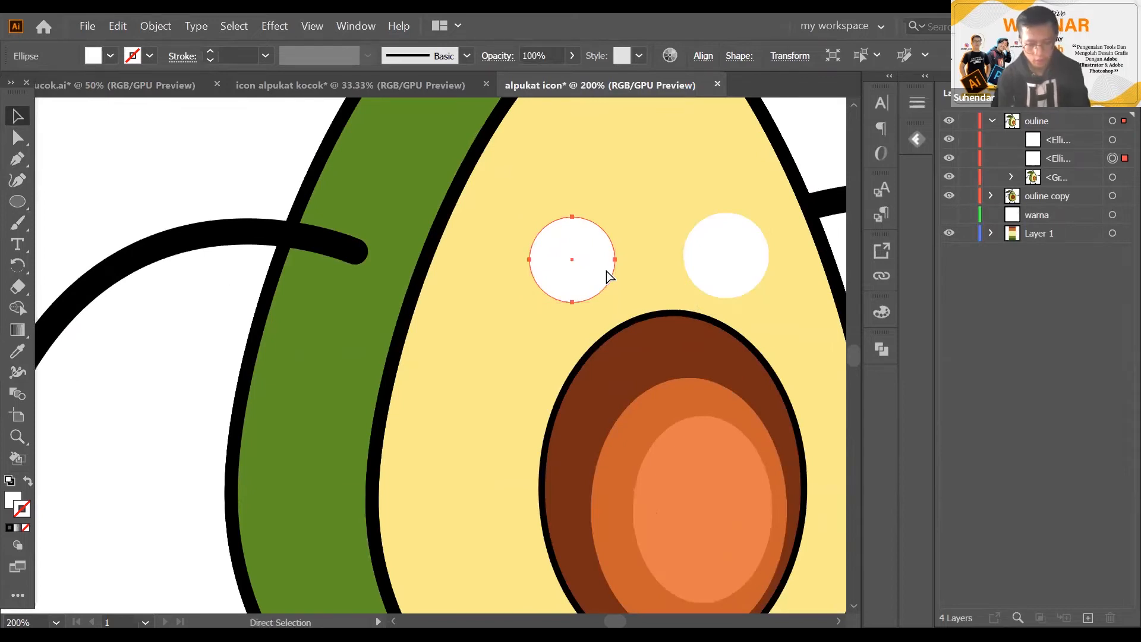
key(ctrl+c)
key(ctrl+f)
key(v)
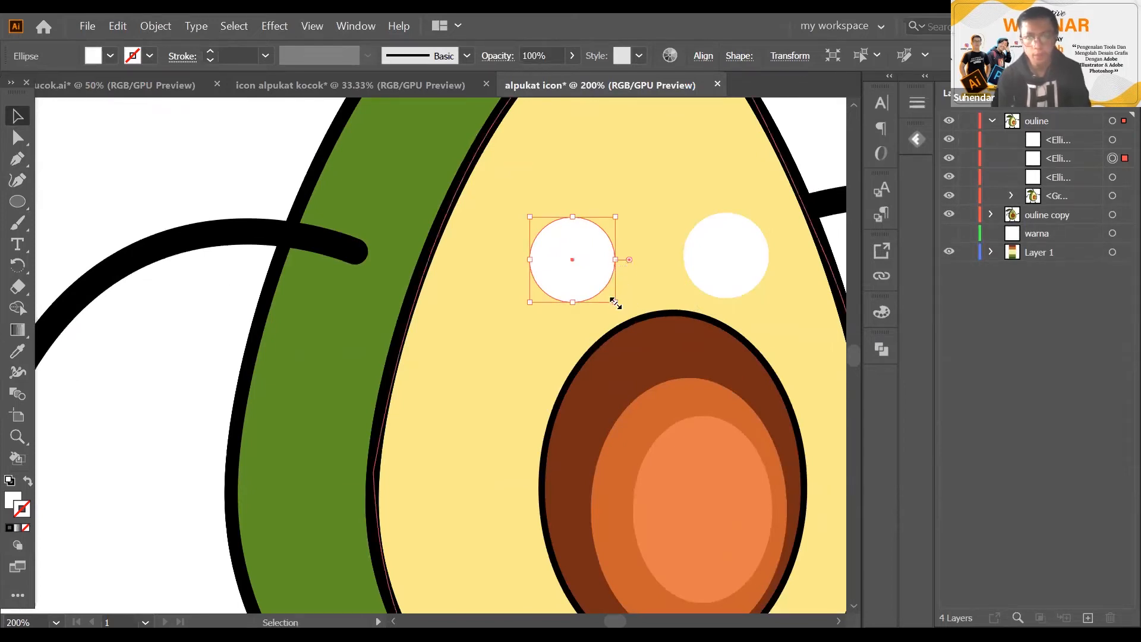
drag(615, 301, 598, 285)
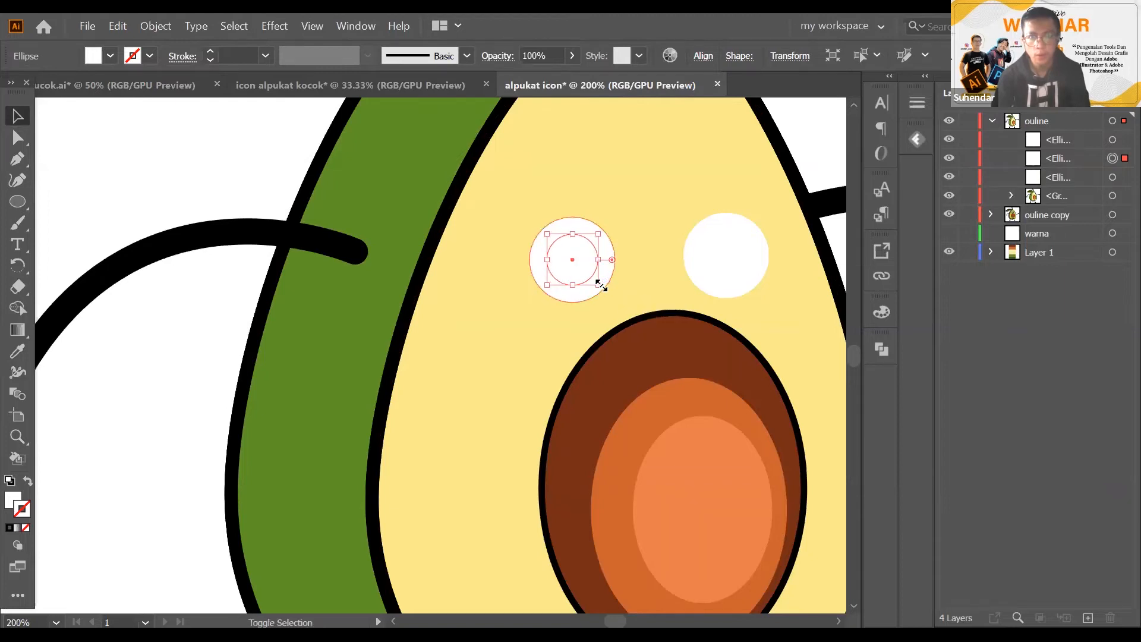
Fill the small pupil circle inside the left white eye with black
click(109, 54)
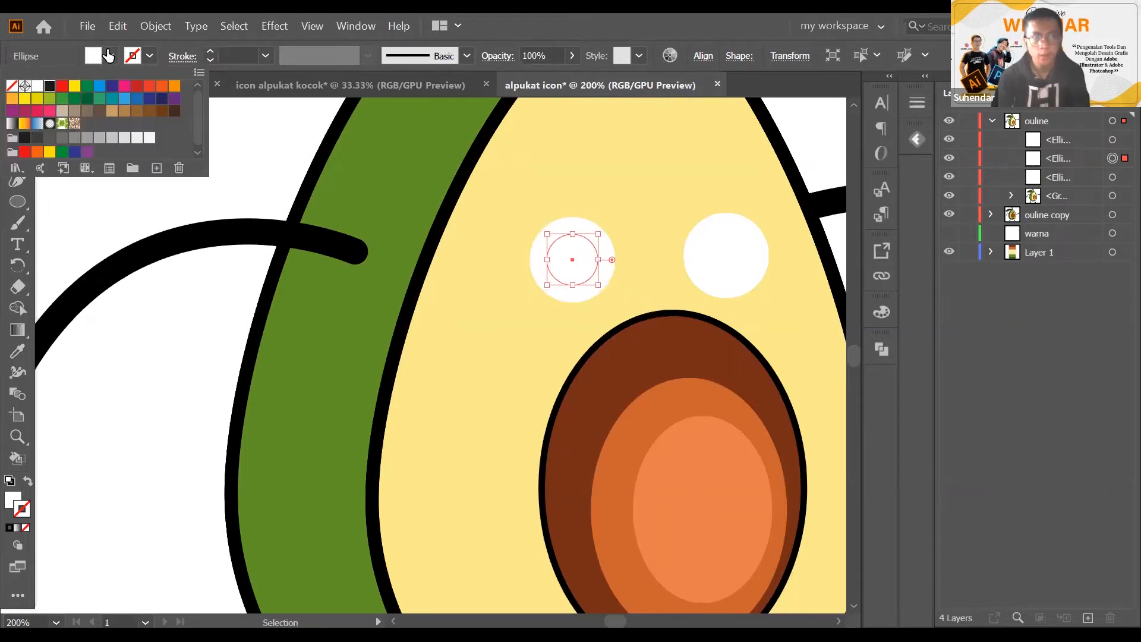
click(49, 86)
scroll(598, 263, down, 3)
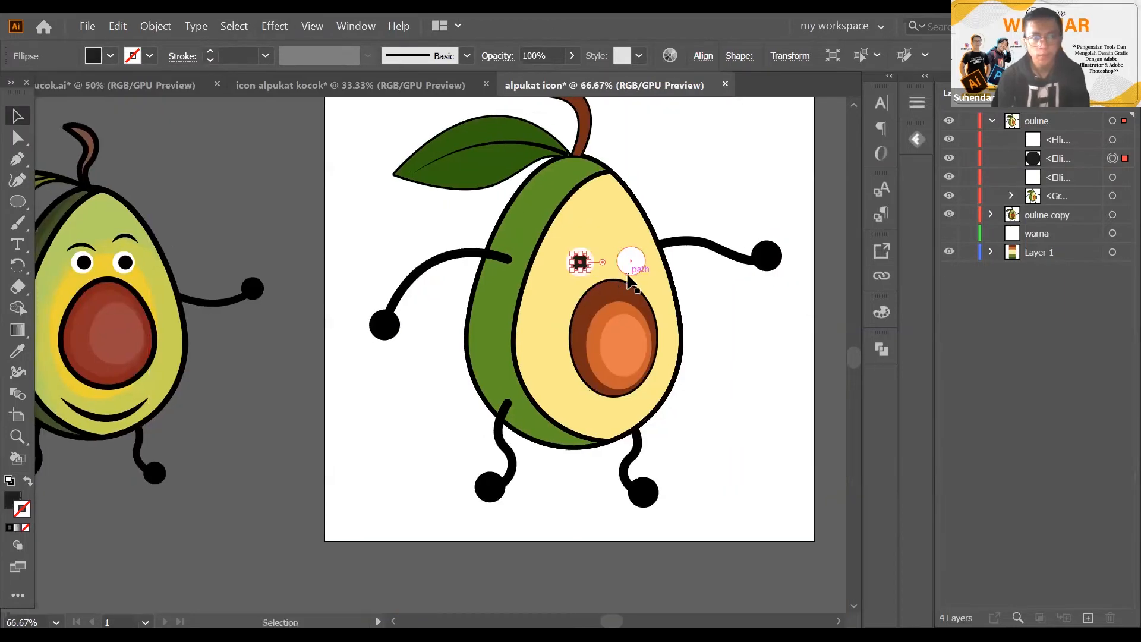
Paste a copy of the right white eye circle in front of it and shrink it into a pupil sitting toward the eye's right side
scroll(631, 276, up, 3)
drag(628, 253, 591, 268)
scroll(591, 266, up, 1)
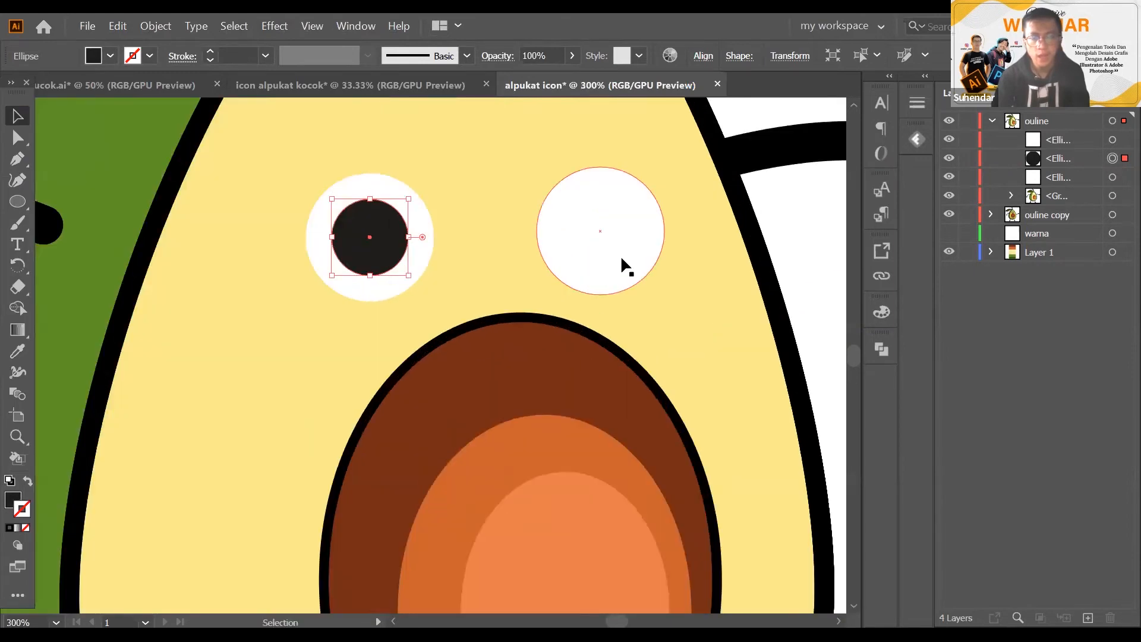
drag(633, 237, 642, 245)
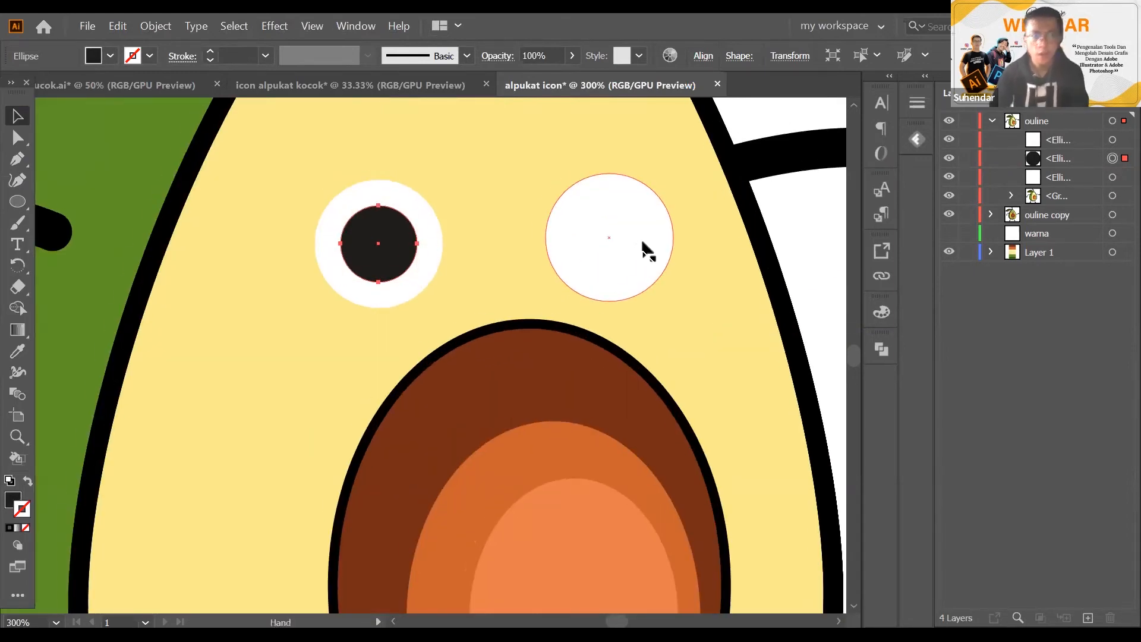
click(643, 245)
key(a)
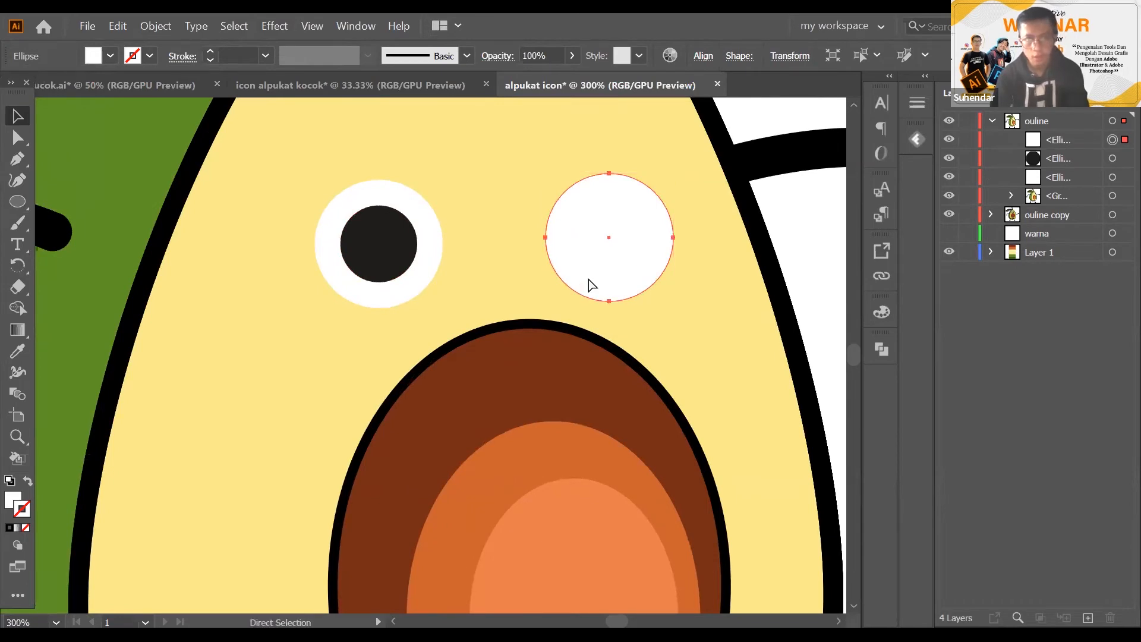
key(ctrl+c)
key(ctrl+f)
drag(674, 301, 654, 264)
Give the right pupil the black fill sampled from the left pupil and deselect it
click(17, 351)
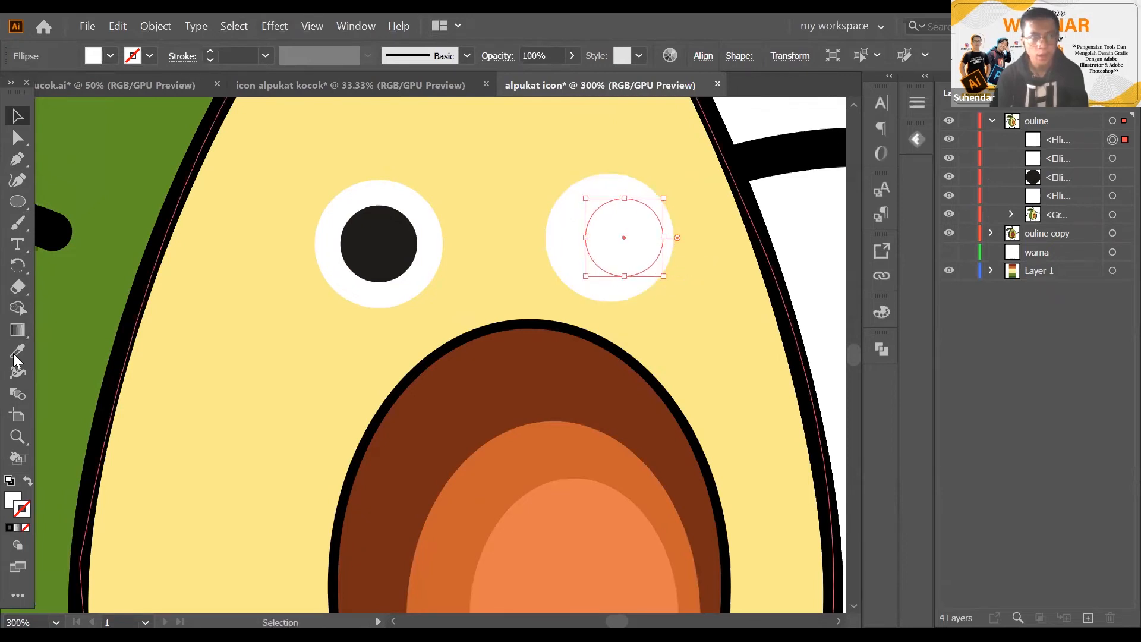
click(389, 226)
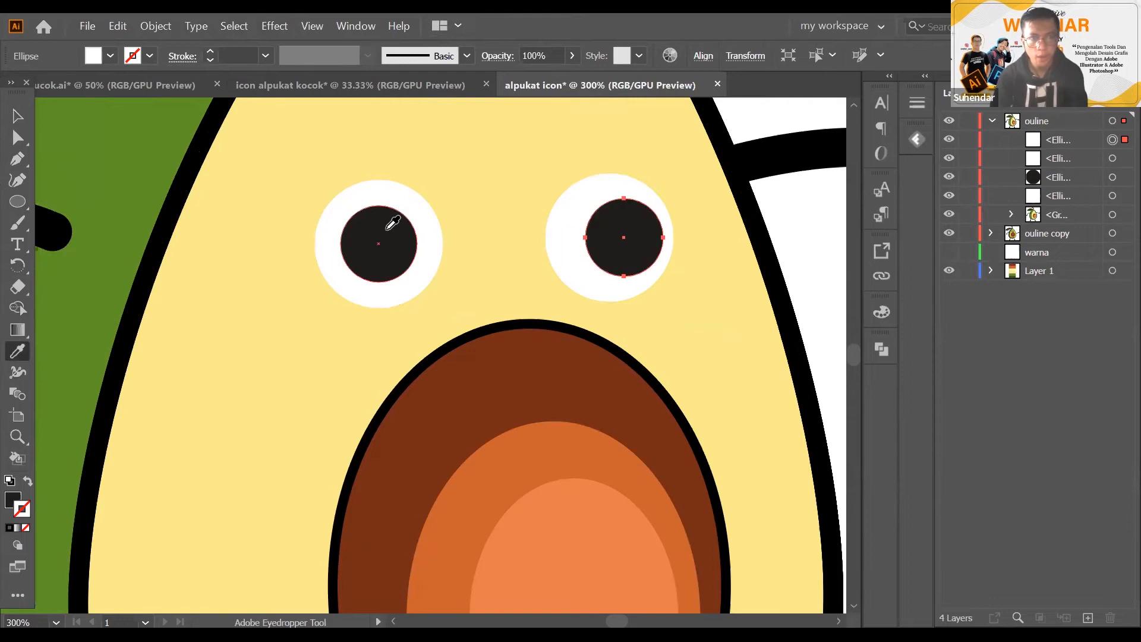
key(v)
scroll(360, 259, down, 2)
drag(465, 287, 519, 314)
click(627, 191)
Draw a closed, thin arched black eyebrow above the left eye with the Pen tool
scroll(628, 190, down, 2)
scroll(627, 209, down, 2)
scroll(590, 255, up, 4)
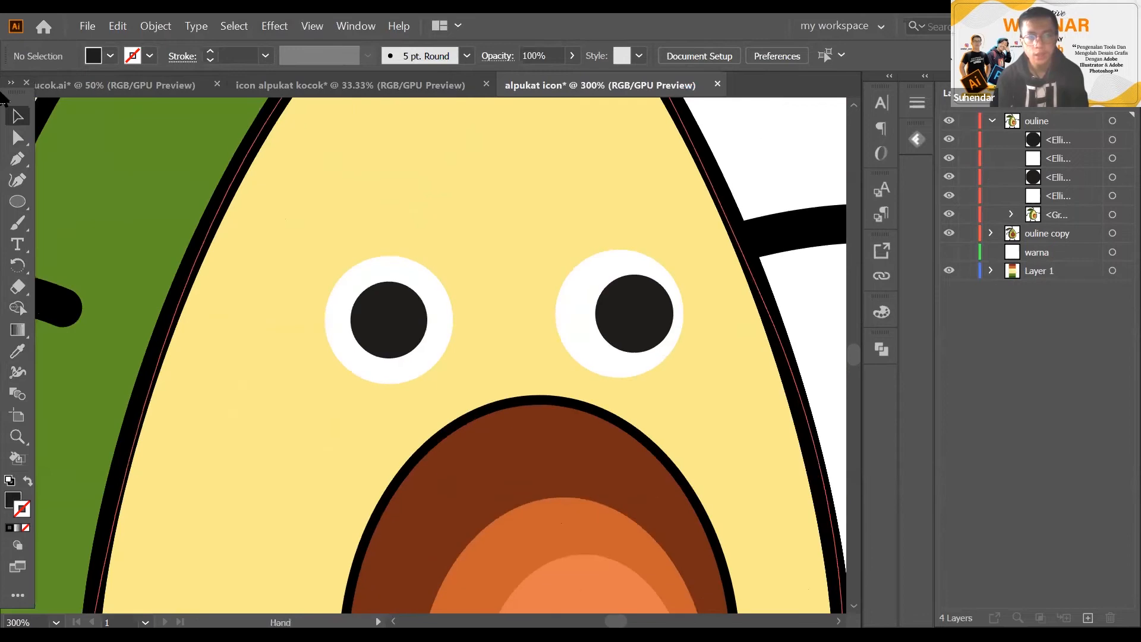
click(18, 161)
mouse_move(288, 242)
mouse_down()
mouse_move(261, 232)
mouse_move(283, 256)
mouse_up()
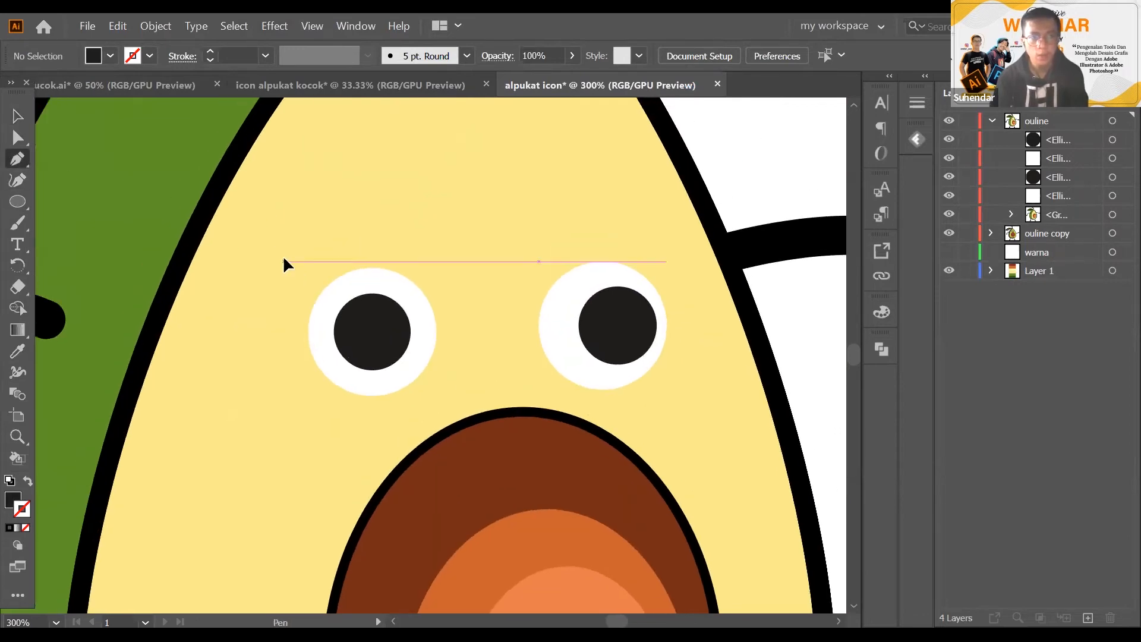
click(284, 258)
drag(455, 241, 564, 317)
click(455, 241)
drag(284, 258, 249, 308)
scroll(305, 242, right, 1)
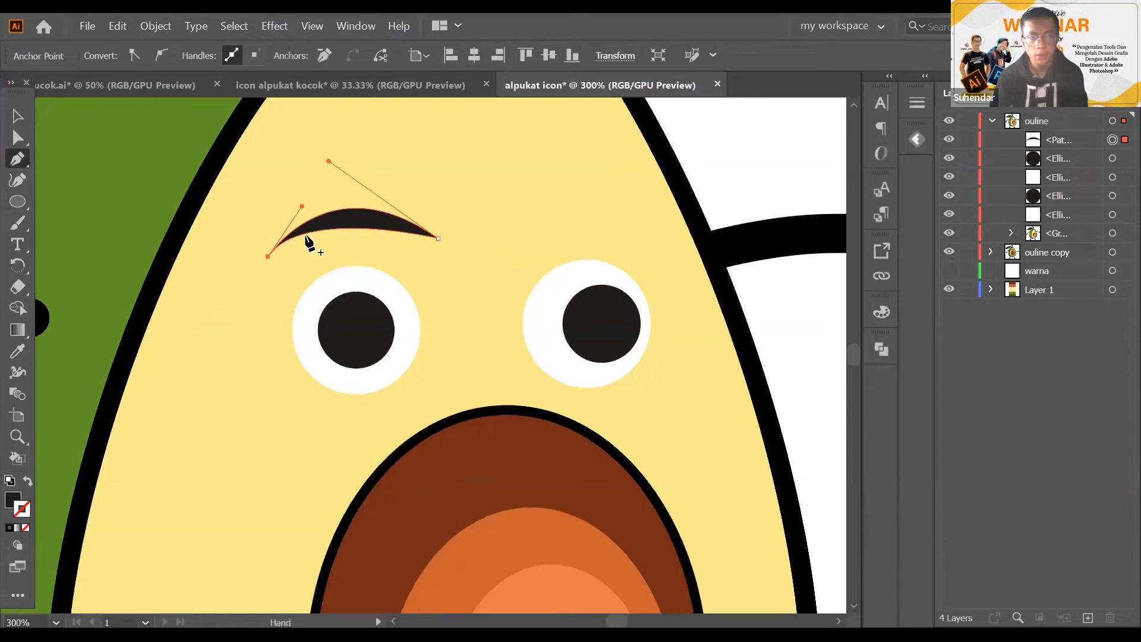
Duplicate the left eyebrow, place the copy slightly higher above the right eye, and deselect it
key(v)
scroll(324, 234, right, 2)
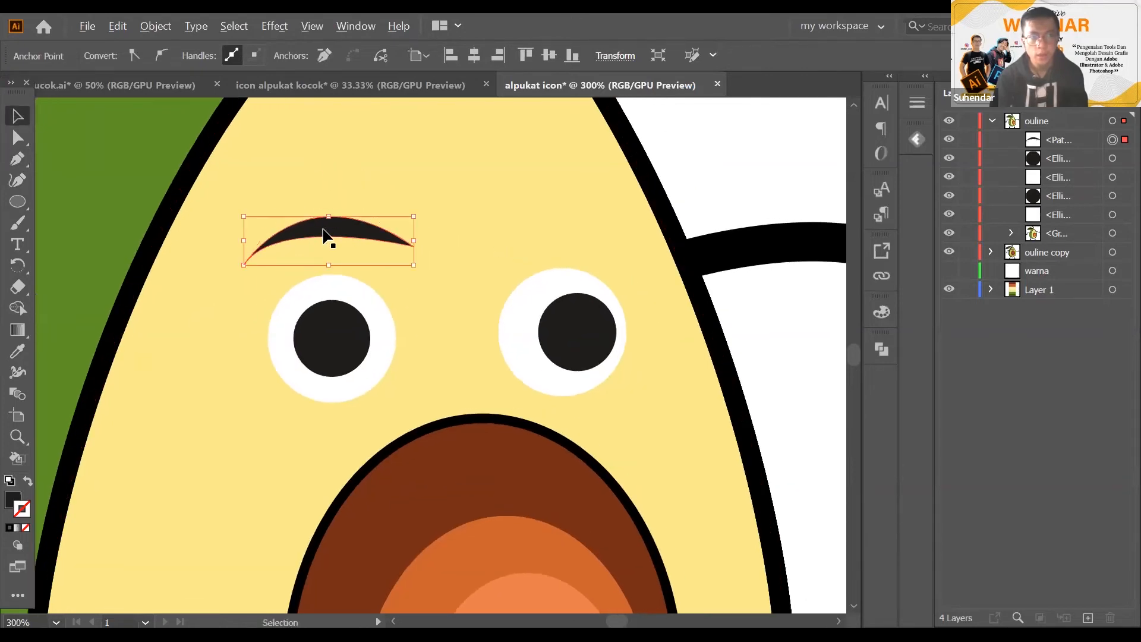
drag(324, 228, 534, 173)
key(ctrl+1)
drag(586, 295, 586, 318)
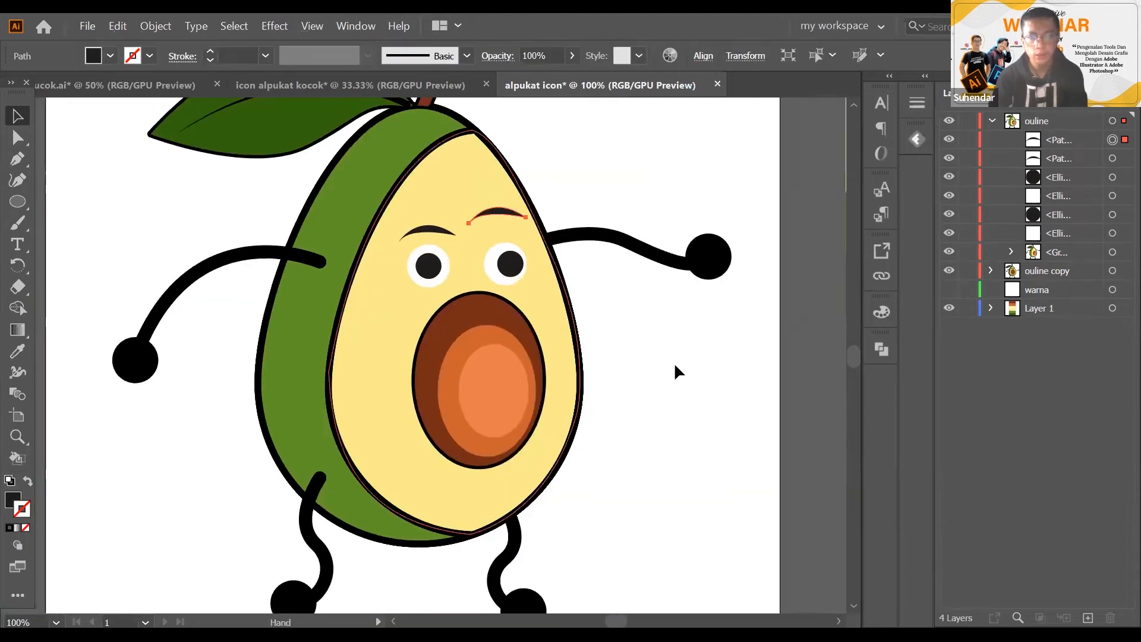
drag(675, 364, 709, 323)
click(709, 323)
Draw a closed black crescent smile below the seed with the Pen tool and deselect it
click(14, 161)
drag(471, 400, 423, 345)
click(391, 369)
drag(531, 355, 590, 271)
click(531, 357)
drag(392, 369, 314, 268)
key(v)
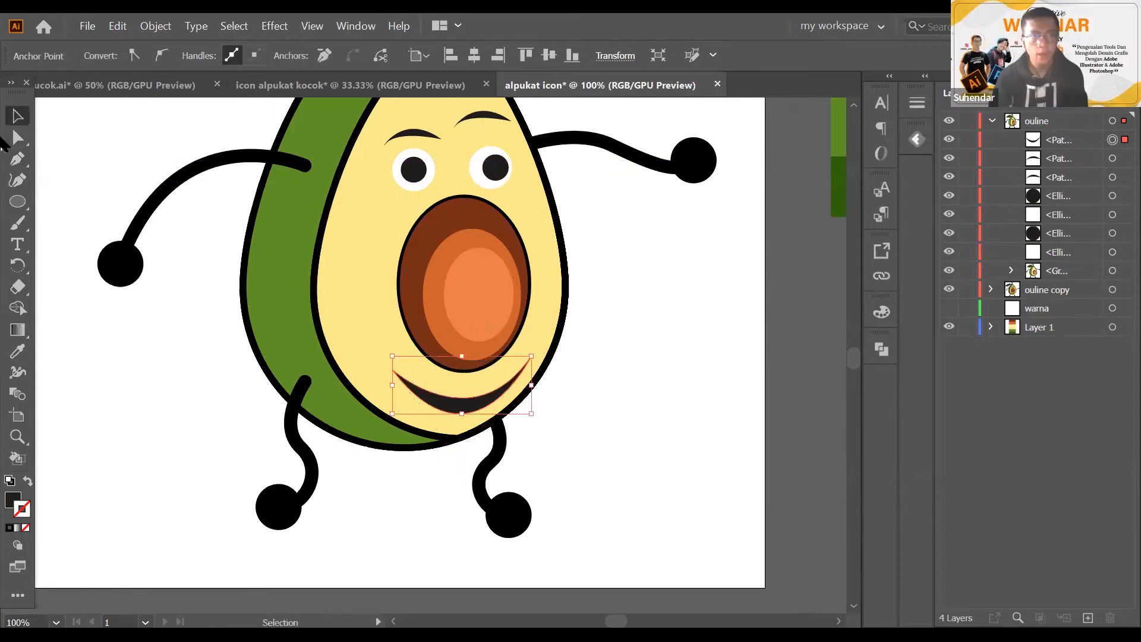
key(ctrl+shift+a)
Group all parts of the avocado character, including the eyes, eyebrows and mouth, and deselect the group
key(ctrl+minus)
key(ctrl+minus)
key(ctrl+minus)
key(ctrl+plus)
key(ctrl+plus)
drag(413, 339, 586, 344)
key(ctrl+minus)
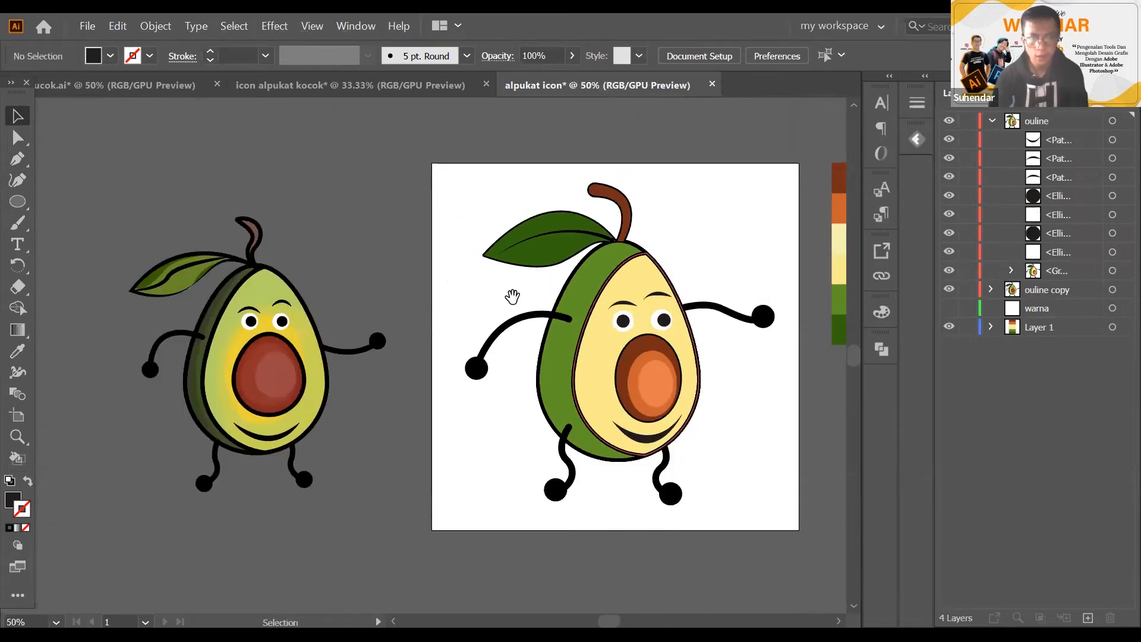
drag(481, 190, 742, 510)
key(ctrl+g)
drag(592, 348, 601, 361)
scroll(601, 361, up, 1)
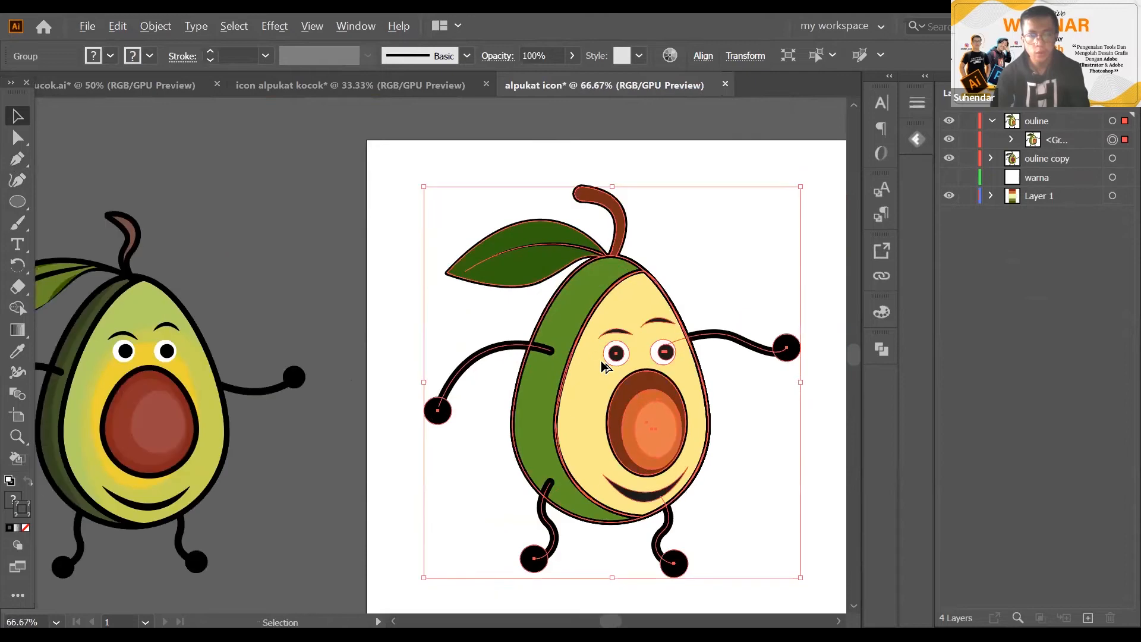
click(743, 155)
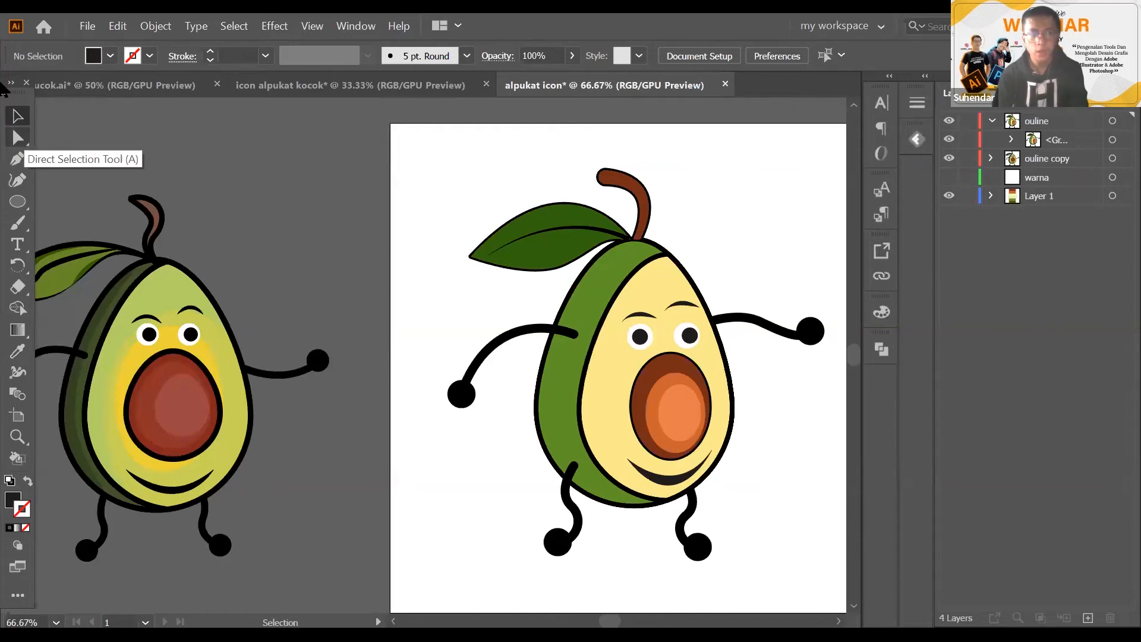
Compare the avocado character on the artboard with the reference avocado beside it
drag(618, 220, 613, 219)
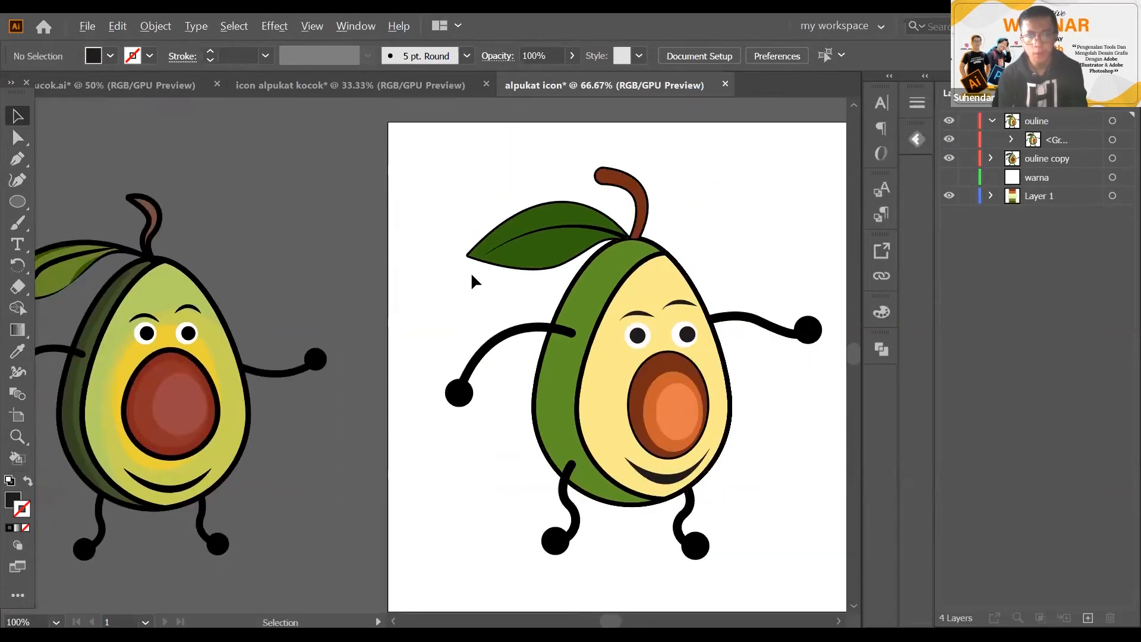
scroll(472, 281, down, 1)
drag(570, 262, 541, 296)
scroll(570, 285, up, 1)
drag(678, 228, 697, 221)
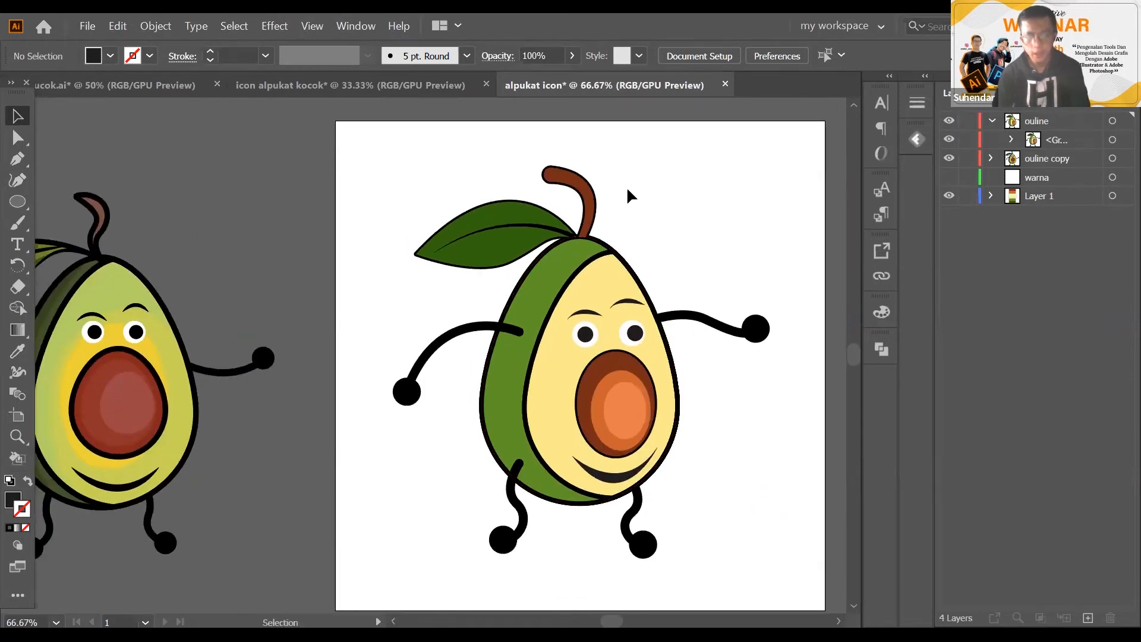
scroll(602, 243, down, 1)
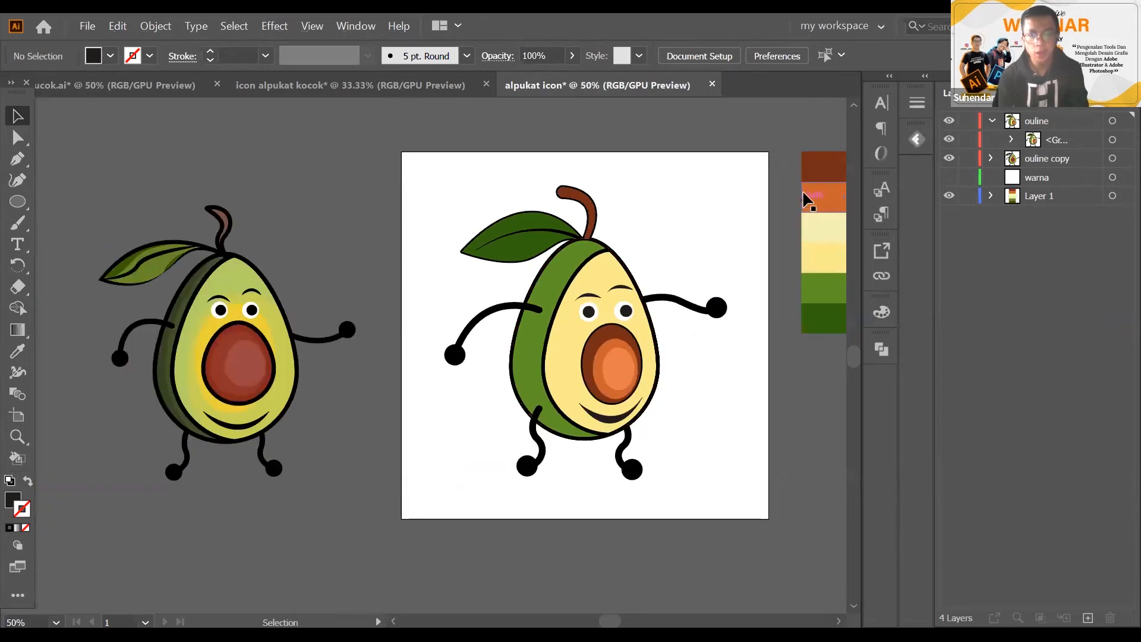
drag(455, 270, 461, 284)
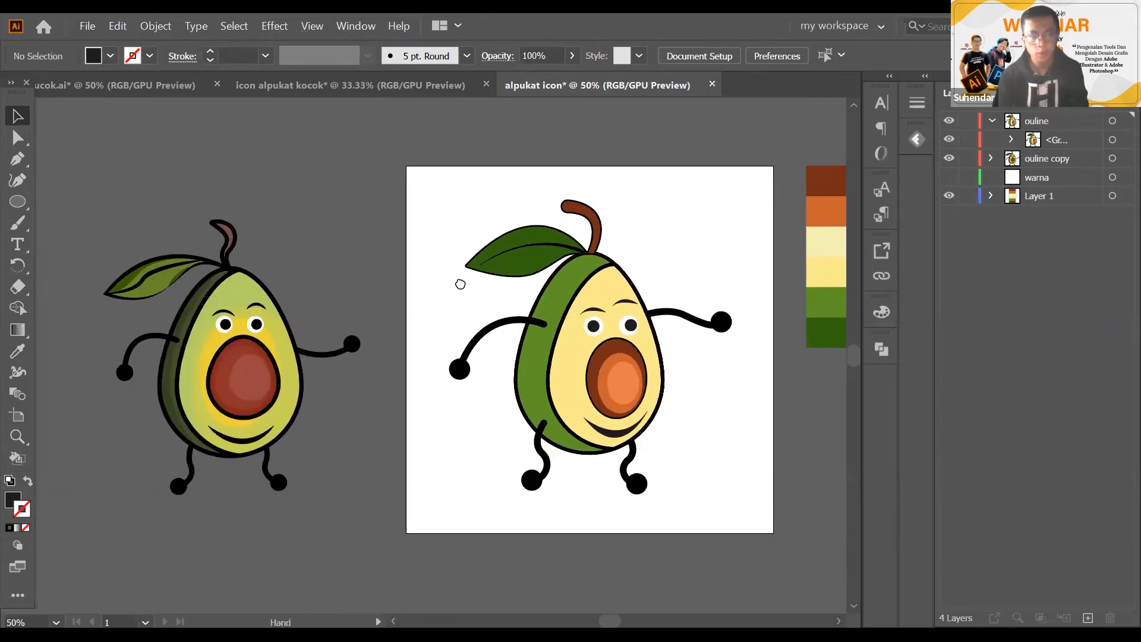
scroll(636, 238, up, 1)
scroll(555, 236, left, 1)
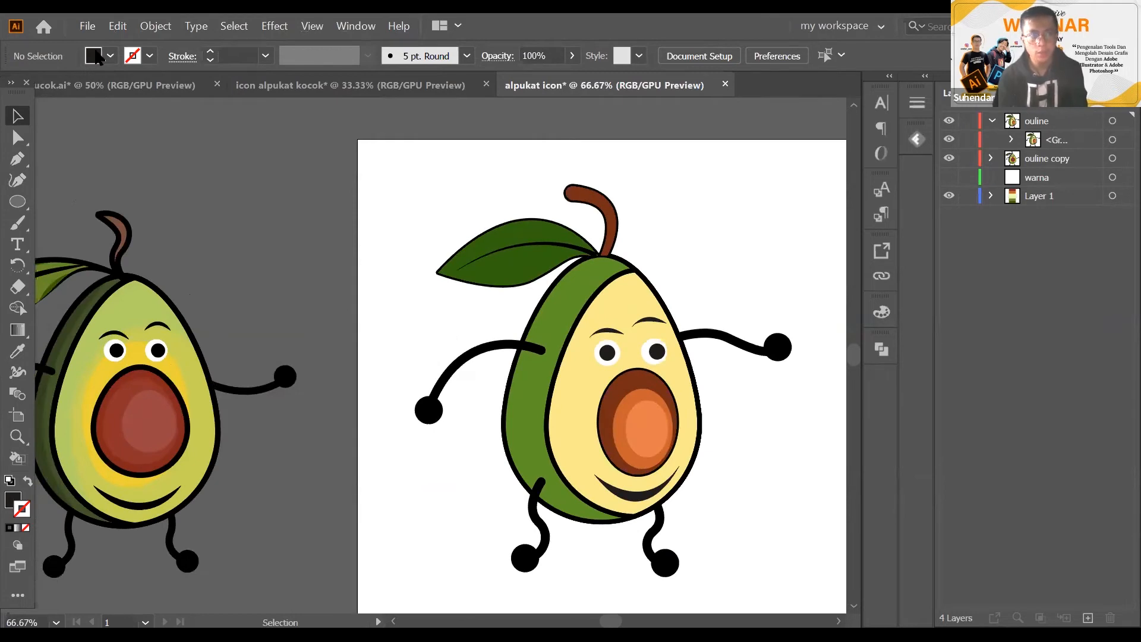
Save the document as "alpukat icon" in Adobe Illustrator (*.AI) format in the kelas online folder, using the Illustrator 2020 version
click(88, 26)
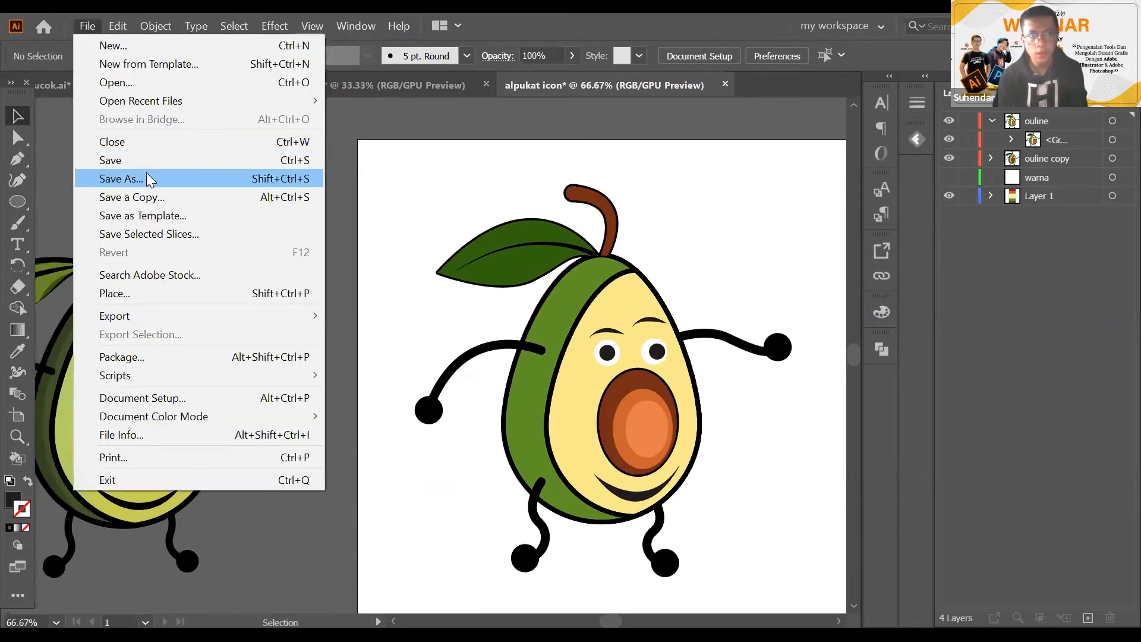
click(145, 178)
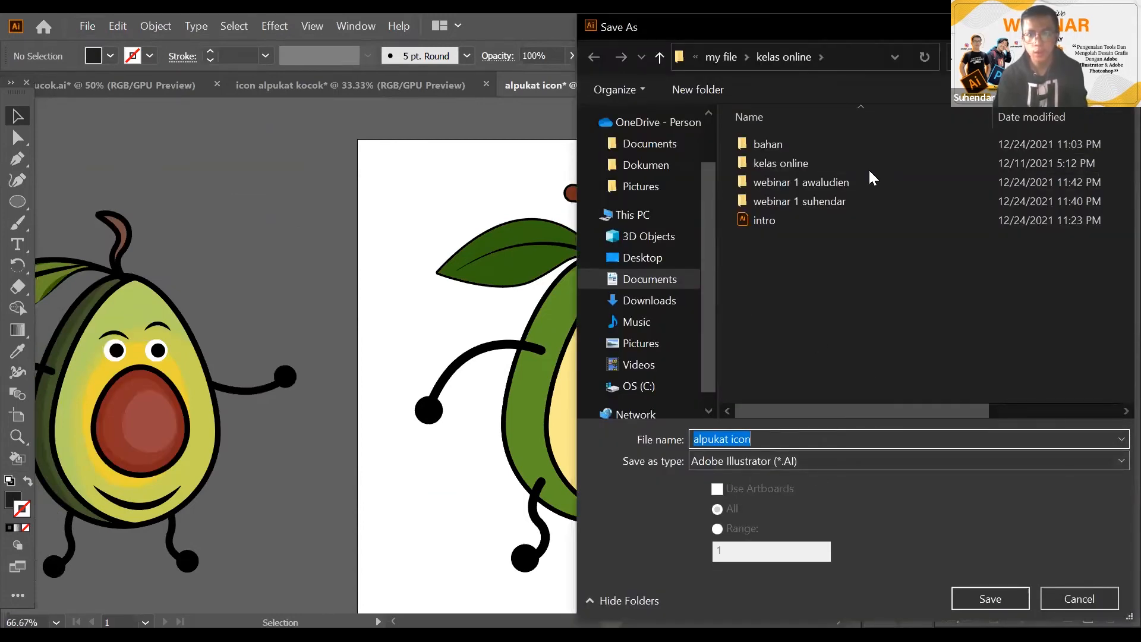
click(842, 467)
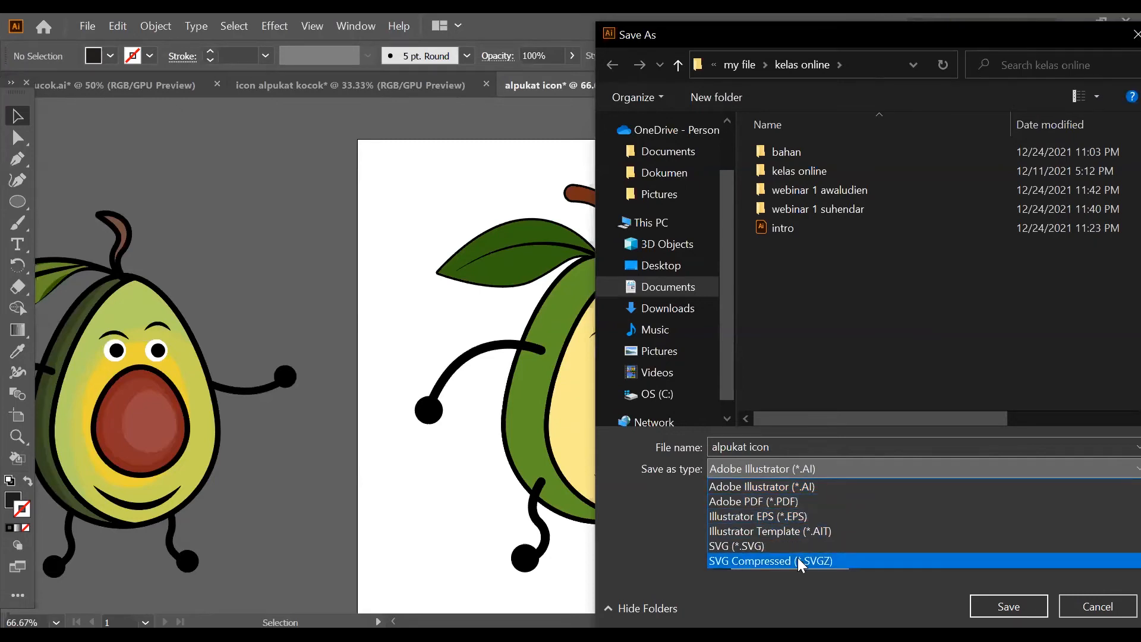
click(809, 486)
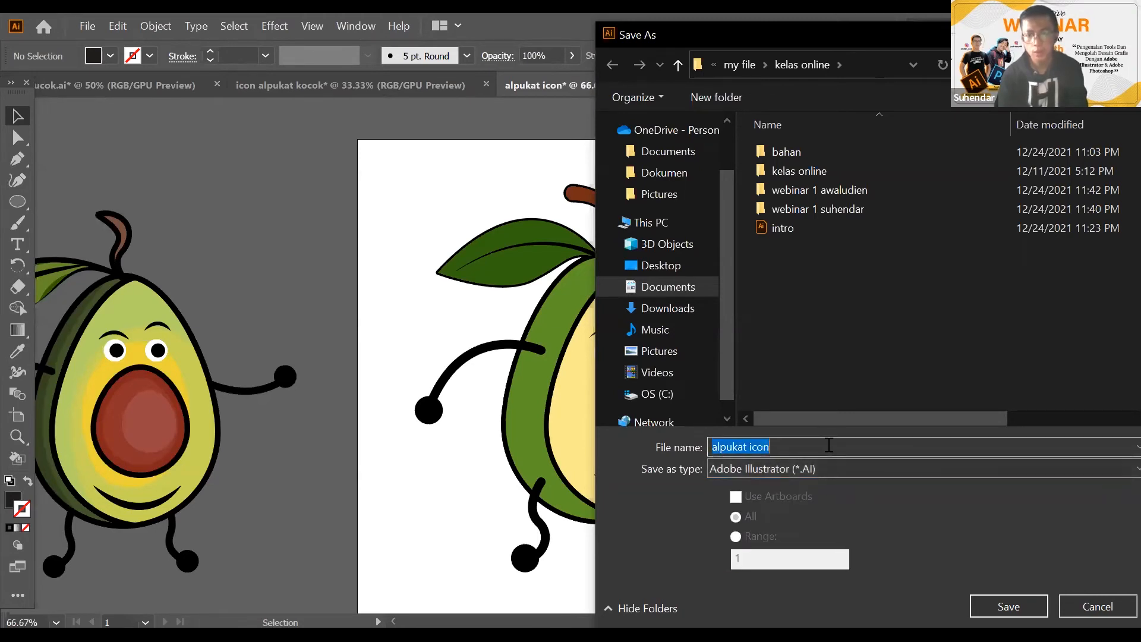
click(1008, 606)
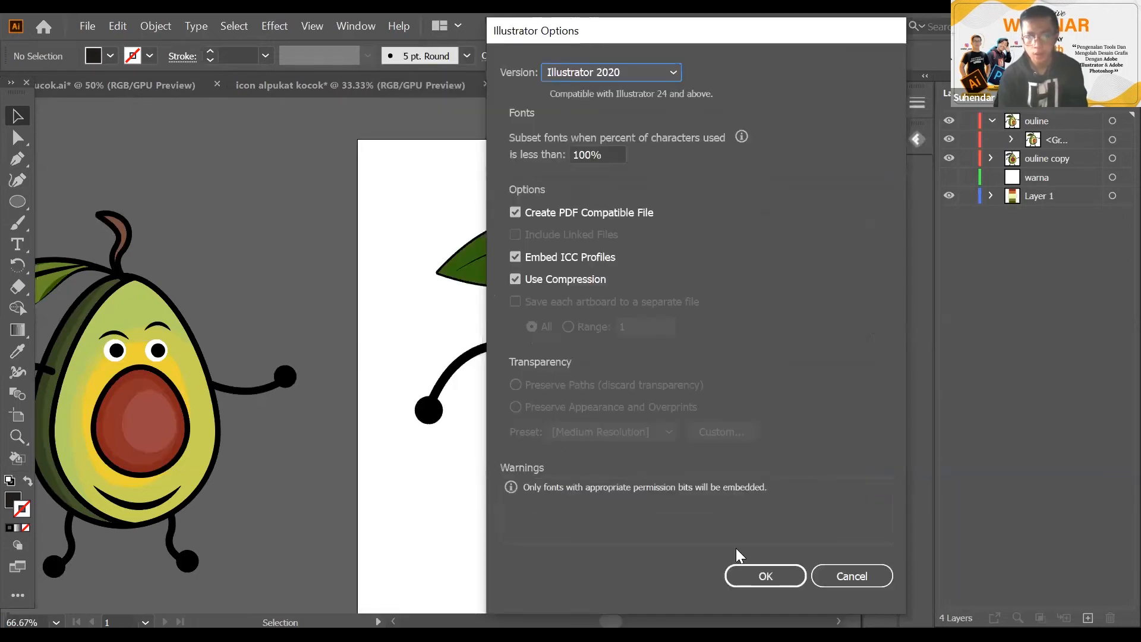
click(780, 581)
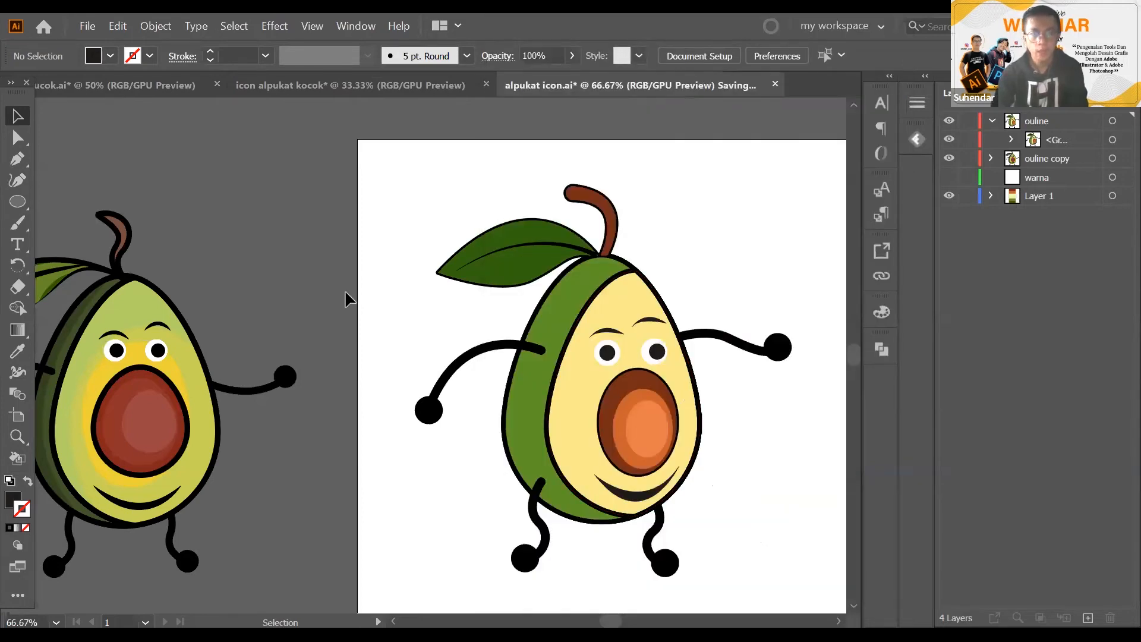
scroll(345, 298, down, 2)
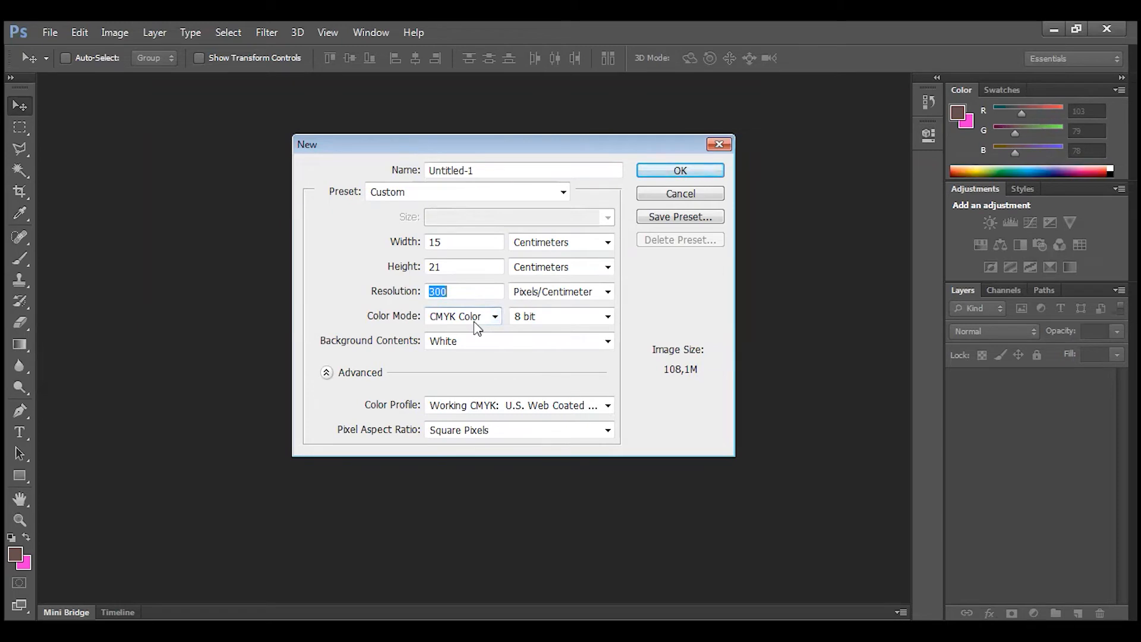
In Photoshop, create a 15 × 21 cm document at 300 pixels/centimeter, CMYK Color, 8 bit, with a white background
click(607, 317)
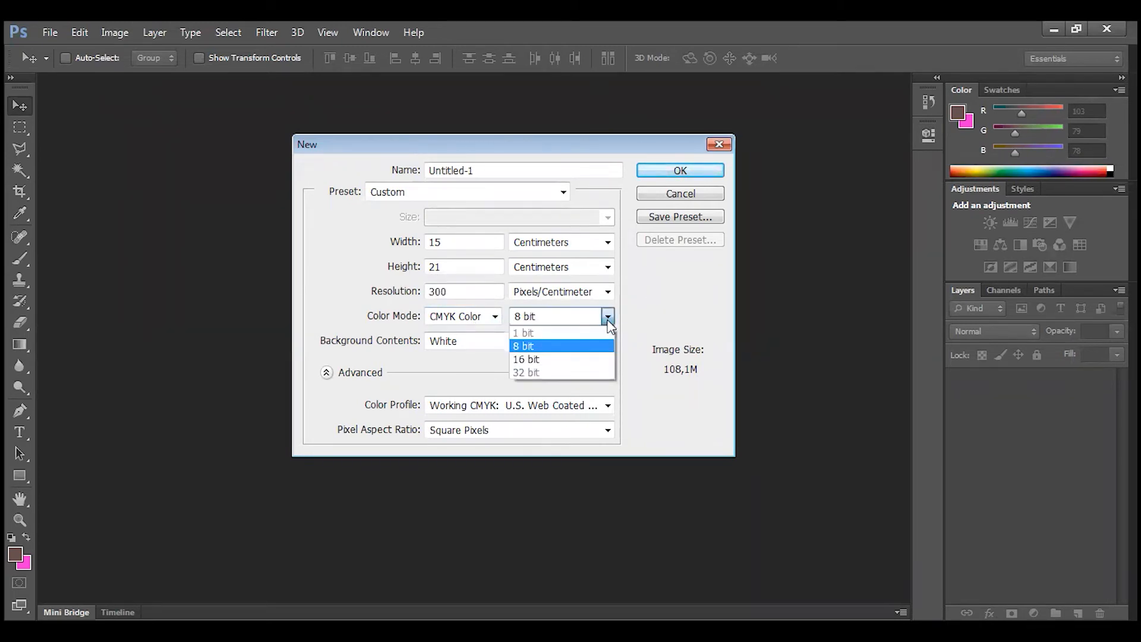
click(607, 317)
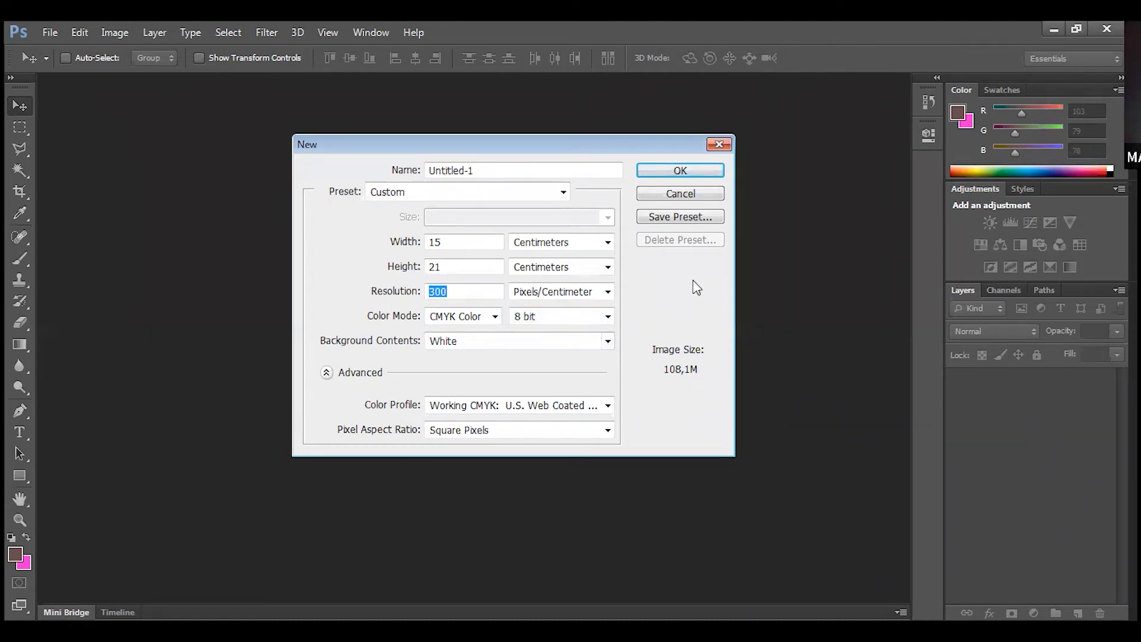
click(680, 171)
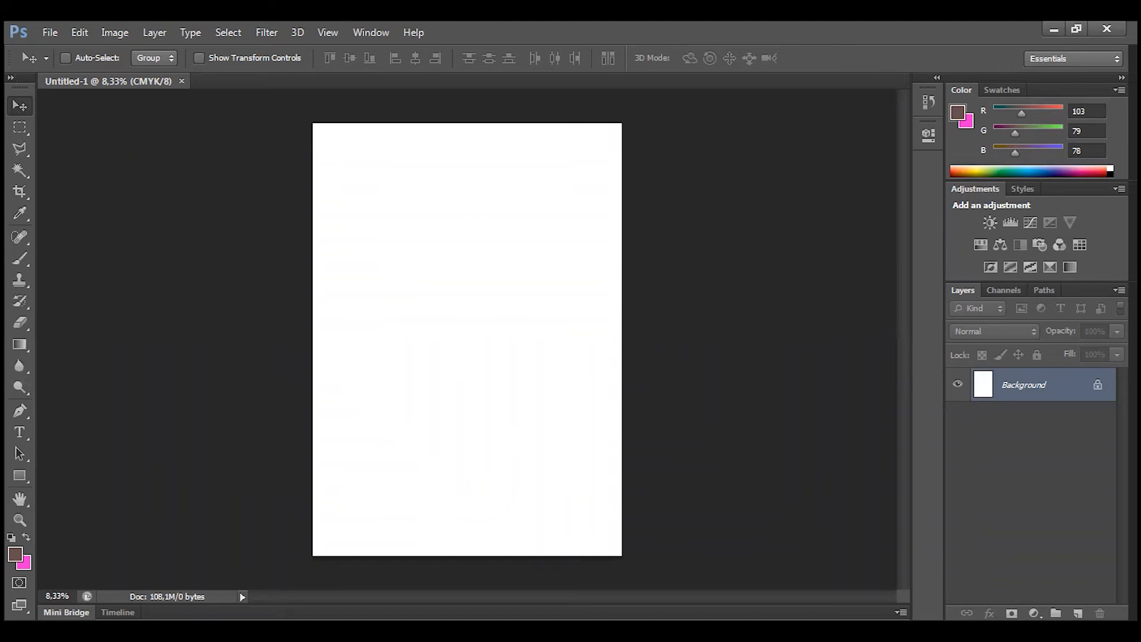
Place the images cup alpukat, cup mangga, icon masmangcok and icon maspucok into the new document as separate layers
key(alt+Tab)
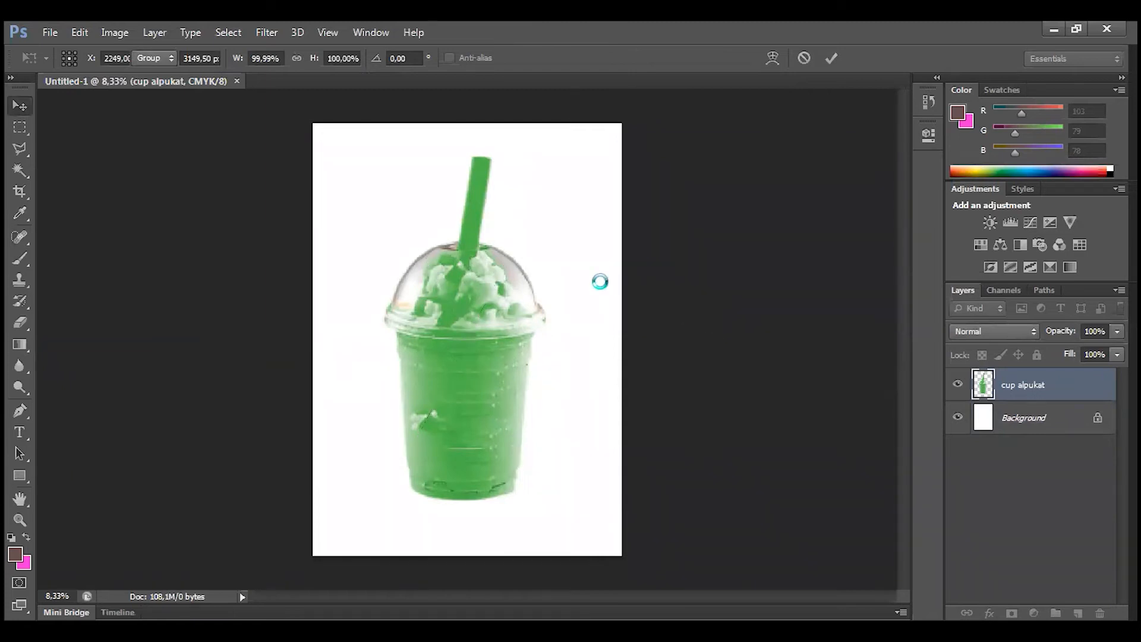
key(Return)
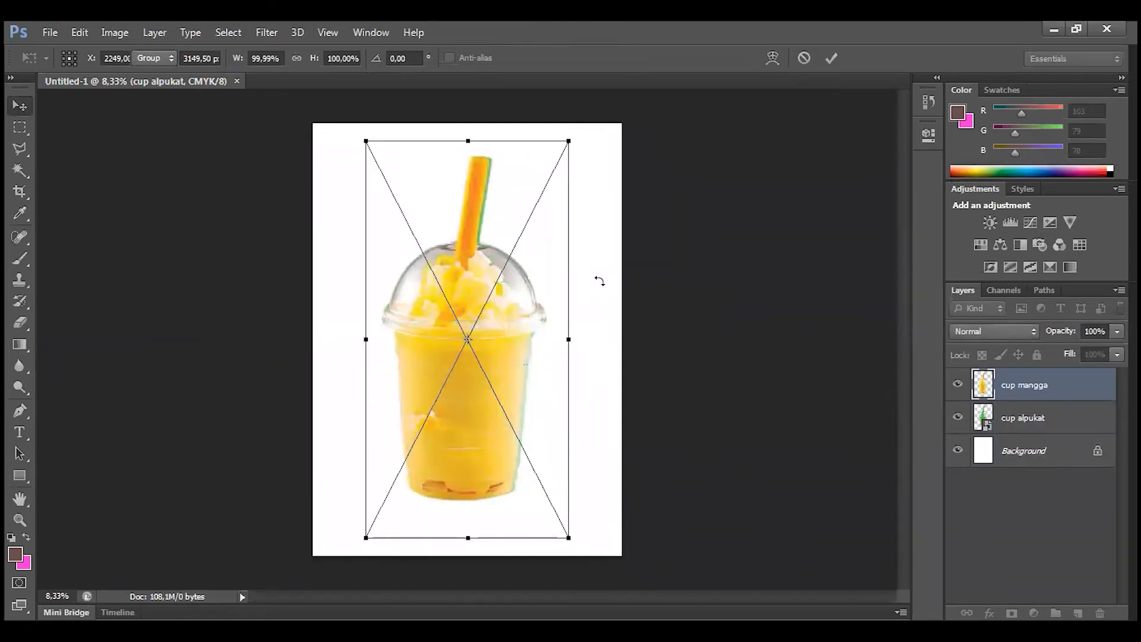
key(Return)
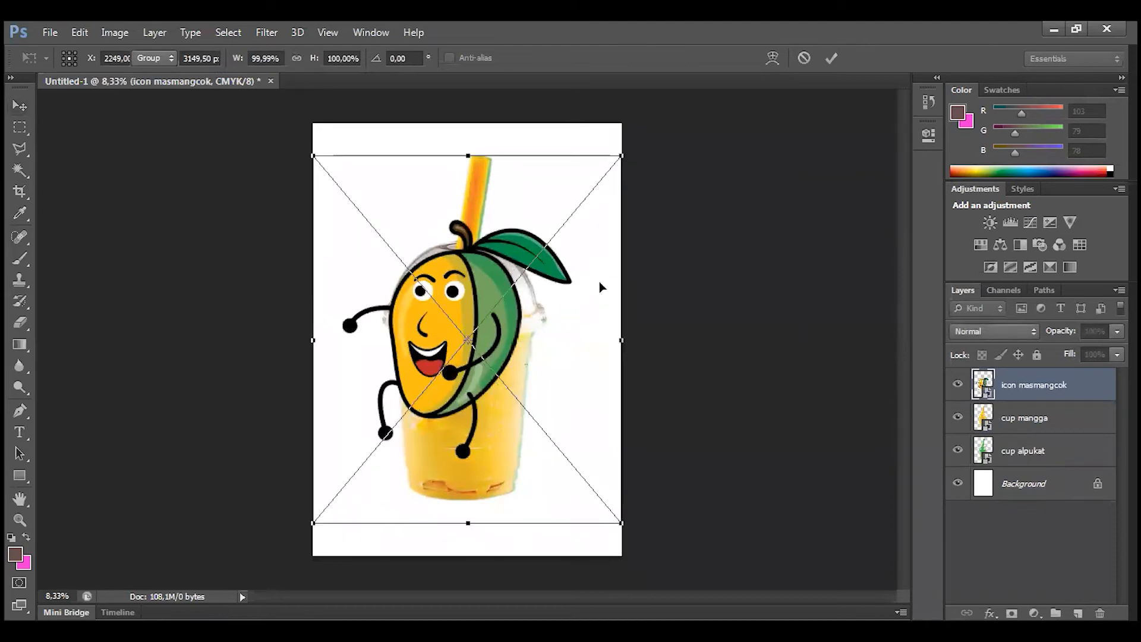
key(Return)
key(Return)
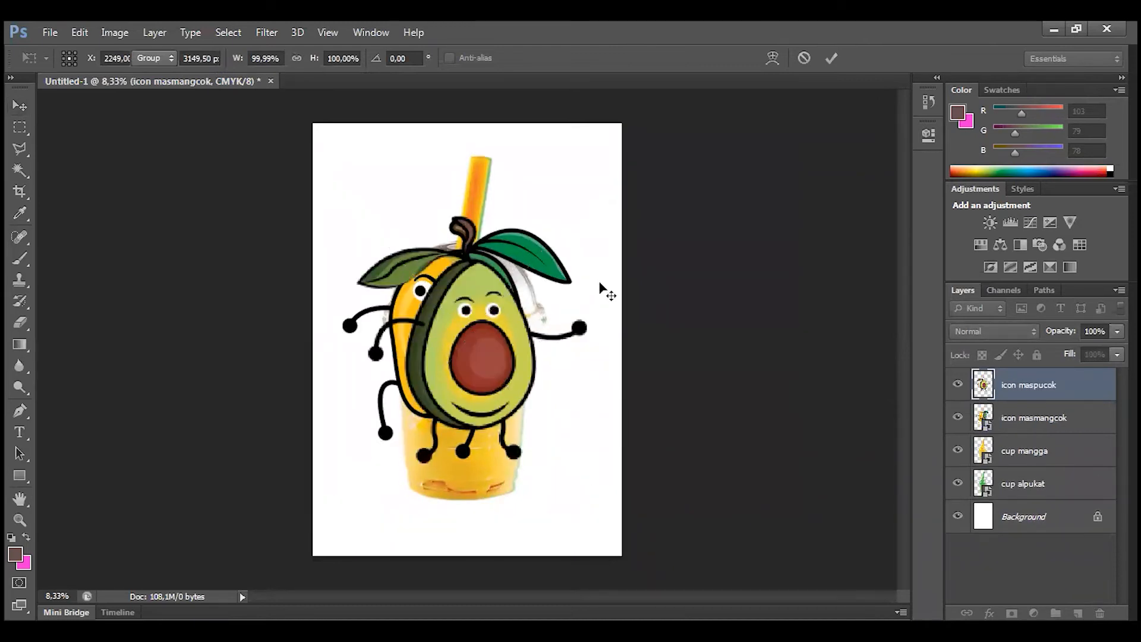
Place the avocado photo pngwing.com (29) and the mango photo pngwing.com (32) as separate layers above the character icons
key(Return)
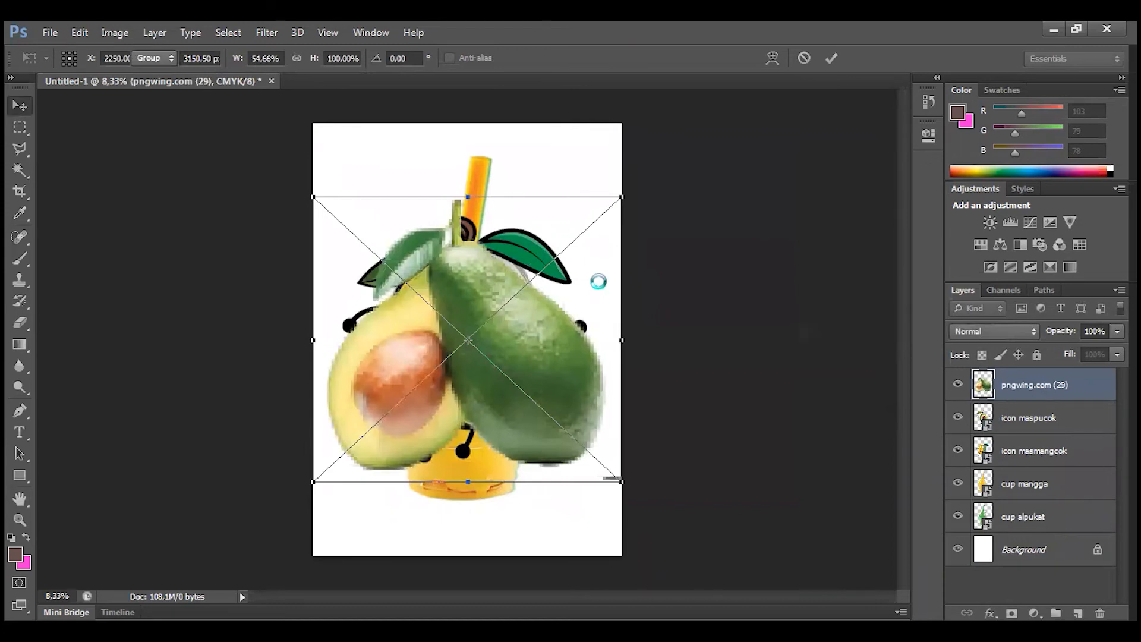
key(Return)
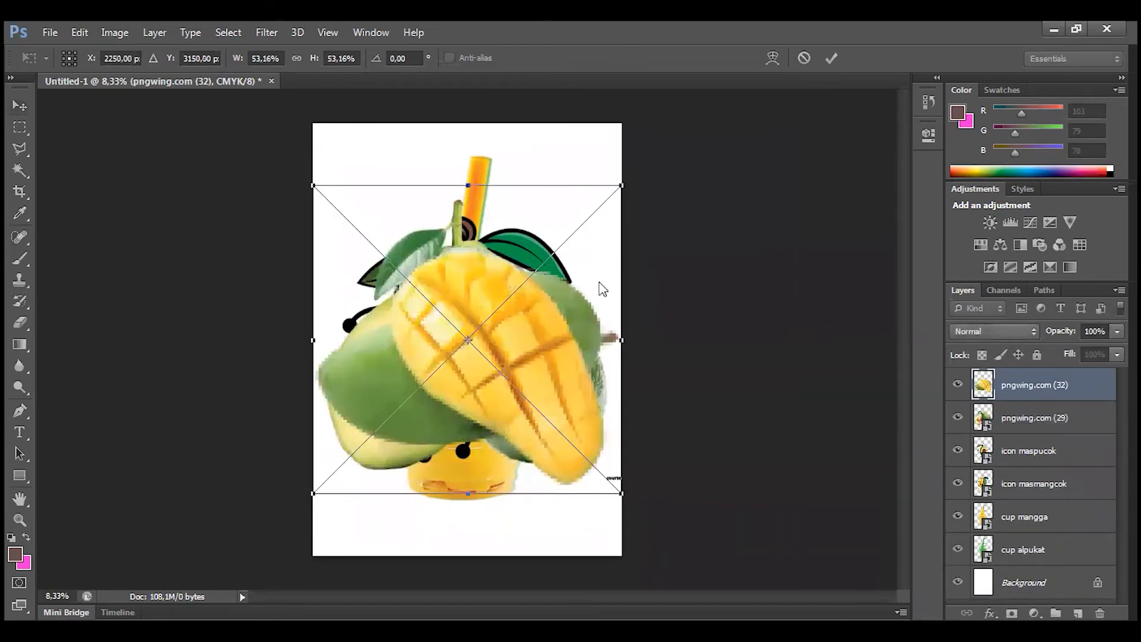
key(Return)
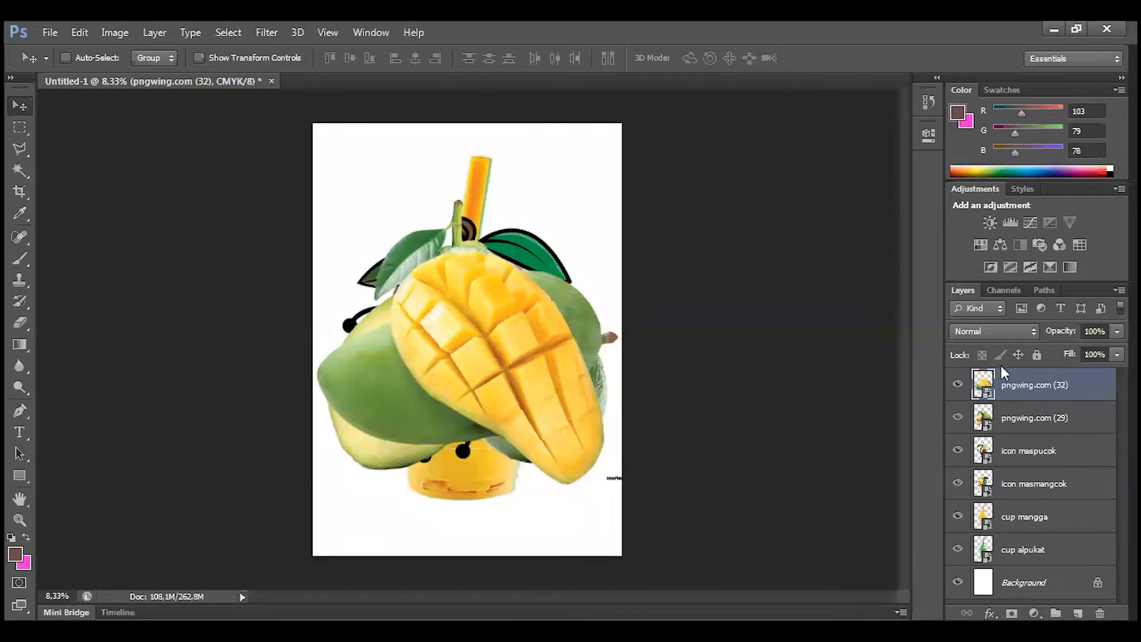
Examine the placed image layers one by one, toggling the mango photo's visibility to see what lies beneath it
click(1022, 418)
click(1025, 451)
click(1028, 484)
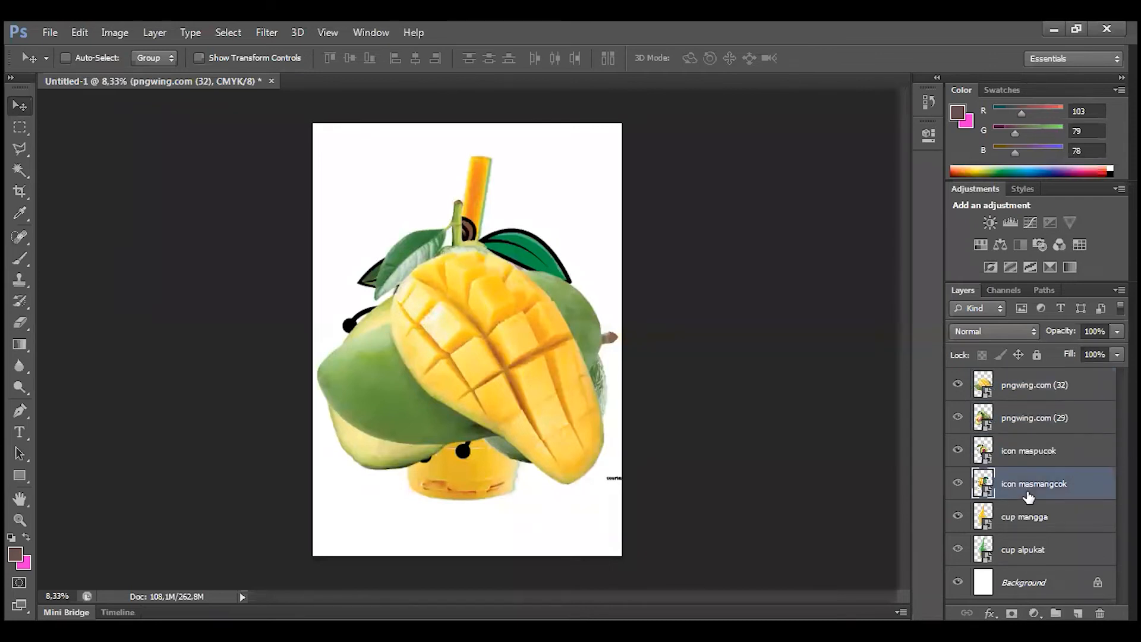
click(1033, 518)
click(1025, 549)
click(1024, 517)
click(1028, 484)
click(1027, 452)
click(1029, 419)
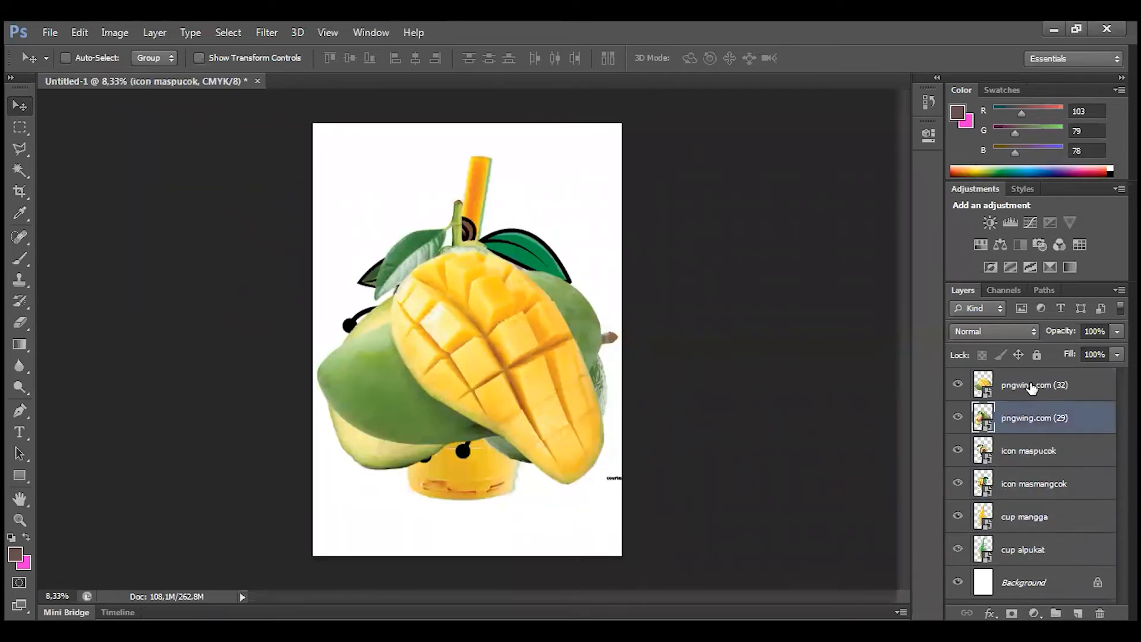
click(1031, 387)
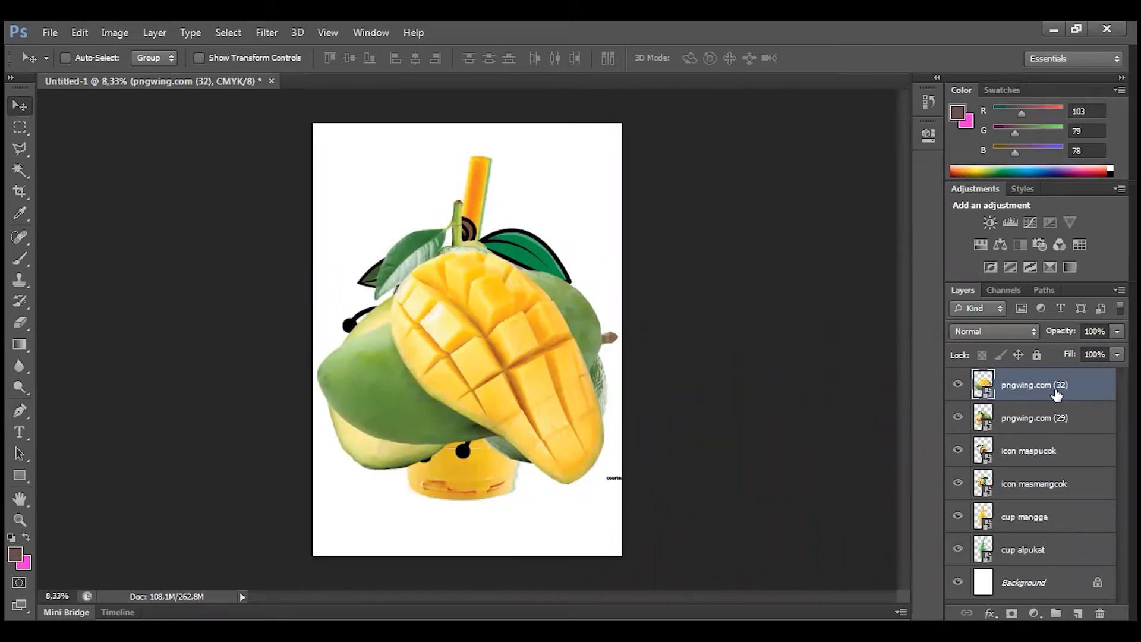
click(958, 385)
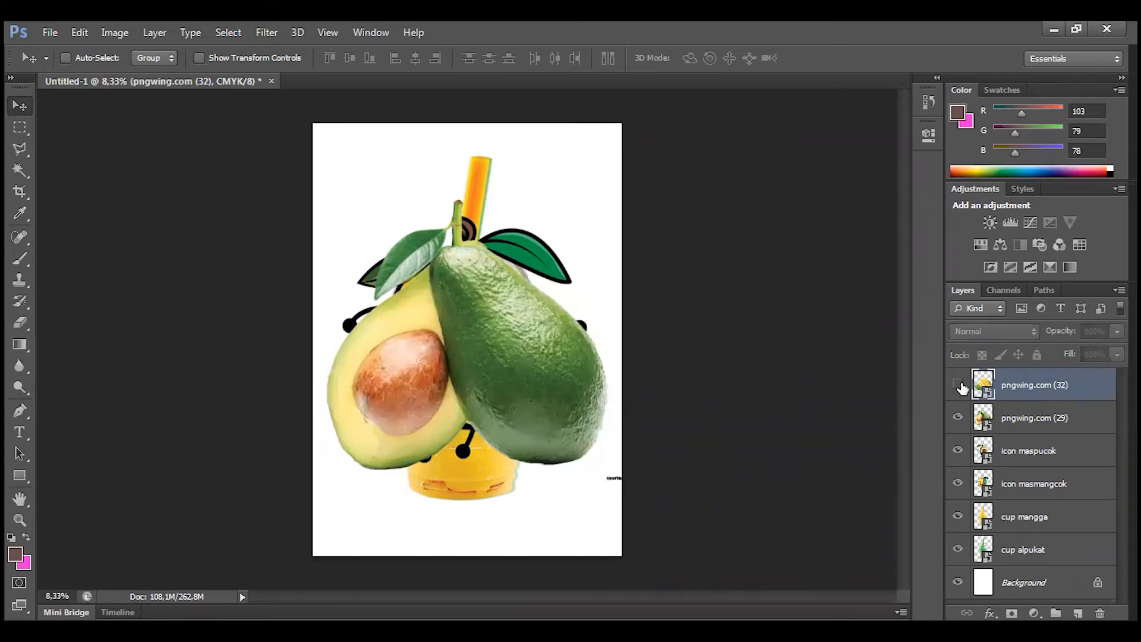
click(959, 385)
click(959, 385)
click(958, 385)
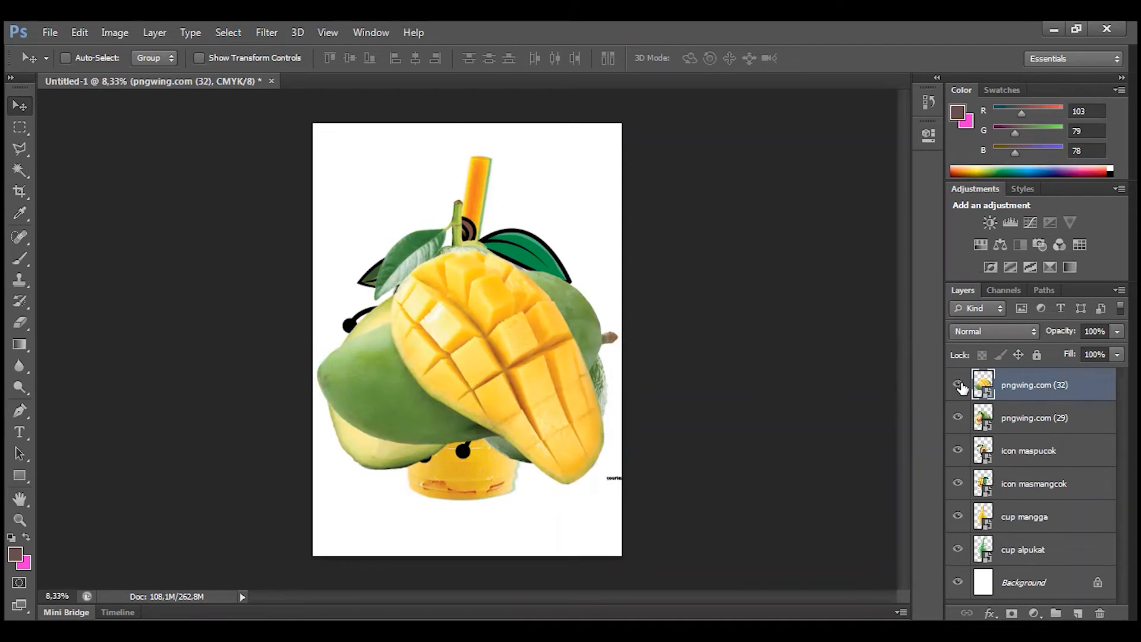
Hide the two fruit photos, both character icons and both cup layers, keeping only the white Background shown
click(958, 385)
click(957, 417)
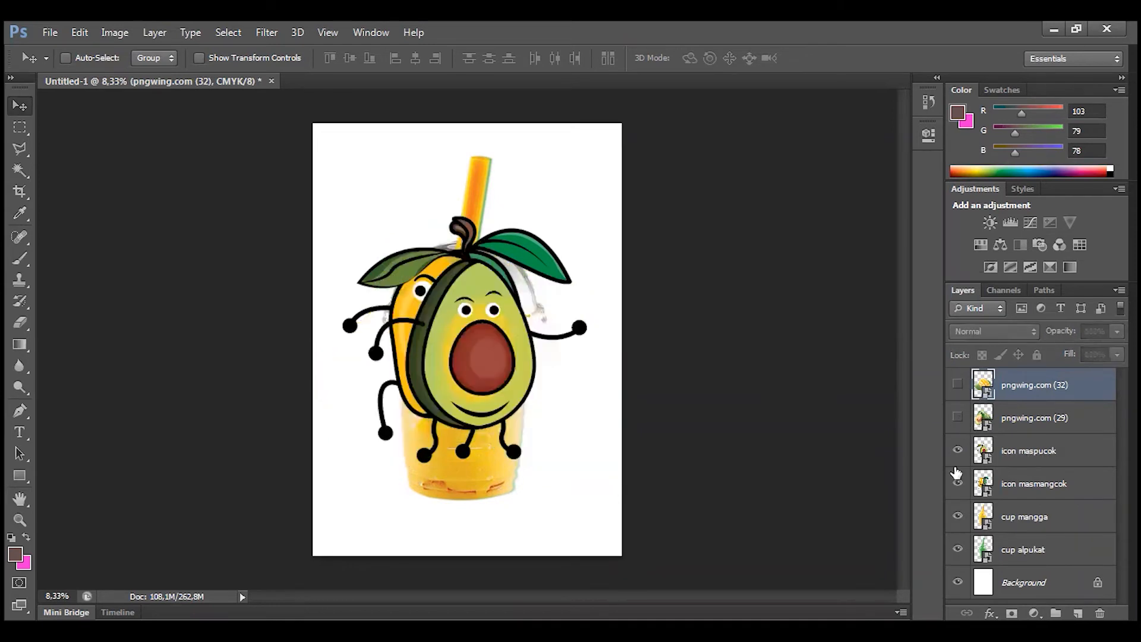
click(957, 451)
click(957, 484)
click(958, 516)
click(958, 549)
click(958, 582)
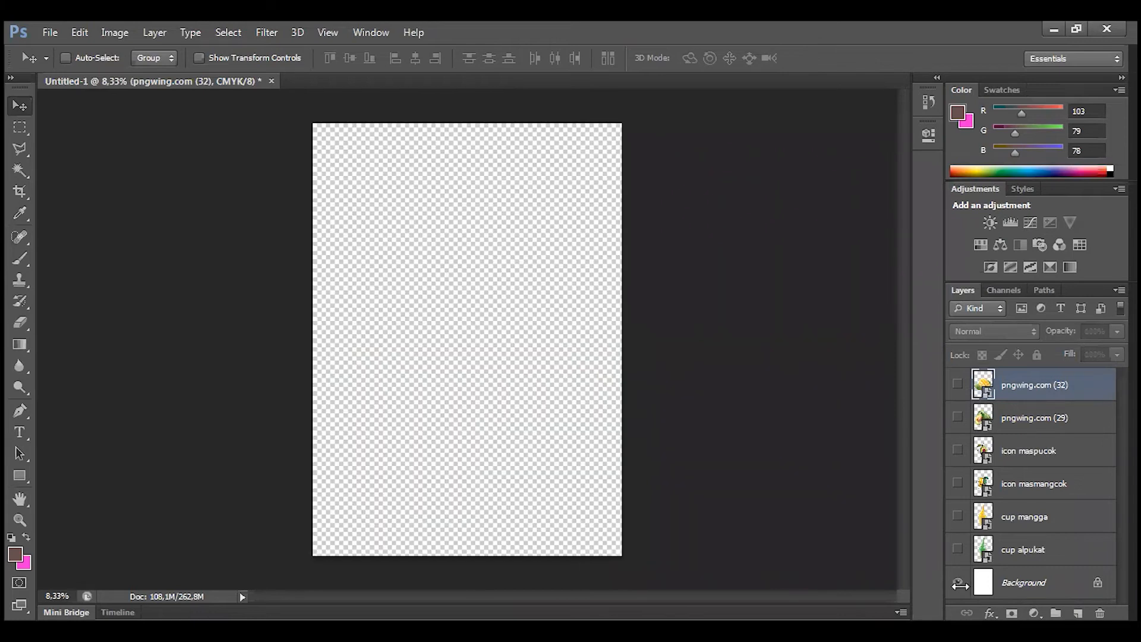
click(957, 583)
Draw a rectangle shape about 2400 × 6492 px over the left half of the canvas, directly above the Background layer
click(1034, 582)
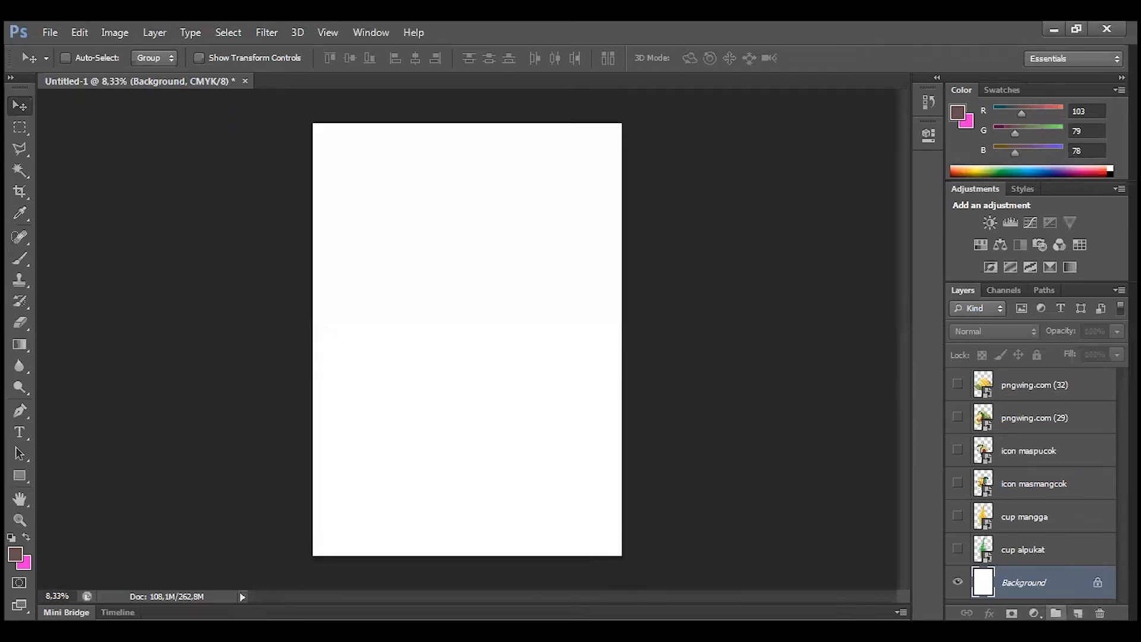
key(ctrl+shift+alt+n)
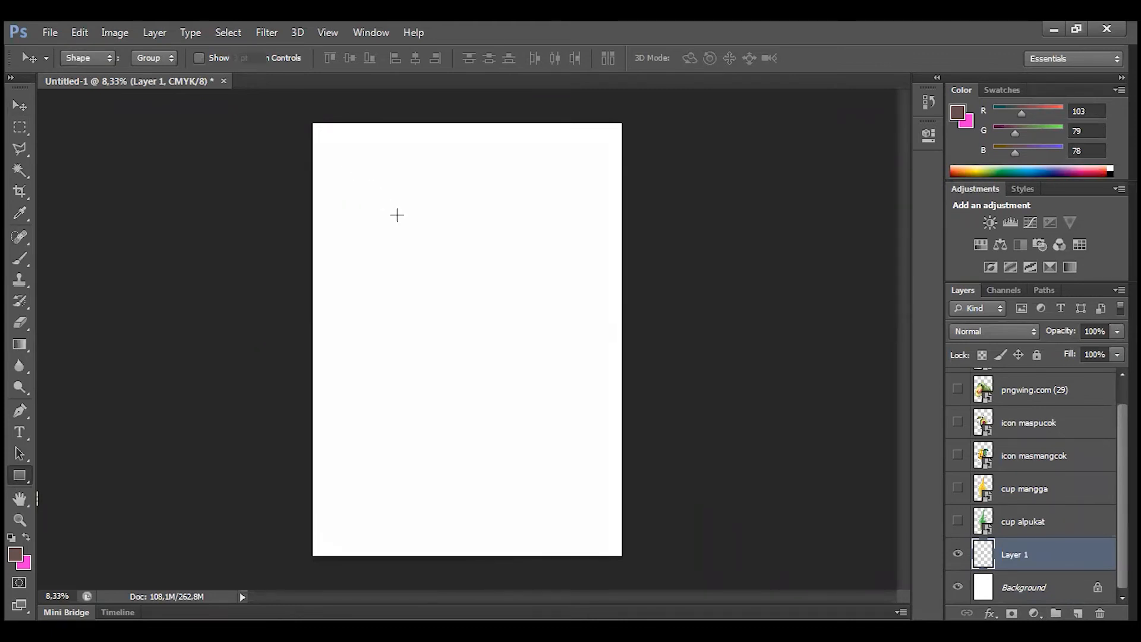
drag(307, 116, 471, 561)
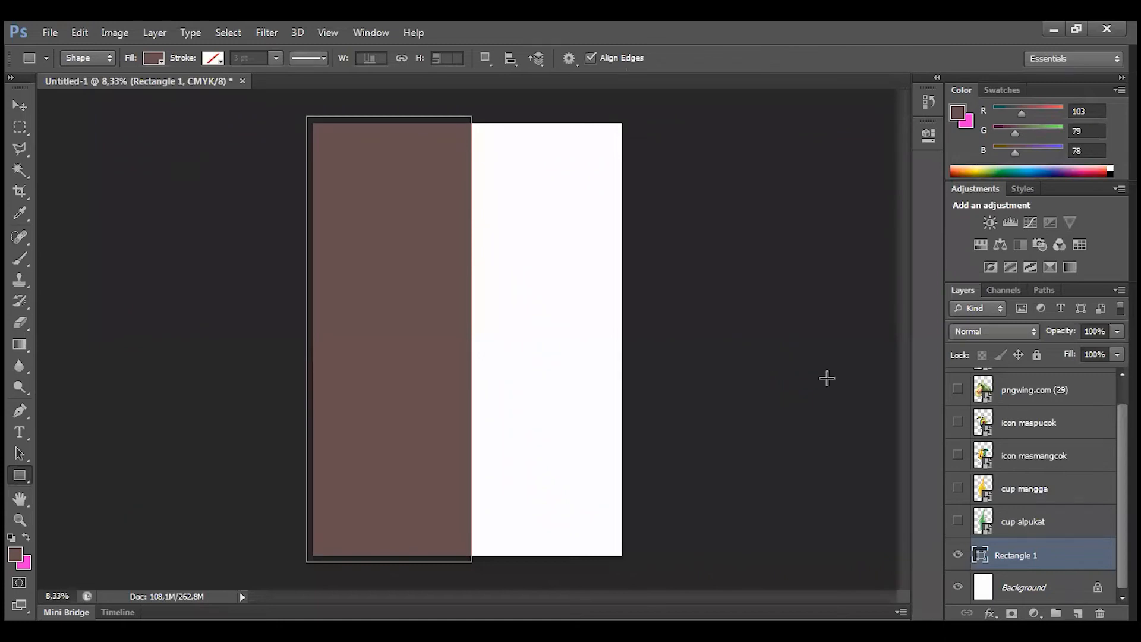
Show the avocado photo layer pngwing.com (29) over the brown rectangle
click(20, 453)
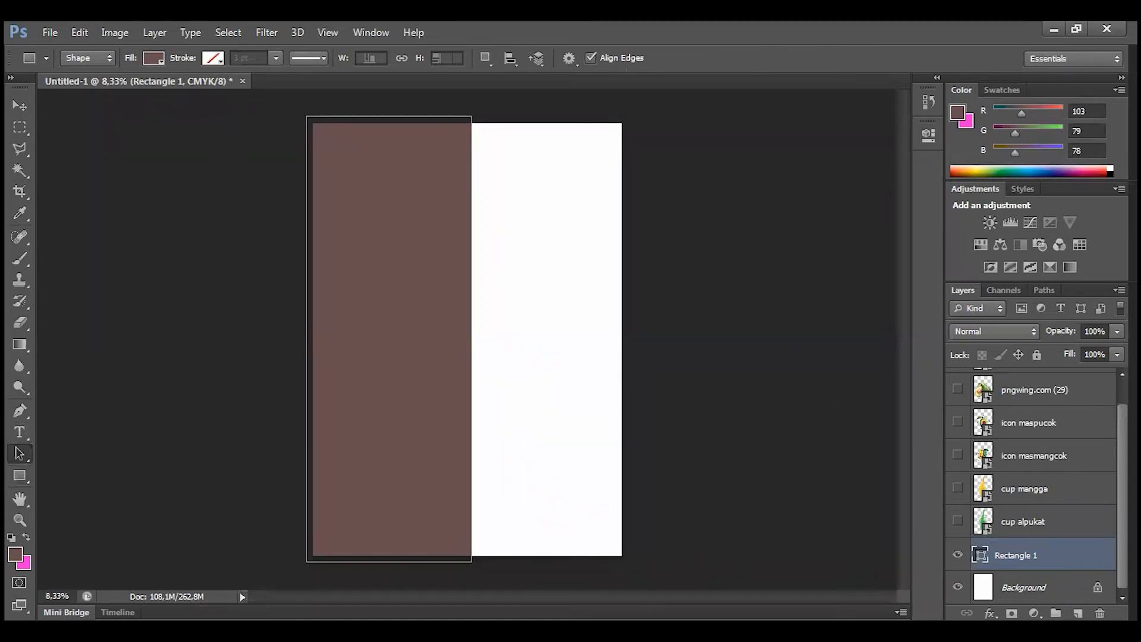
scroll(1087, 440, up, 2)
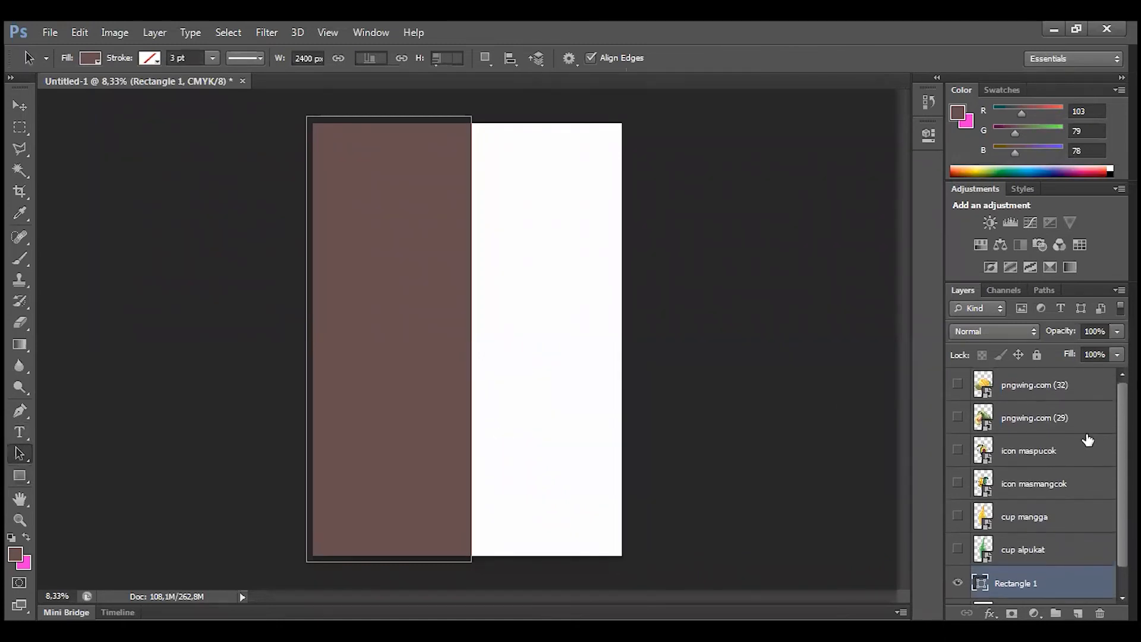
click(1059, 425)
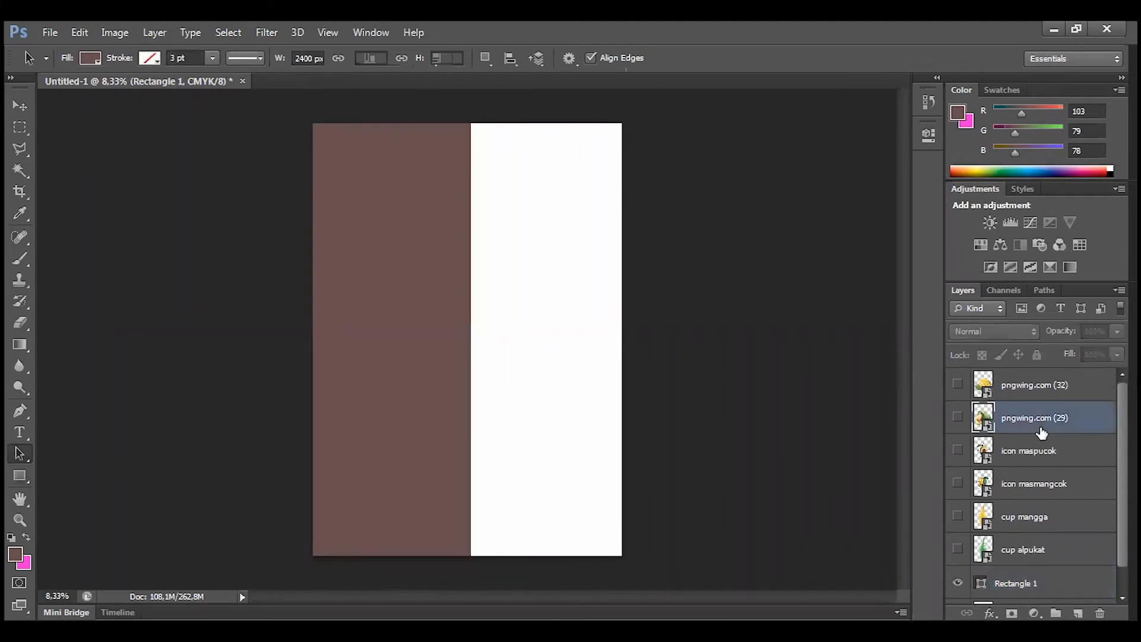
click(957, 417)
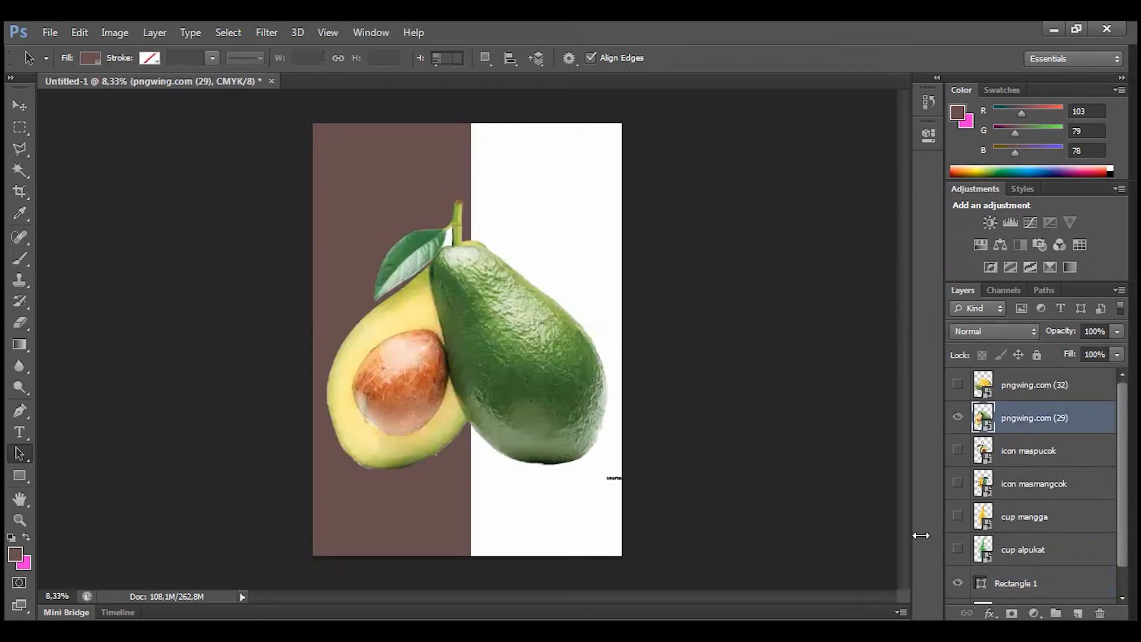
Fill the rectangle with the light green 82a95b sampled from the whole avocado in the photo
scroll(1051, 493, down, 1)
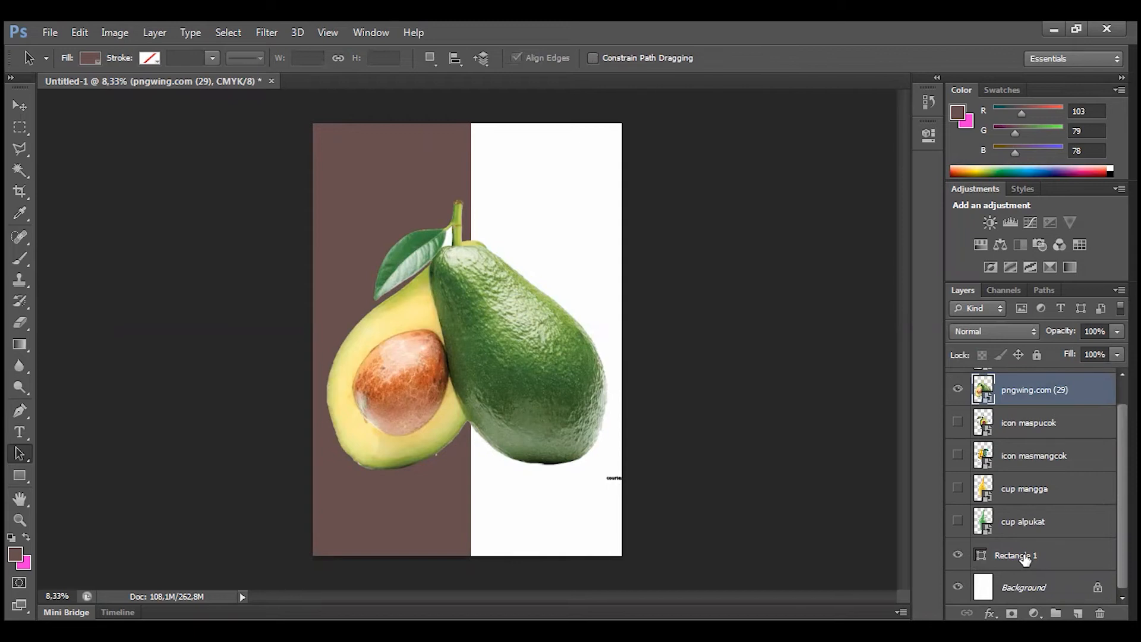
click(1024, 557)
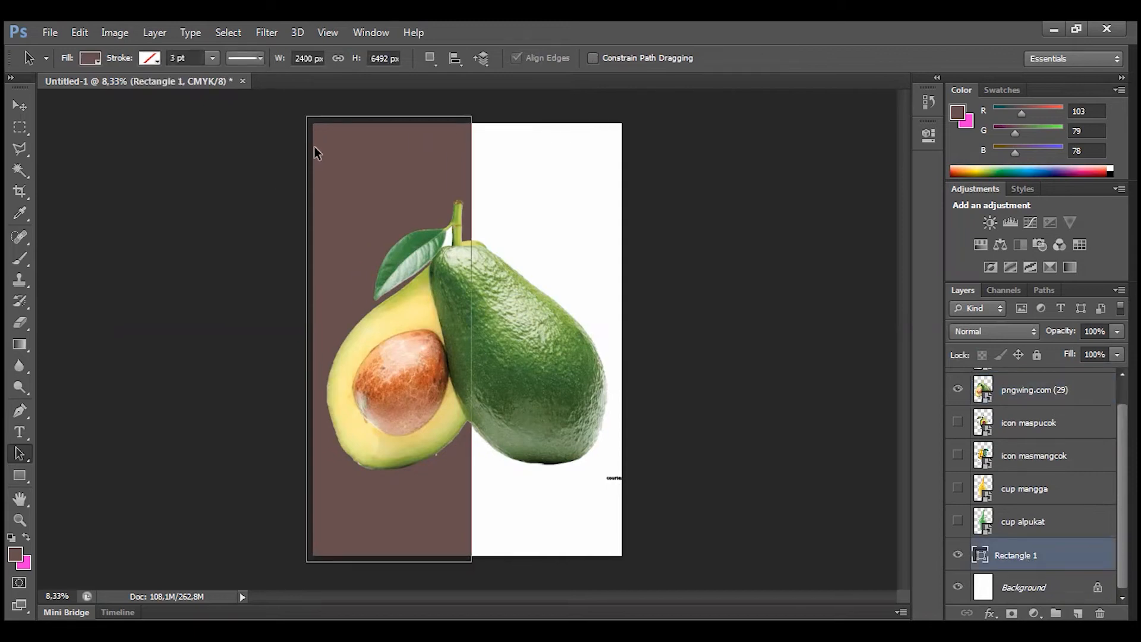
click(90, 58)
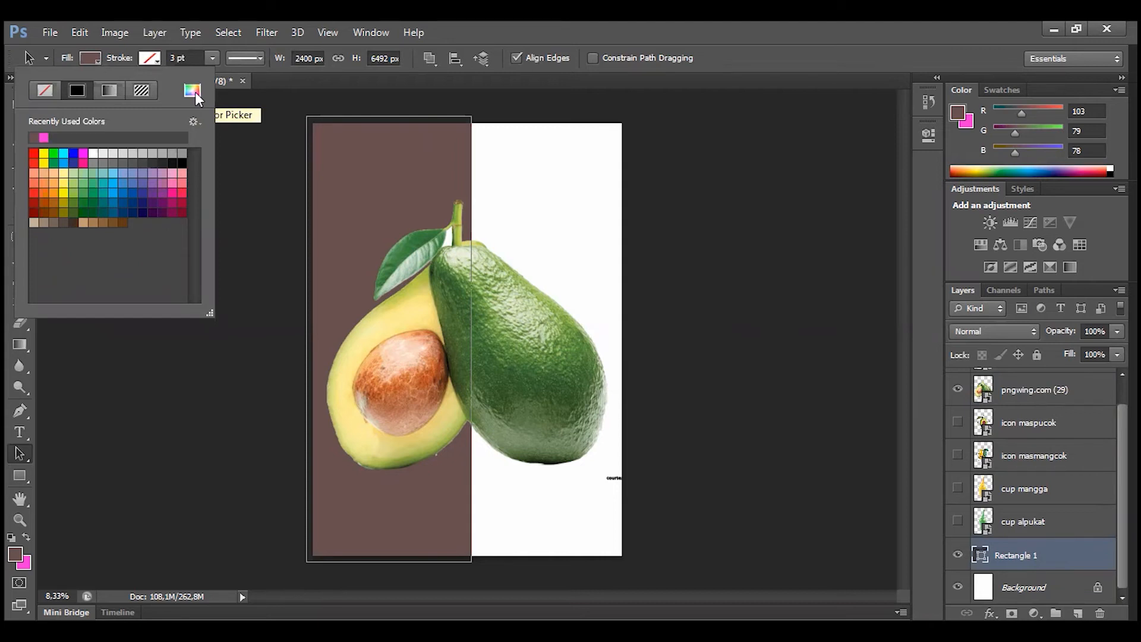
click(194, 91)
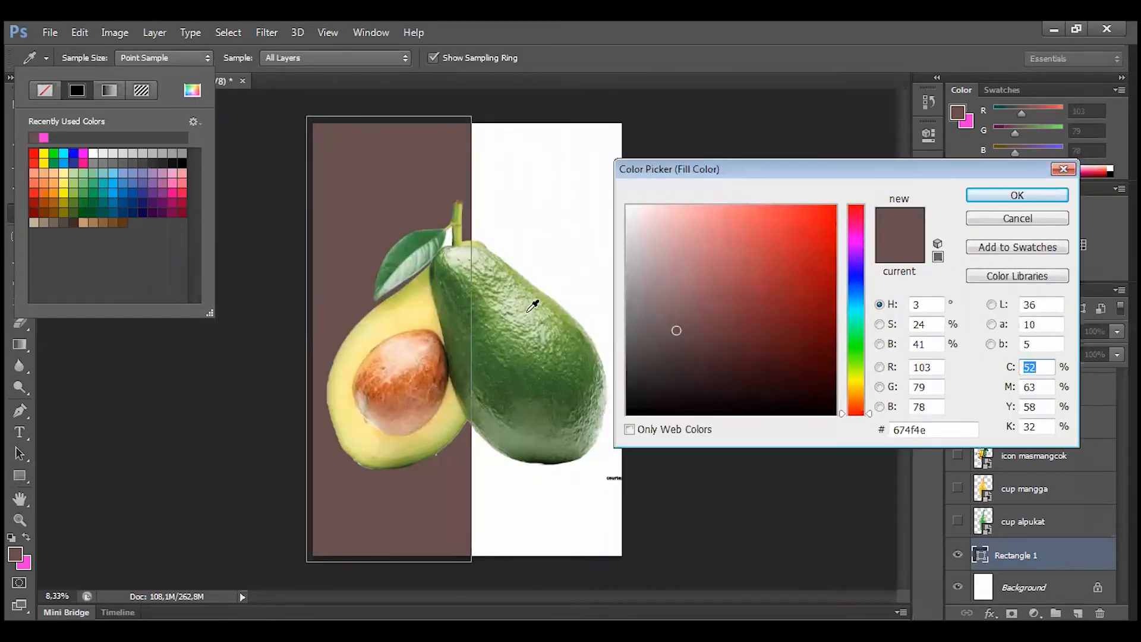
click(430, 272)
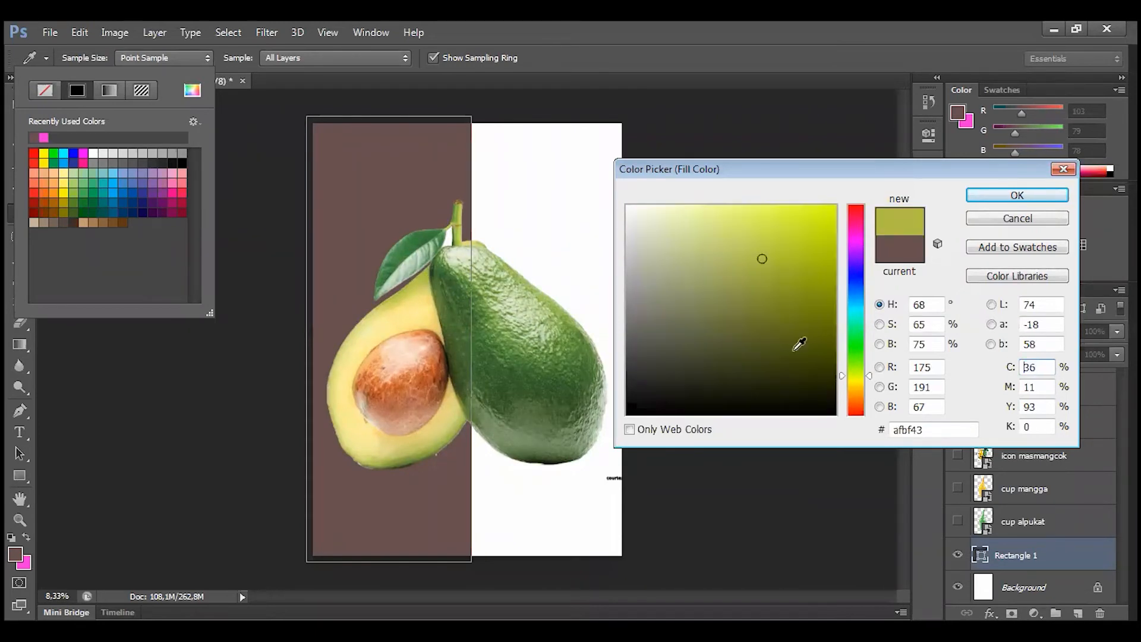
click(489, 304)
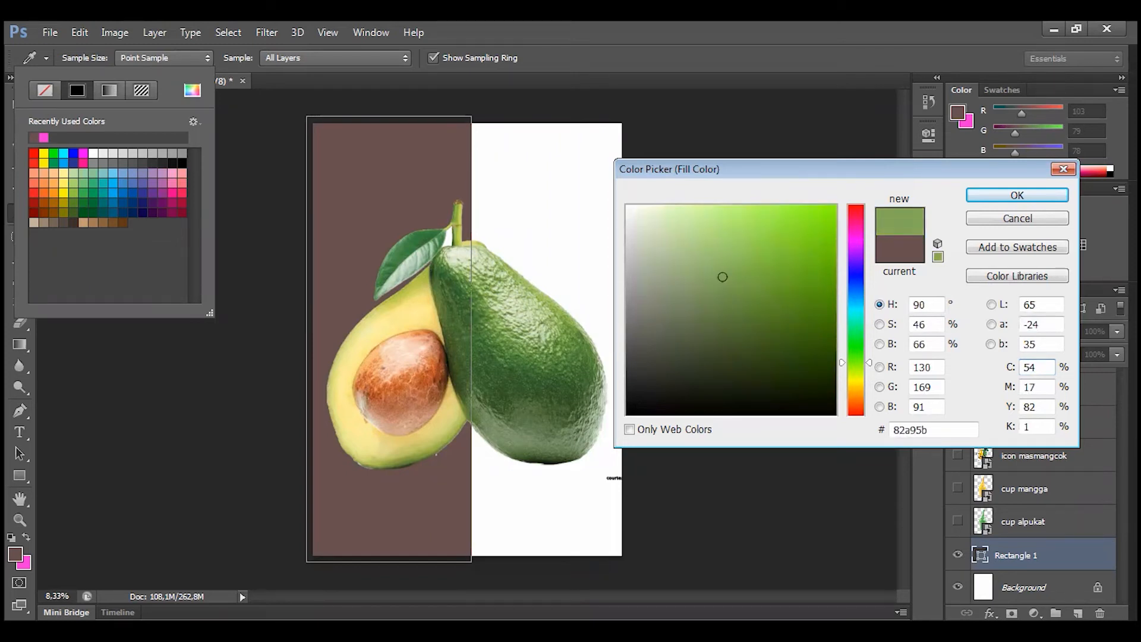
drag(822, 173, 724, 118)
click(902, 142)
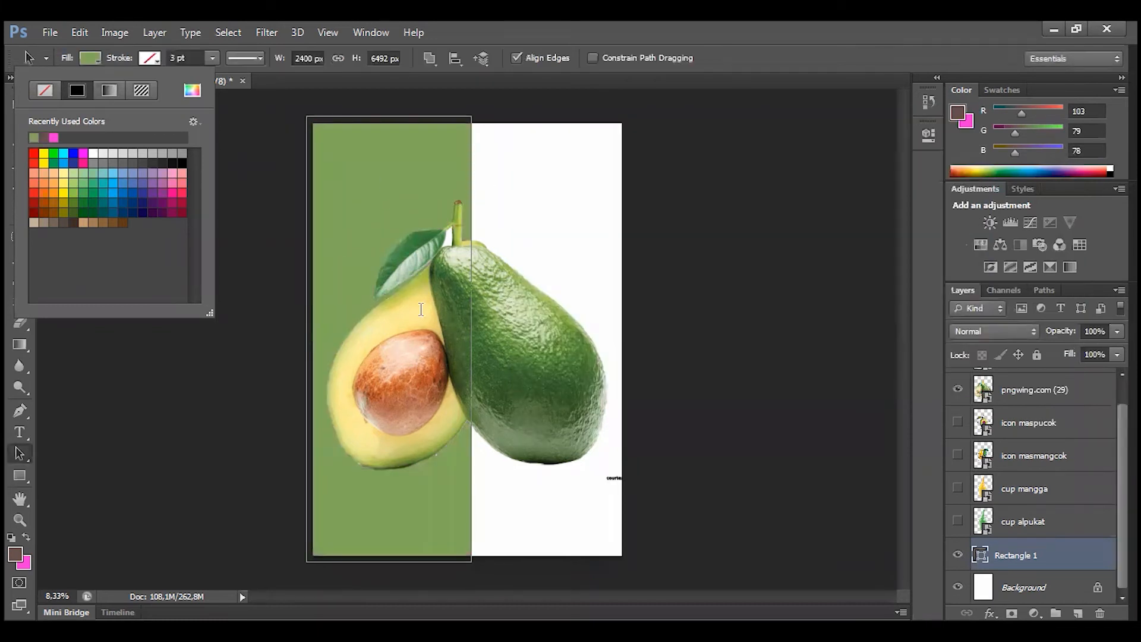
click(653, 362)
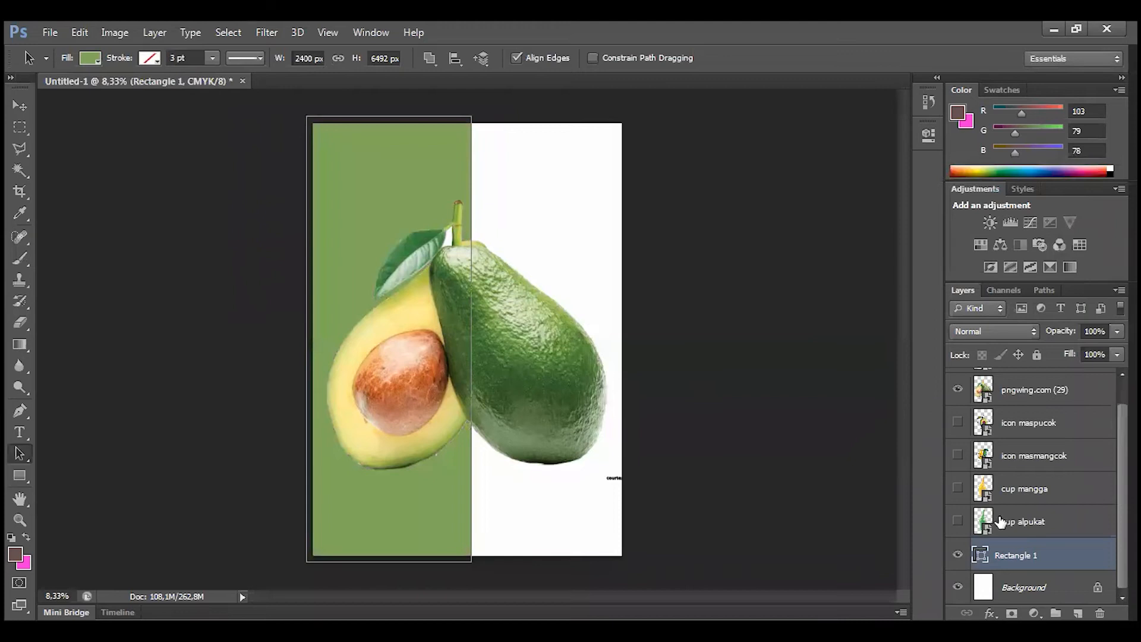
Hide the avocado photo layer and preview the mango photo layer pngwing.com (32) over the green rectangle
scroll(969, 418, up, 2)
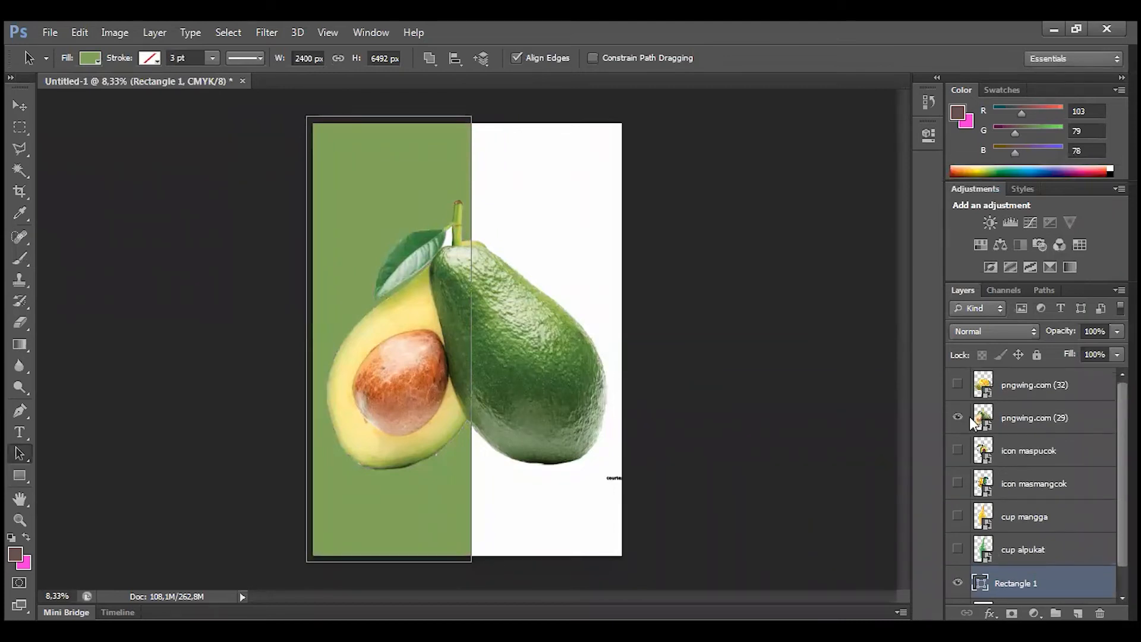
click(958, 415)
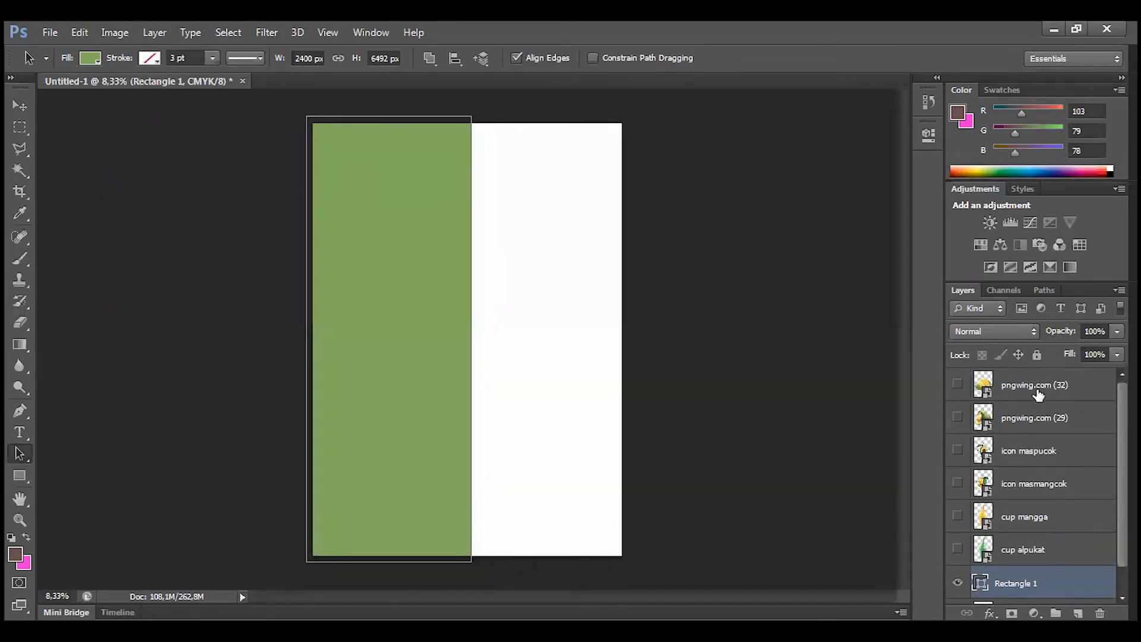
click(1010, 386)
click(958, 385)
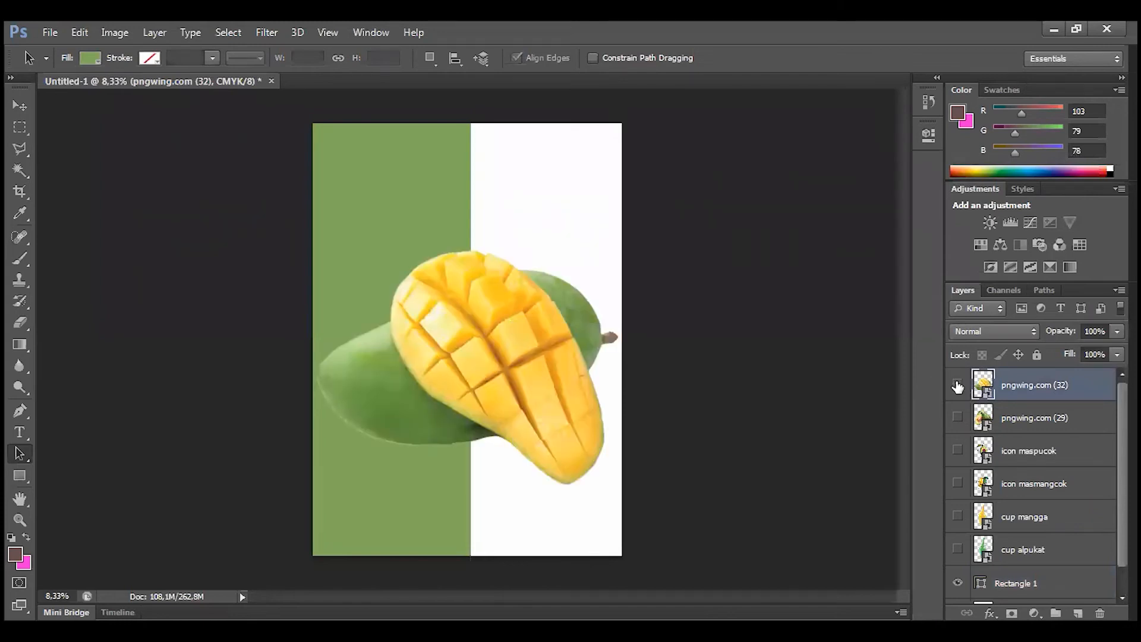
click(958, 385)
scroll(1047, 555, down, 2)
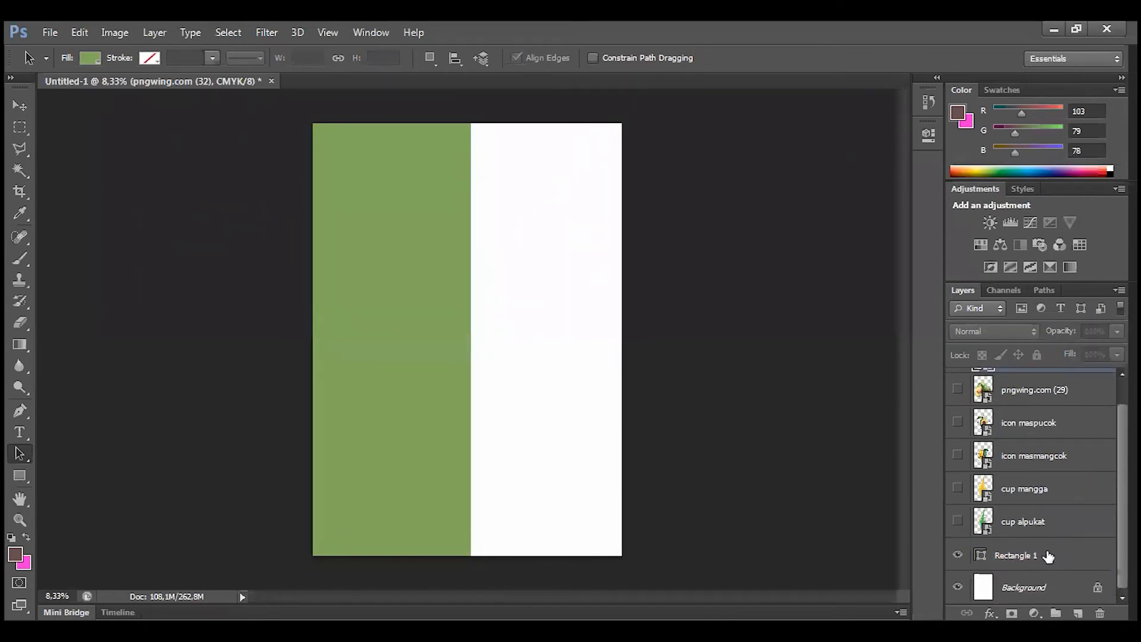
Duplicate the green rectangle's layer within the same document, keeping the name Rectangle 1 copy
click(1045, 558)
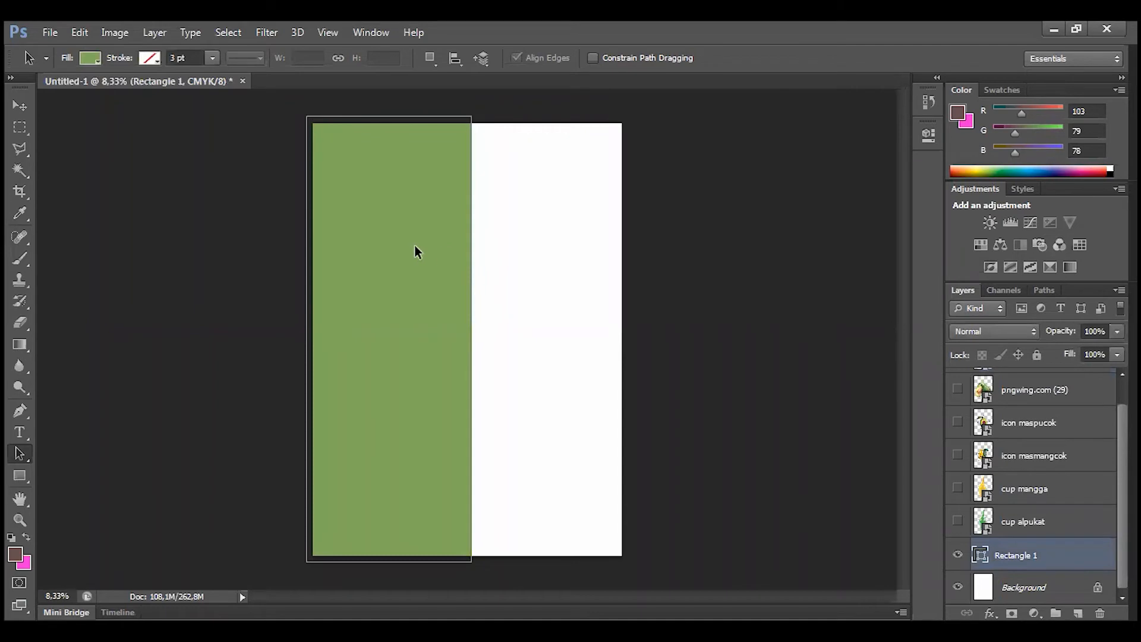
right_click(1038, 559)
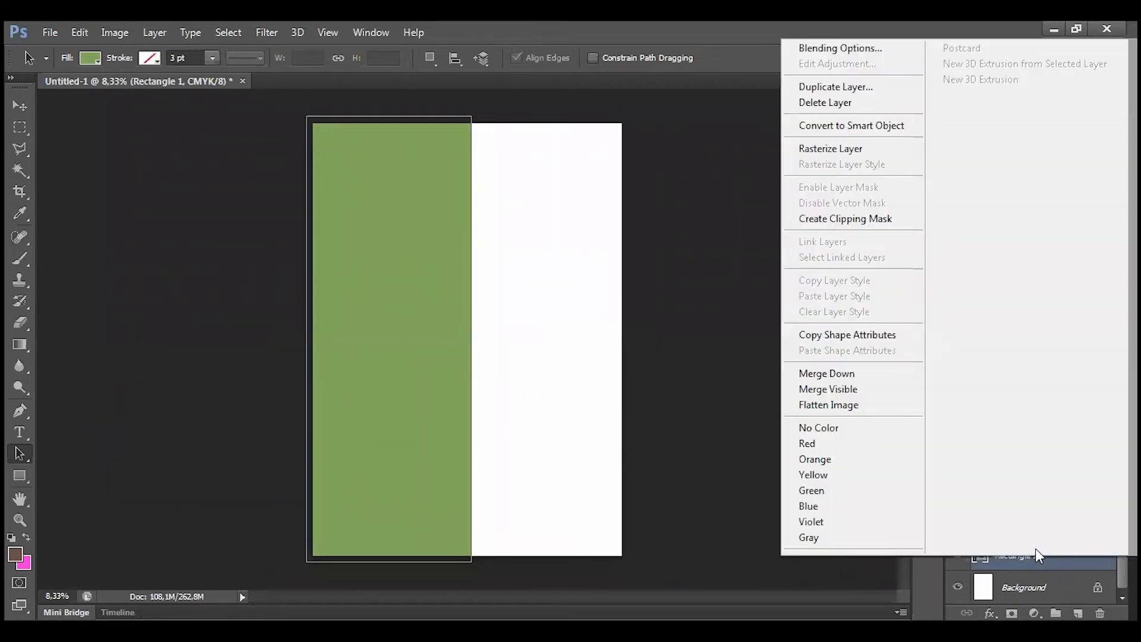
click(869, 89)
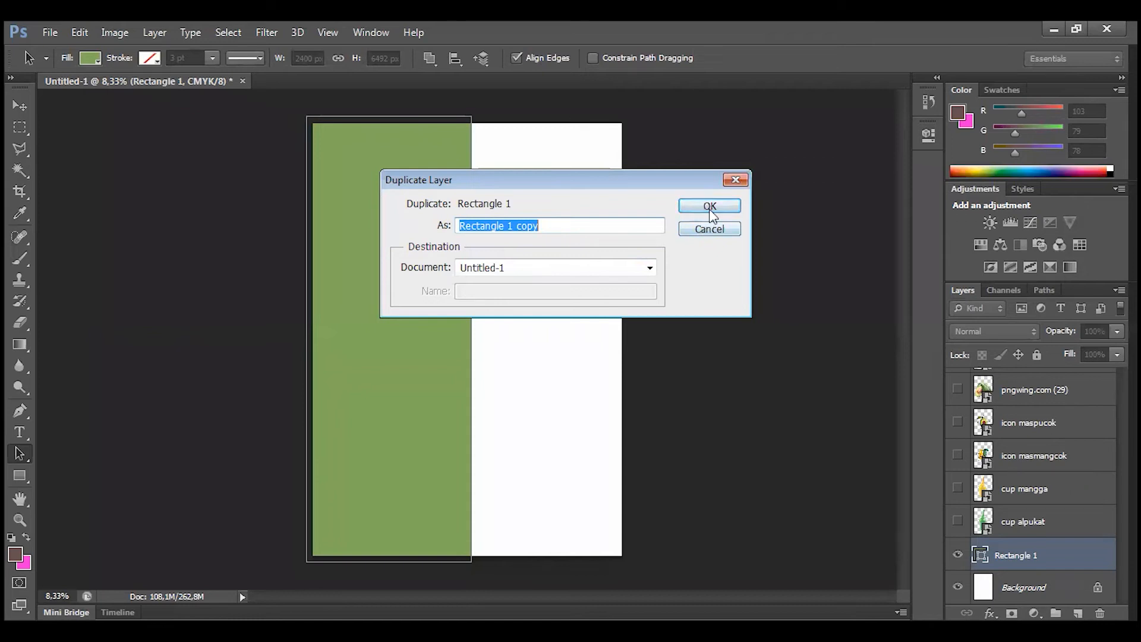
drag(594, 226, 431, 225)
click(570, 227)
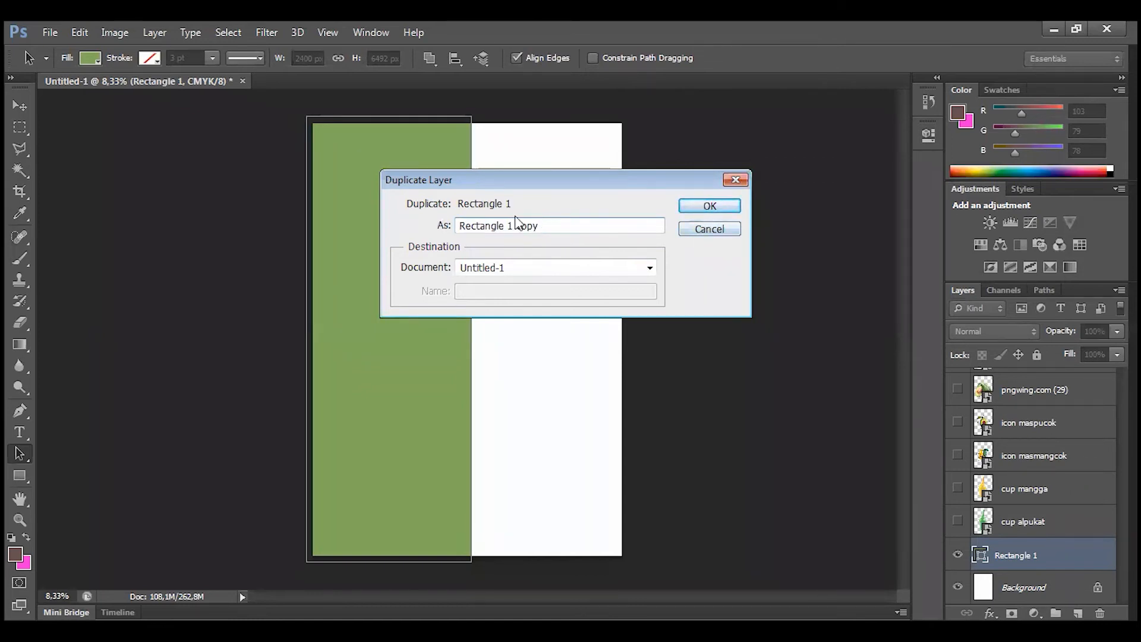
click(726, 205)
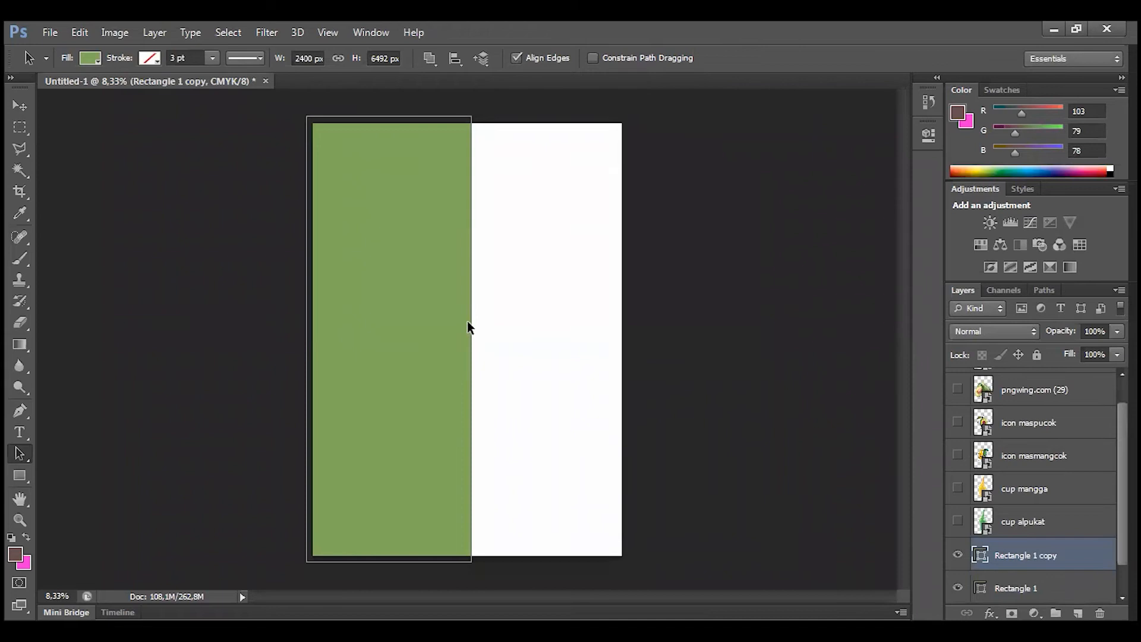
Move the Rectangle 1 copy shape over the white half of the page, flush with the page's right edge
click(1021, 586)
click(1029, 554)
click(1046, 583)
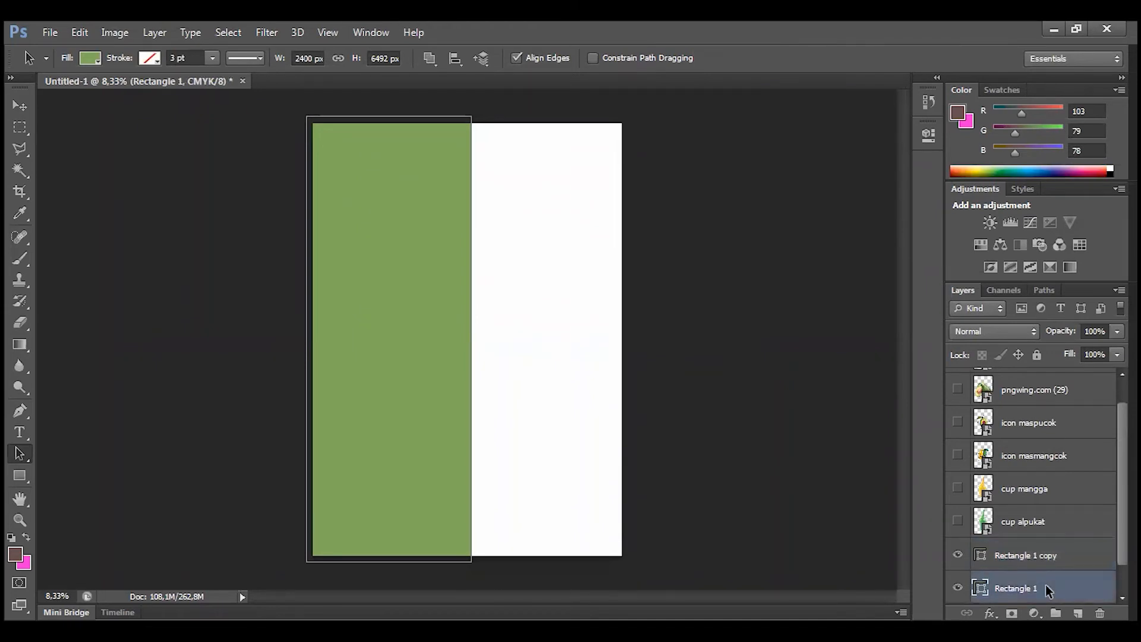
scroll(1046, 583, down, 1)
click(1043, 529)
click(1030, 553)
click(1016, 530)
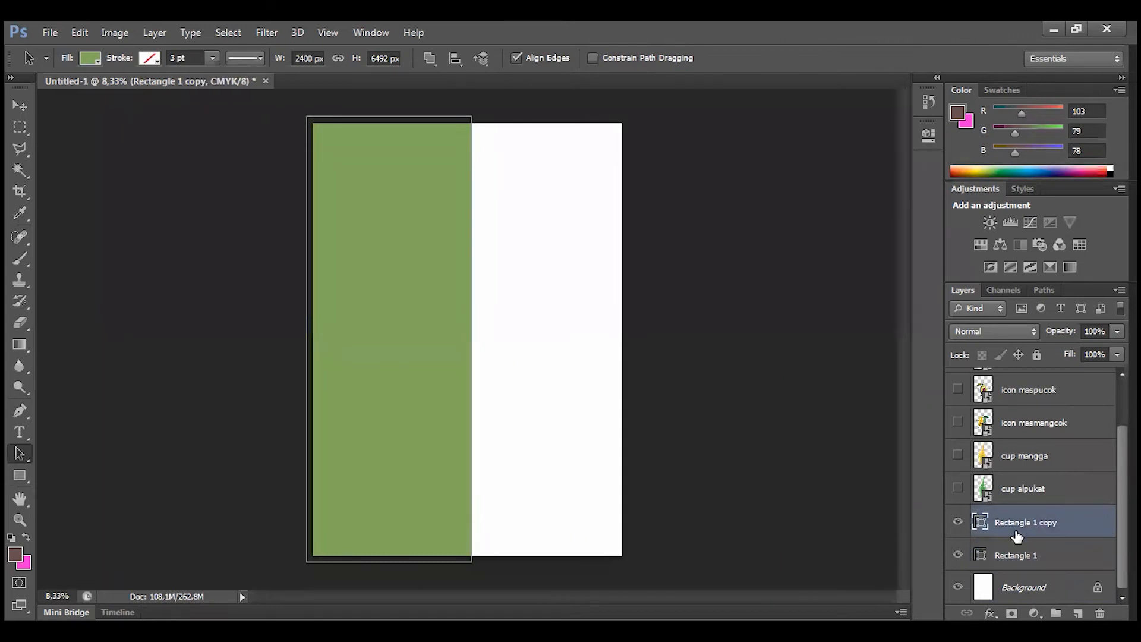
click(11, 110)
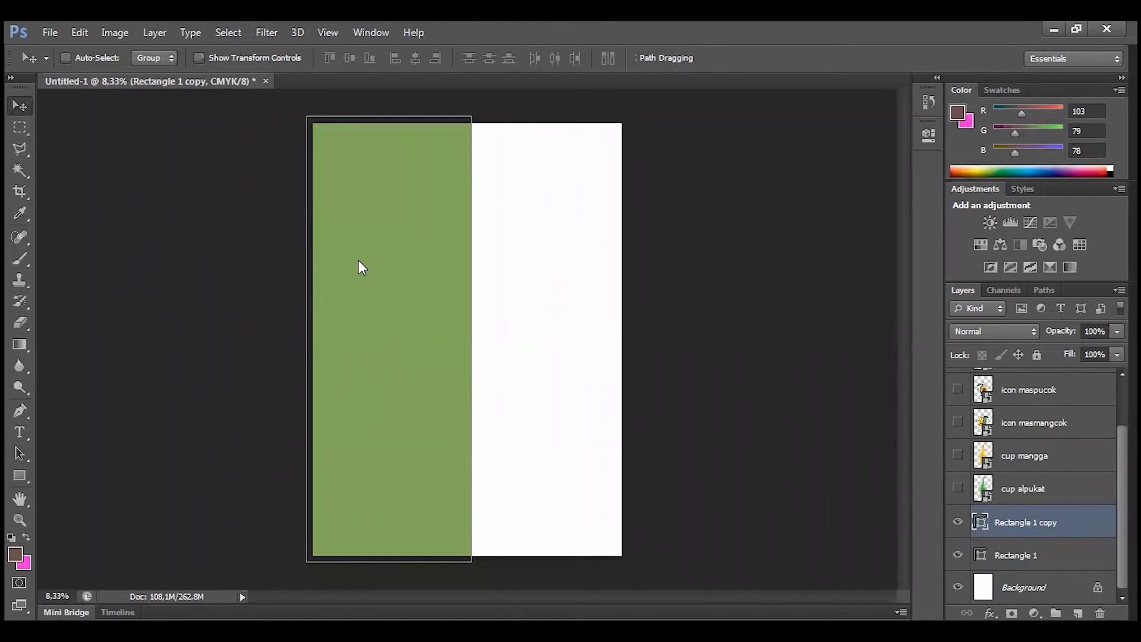
drag(366, 263, 510, 285)
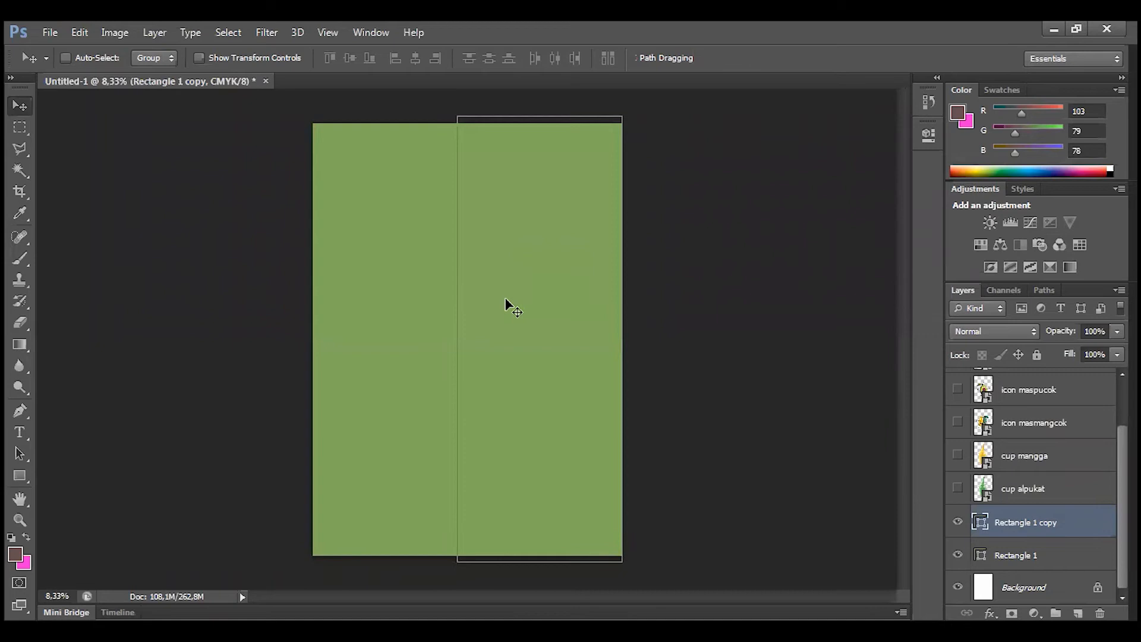
Nudge the copied rectangle further right in large increments so that it slightly overhangs the page's right edge
key(shift+Right)
key(shift+Right)
key(shift+Right)
key(shift+Right)
key(shift+Right)
key(shift+Right)
key(shift+Right)
key(shift+Right)
key(shift+Right)
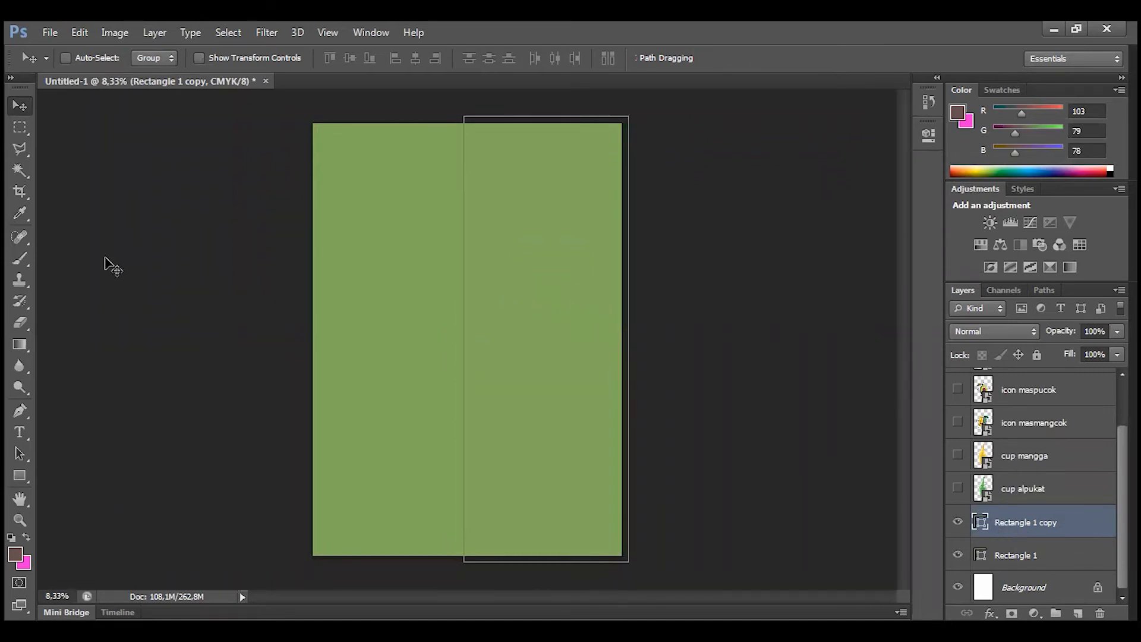
Show the mango photo layer pngwing.com (32) and reselect the Rectangle 1 copy shape for recolouring
click(23, 454)
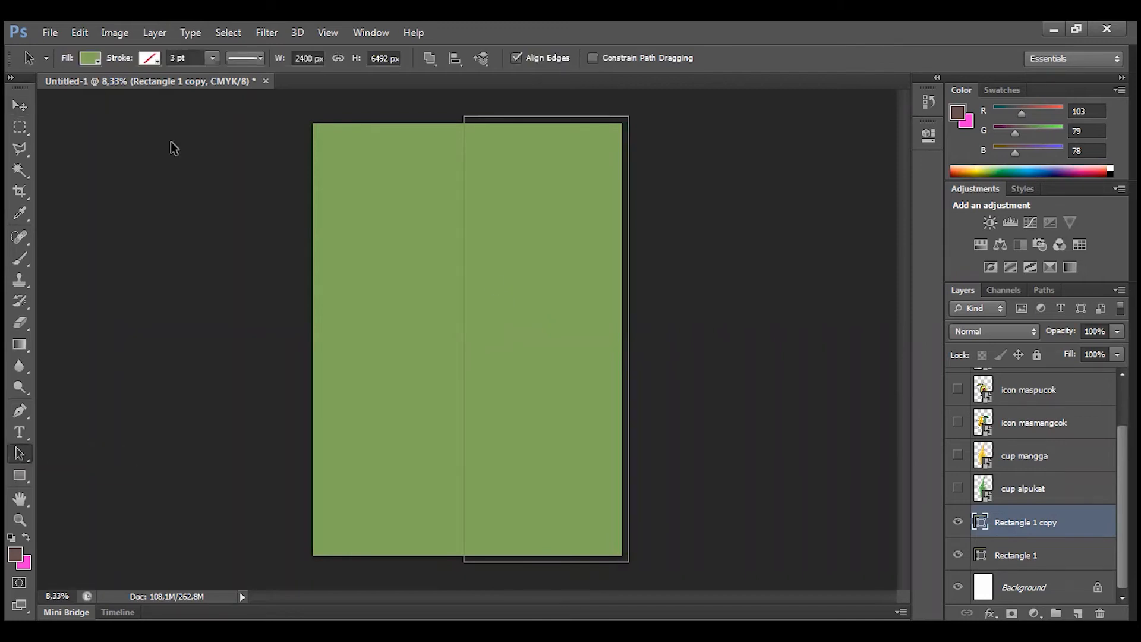
click(92, 59)
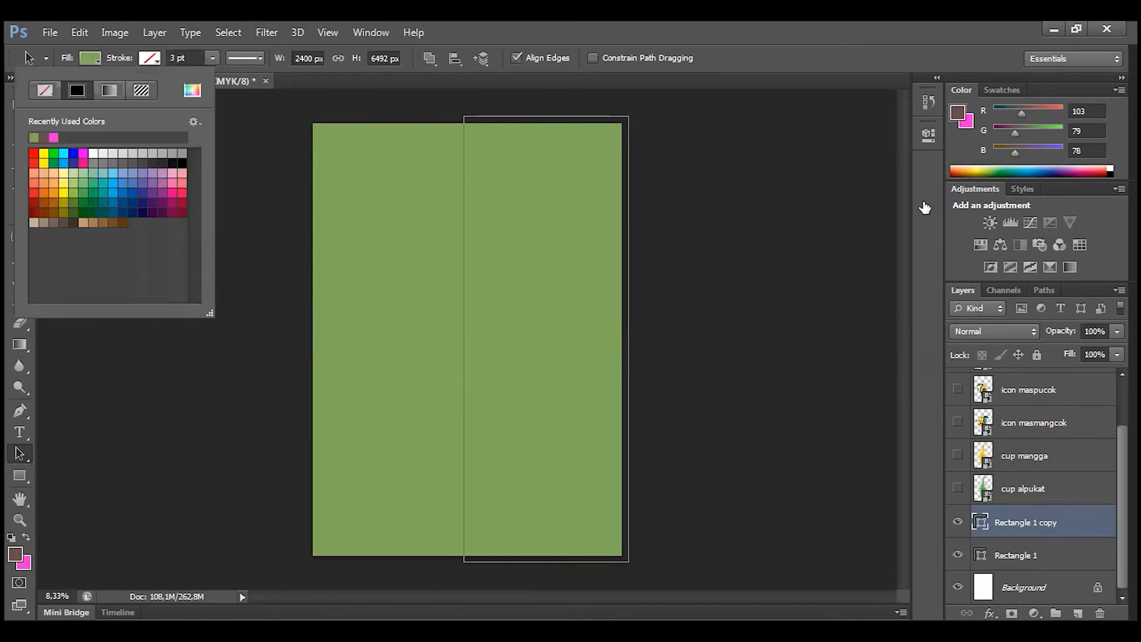
scroll(1056, 416, up, 2)
click(976, 385)
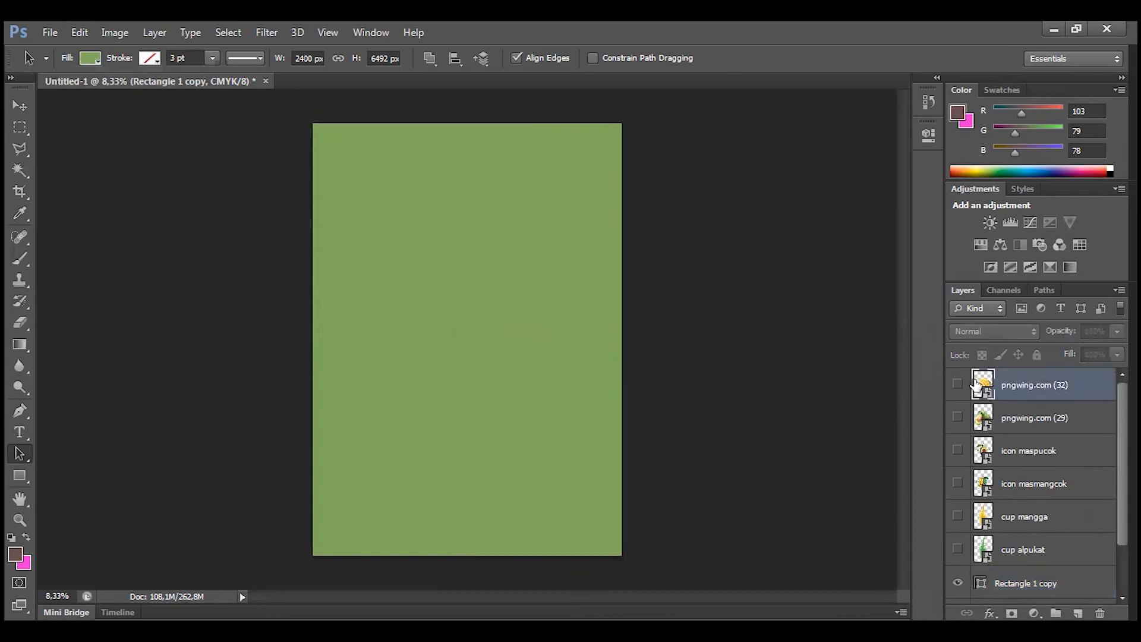
click(958, 385)
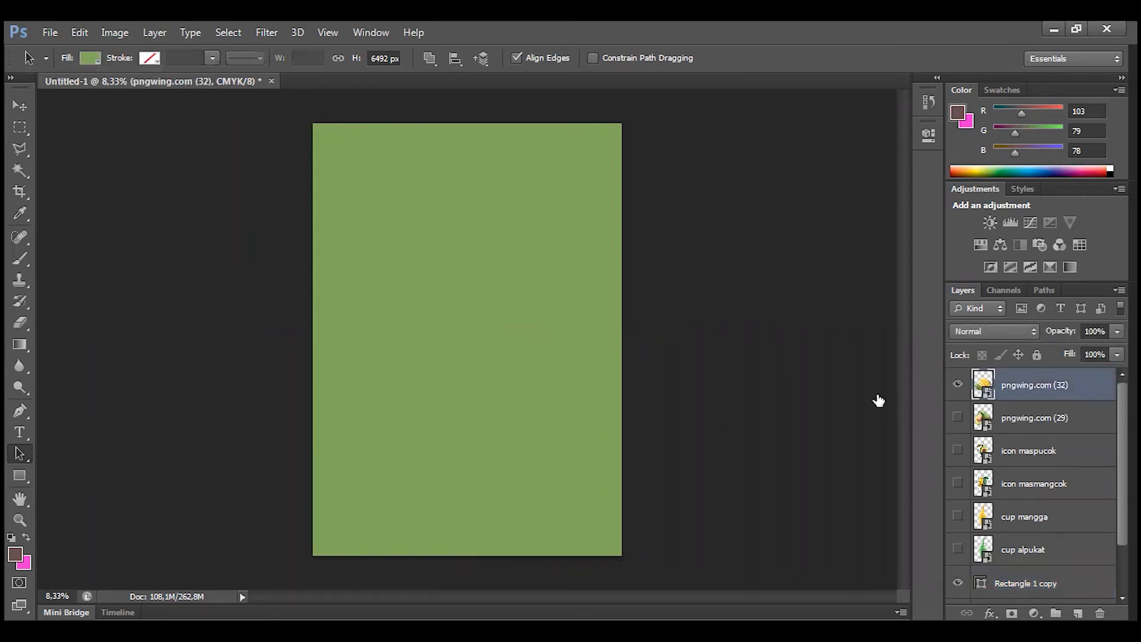
scroll(1054, 475, down, 2)
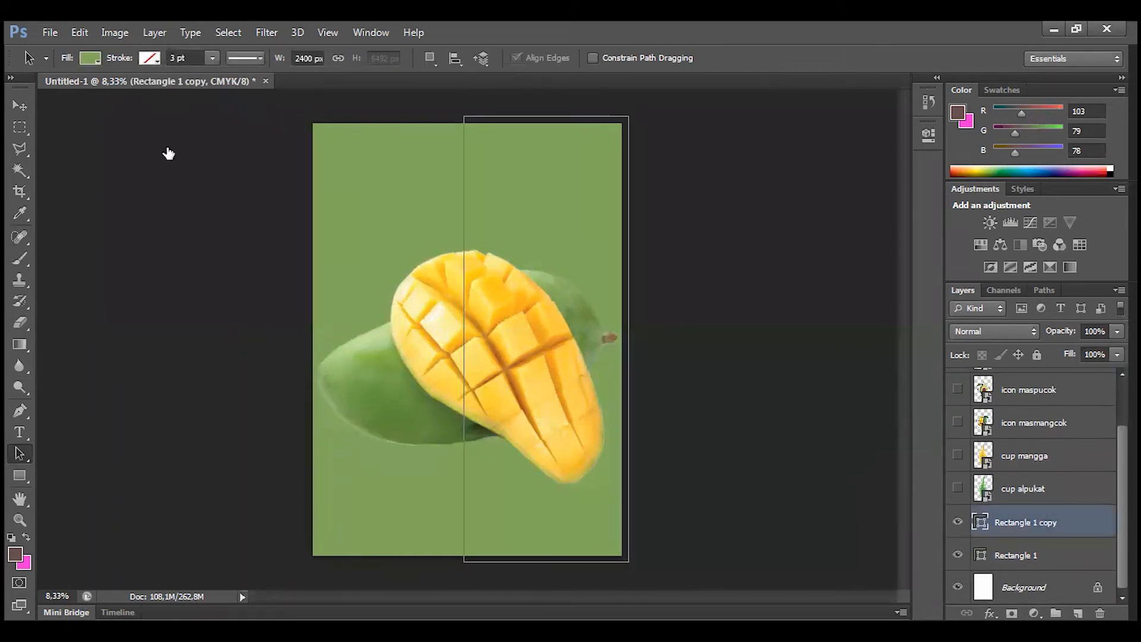
Fill the right-hand rectangle with the yellow ffcc27 sampled from the mango flesh and hide the mango photo layer
click(90, 57)
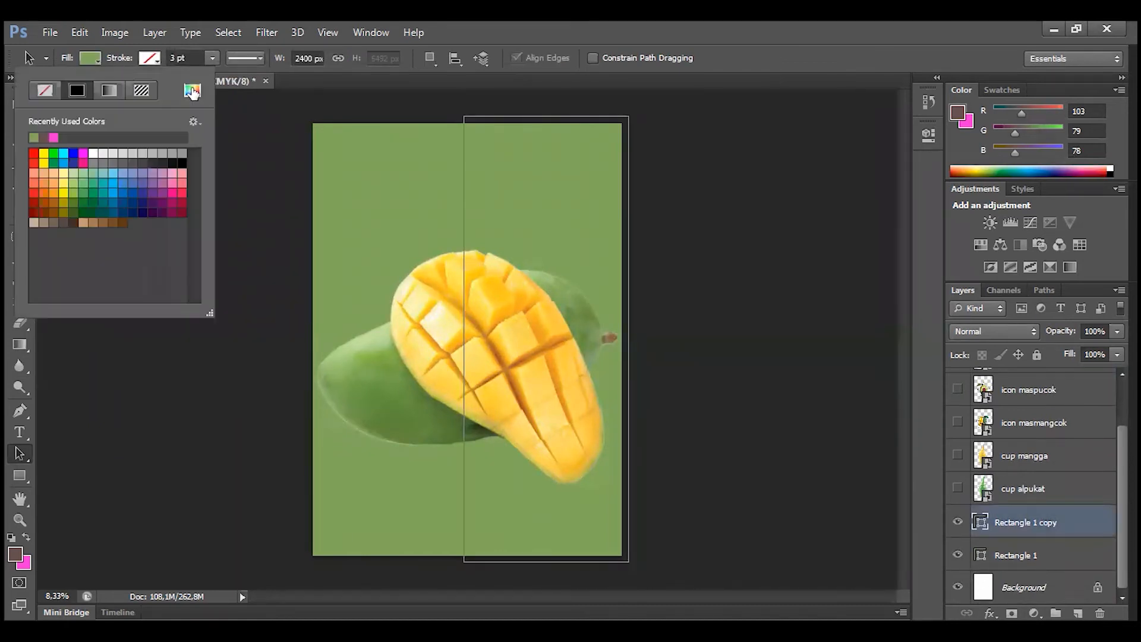
click(191, 90)
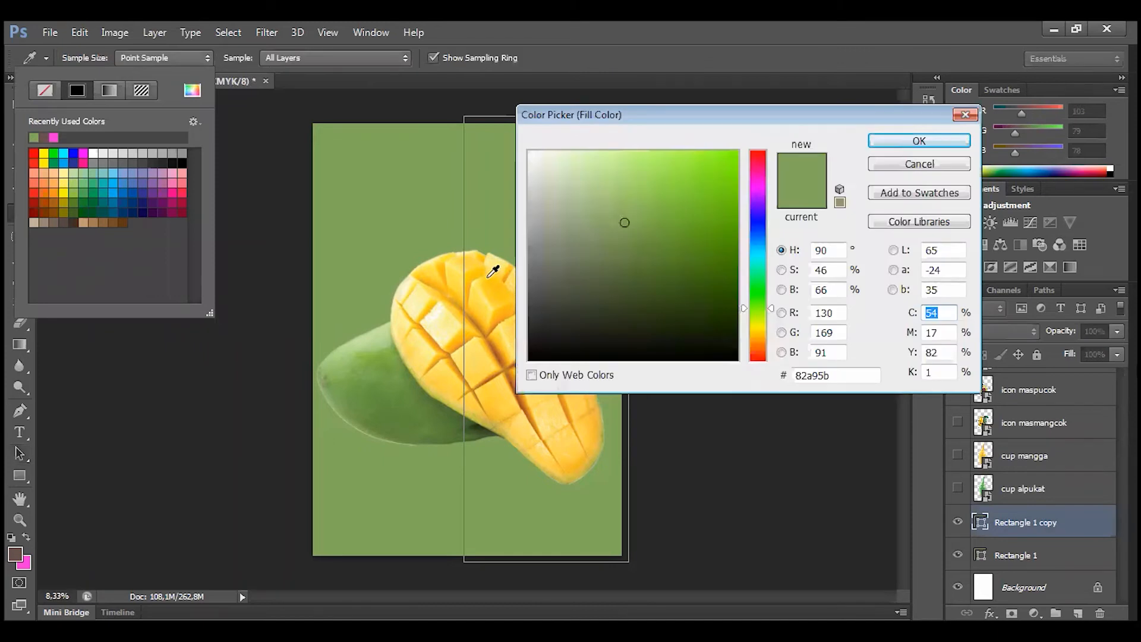
click(440, 306)
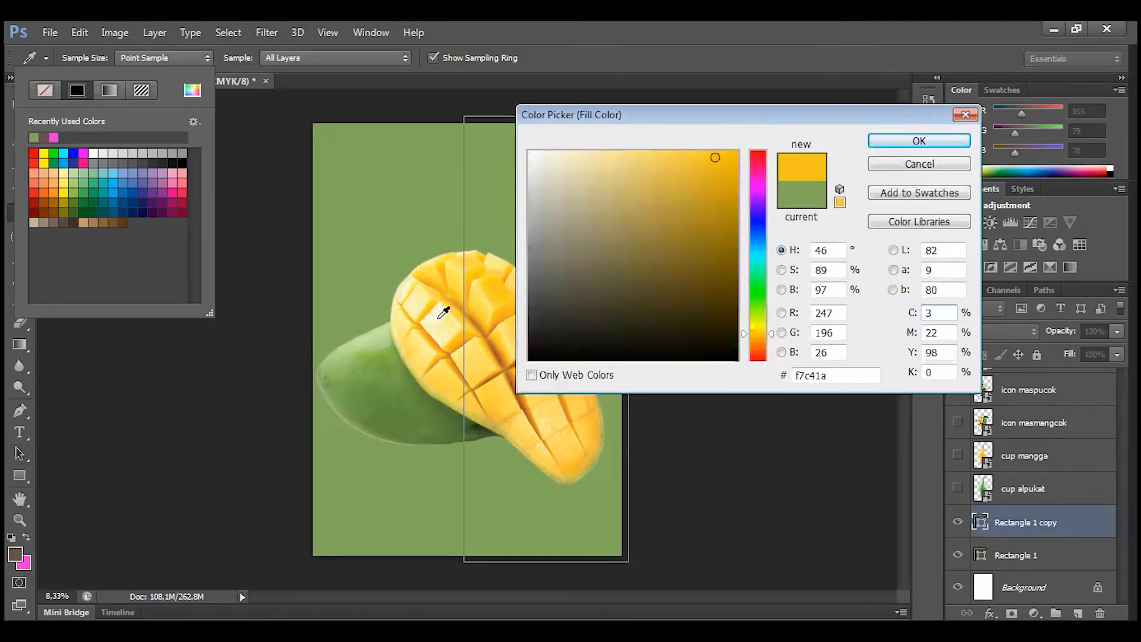
click(442, 315)
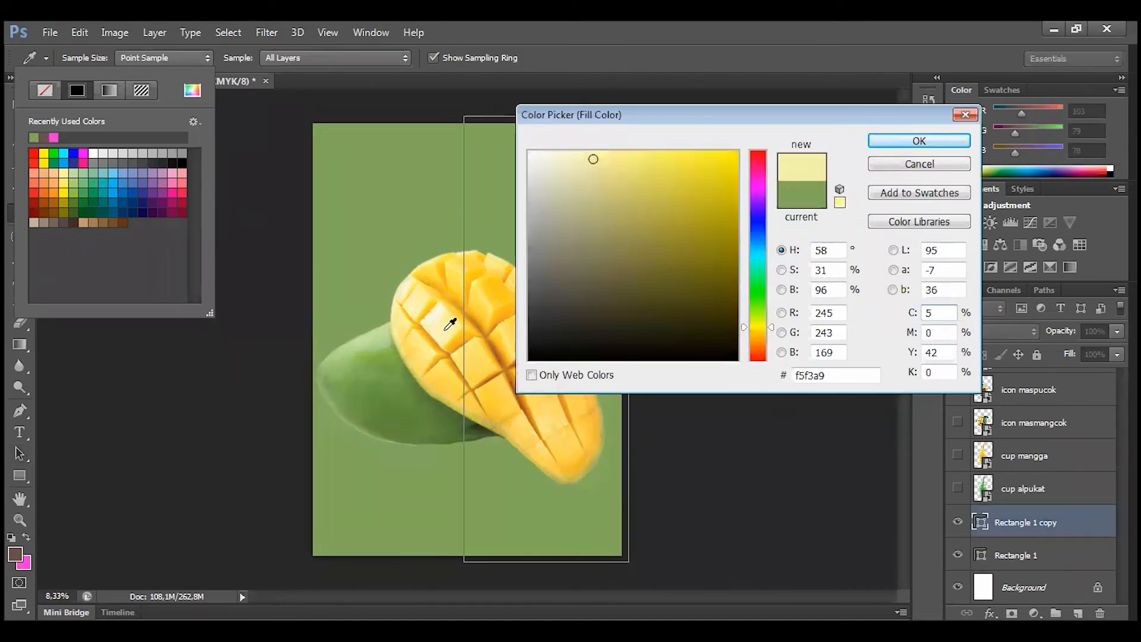
click(487, 285)
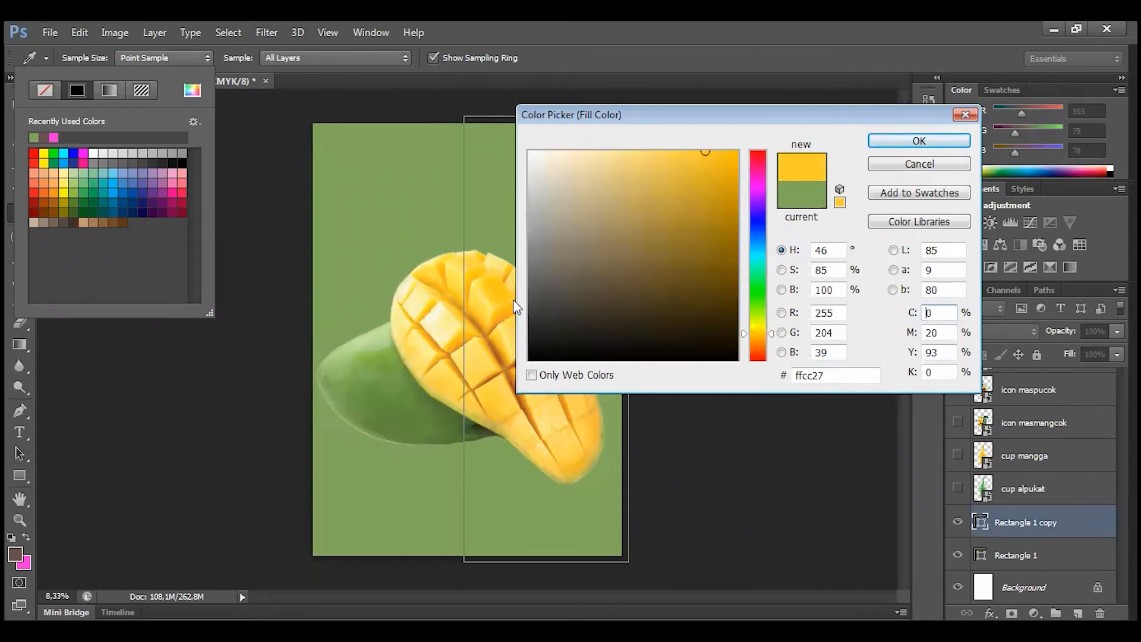
click(892, 148)
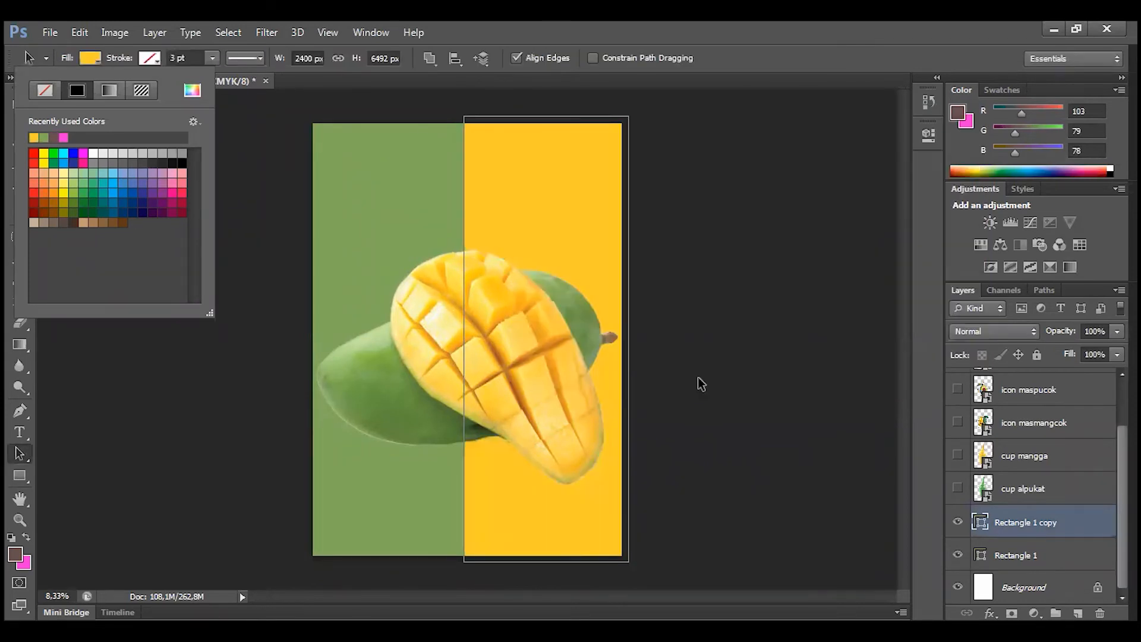
click(736, 392)
click(735, 390)
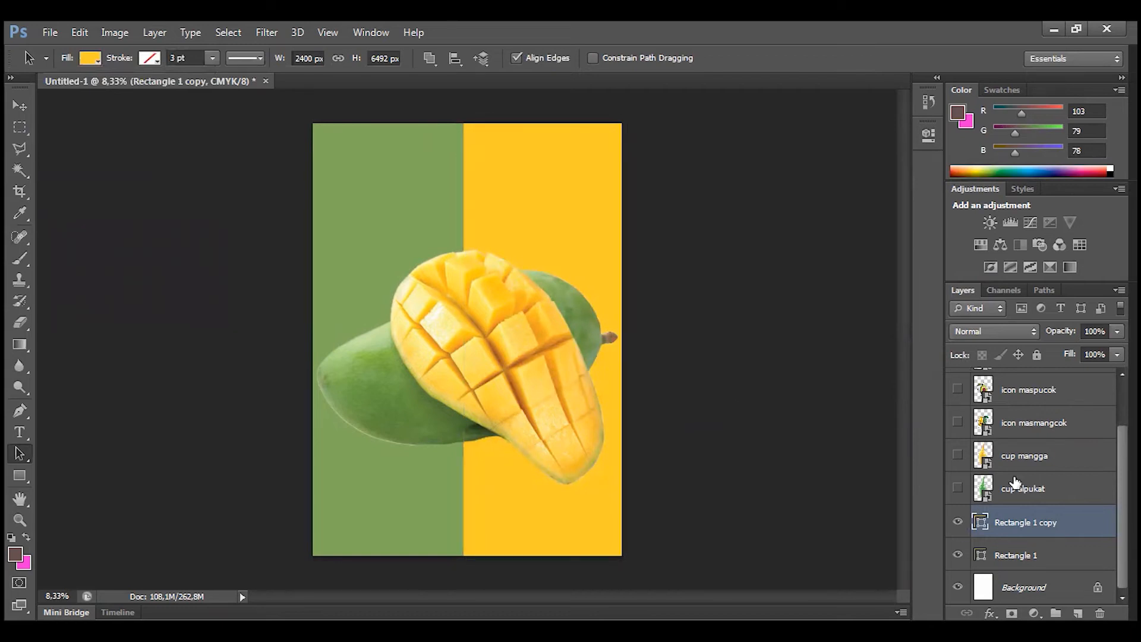
scroll(1034, 476, up, 2)
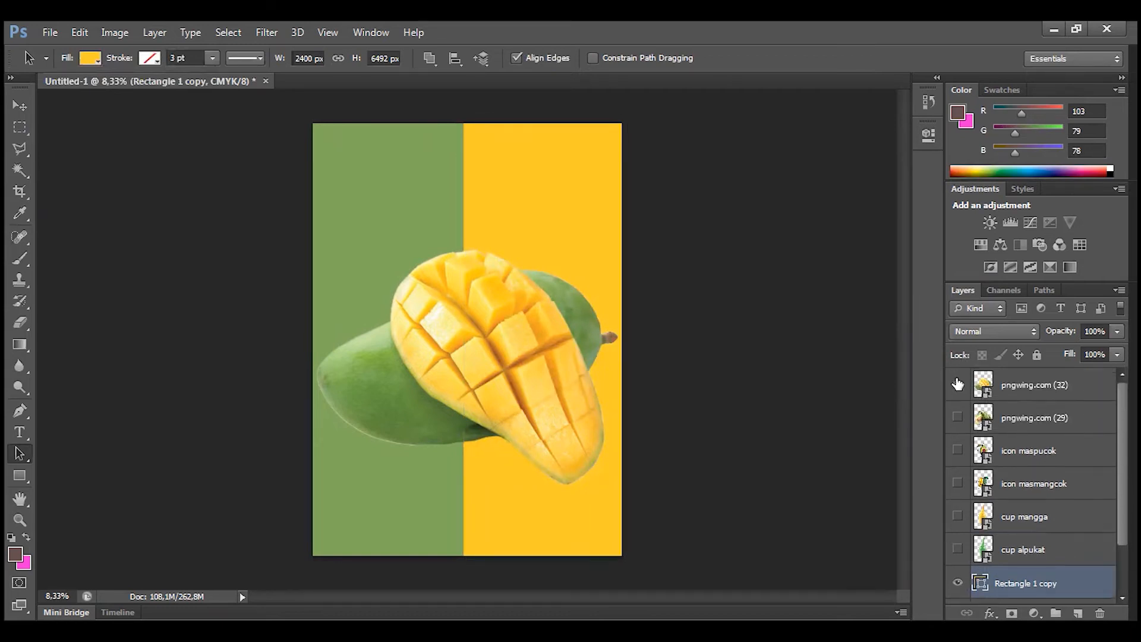
click(957, 385)
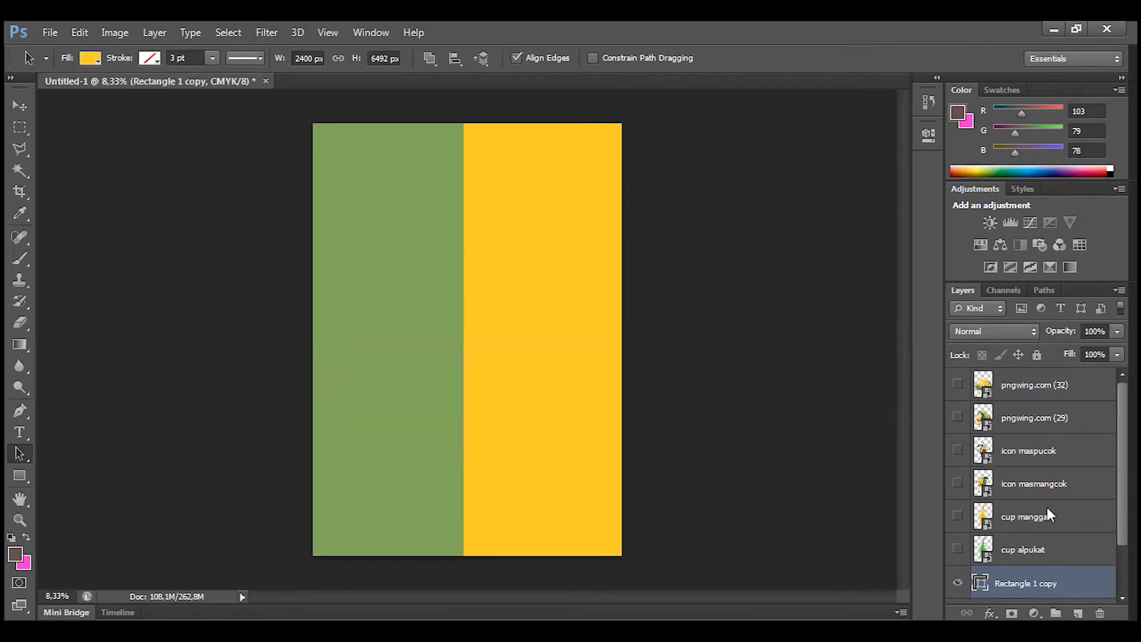
Show the cup mangga layer and move the mango drink slightly up and to the right on the page
click(1078, 523)
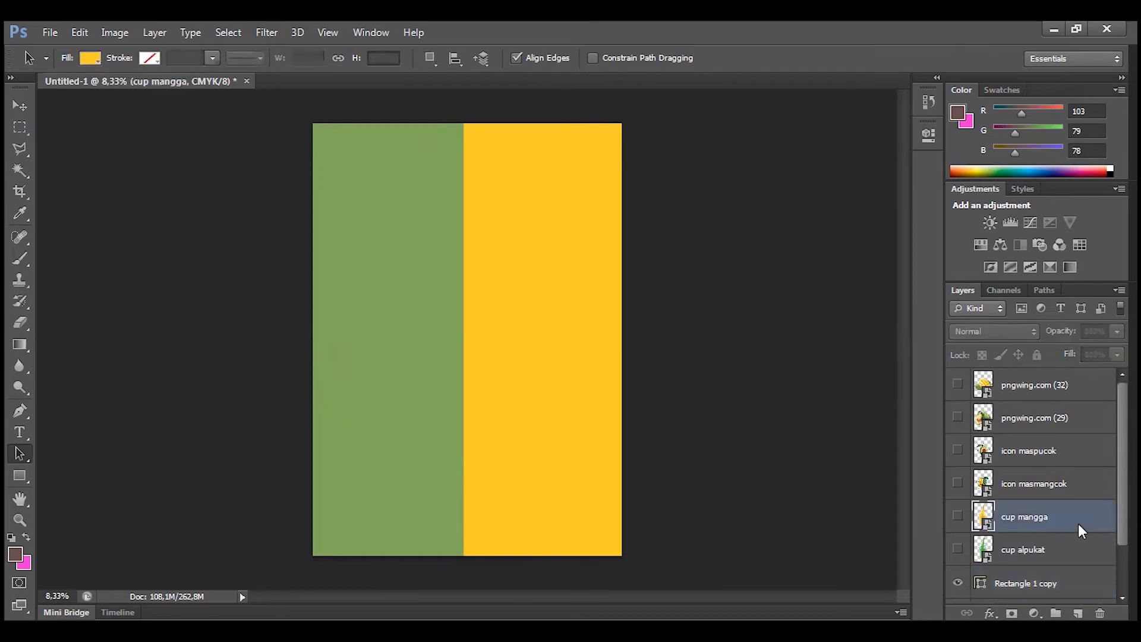
click(959, 516)
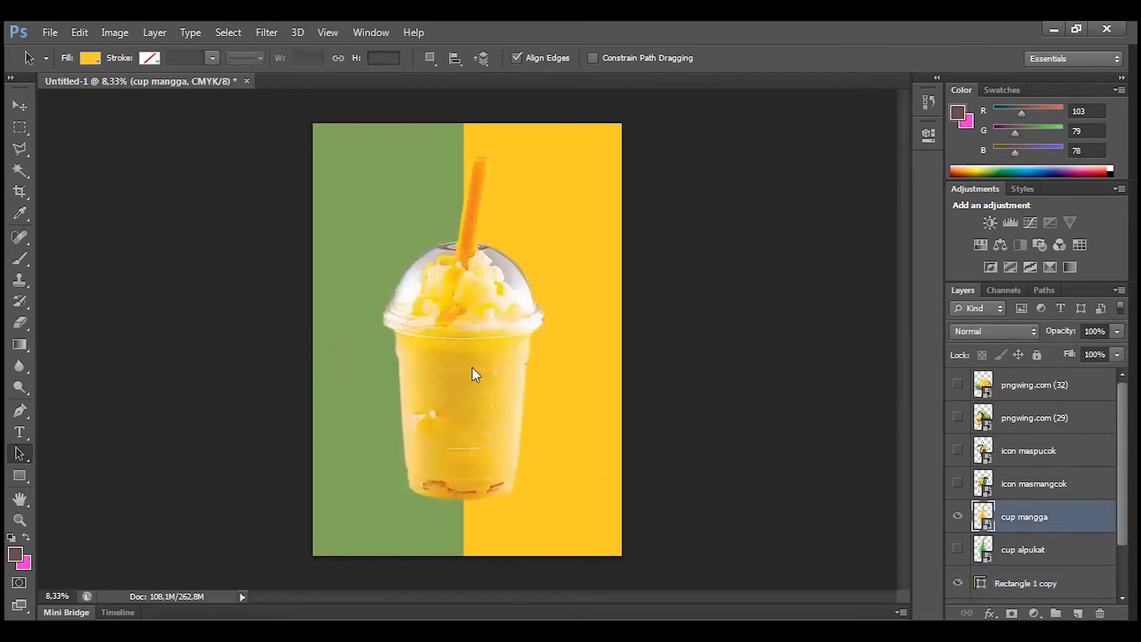
key(v)
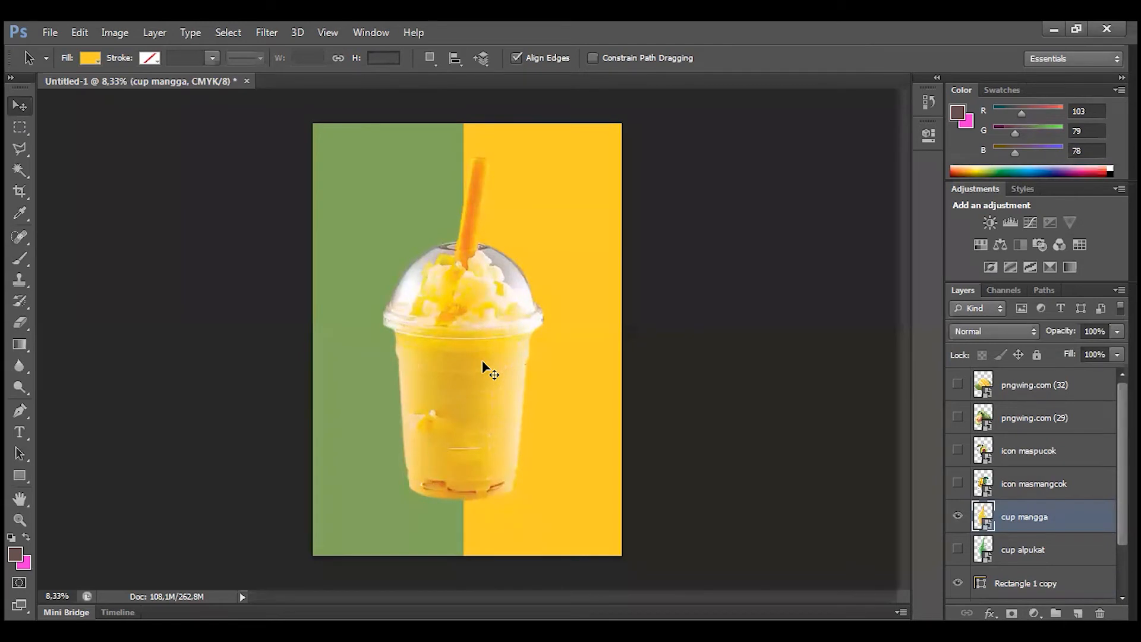
mouse_move(482, 368)
mouse_down()
mouse_move(493, 333)
mouse_move(482, 361)
mouse_up()
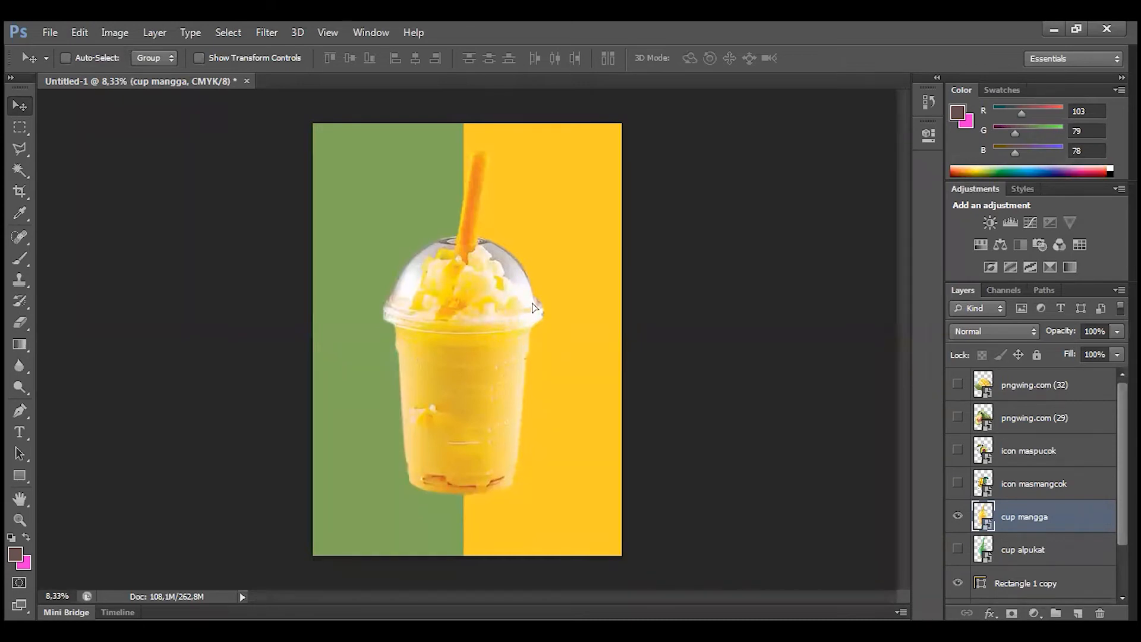
drag(532, 307, 563, 324)
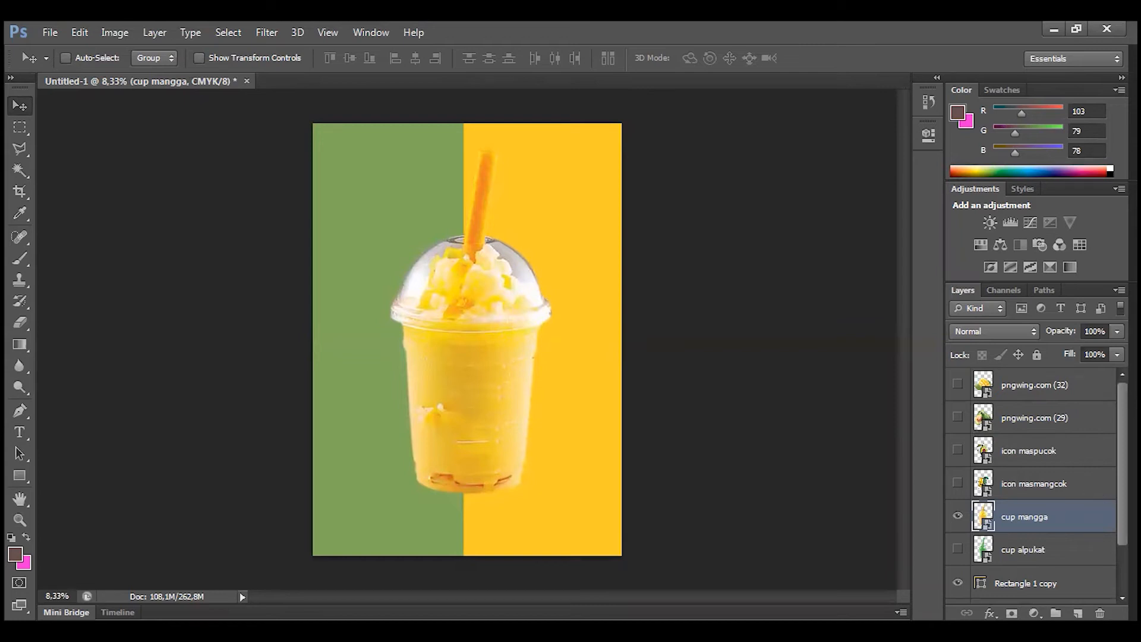
Show the icon masmangcok mango character over the cup and briefly preview the icon maspucok avocado character
click(1045, 455)
click(1037, 486)
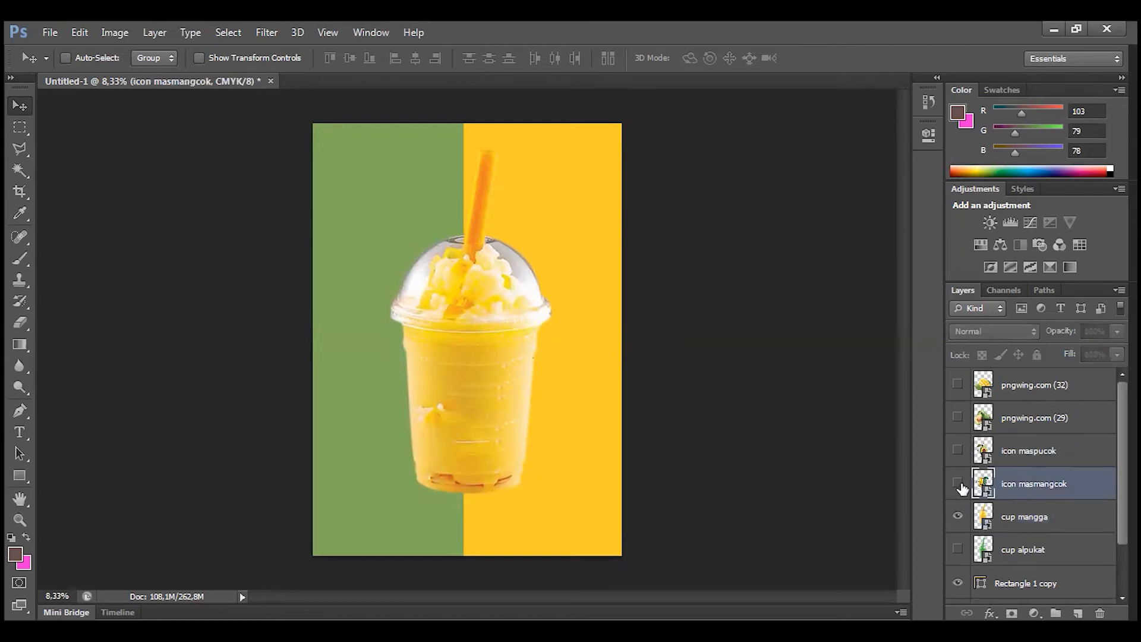
click(957, 483)
click(957, 451)
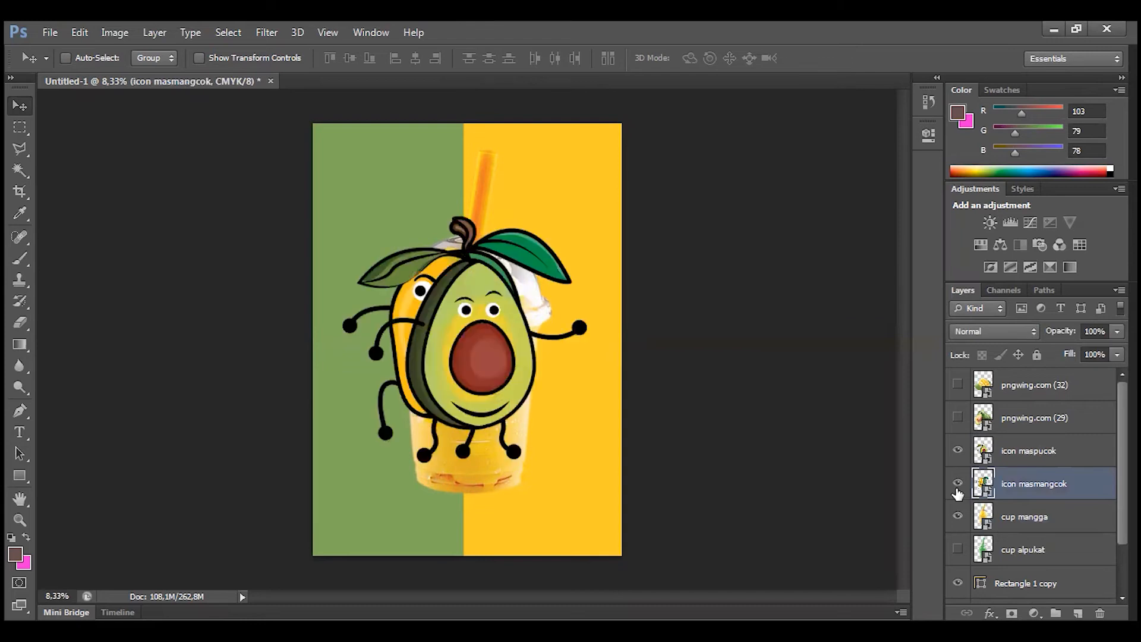
click(957, 451)
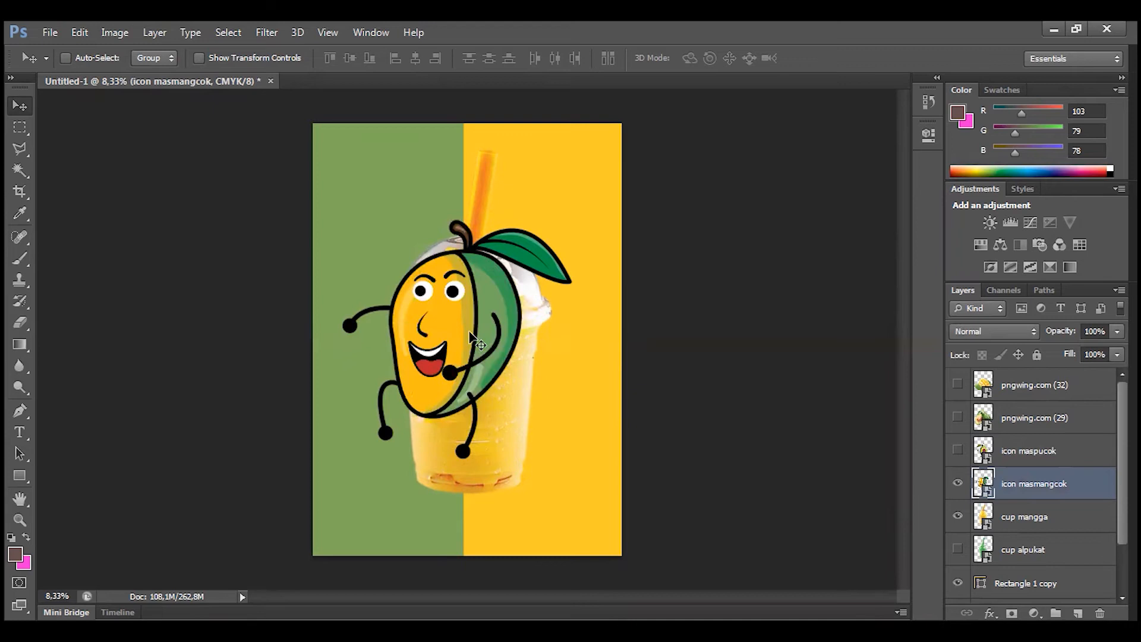
Reposition the mango character and scale it down to about 56.6%, placing it beside the cup's lower left side
drag(326, 298, 475, 306)
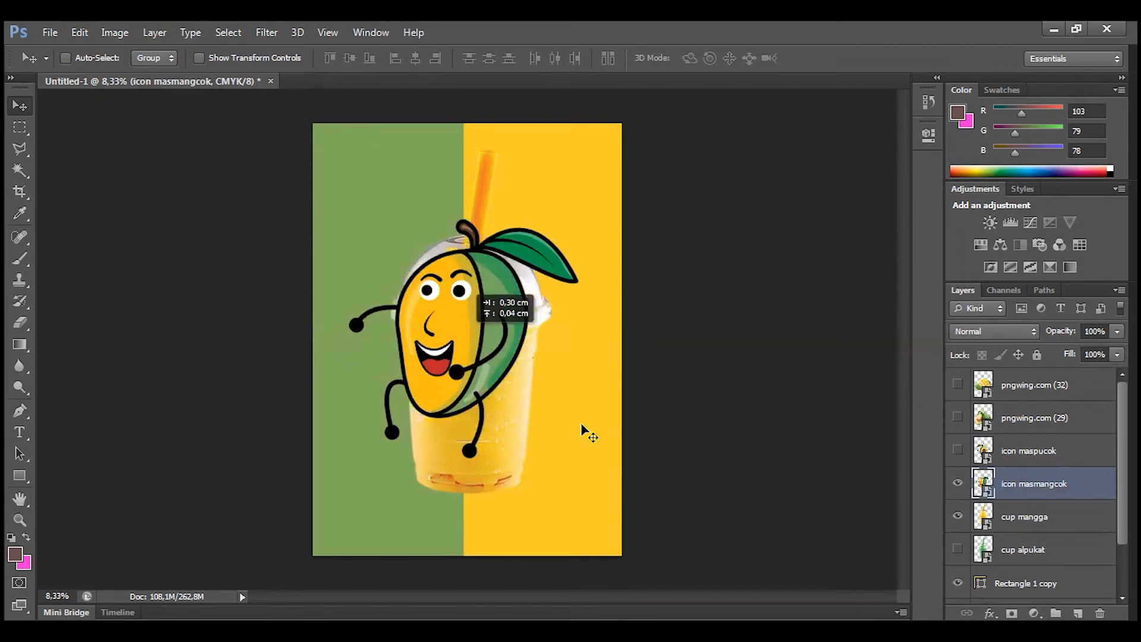
drag(581, 423, 585, 423)
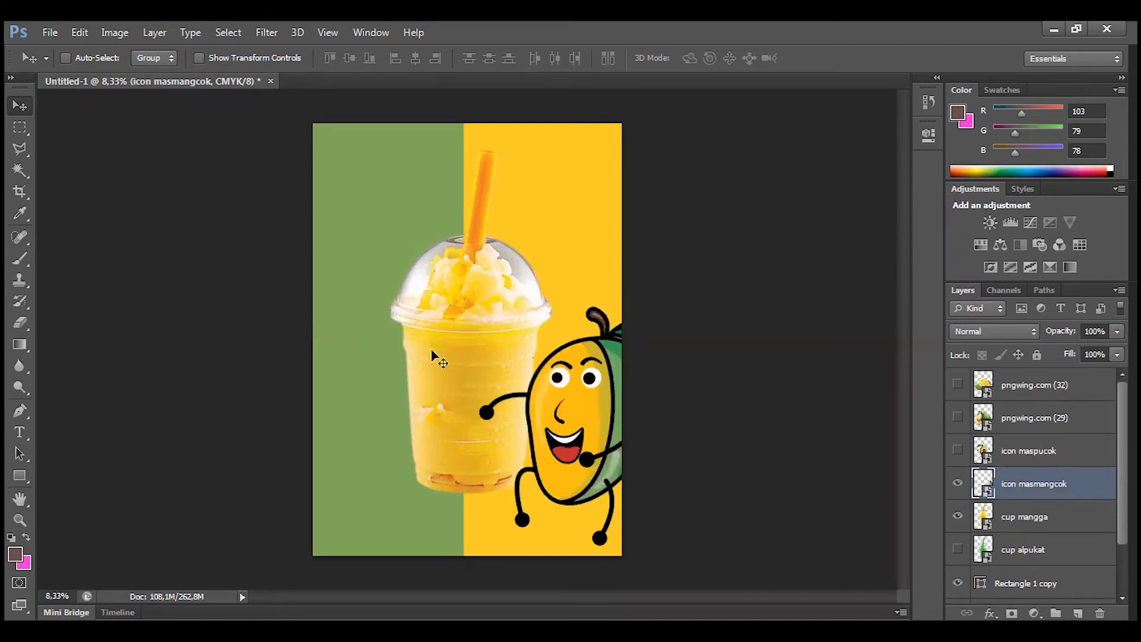
drag(547, 422, 440, 371)
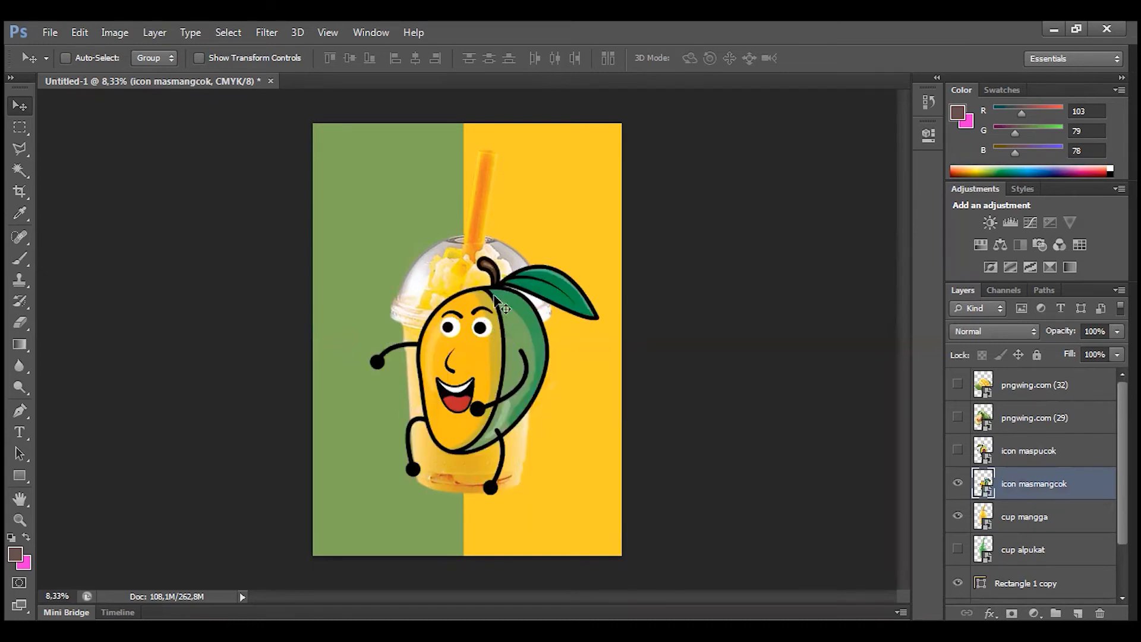
drag(515, 338, 501, 351)
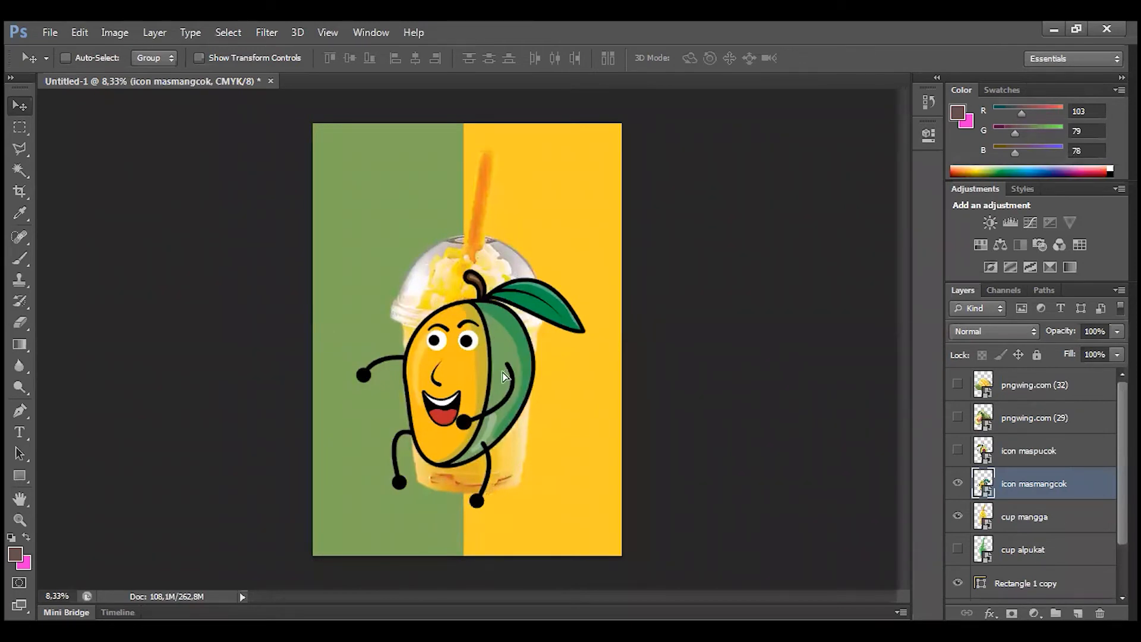
key(ctrl+t)
drag(498, 310, 468, 295)
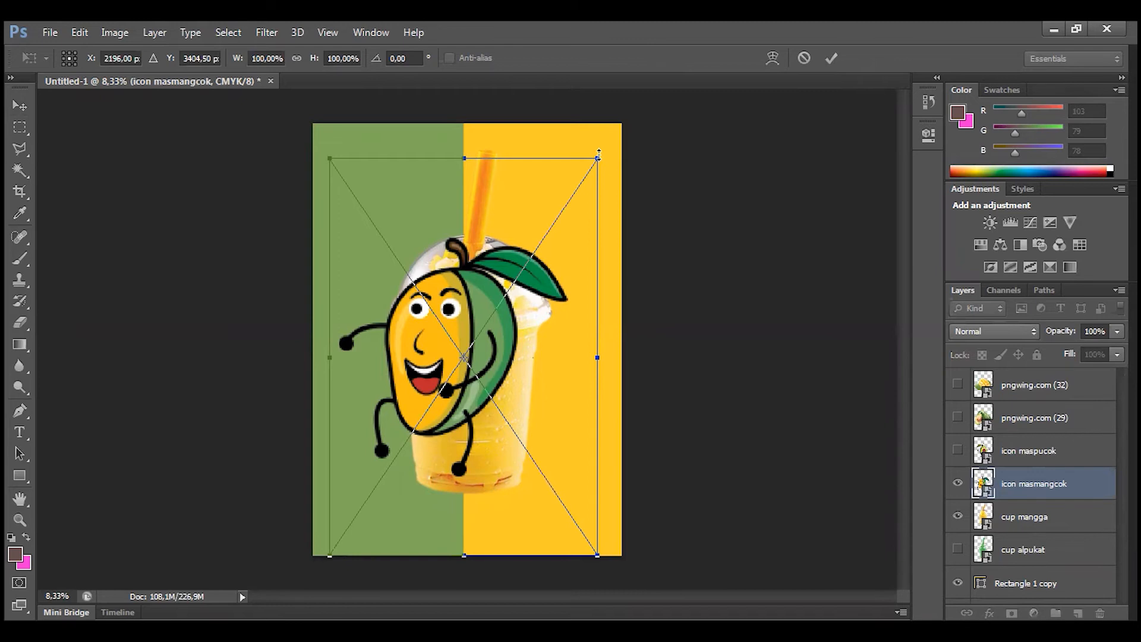
drag(598, 156, 593, 161)
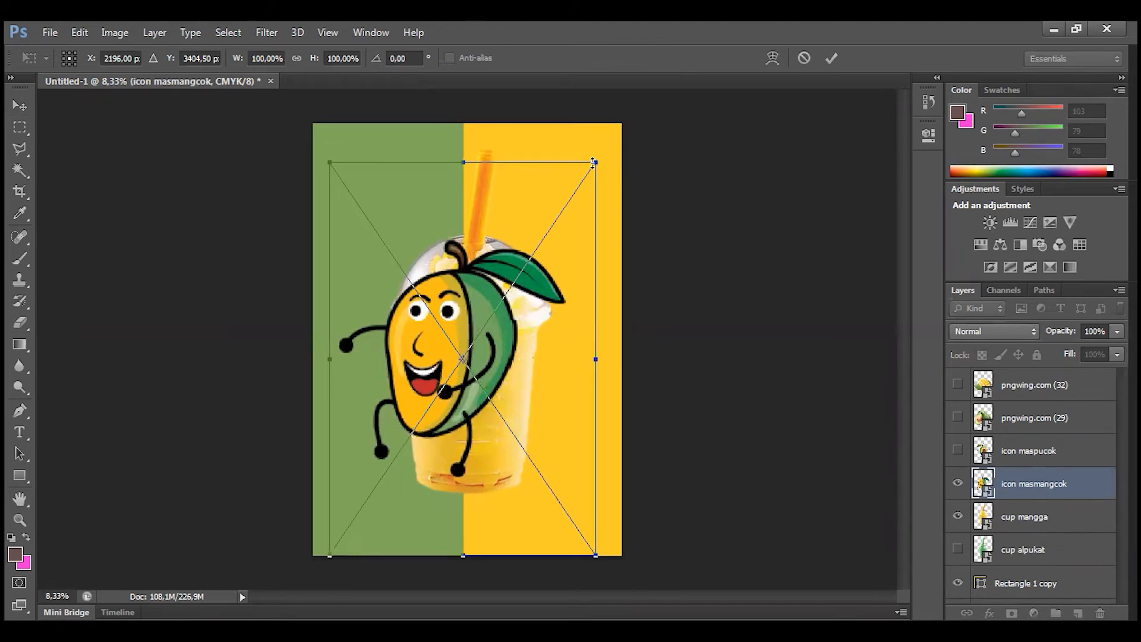
drag(481, 301, 467, 318)
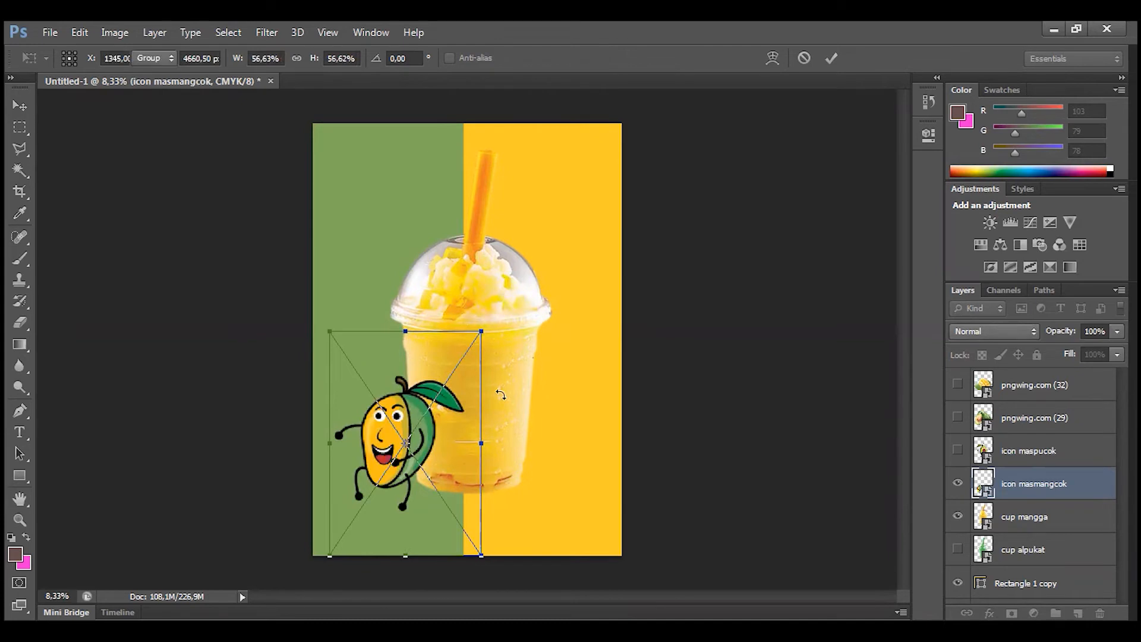
key(Return)
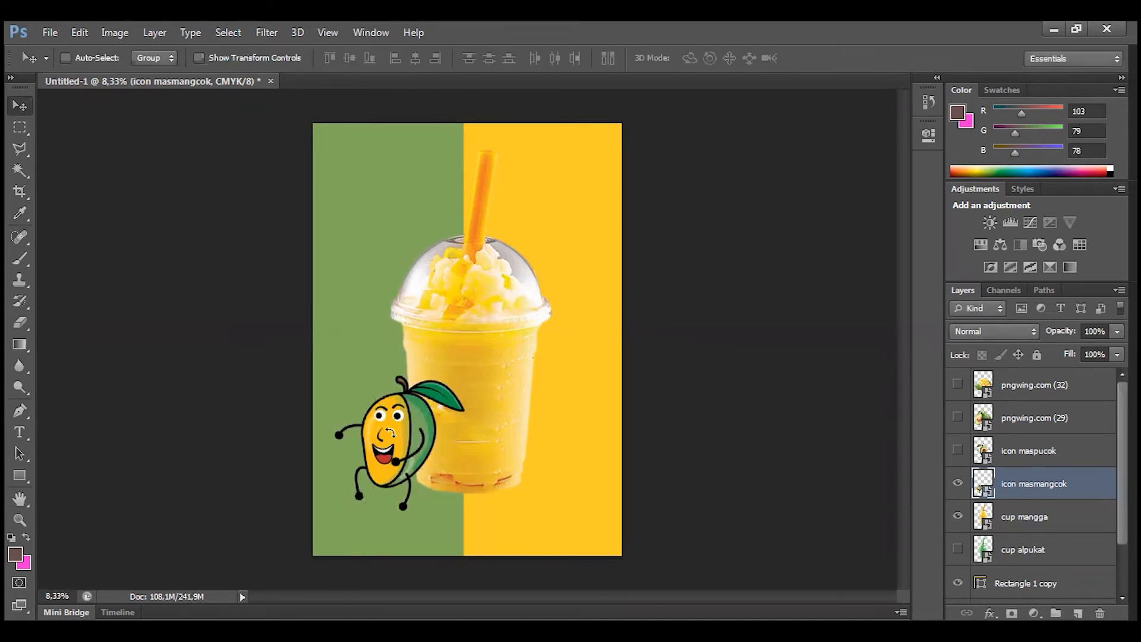
Move the mango character onto the front of the mango cup, scale it to about 45.7%, and center it on the cup
drag(414, 468, 495, 441)
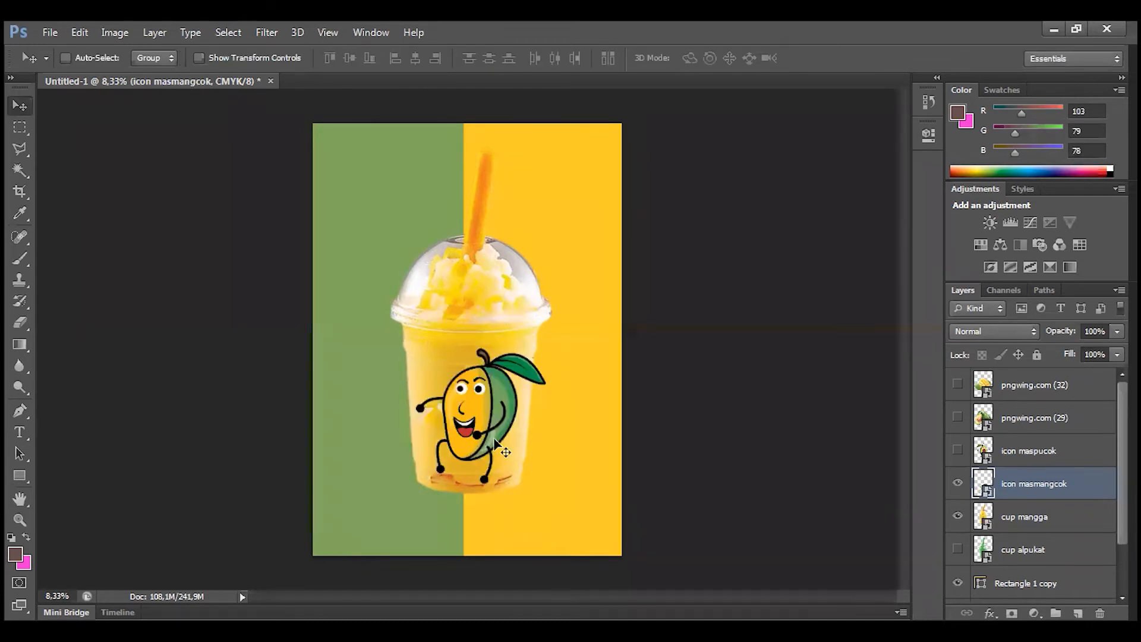
key(ctrl+t)
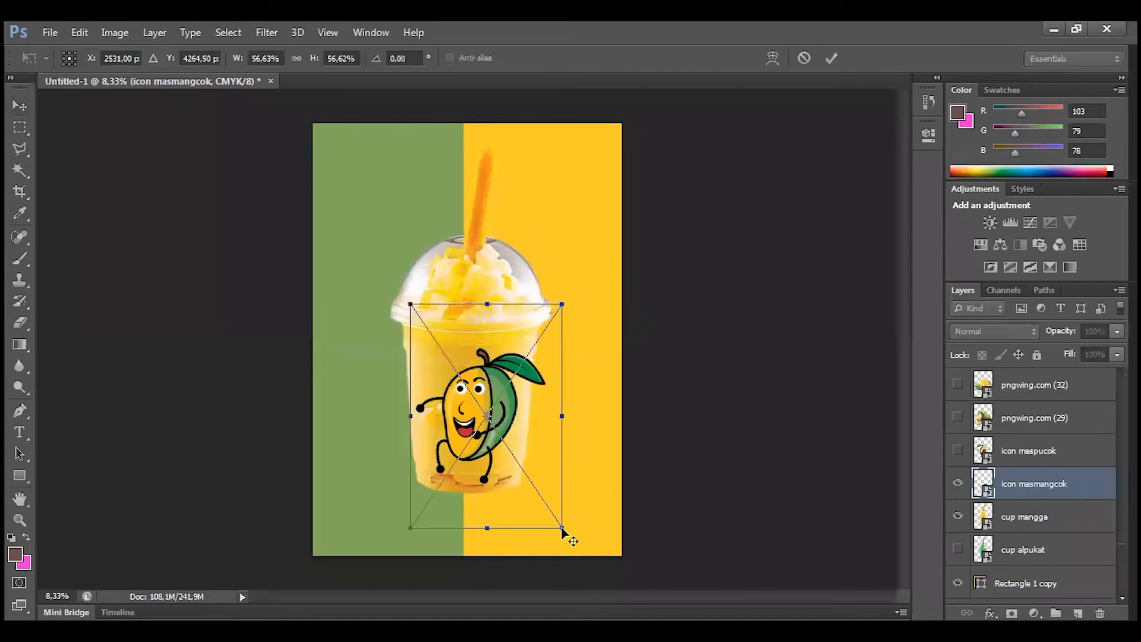
drag(561, 527, 522, 488)
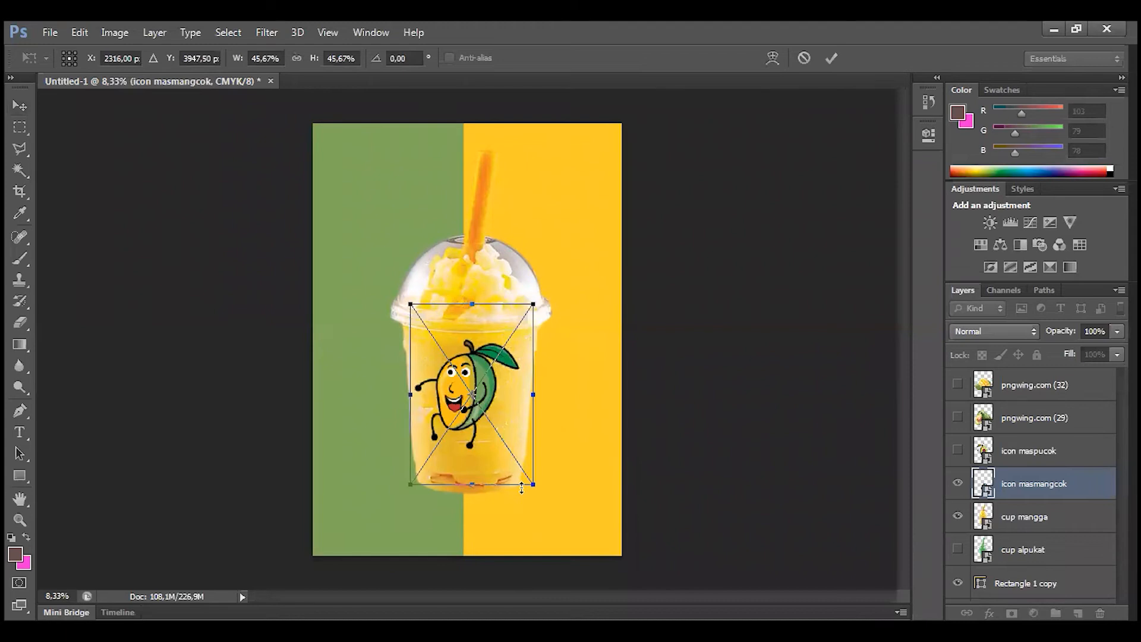
key(Return)
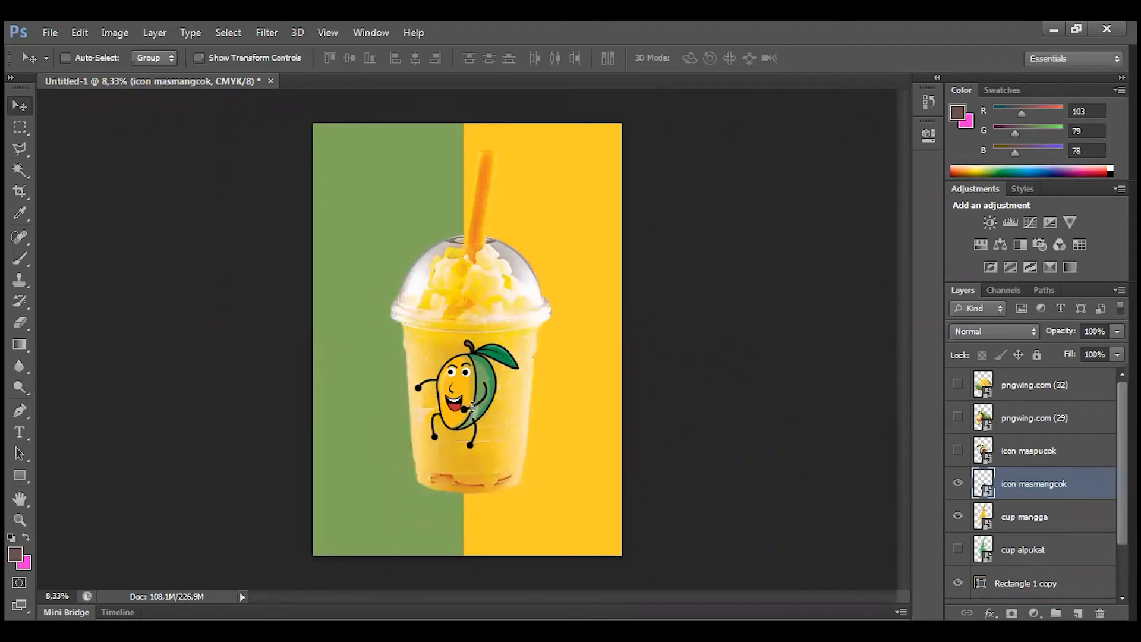
drag(510, 421, 515, 437)
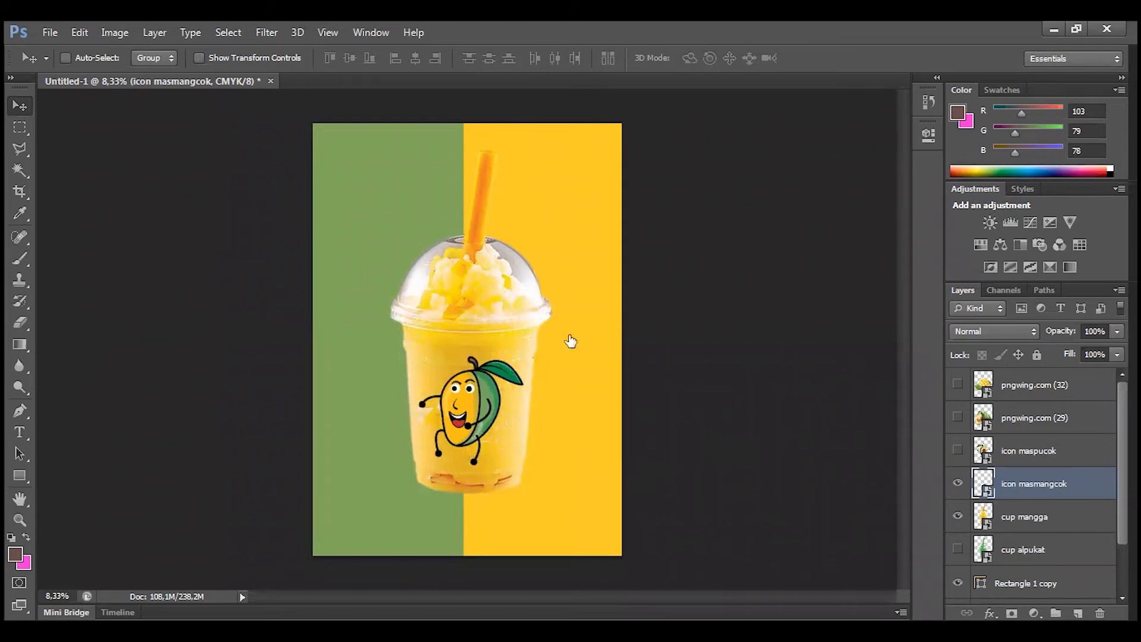
click(1048, 507)
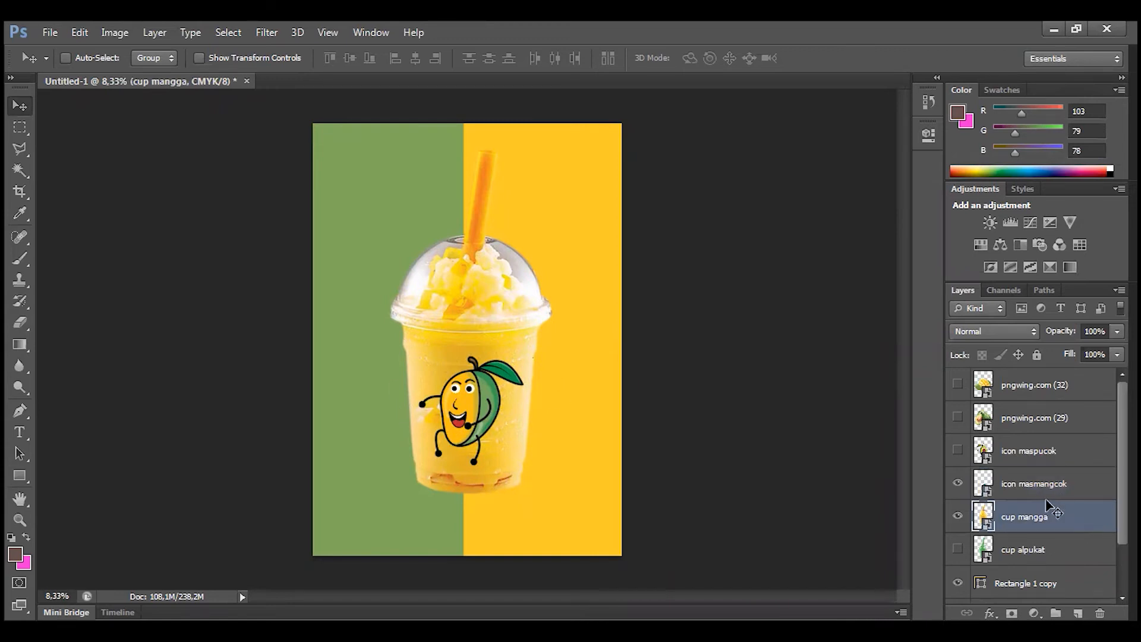
click(1031, 490)
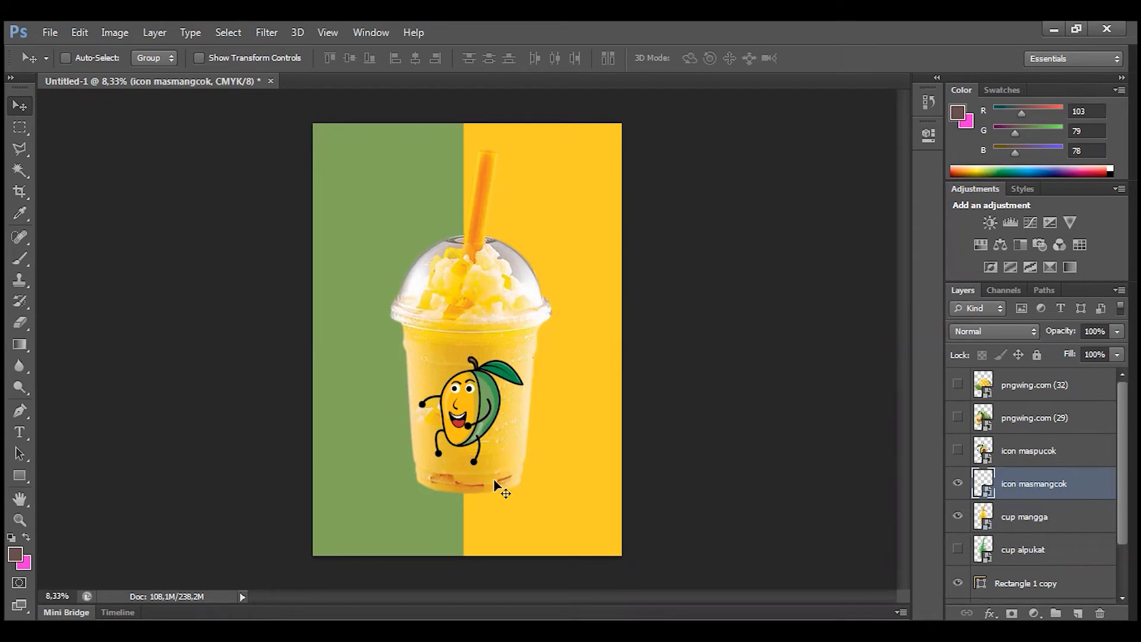
key(ctrl+z)
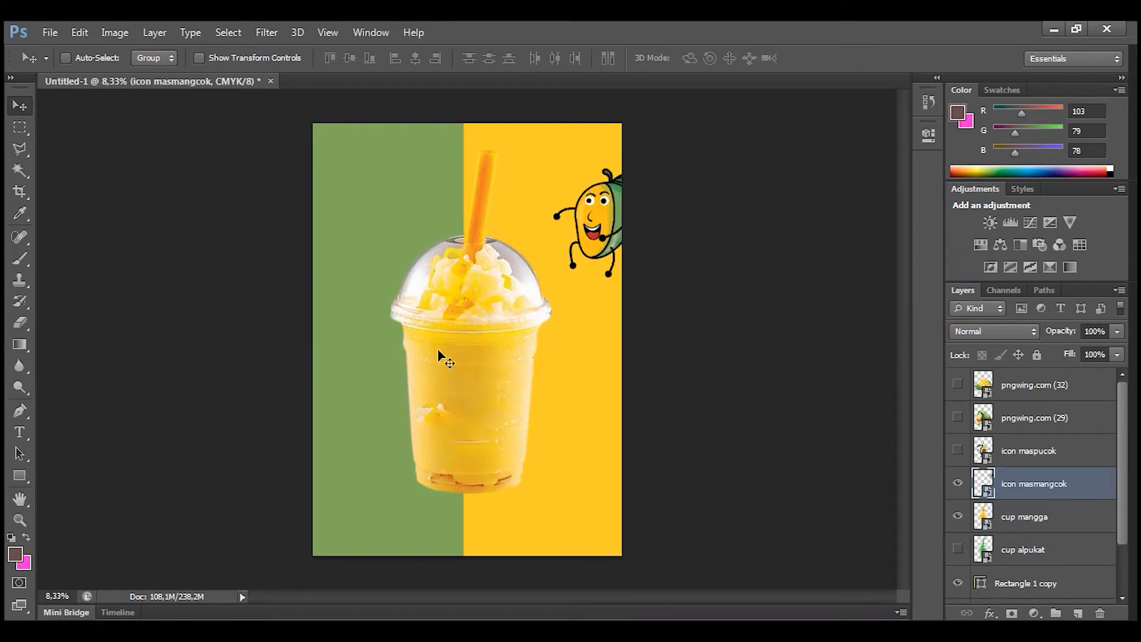
key(ctrl+z)
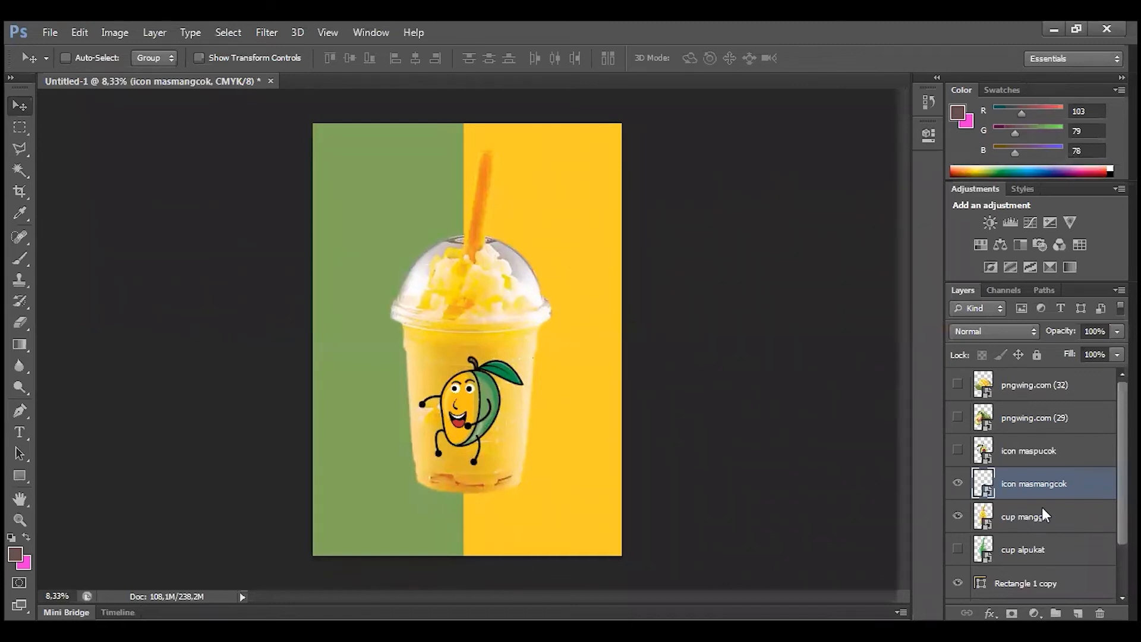
Group the icon masmangcok and cup mangga layers as "gelas mangga" and nudge the group slightly up
shift+click(1042, 509)
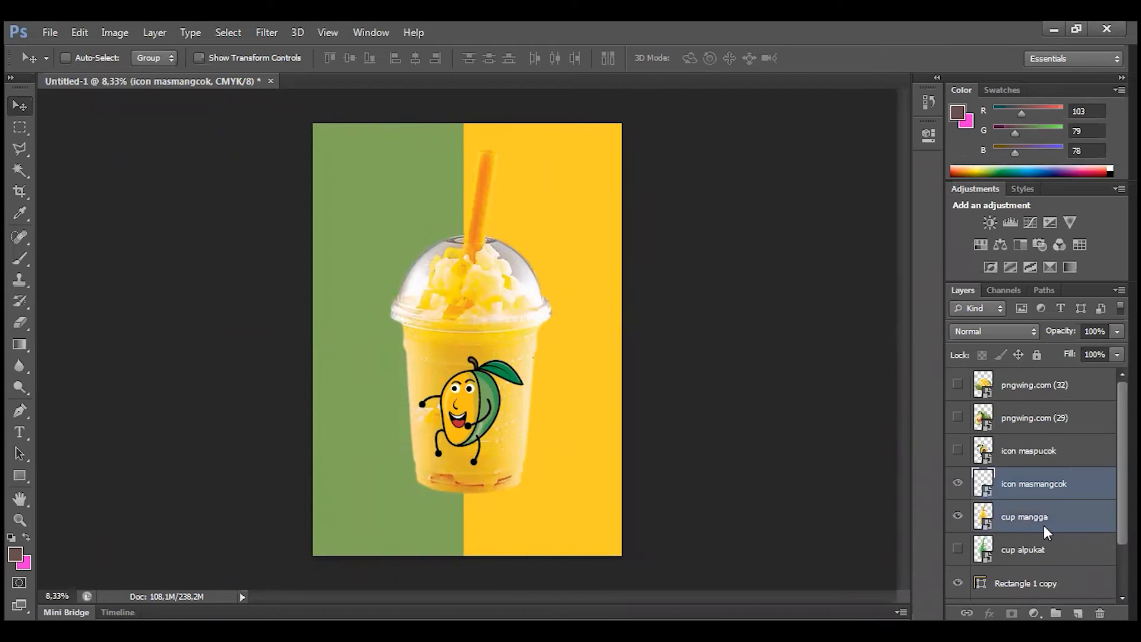
right_click(1031, 488)
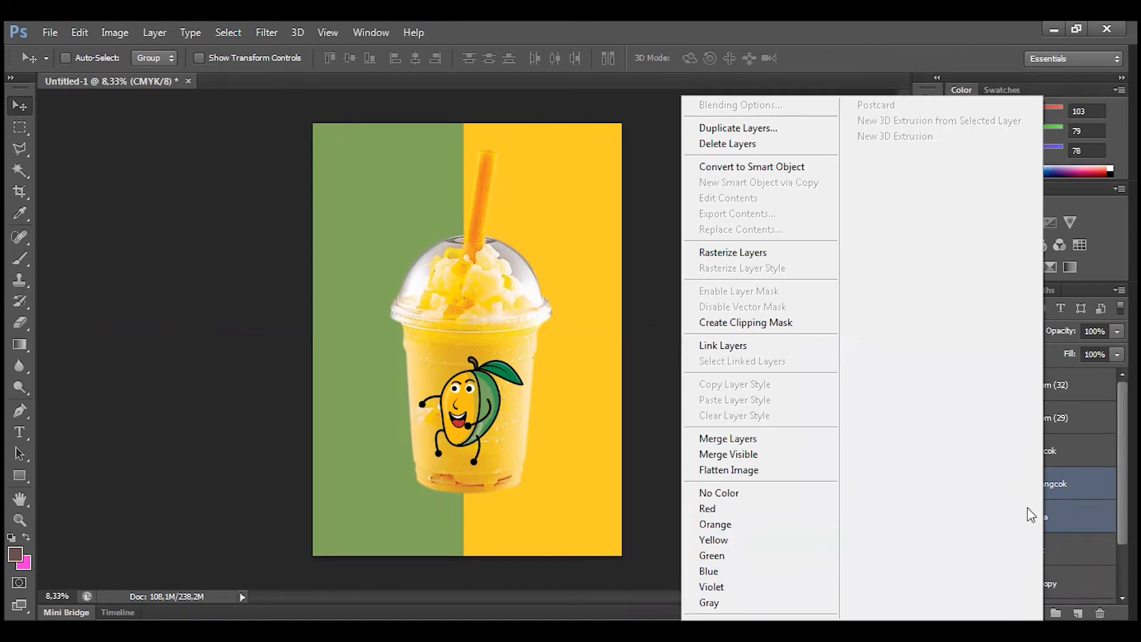
key(Escape)
key(ctrl+g)
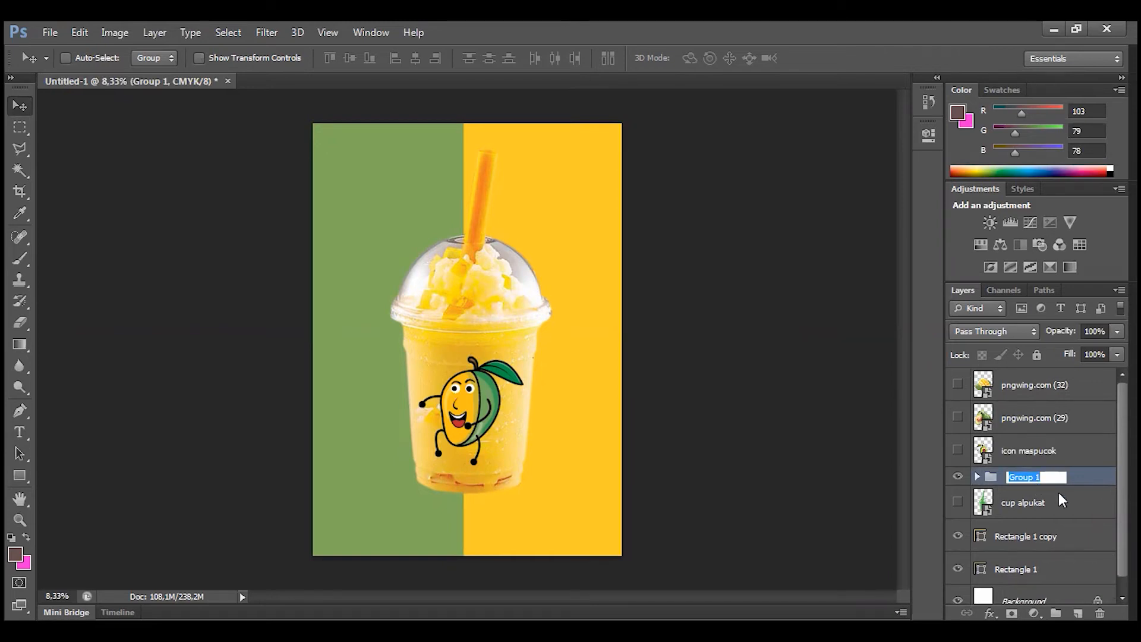
text(gelas mangga)
key(Return)
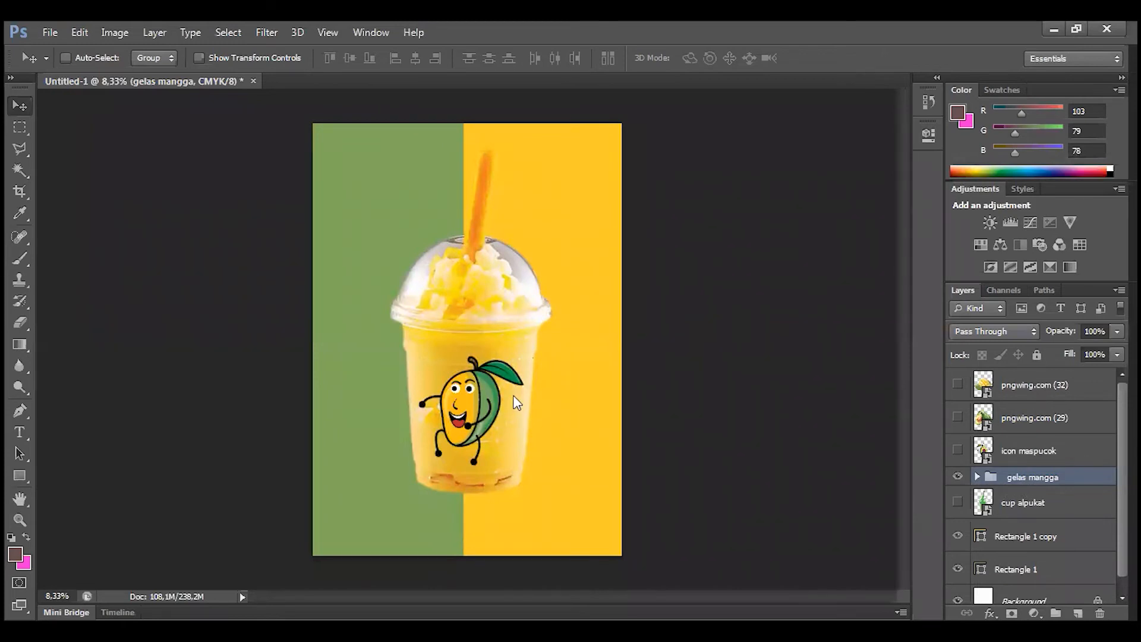
drag(516, 403, 516, 397)
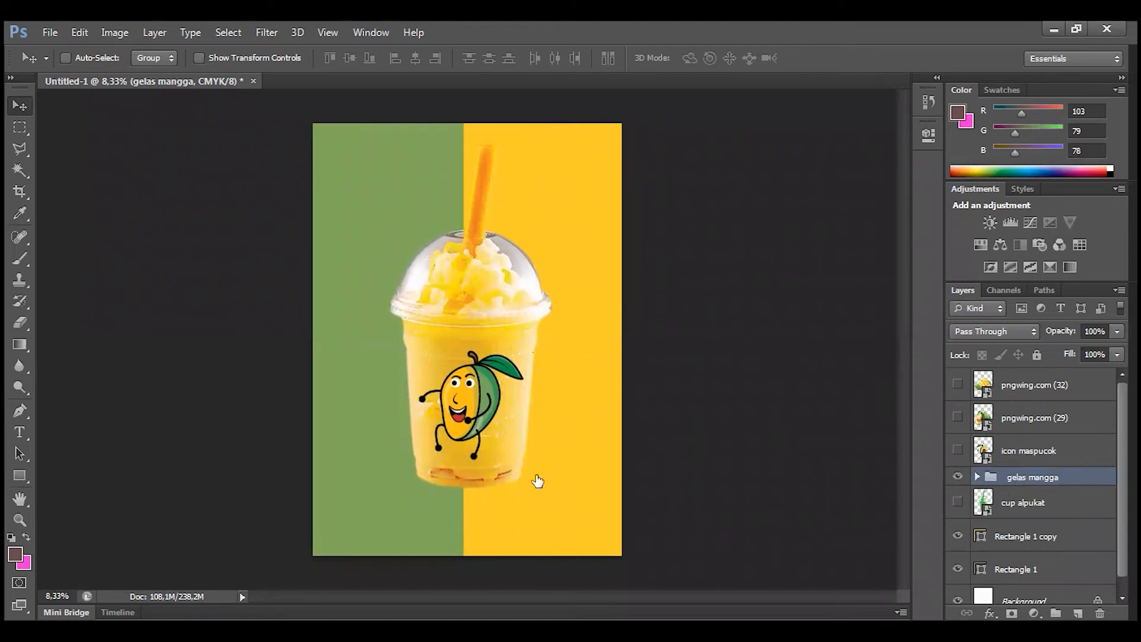
Hide the gelas mangga group and show the icon maspucok and cup alpukat layers
click(959, 478)
click(1057, 451)
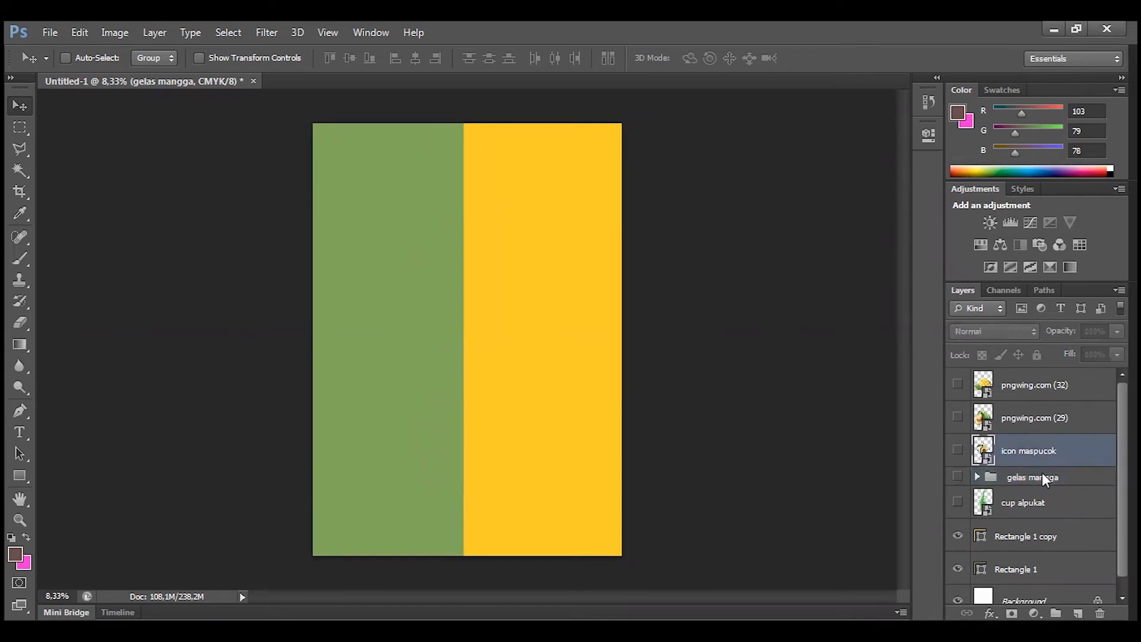
click(957, 451)
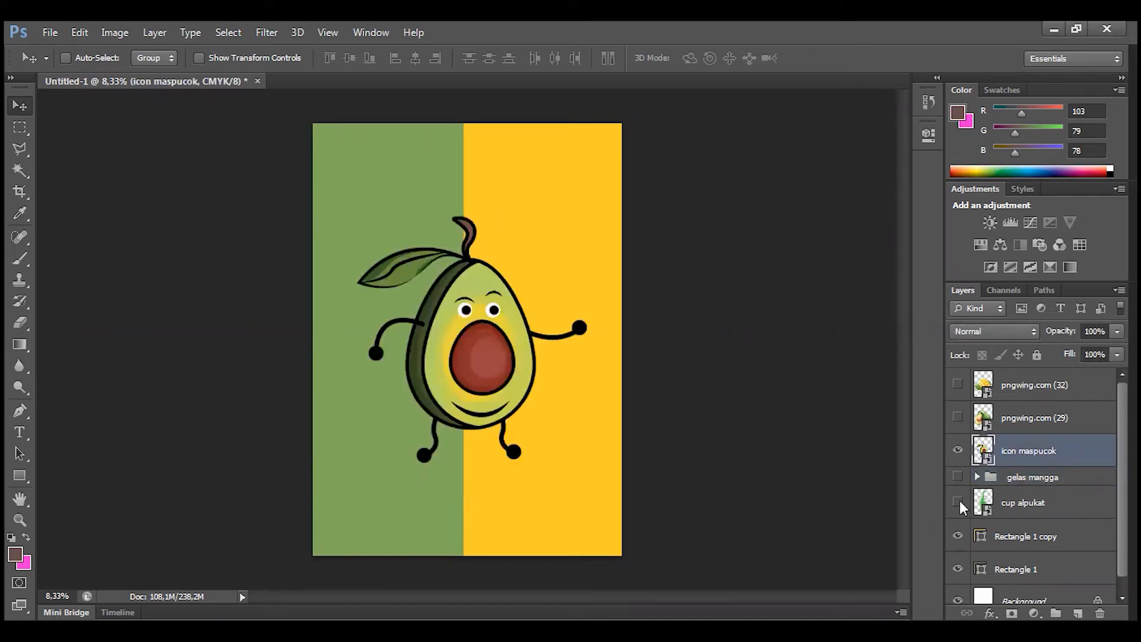
click(958, 502)
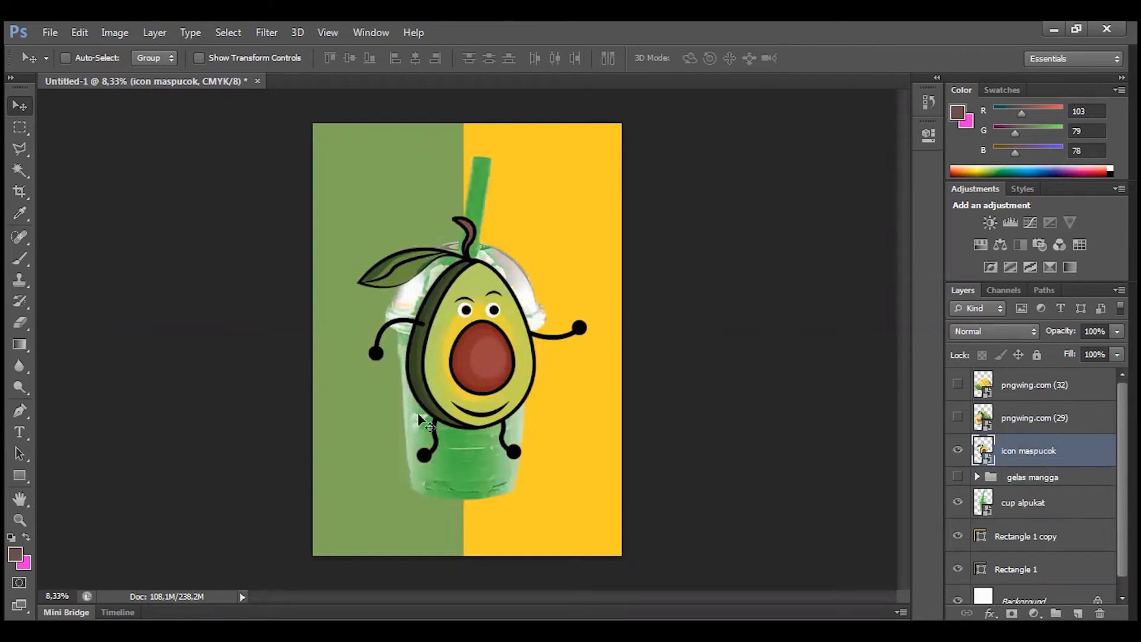
Shift the avocado character slightly down and right, and scale it proportionally to about 47.7%
drag(475, 390, 492, 416)
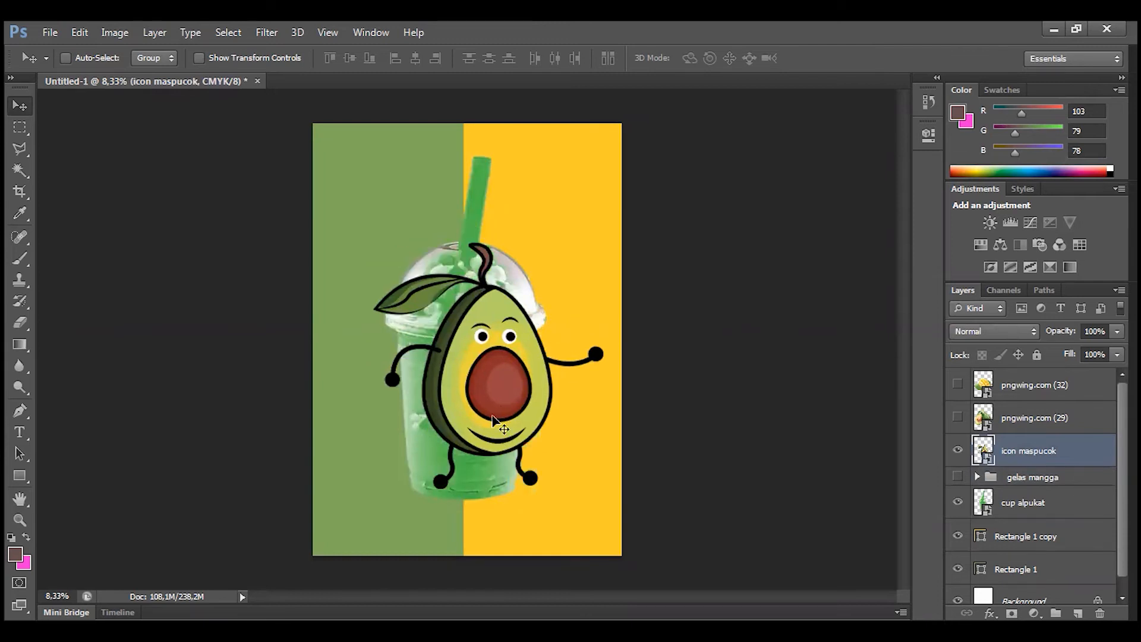
key(ctrl+t)
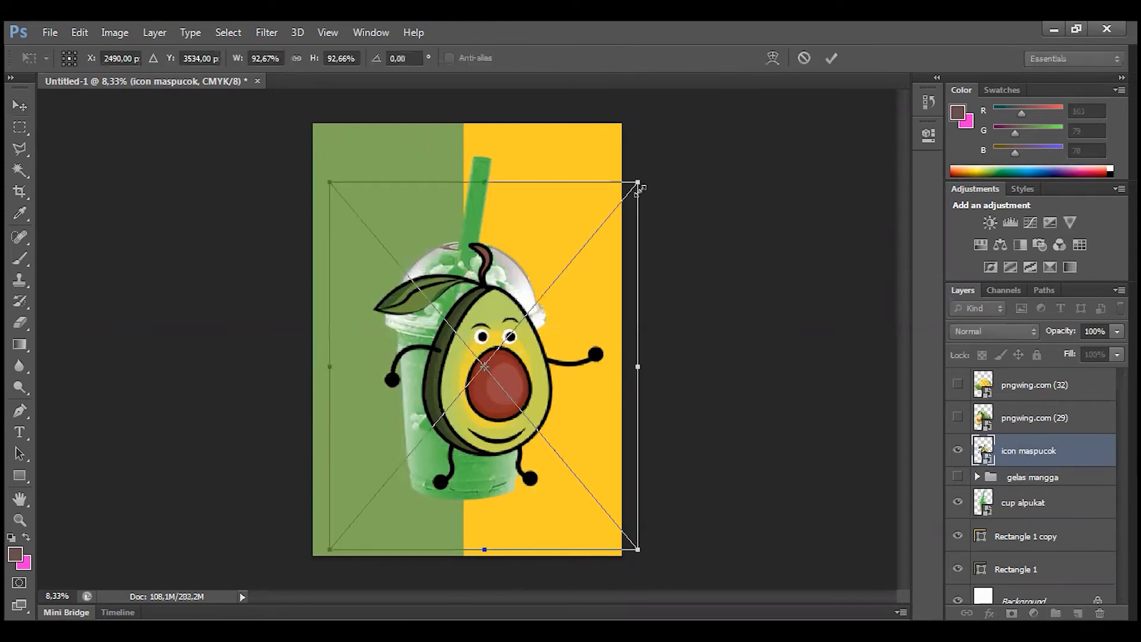
drag(639, 188, 608, 216)
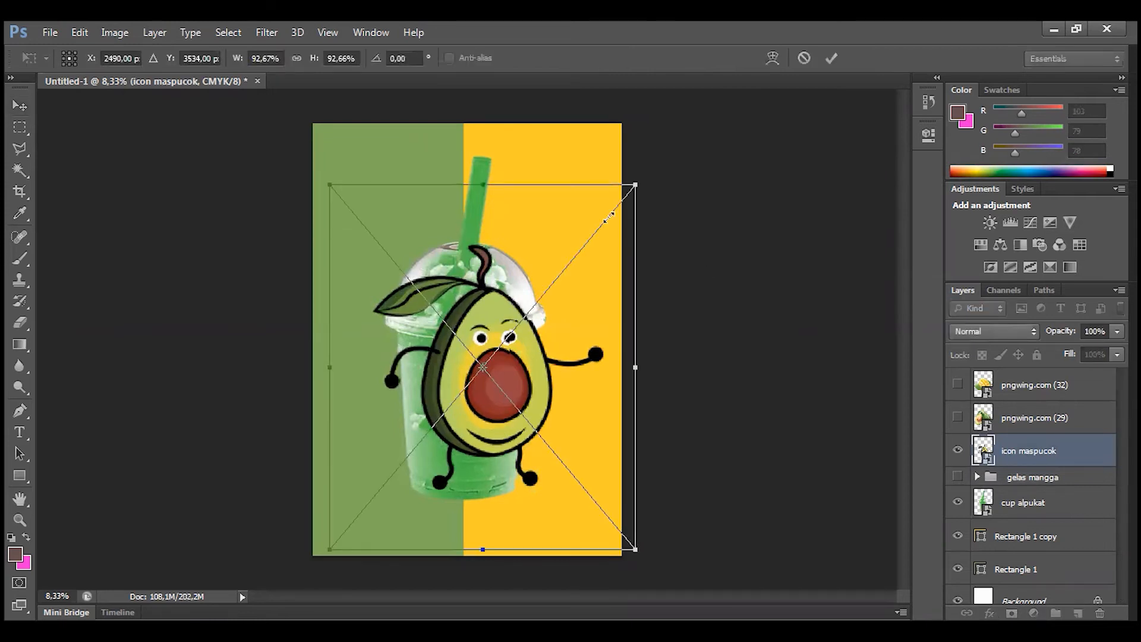
drag(573, 260, 488, 362)
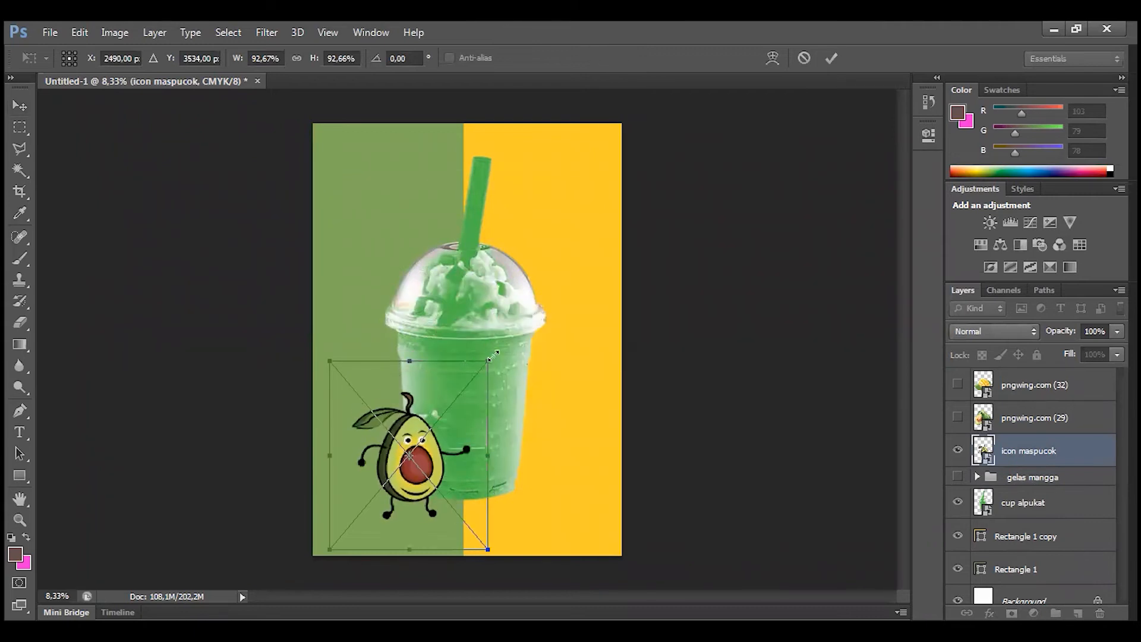
key(Return)
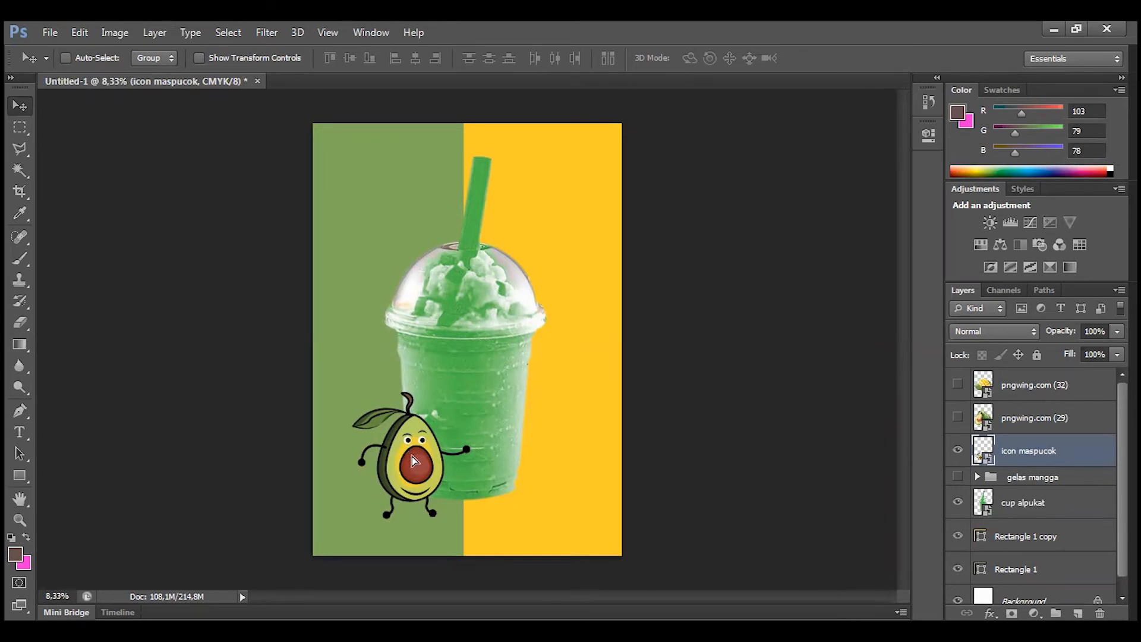
Move the avocado character onto the front of the green cup, shrink it slightly more, and center it there
drag(412, 456, 465, 415)
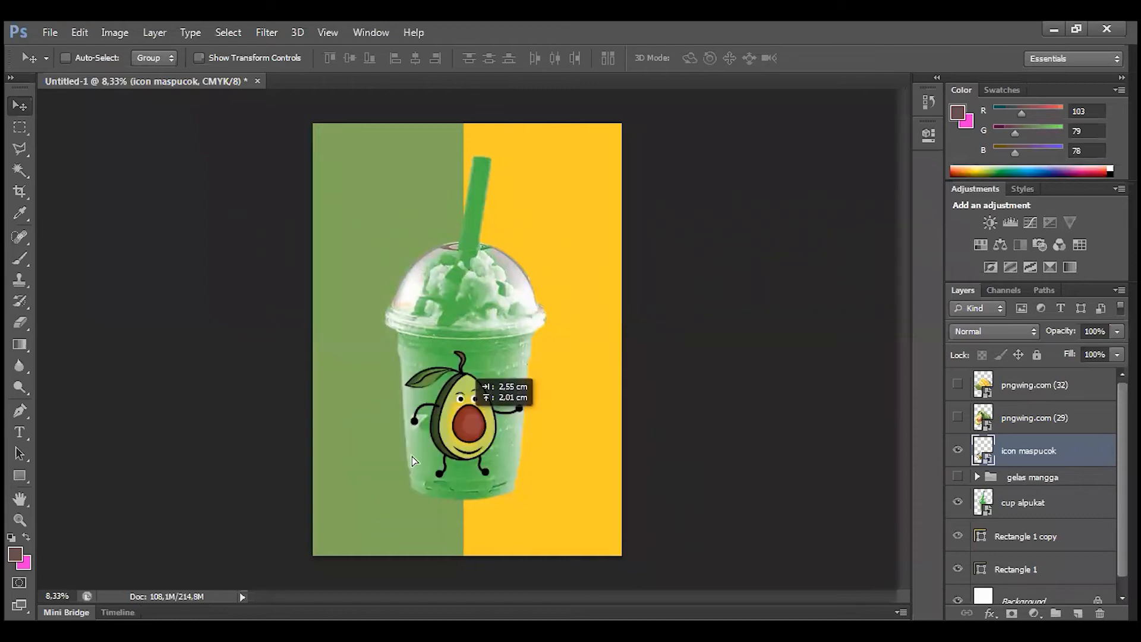
key(w)
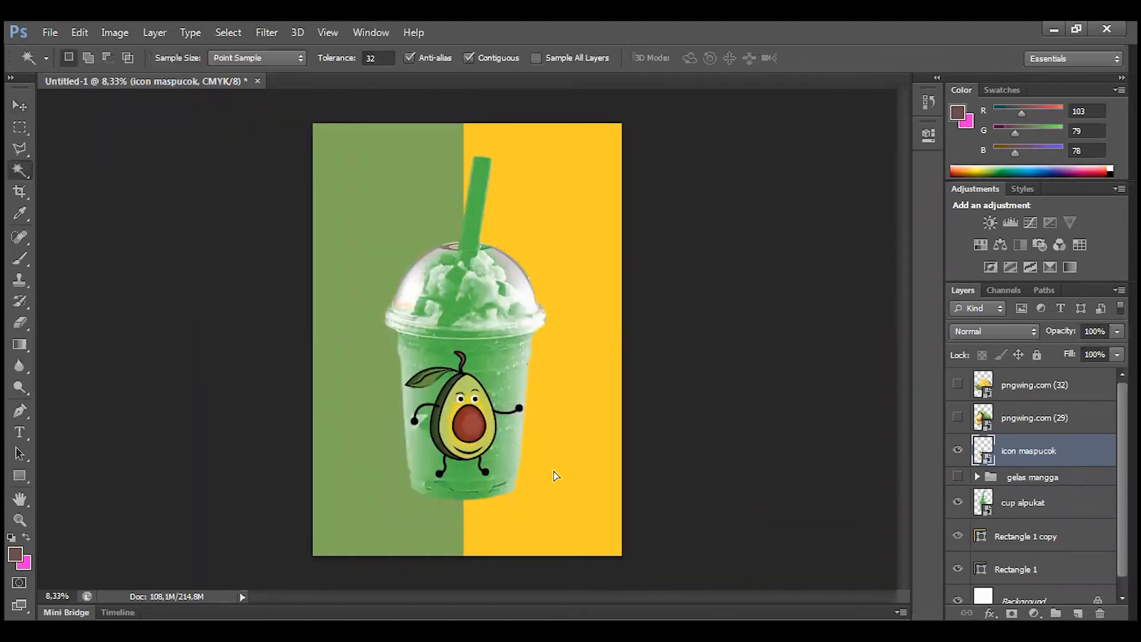
key(ctrl+t)
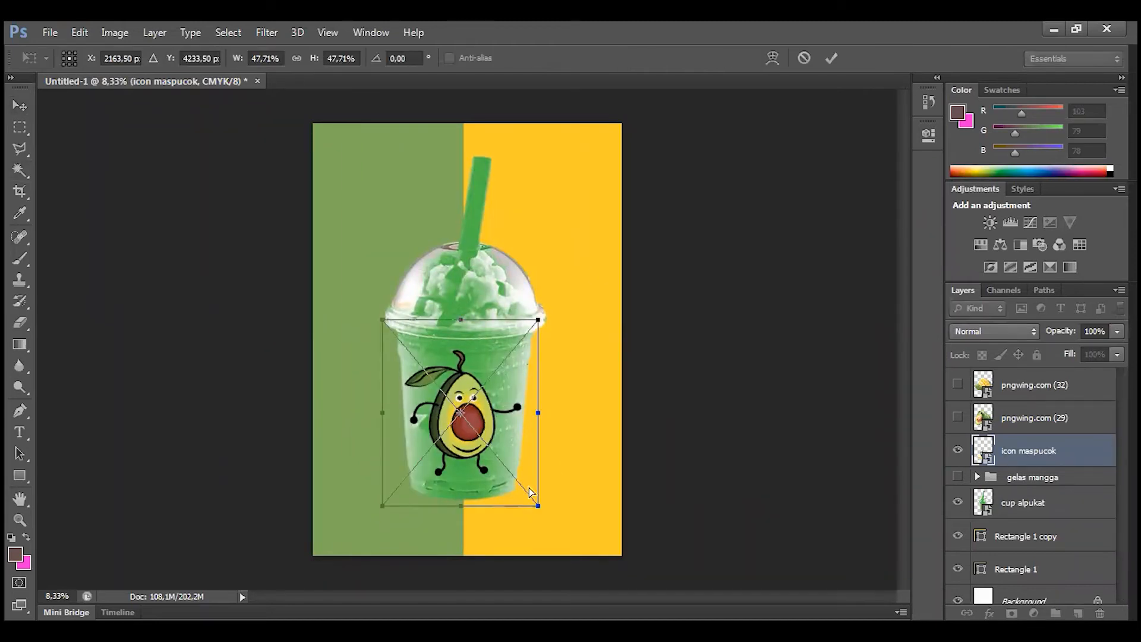
drag(531, 492, 516, 476)
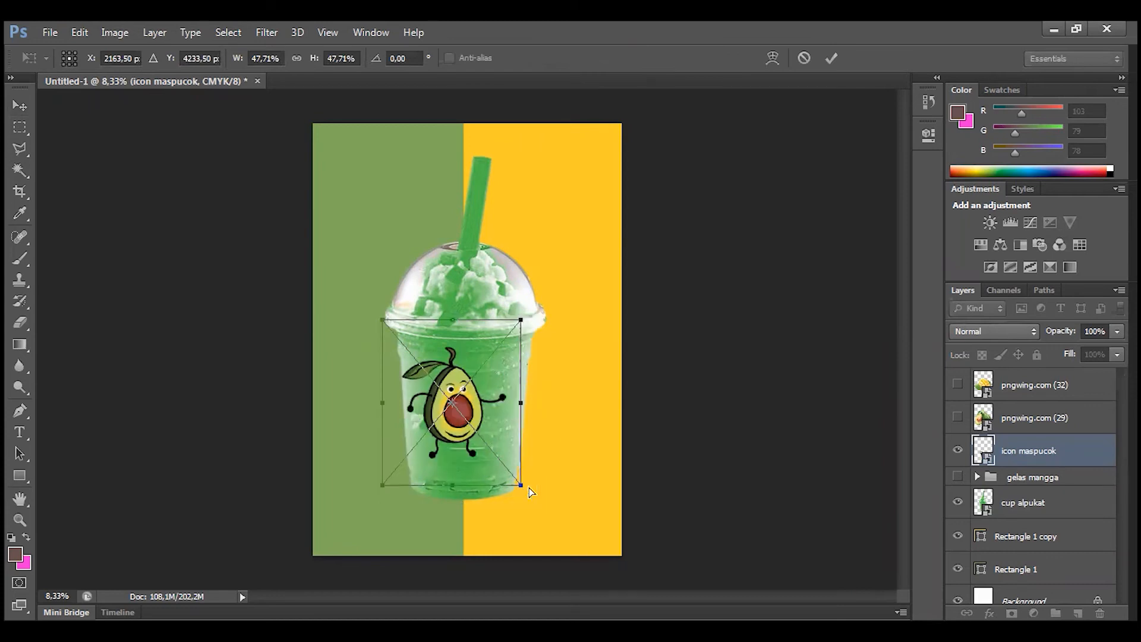
key(Return)
key(v)
drag(459, 416, 465, 419)
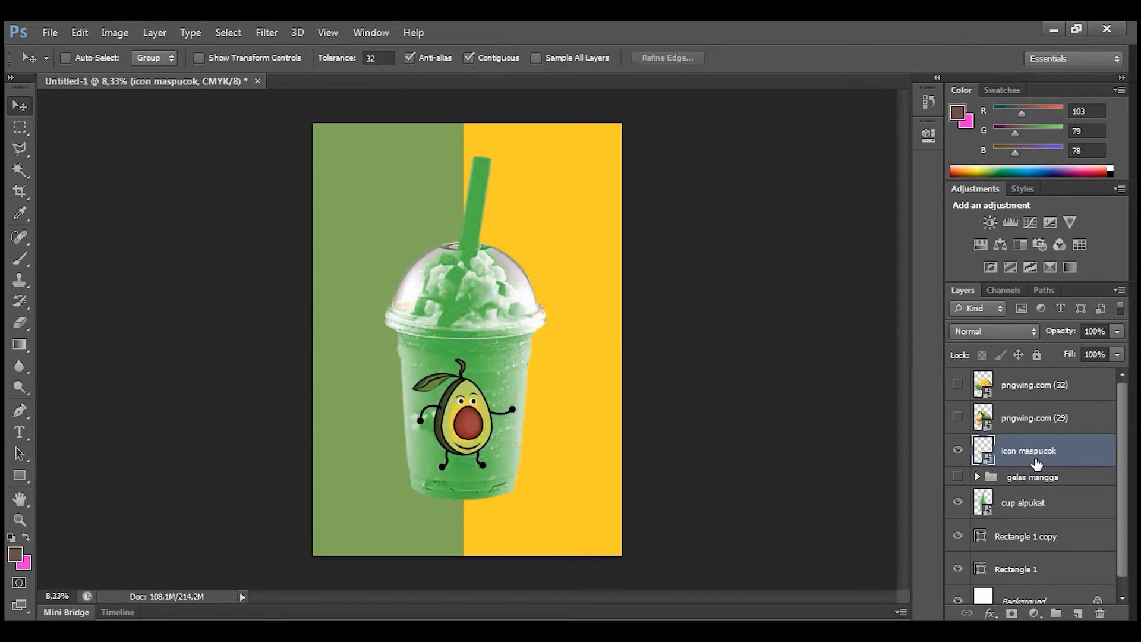
Place icon maspucok directly above cup alpukat in the layer order and group both layers as "gelas alpukat"
drag(1038, 463, 1050, 486)
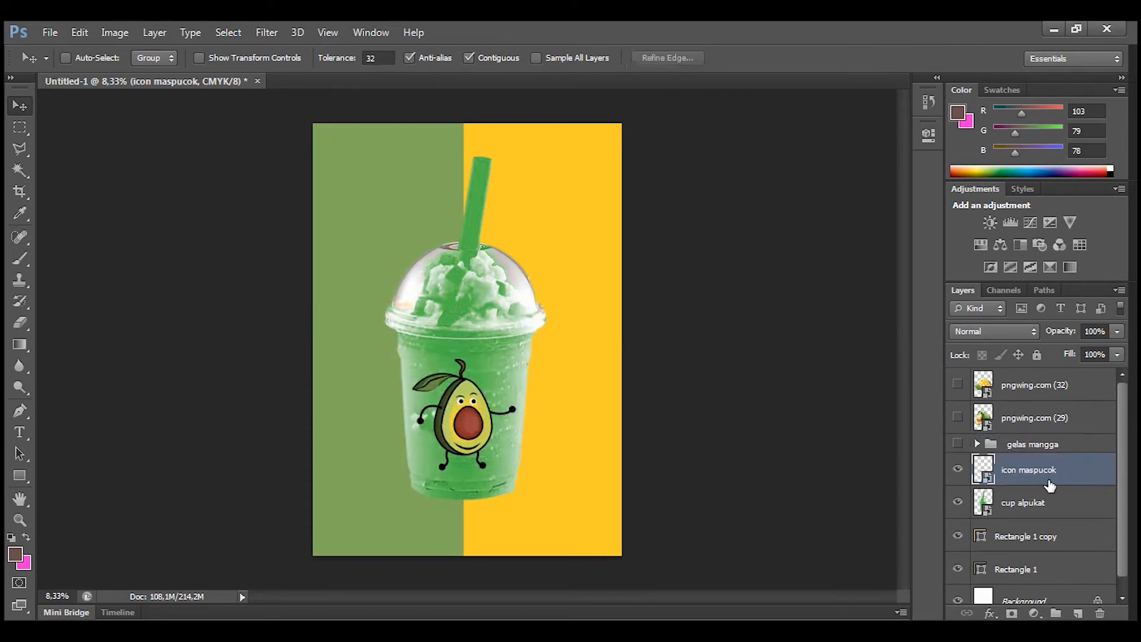
shift+click(1030, 508)
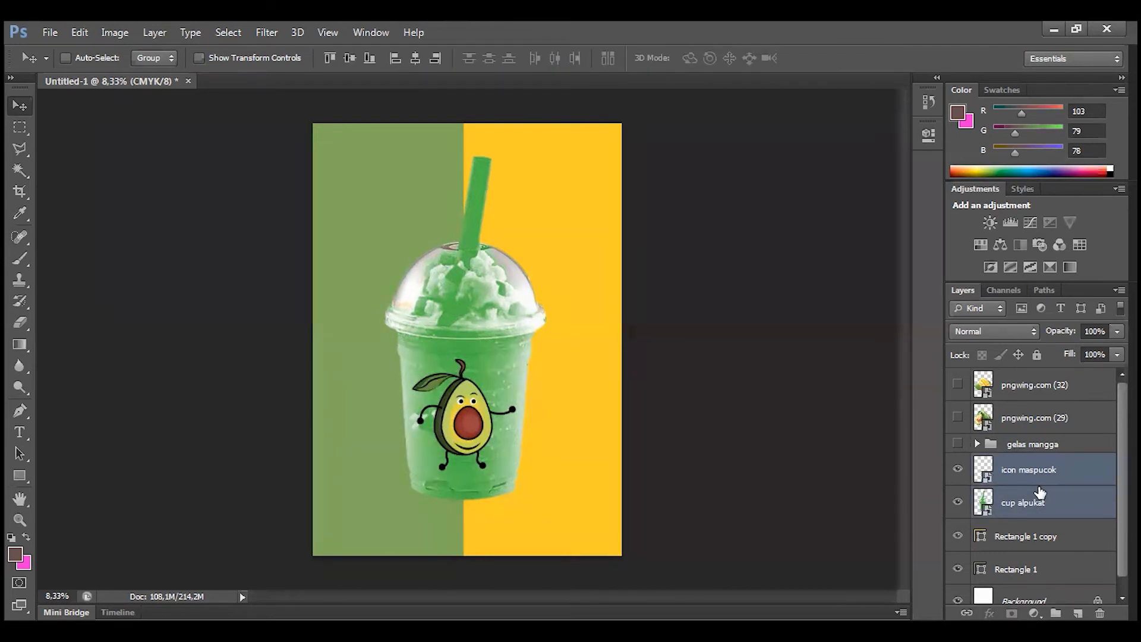
key(ctrl+g)
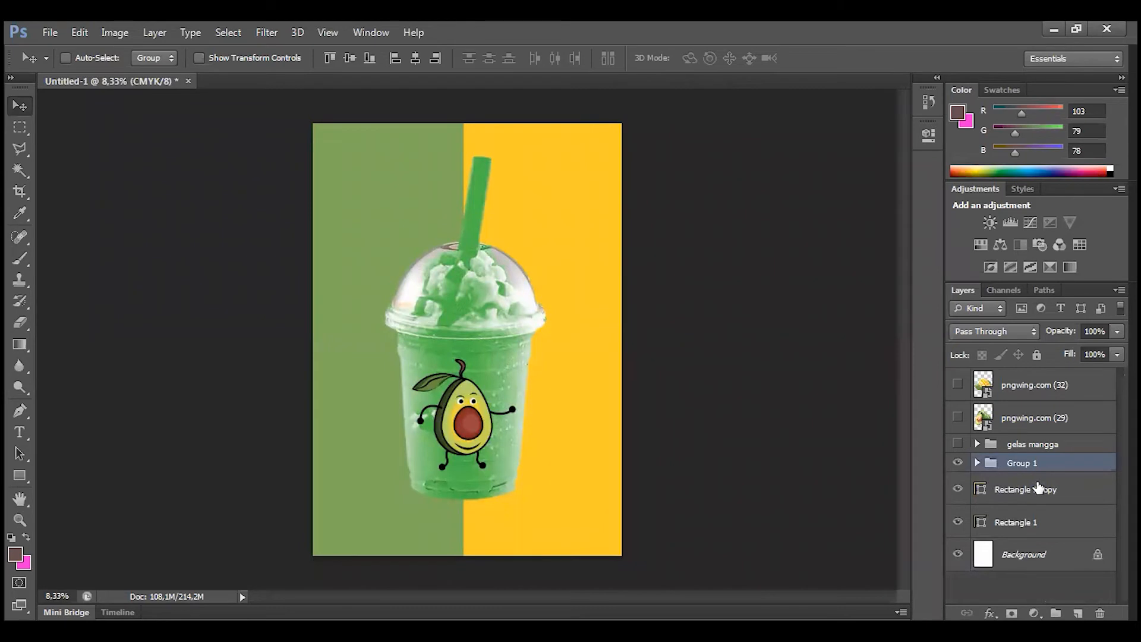
double_click(1022, 463)
text(ge)
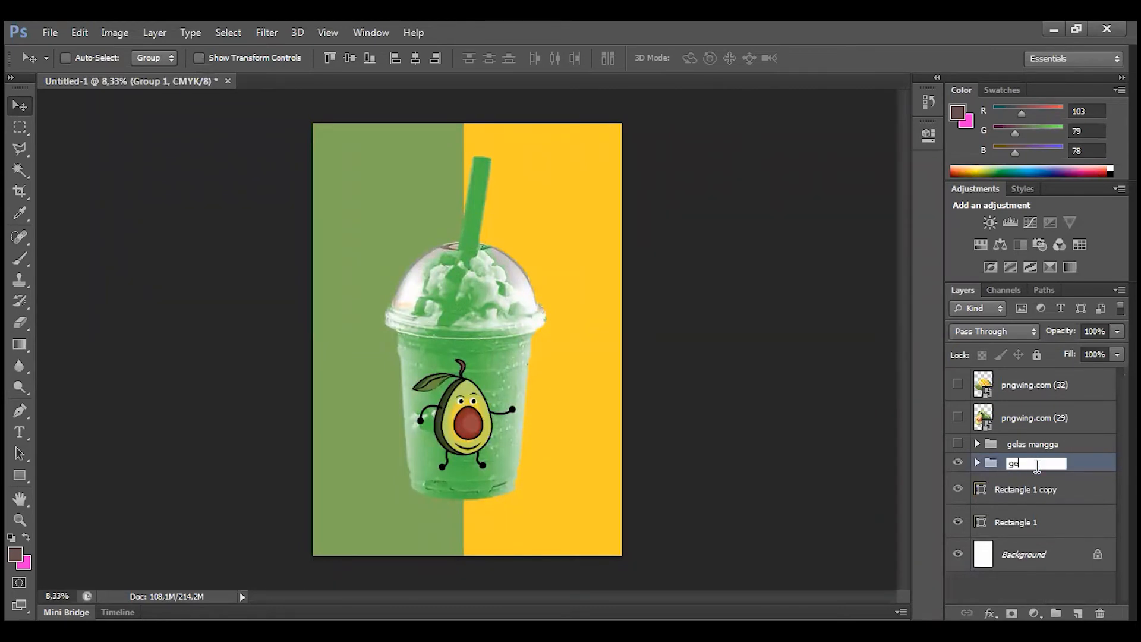
text(las alpukat)
key(Return)
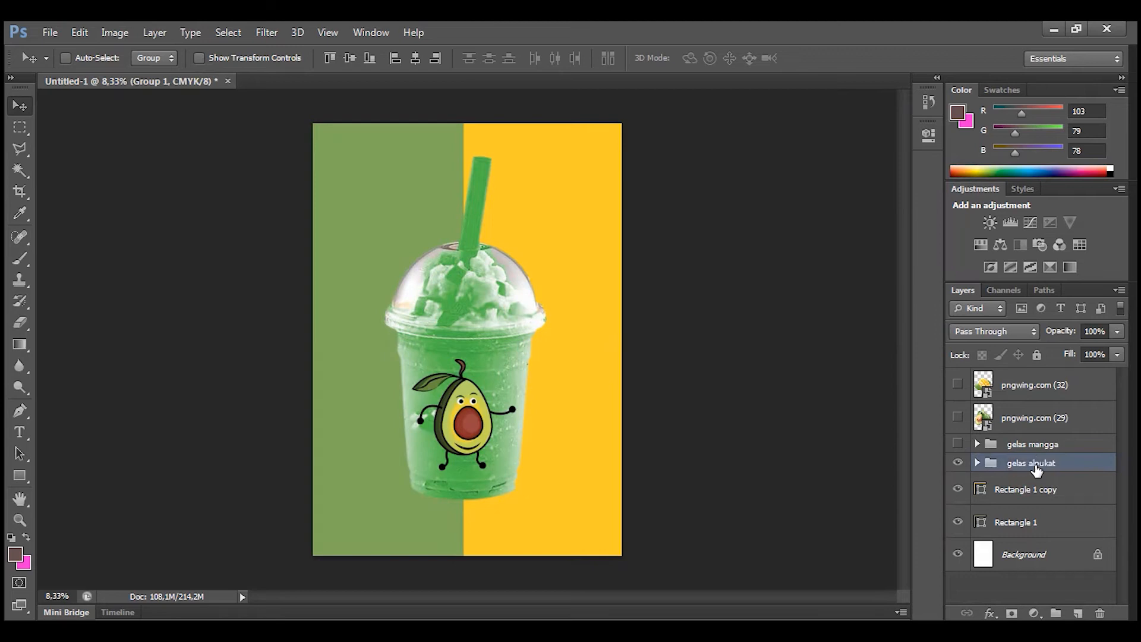
Show the gelas mangga group, and place the mango cup over the green half and the avocado cup over the yellow half
click(957, 443)
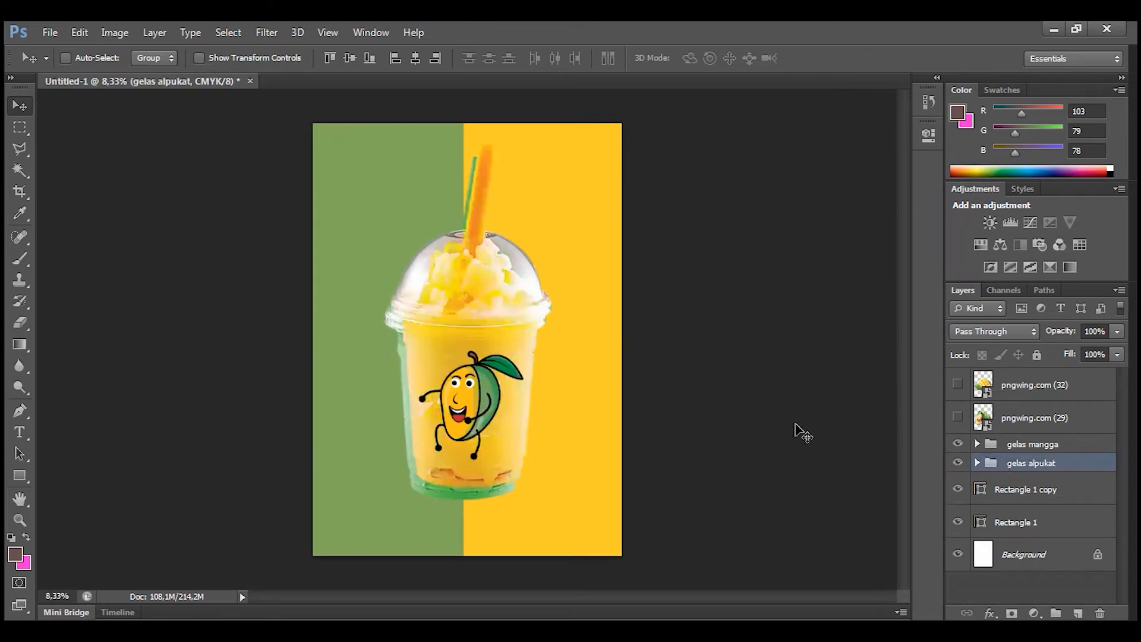
drag(470, 357, 470, 357)
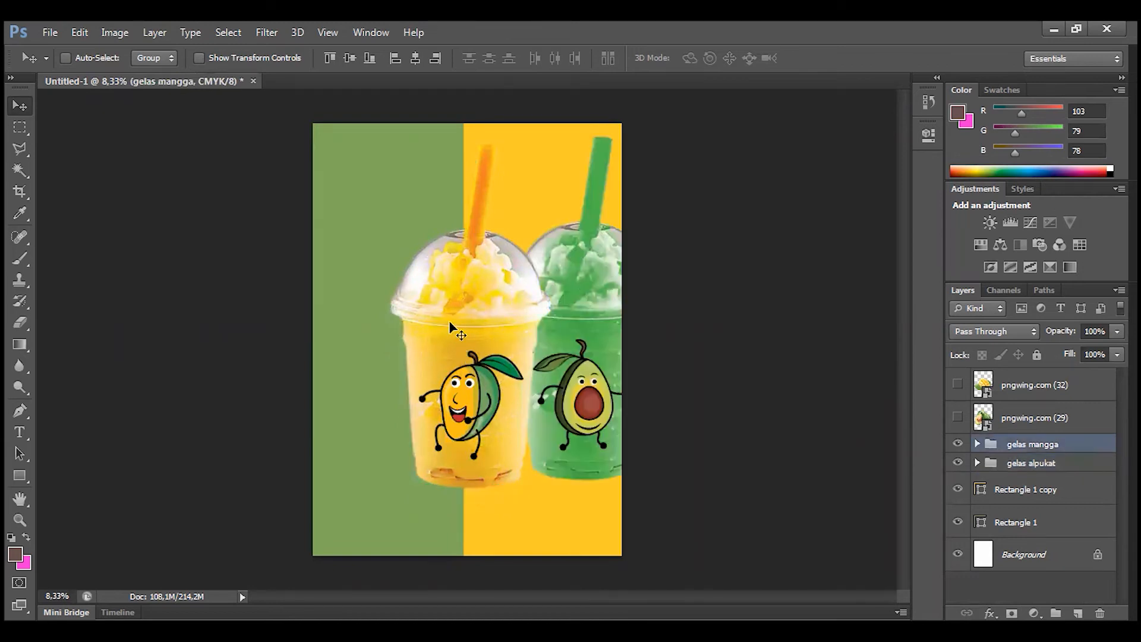
drag(448, 320, 373, 299)
click(1020, 469)
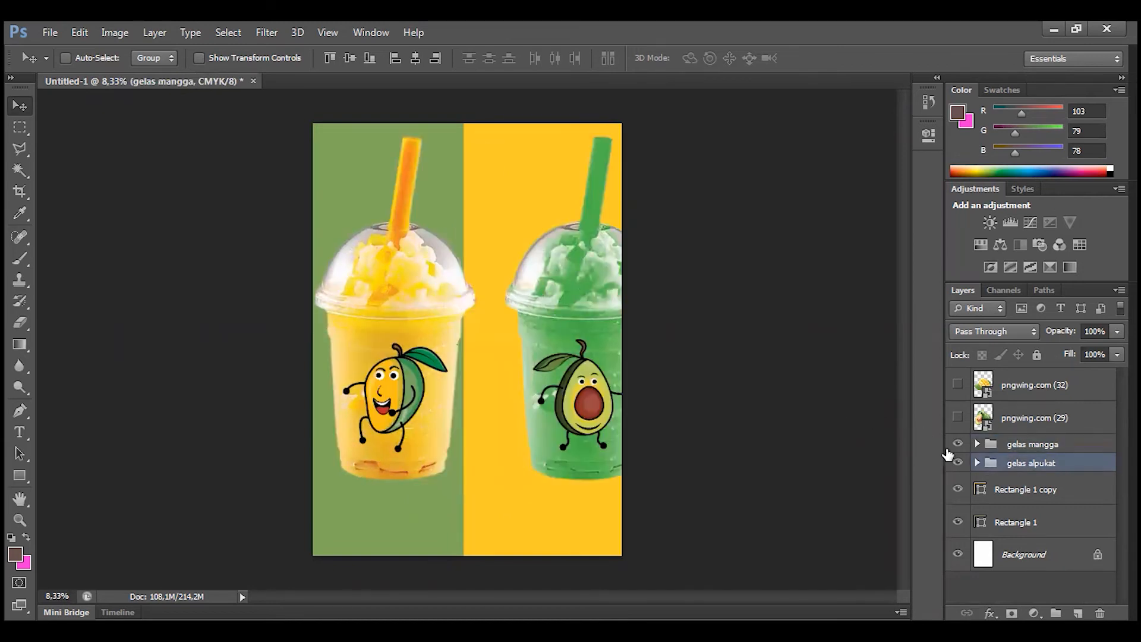
drag(588, 389, 563, 389)
key(alt+])
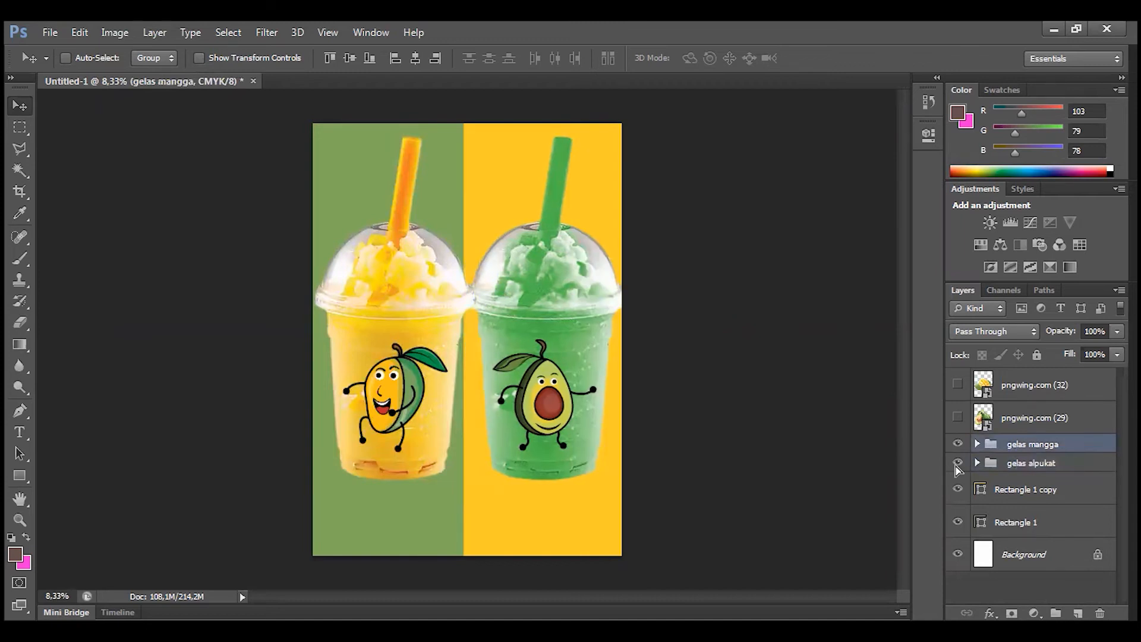
Hide the gelas alpukat group and reposition the mango cup lower on the green background half
click(958, 463)
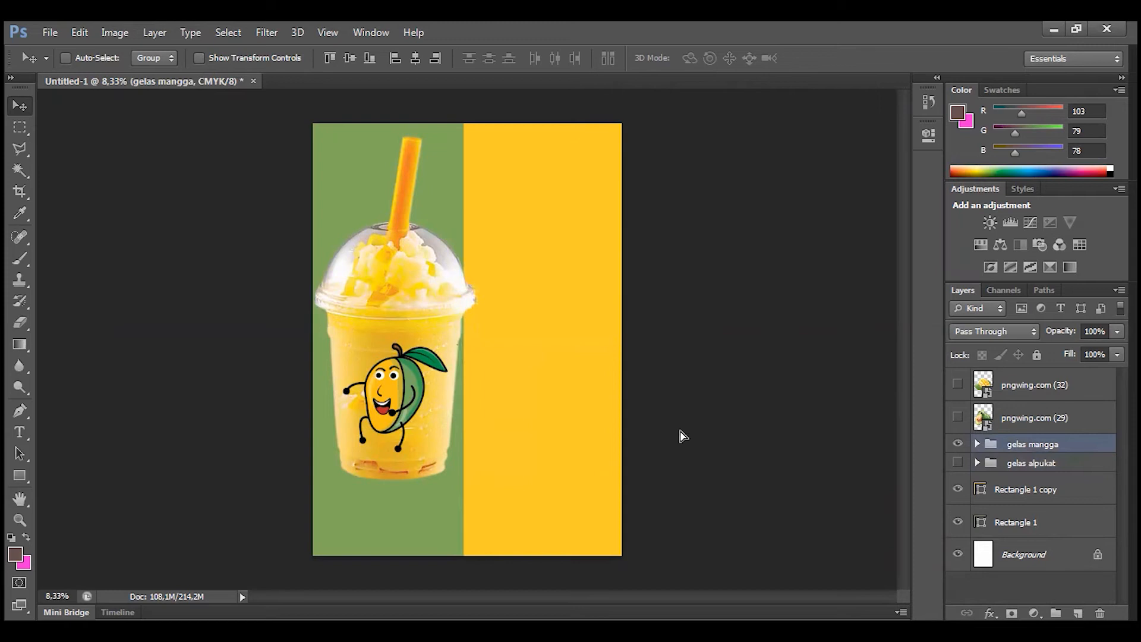
drag(433, 340, 448, 350)
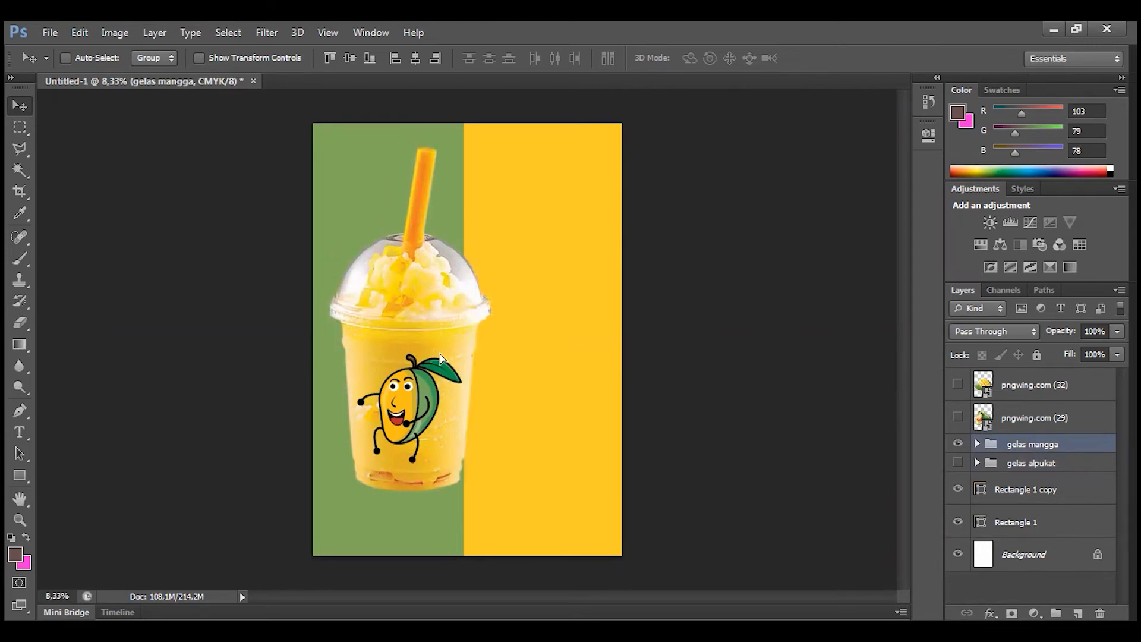
key(ctrl+t)
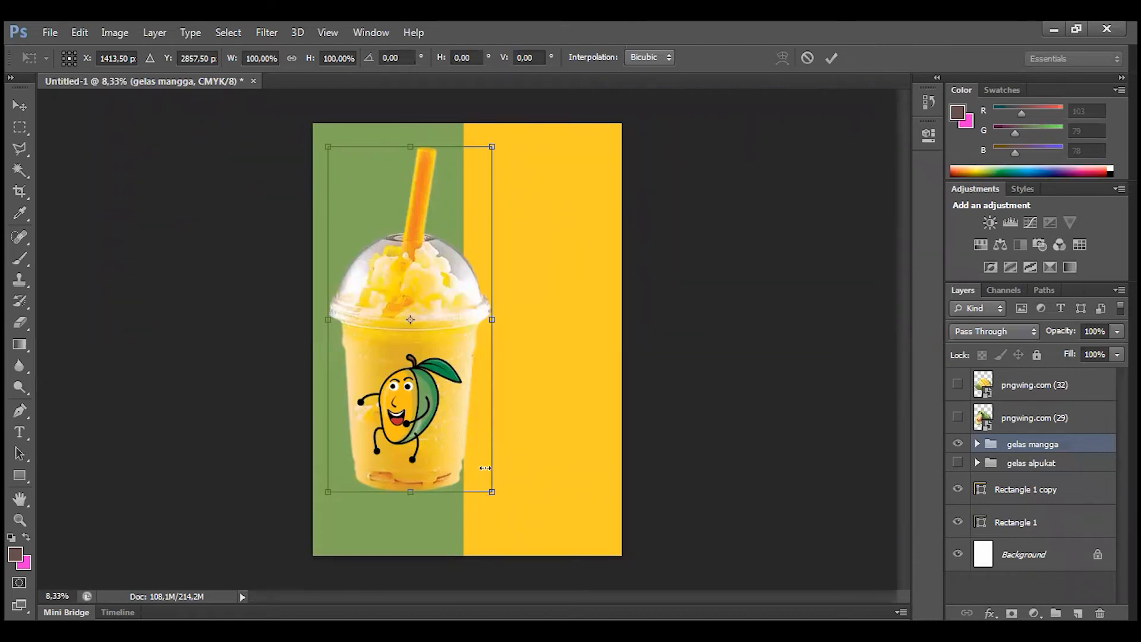
key(Return)
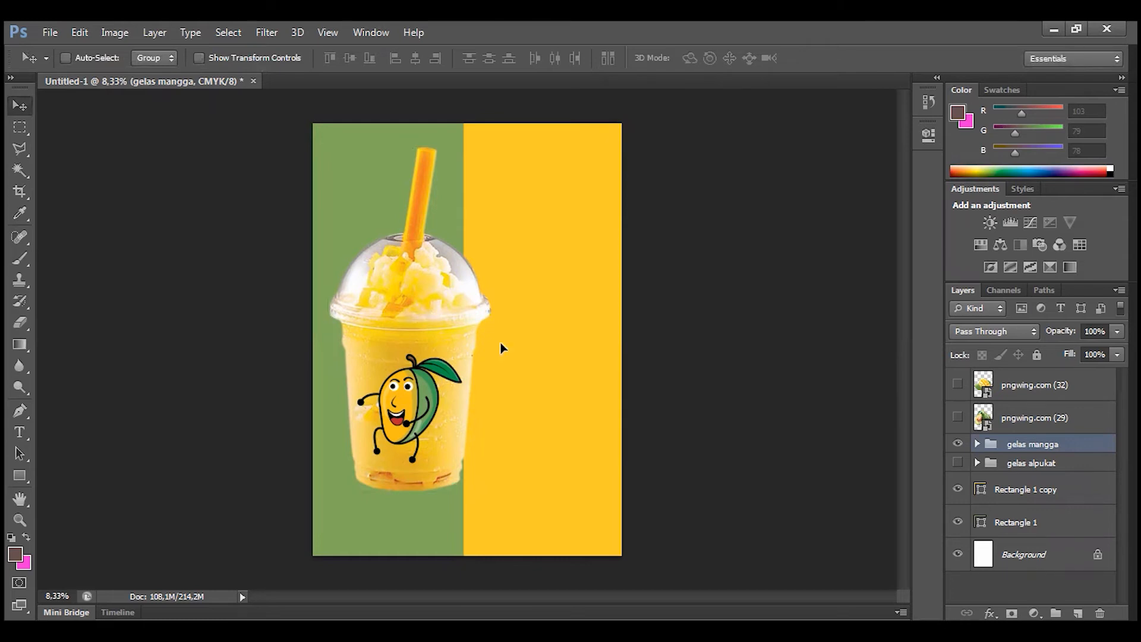
key(ctrl+z)
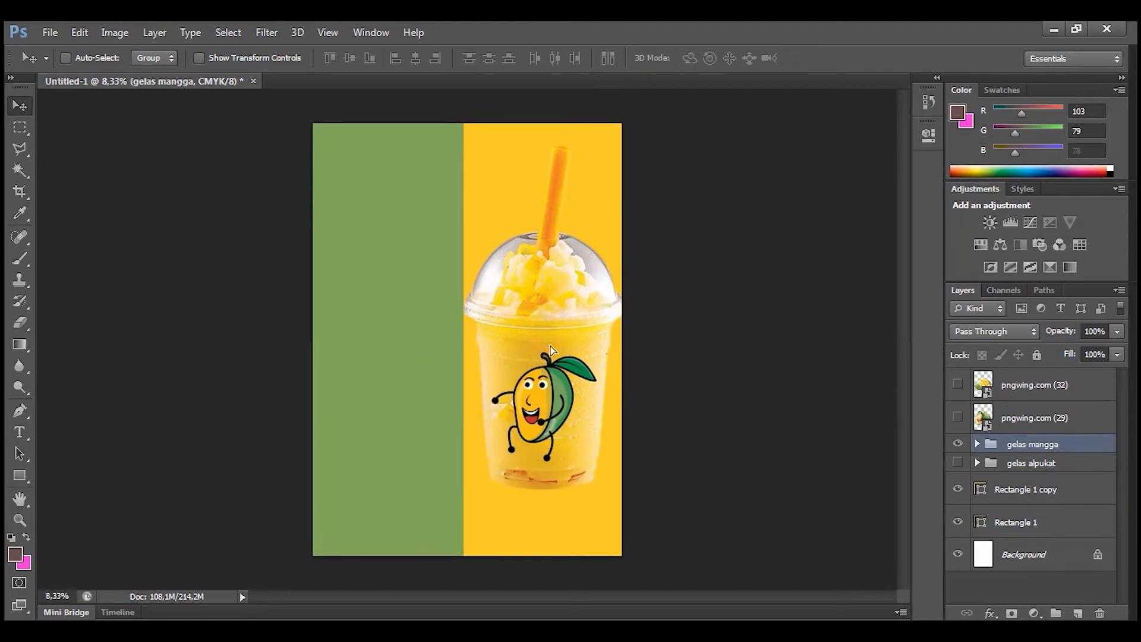
key(ctrl+z)
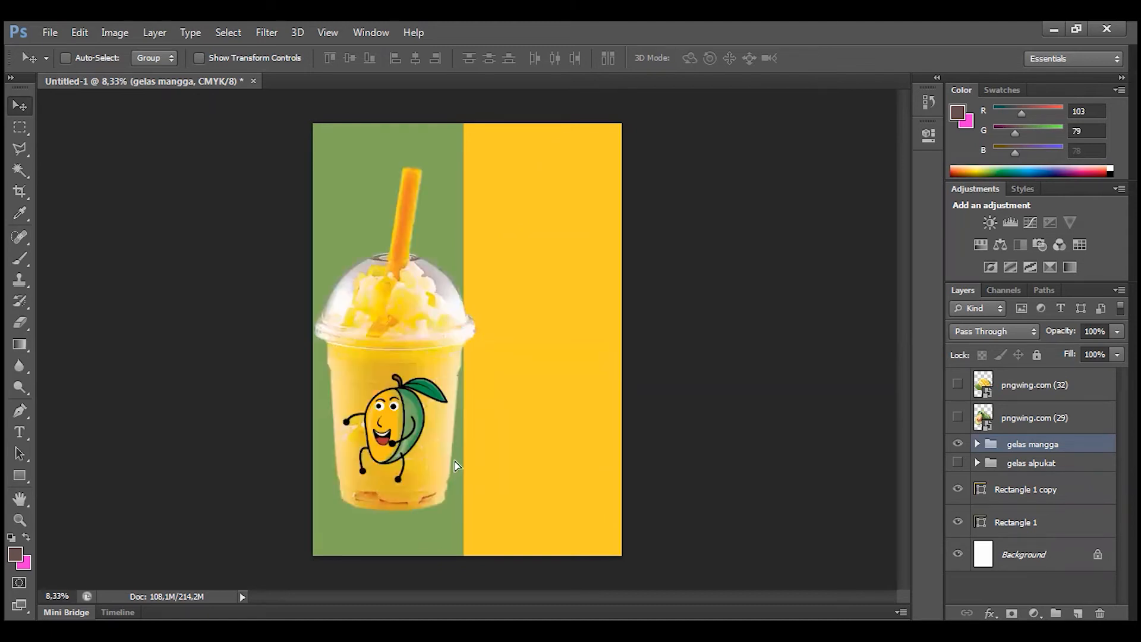
Scale the gelas mangga group down proportionally from its upper-left corner so the cup fits within the green half
key(ctrl+t)
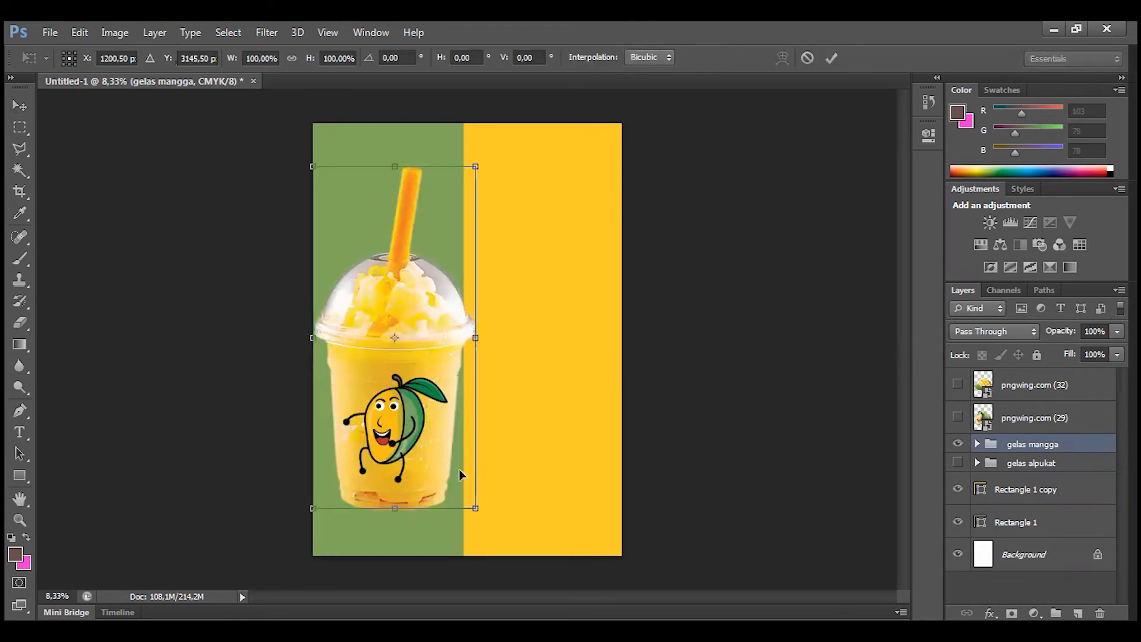
drag(475, 508, 445, 444)
key(Return)
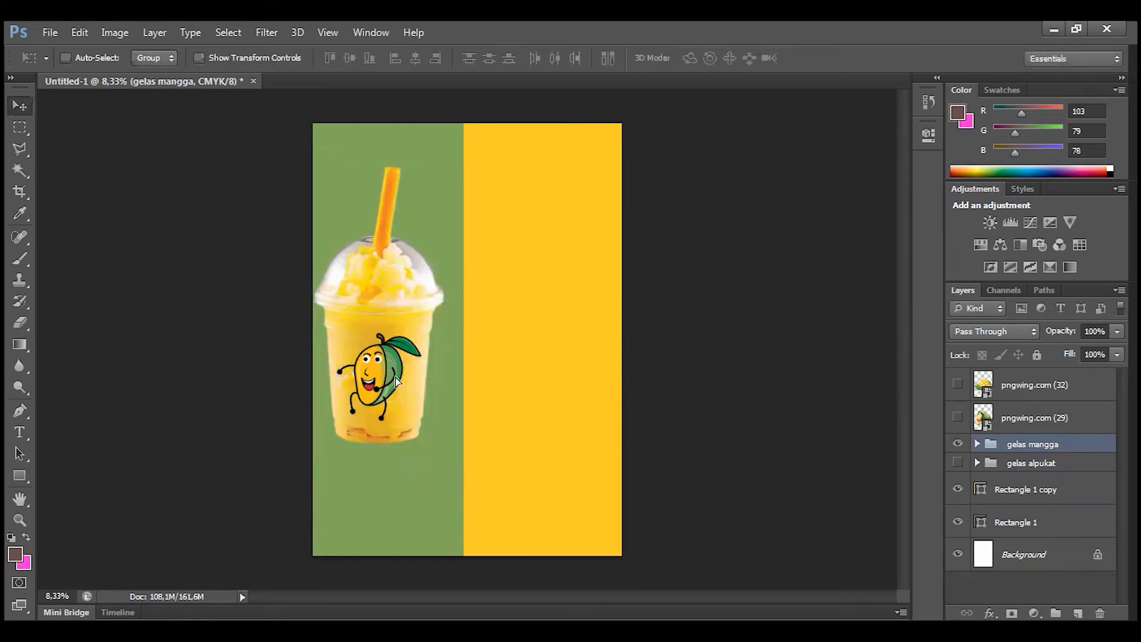
Shift the mango cup group so it sits centred in the upper part of the green half
drag(394, 378, 405, 382)
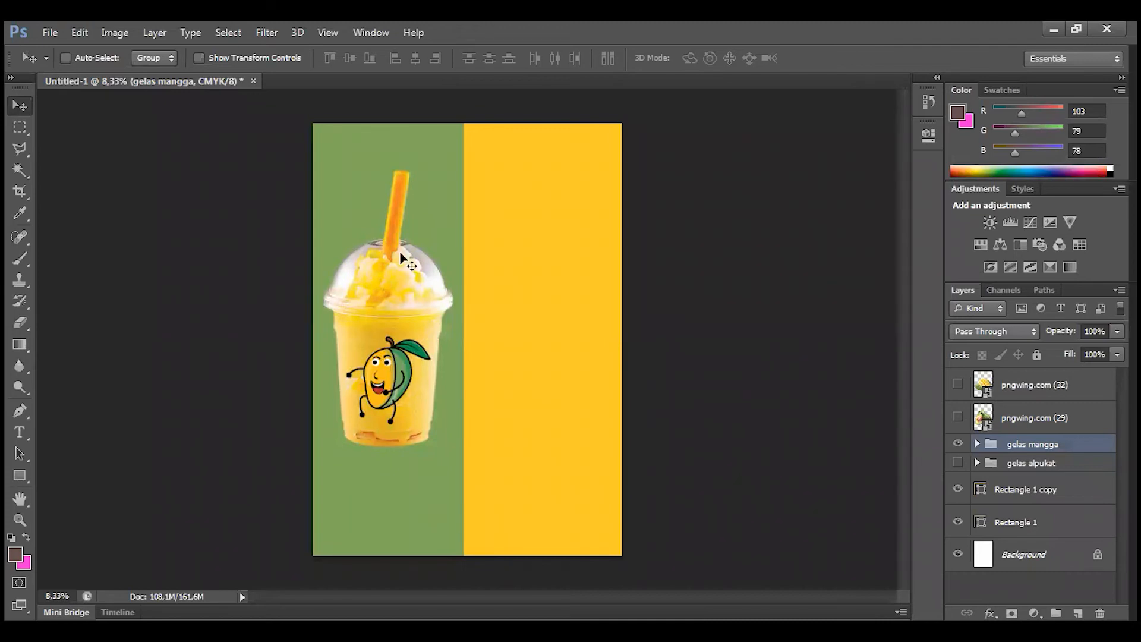
drag(410, 304, 410, 277)
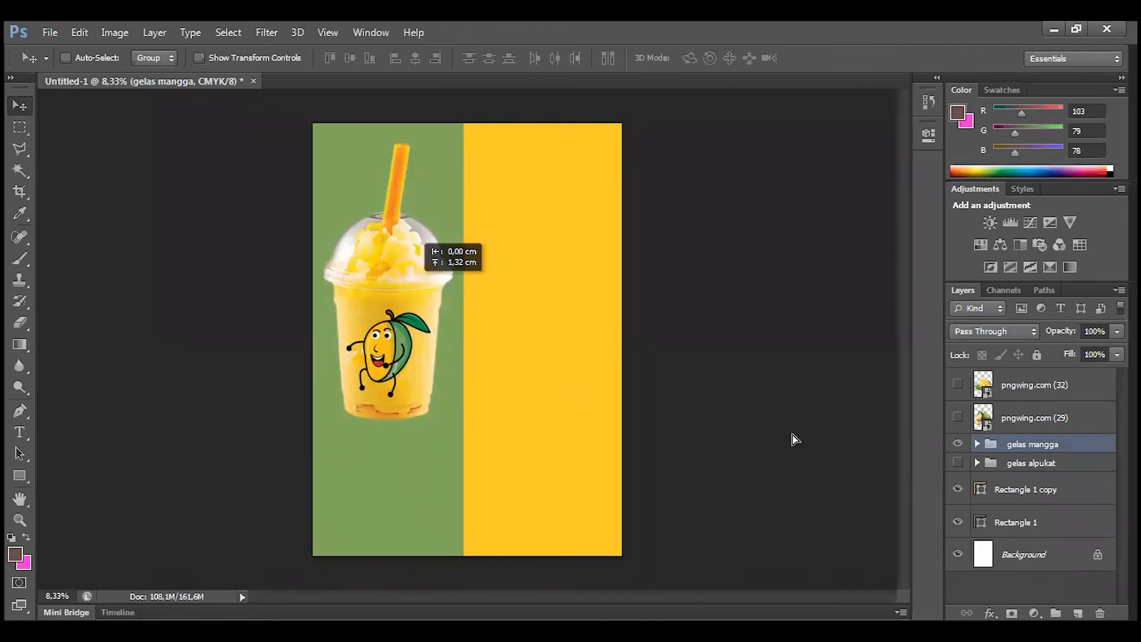
Show the gelas alpukat group and scale it to about 81% so the avocado cup matches the mango cup's size
click(1000, 463)
click(957, 462)
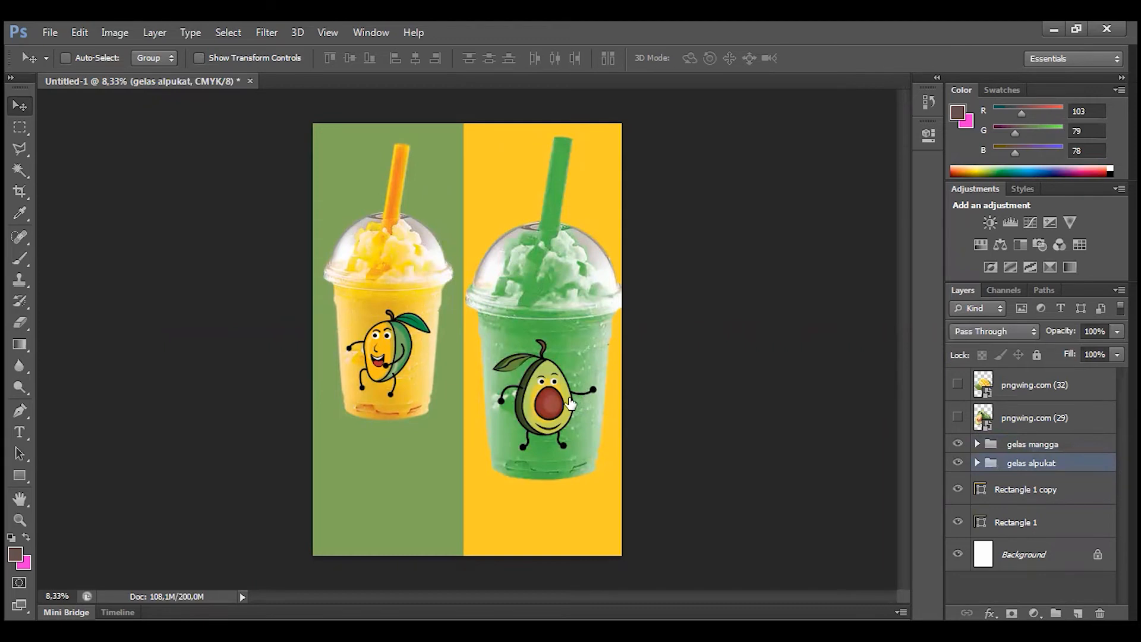
key(ctrl+t)
drag(628, 482, 602, 426)
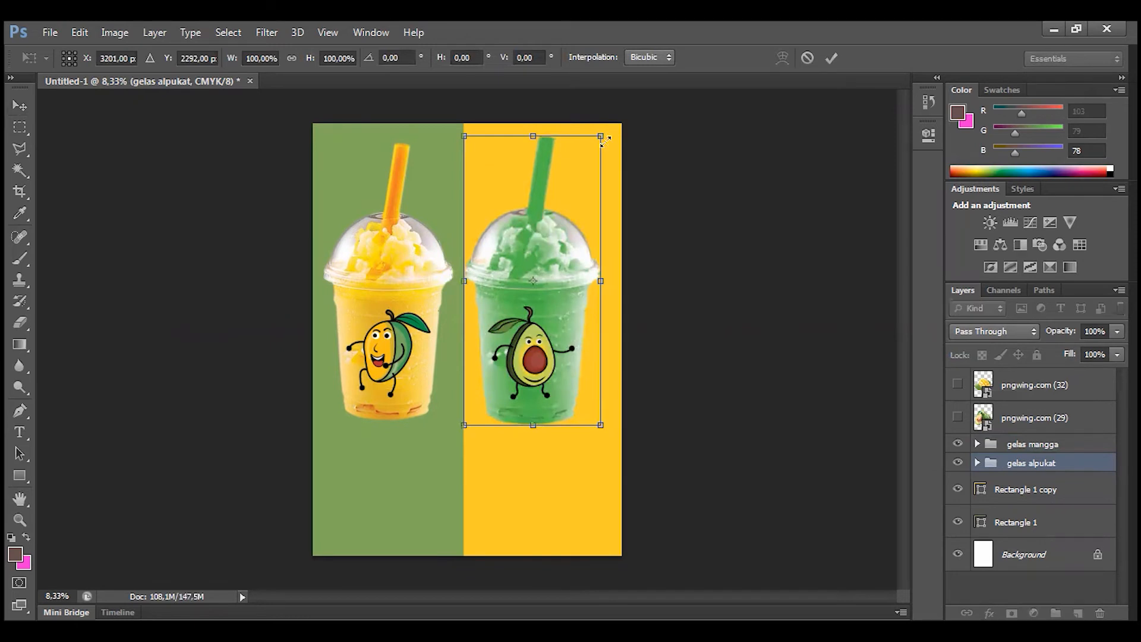
drag(603, 138, 597, 146)
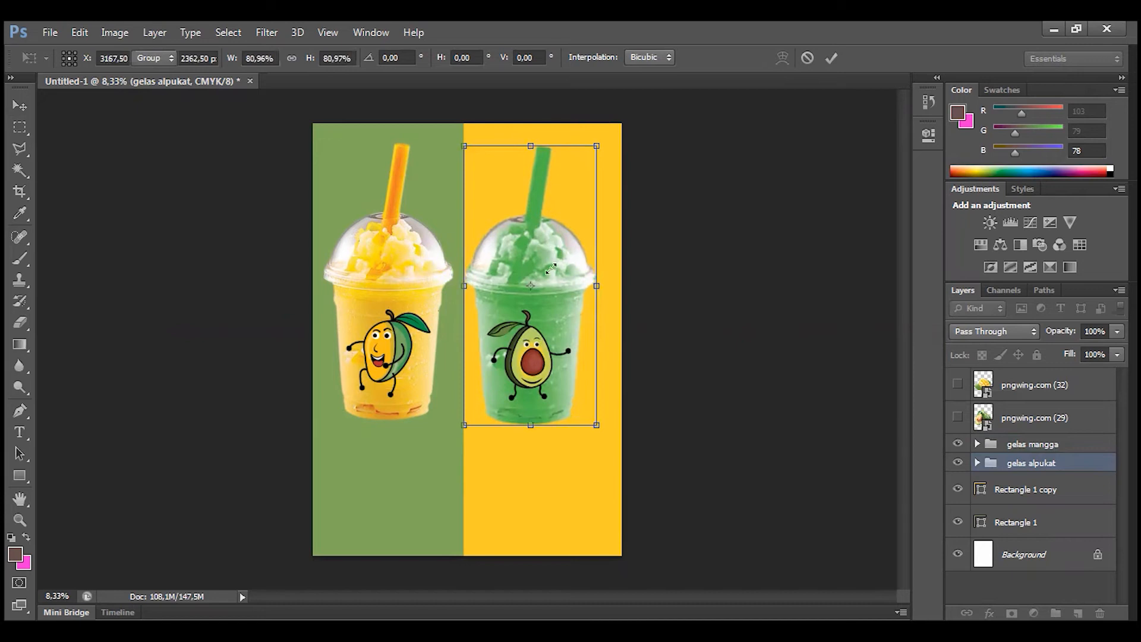
key(Return)
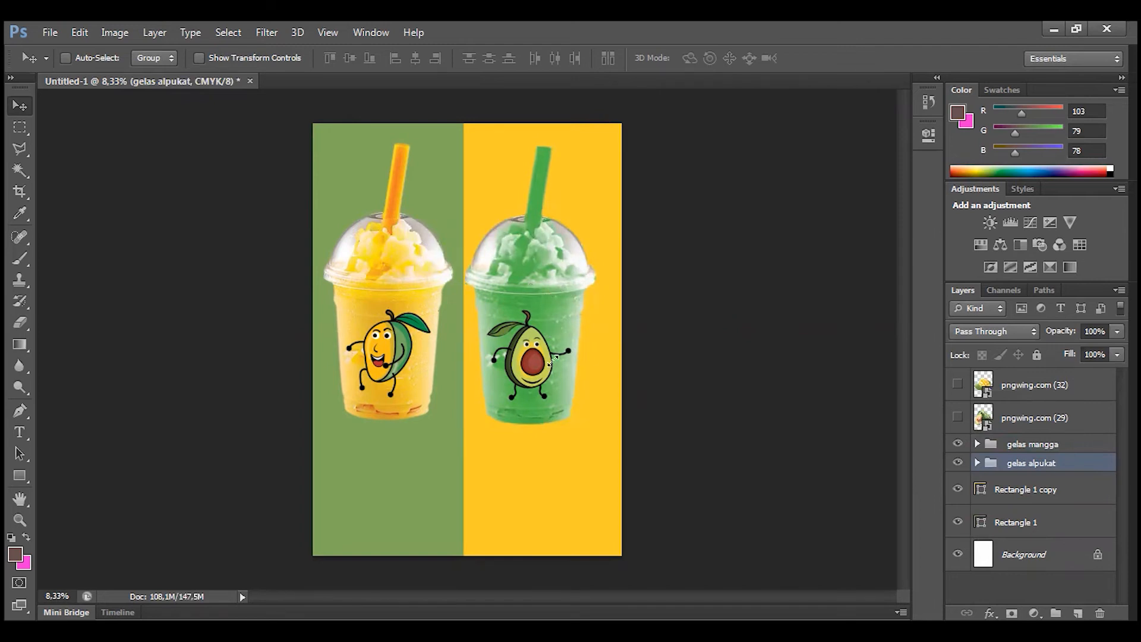
Move the avocado cup to the middle of the yellow half, lower than the mango cup, about 3.7 cm down
drag(551, 360, 552, 362)
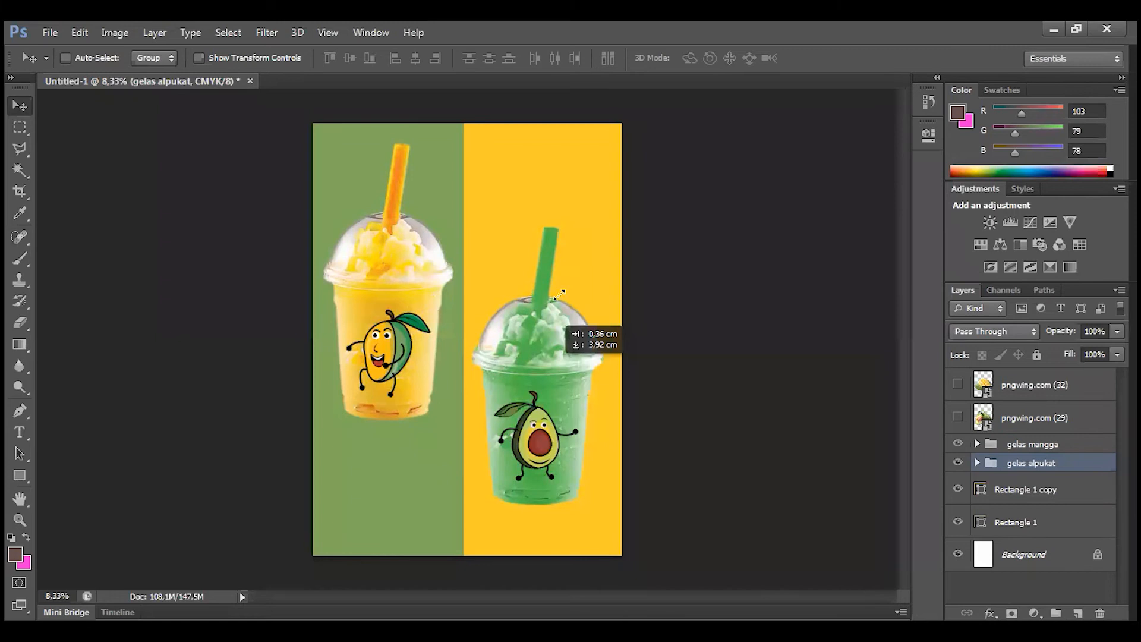
drag(559, 294, 566, 222)
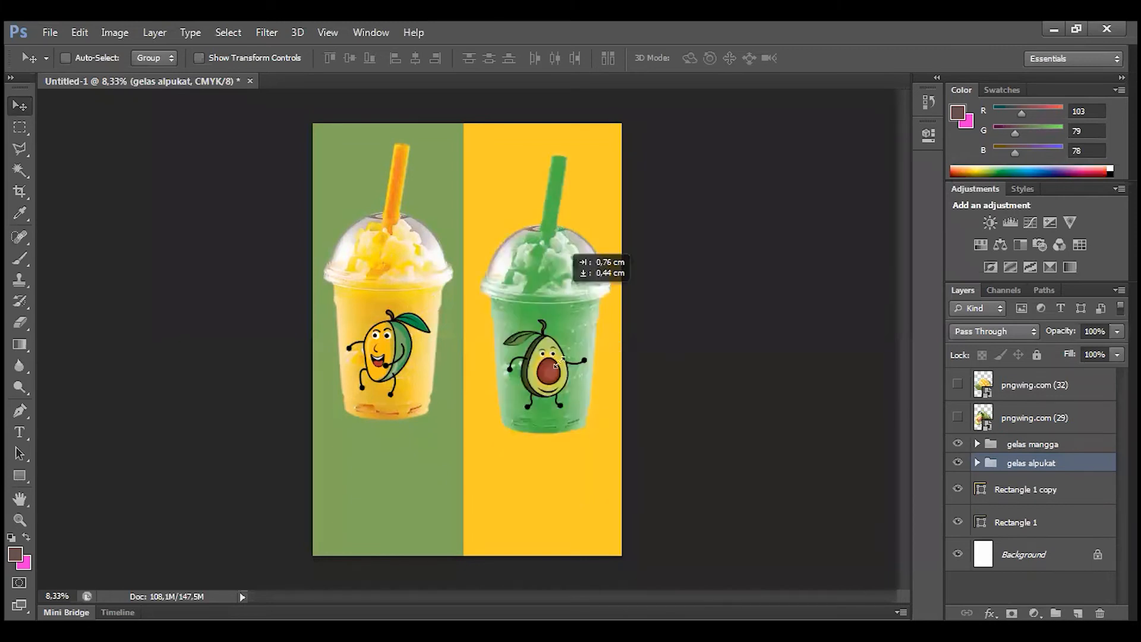
drag(557, 360, 558, 428)
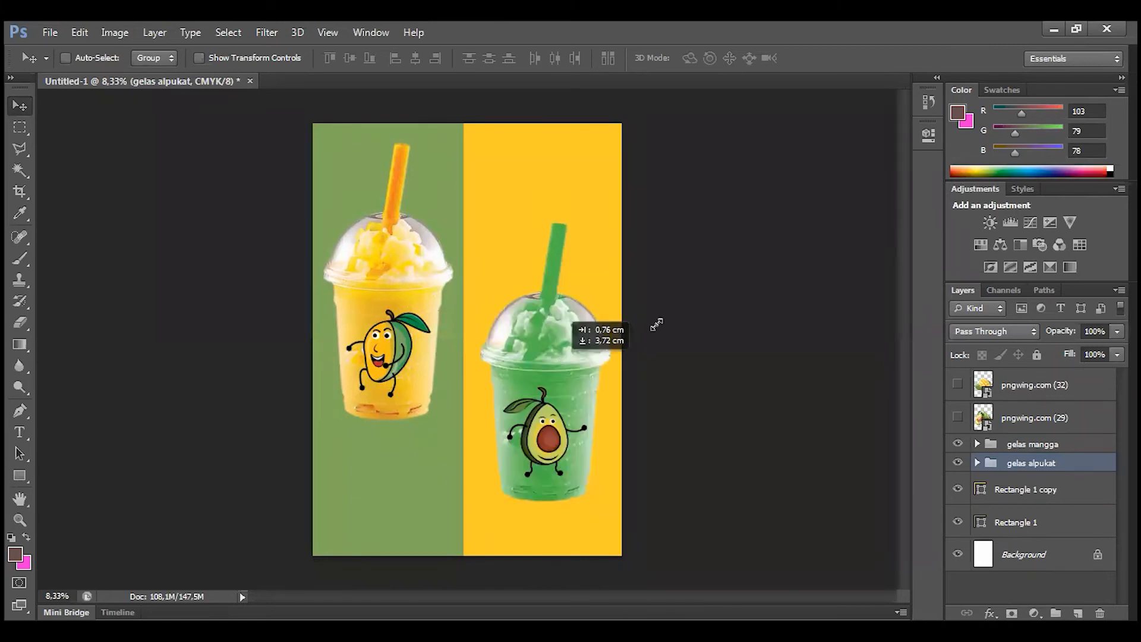
click(1032, 444)
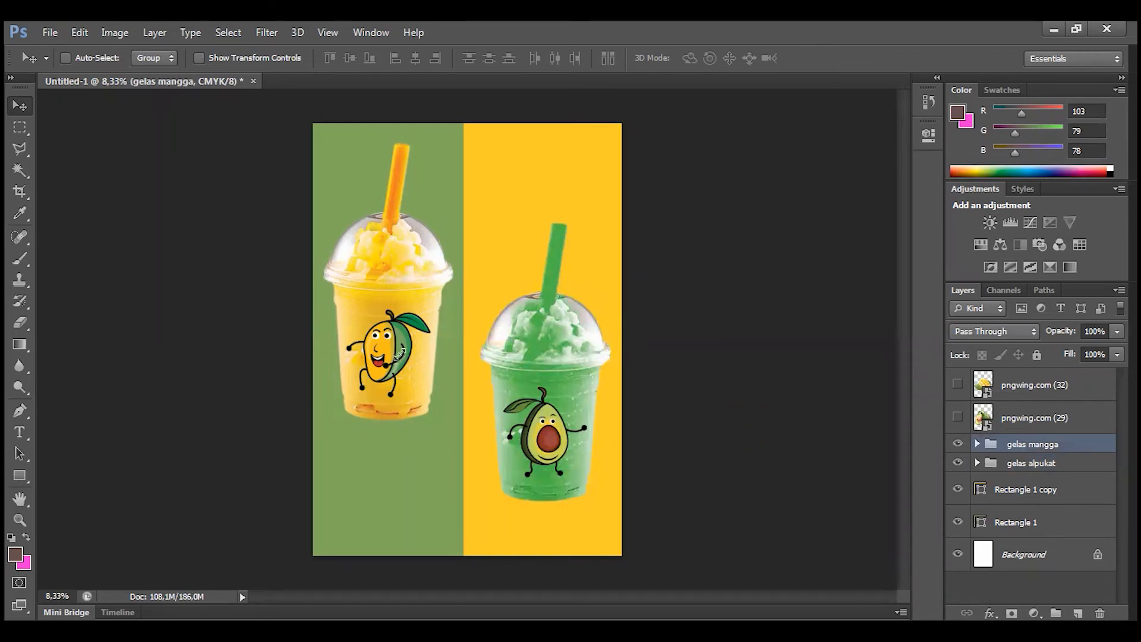
drag(399, 355, 398, 343)
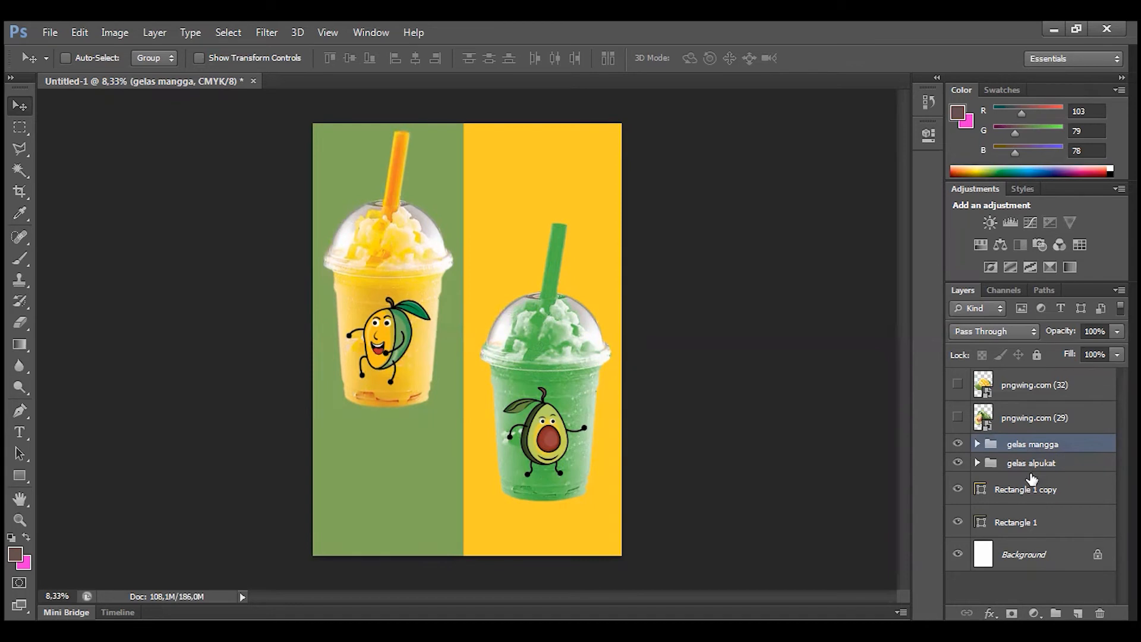
key(ctrl+z)
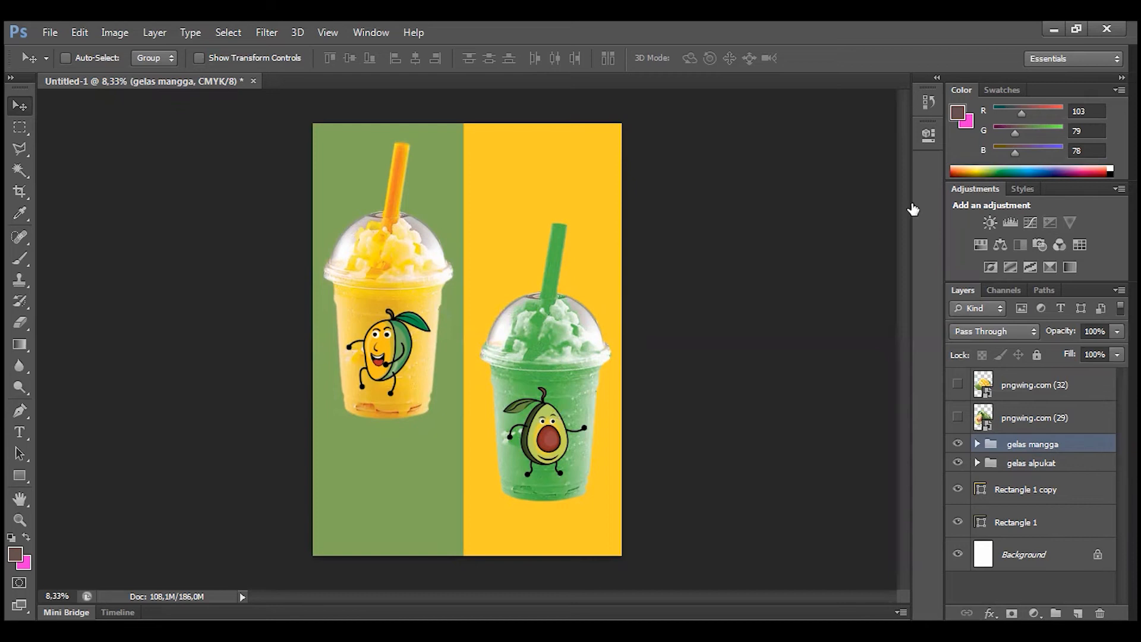
Move the avocado cup group slightly further down in the yellow half
click(1021, 465)
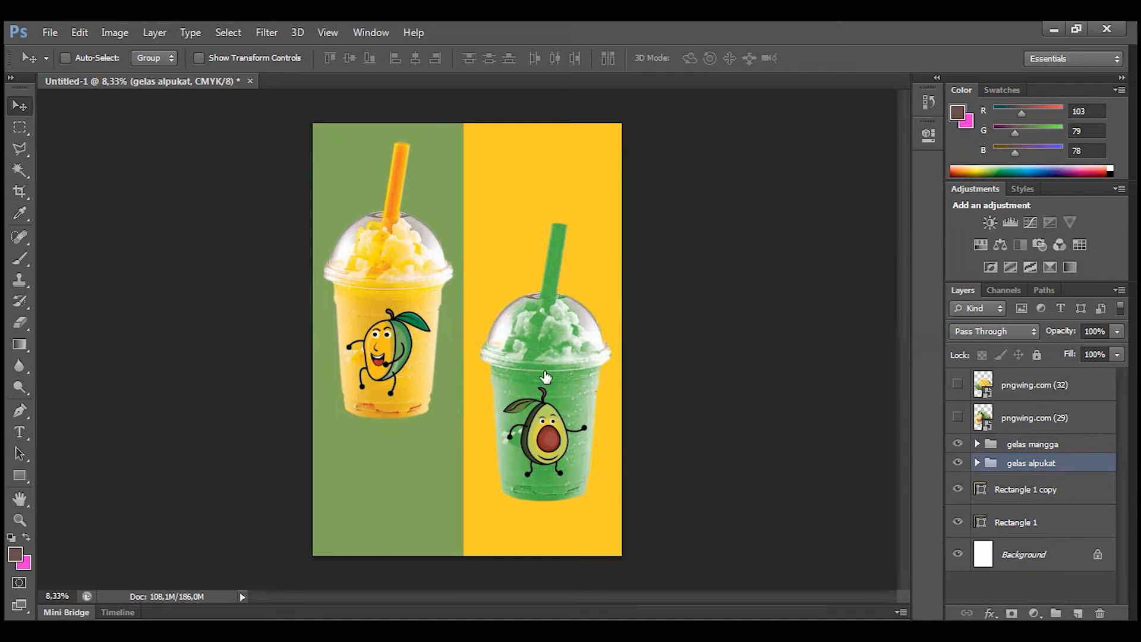
drag(545, 377, 546, 380)
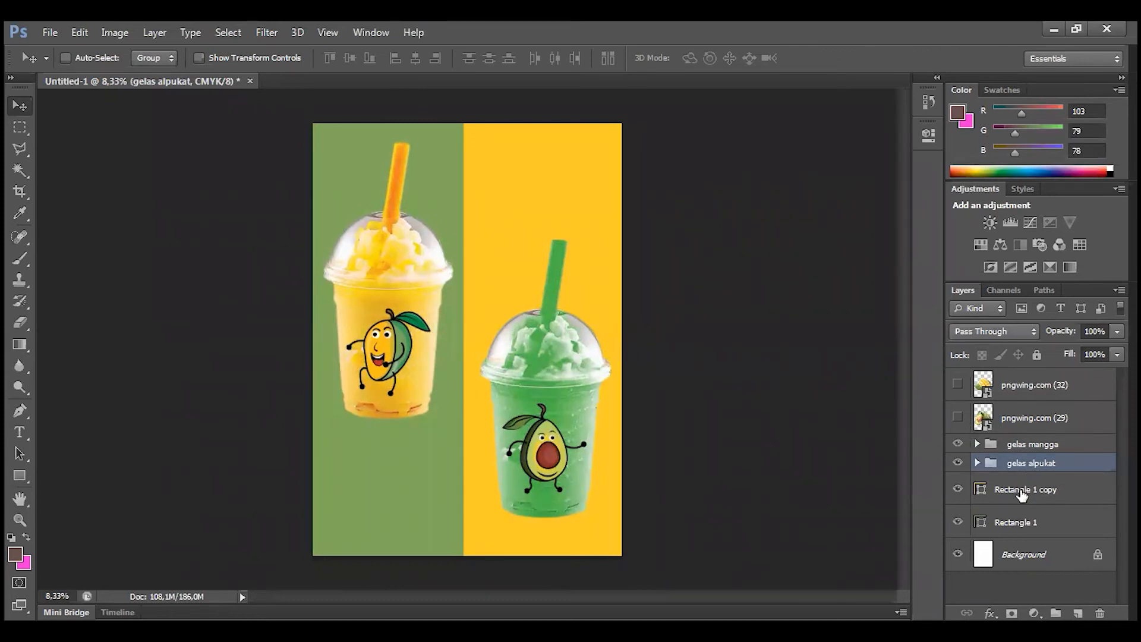
Make the avocado fruit layer pngwing.com (29) visible while keeping the mango fruit layer pngwing.com (32) hidden
click(1018, 424)
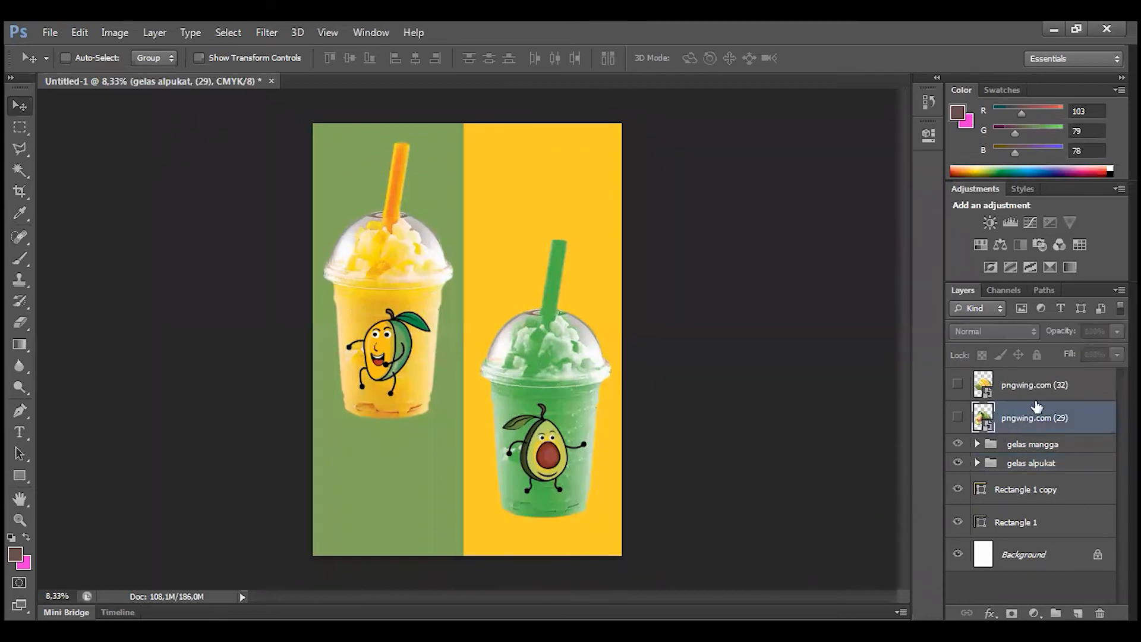
click(1023, 391)
click(957, 383)
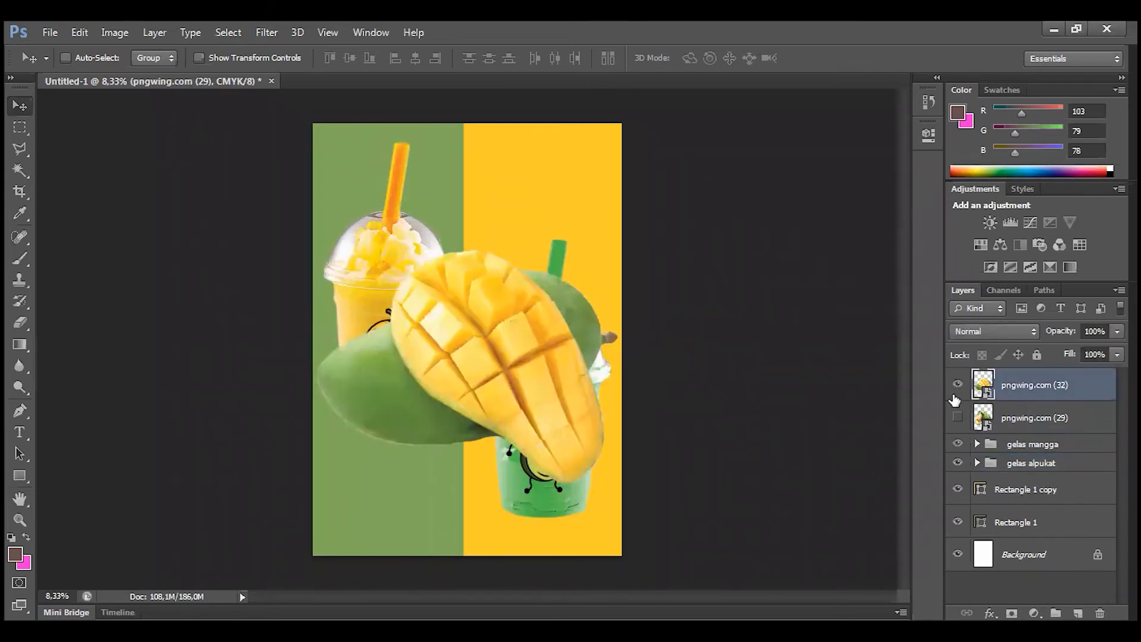
click(957, 416)
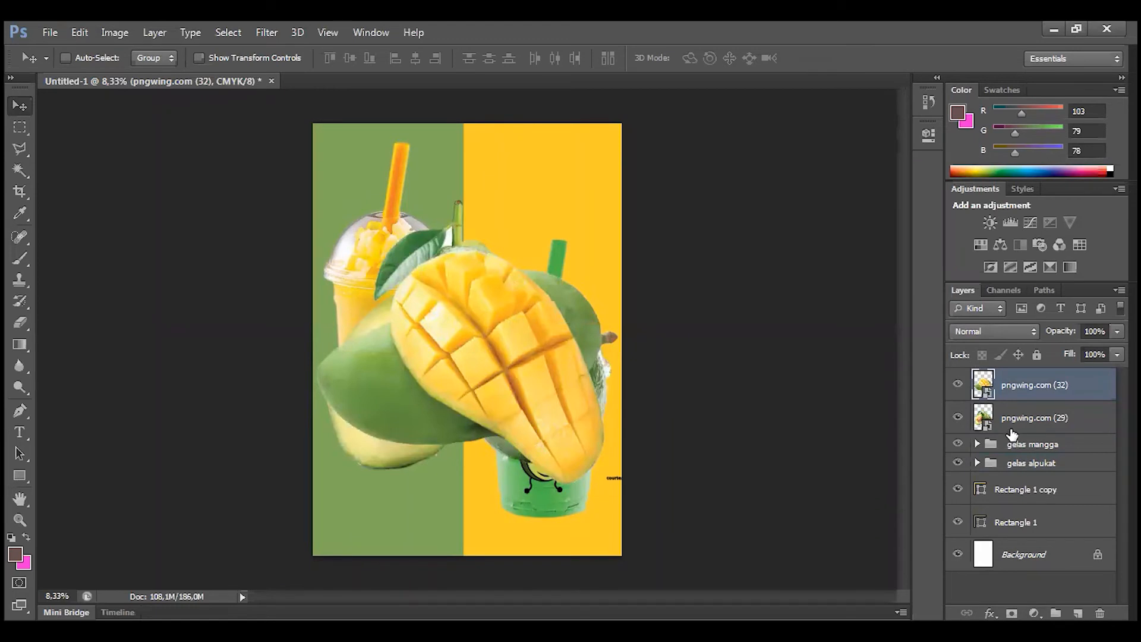
click(958, 384)
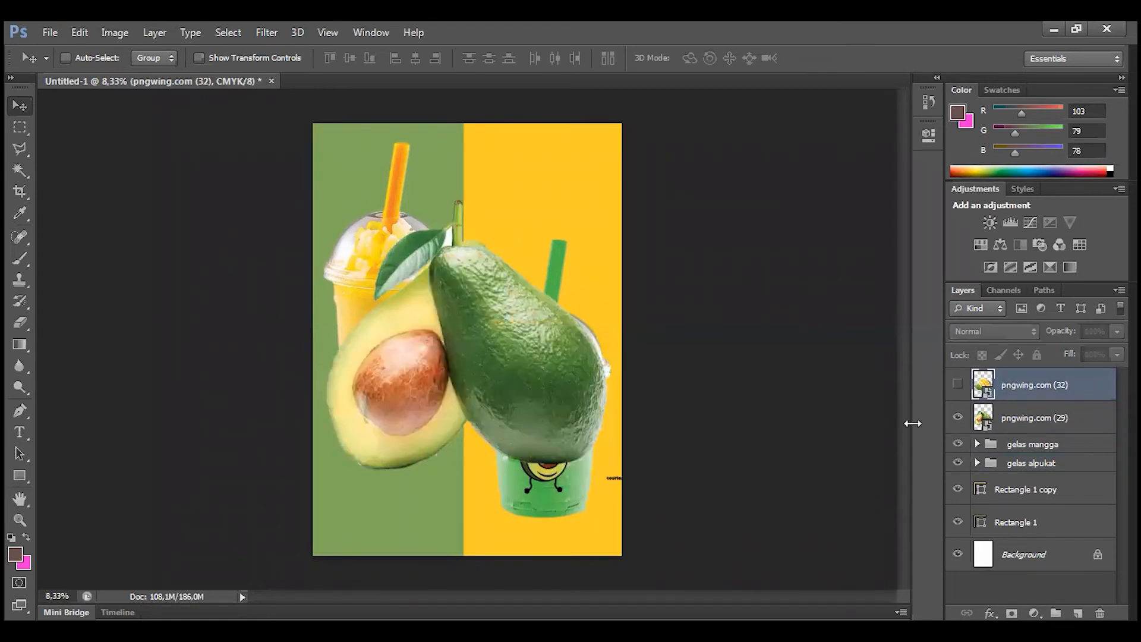
Move the avocado fruit image lower on the poster and scale it down to about 28%
click(1010, 421)
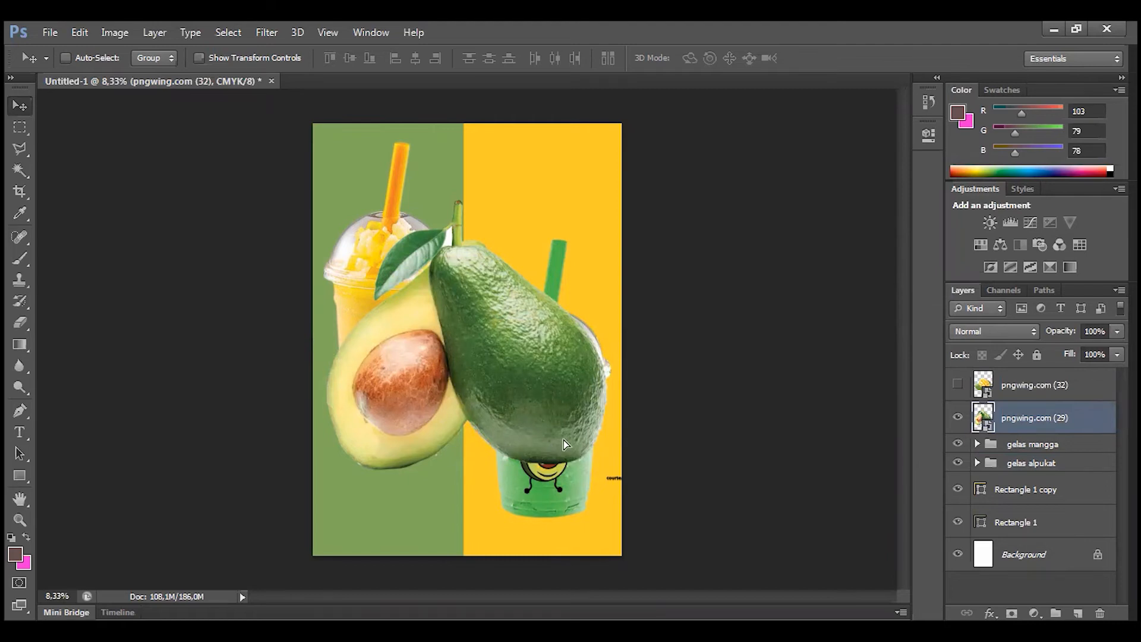
drag(487, 457, 575, 426)
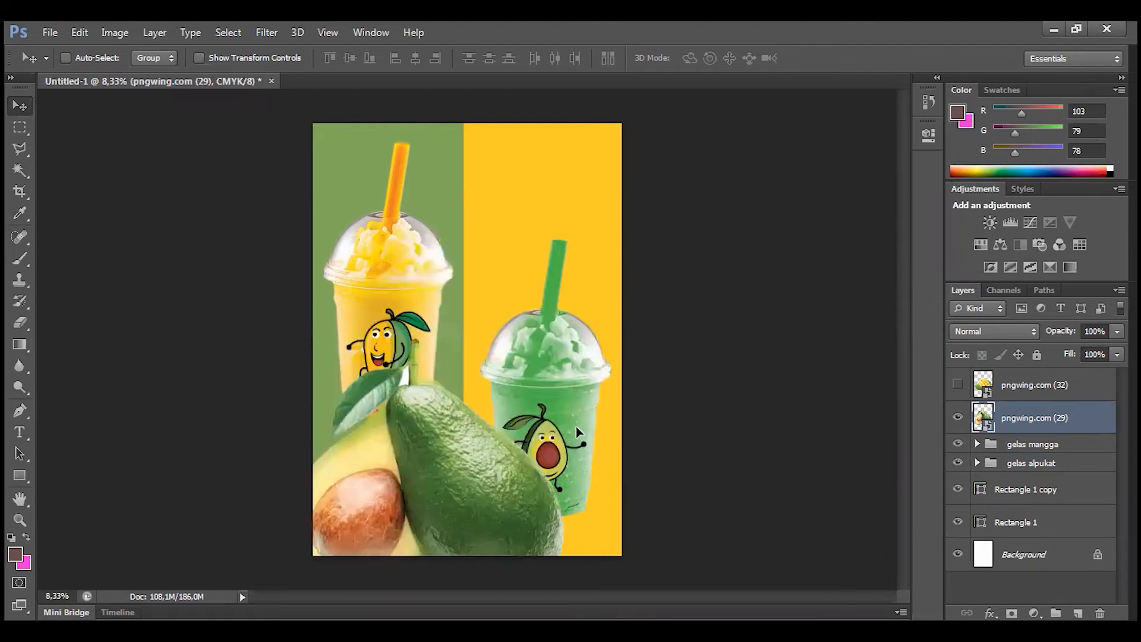
key(ctrl+z)
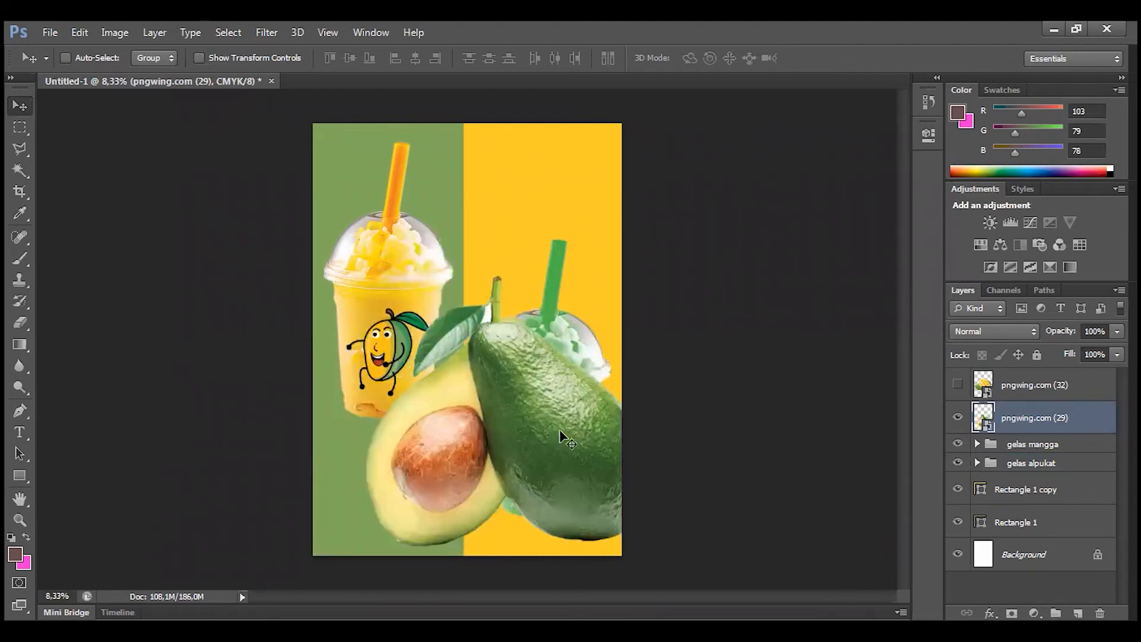
key(ctrl+t)
drag(661, 557, 657, 555)
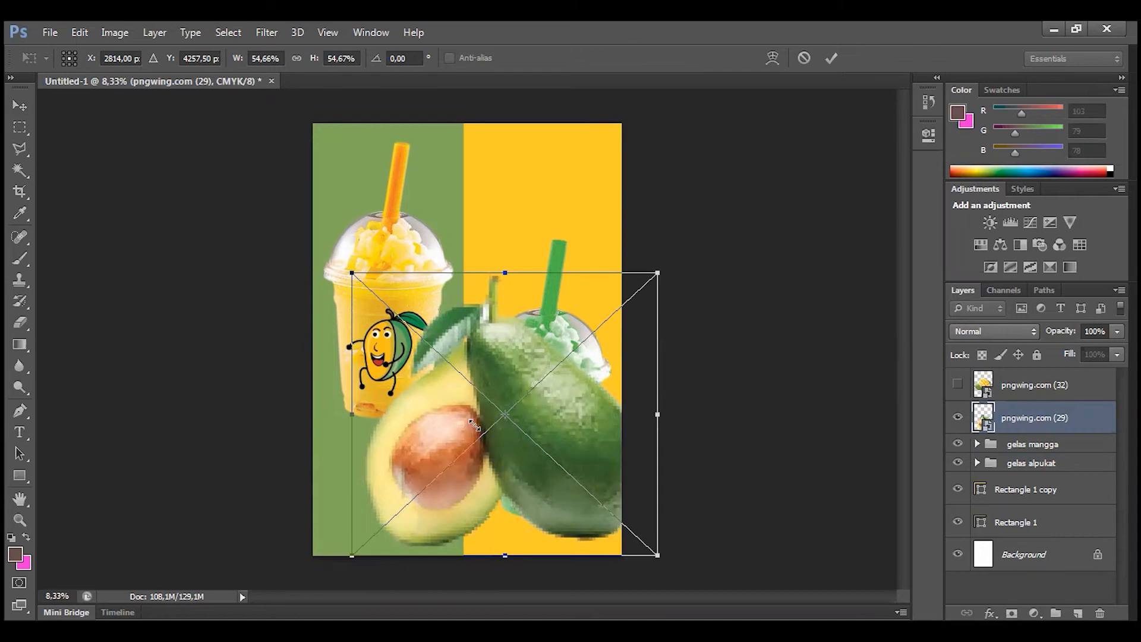
drag(657, 555, 508, 417)
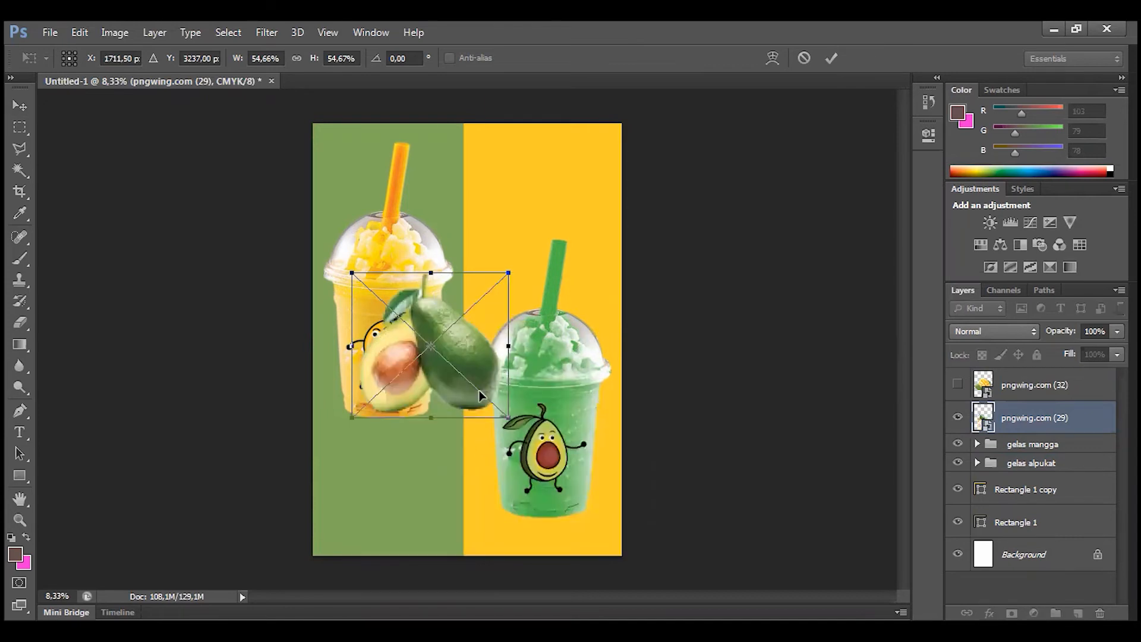
key(Return)
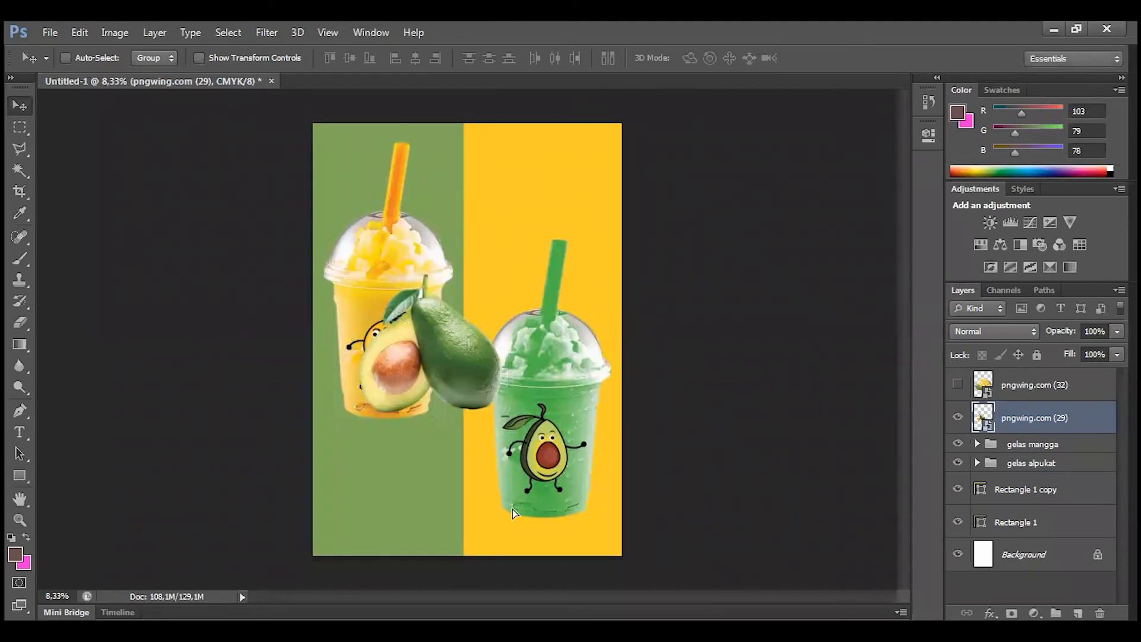
Place the avocado fruit image at the poster's lower-right corner, partly off the canvas, and enlarge it to about 36%
drag(487, 369, 499, 509)
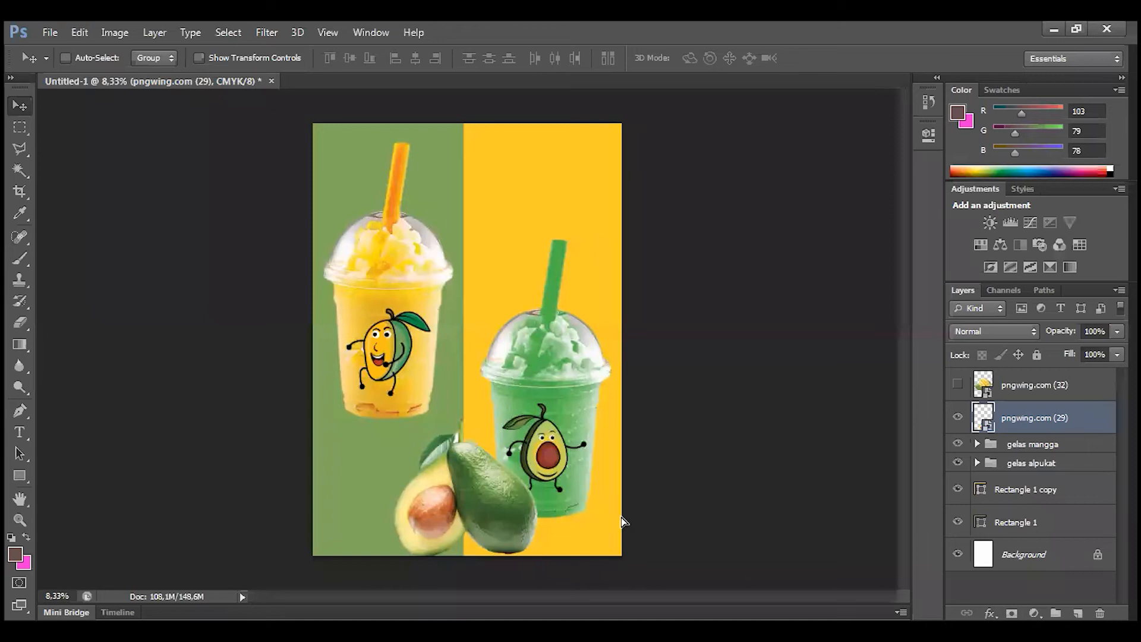
drag(622, 519, 773, 543)
key(ctrl+t)
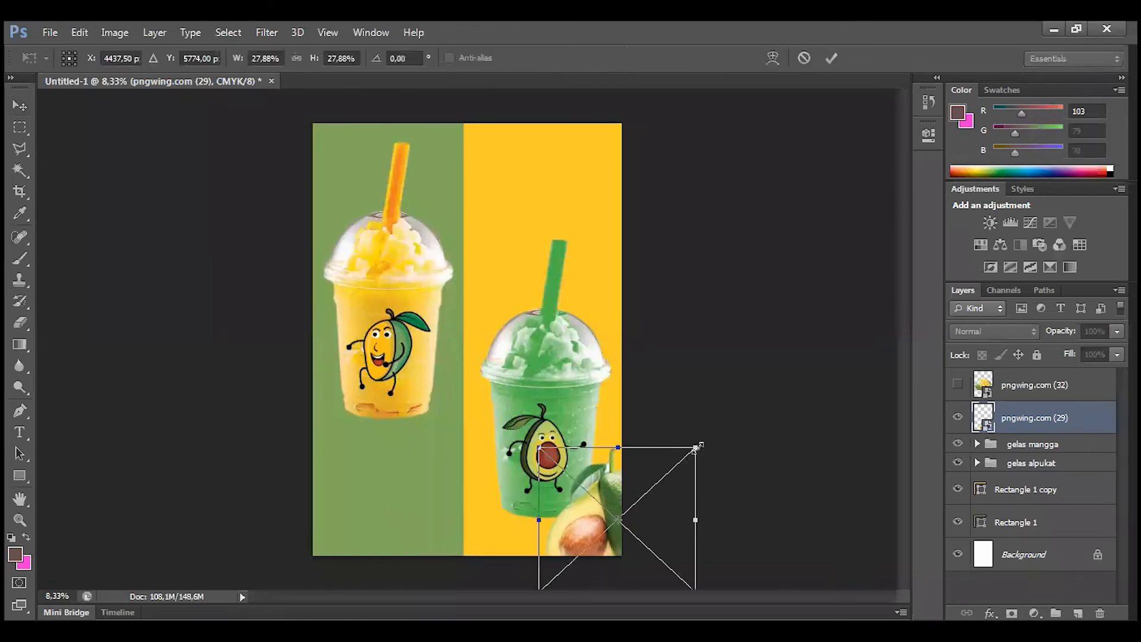
drag(704, 426, 714, 378)
drag(604, 502, 556, 498)
key(Return)
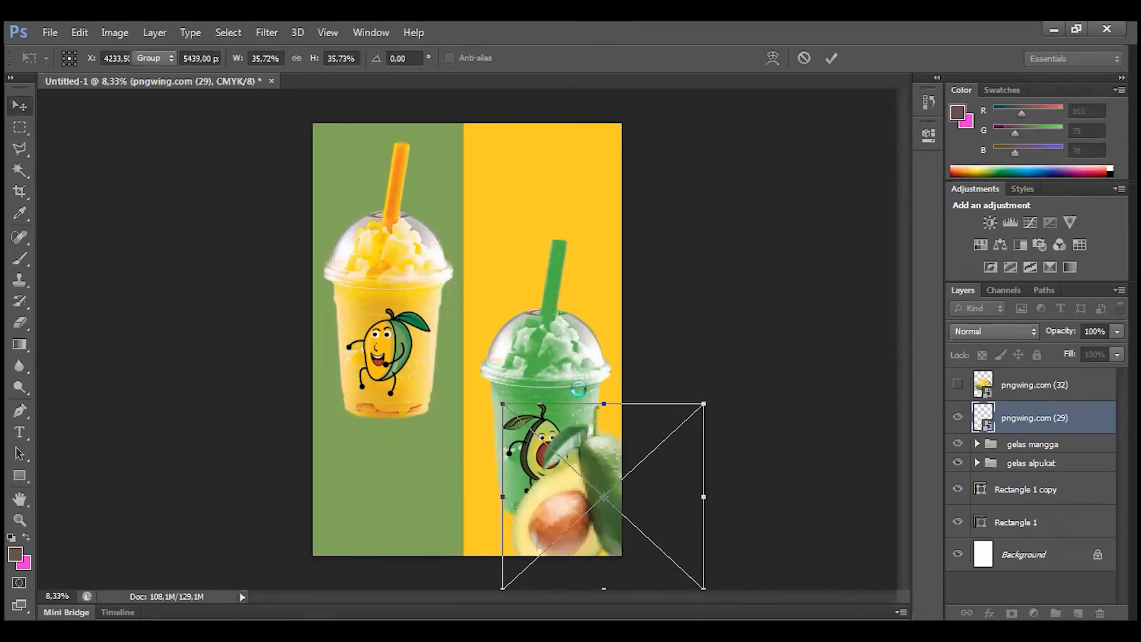
Raise the avocado cup group in the yellow half so it stands above the avocado fruit
click(1030, 470)
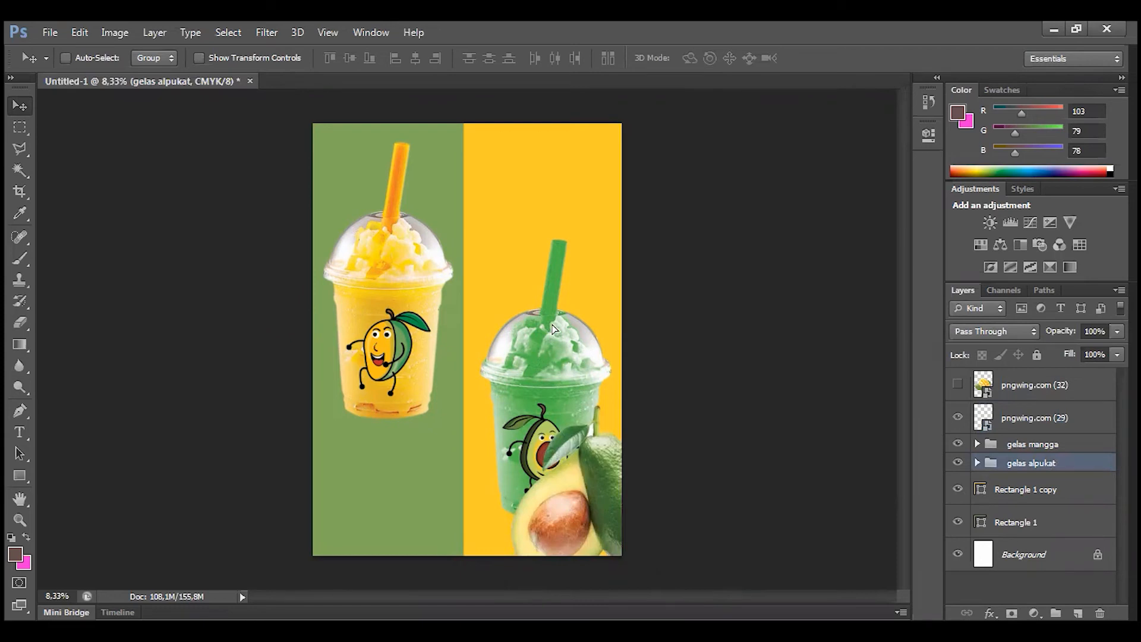
drag(553, 323, 553, 319)
Show the mango fruit layer pngwing.com (32) and scale it down proportionally to a little over half its displayed size
click(1019, 385)
click(957, 385)
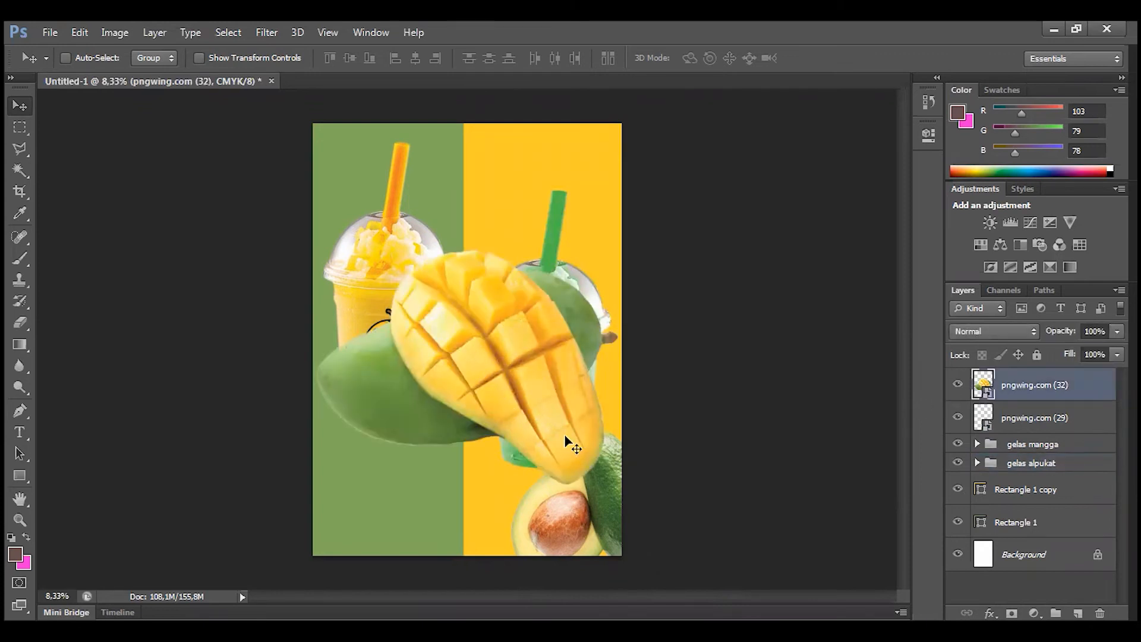
key(ctrl+t)
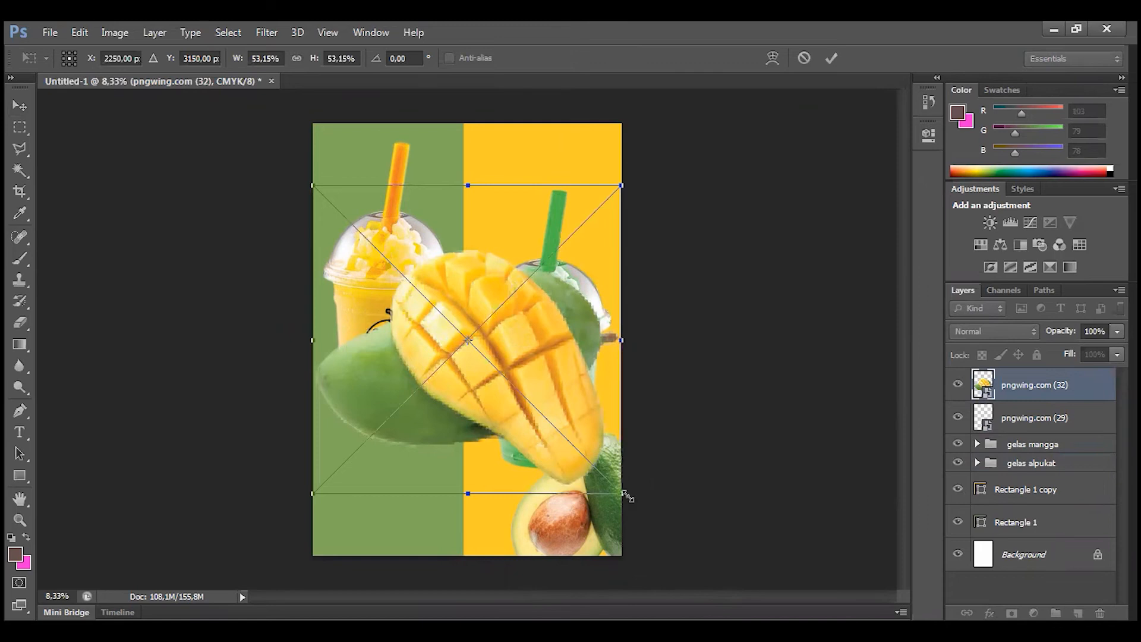
drag(626, 494, 623, 492)
drag(524, 420, 484, 388)
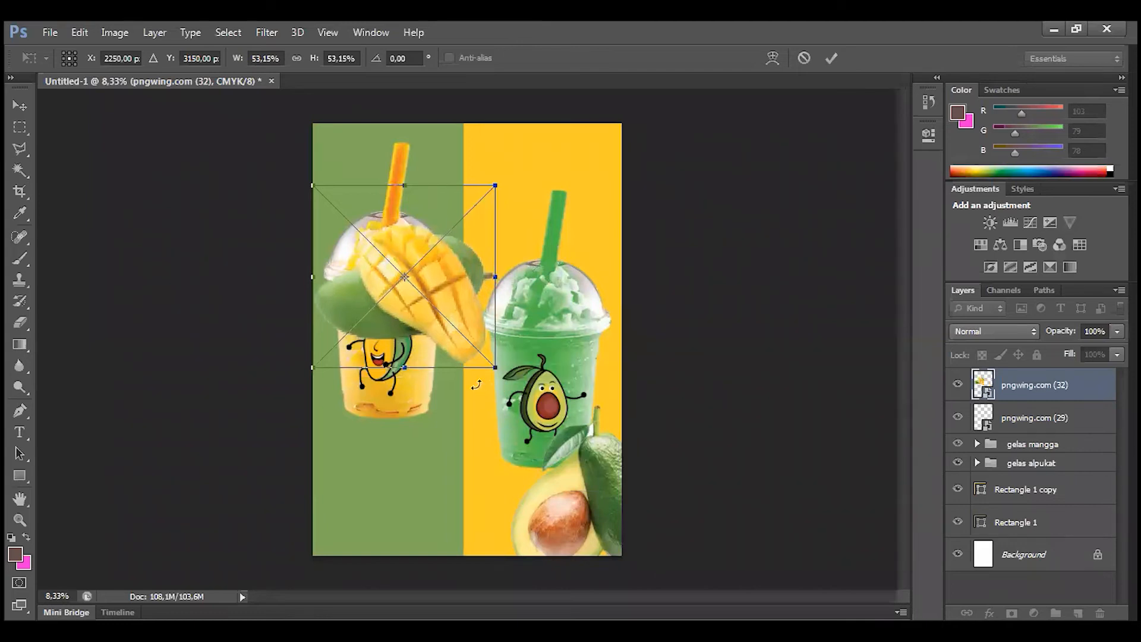
key(Return)
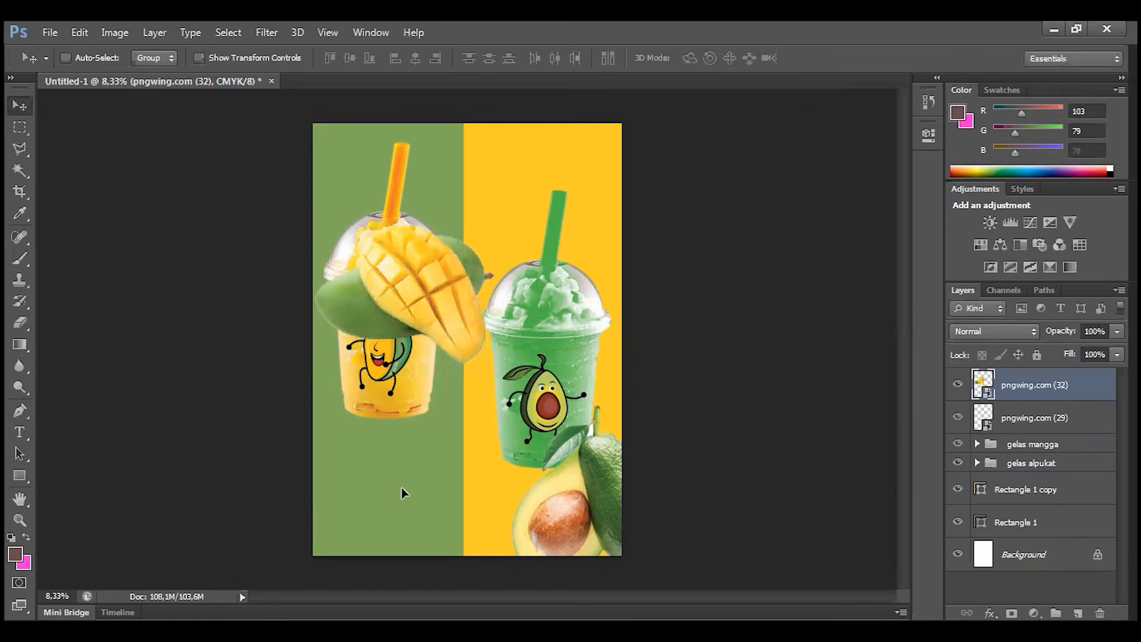
Move the mango fruit image to the poster's upper-left corner, overlapping the top of the mango cup
drag(397, 523, 401, 526)
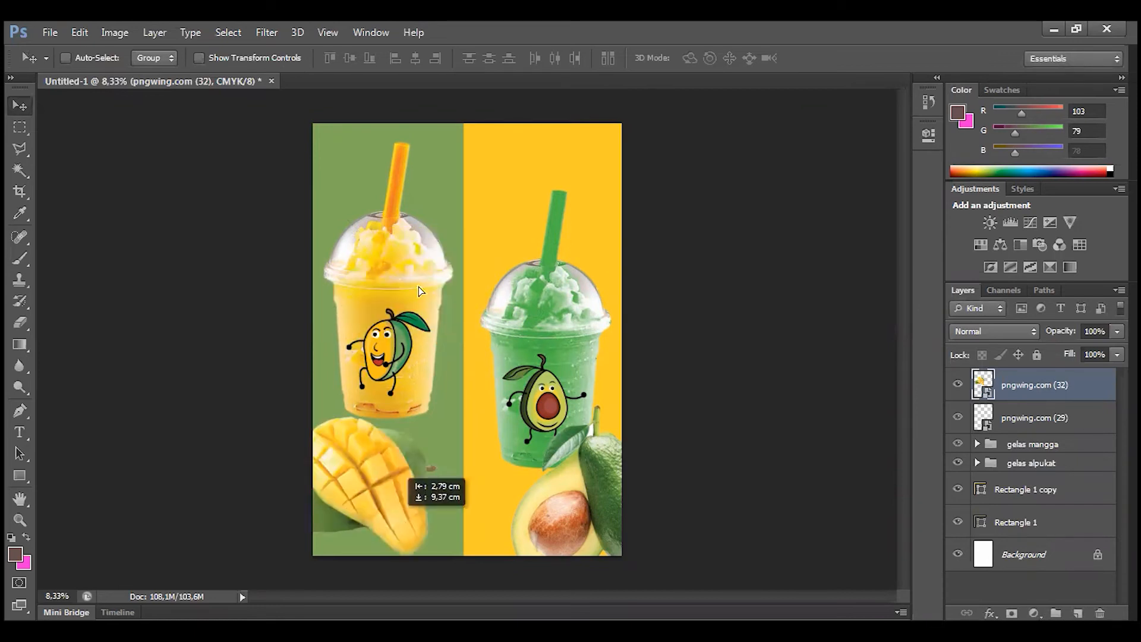
drag(440, 509, 405, 227)
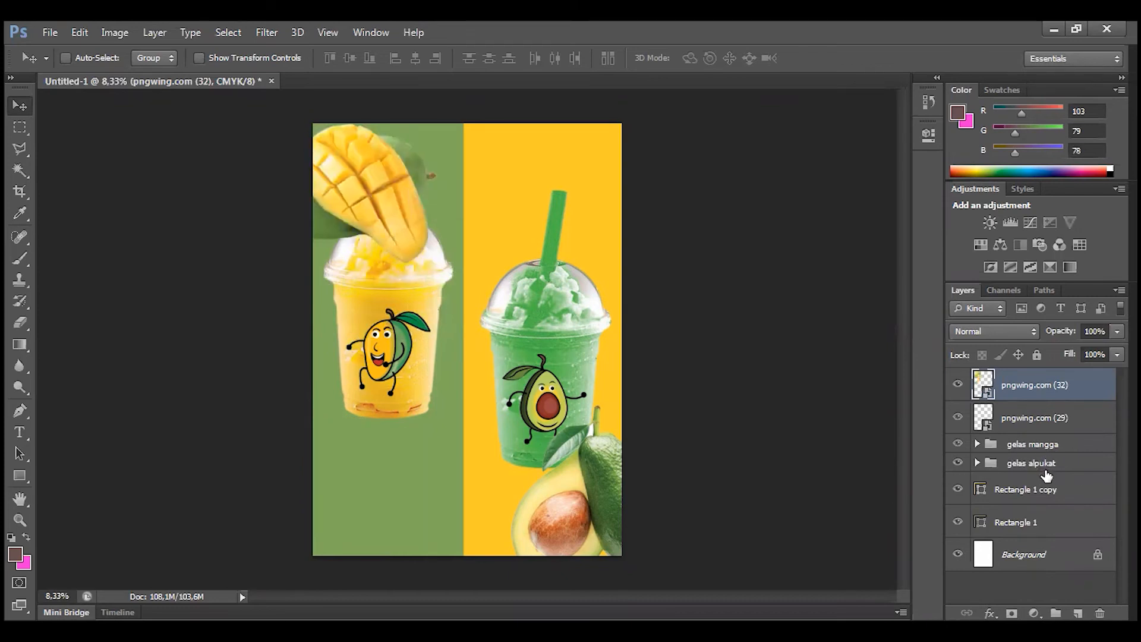
Lower the gelas mangga cup in the green half and stack both cup groups above the two fruit layers
click(1051, 447)
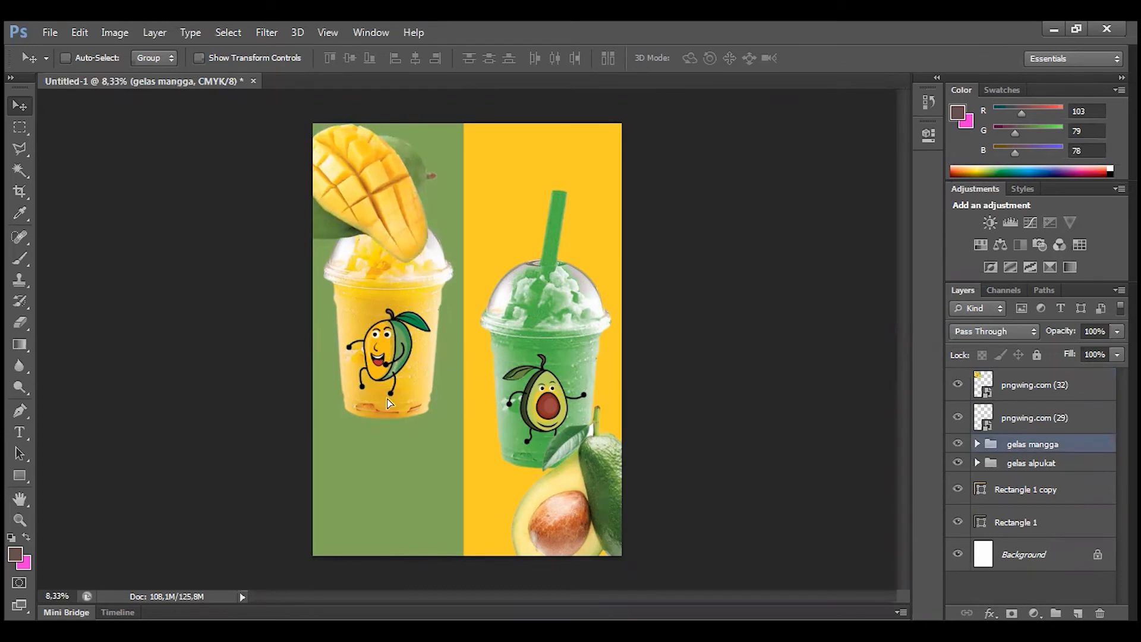
drag(394, 393, 395, 436)
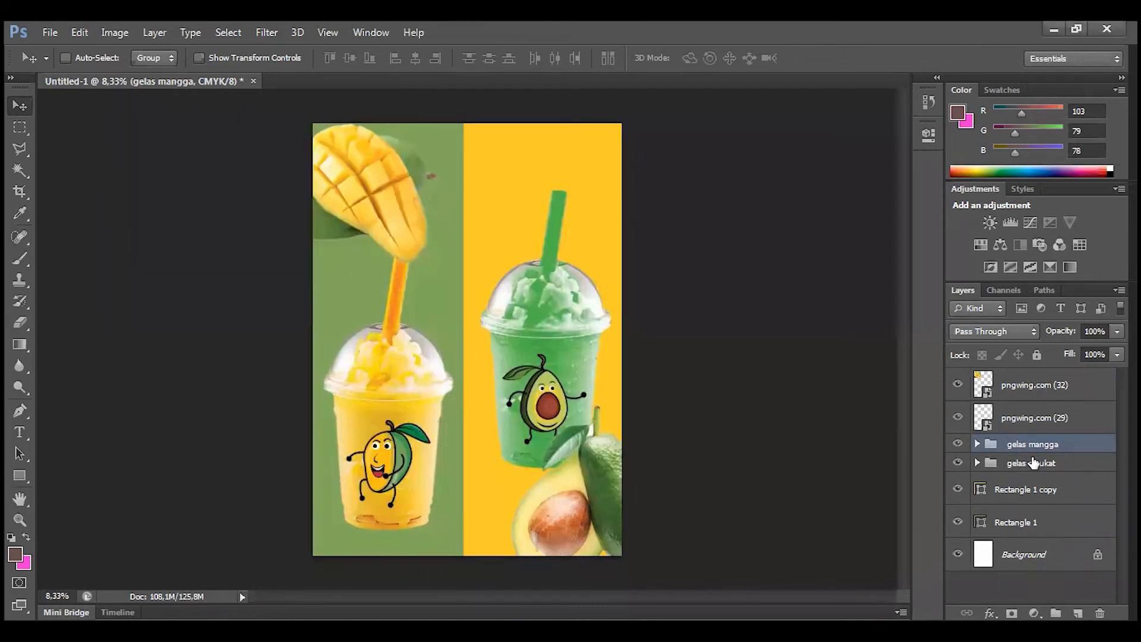
shift+click(1064, 461)
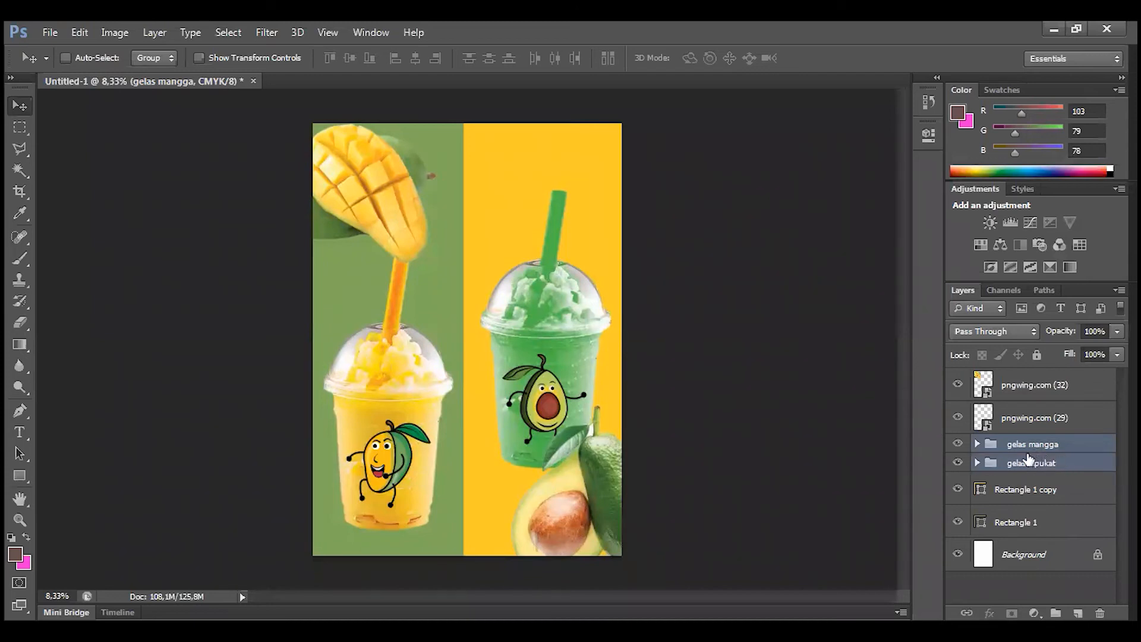
ctrl+click(1050, 469)
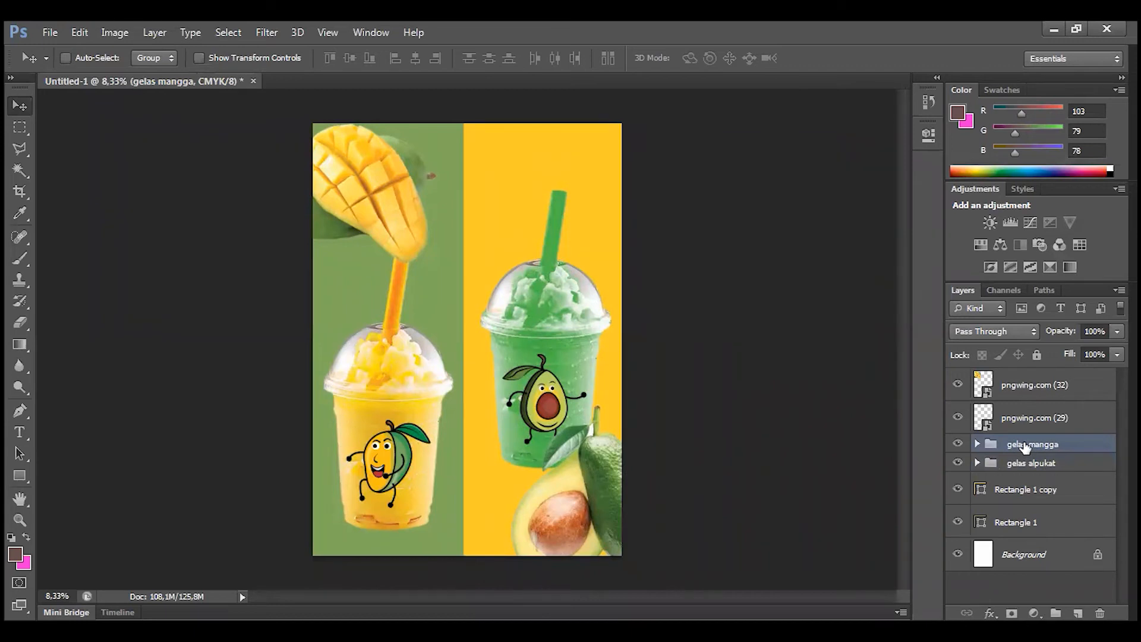
drag(1030, 397, 1034, 374)
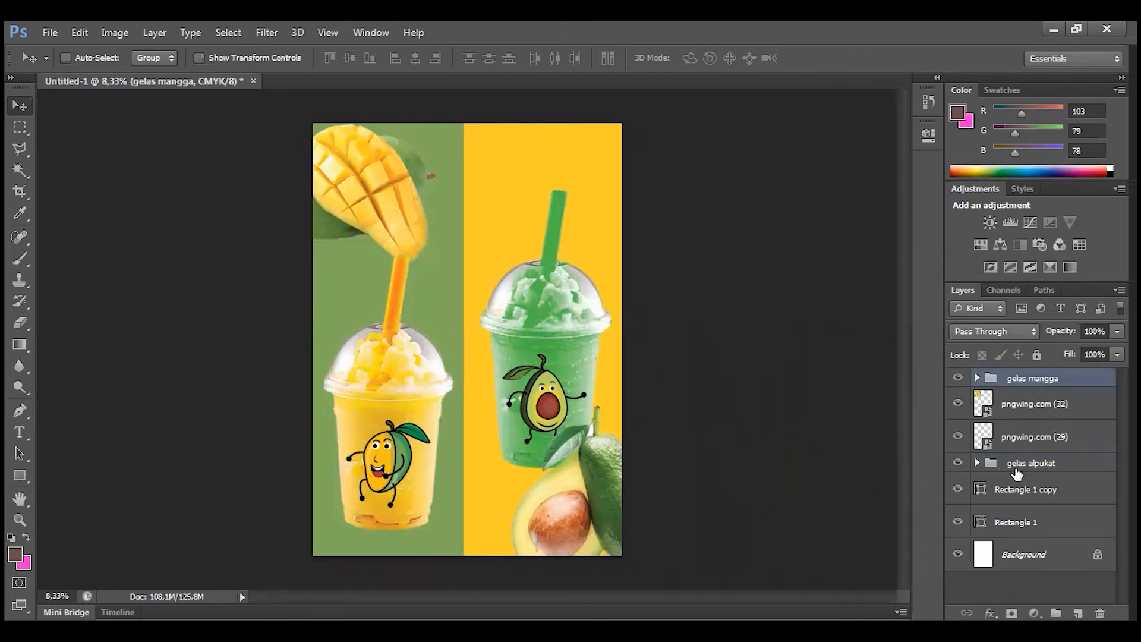
drag(1037, 396, 1036, 394)
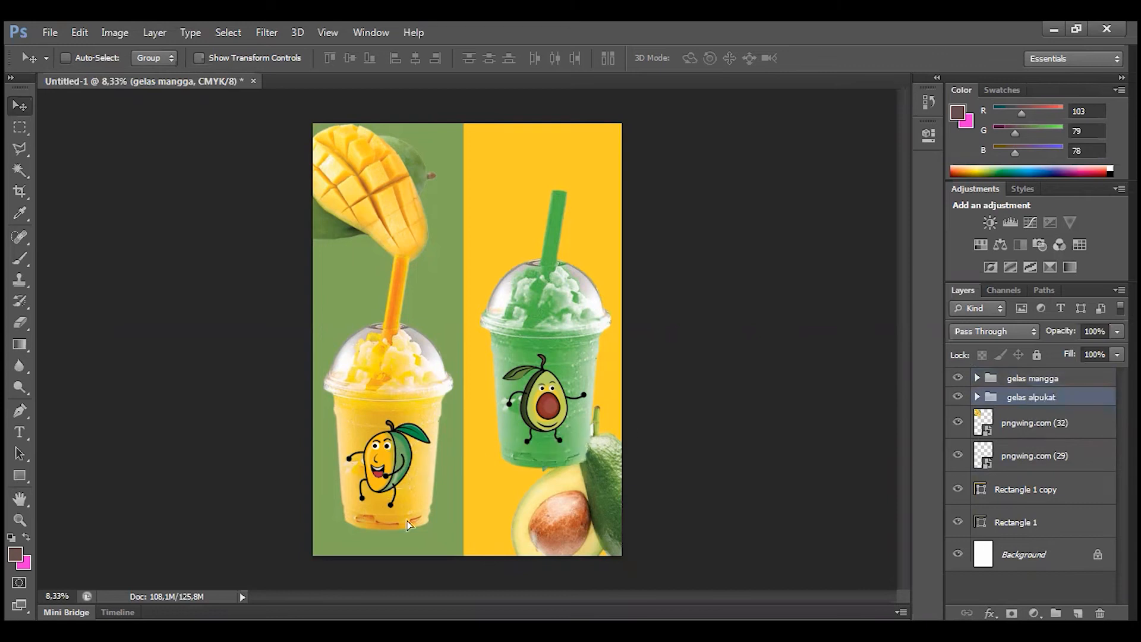
Bring the avocado and mango cups together at the poster's centre, level with each other, with the mango cup overlapping in front
drag(419, 523, 443, 597)
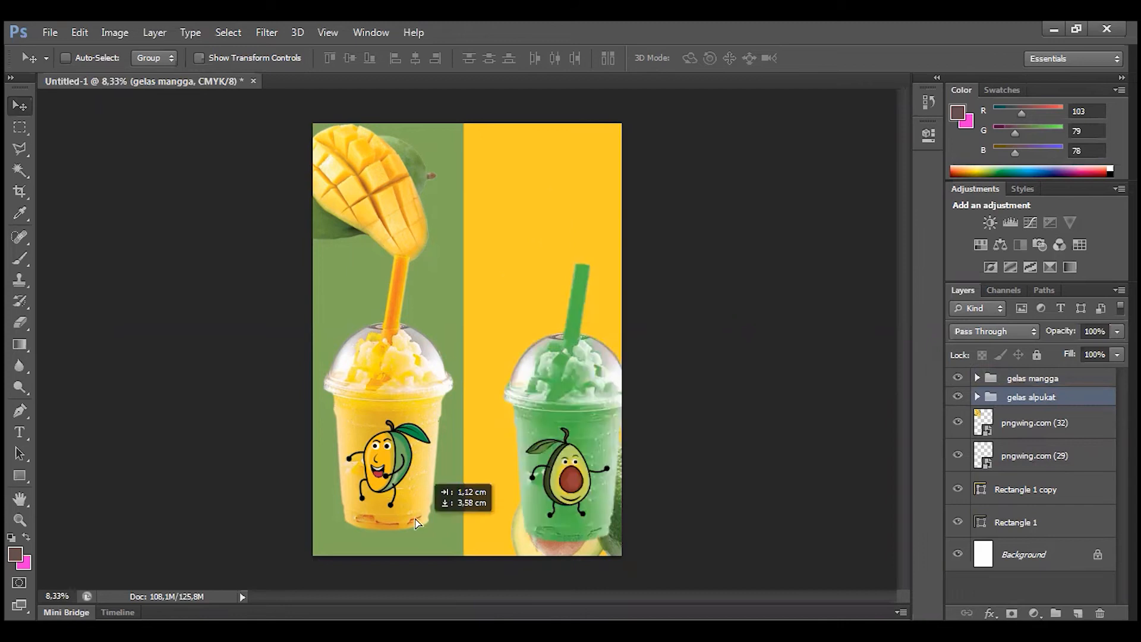
drag(380, 484, 322, 438)
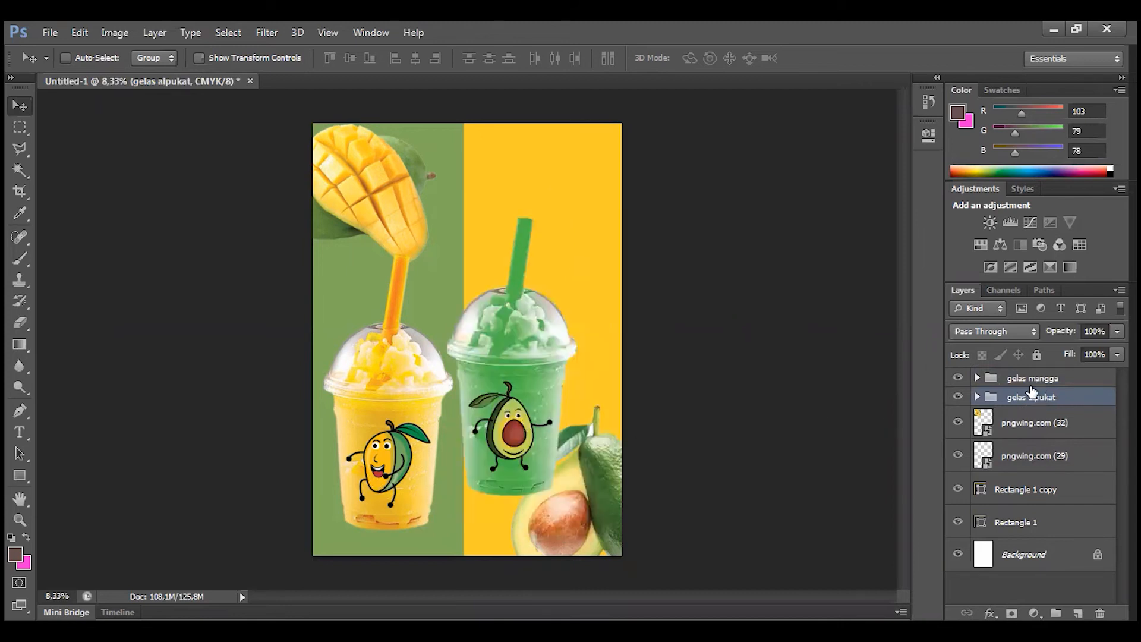
ctrl+click(419, 440)
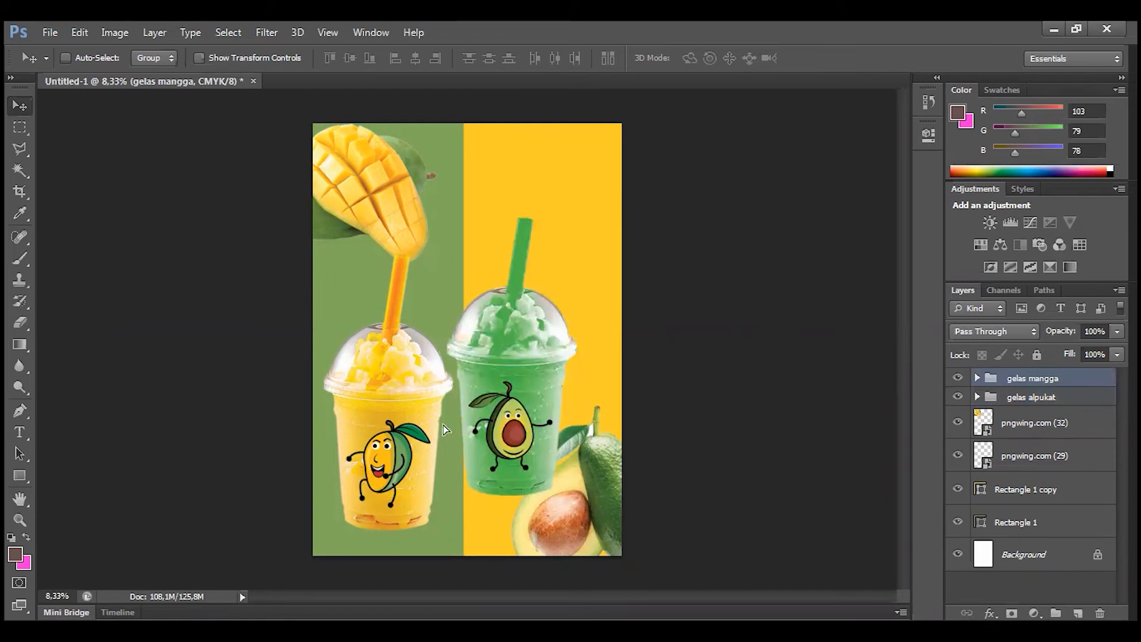
drag(439, 426, 478, 391)
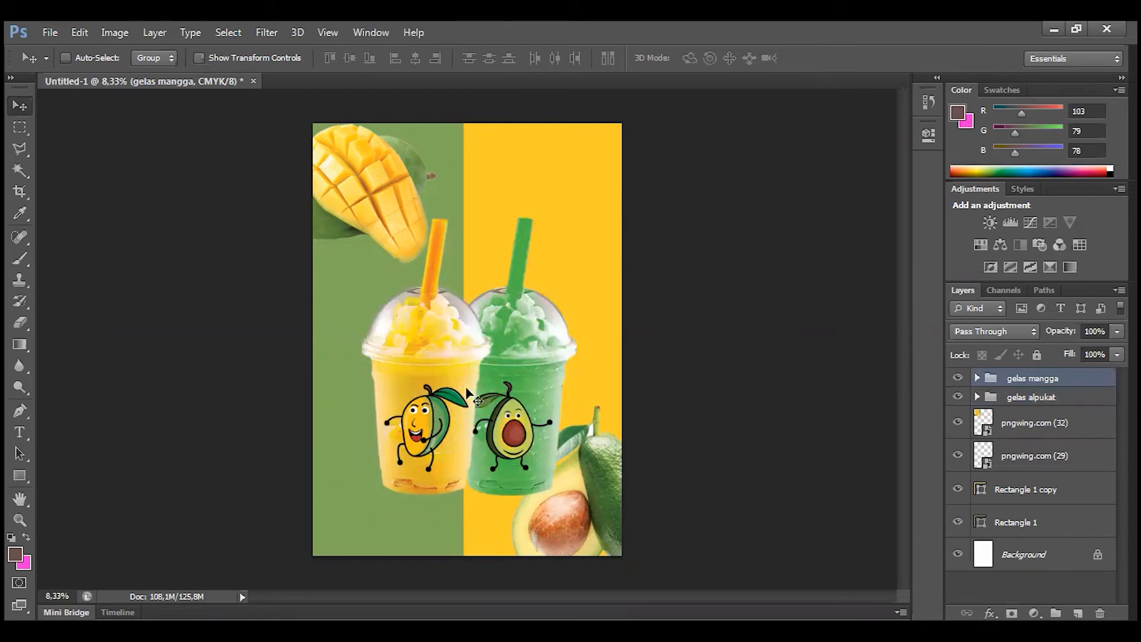
Enlarge the gelas mangga group slightly and proportionally, keeping its lower-right corner fixed
key(ctrl+t)
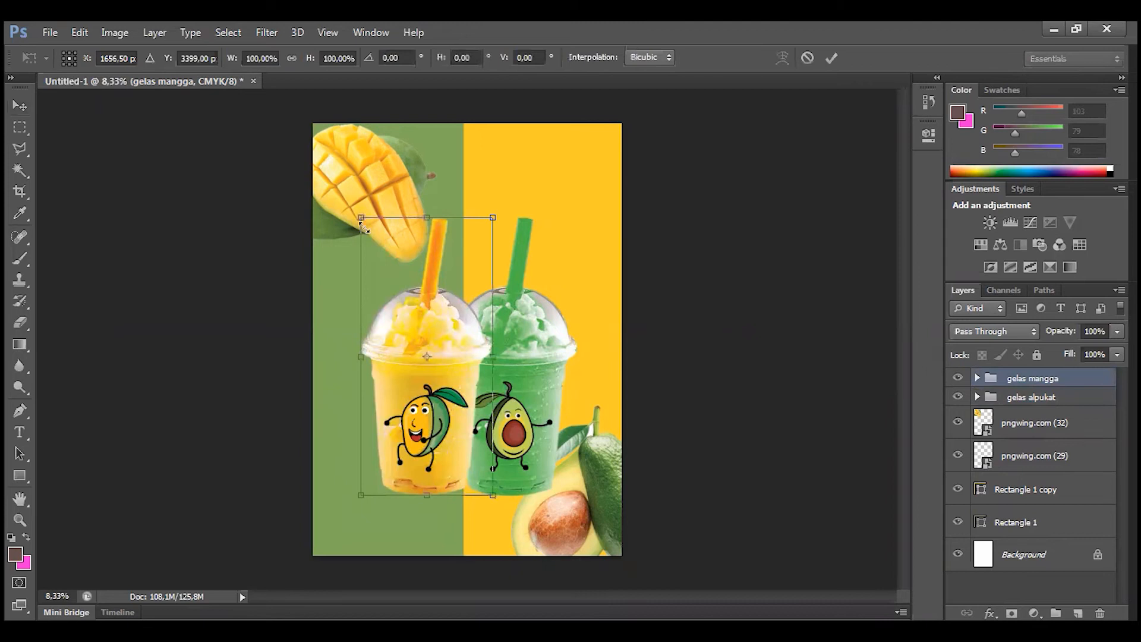
drag(361, 218, 345, 196)
key(Return)
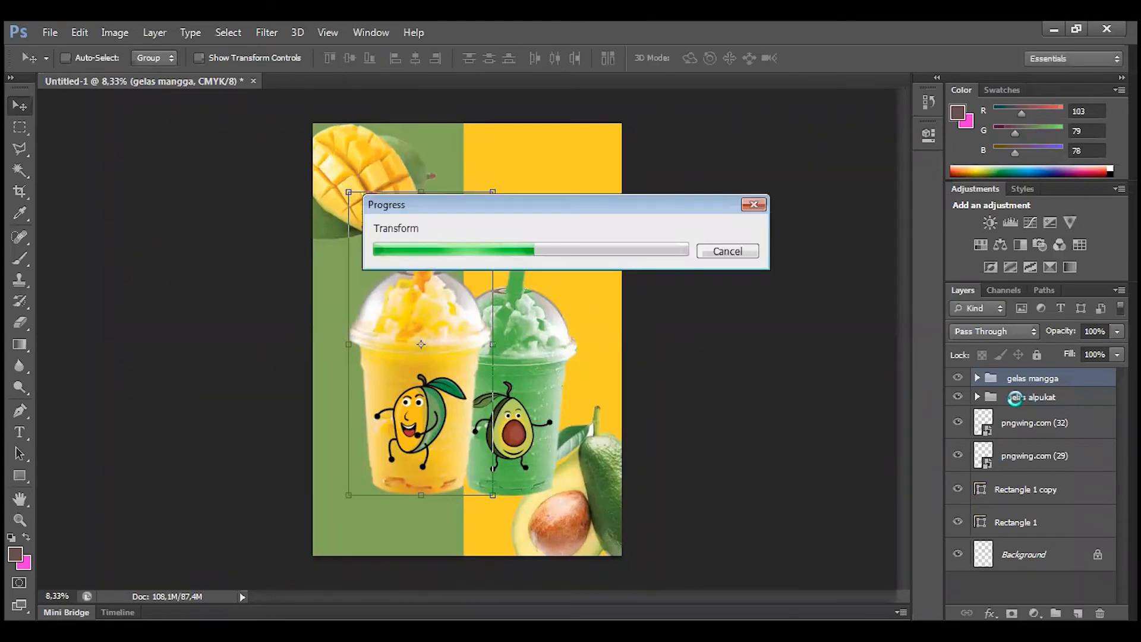
Scale the gelas alpukat group up proportionally to about 105%
key(alt+bracketleft)
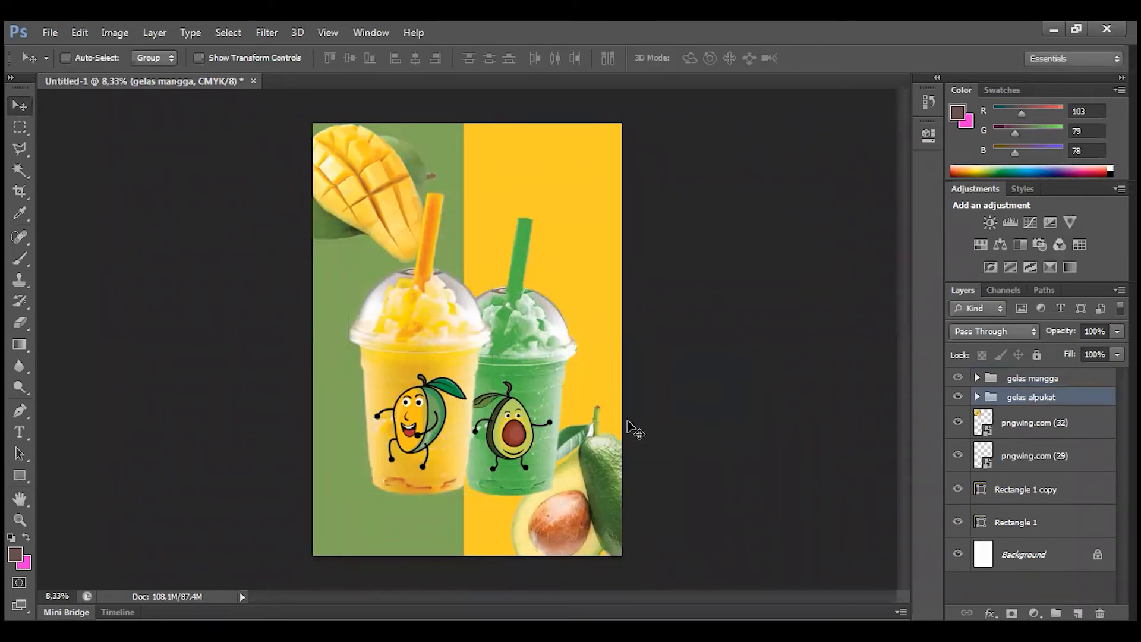
key(ctrl+t)
drag(581, 215, 592, 199)
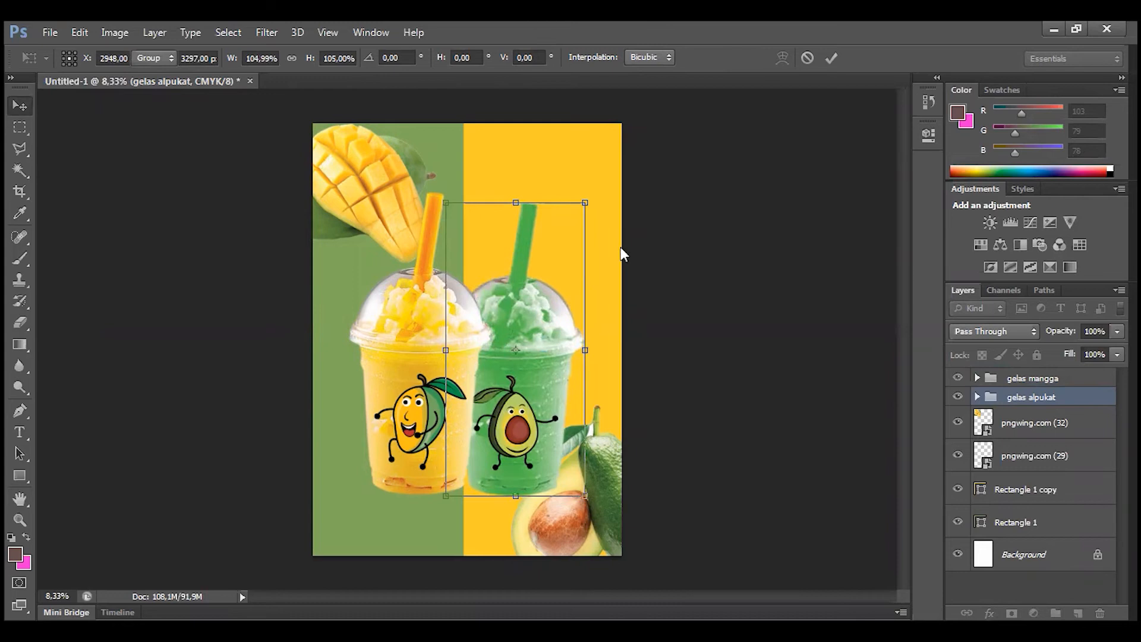
key(Return)
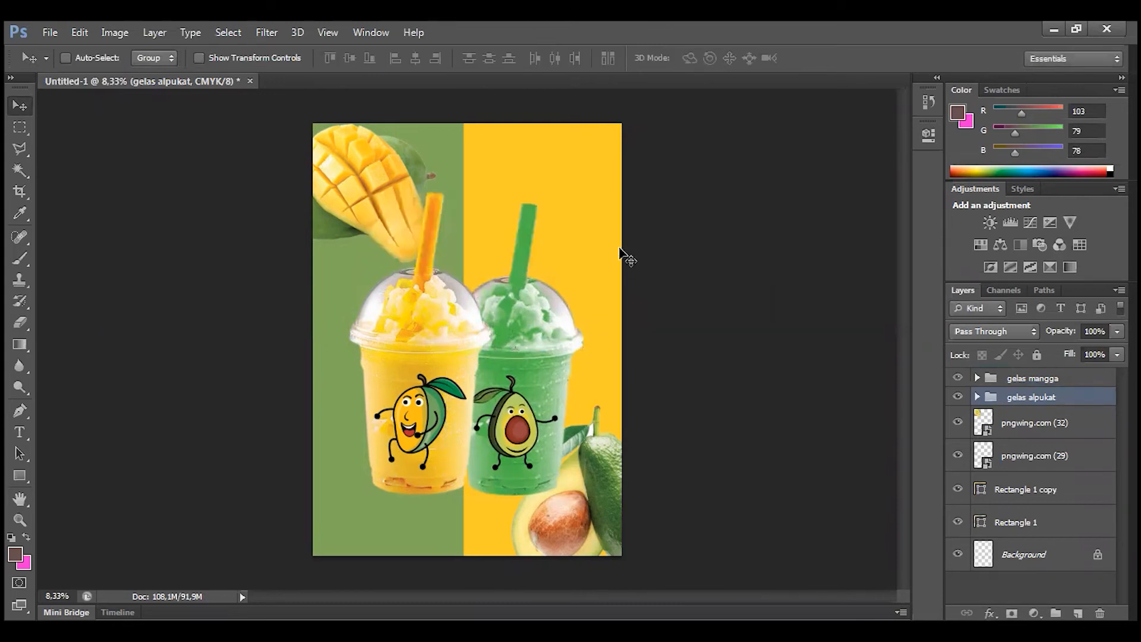
Tilt the avocado cup group slightly clockwise so its straw leans away from the mango cup
key(ctrl+t)
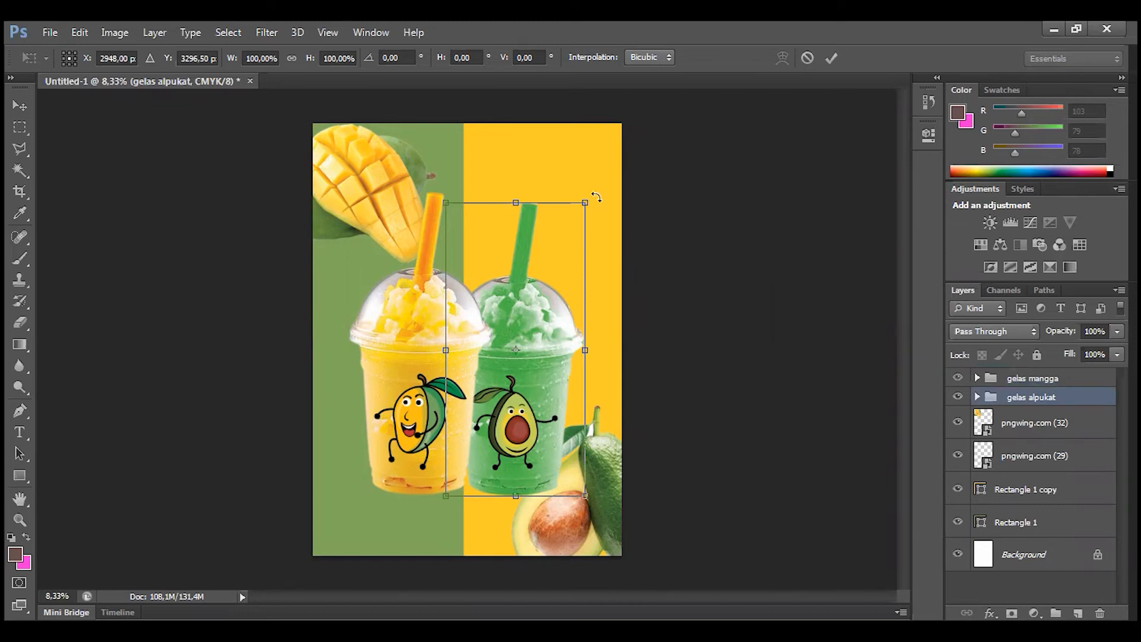
drag(600, 207, 610, 225)
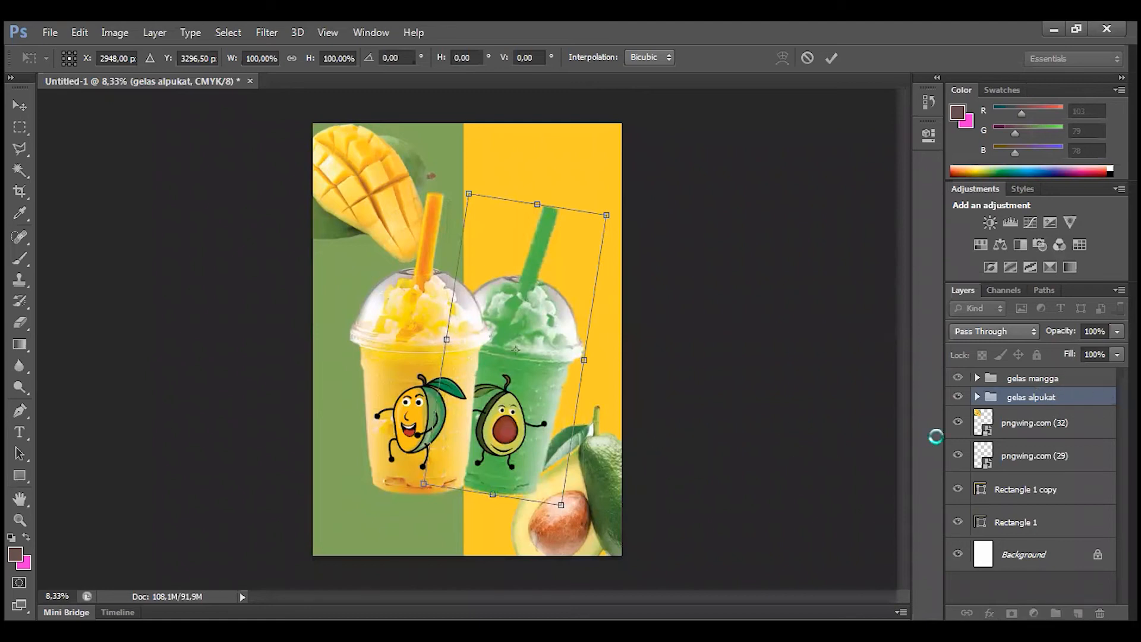
key(Return)
Tilt the mango cup group a few degrees counterclockwise, away from the avocado cup
click(1040, 378)
key(ctrl+t)
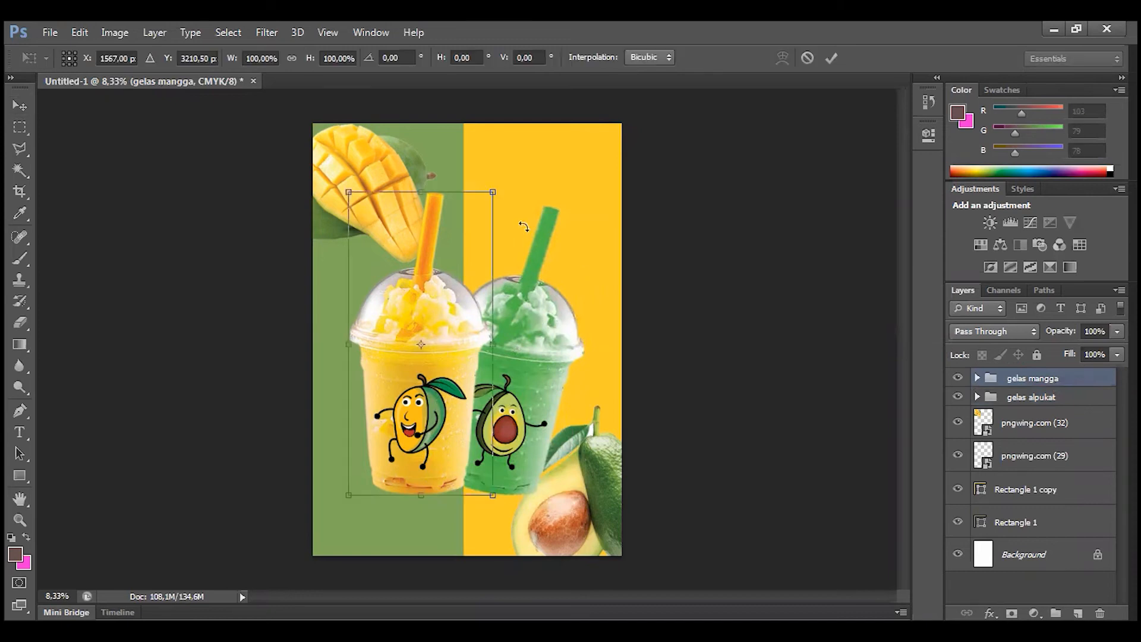
drag(498, 178, 491, 176)
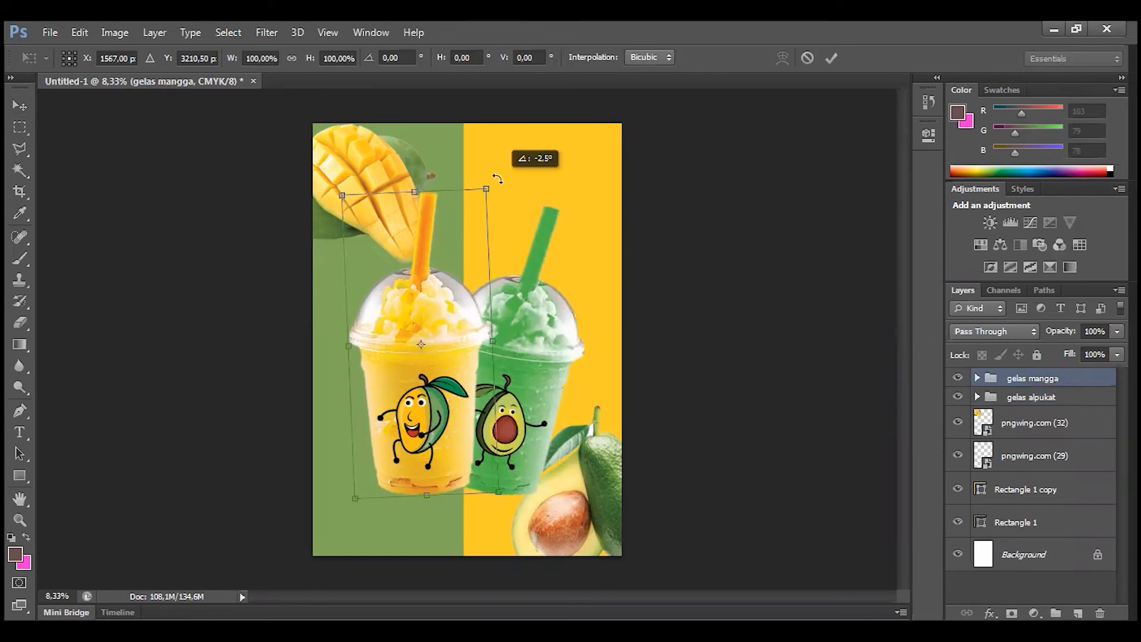
key(Return)
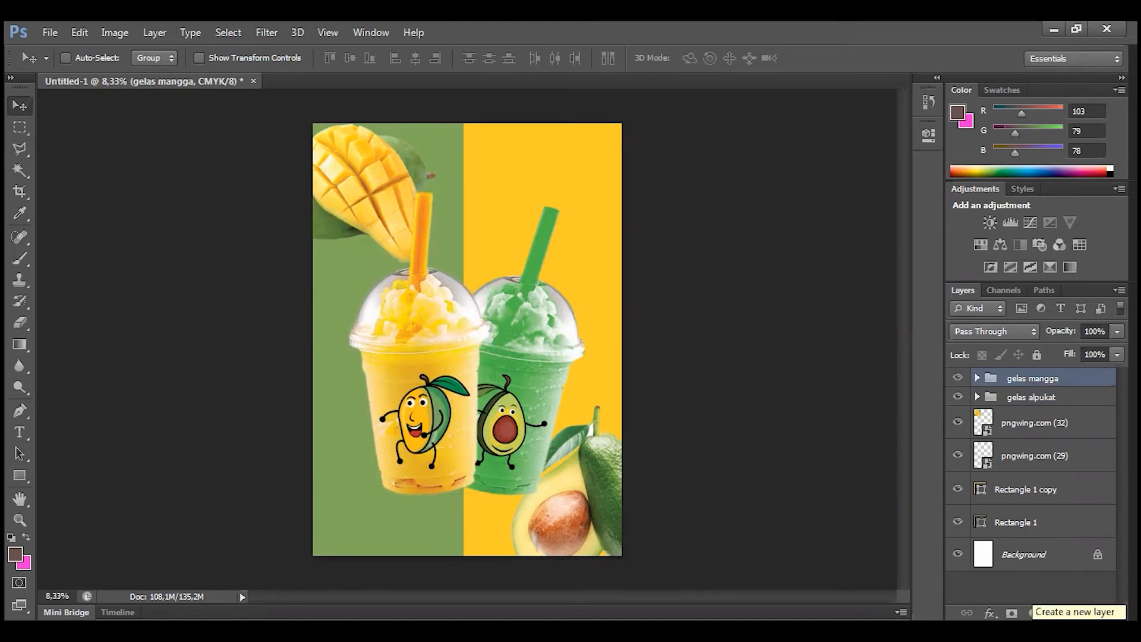
Add a new layer and write the vertical text MANGGA KOCOK in the green half, beside the mango cup
click(1077, 612)
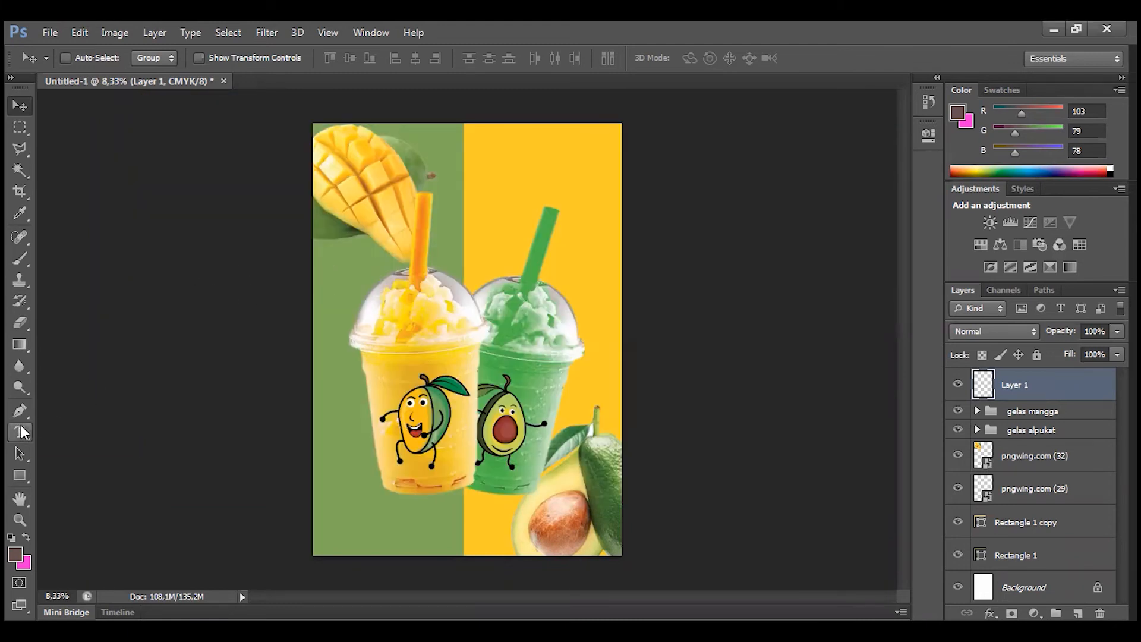
click(22, 433)
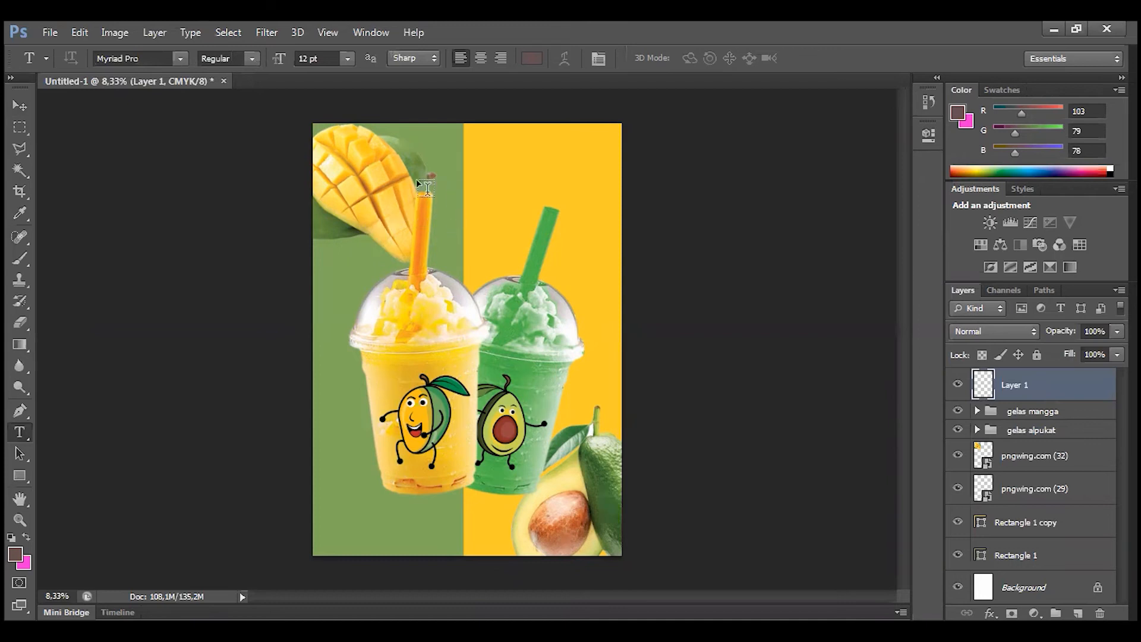
drag(19, 438, 152, 445)
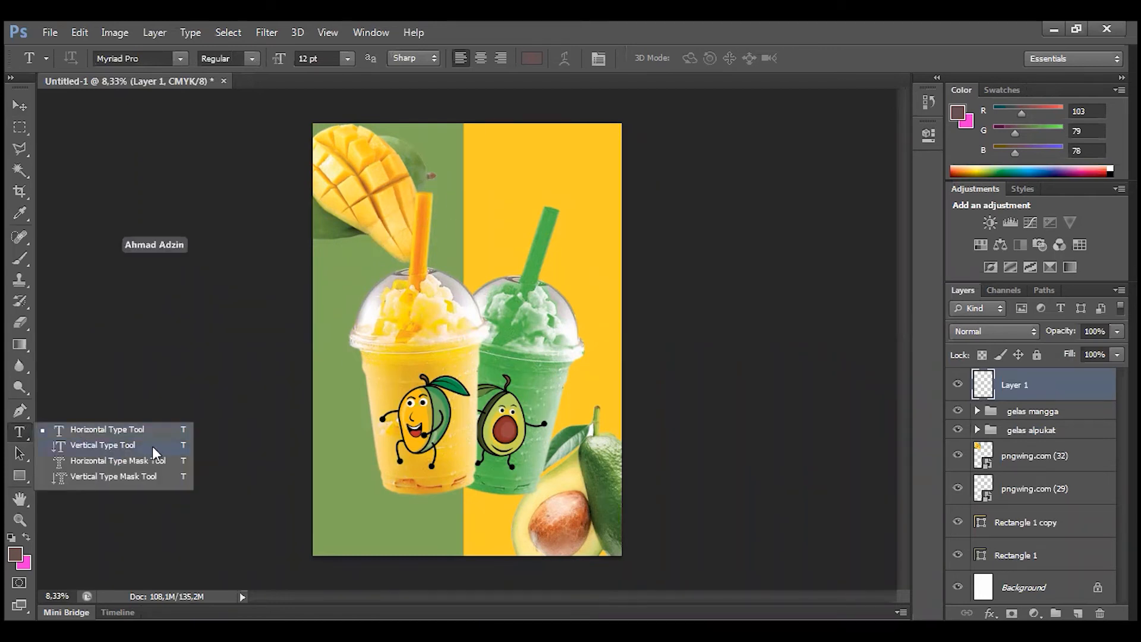
drag(152, 446, 152, 446)
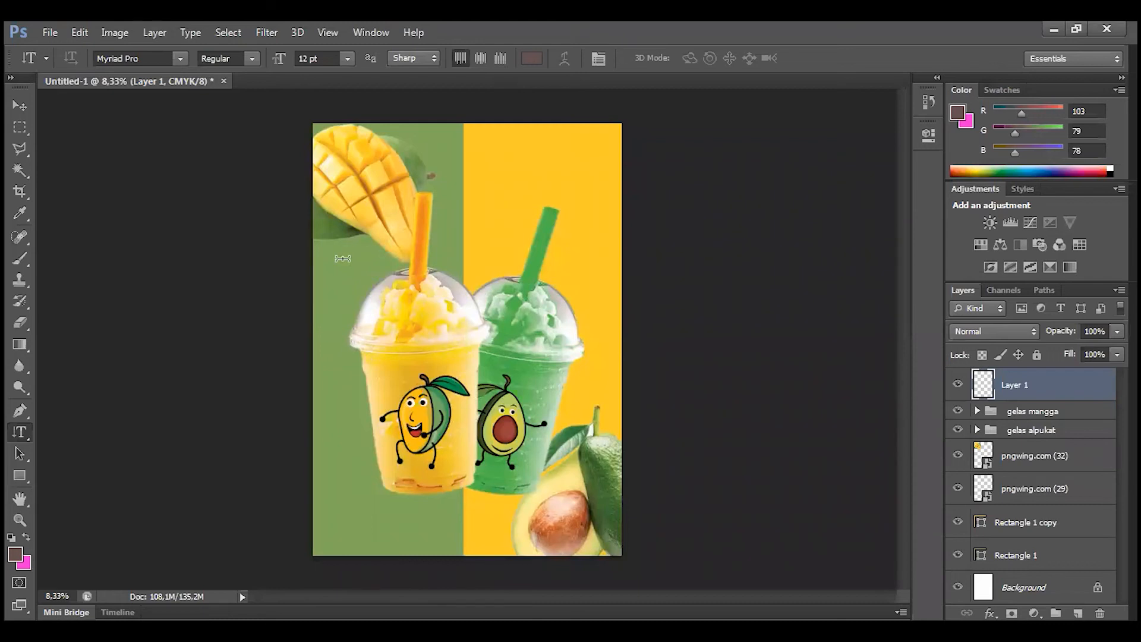
click(406, 321)
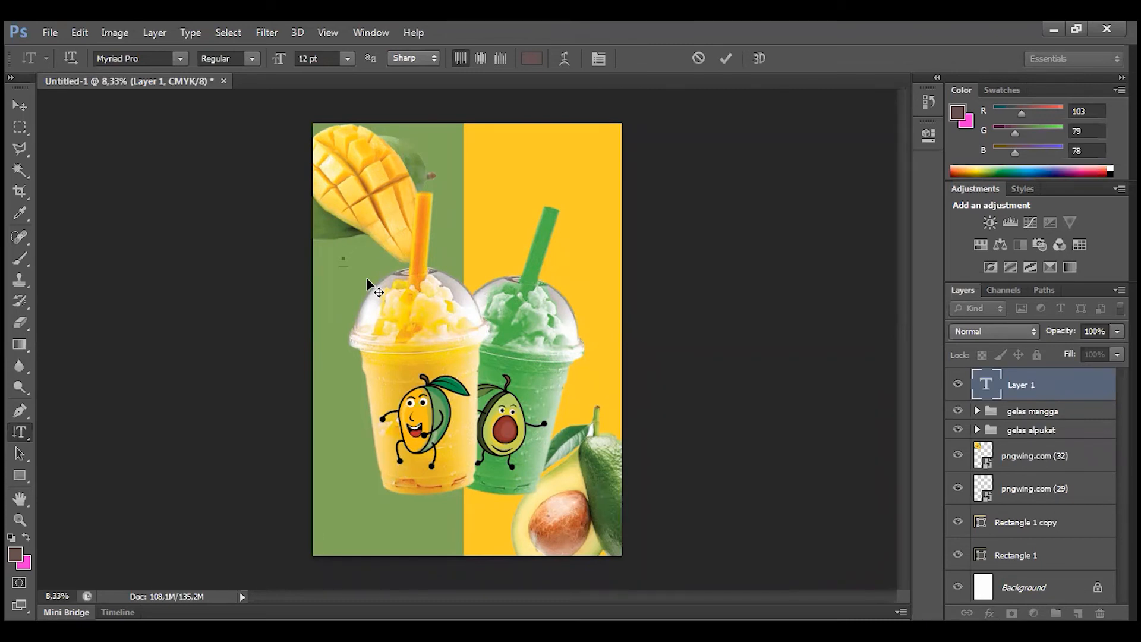
text(MANGGA)
text(NO)
text(COK)
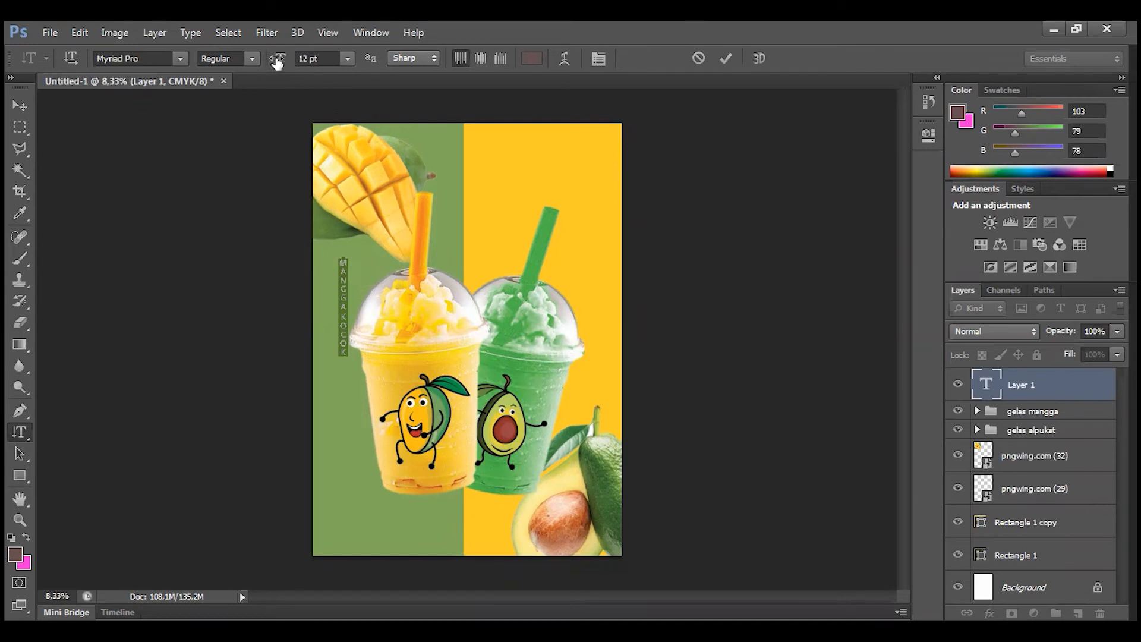
Set the MANGGA KOCOK text size to 36 pt and move the text up so its first letter overlaps the mango fruit
click(347, 58)
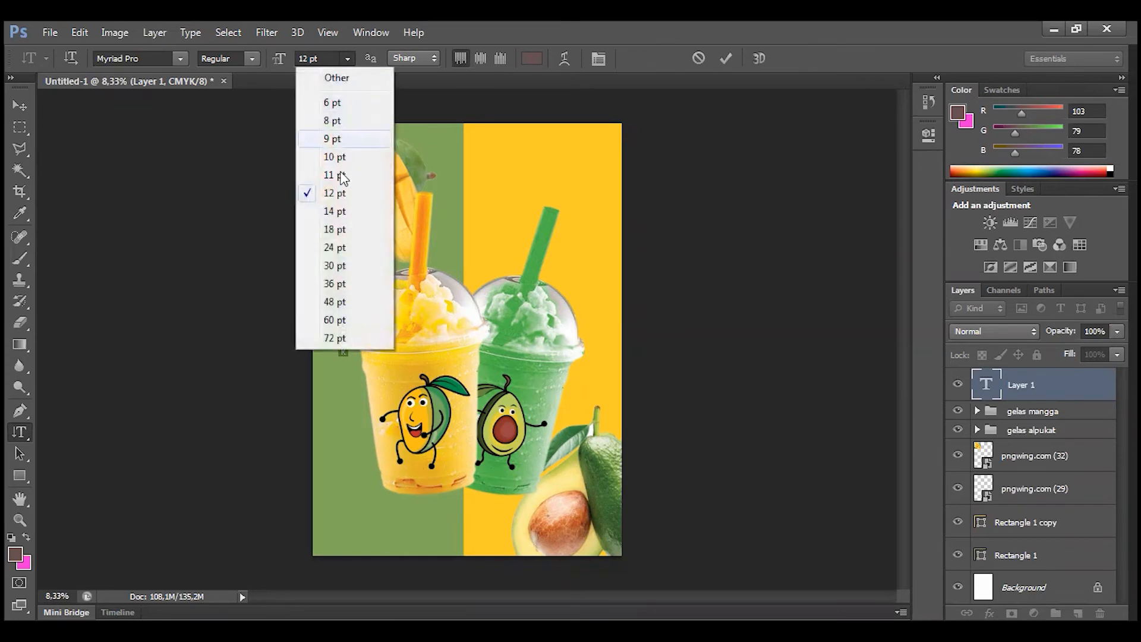
click(333, 285)
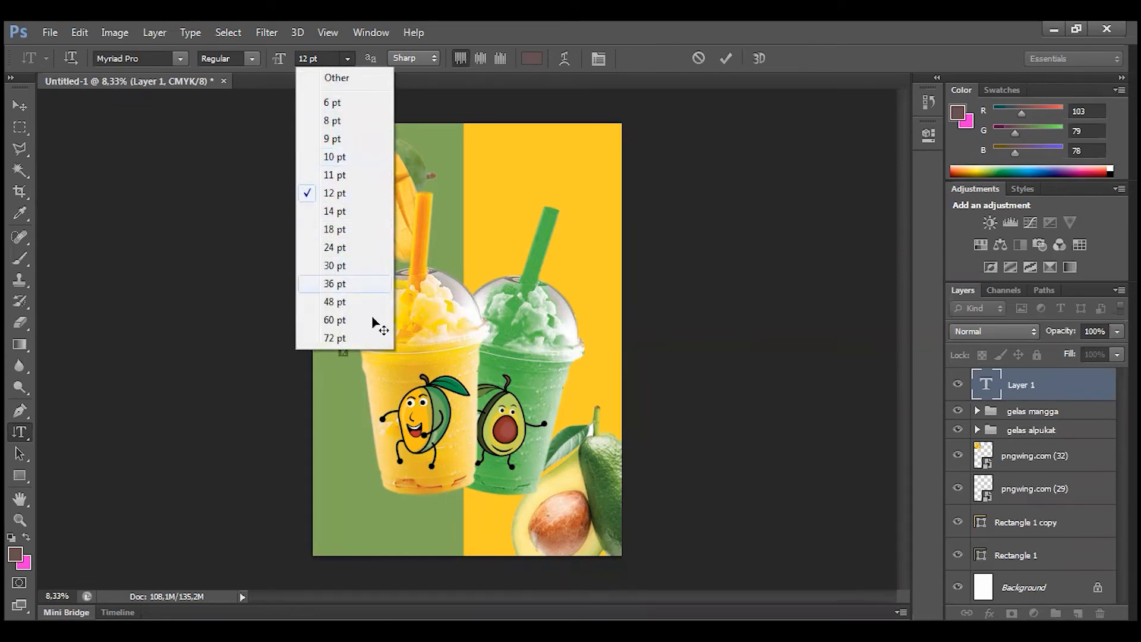
click(734, 58)
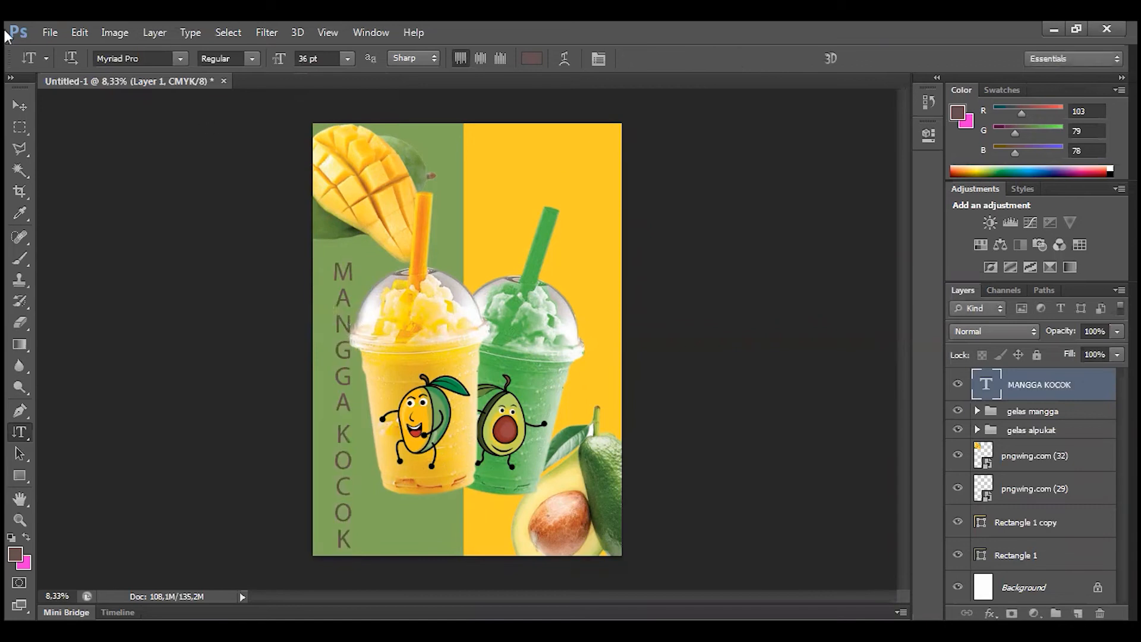
click(18, 105)
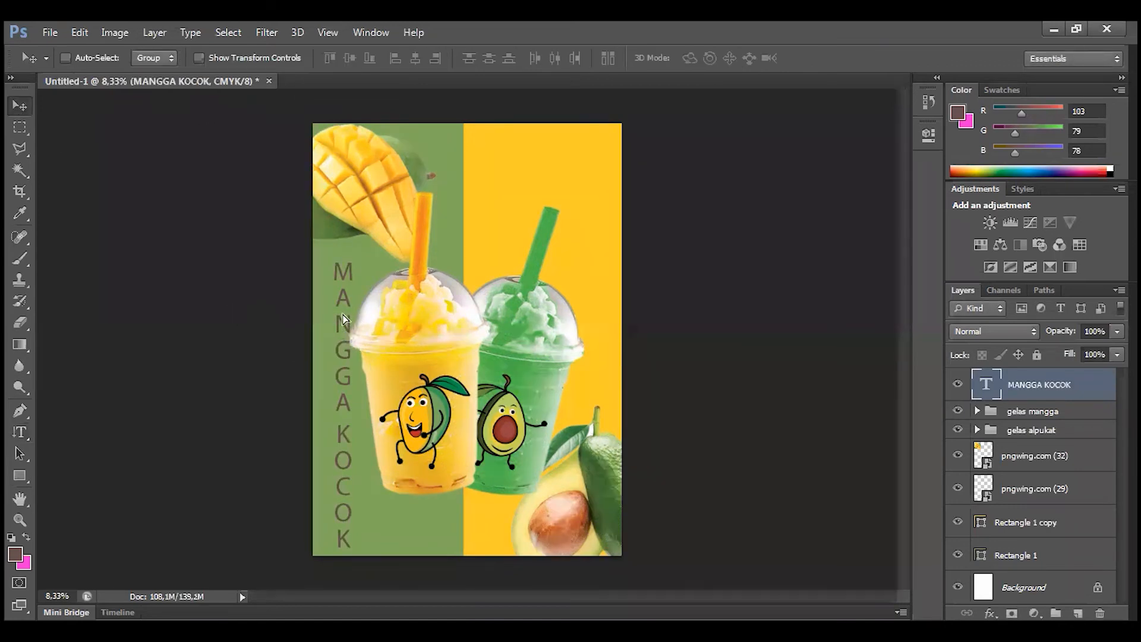
drag(346, 279, 345, 228)
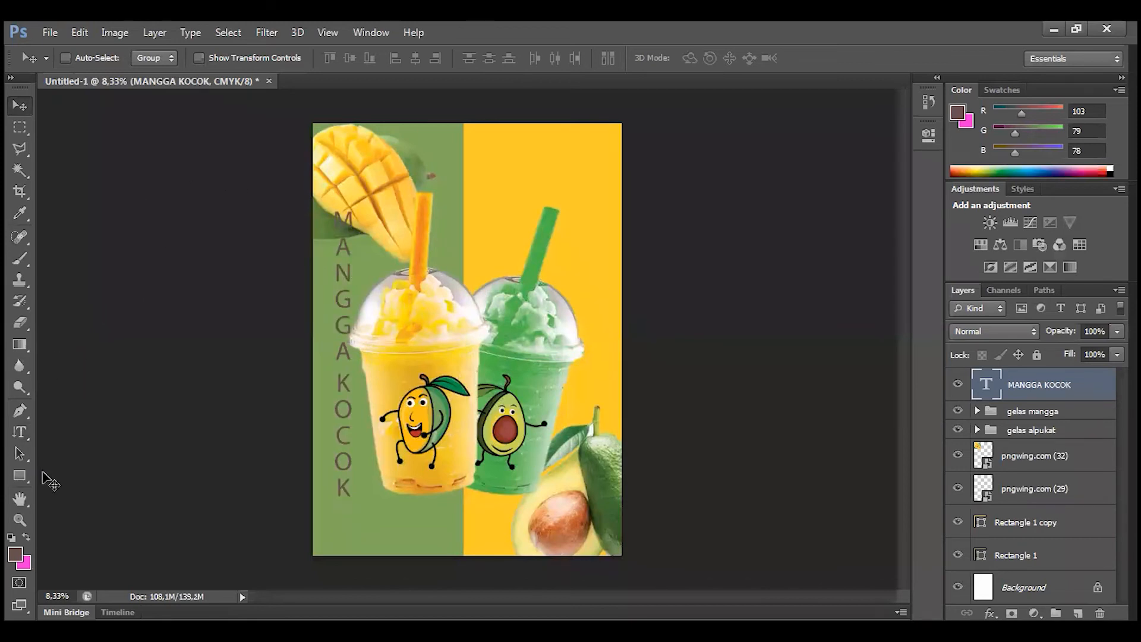
Recolour all of the MANGGA KOCOK text pale yellow, #f9f39f
click(22, 436)
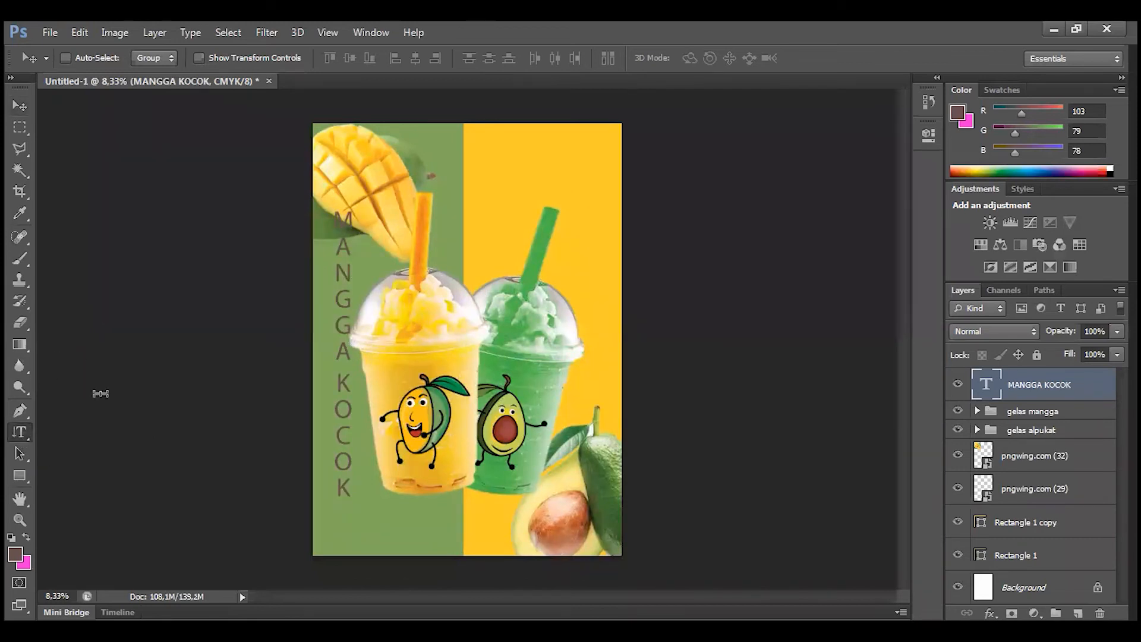
click(348, 281)
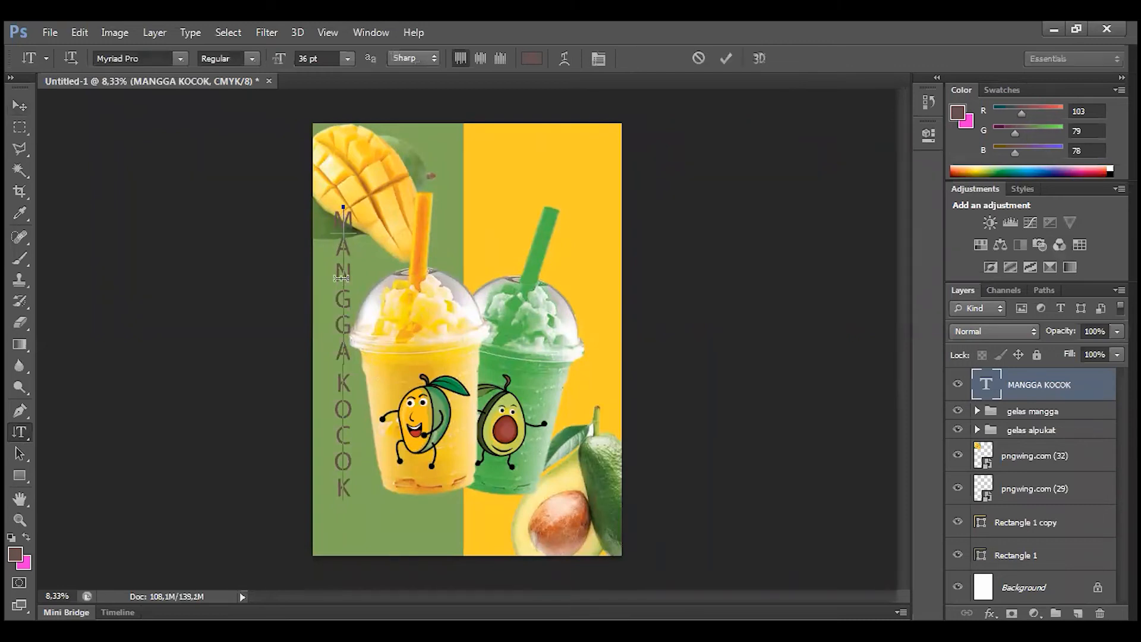
key(ctrl+a)
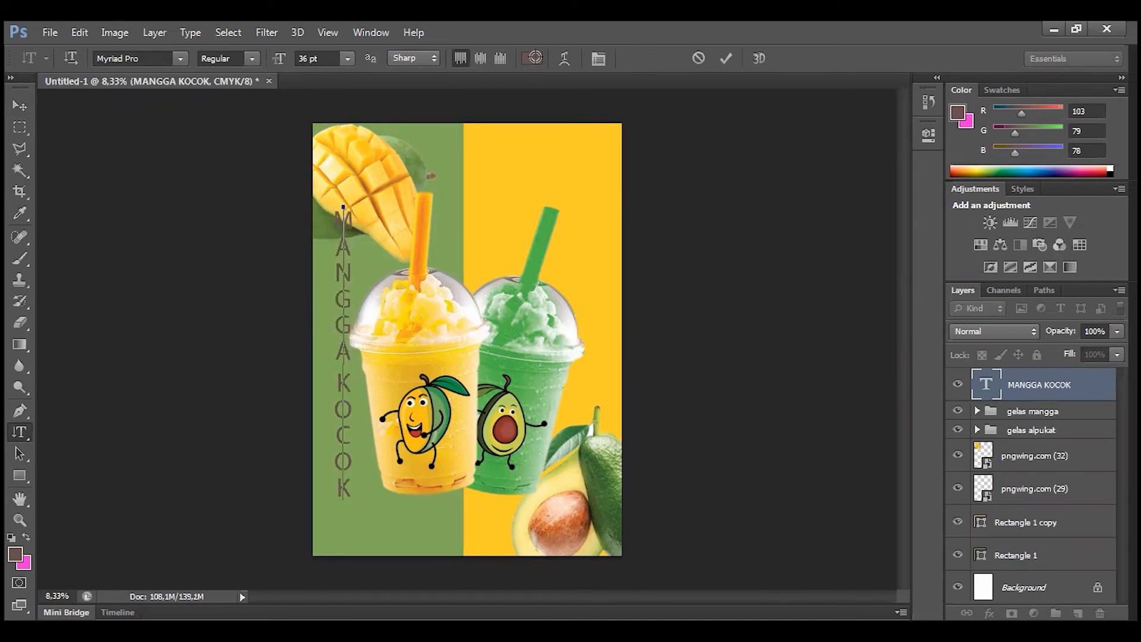
click(533, 58)
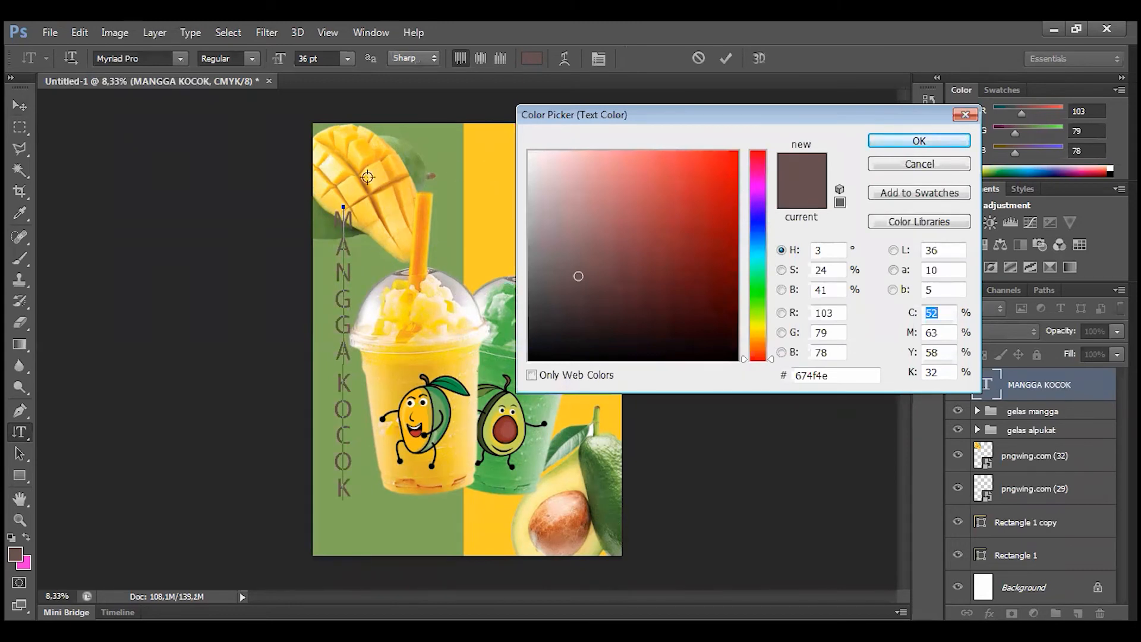
click(329, 167)
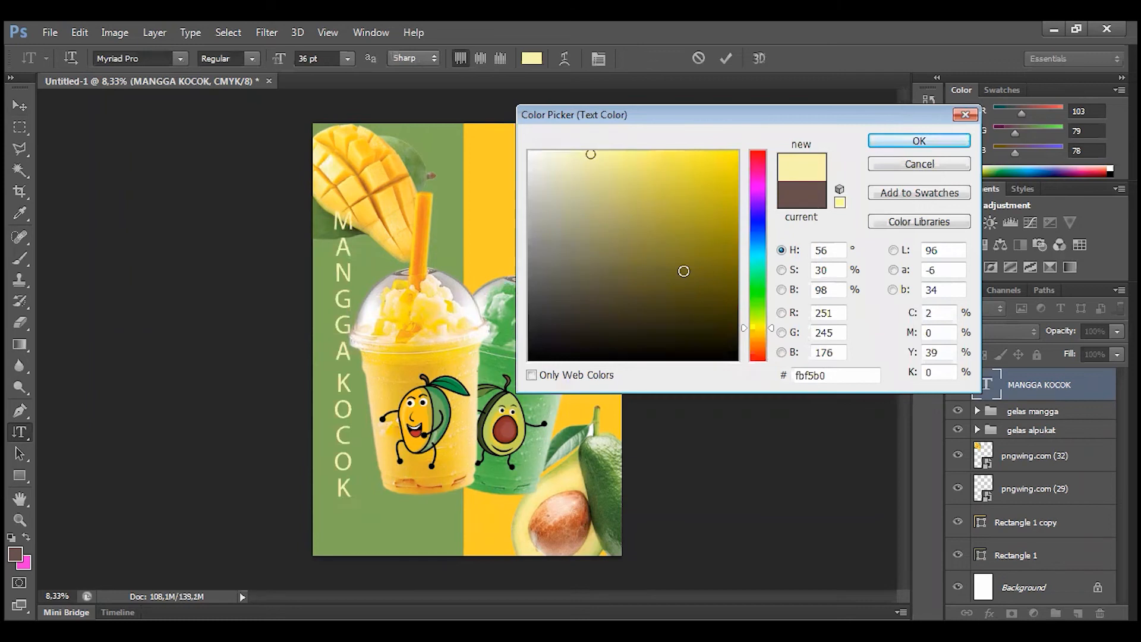
drag(756, 244, 757, 176)
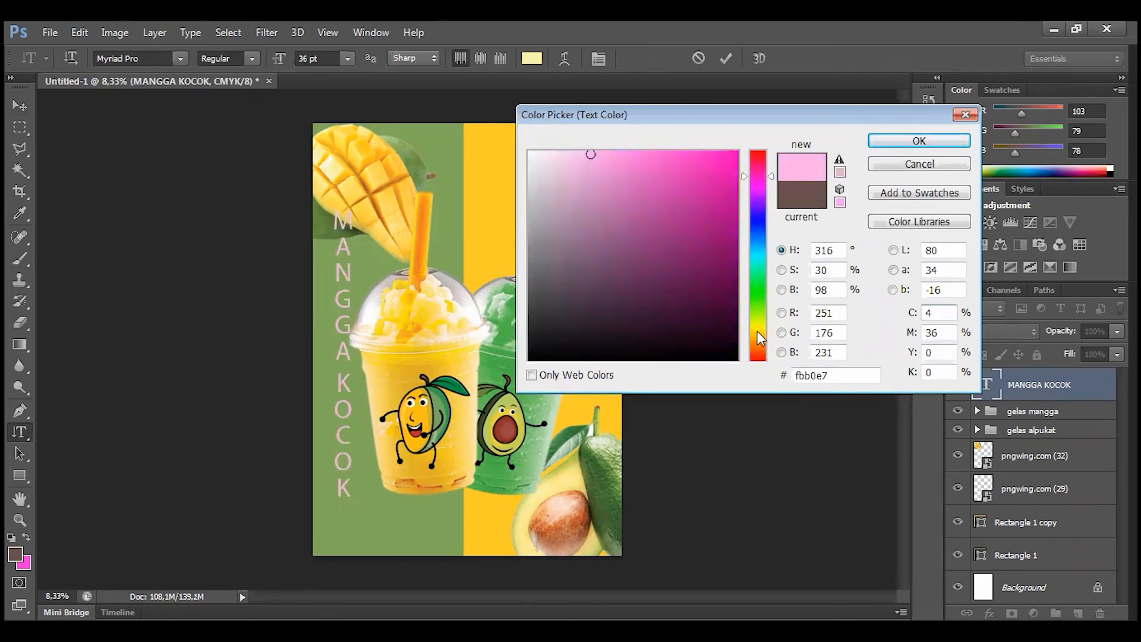
click(757, 331)
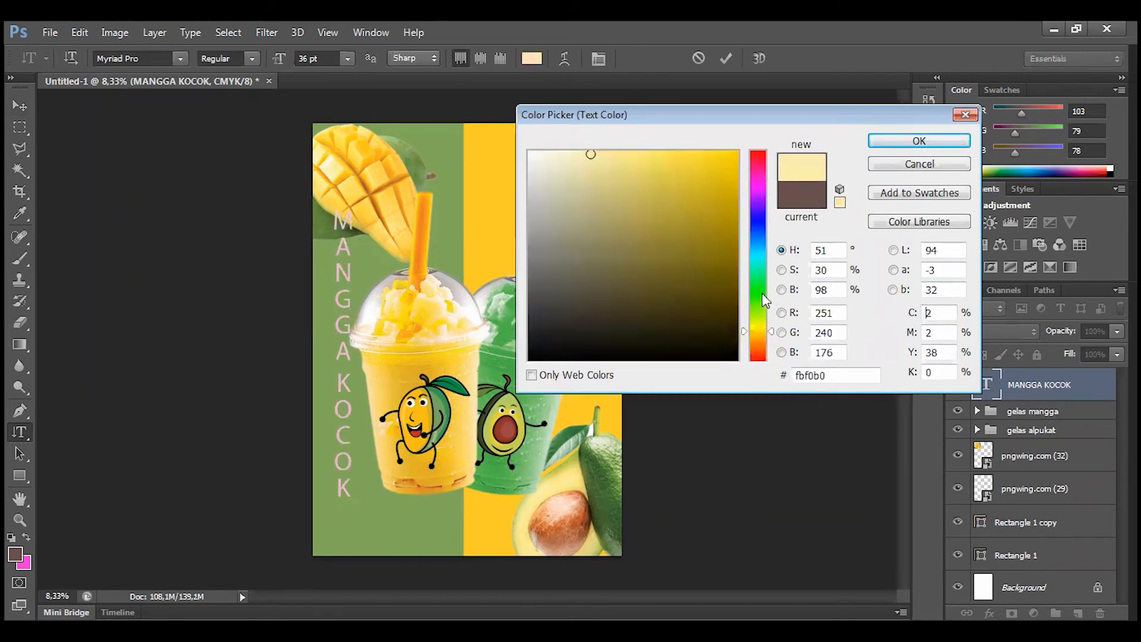
click(756, 328)
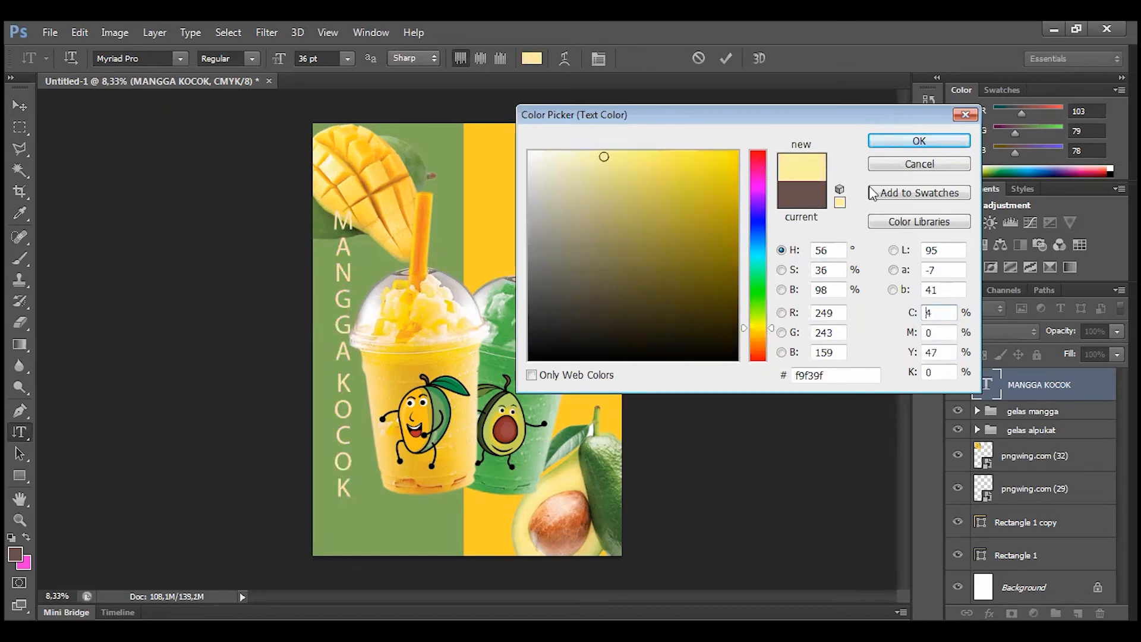
click(897, 143)
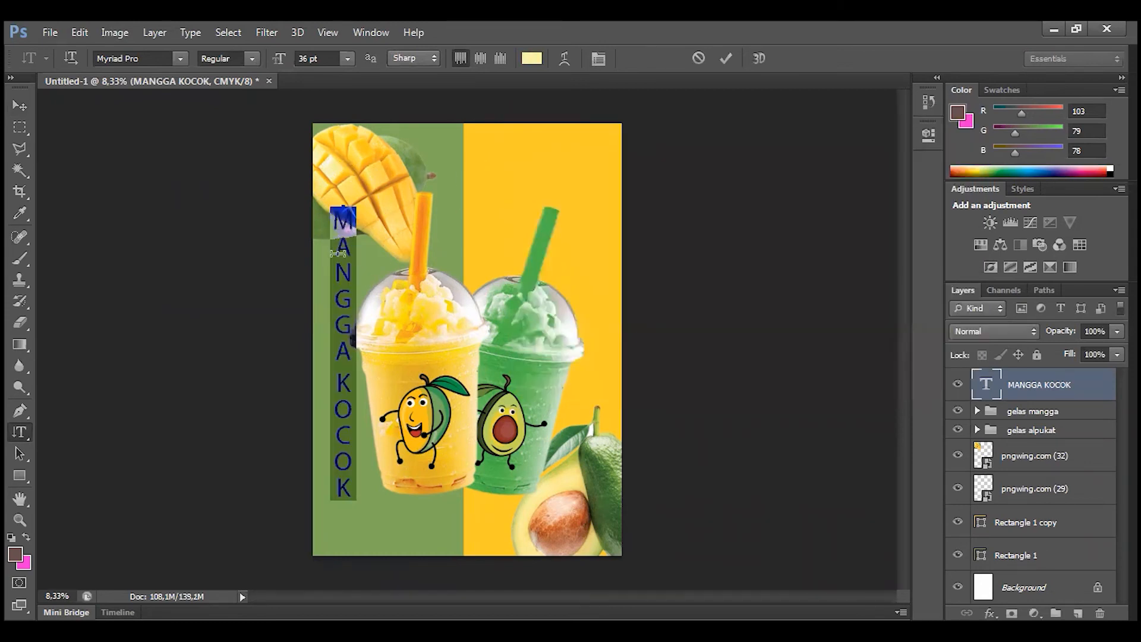
Change the font of the whole MANGGA KOCOK text to Gecko Lunch
click(337, 256)
drag(343, 209, 344, 496)
click(176, 60)
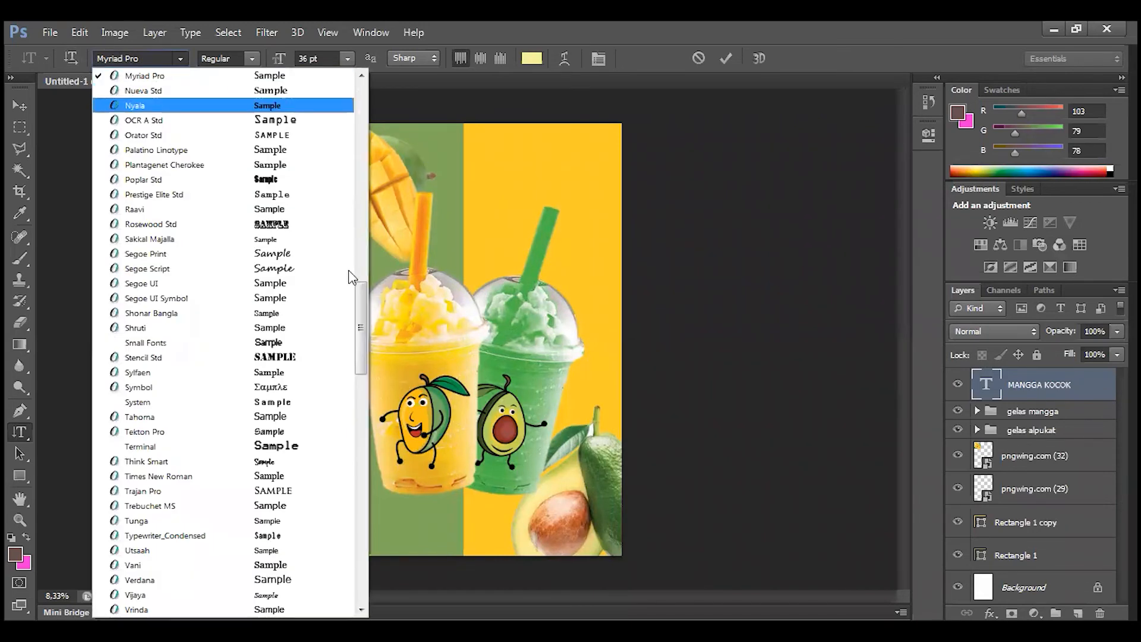
drag(362, 302, 385, 83)
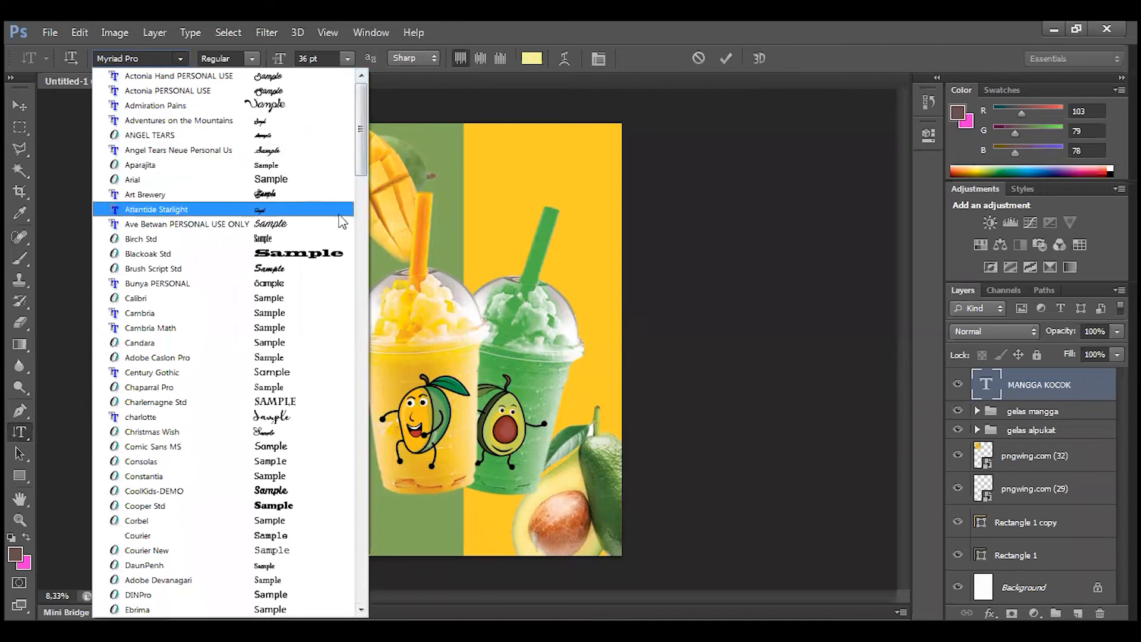
drag(361, 151, 362, 218)
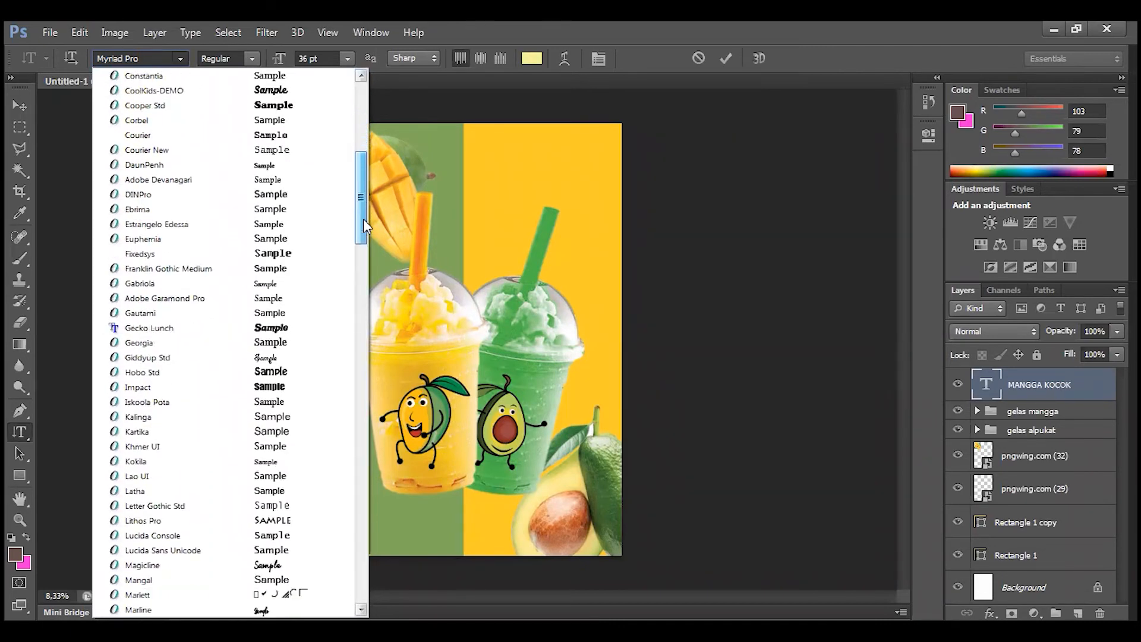
click(288, 327)
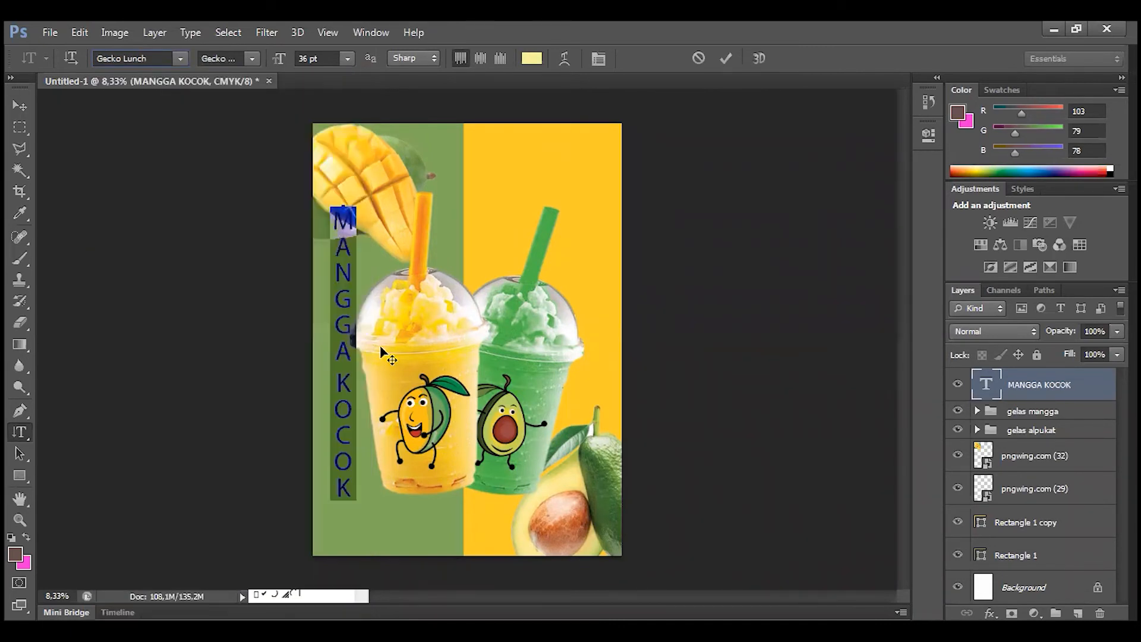
click(726, 59)
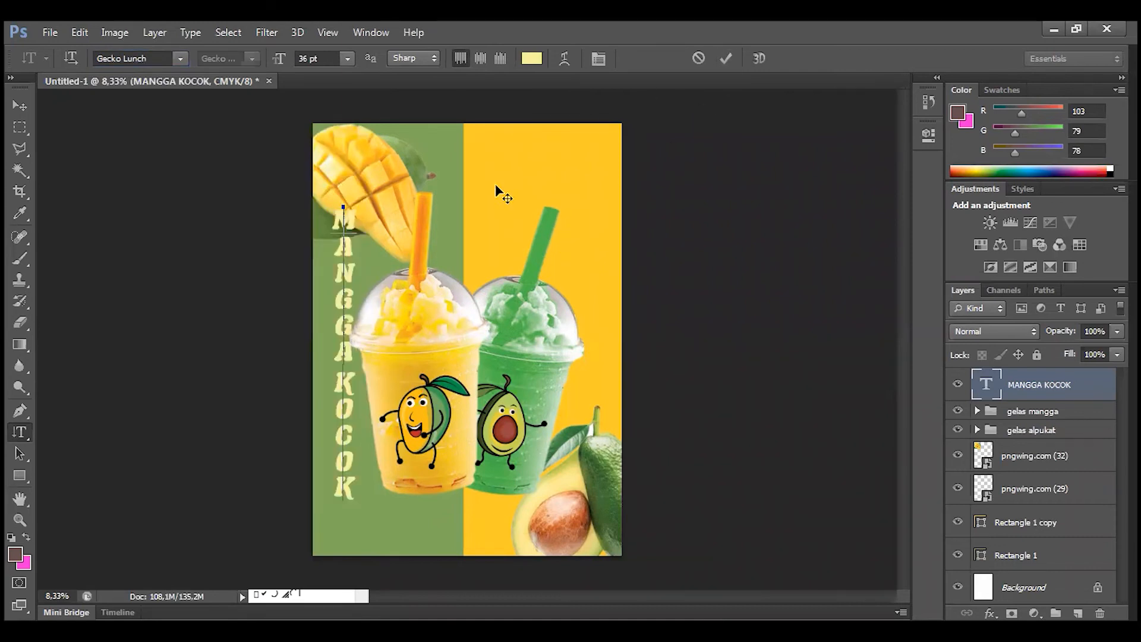
click(725, 57)
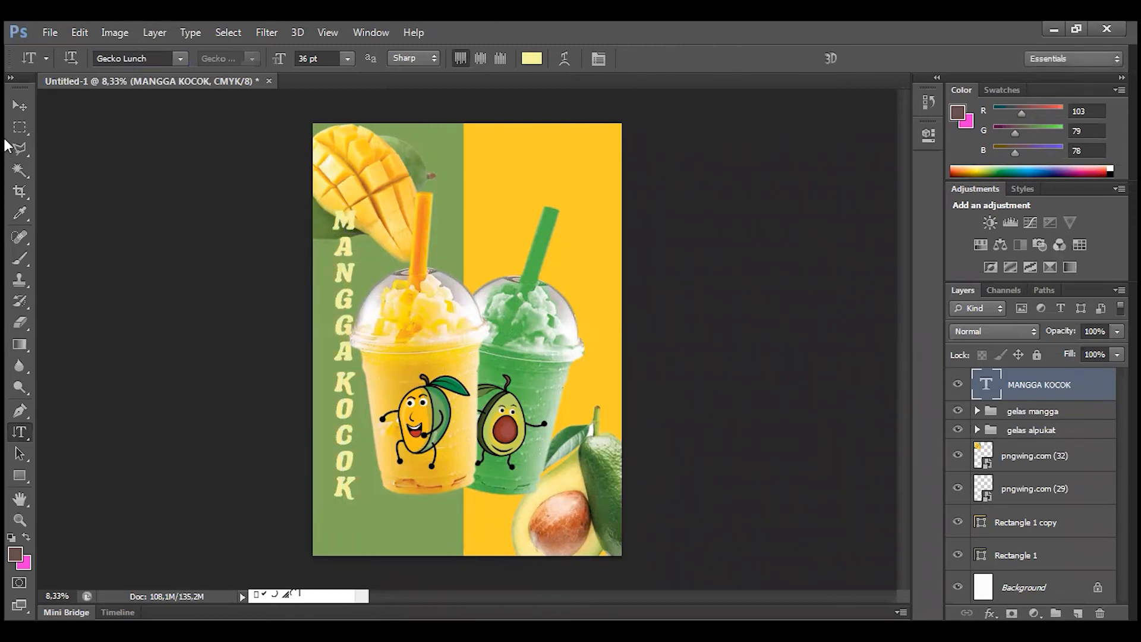
Move the MANGGA KOCOK text down clear of the mango fruit and centre it between the poster's edge and the mango cup
click(20, 107)
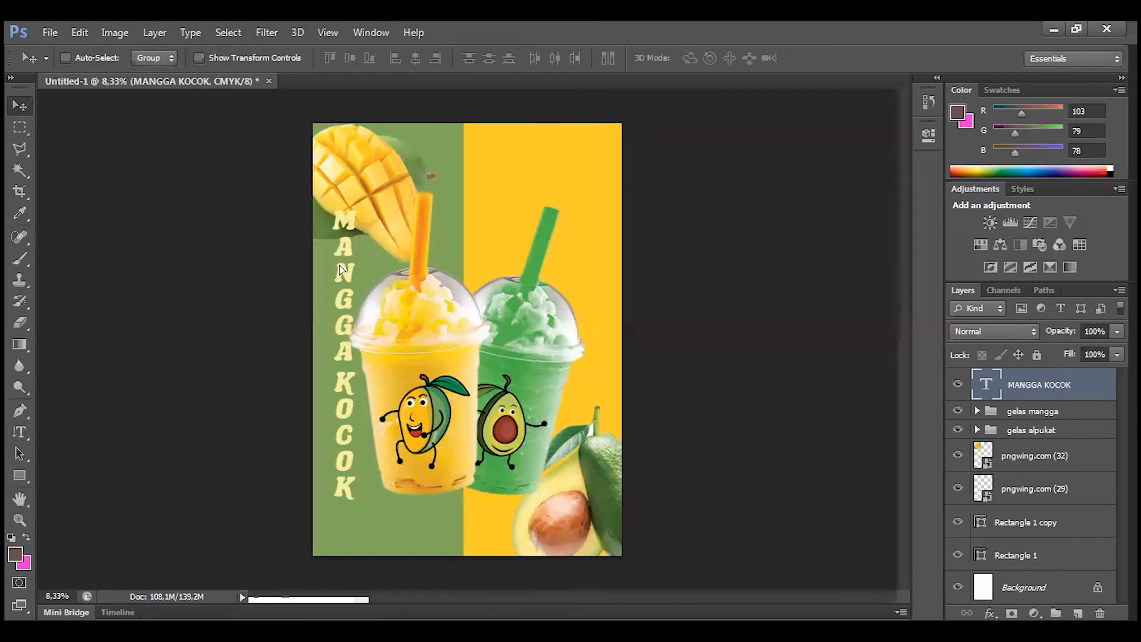
drag(340, 270, 331, 310)
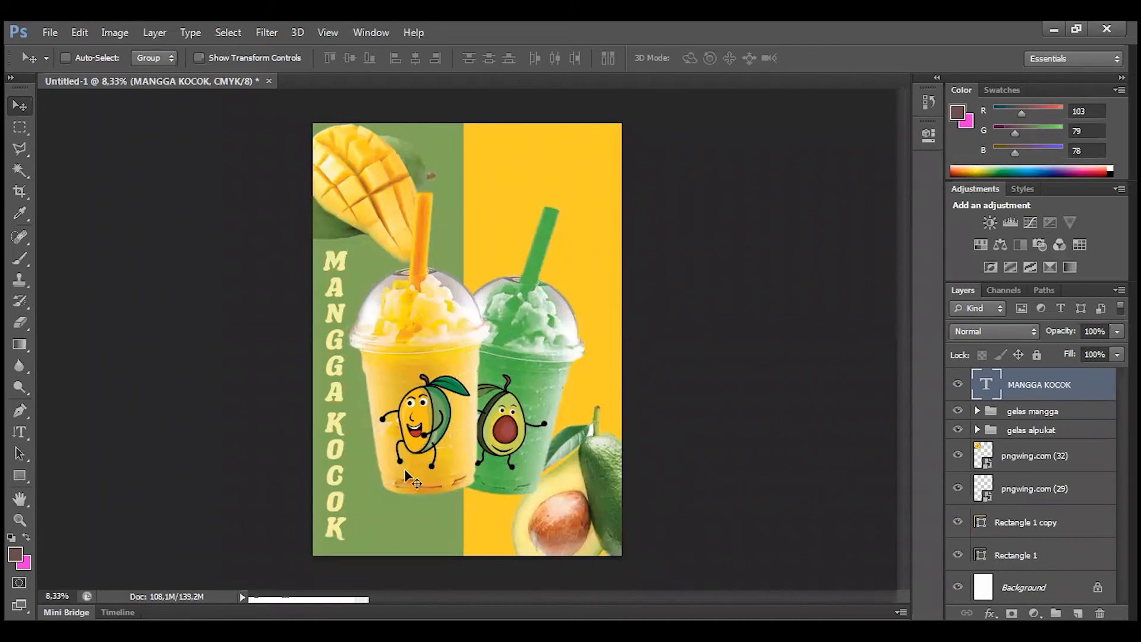
key(shift+Right)
key(shift+Right)
key(shift+Right)
key(shift+Right)
key(shift+Right)
key(shift+Right)
key(shift+Right)
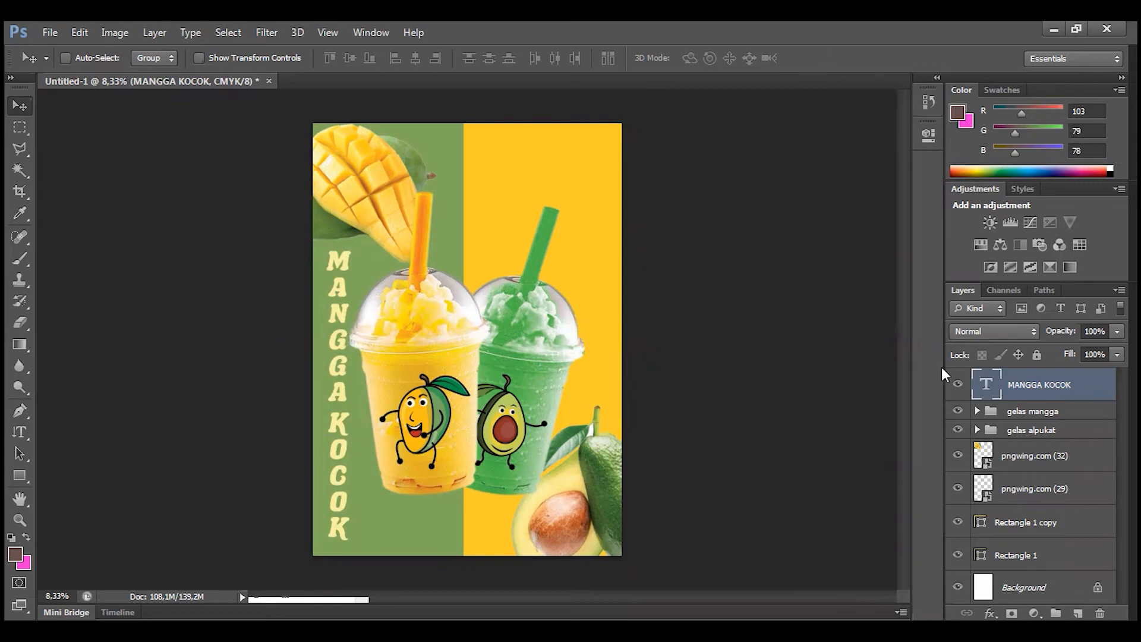
Duplicate the MANGGA KOCOK text layer under the name ALPUKAT KOCOK
right_click(1049, 385)
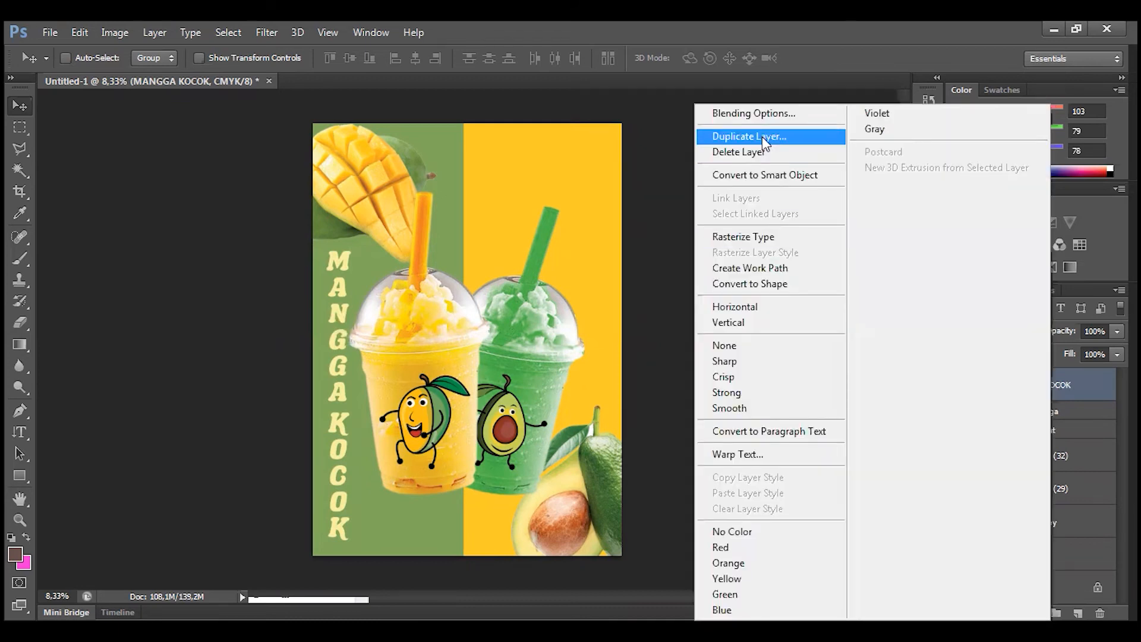
key(Return)
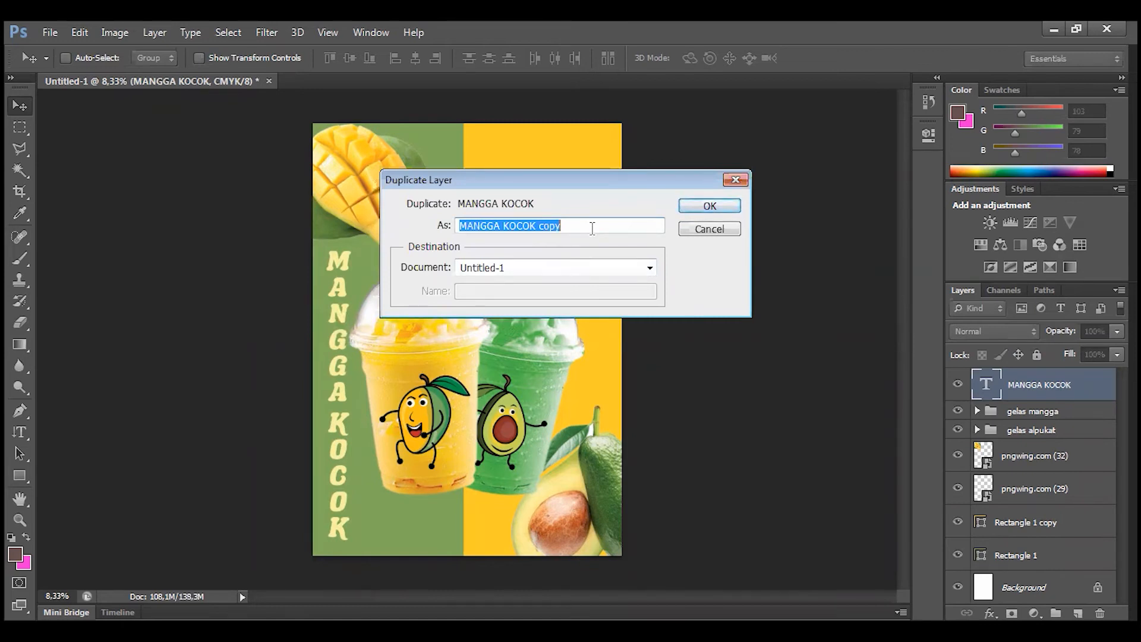
text(A)
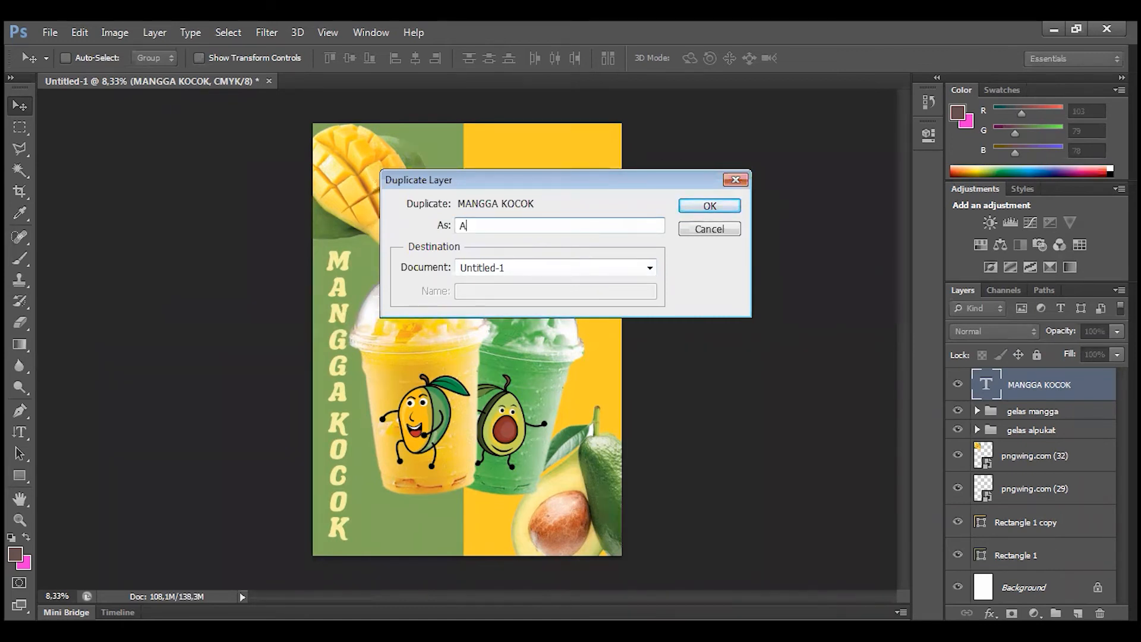
text(LPUKAT KOCOK)
click(713, 205)
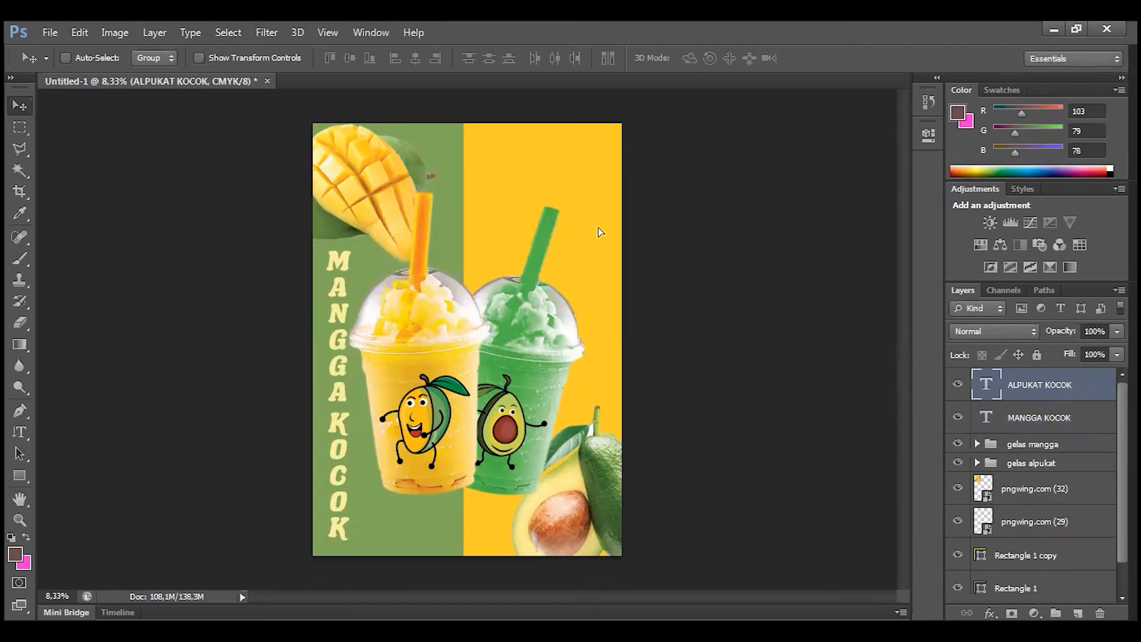
Move the duplicated text to the outer side of the yellow half and replace its wording with ALPUKAT KOCOK
drag(593, 223, 591, 224)
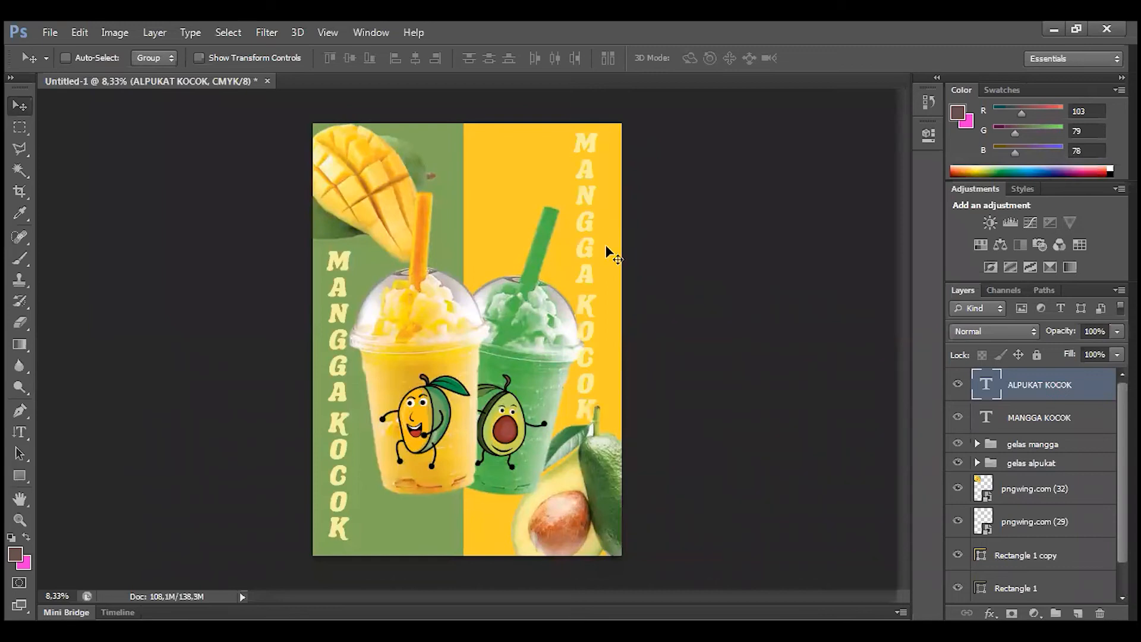
click(20, 432)
click(589, 160)
drag(585, 131, 581, 419)
key(BackSpace)
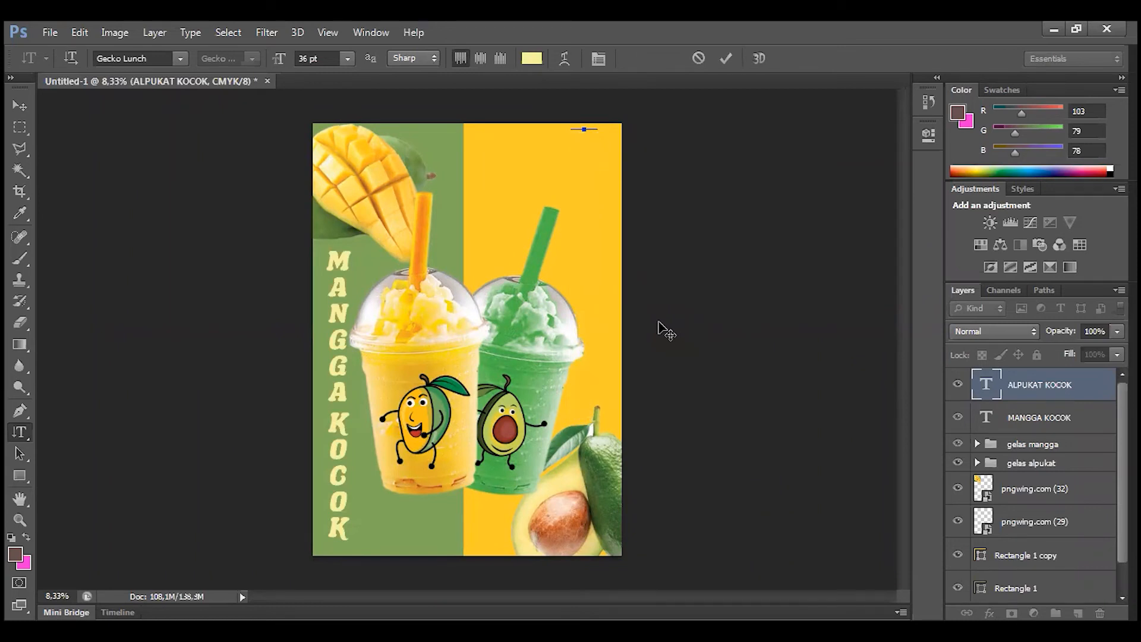
text(ALPUKAT KOCOK)
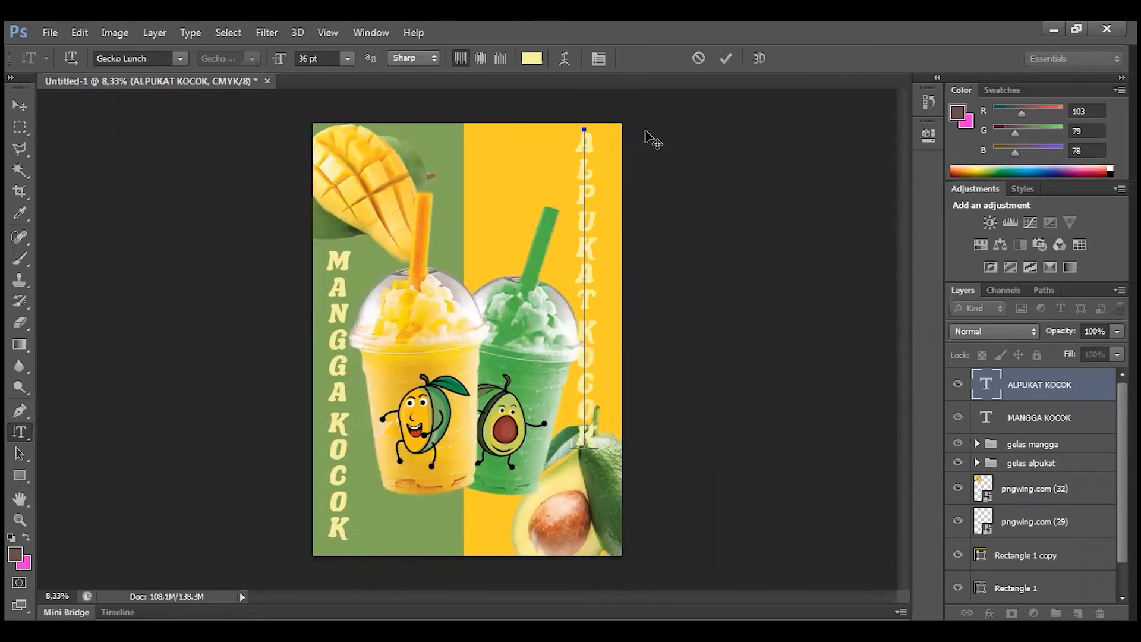
Recolour the ALPUKAT KOCOK text dark green #437336, sampled from the avocado image, and shift the text slightly down
key(ctrl+a)
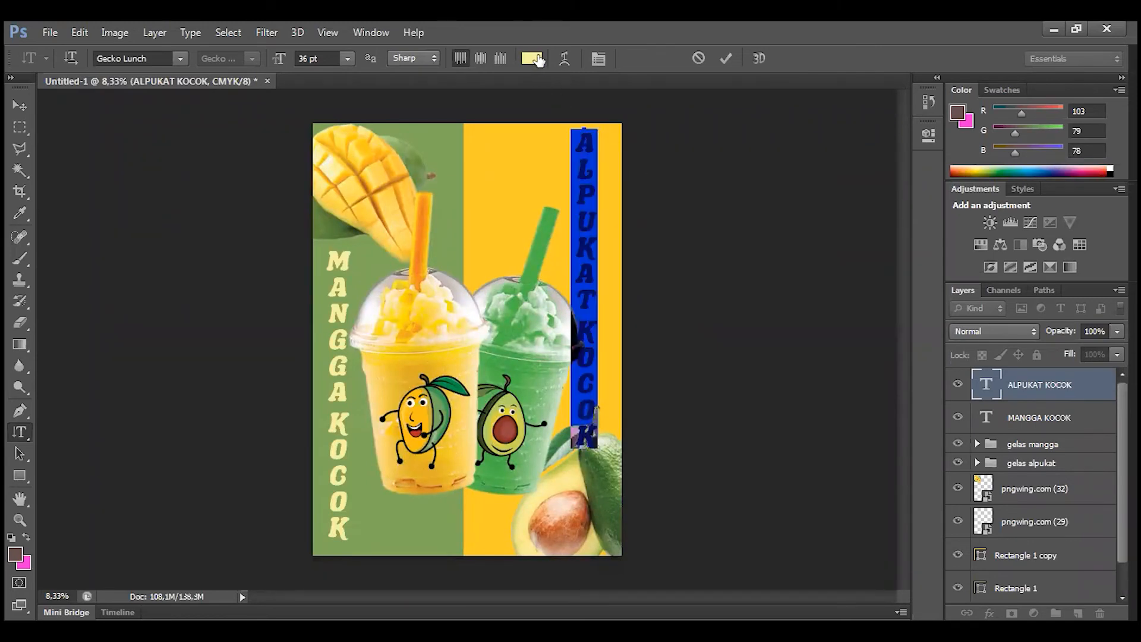
click(534, 59)
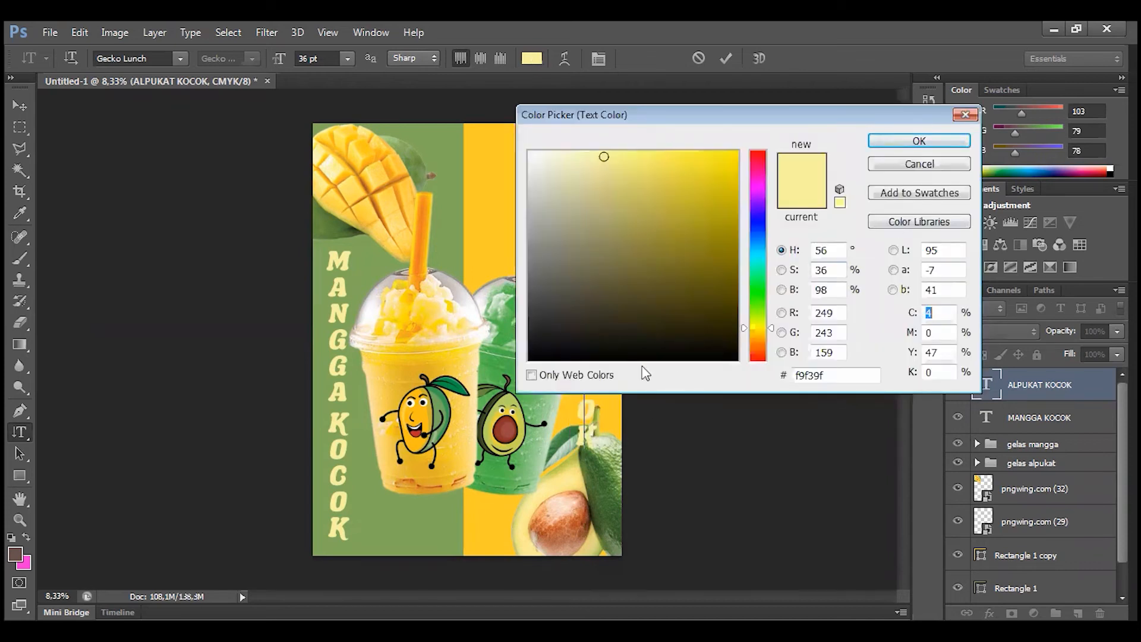
click(596, 460)
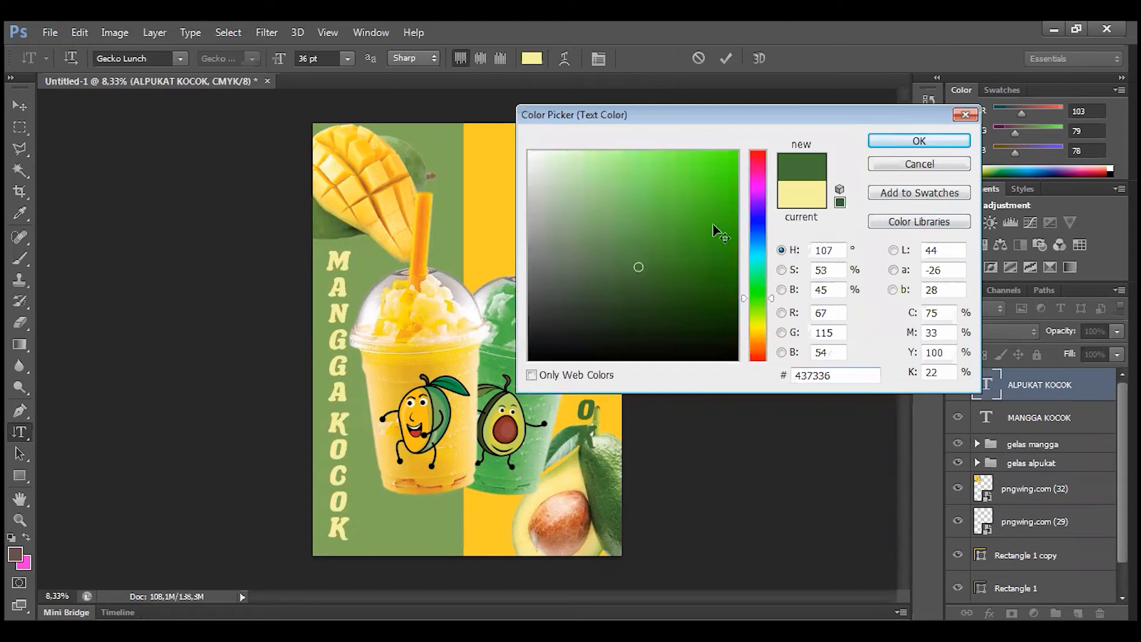
click(727, 62)
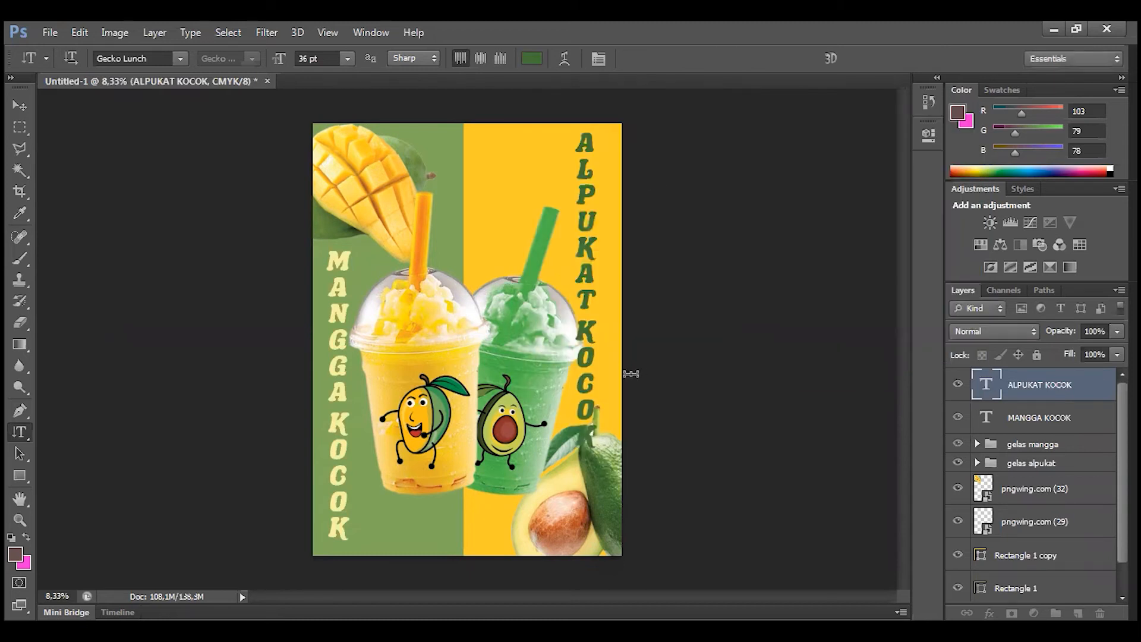
click(20, 105)
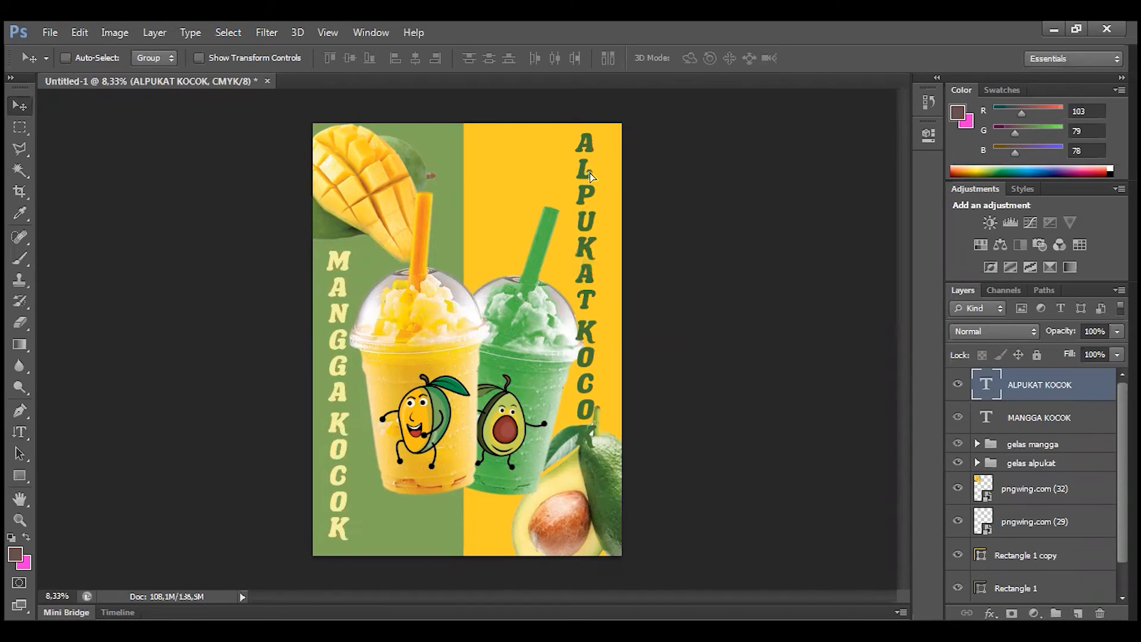
drag(591, 170, 591, 172)
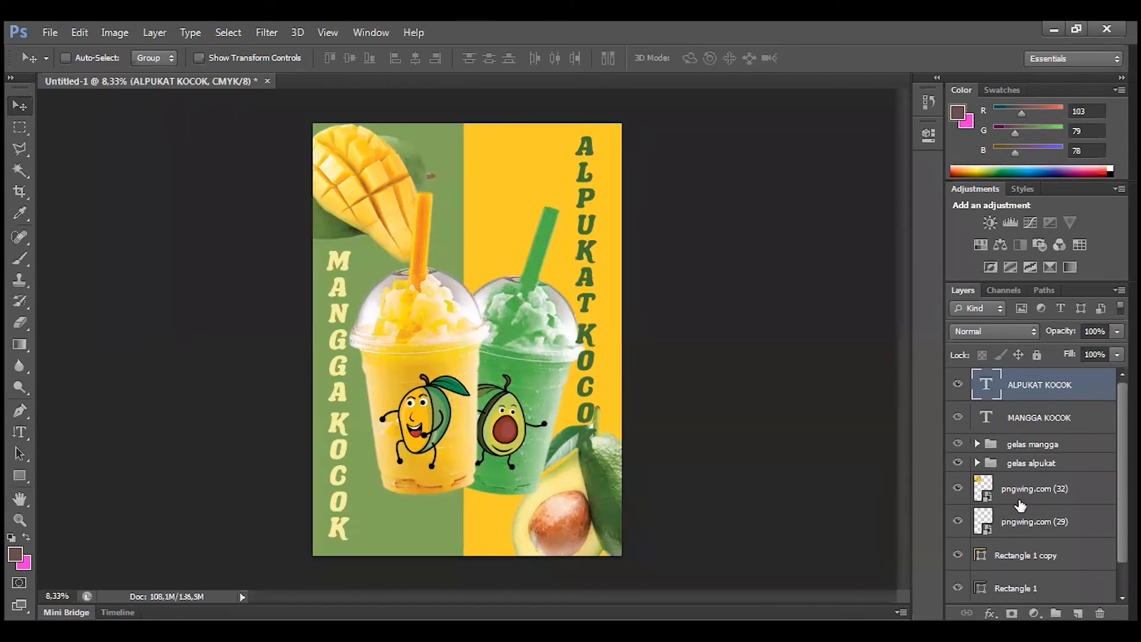
Enlarge the avocado fruit image to about 43.5%, tilt it clockwise about 11.5°, and reposition it in the yellow half's lower corner
click(1026, 529)
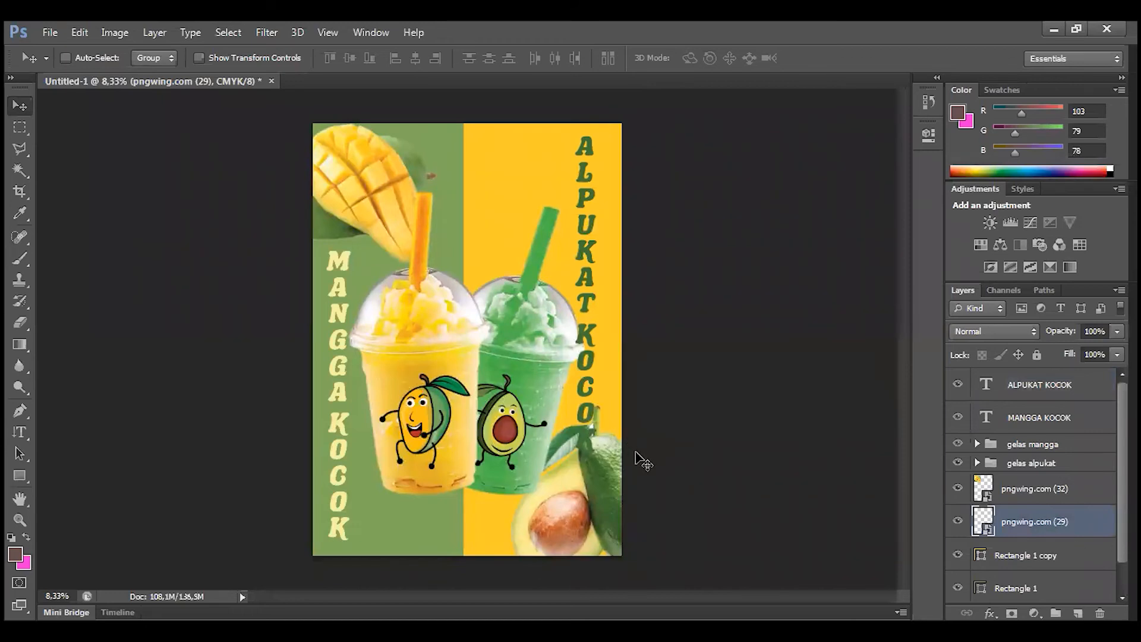
key(ctrl+t)
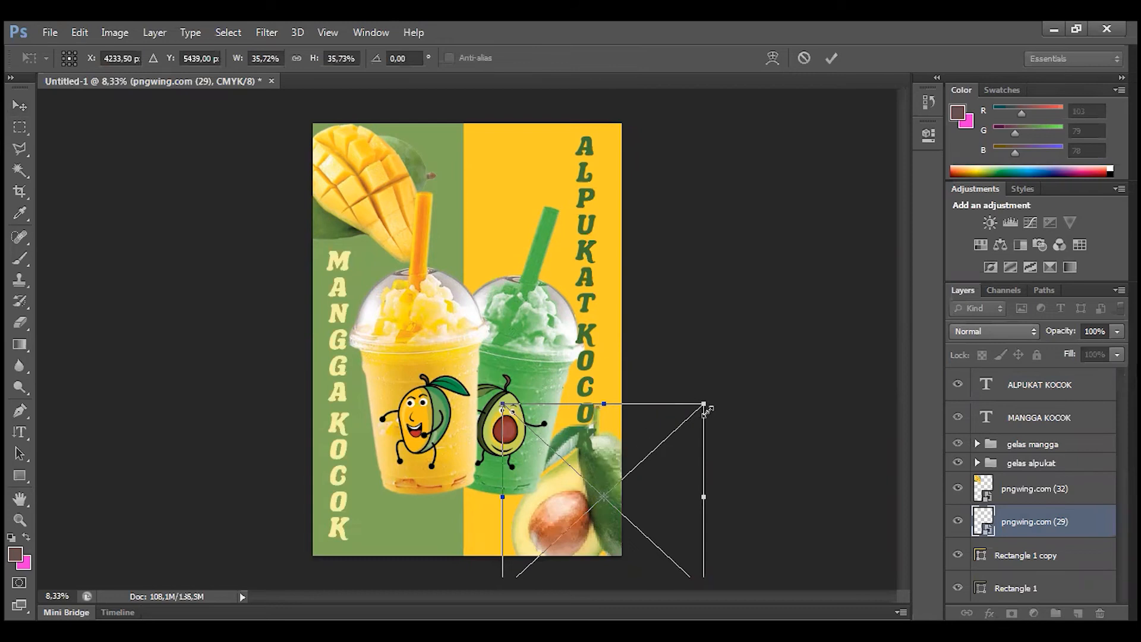
drag(715, 396, 776, 386)
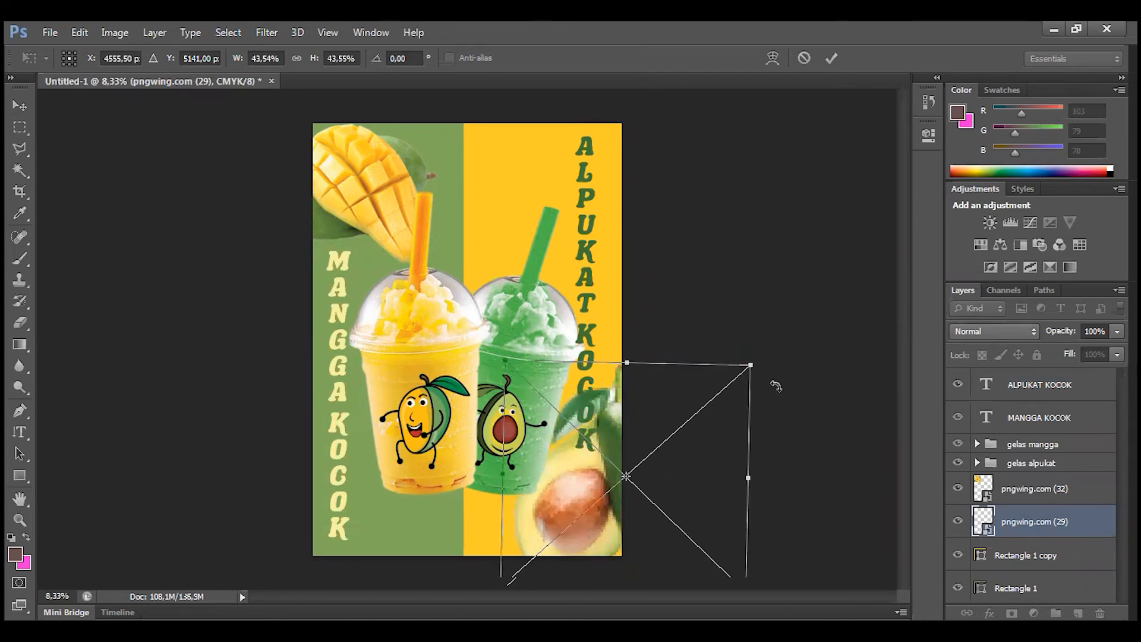
drag(595, 479, 603, 443)
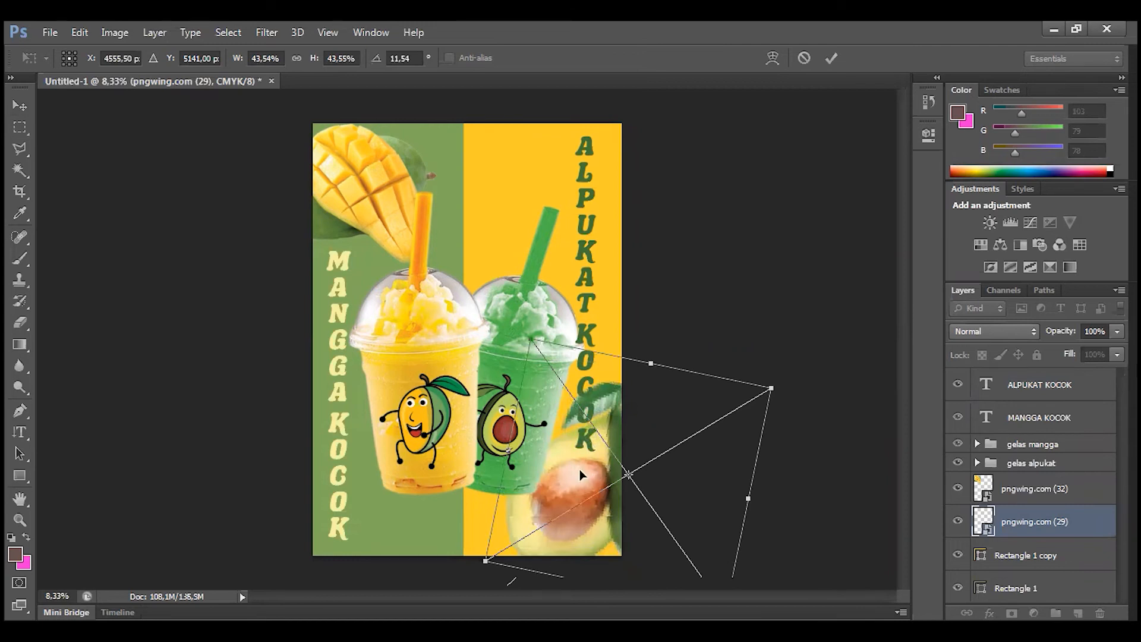
click(830, 59)
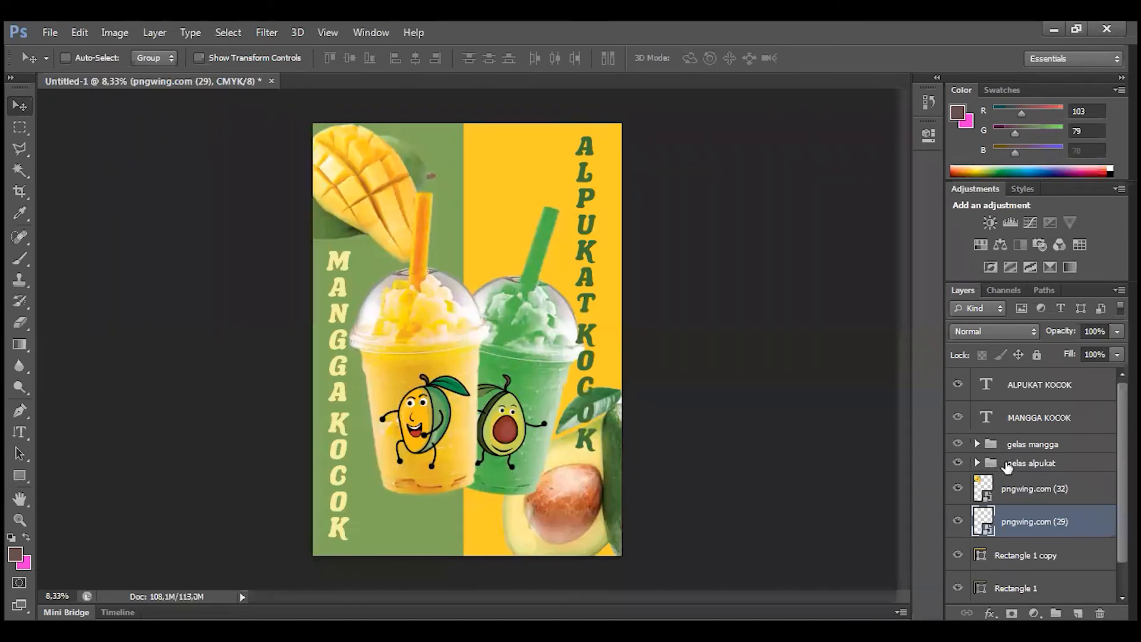
Duplicate the icon masmangcok layer and move the copy out of the gelas mangga group to directly above it
click(976, 445)
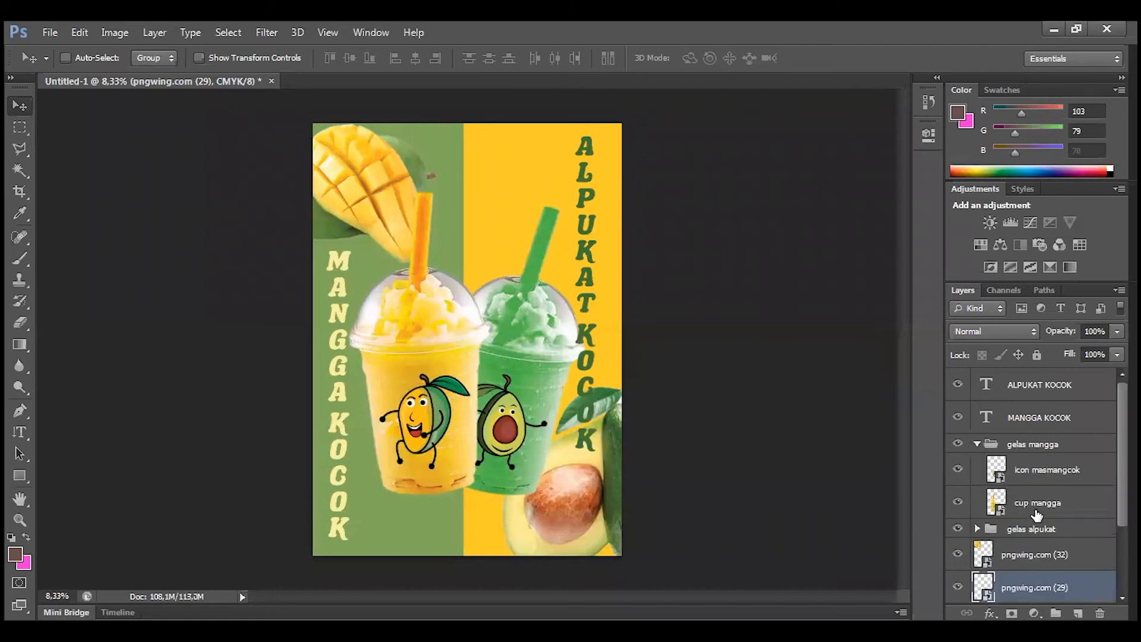
click(1015, 472)
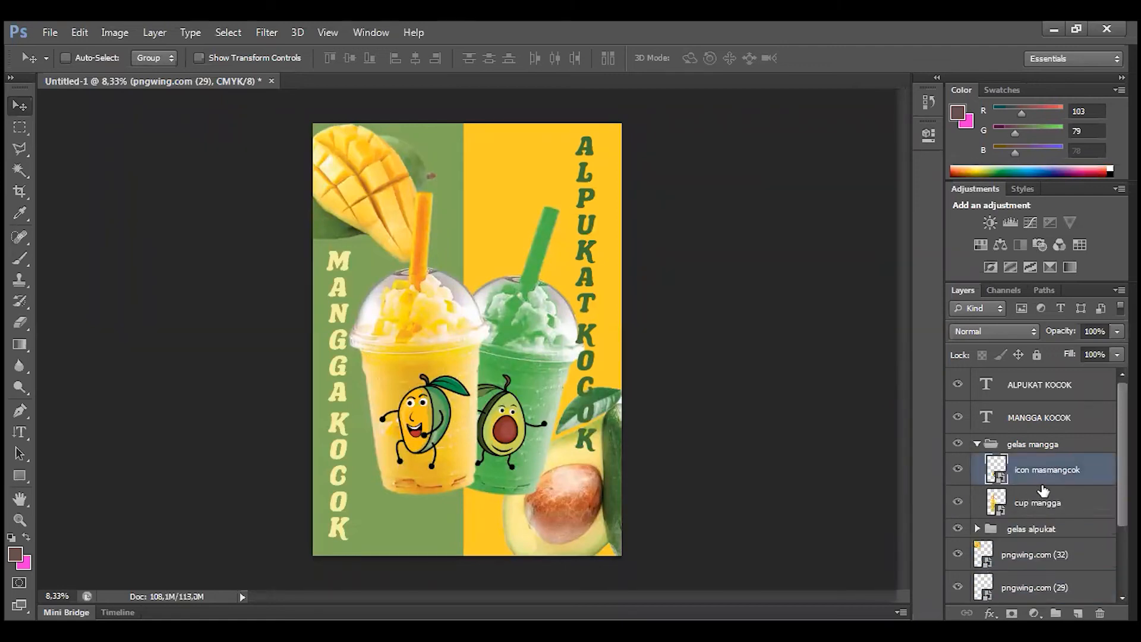
right_click(1034, 469)
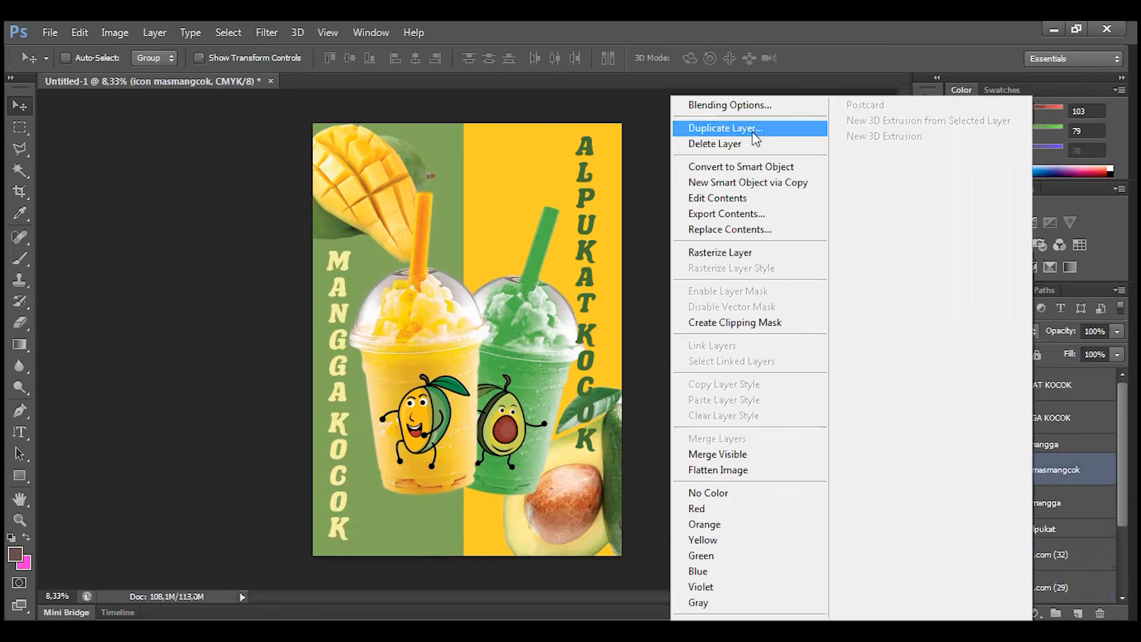
click(700, 211)
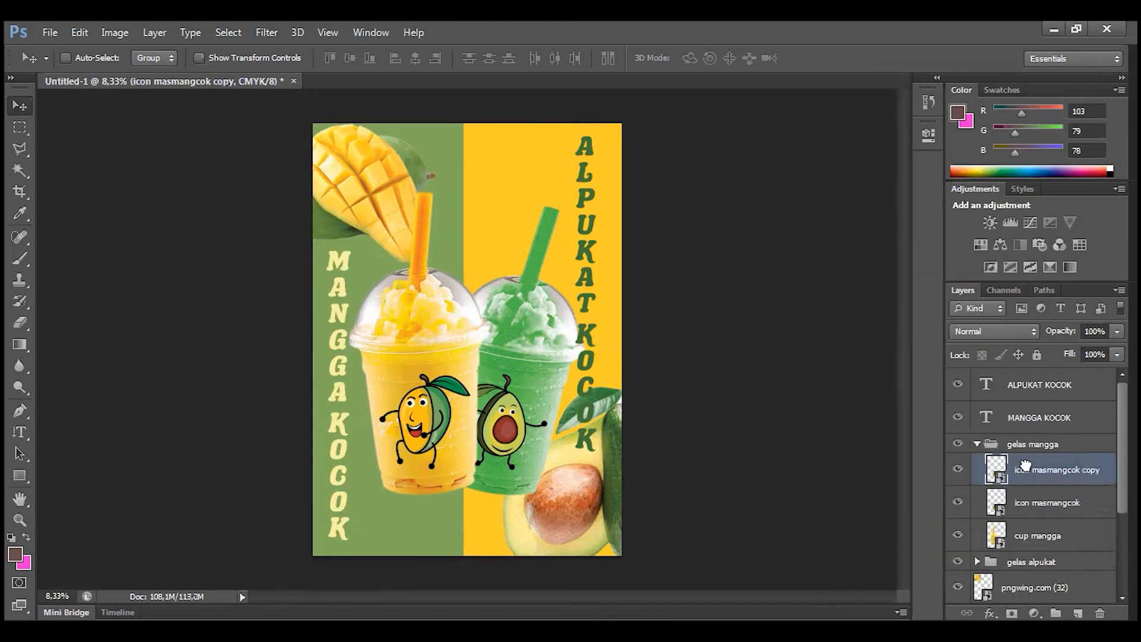
drag(1044, 438, 1013, 482)
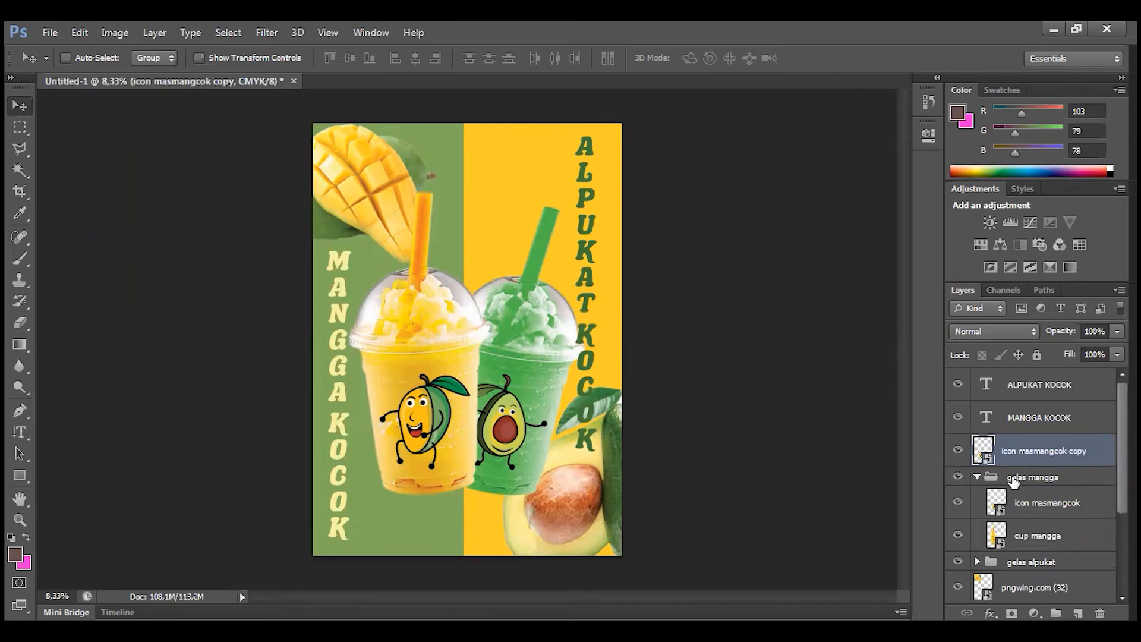
click(978, 477)
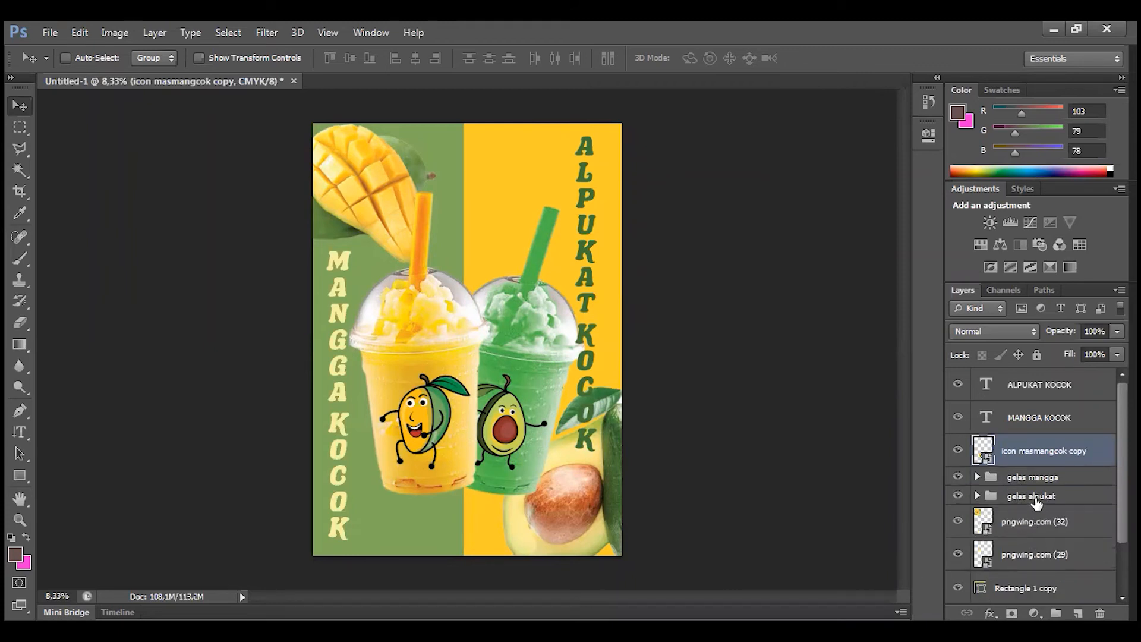
Duplicate the icon maspucok layer and move the copy out of the gelas alpukat group to above the icon masmangcok copy
click(977, 498)
click(977, 495)
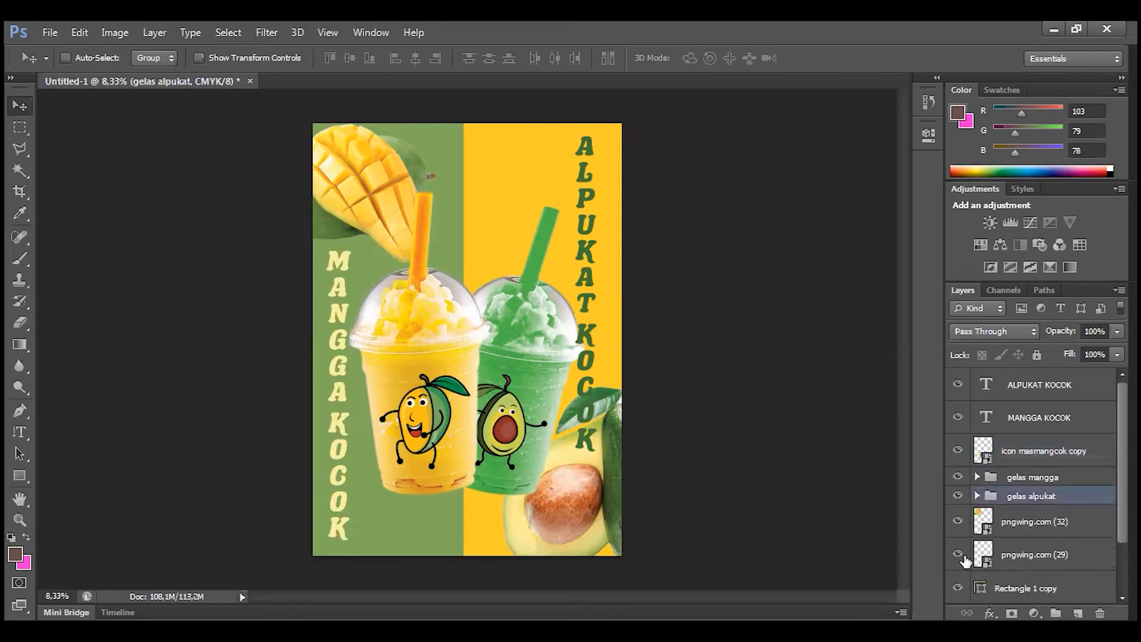
click(1048, 525)
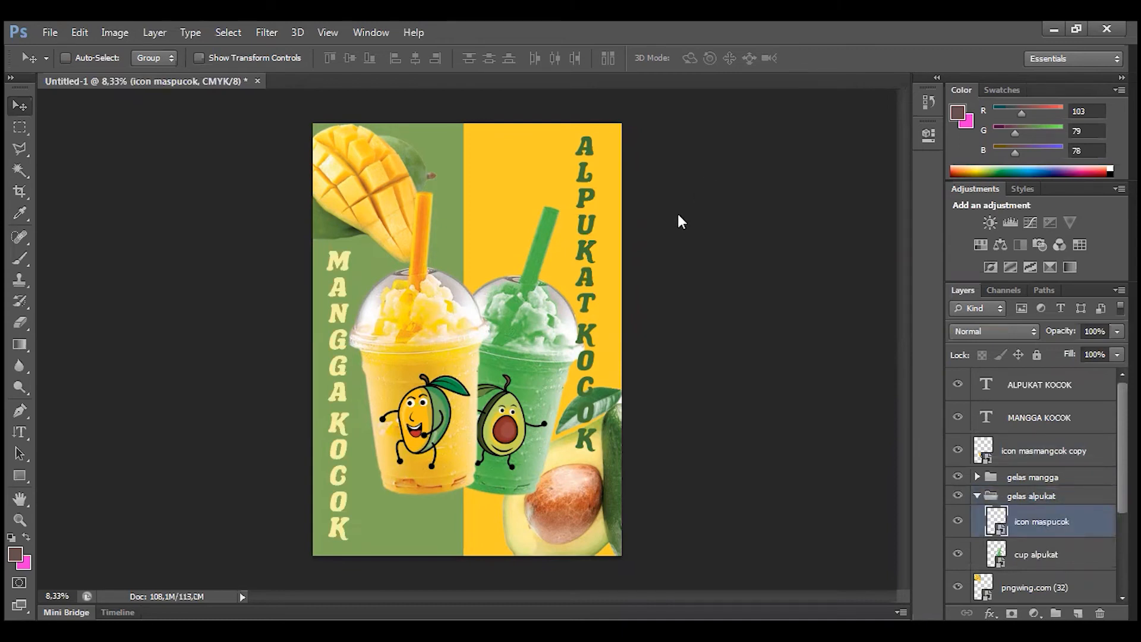
click(693, 208)
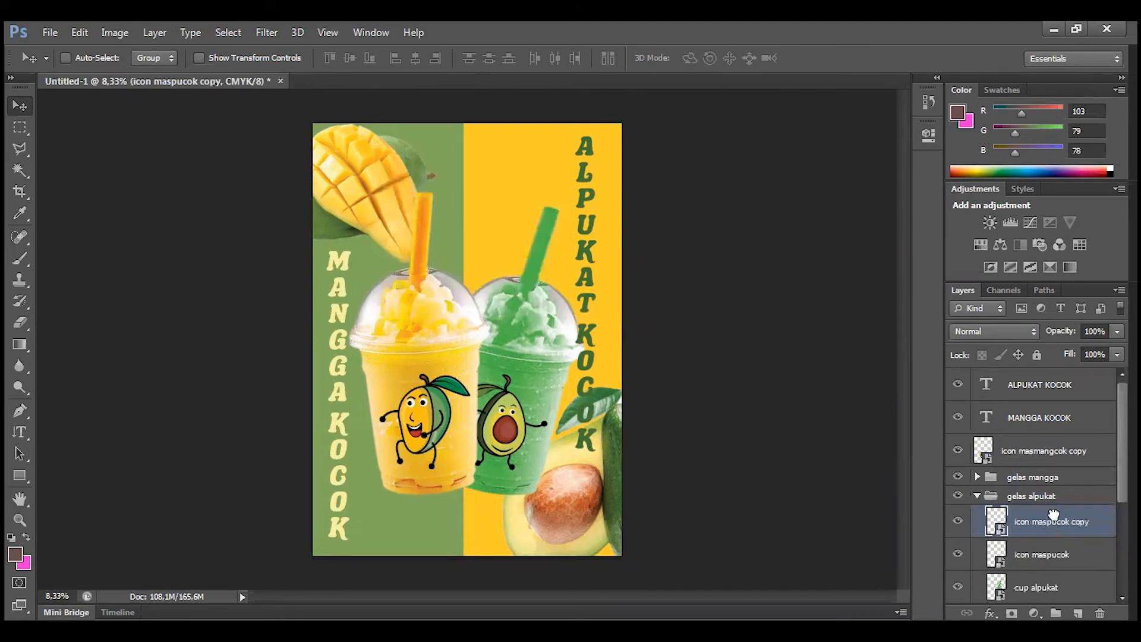
drag(1045, 455, 1044, 455)
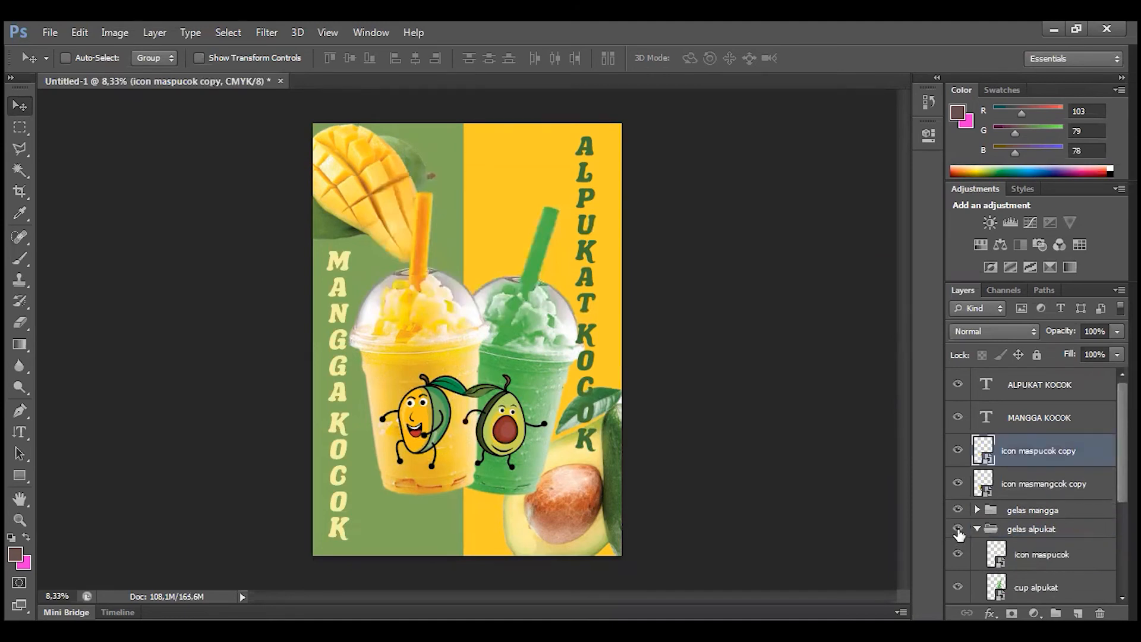
click(957, 528)
click(977, 529)
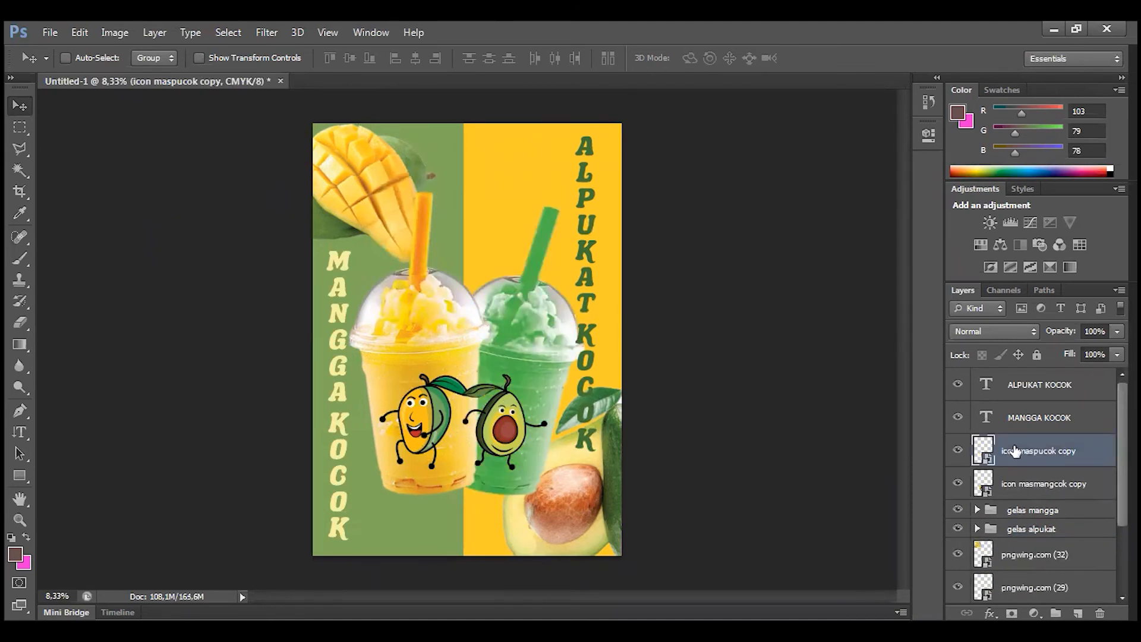
Move the avocado character copy to the upper yellow half and the mango character copy beside the mango cup's straw
click(1036, 483)
click(1036, 452)
drag(528, 401, 531, 395)
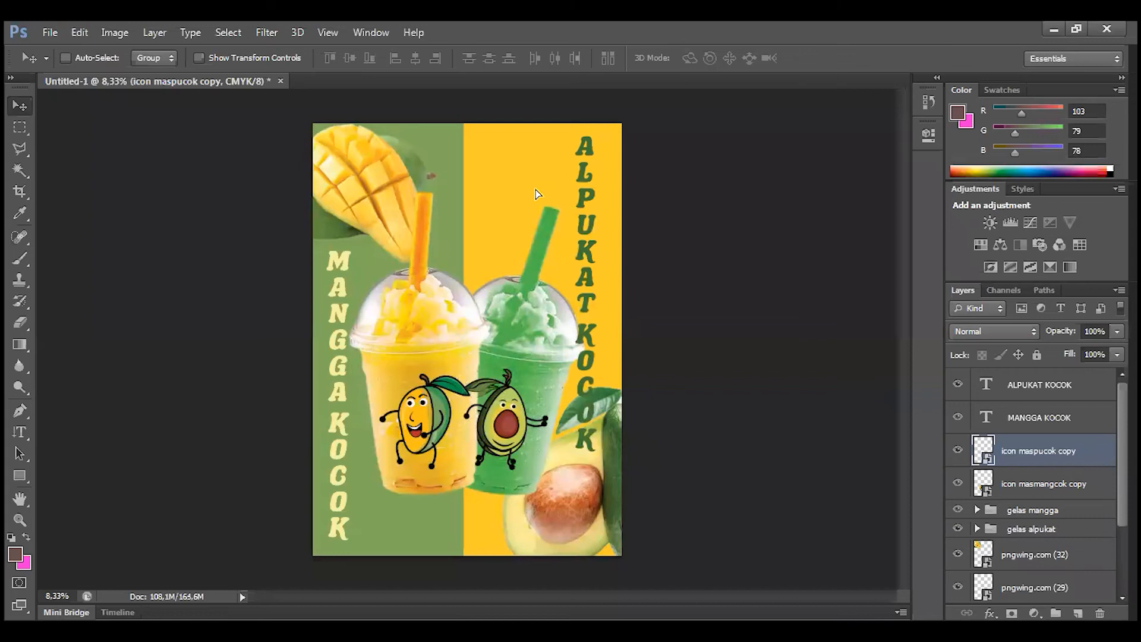
click(1037, 482)
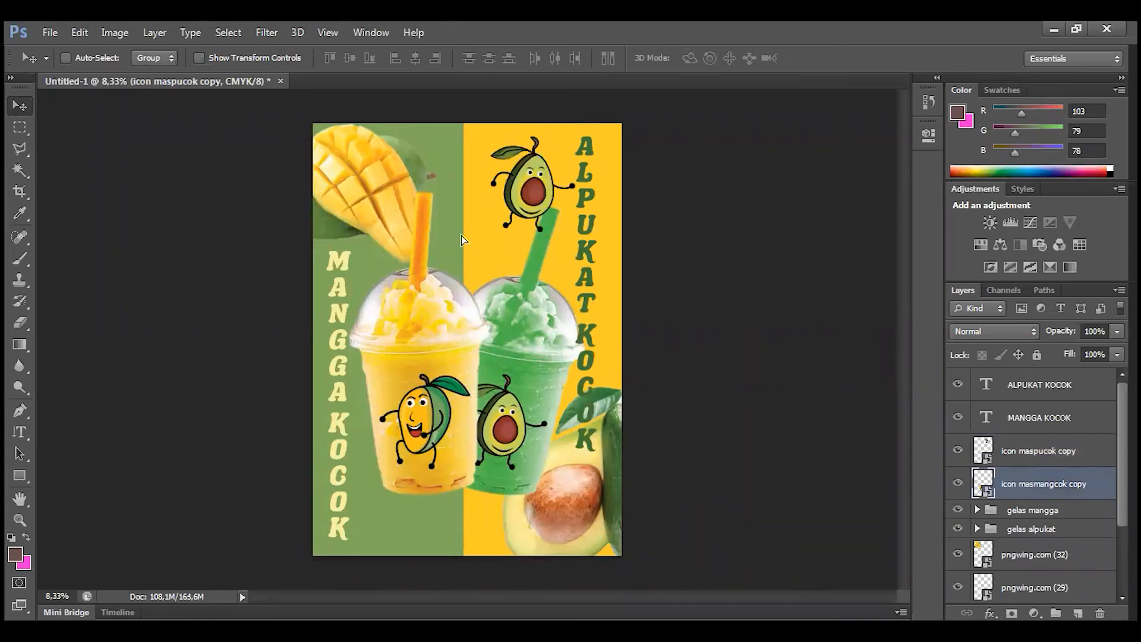
drag(461, 240, 452, 237)
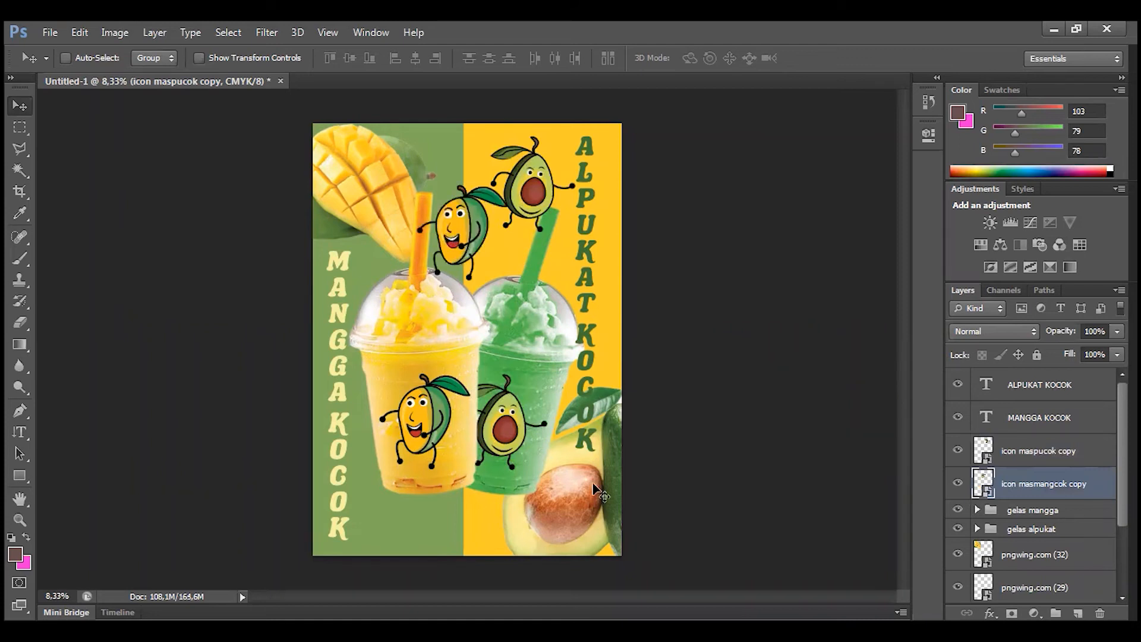
Scale down the mango character copy and the avocado character copy above the cups
key(ctrl+t)
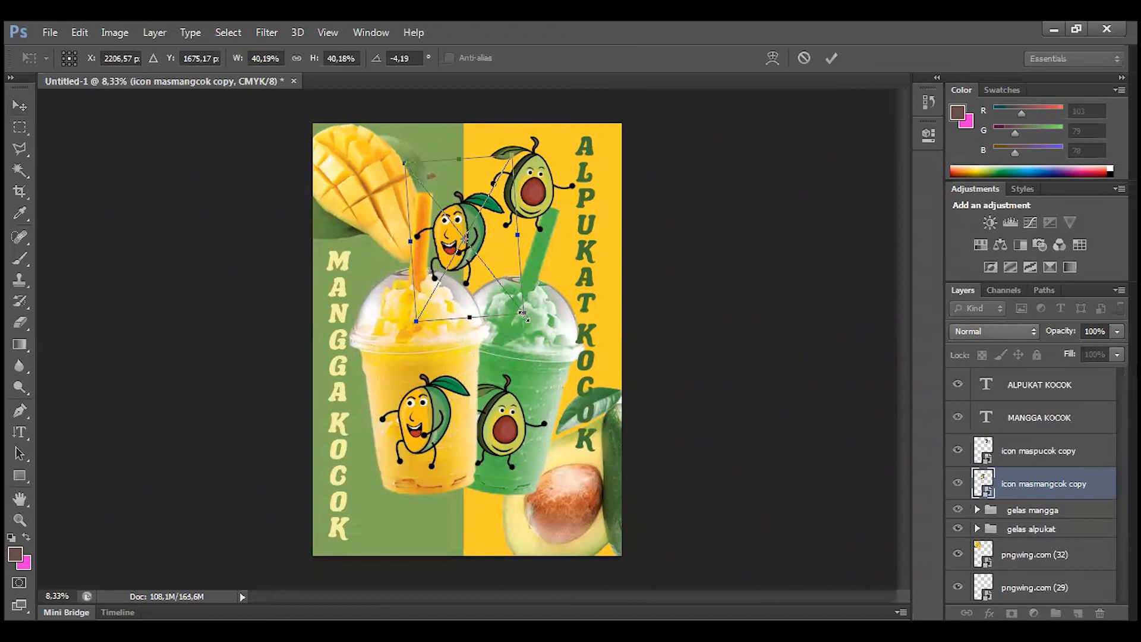
drag(517, 294, 503, 287)
key(Return)
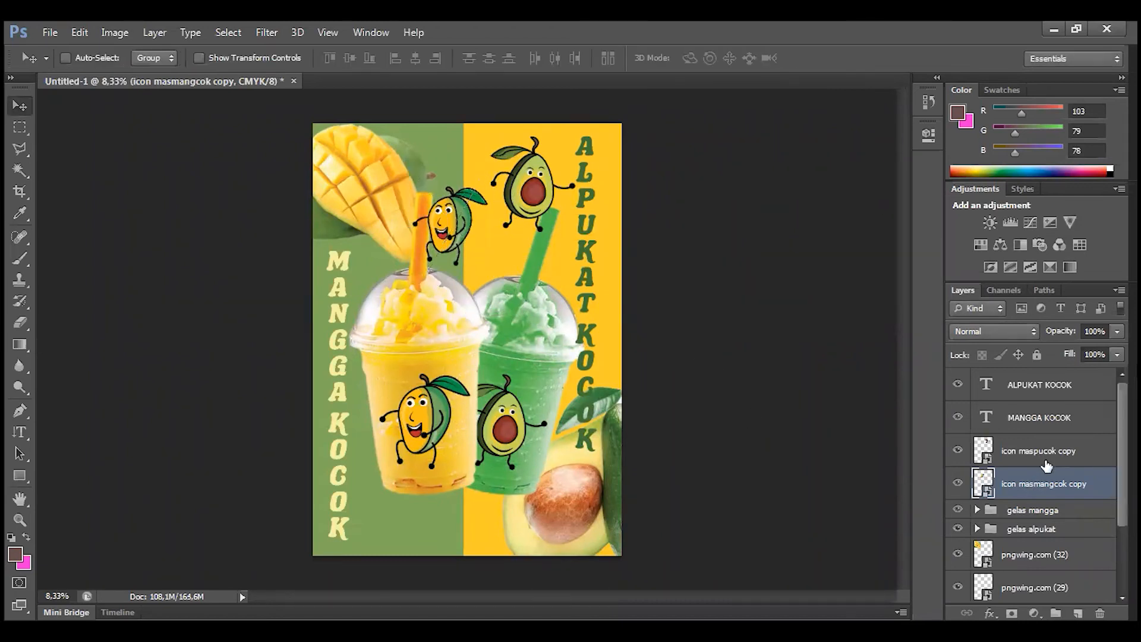
key(alt+bracketright)
key(ctrl+t)
drag(606, 114, 587, 133)
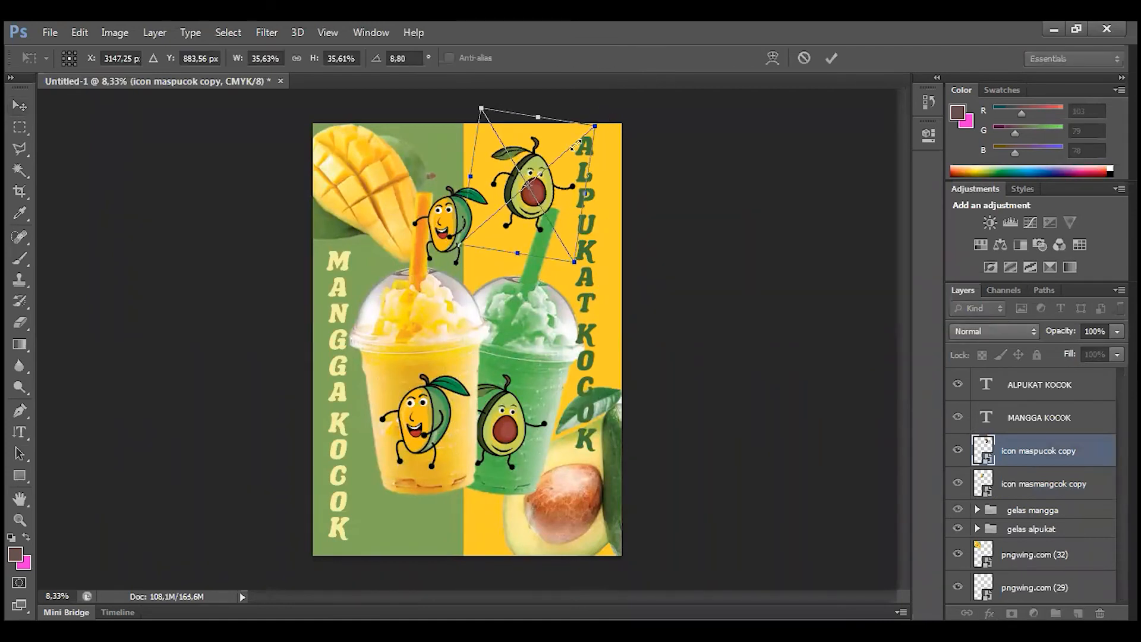
key(Return)
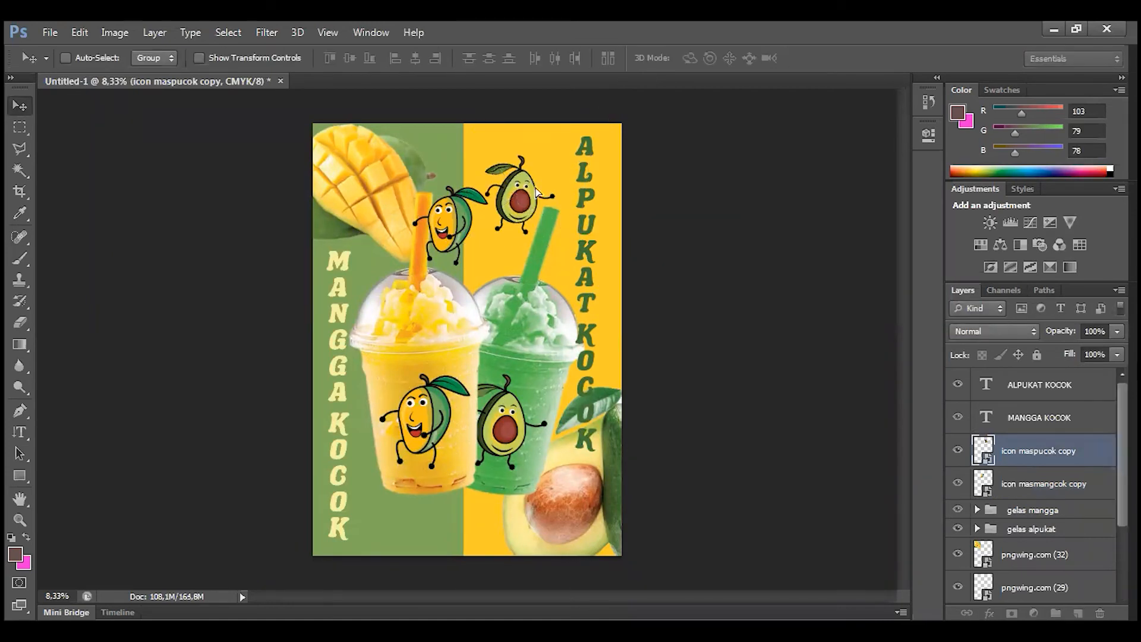
Raise the small avocado character slightly and shift the small mango character into the gap between the two straws
drag(538, 193, 547, 173)
ctrl+click(464, 188)
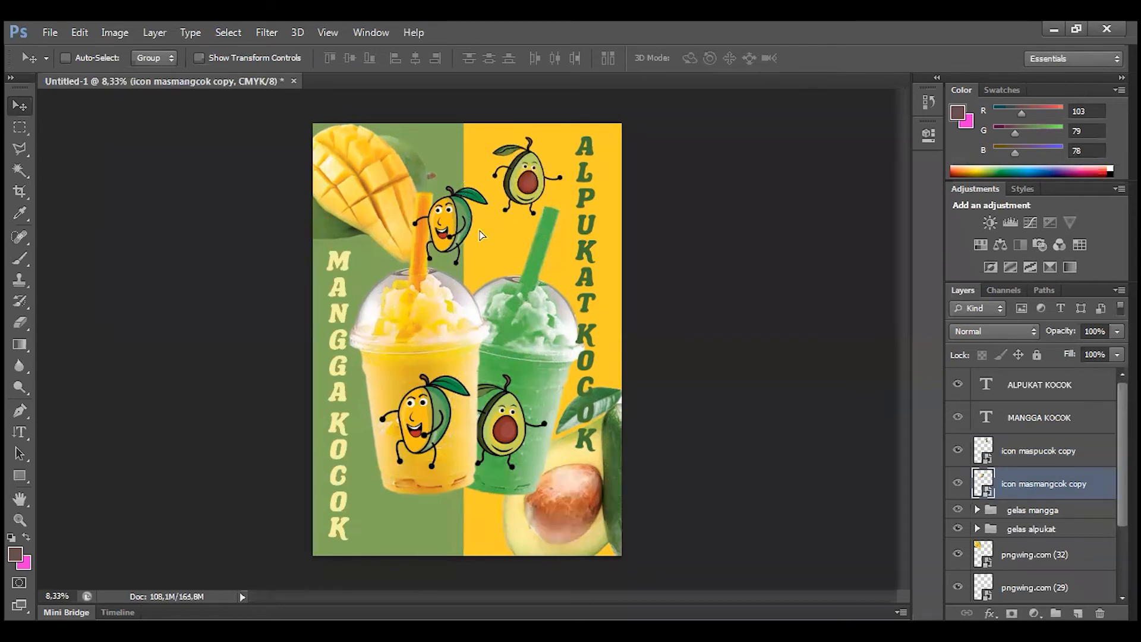
drag(483, 237, 507, 243)
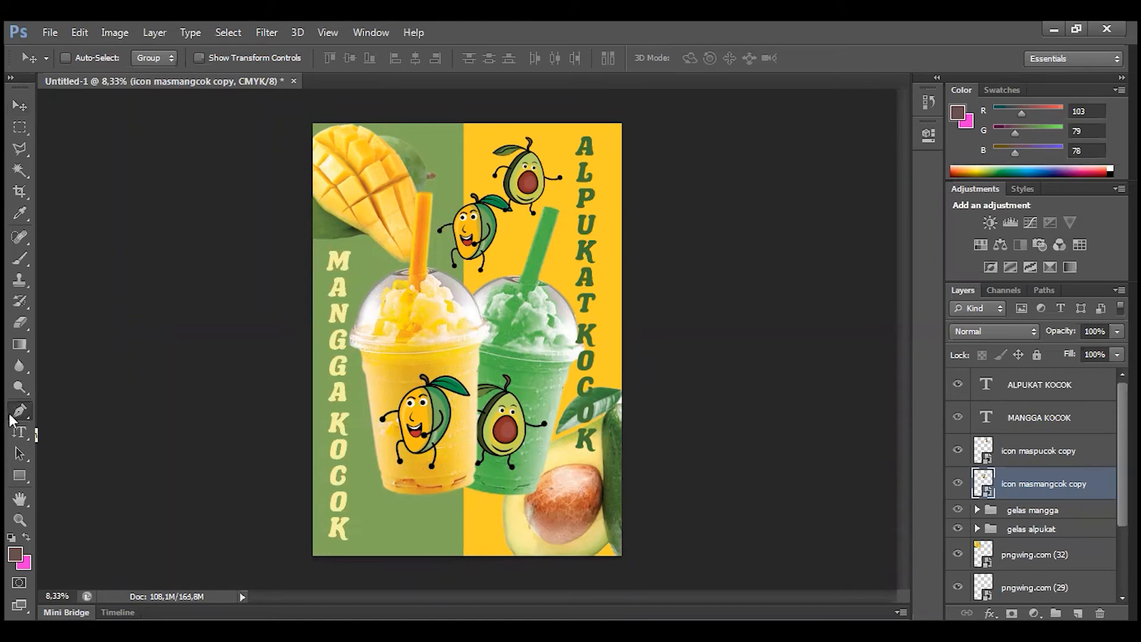
Switch the Pen tool to Shape mode and add a new empty layer above the ALPUKAT KOCOK text layer
key(p)
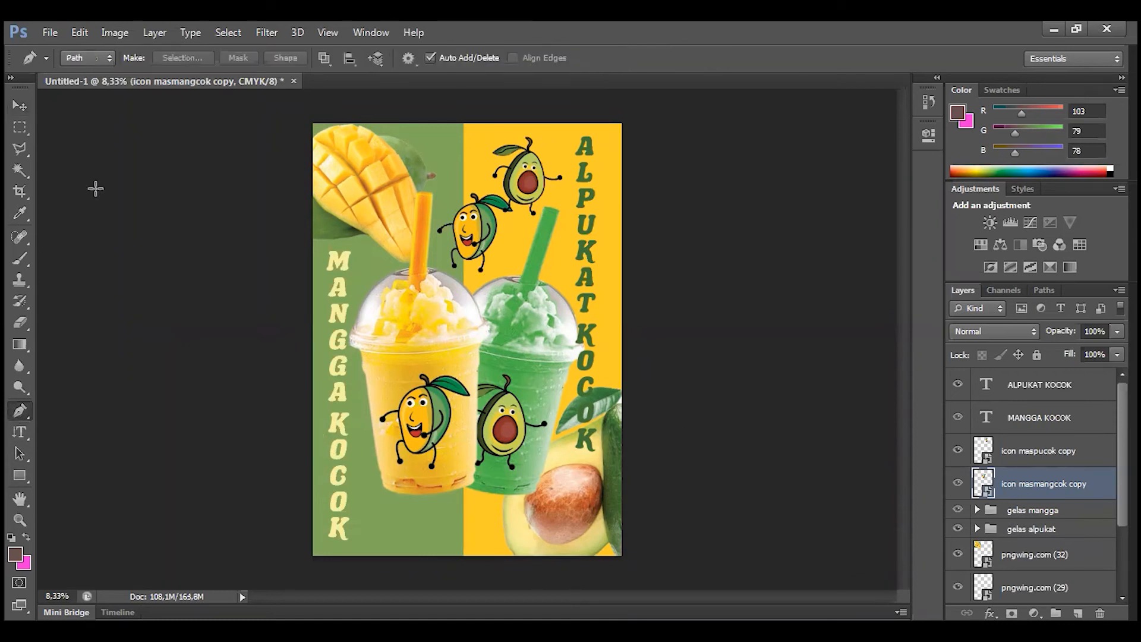
click(94, 61)
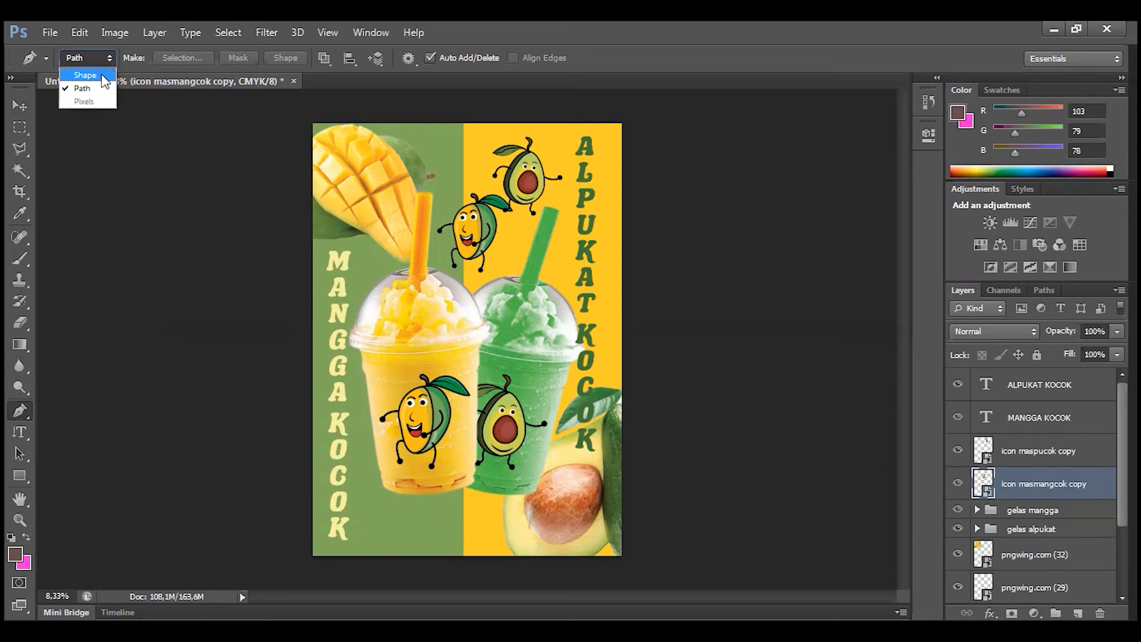
click(102, 76)
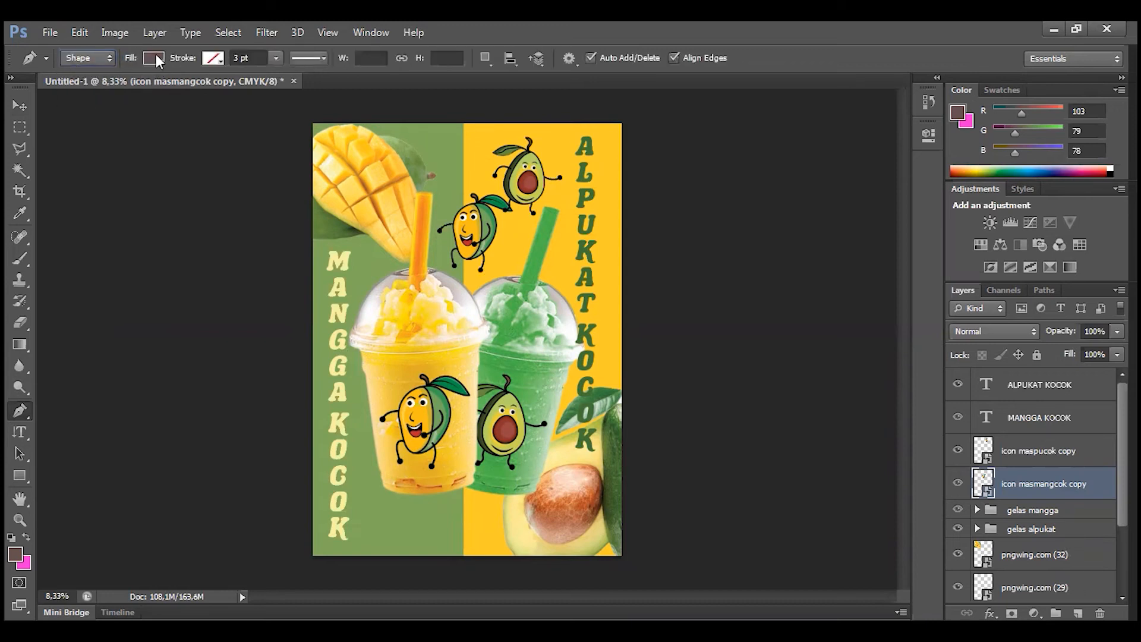
click(218, 59)
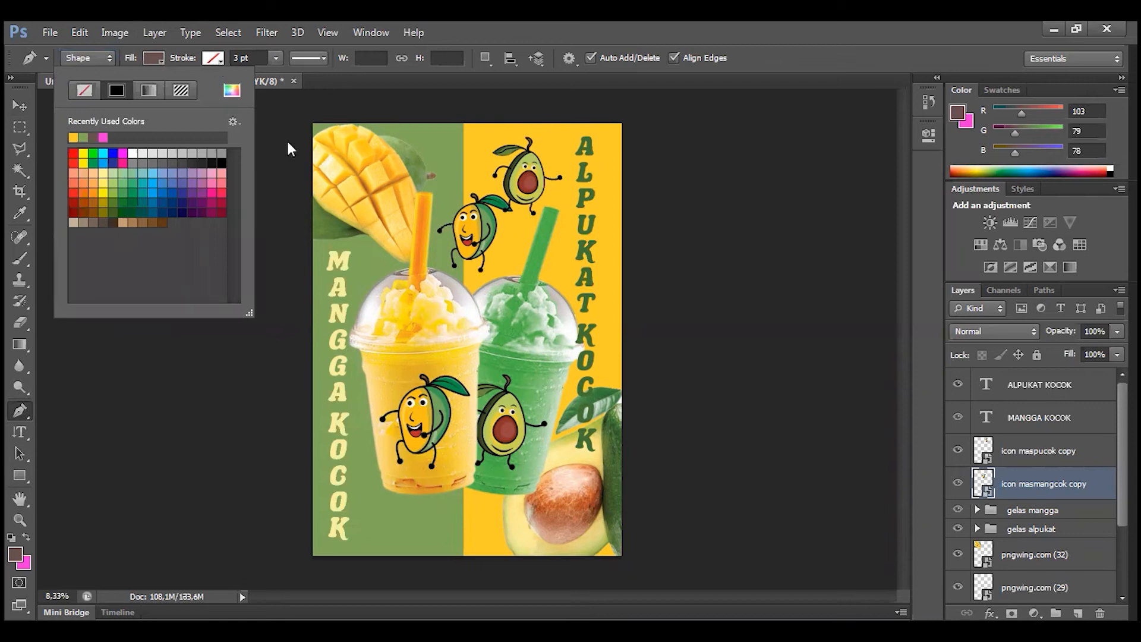
click(213, 58)
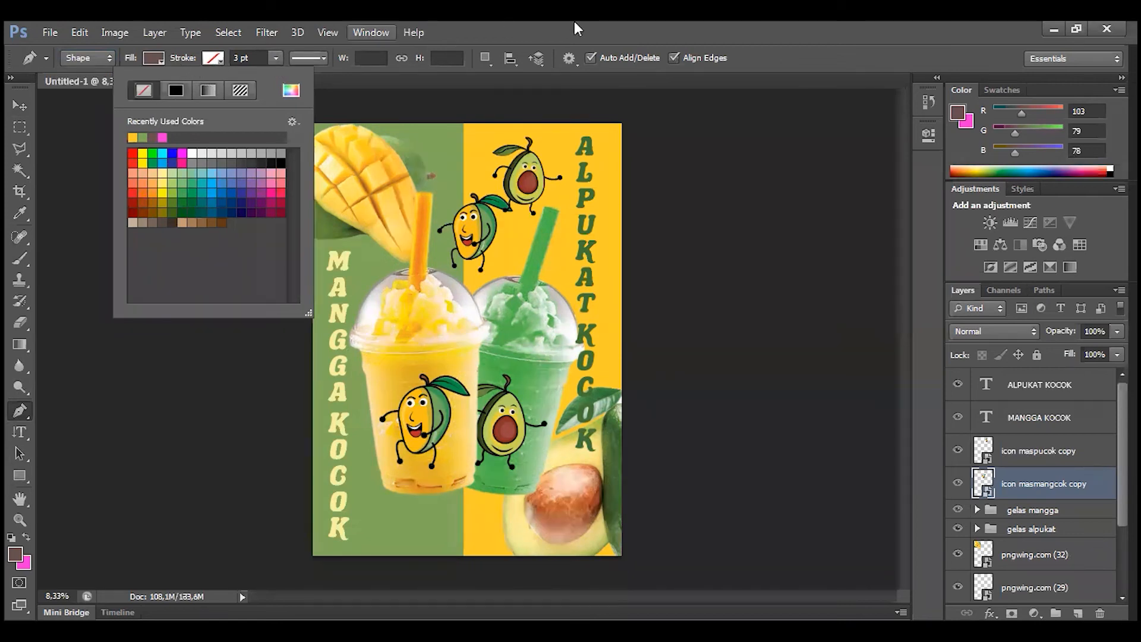
click(449, 222)
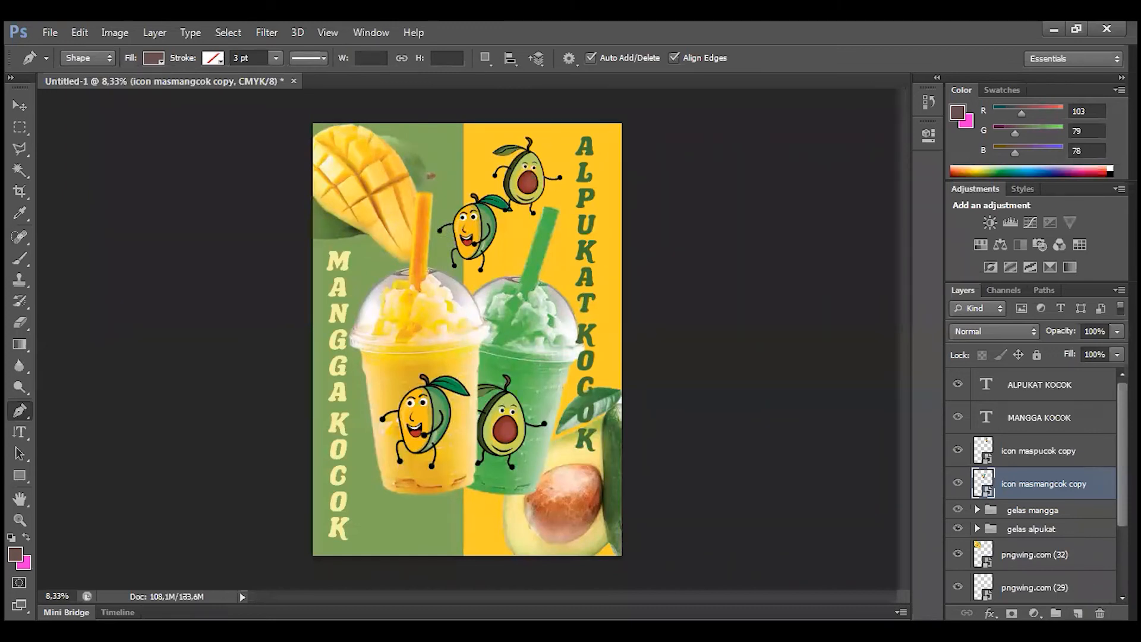
click(1054, 387)
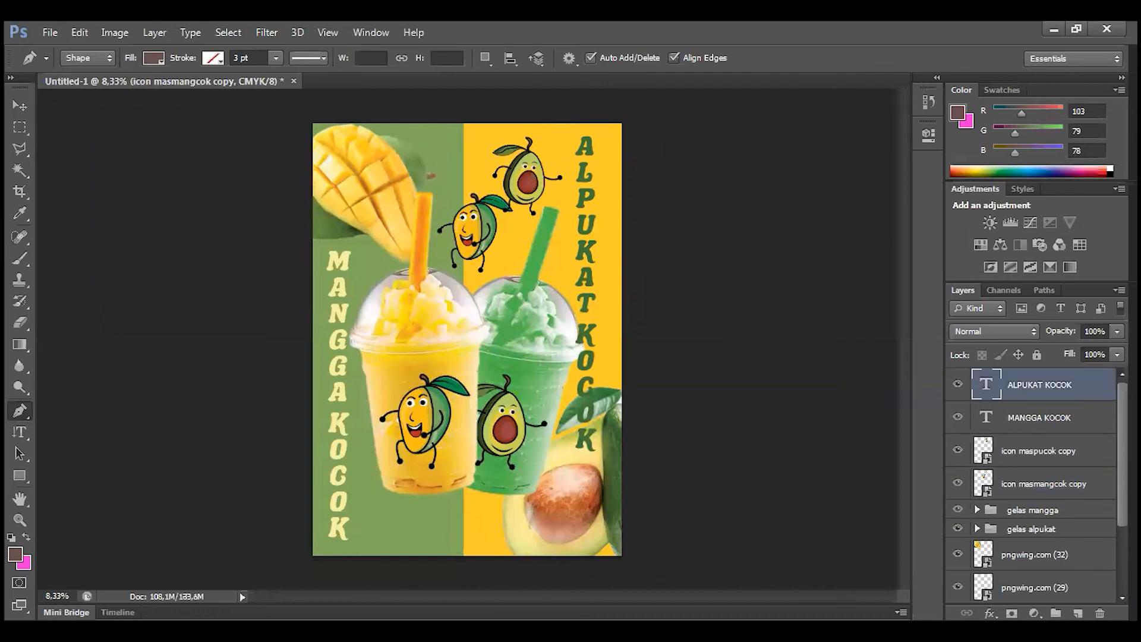
click(1077, 612)
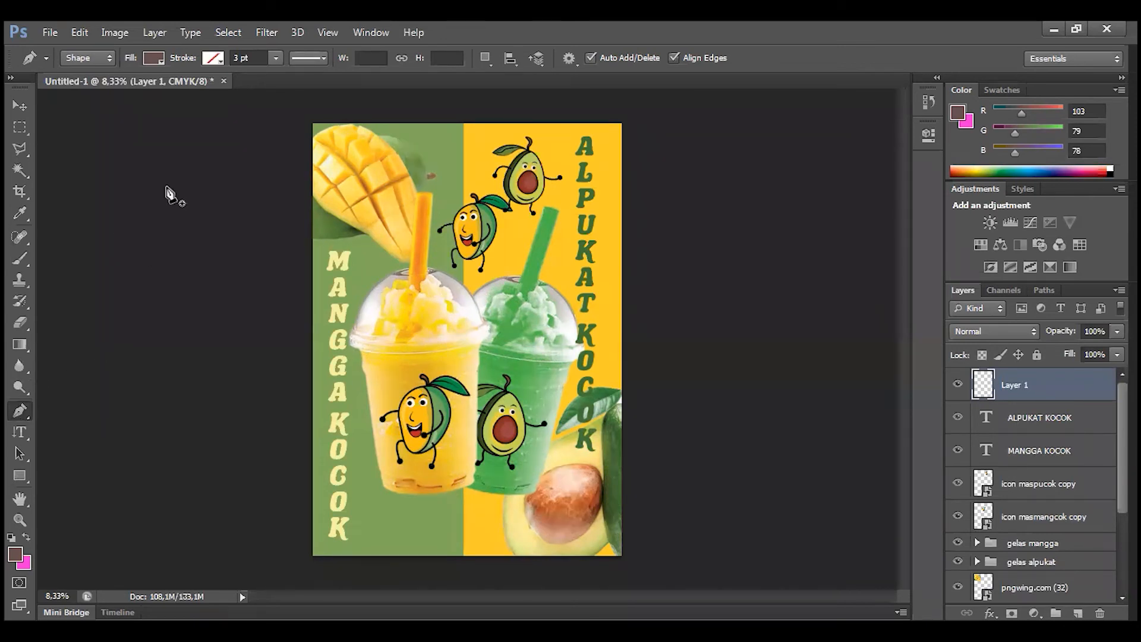
Set the Pen shape to no fill with a solid white stroke
click(157, 59)
click(81, 91)
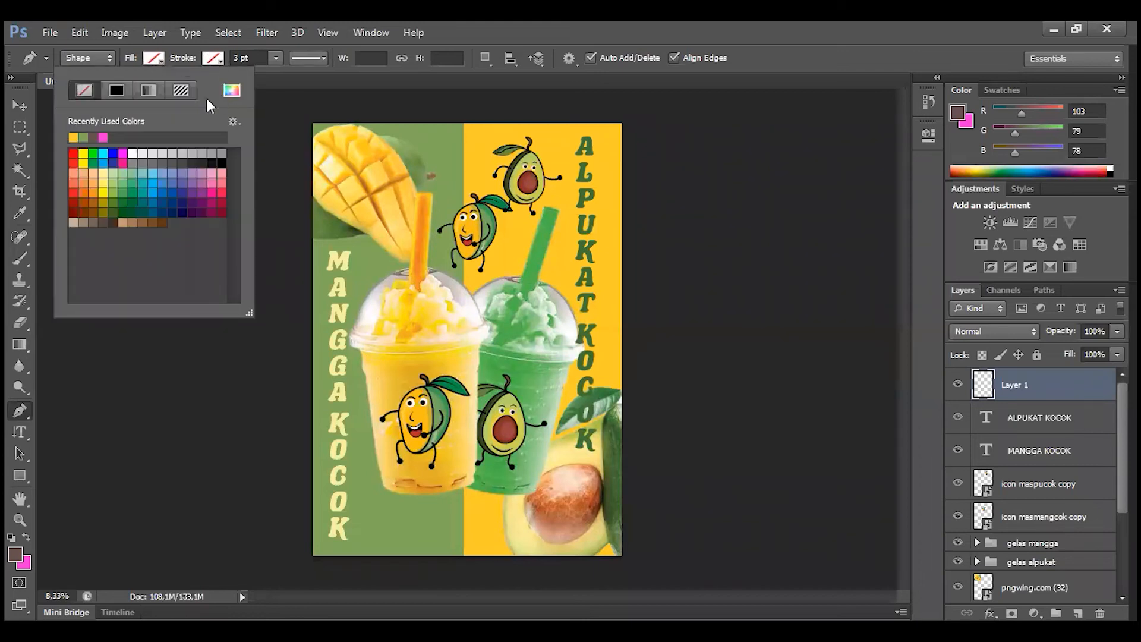
click(212, 57)
click(192, 153)
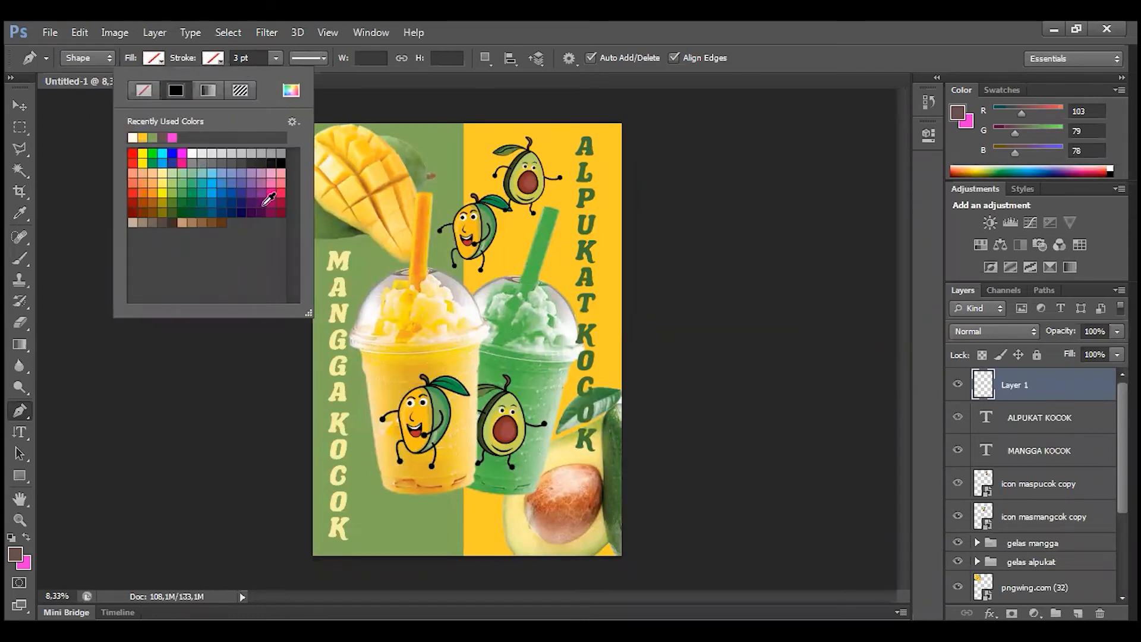
Draw a curved white line around the mango cup's lower-left base corner, about 910 px wide and 298 px high
click(364, 529)
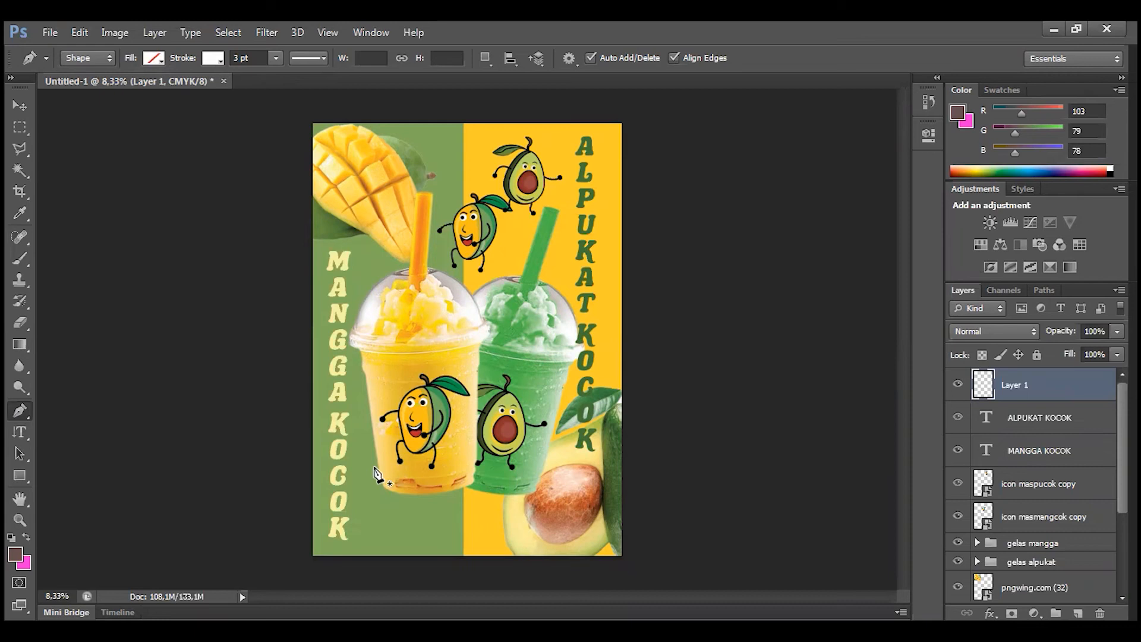
key(ctrl+plus)
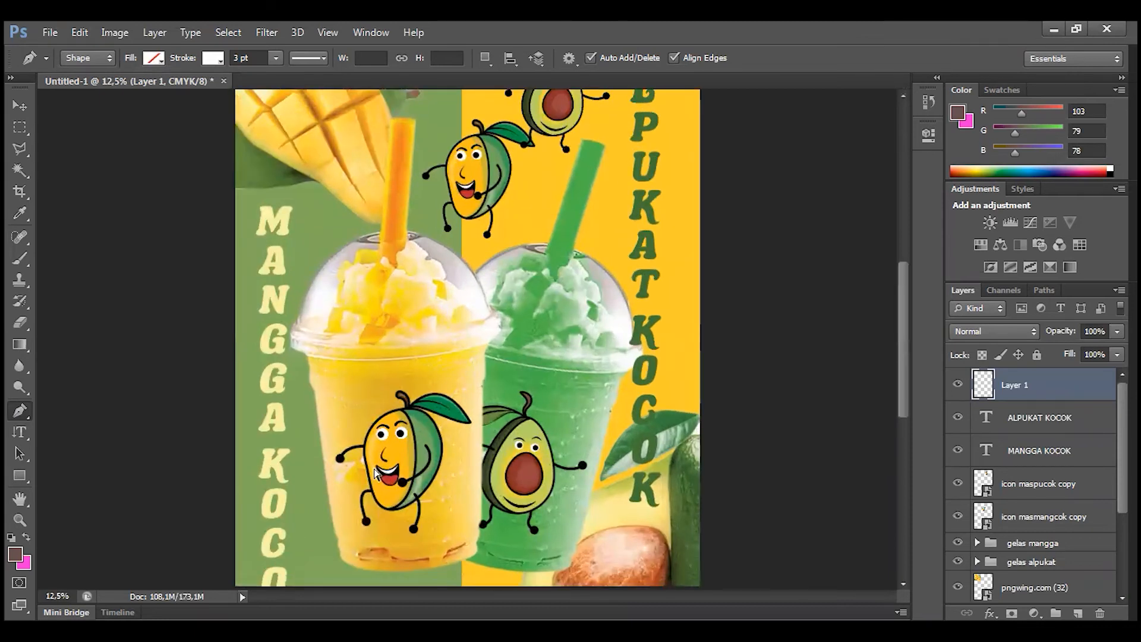
key(ctrl+minus)
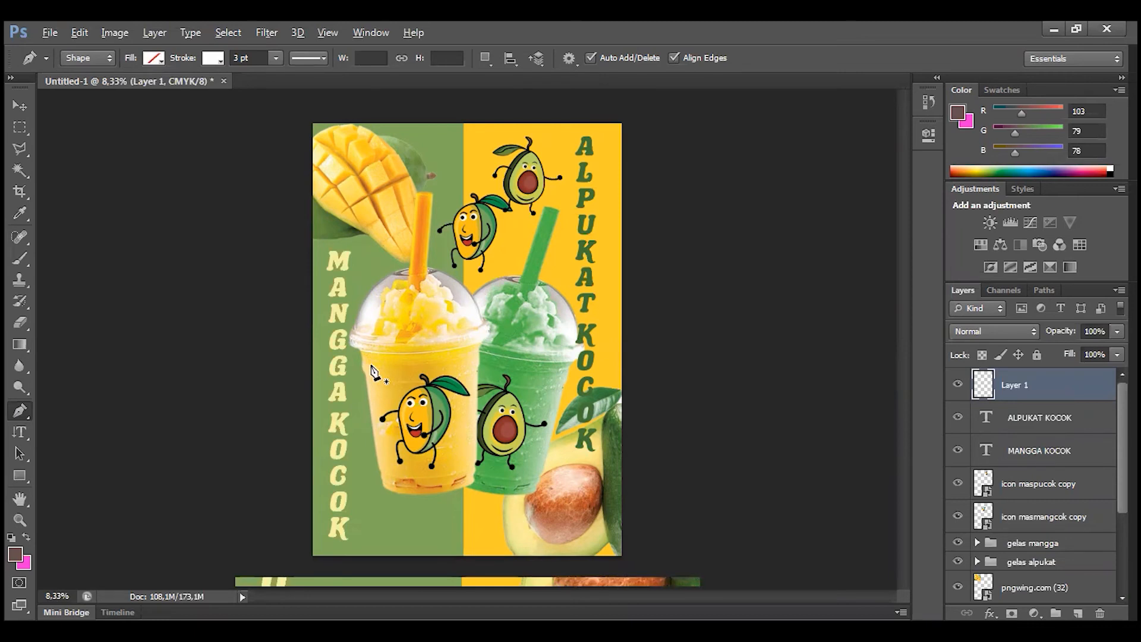
scroll(372, 371, up, 5)
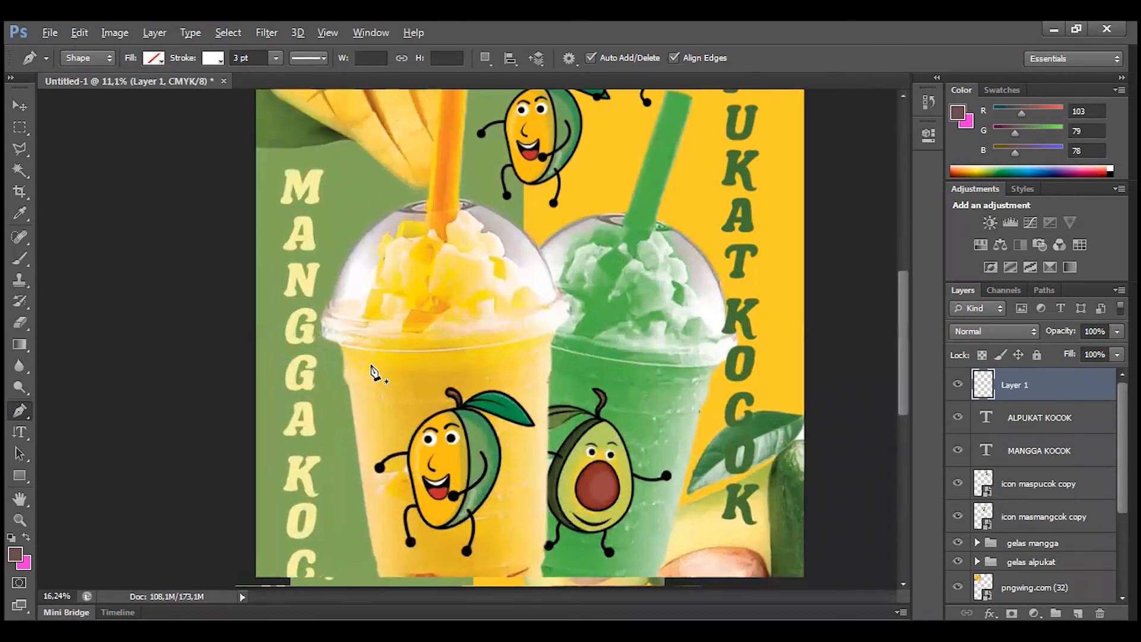
scroll(373, 372, down, 2)
scroll(373, 371, down, 2)
scroll(373, 372, up, 2)
scroll(374, 372, down, 2)
scroll(373, 372, up, 1)
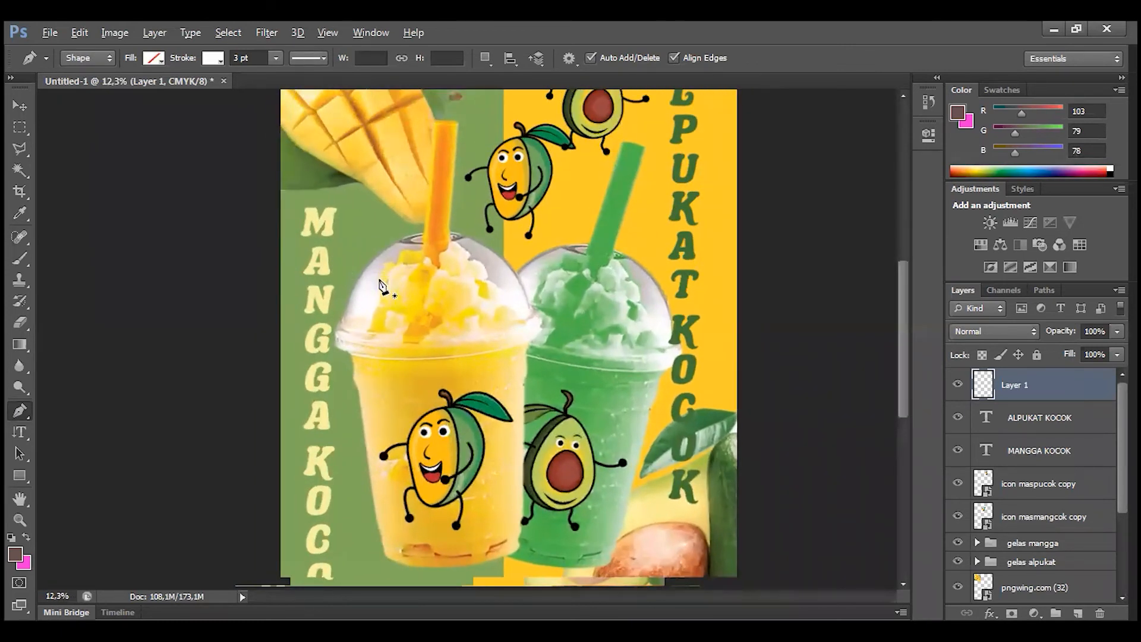
key(alt)
drag(438, 275, 376, 449)
drag(297, 289, 245, 95)
scroll(346, 490, up, 3)
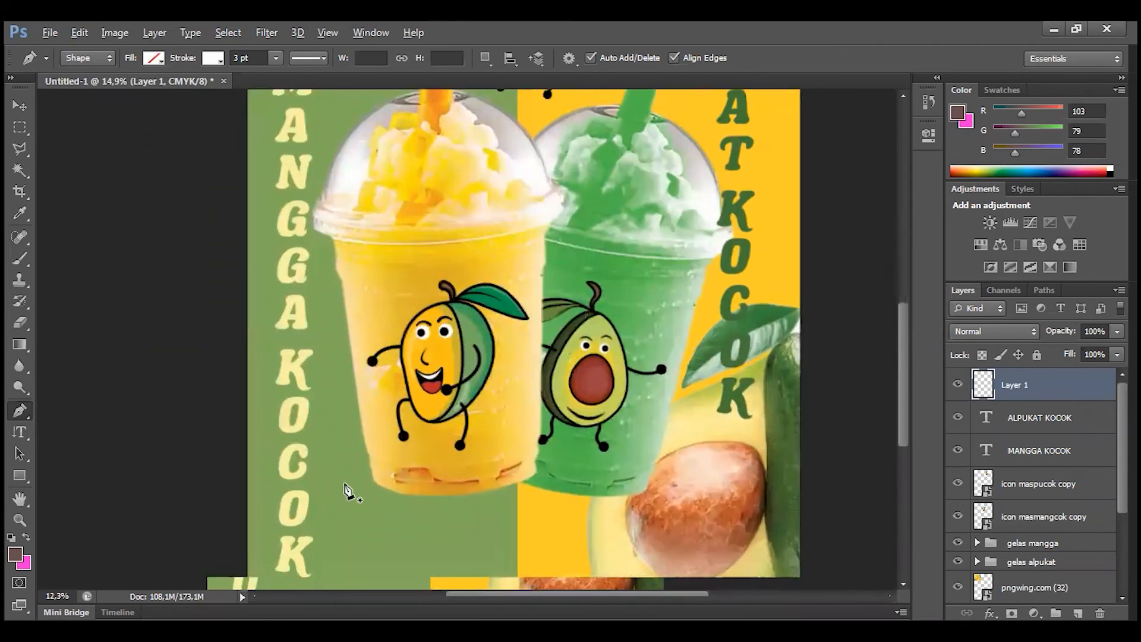
scroll(369, 447, up, 2)
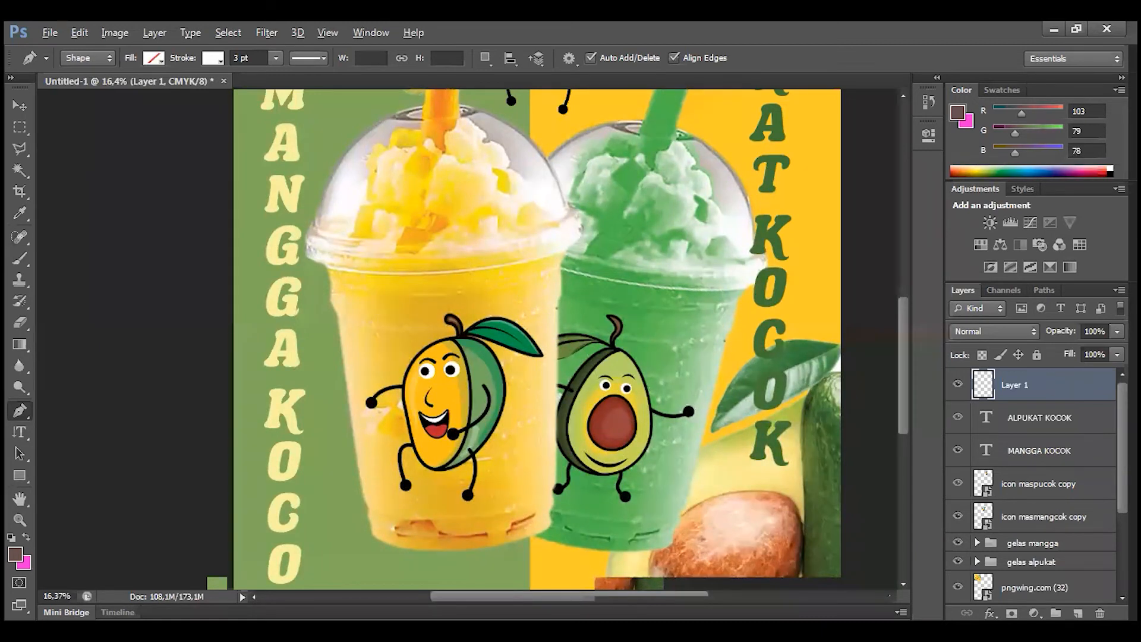
scroll(380, 535, down, 2)
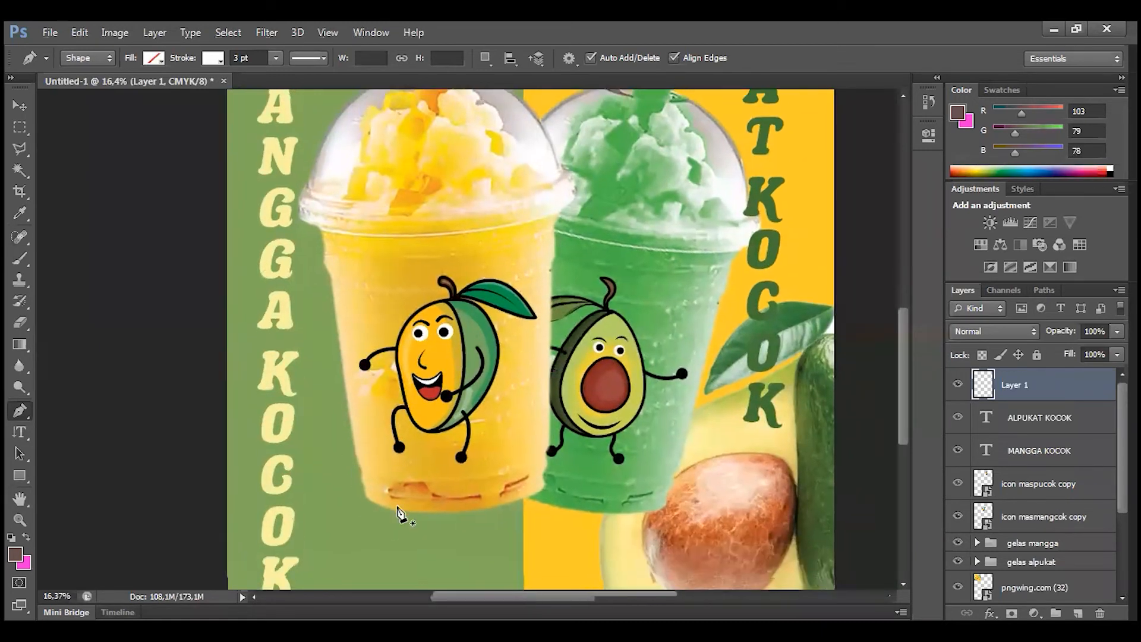
click(463, 510)
drag(340, 478, 329, 414)
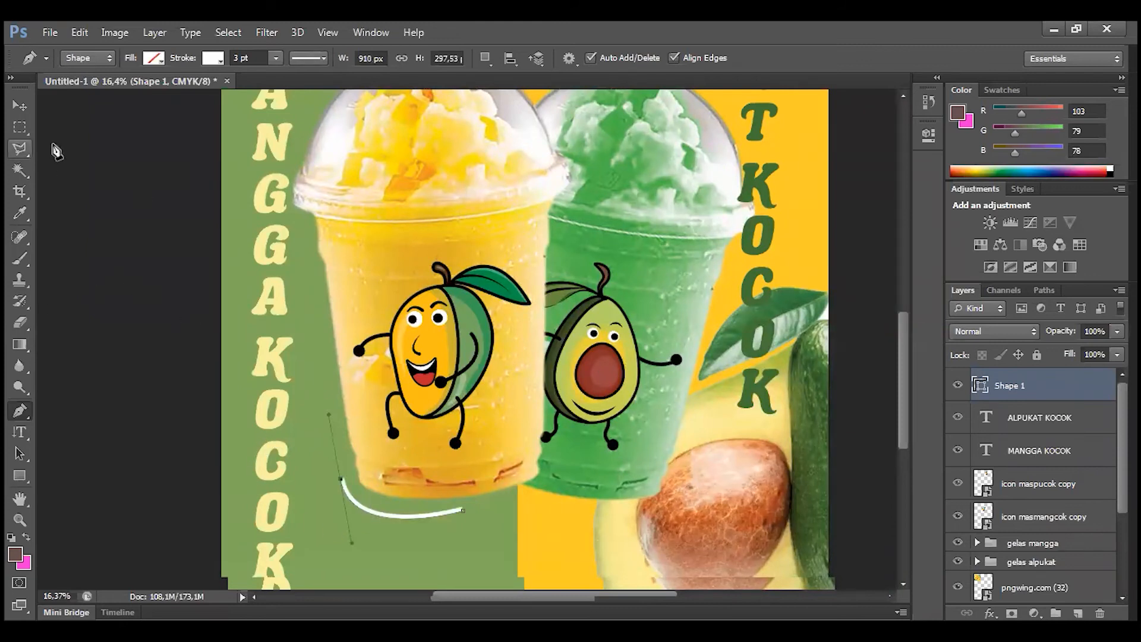
click(22, 411)
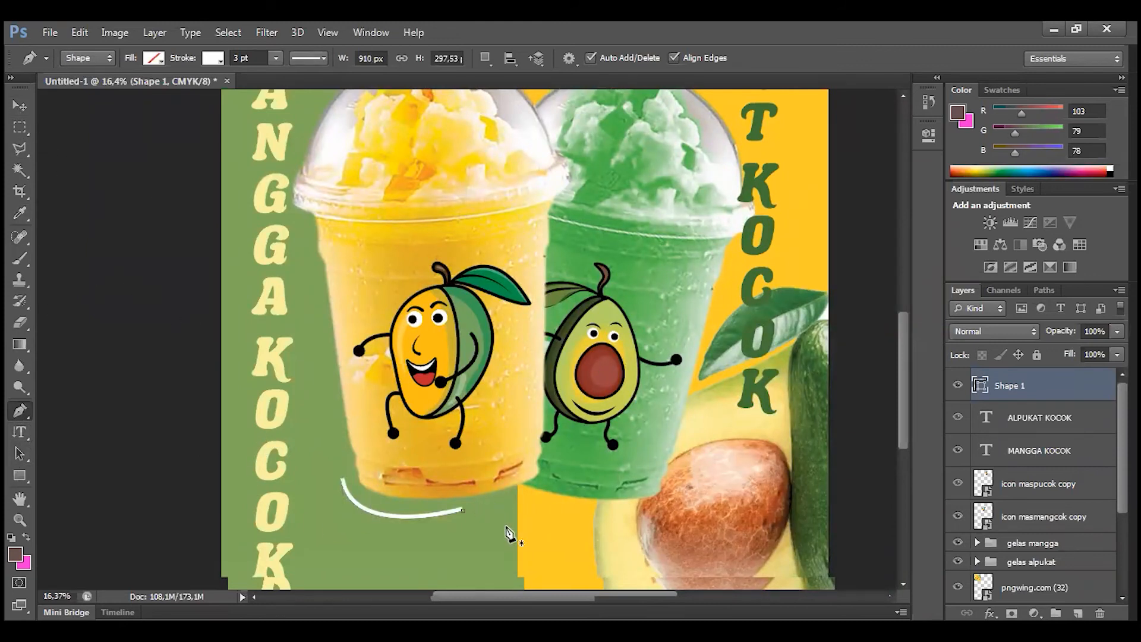
Draw a straight white line along the mango cup's left side, about 226 × 1679 px, and a short curve around its lid rim
click(334, 454)
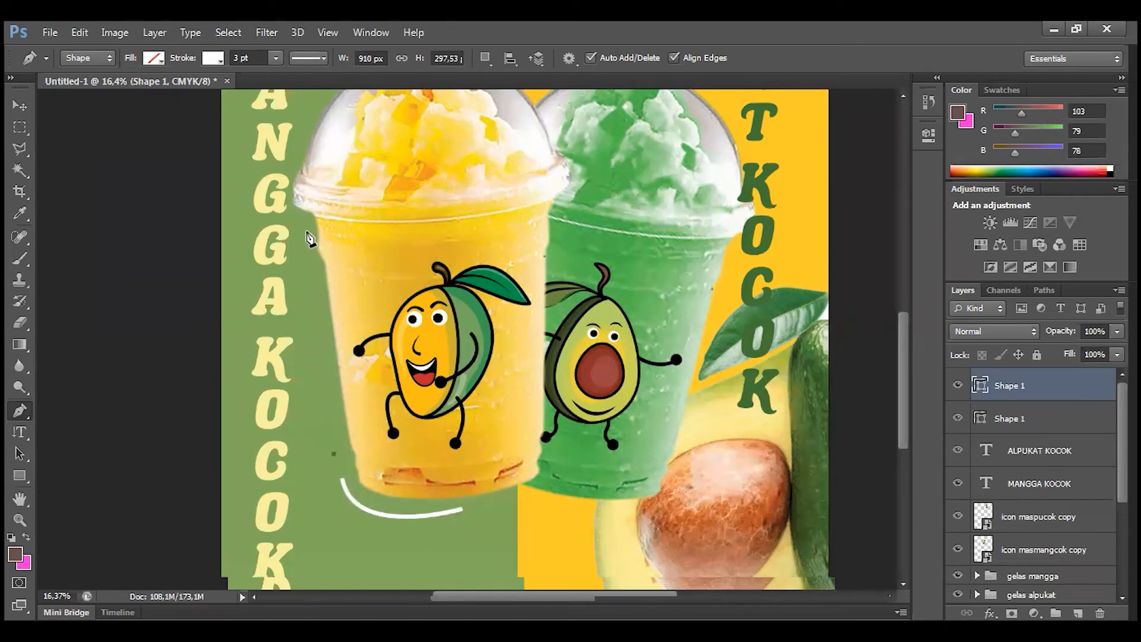
click(305, 226)
scroll(326, 285, up, 3)
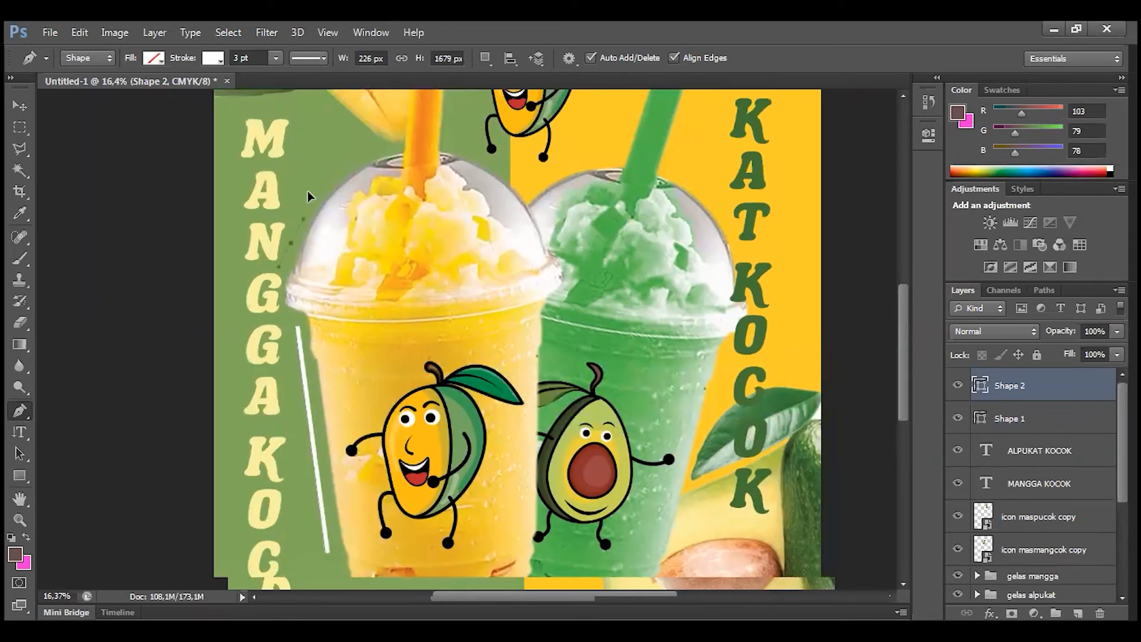
click(287, 317)
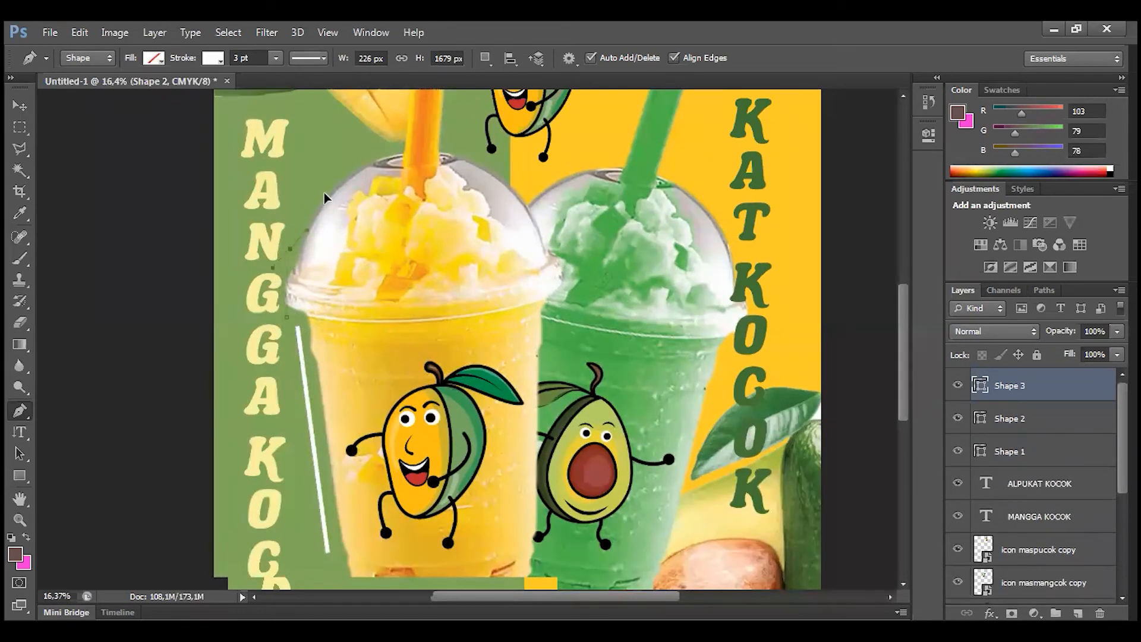
mouse_move(334, 191)
mouse_down()
mouse_move(329, 210)
mouse_move(325, 201)
mouse_up()
click(290, 252)
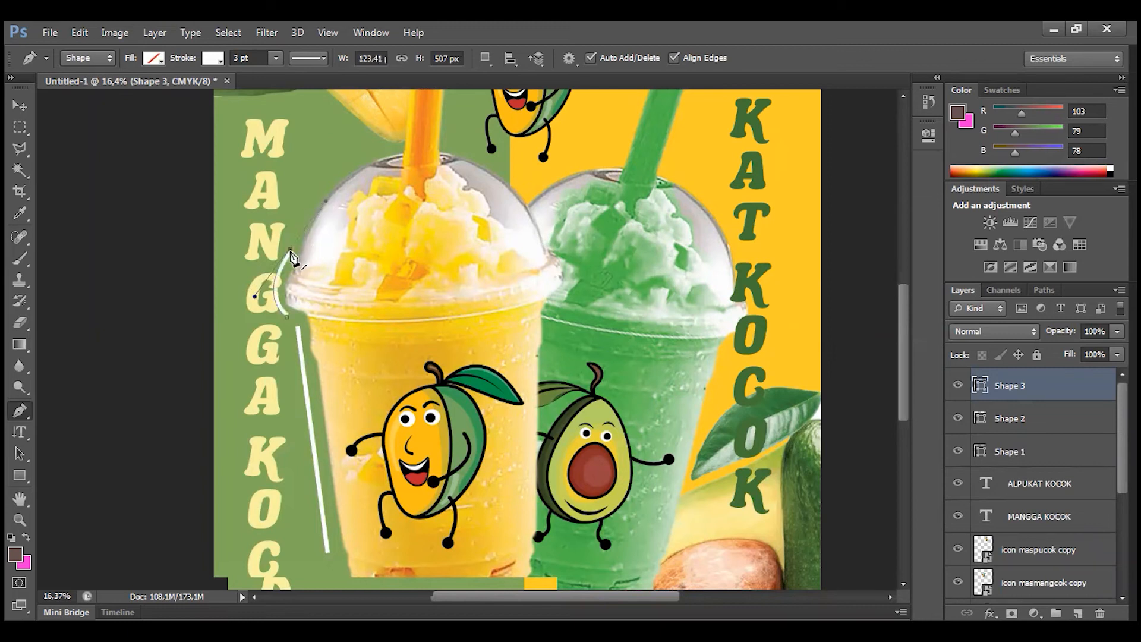
click(19, 410)
Draw a white arc over the left half of the mango cup's dome lid, about 726 × 623 px
click(297, 232)
drag(396, 148, 488, 137)
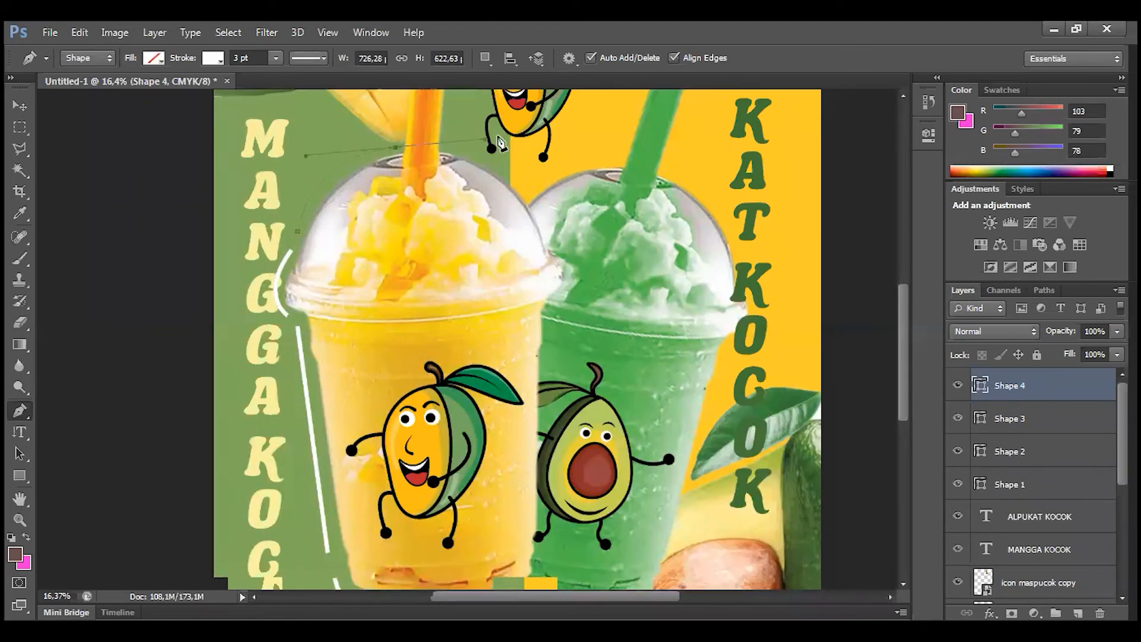
key(a)
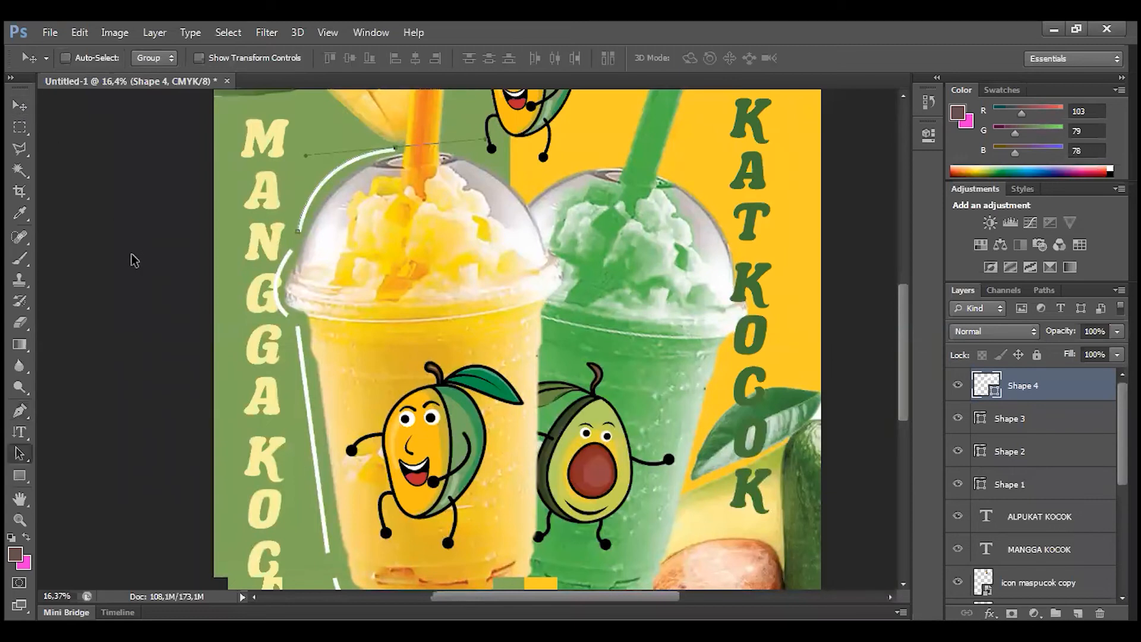
On a new layer, draw a white arc above the avocado cup's lid left of the straw, about 585 × 228 px
scroll(219, 316, down, 4)
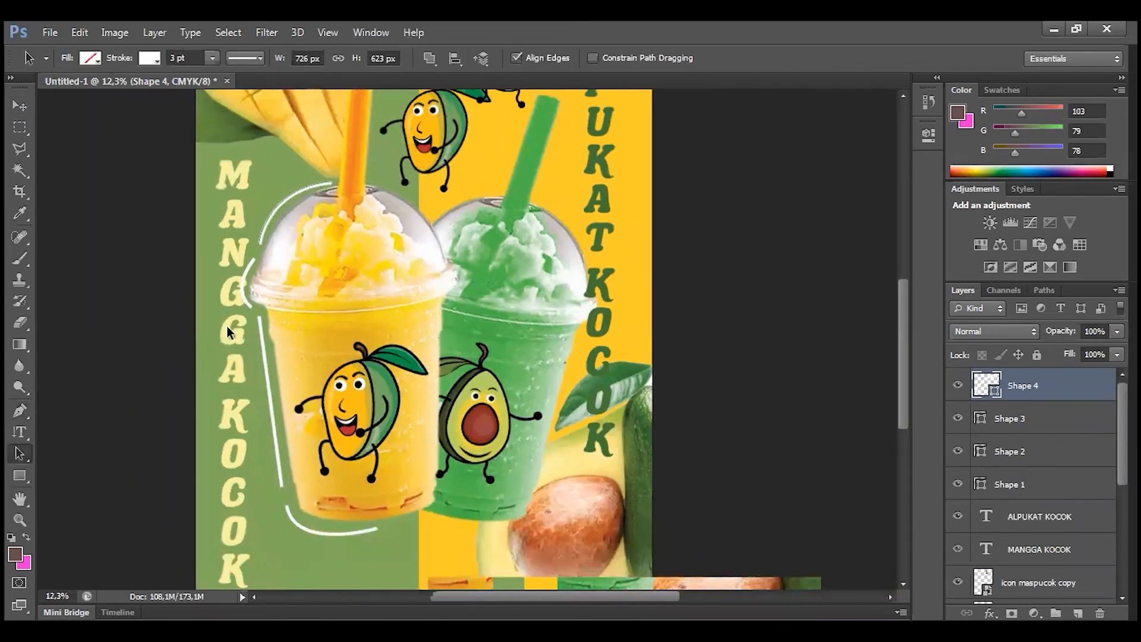
drag(362, 270, 332, 304)
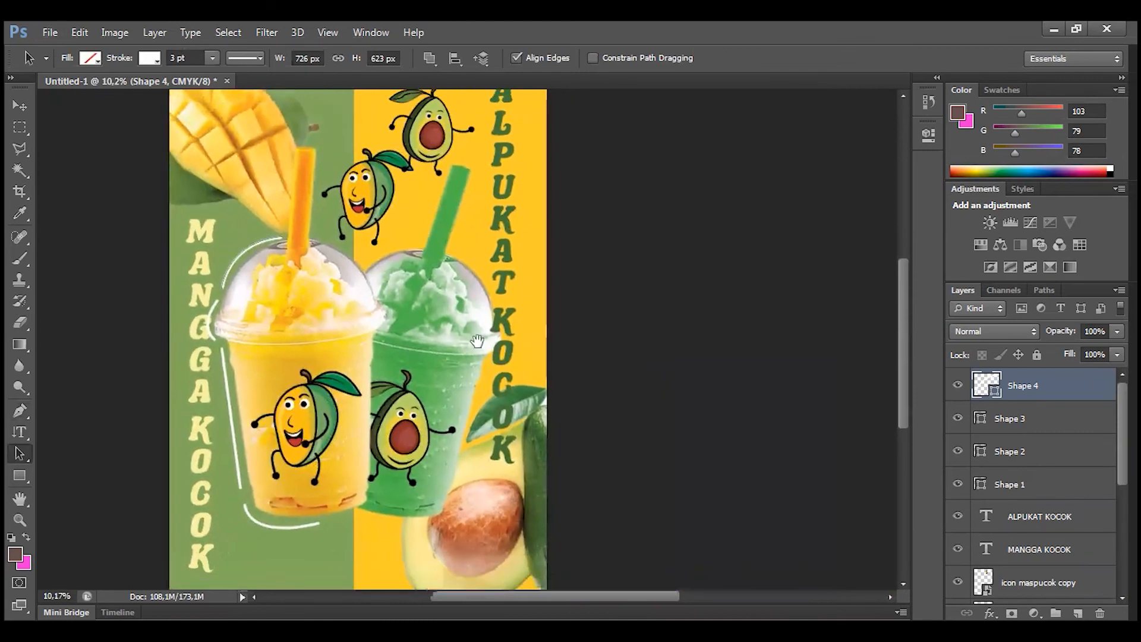
drag(477, 341, 447, 313)
scroll(404, 255, up, 2)
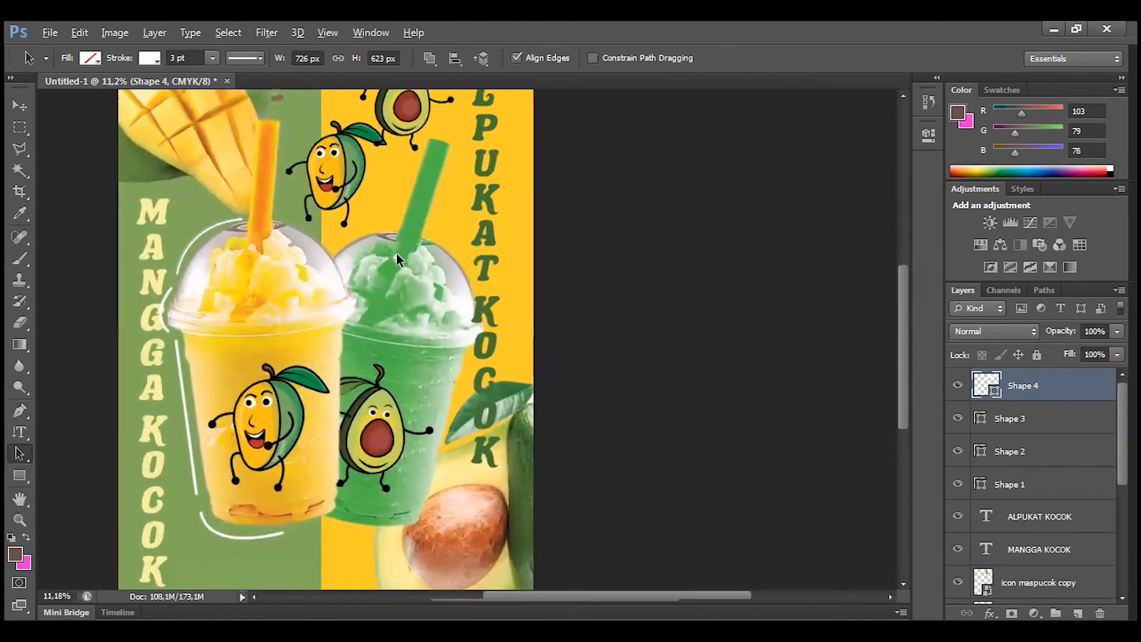
drag(603, 295, 575, 336)
drag(812, 347, 557, 353)
click(1078, 612)
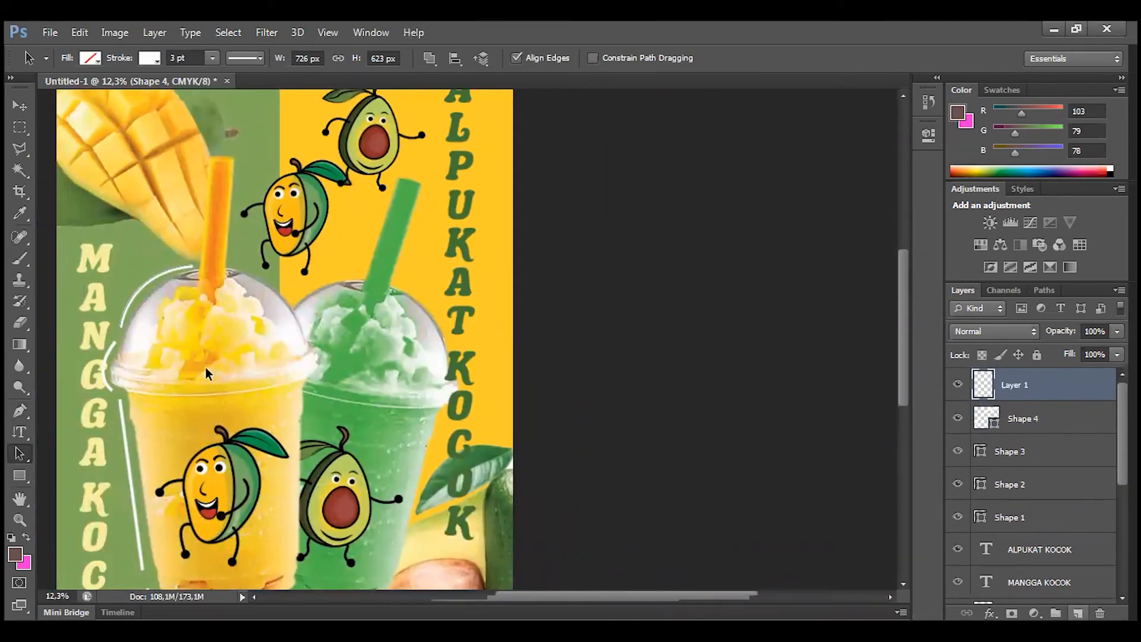
click(294, 289)
drag(354, 265, 389, 268)
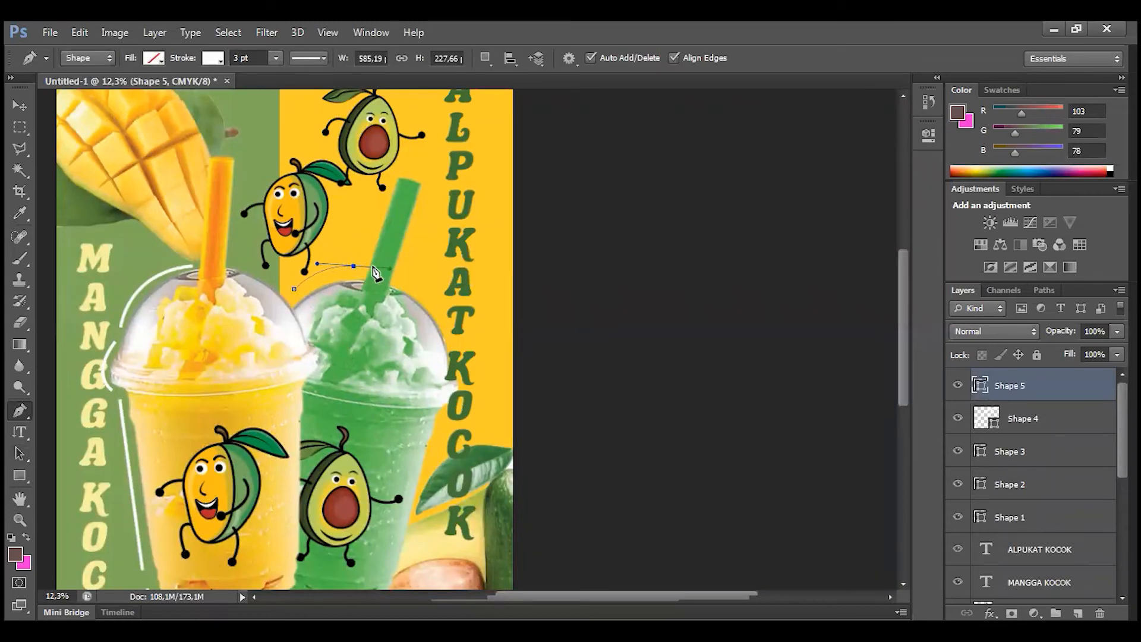
key(Escape)
Draw white lines along both sides of the green straw, about 358 × 796 px on the left and 235 × 860 px on the right
click(362, 249)
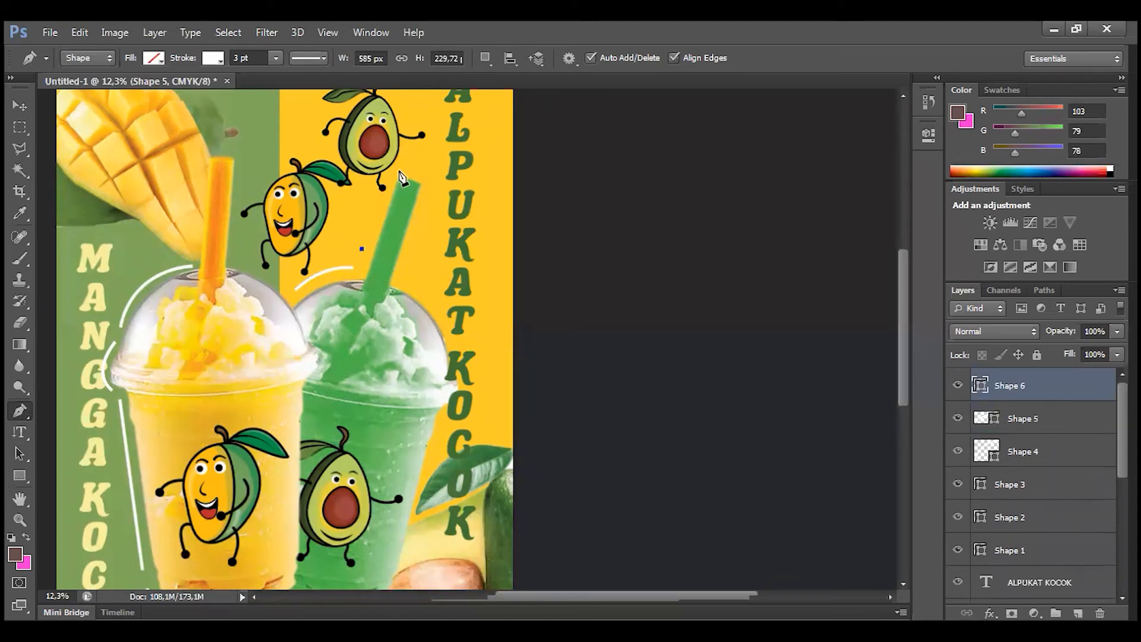
click(397, 168)
drag(409, 156, 410, 156)
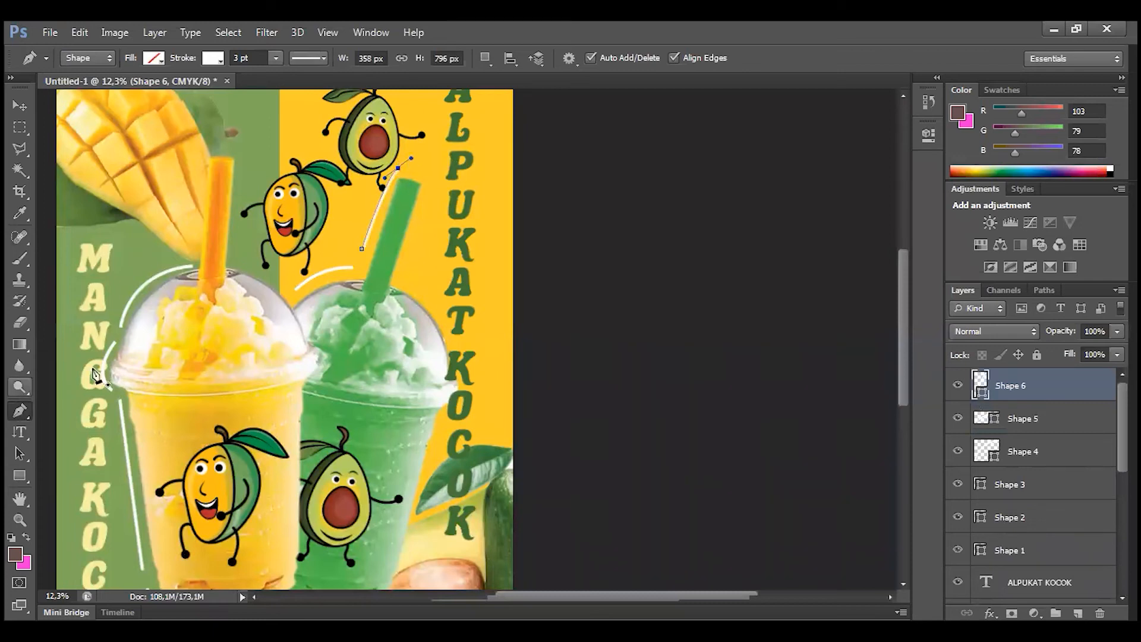
ctrl+click(429, 186)
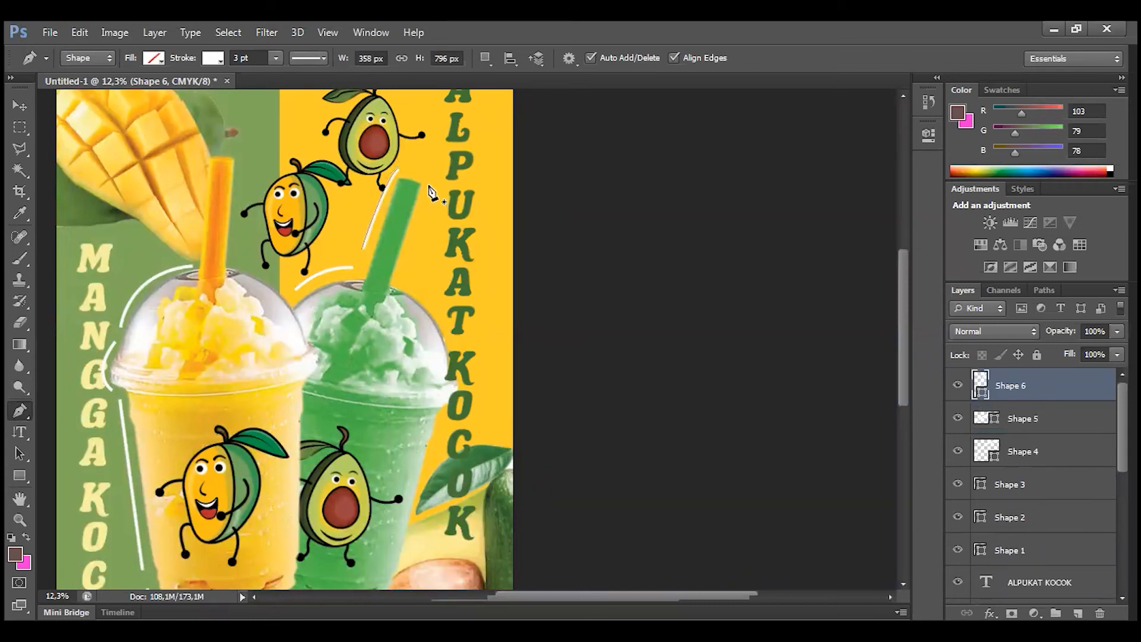
click(405, 273)
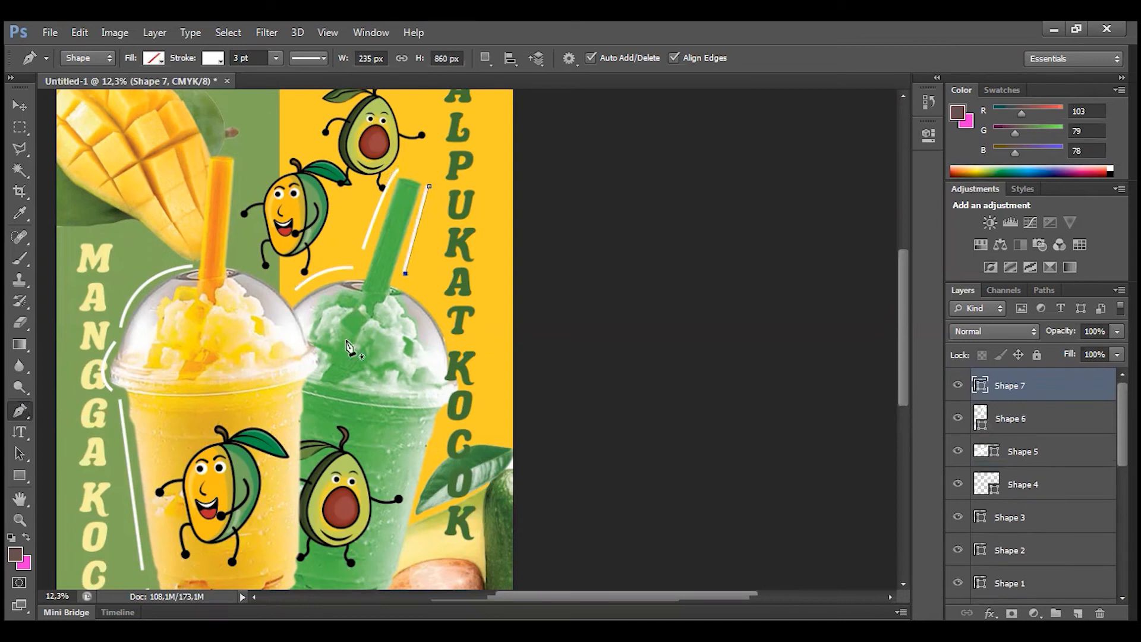
ctrl+click(408, 283)
Draw a white arc around the right side of the avocado cup's dome lid, about 584 × 1177 px
click(408, 283)
mouse_move(456, 429)
mouse_down()
mouse_move(439, 367)
mouse_move(430, 419)
mouse_move(441, 427)
mouse_up()
click(21, 414)
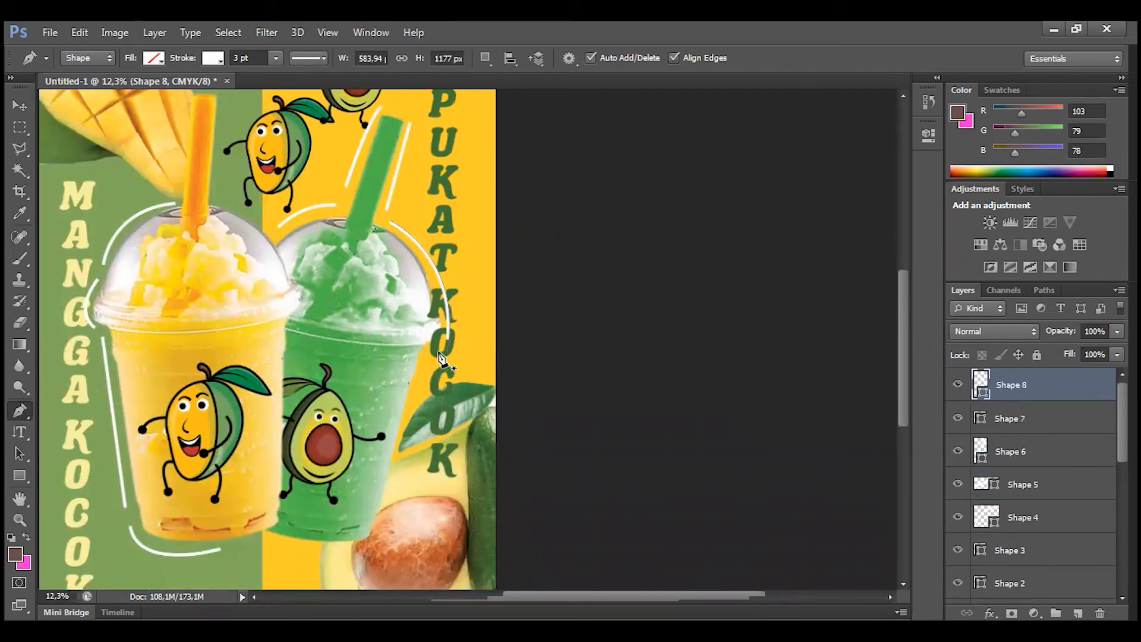
Draw a short curve under the avocado lid's right rim, about 211 × 335 px, and a straight line down the cup's right side, about 406 × 1405 px
click(441, 350)
drag(421, 383, 414, 412)
click(22, 412)
click(415, 398)
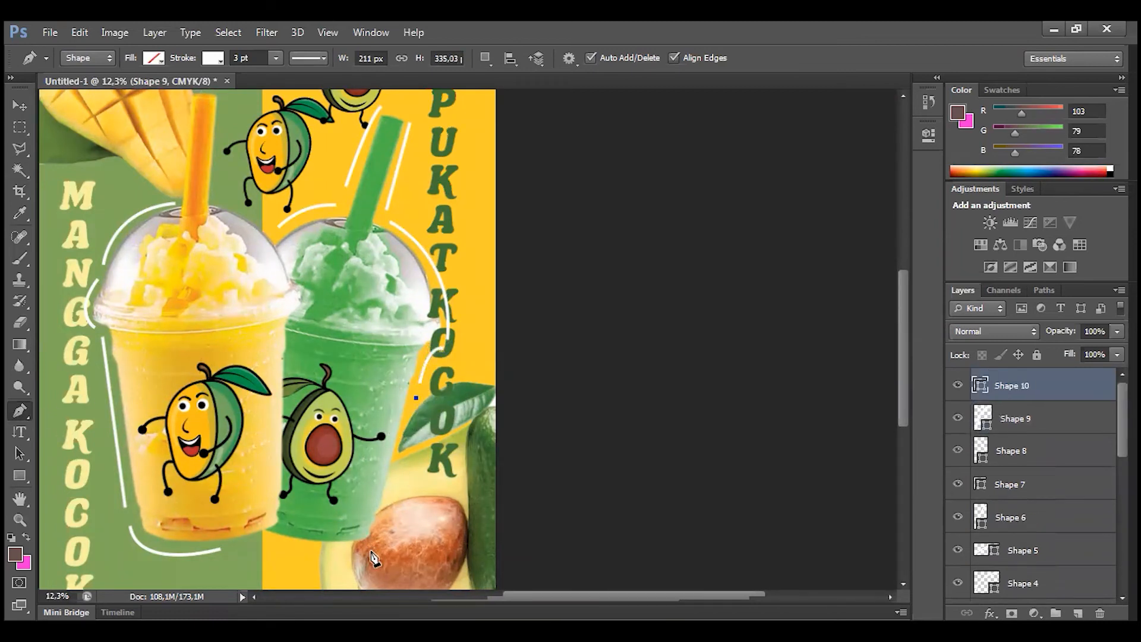
click(375, 540)
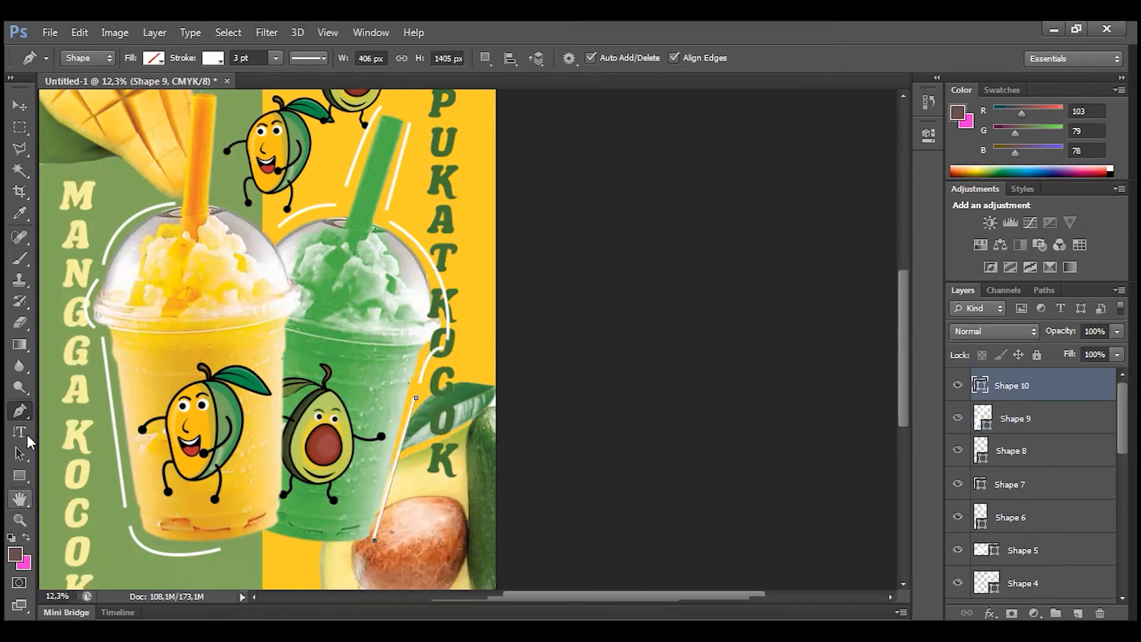
Draw a curved white line beneath the avocado cup's base, about 1016 px wide and 111 px high
click(268, 555)
drag(264, 548, 230, 526)
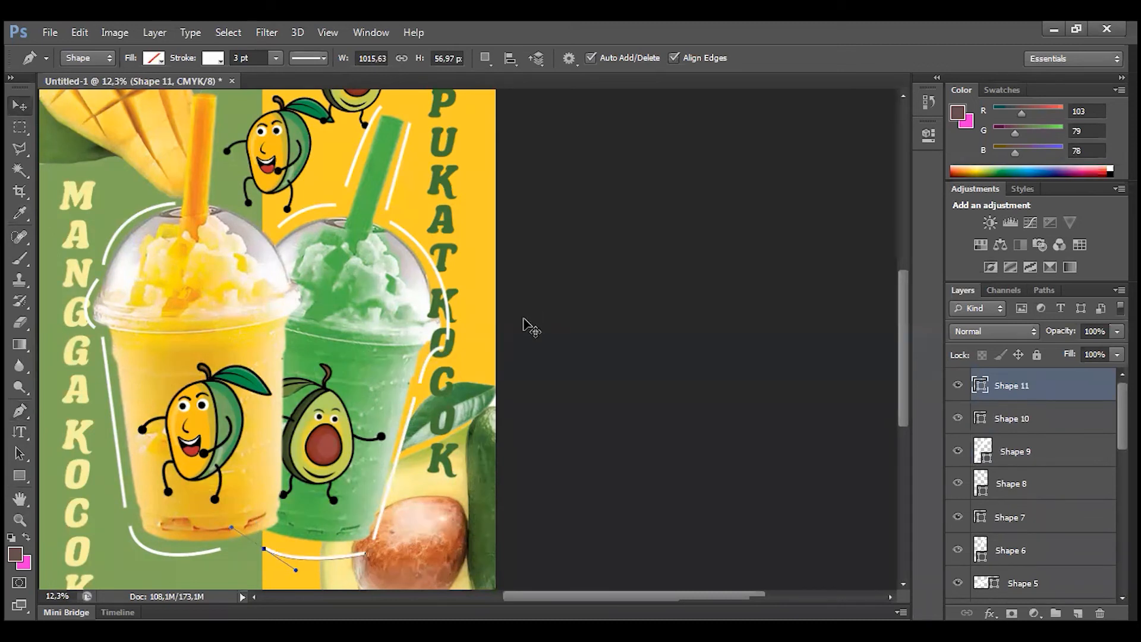
key(a)
scroll(432, 335, down, 3)
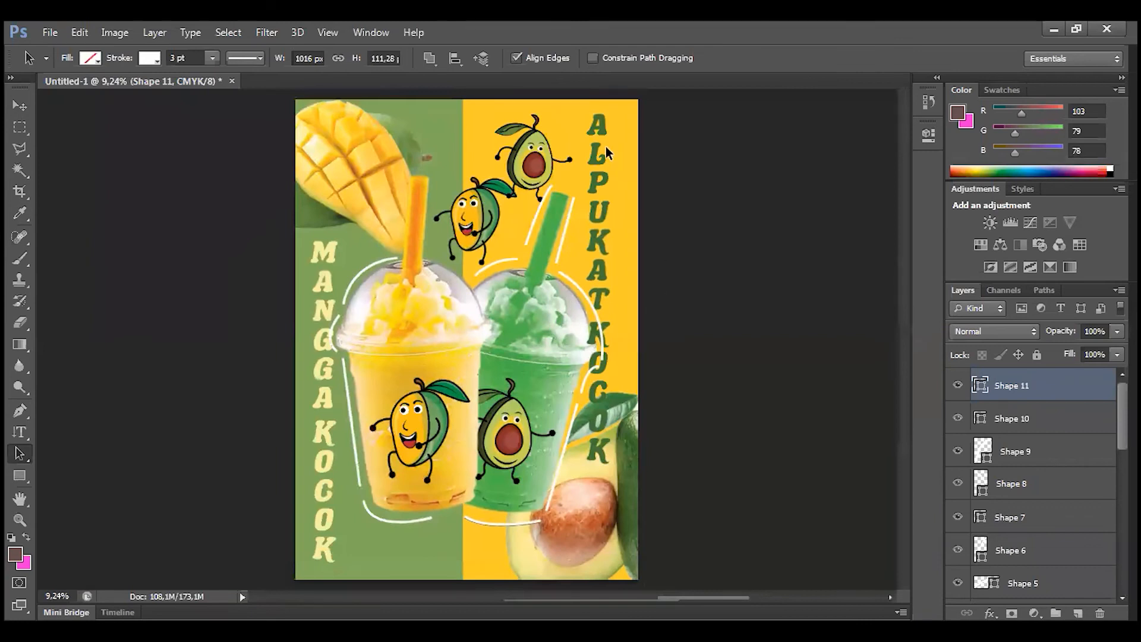
Move the ALPUKAT KOCOK and MANGGA KOCOK text layers together above the Shape 4 layer
click(607, 150)
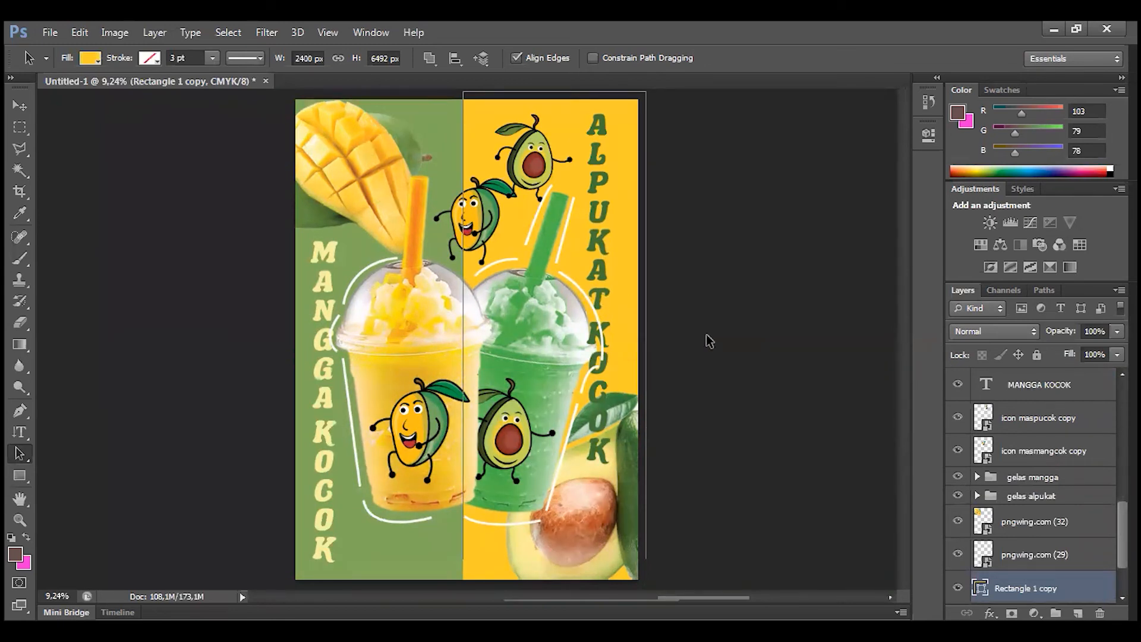
click(1032, 453)
scroll(1058, 505, up, 5)
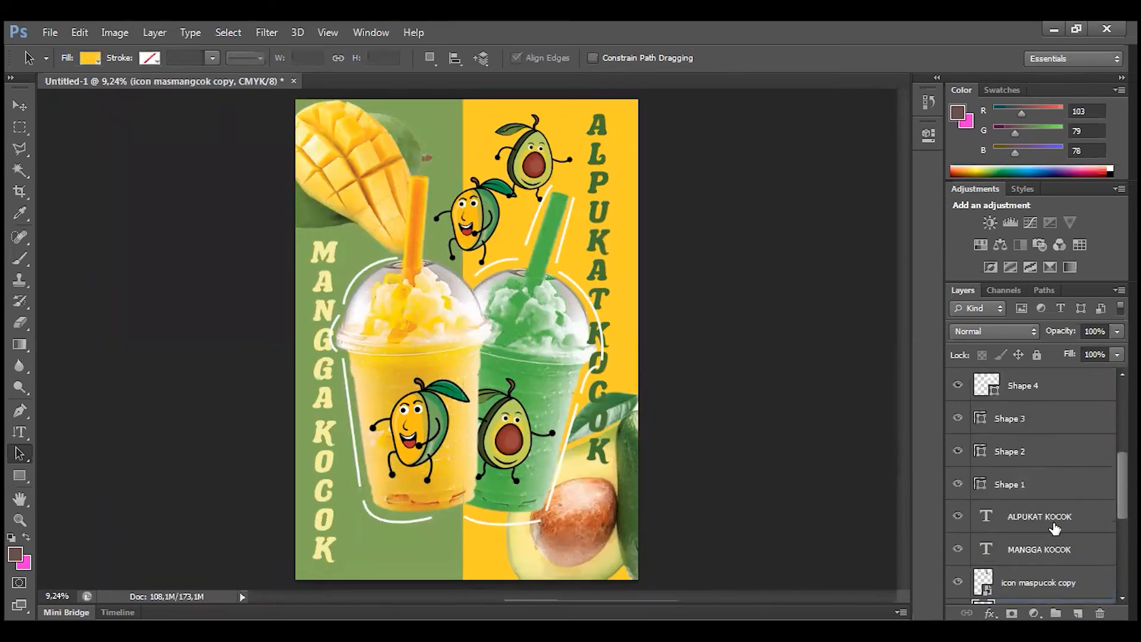
click(1051, 554)
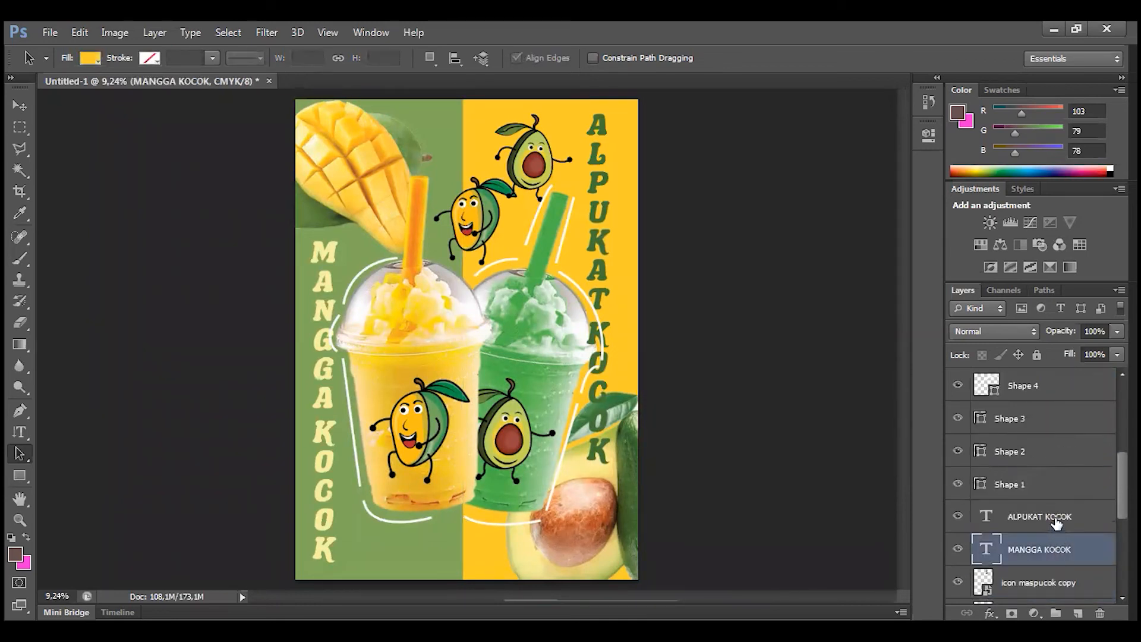
shift+click(1037, 521)
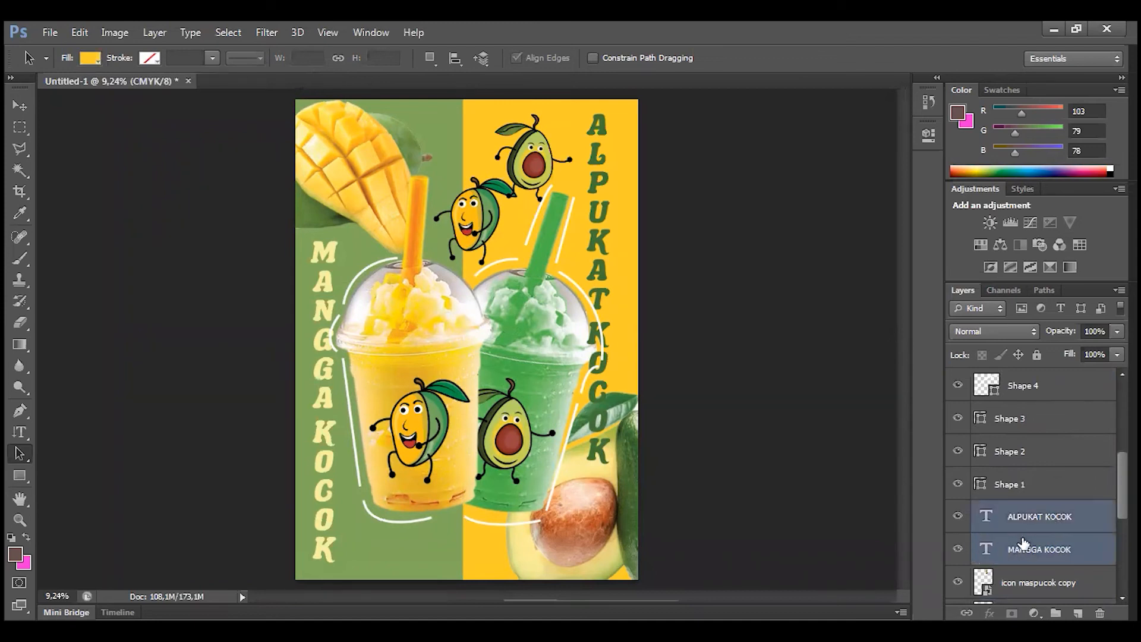
drag(1027, 539, 1051, 375)
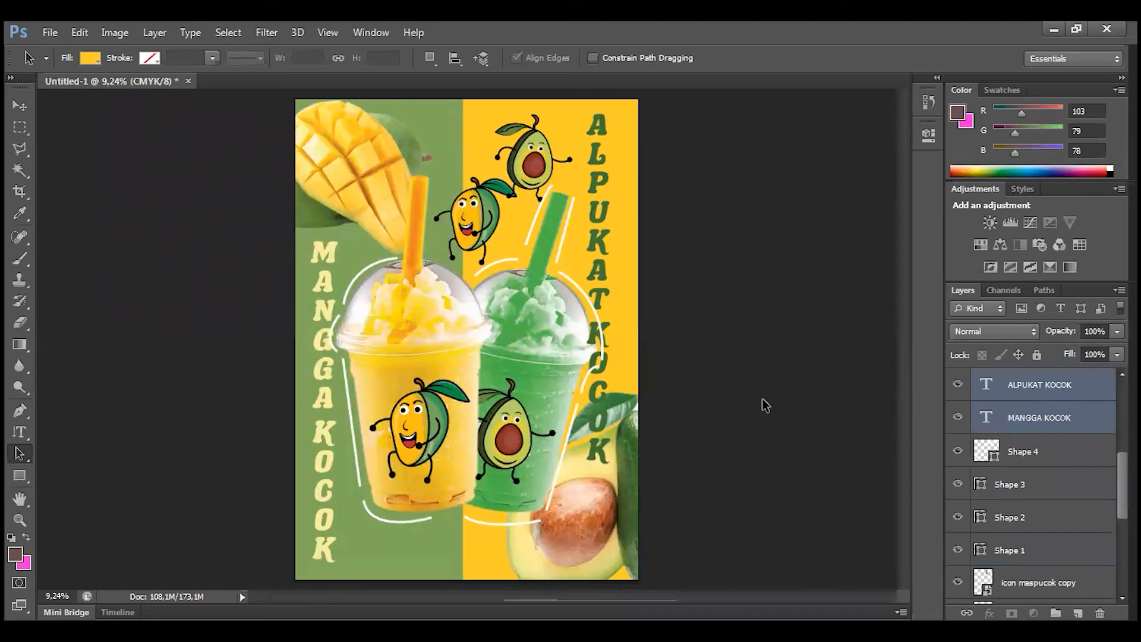
Move the ALPUKAT KOCOK and MANGGA KOCOK text layers together to the top of the layer stack, above Shape 11
click(20, 106)
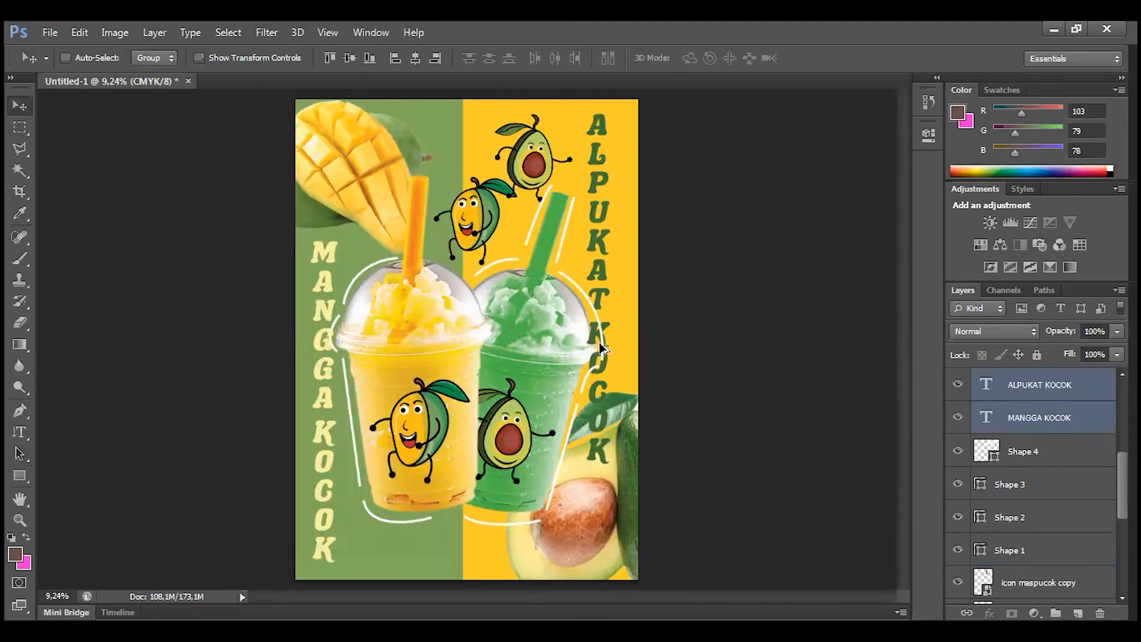
scroll(1053, 515, up, 5)
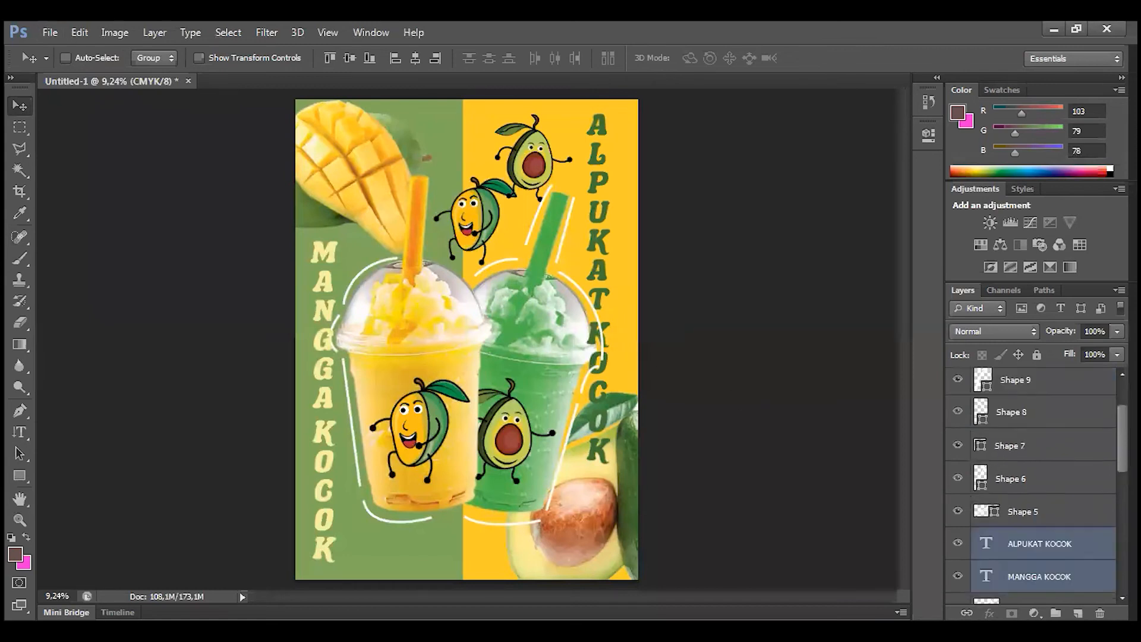
scroll(1053, 515, down, 1)
drag(1052, 514, 1040, 400)
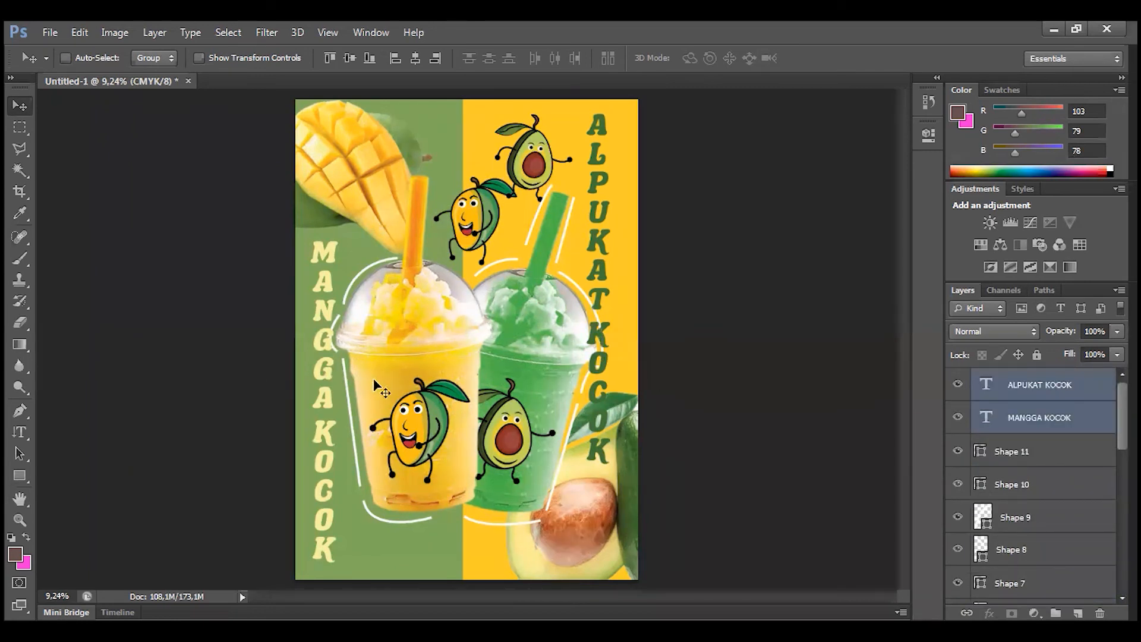
click(1096, 418)
scroll(305, 339, up, 2)
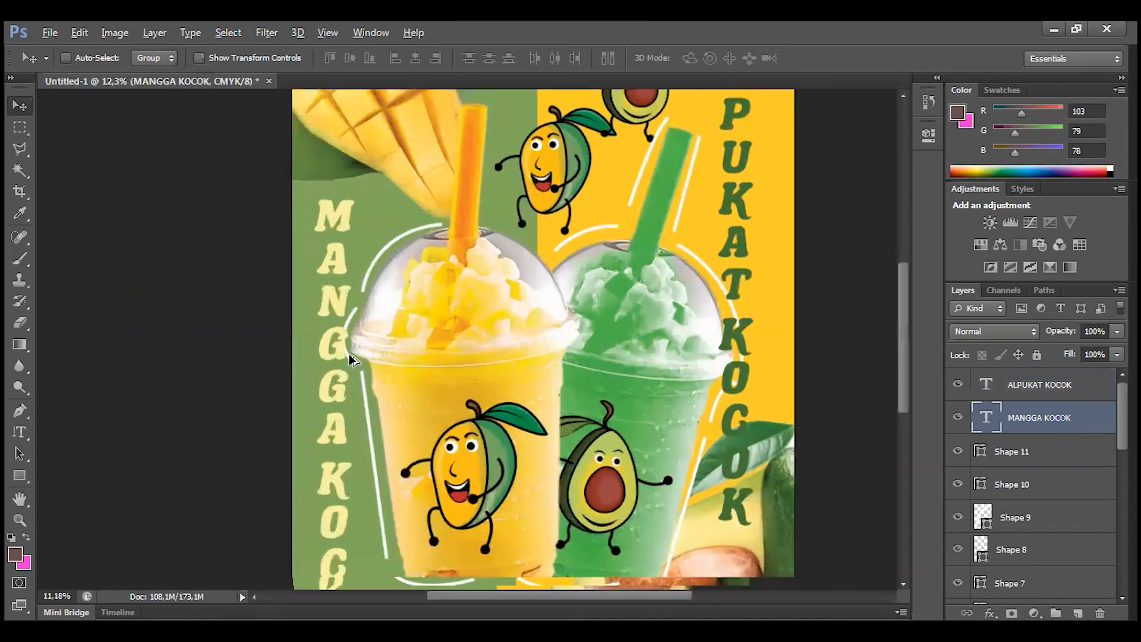
scroll(334, 350, up, 2)
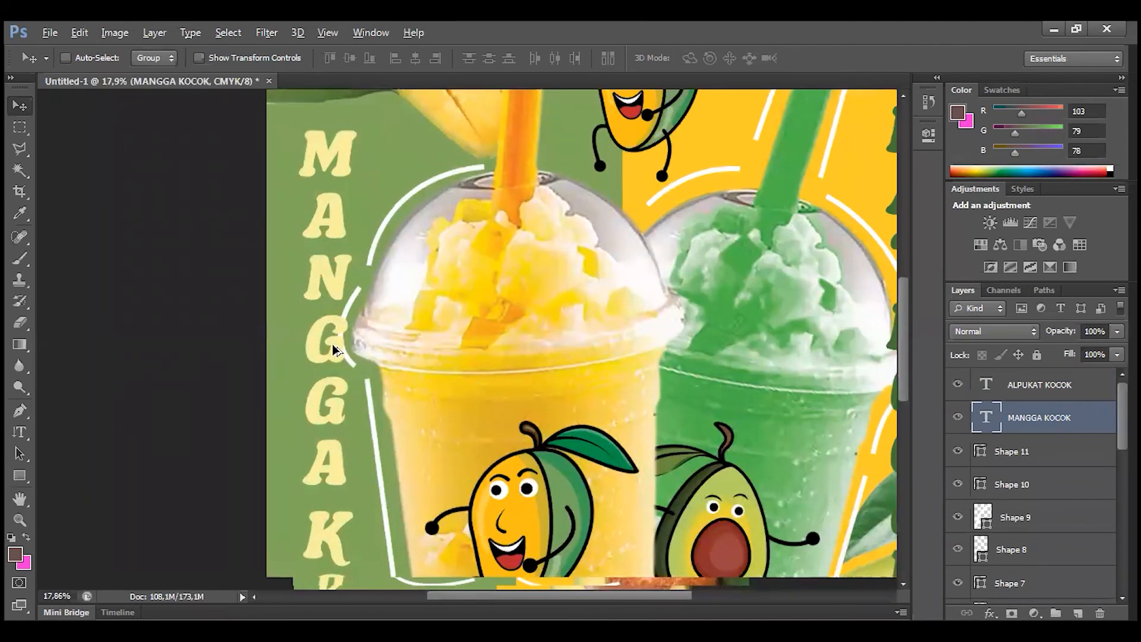
scroll(333, 344, down, 2)
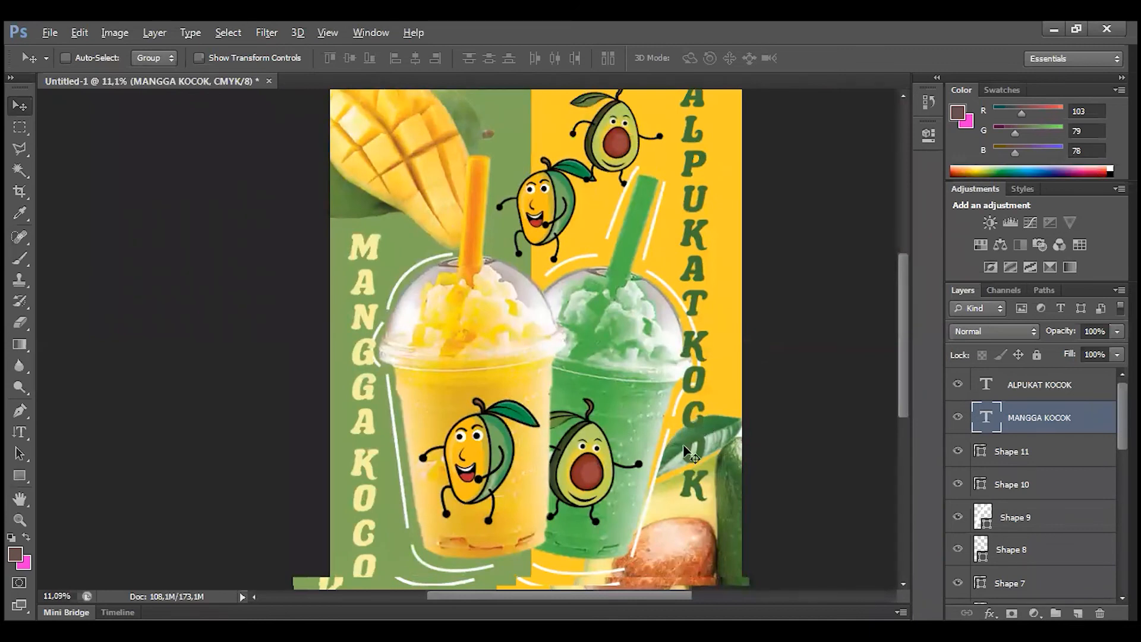
scroll(689, 455, down, 3)
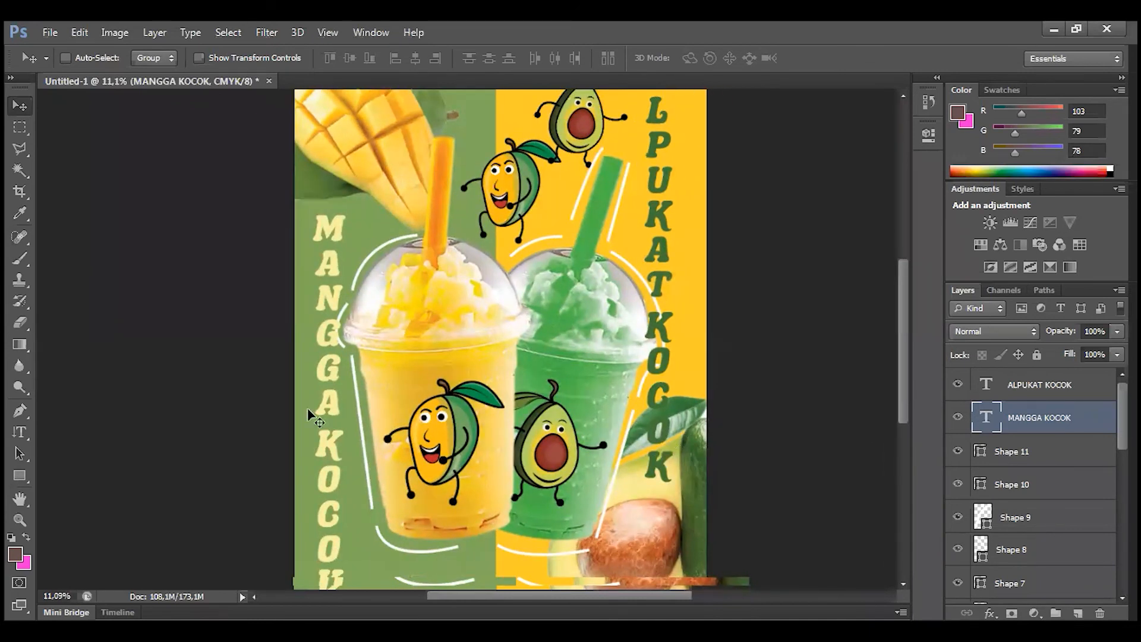
scroll(308, 407, down, 2)
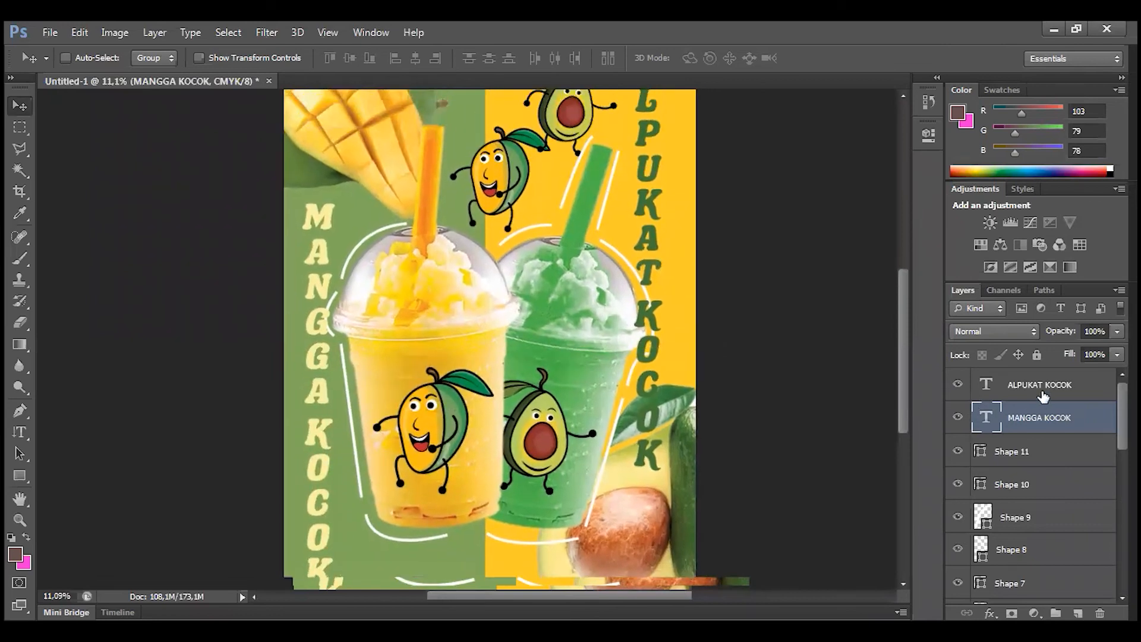
Add a white (ffffff) Stroke layer style to the ALPUKAT KOCOK text layer
click(1043, 396)
scroll(629, 331, up, 3)
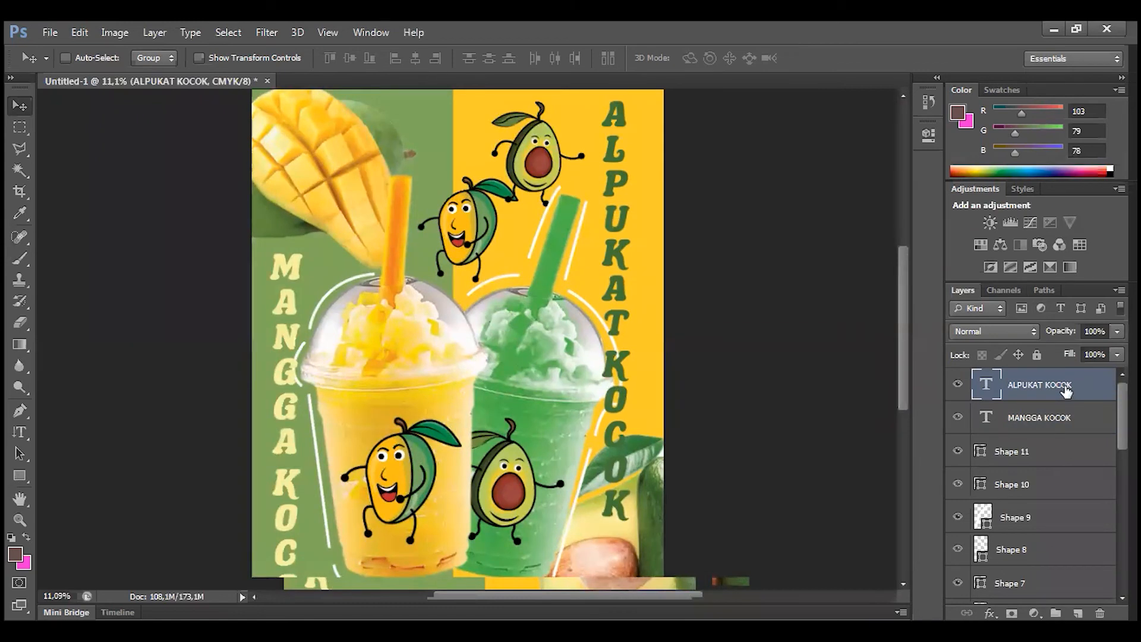
mouse_move(1066, 391)
mouse_down()
mouse_move(1063, 407)
mouse_move(1064, 392)
mouse_up()
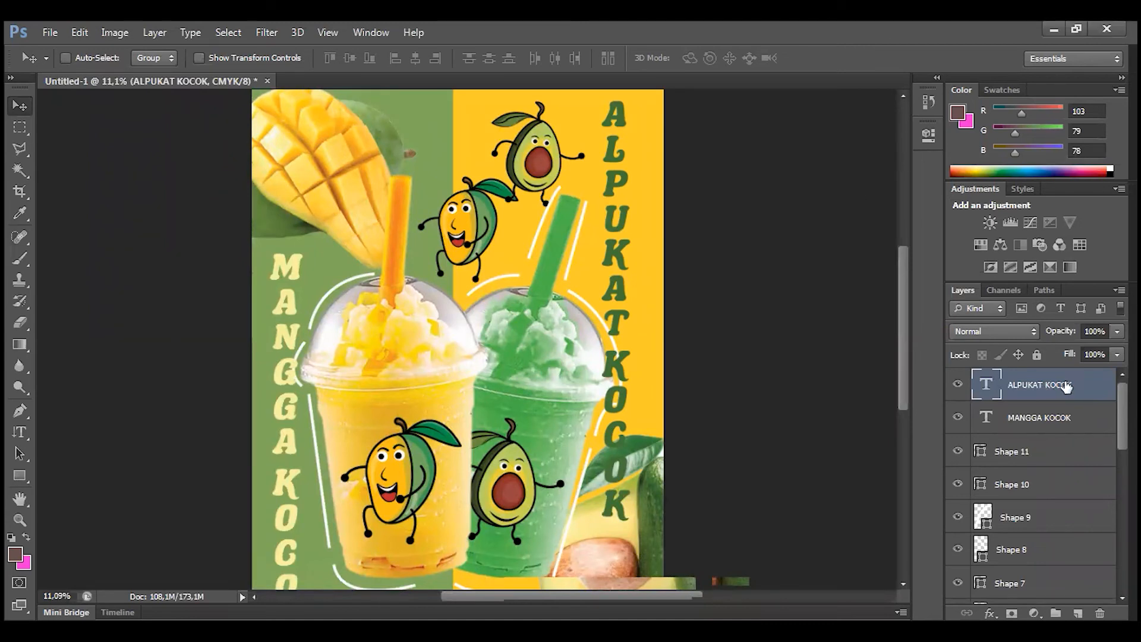
right_click(1065, 385)
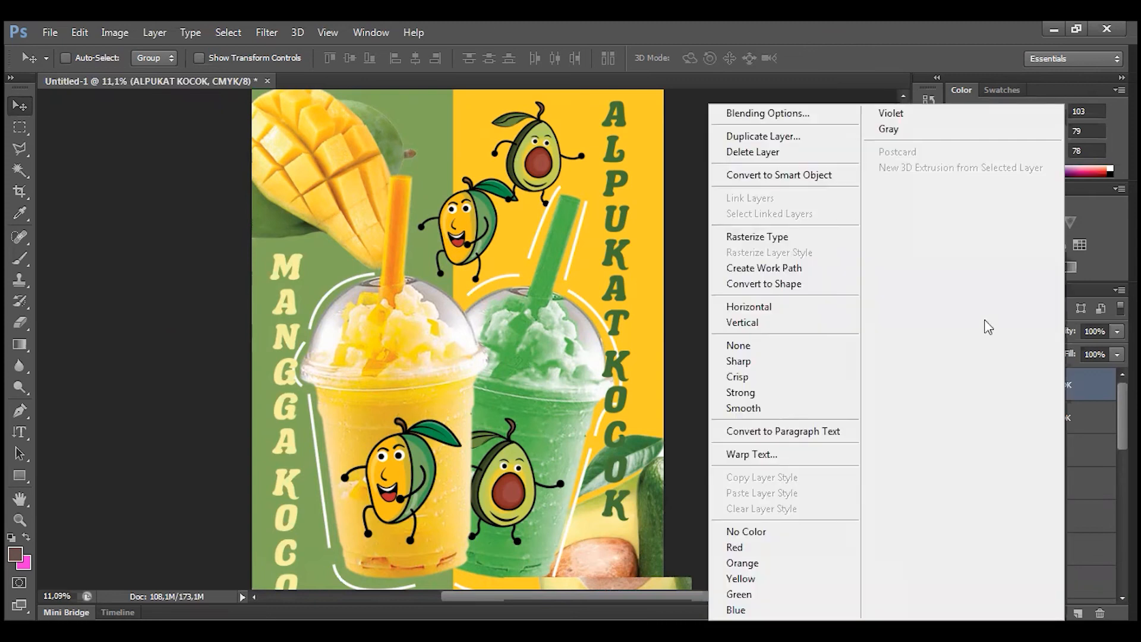
click(802, 115)
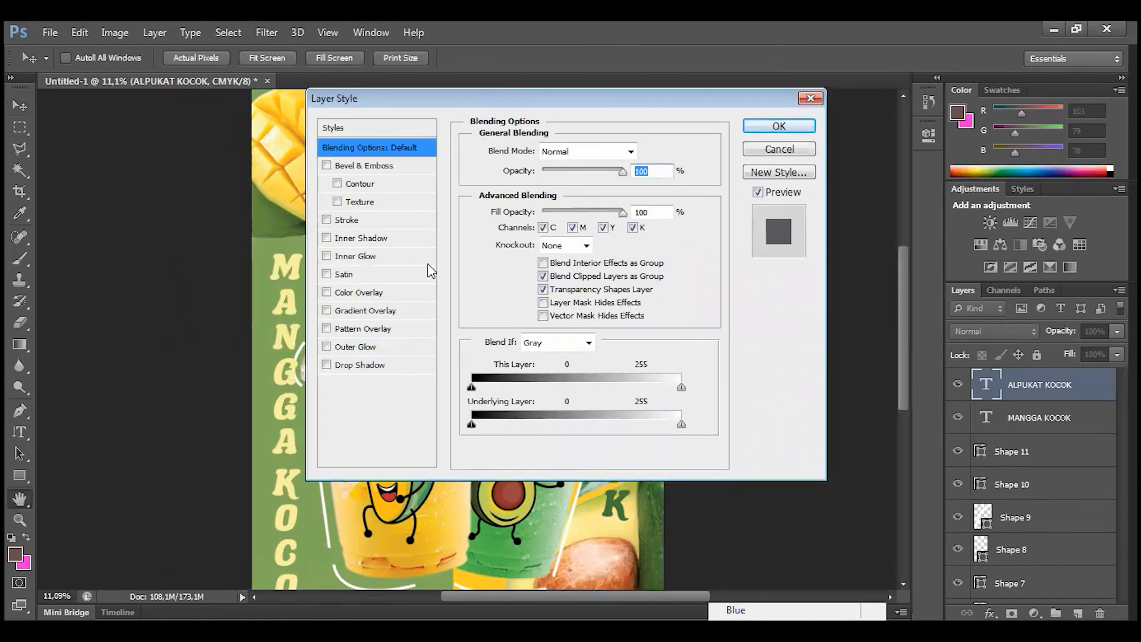
drag(490, 100, 200, 110)
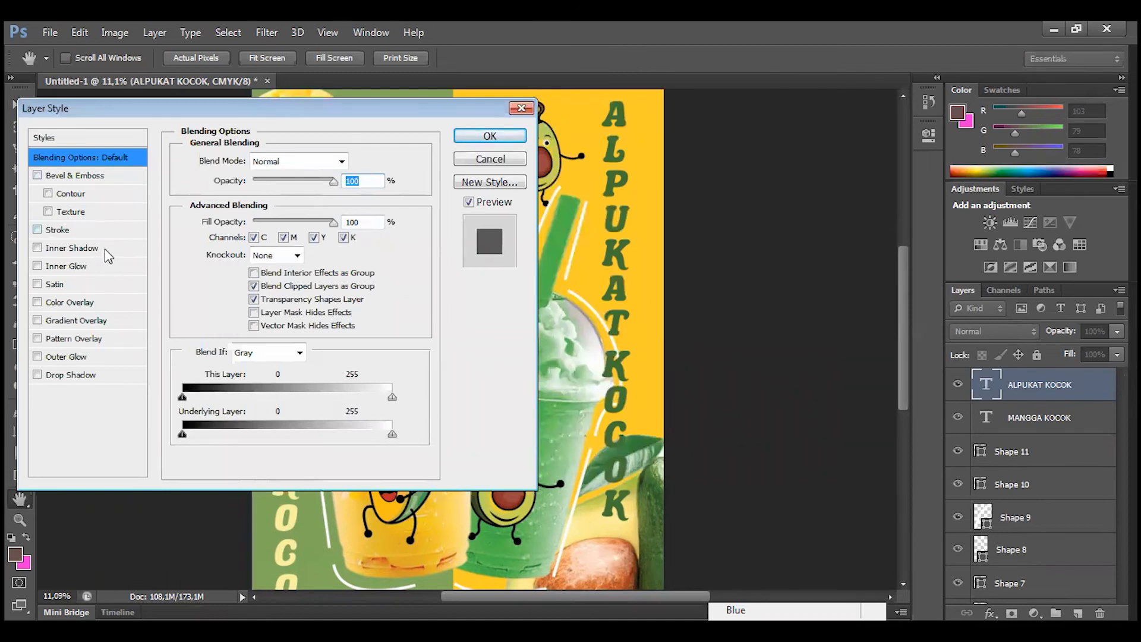
click(67, 230)
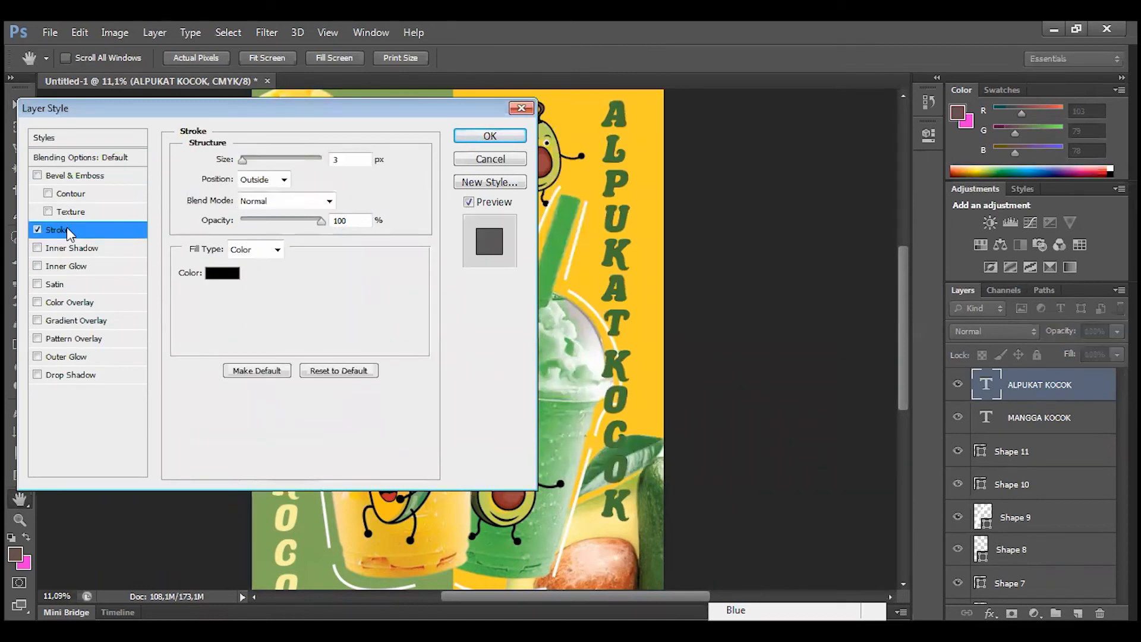
click(219, 277)
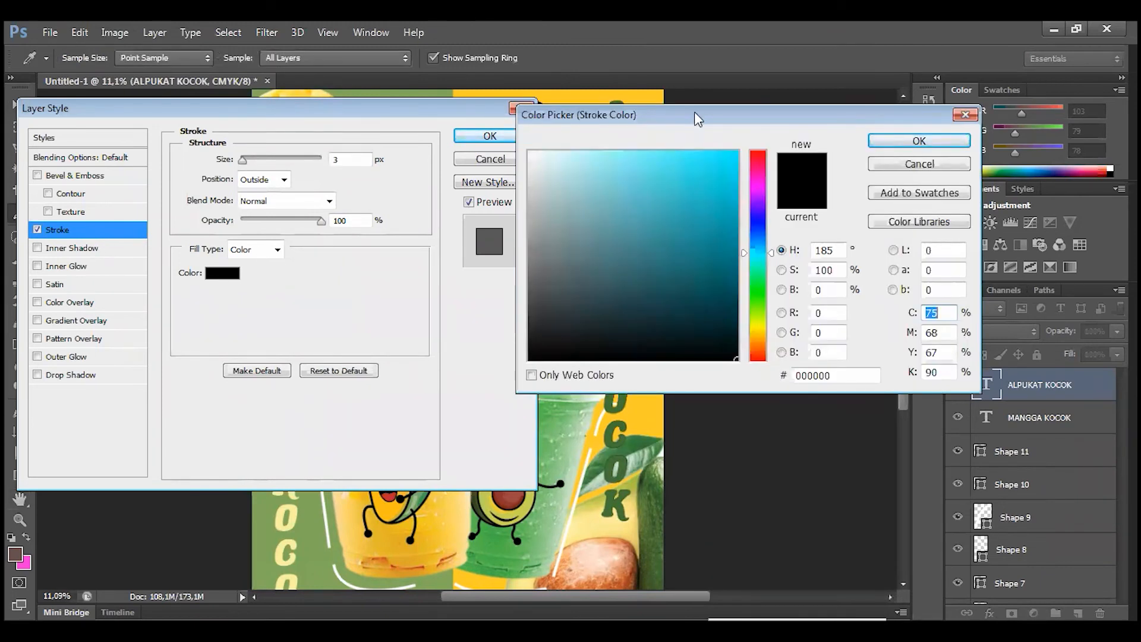
drag(694, 111, 426, 274)
click(256, 310)
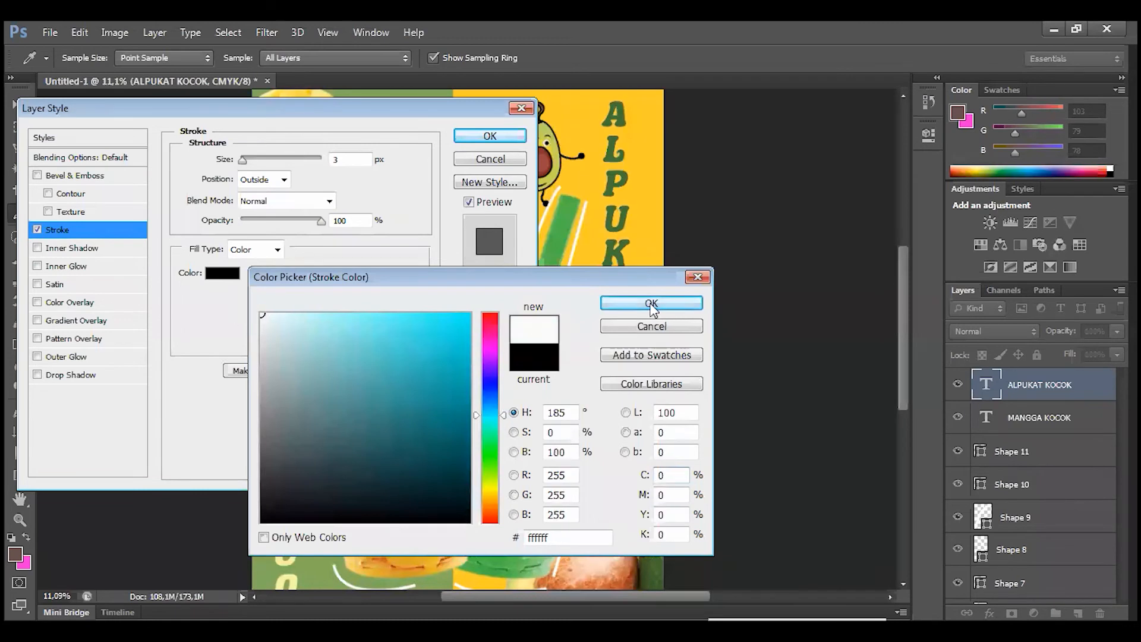
key(Return)
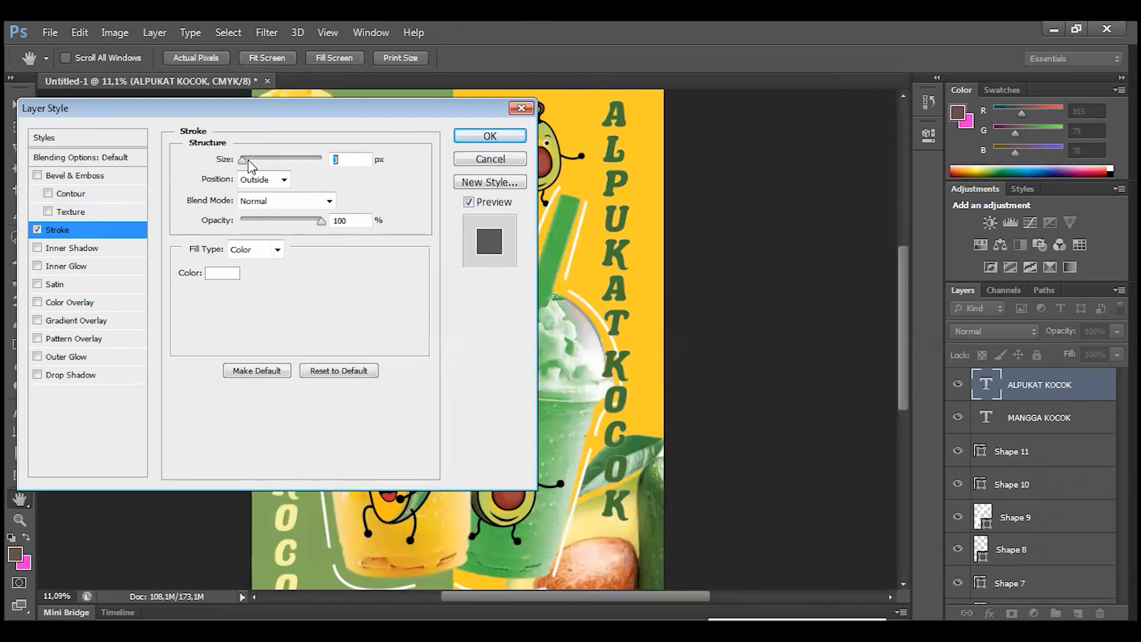
Set the ALPUKAT KOCOK stroke size to 60 px and apply the layer style
drag(248, 162, 265, 166)
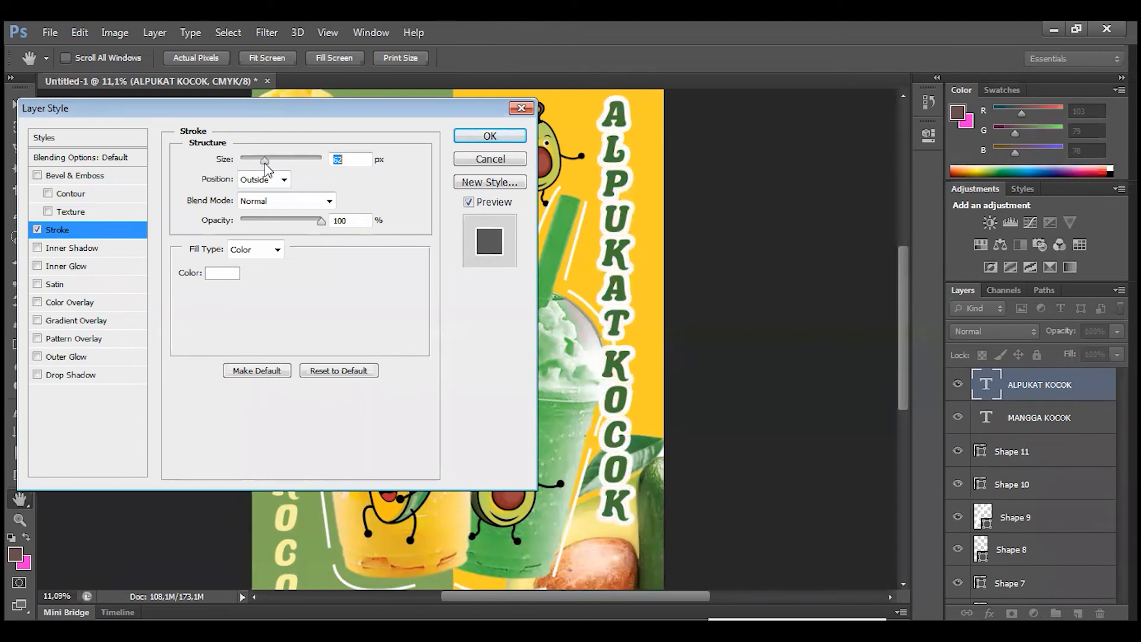
click(358, 160)
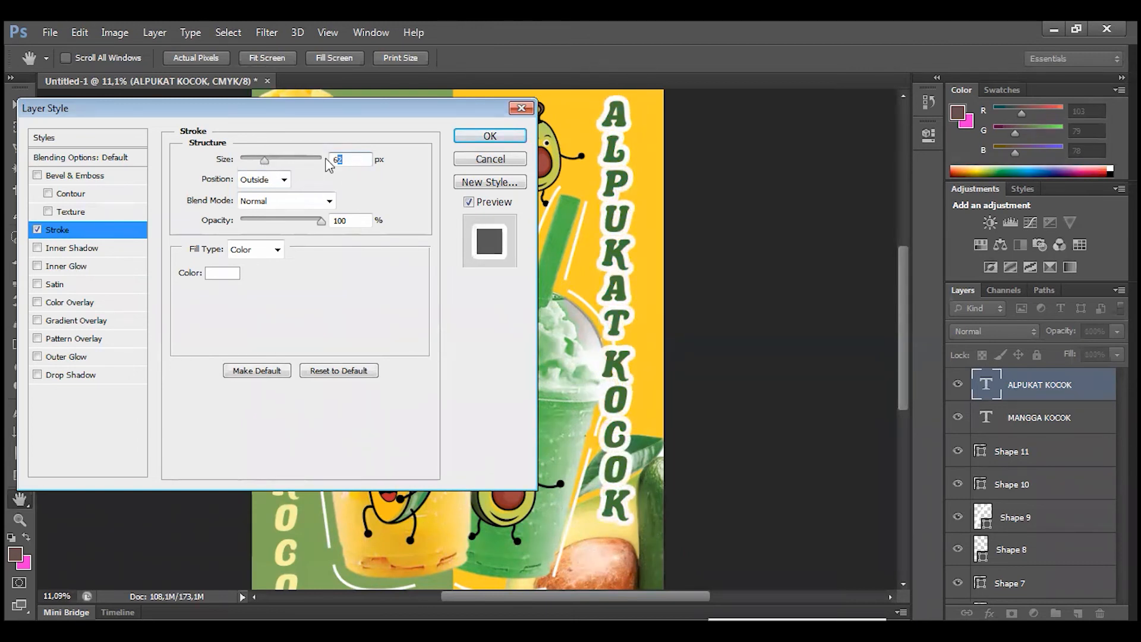
key(Down)
key(Down)
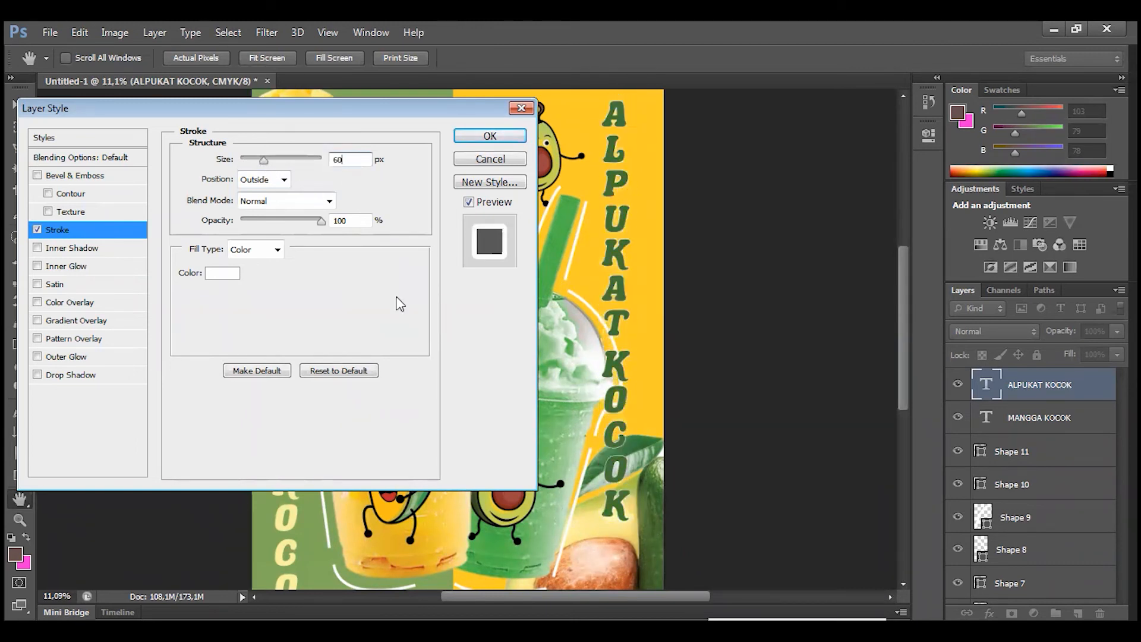
click(485, 135)
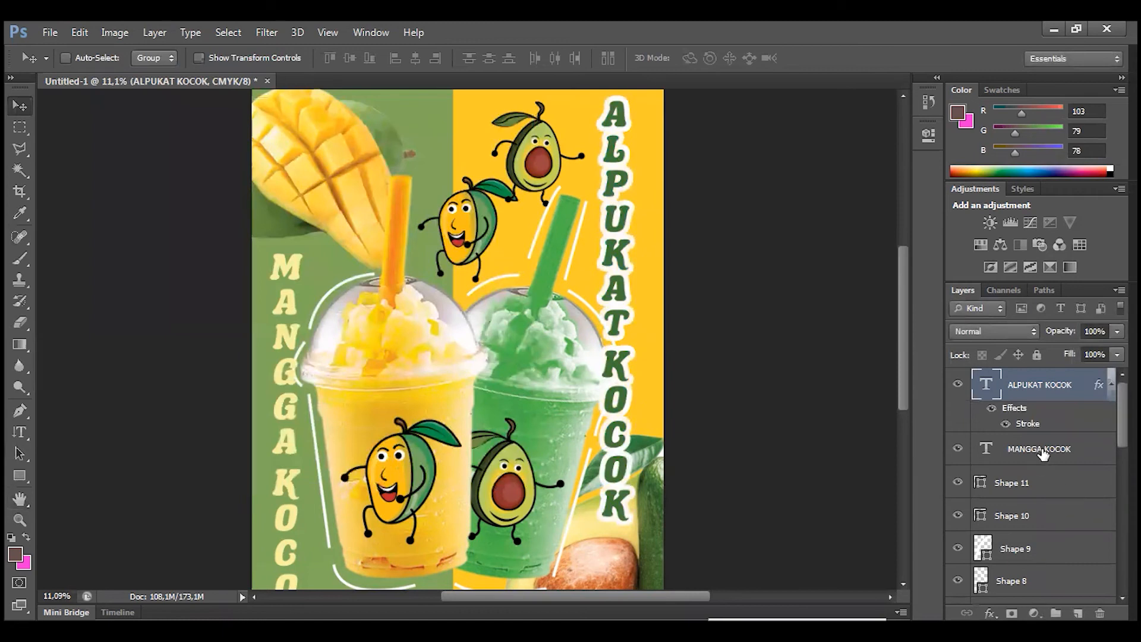
Apply a white 60 px outside Stroke layer style to the MANGGA KOCOK text layer
click(1062, 454)
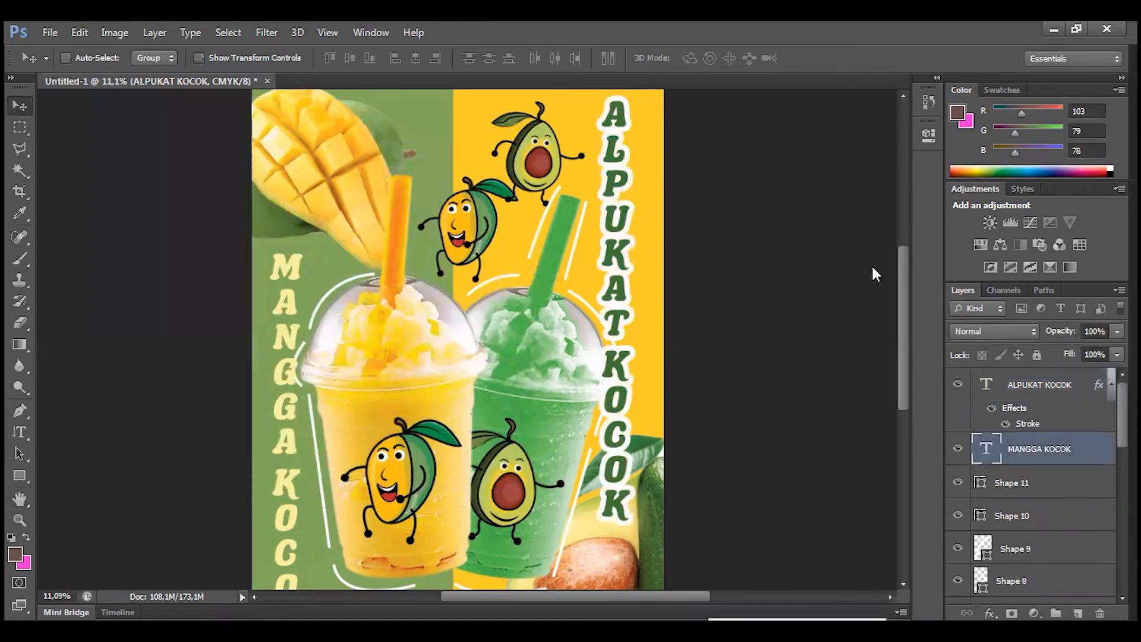
click(782, 122)
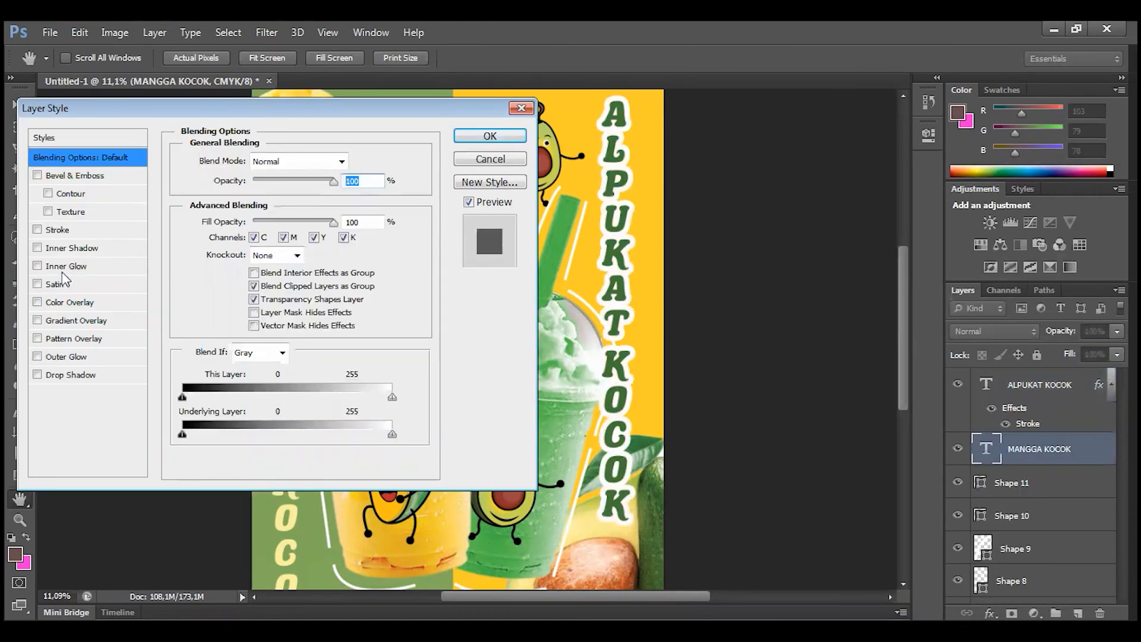
click(58, 229)
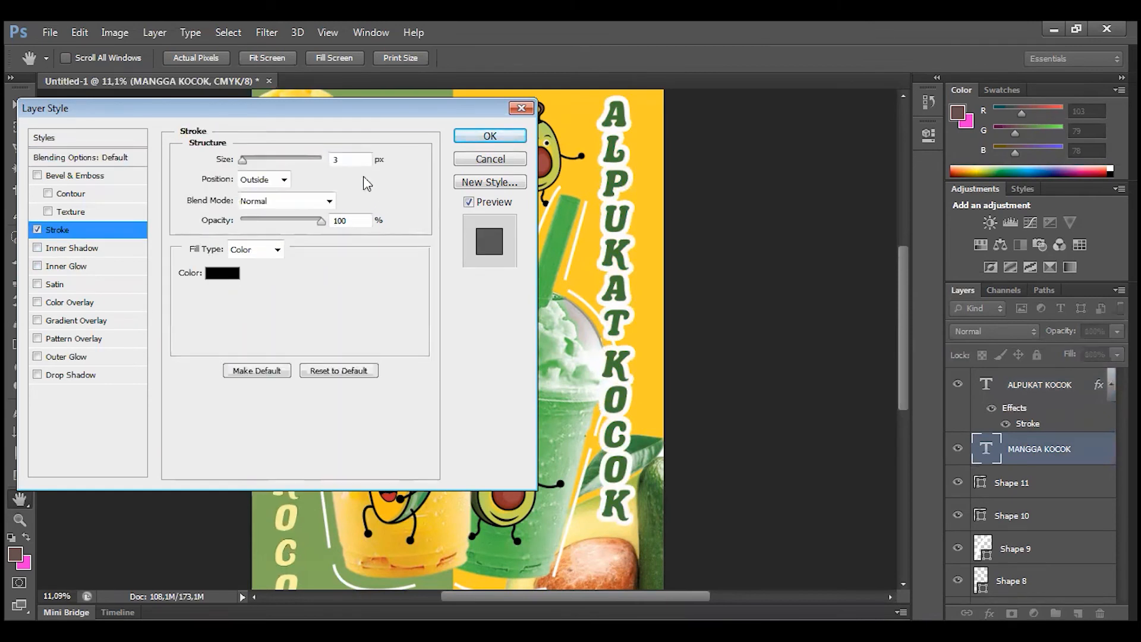
click(220, 276)
click(261, 315)
click(615, 306)
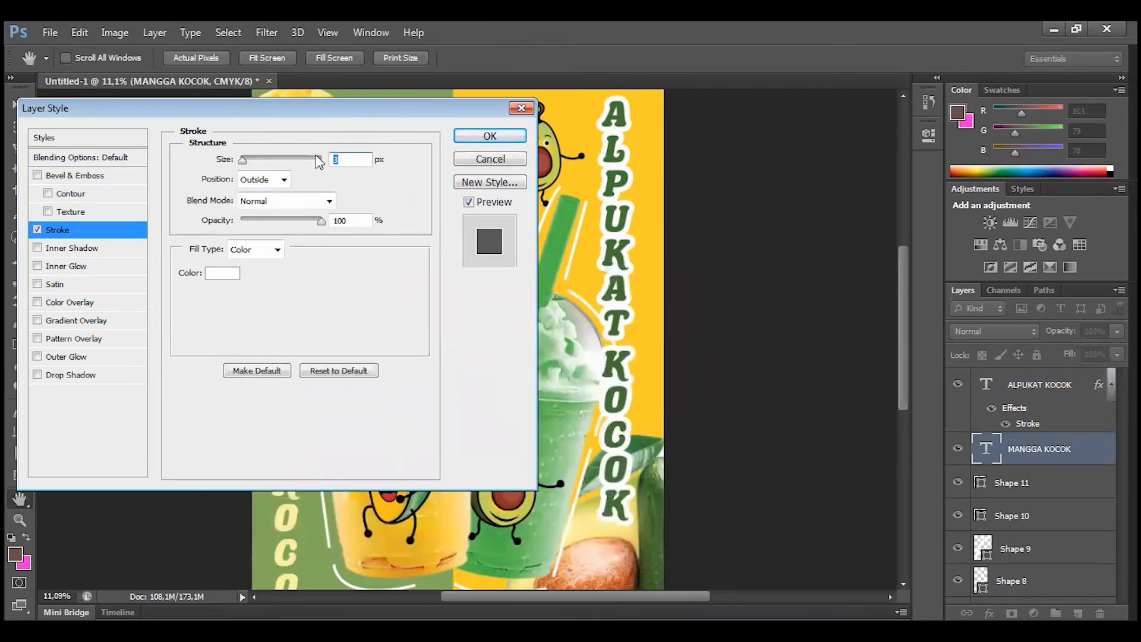
text(60)
click(490, 138)
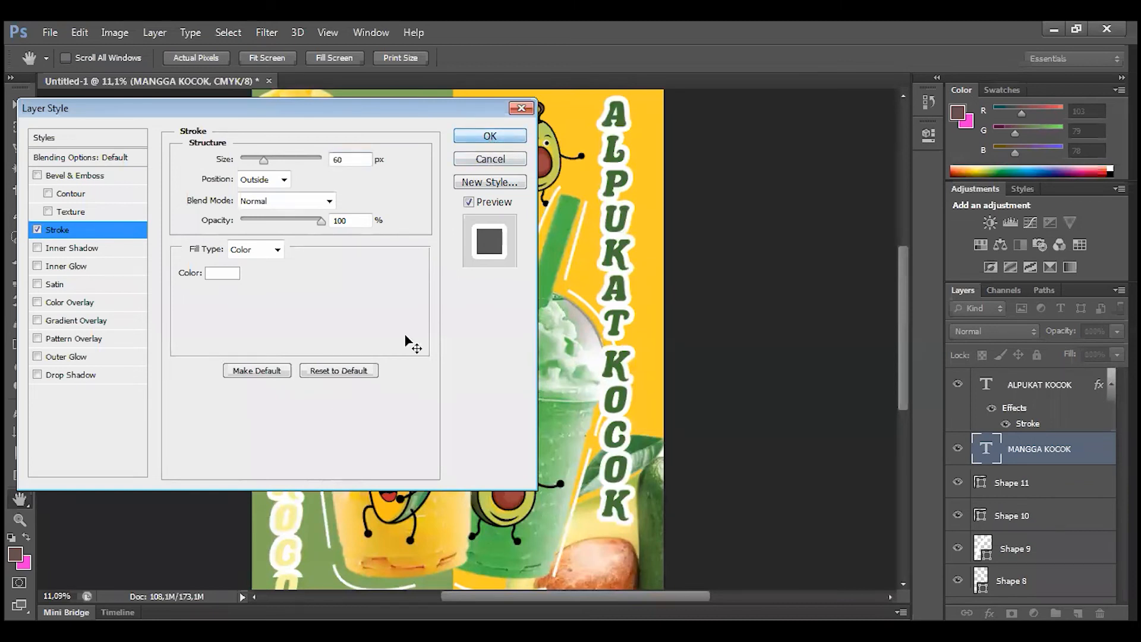
Recolour the whole MANGGA KOCOK text golden yellow (facc0d), sampled from the mango drink under the dome lid
scroll(285, 341, down, 3)
scroll(285, 345, down, 3)
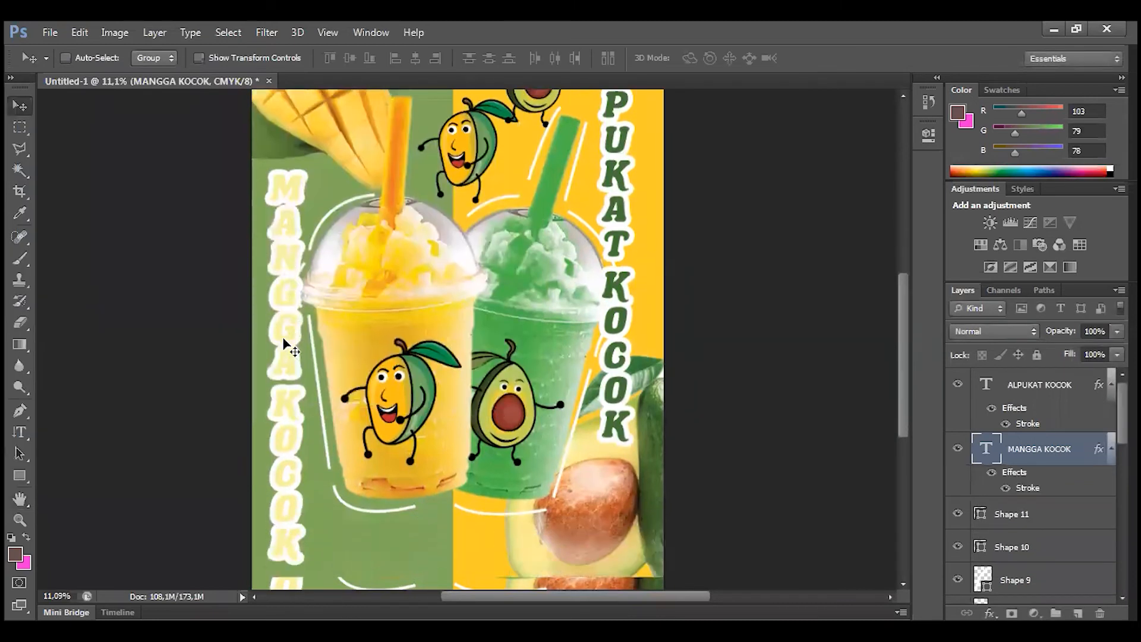
scroll(284, 361, up, 1)
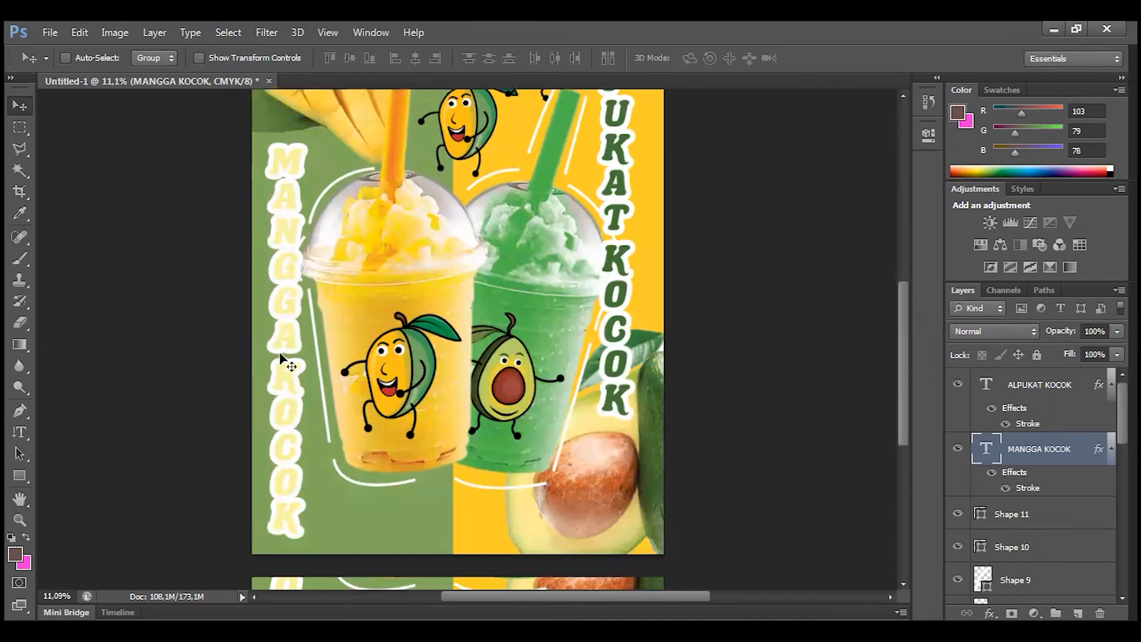
click(25, 435)
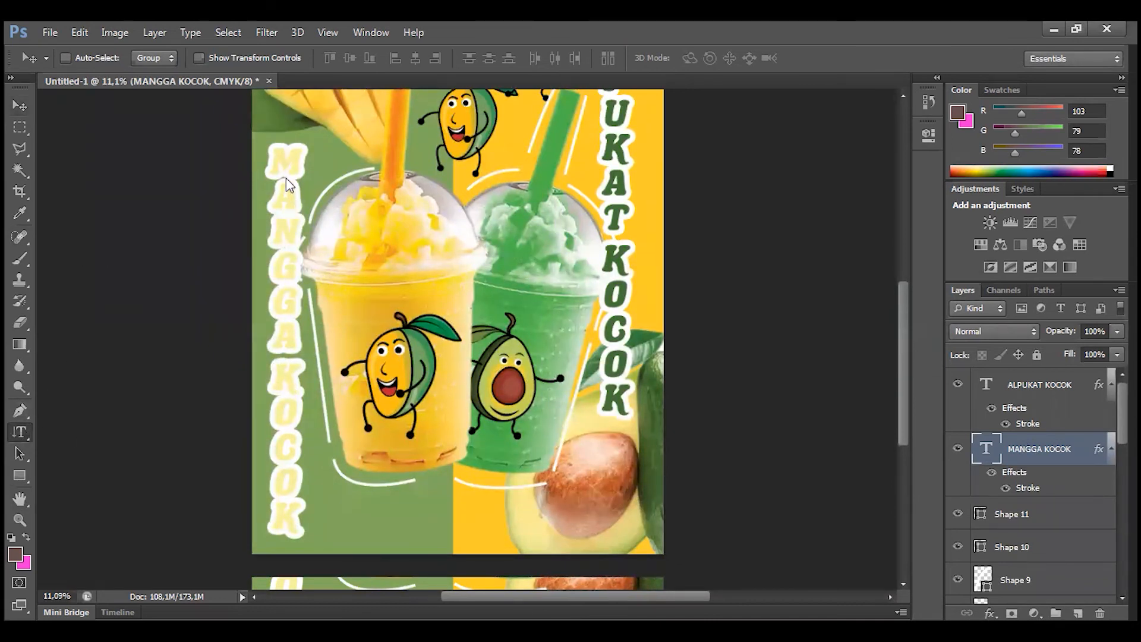
click(296, 215)
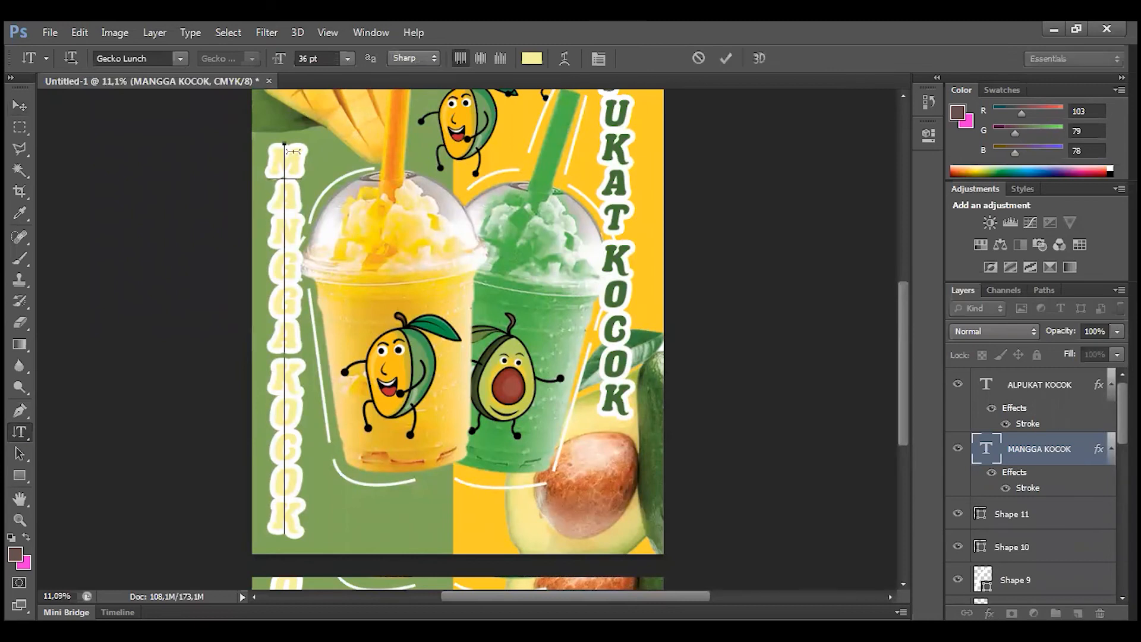
drag(285, 144, 285, 535)
click(533, 58)
click(392, 243)
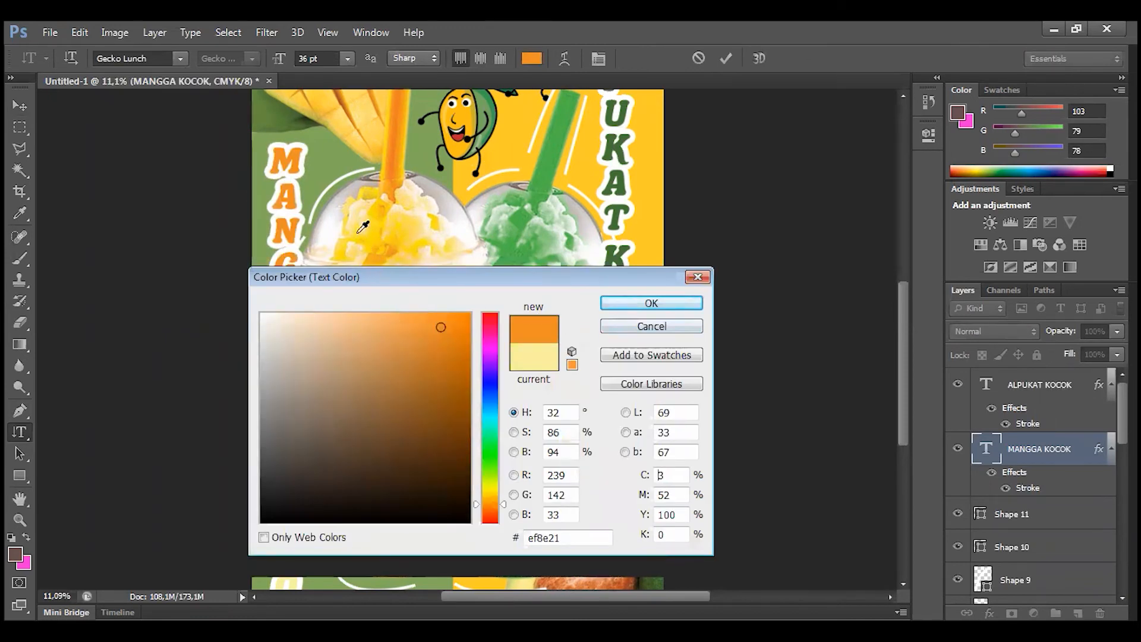
click(369, 217)
click(458, 246)
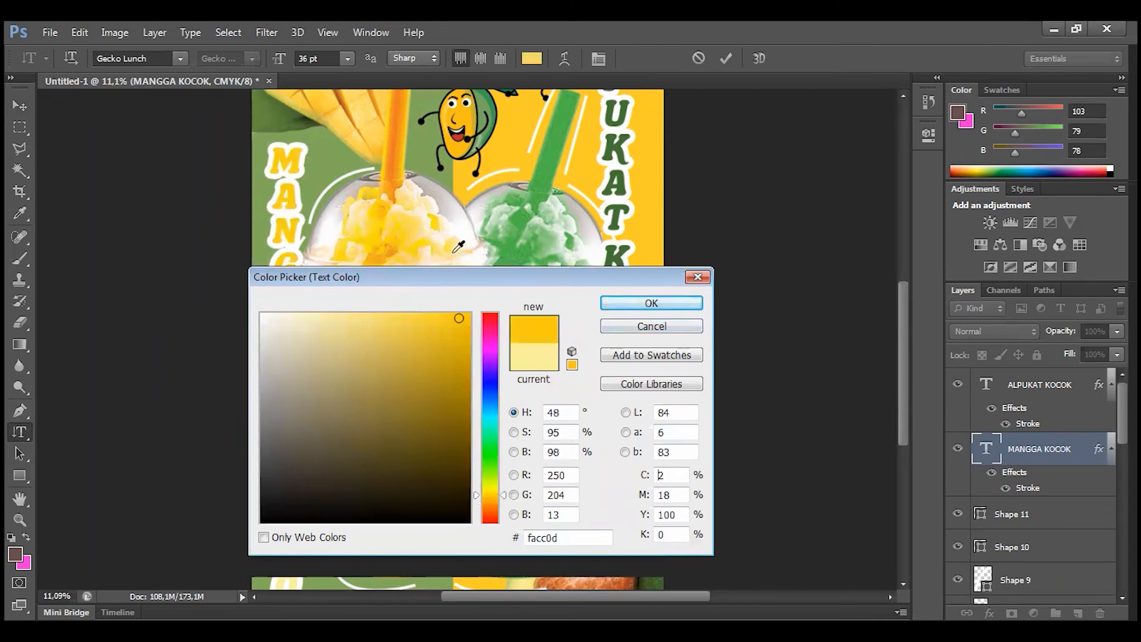
click(652, 303)
click(725, 58)
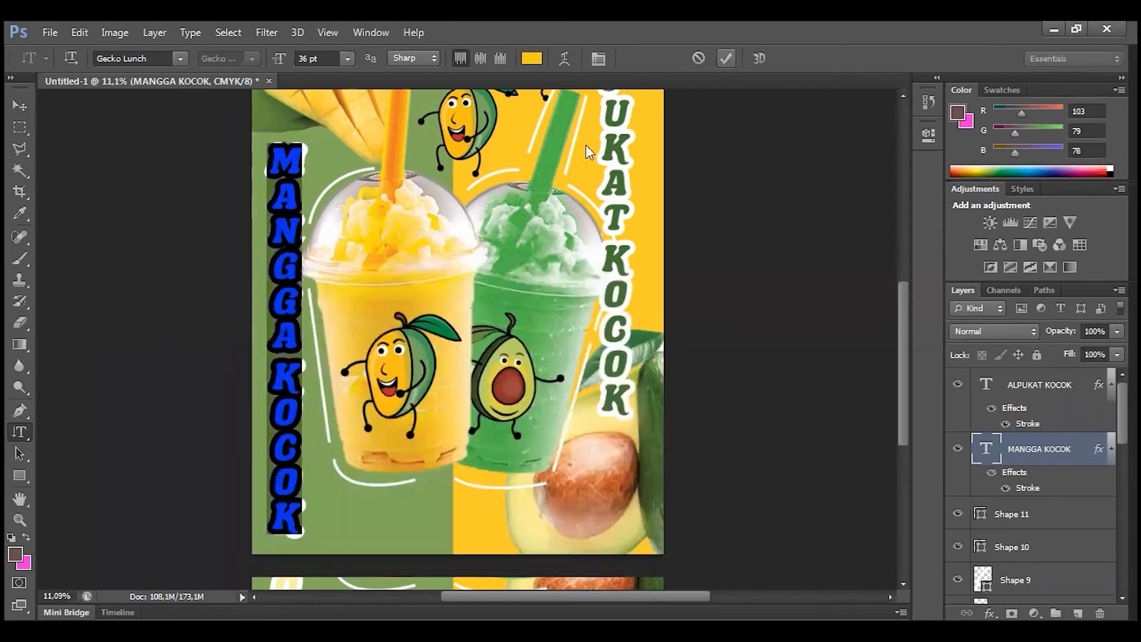
click(20, 105)
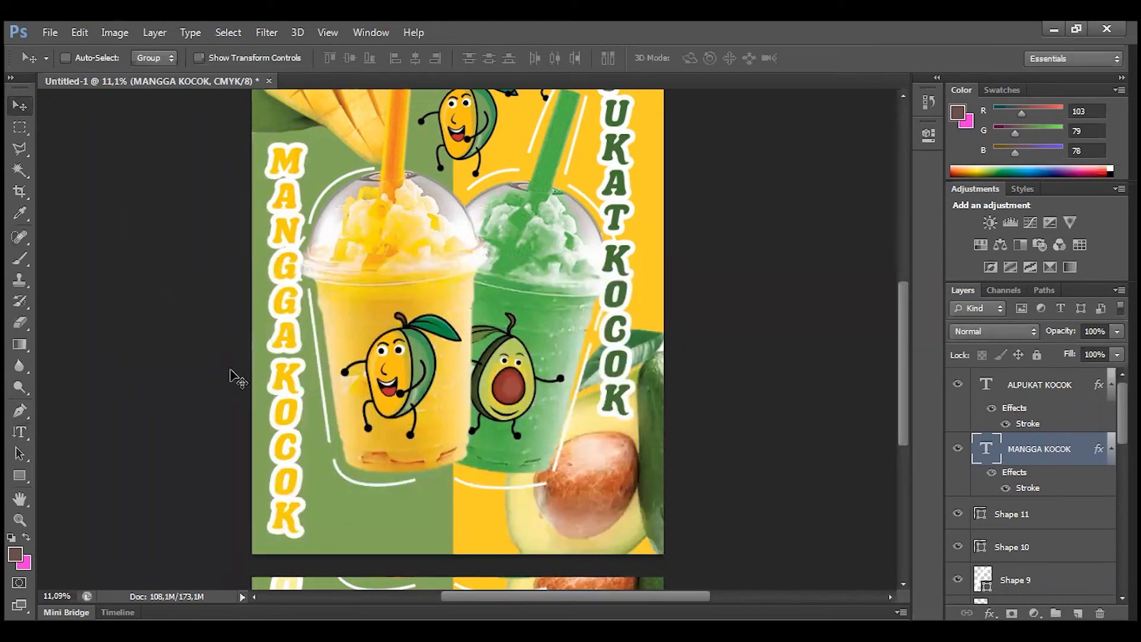
scroll(420, 383, right, 1)
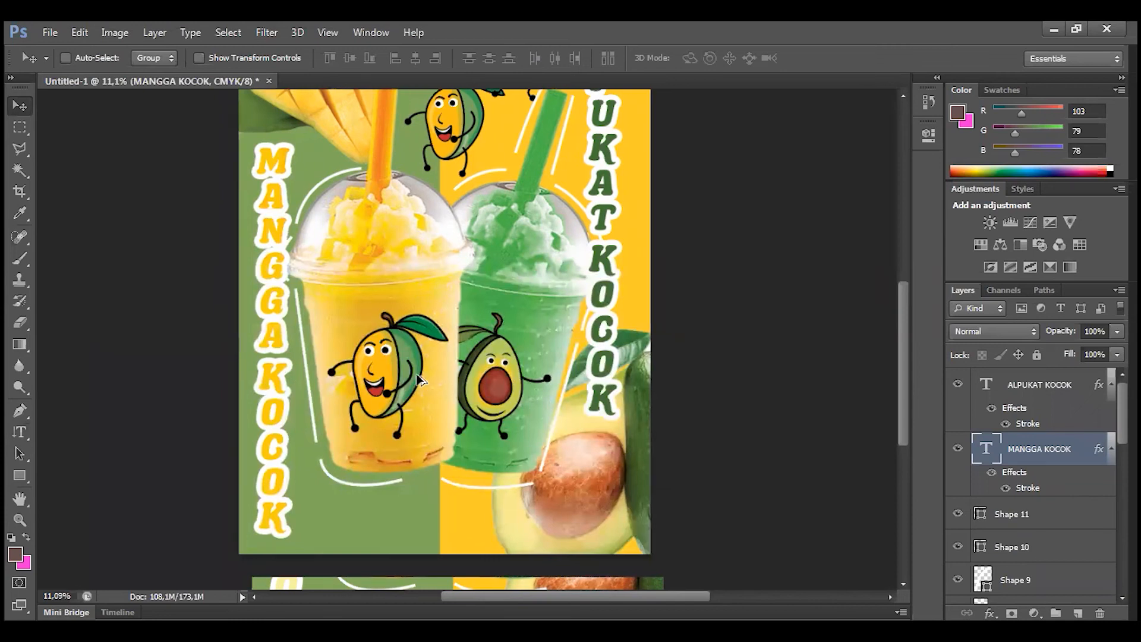
Place the instagram-png-instagram-png-logo-1455 image on the poster as a new layer
scroll(418, 373, down, 2)
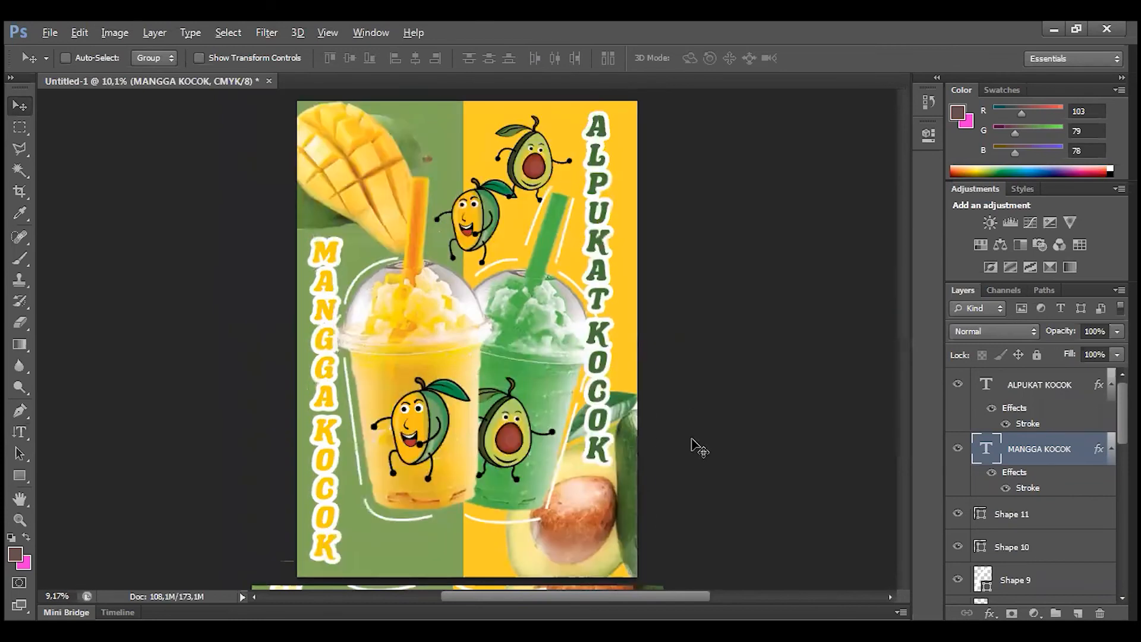
scroll(654, 439, down, 1)
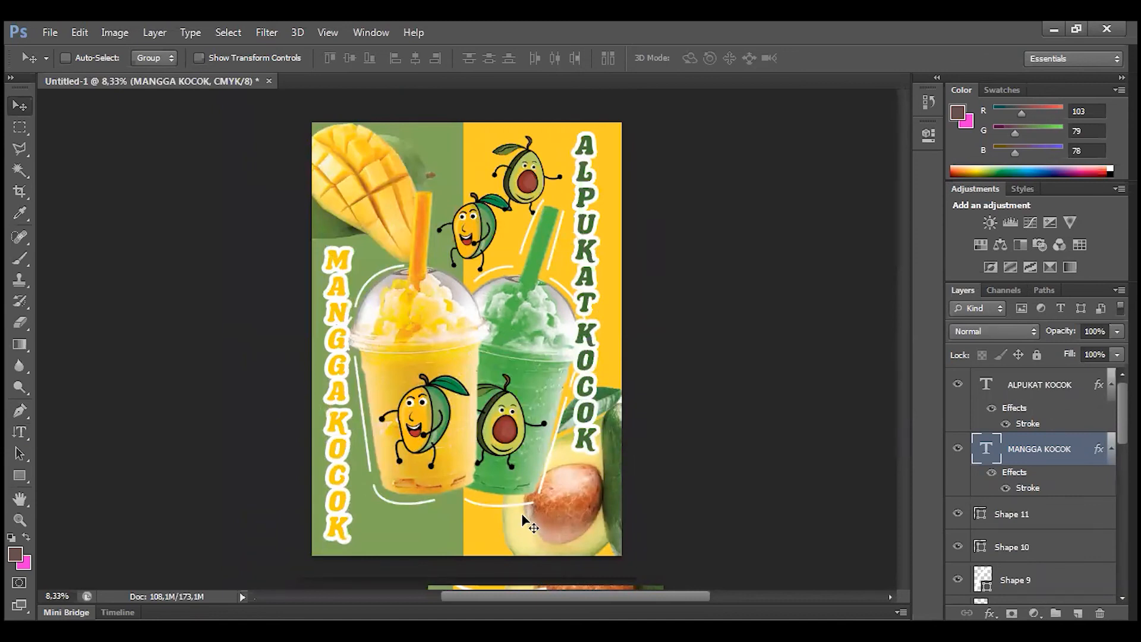
key(alt+Tab)
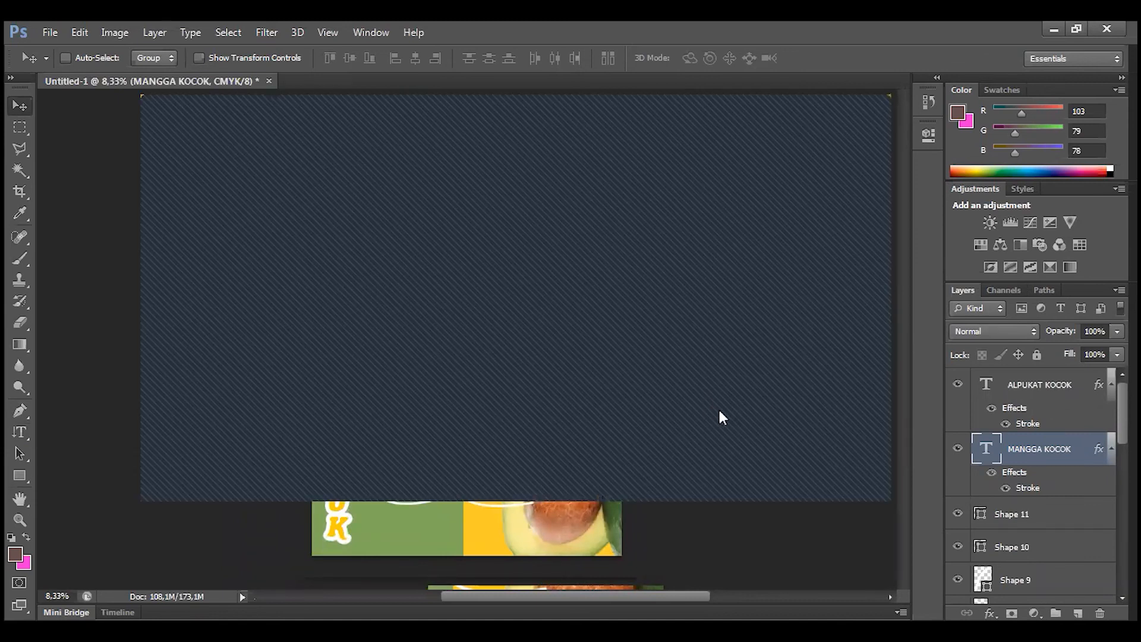
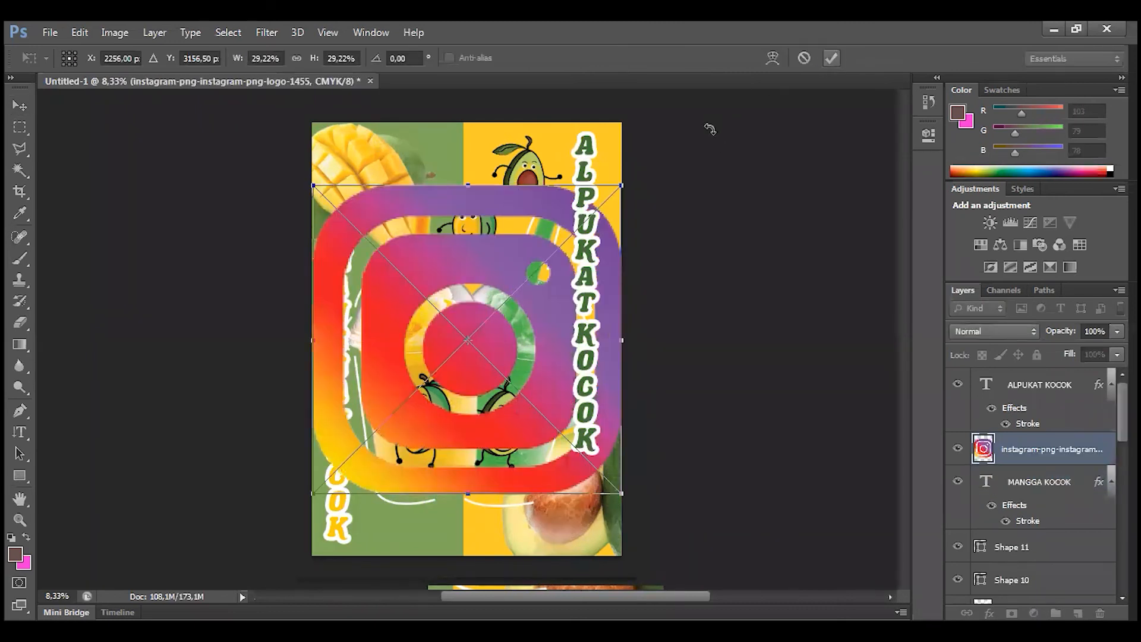
click(832, 58)
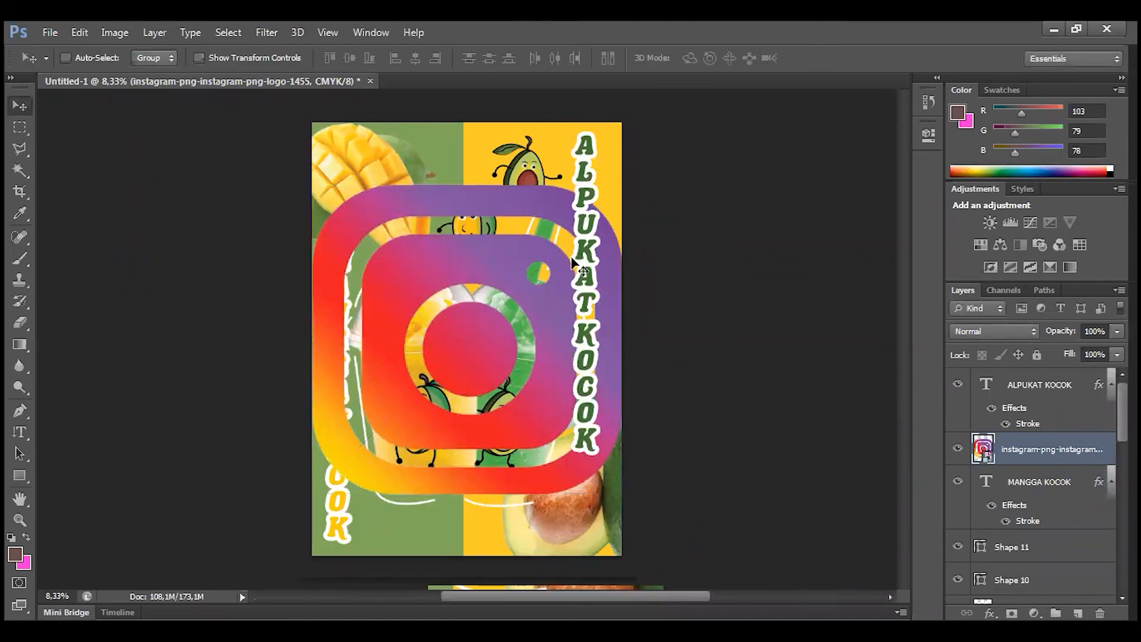
Scale the Instagram logo down to about 3.40% and place it below the mango cup, beside the MANGGA KOCOK text
key(ctrl+t)
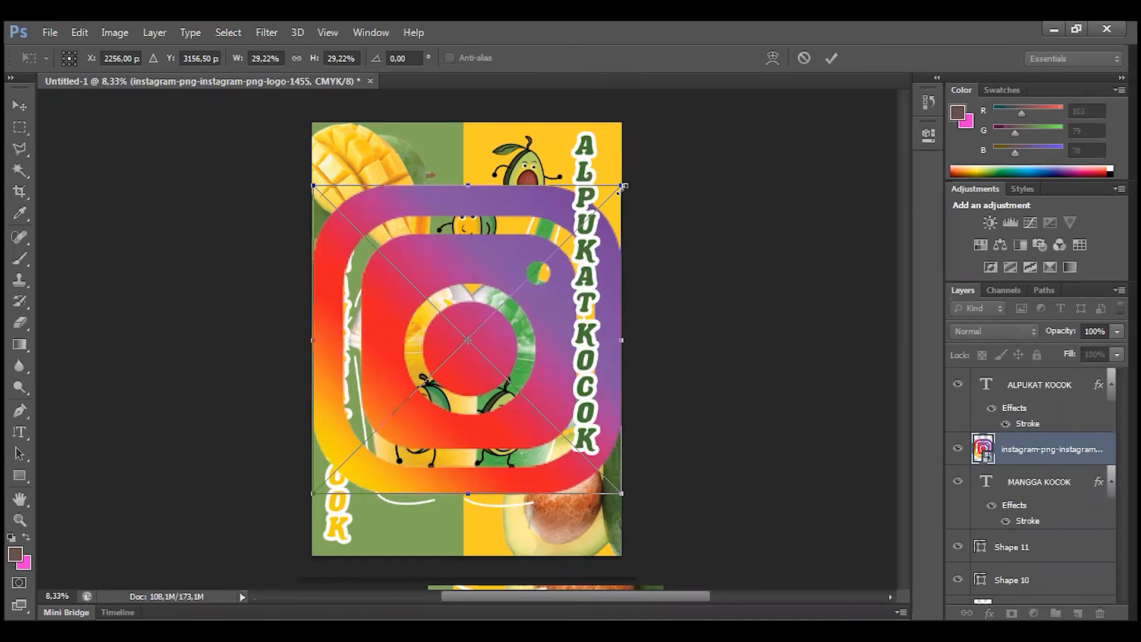
drag(621, 186, 618, 189)
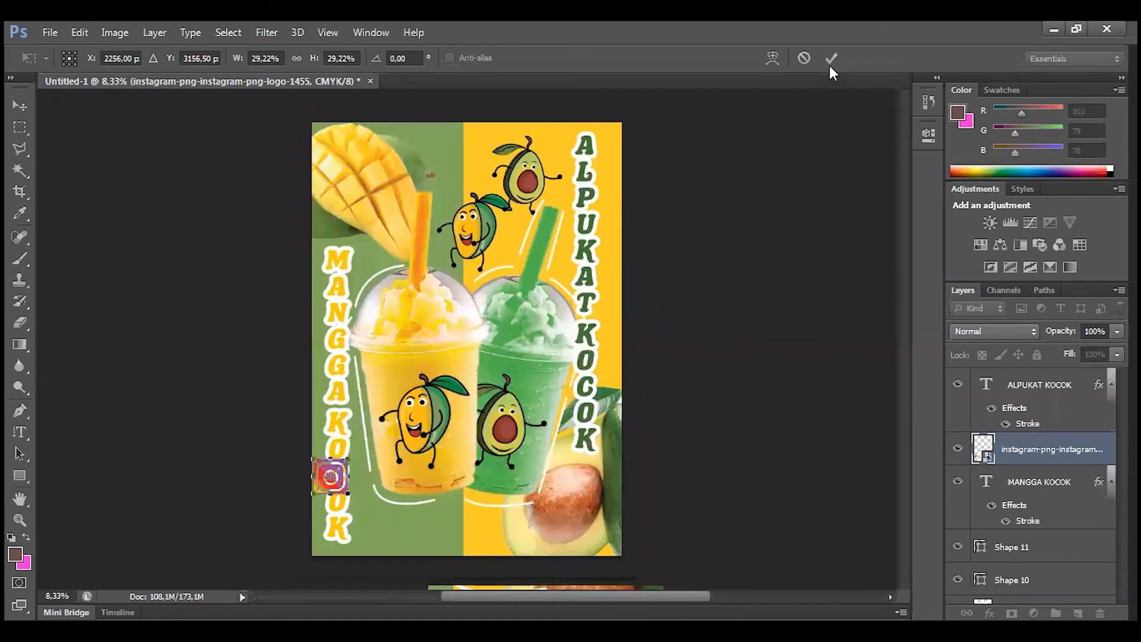
click(830, 58)
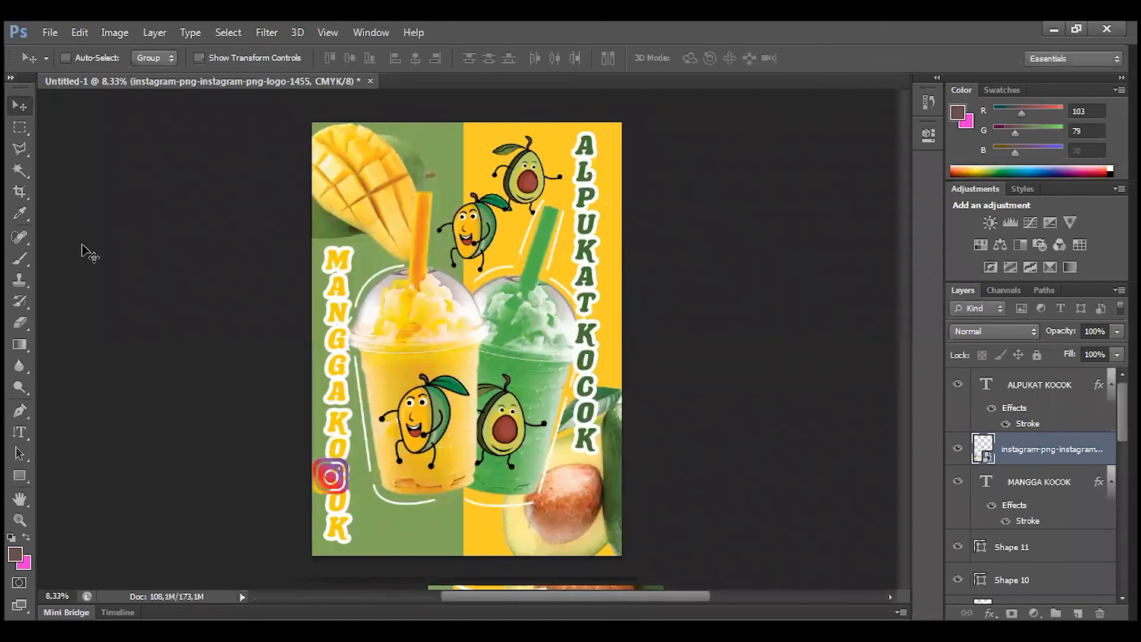
drag(369, 520, 383, 537)
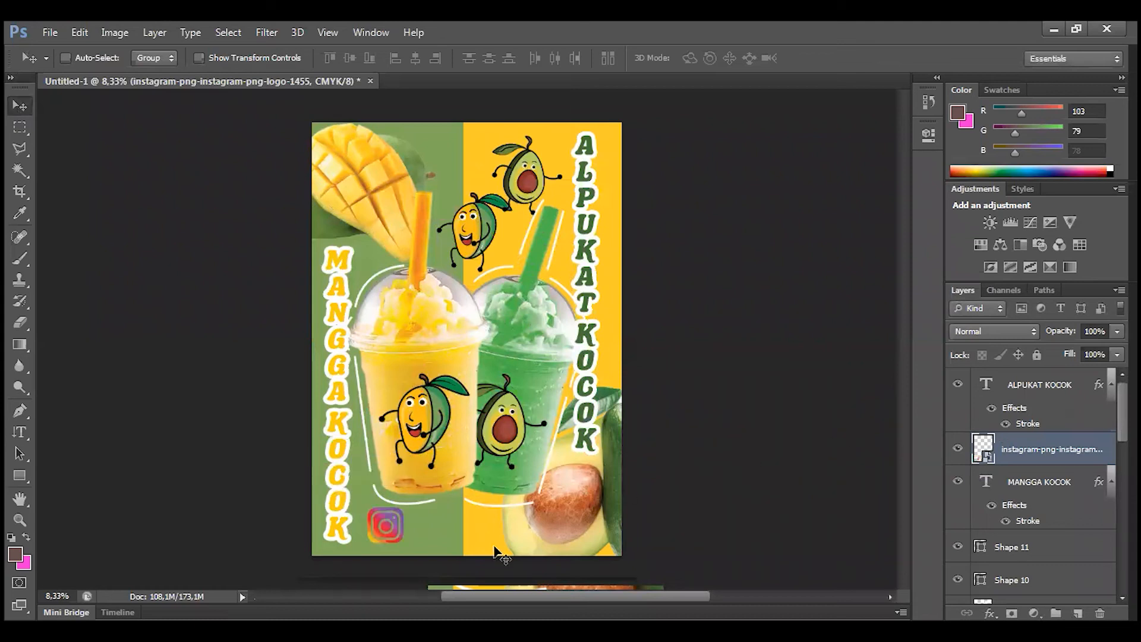
Bring the Instagram logo layer to the top of the layer stack and shrink the logo further to about 2.43%
drag(1043, 451, 1039, 378)
scroll(392, 528, up, 3)
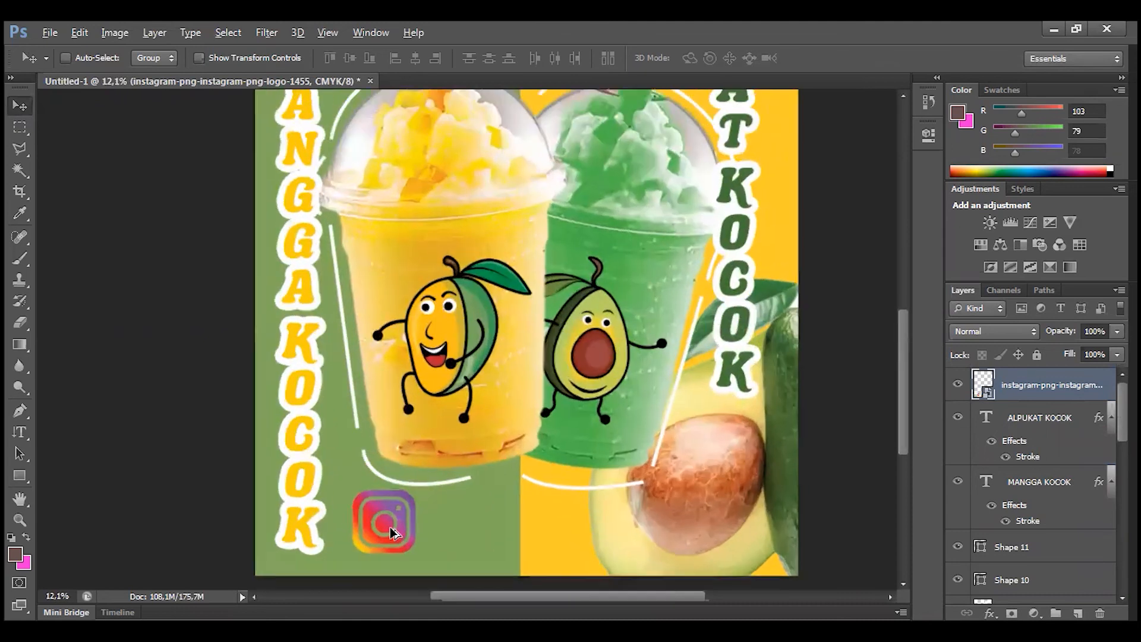
scroll(424, 517, up, 2)
drag(470, 576, 440, 395)
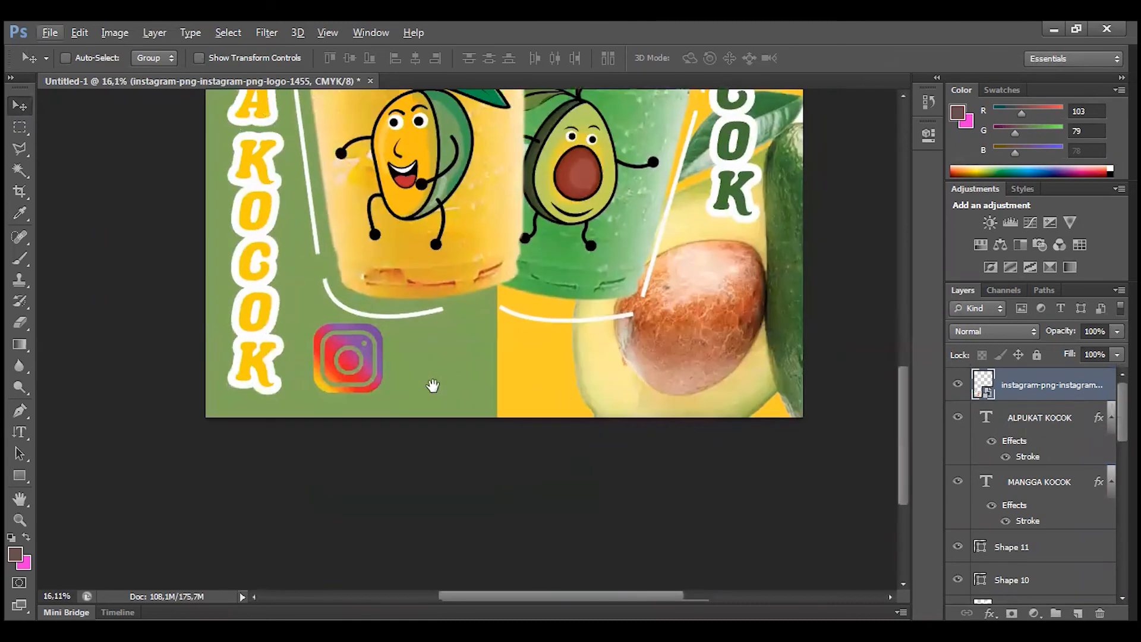
key(ctrl+t)
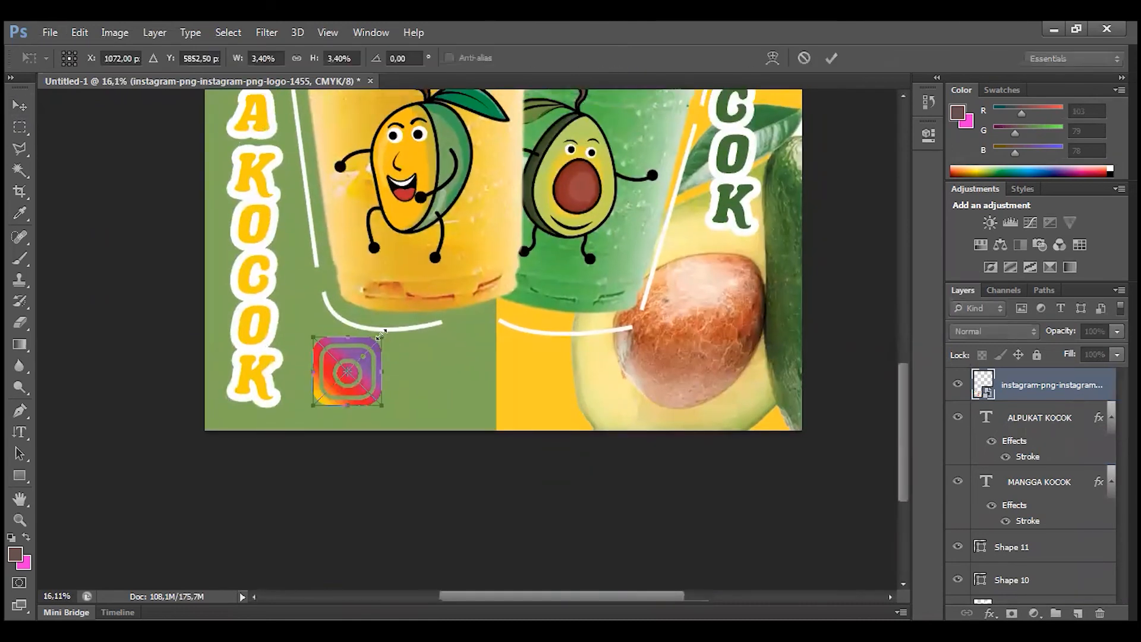
drag(370, 351, 353, 369)
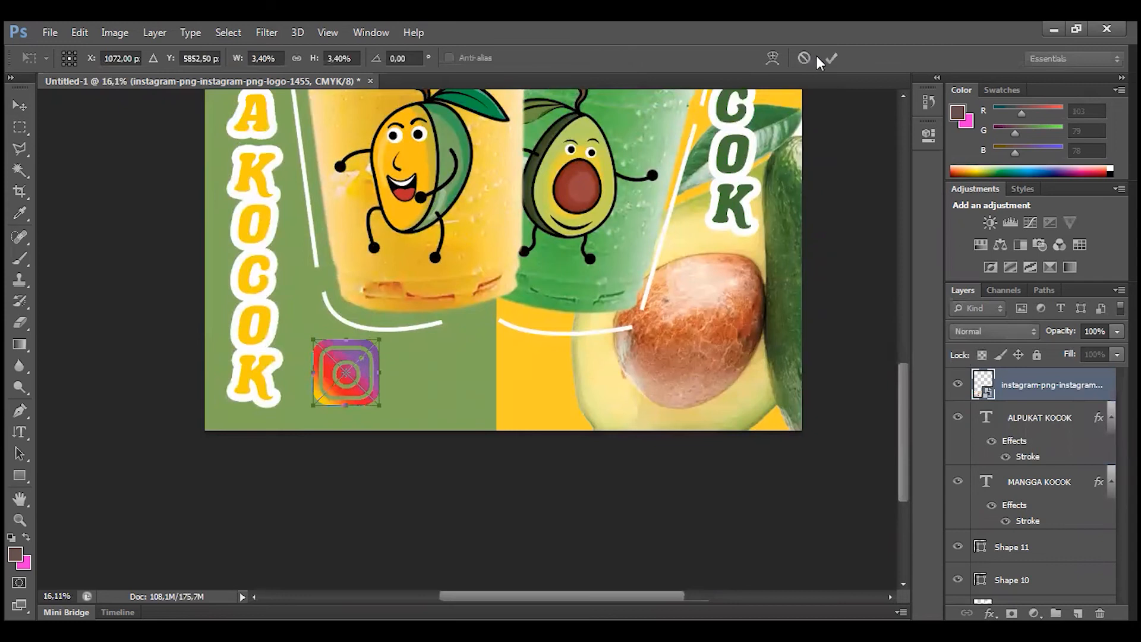
click(833, 58)
drag(355, 383, 385, 388)
Draw a rectangle about 1497 × 597 px around the Instagram logo and fill it with white
click(21, 477)
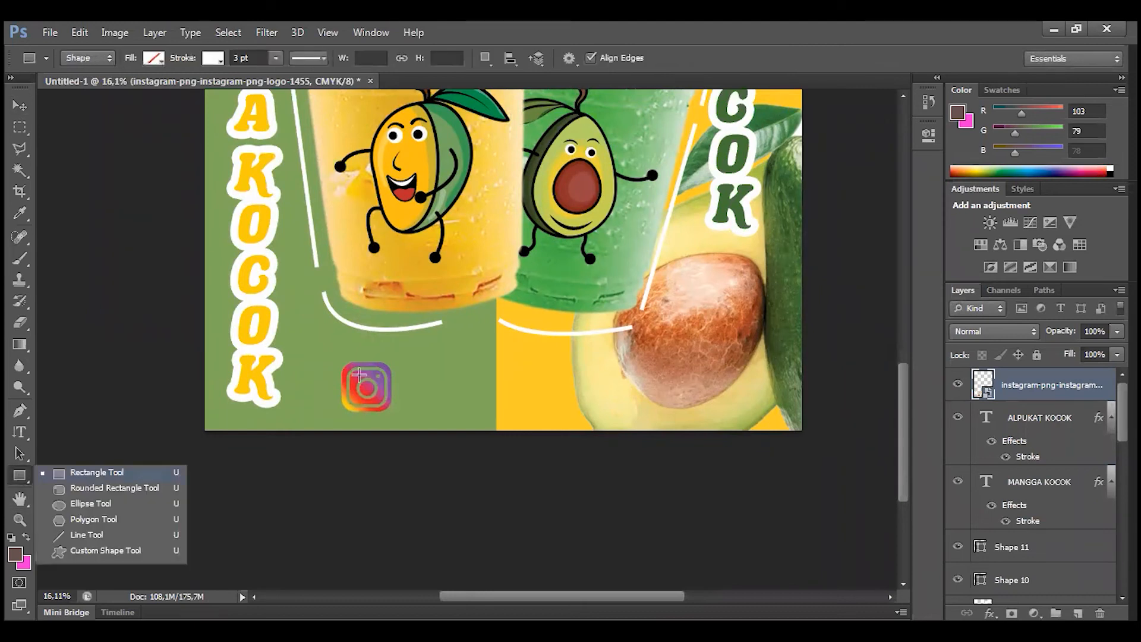
click(358, 372)
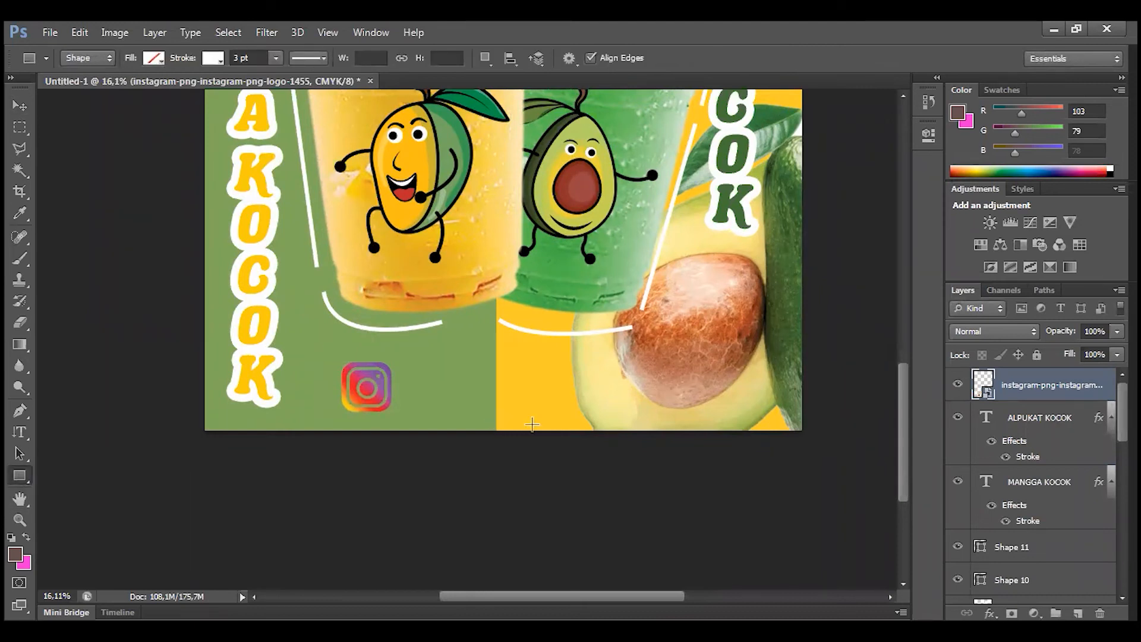
drag(527, 419, 330, 343)
click(160, 59)
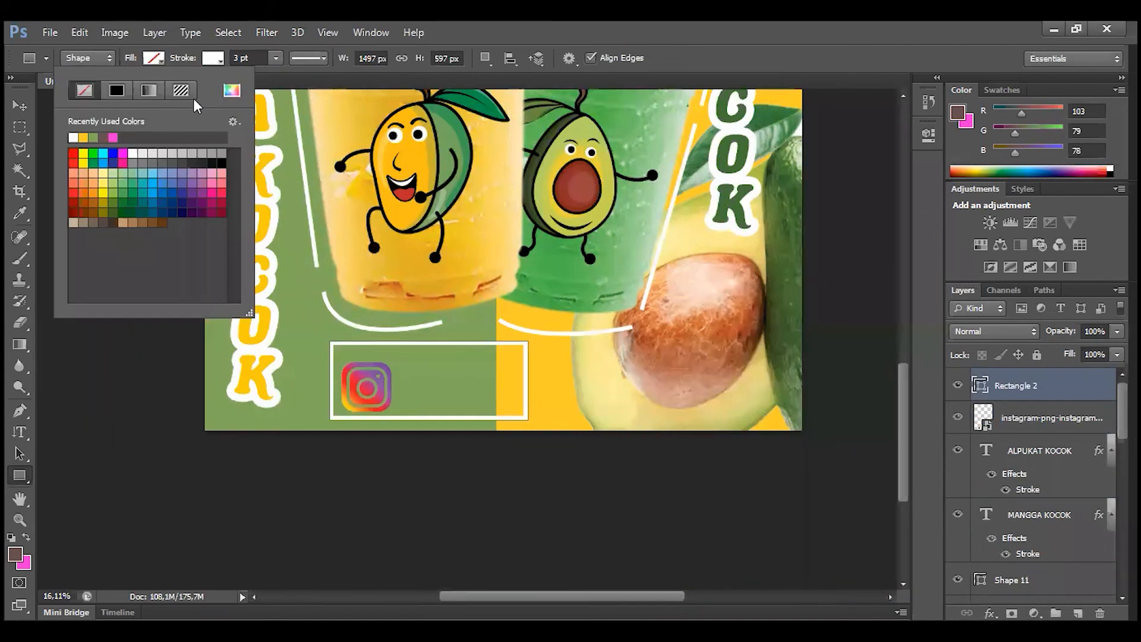
click(73, 137)
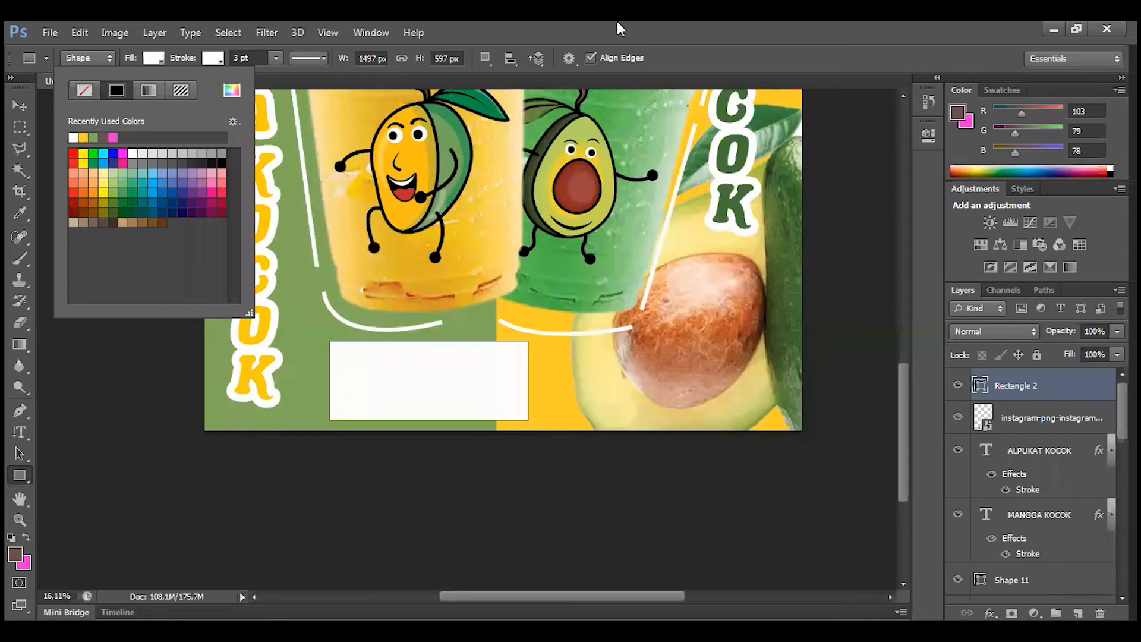
key(Return)
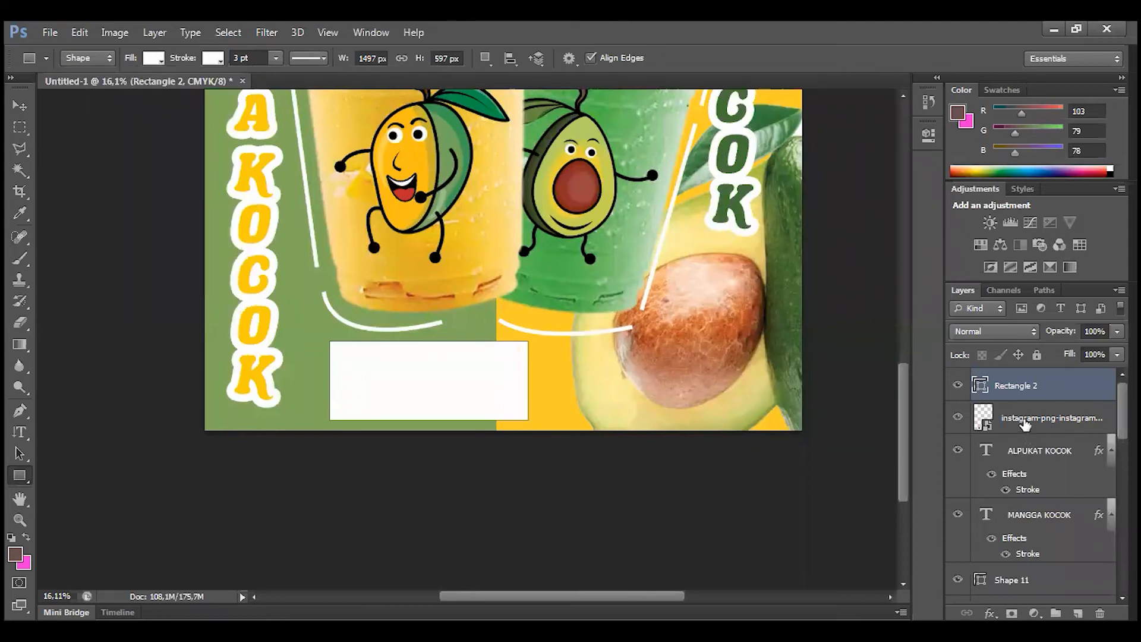
Bring the Instagram logo layer above the white rectangle
drag(1030, 404, 1028, 380)
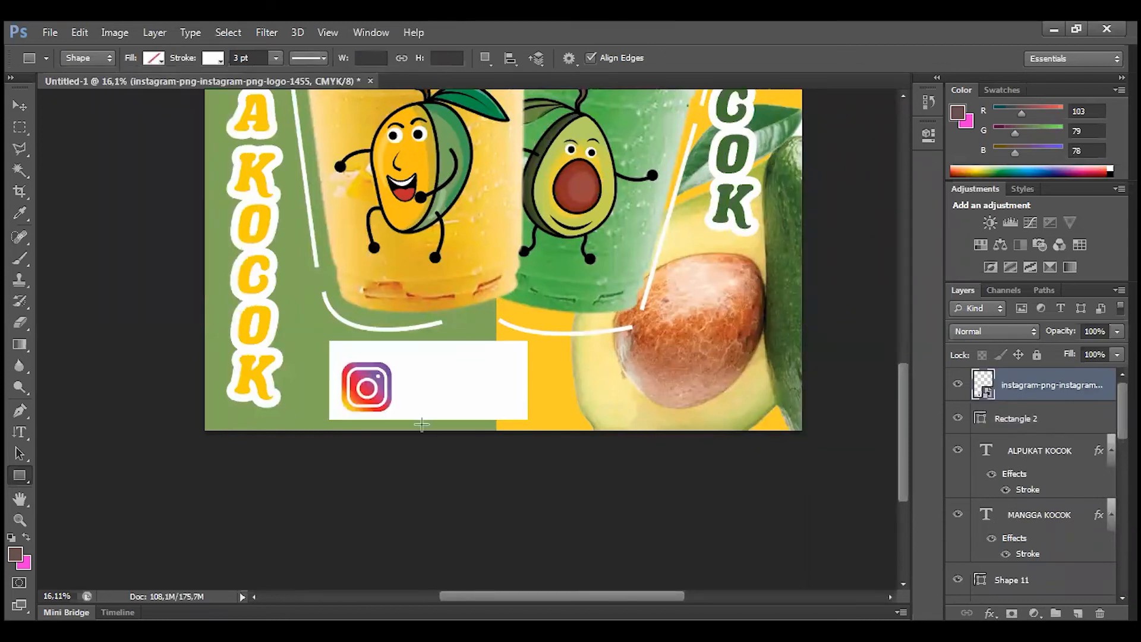
key(v)
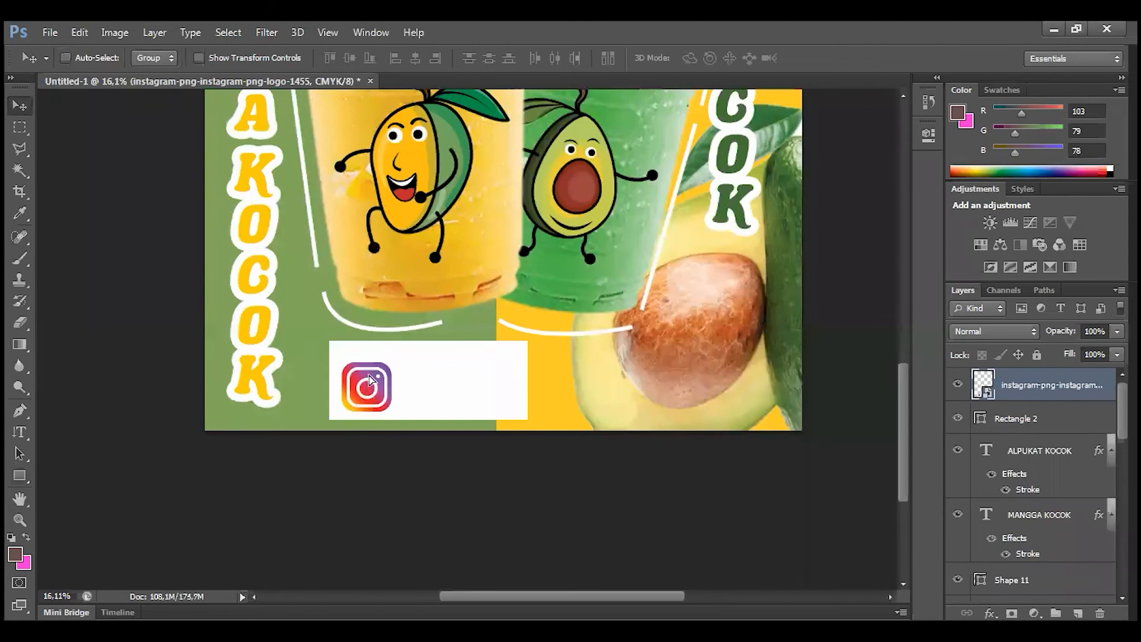
drag(423, 402, 425, 396)
Add the horizontal text "malpucok" beside the Instagram logo on the white rectangle
scroll(419, 395, up, 3)
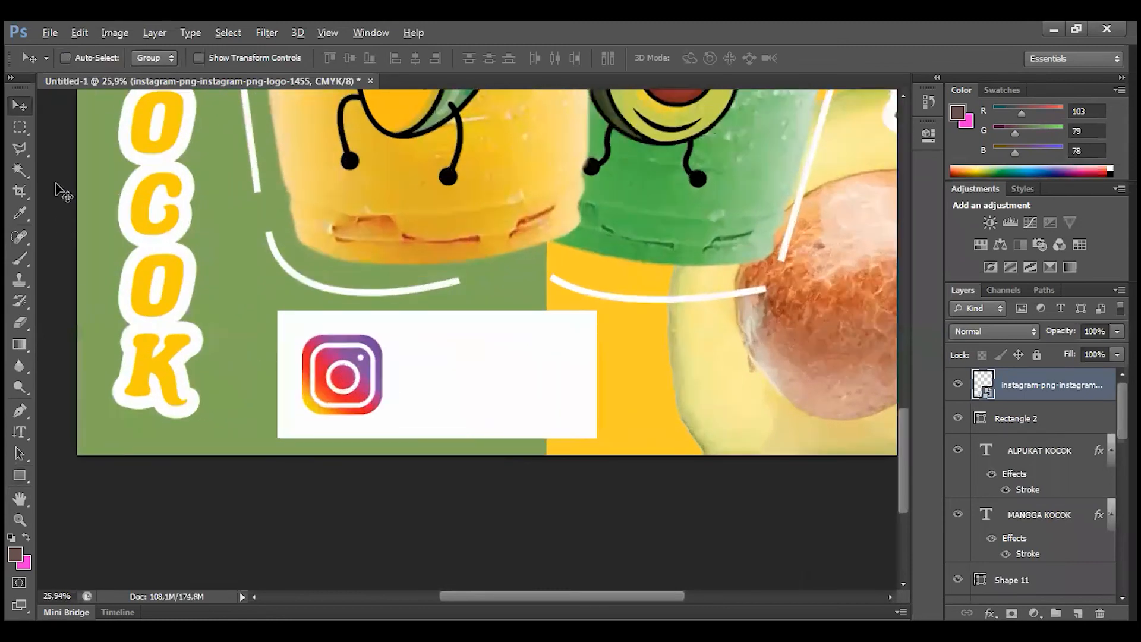
click(21, 431)
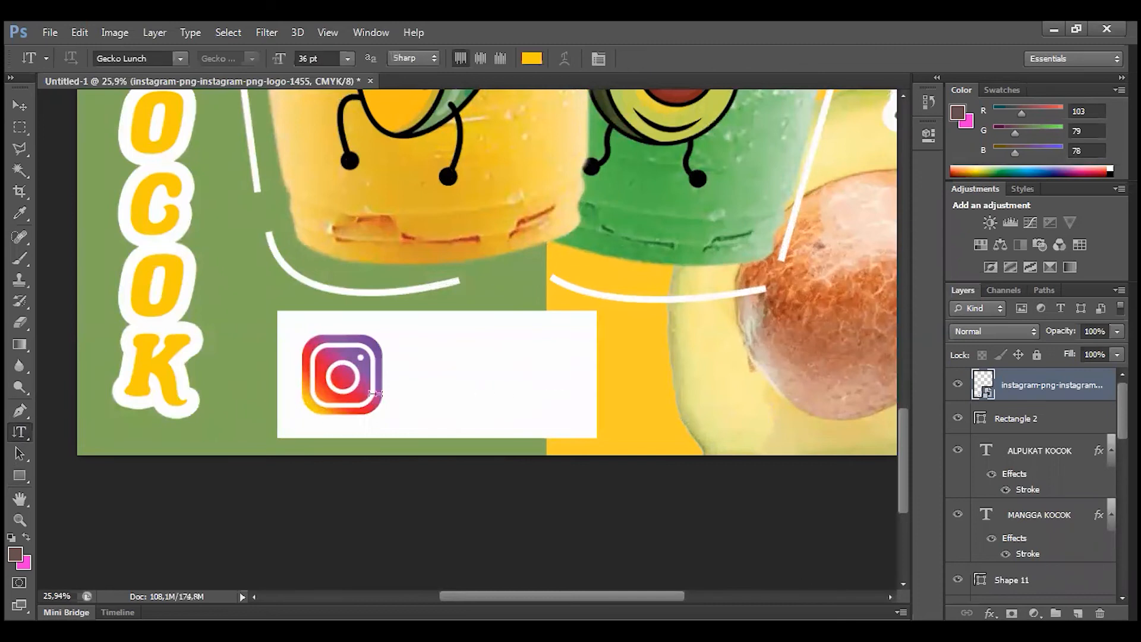
click(71, 427)
click(405, 387)
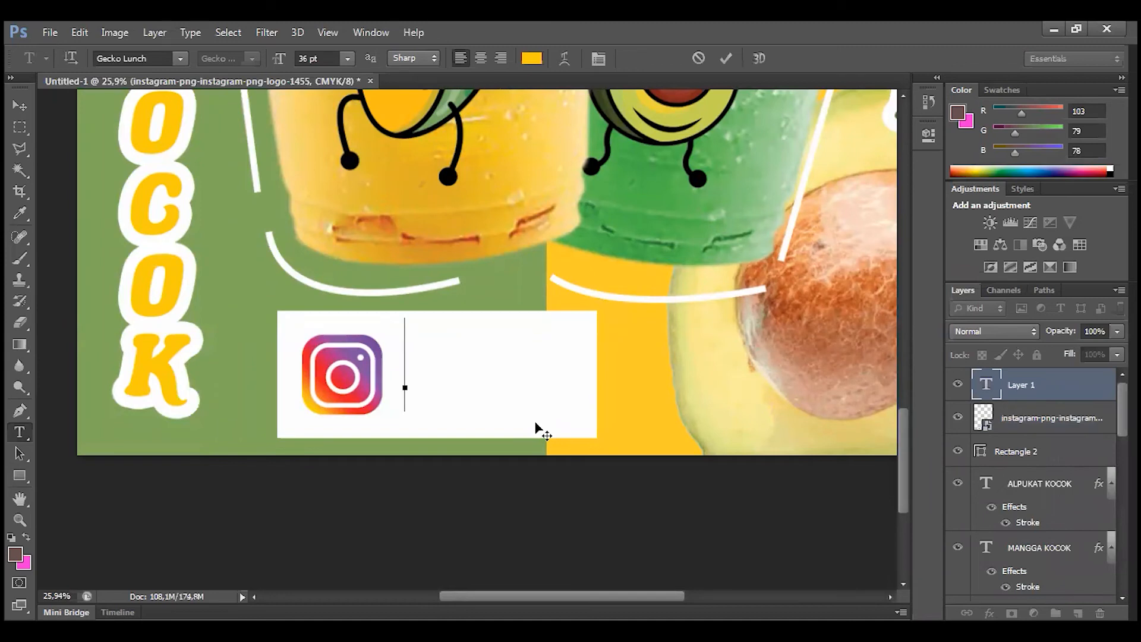
text(a)
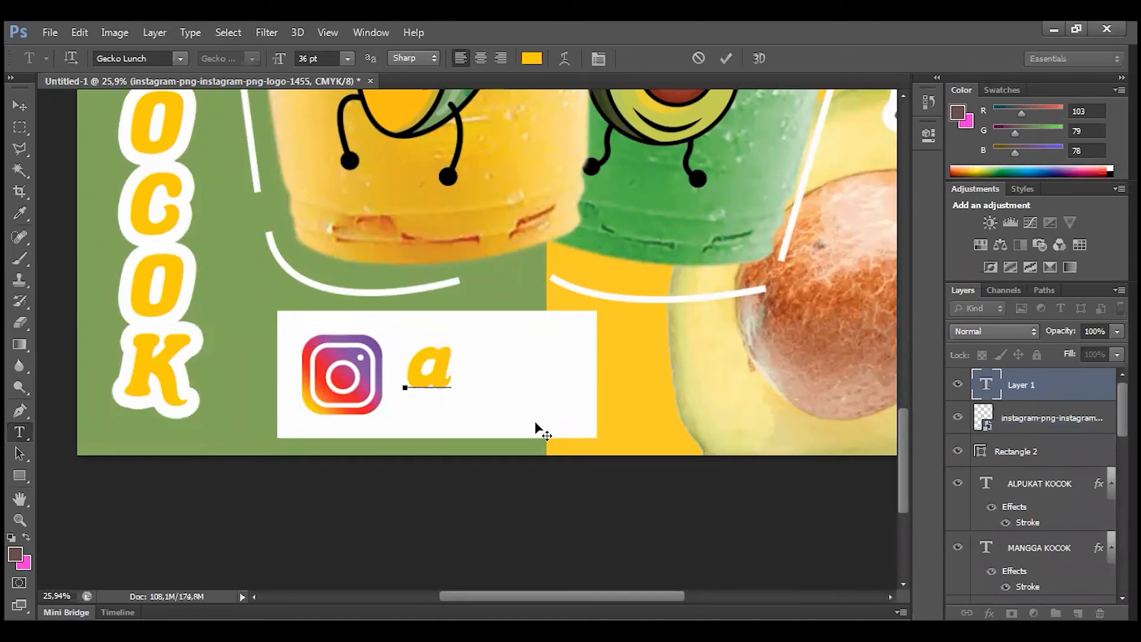
text(lmalpucok)
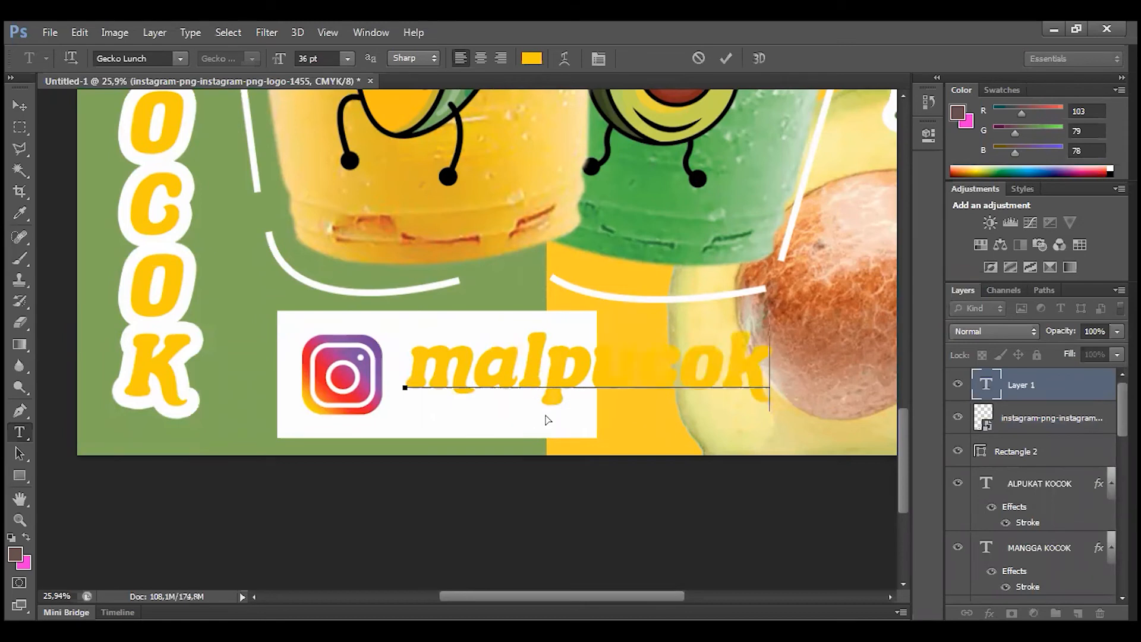
Recolour the whole malpucok text black (000000) and commit the text
key(ctrl+a)
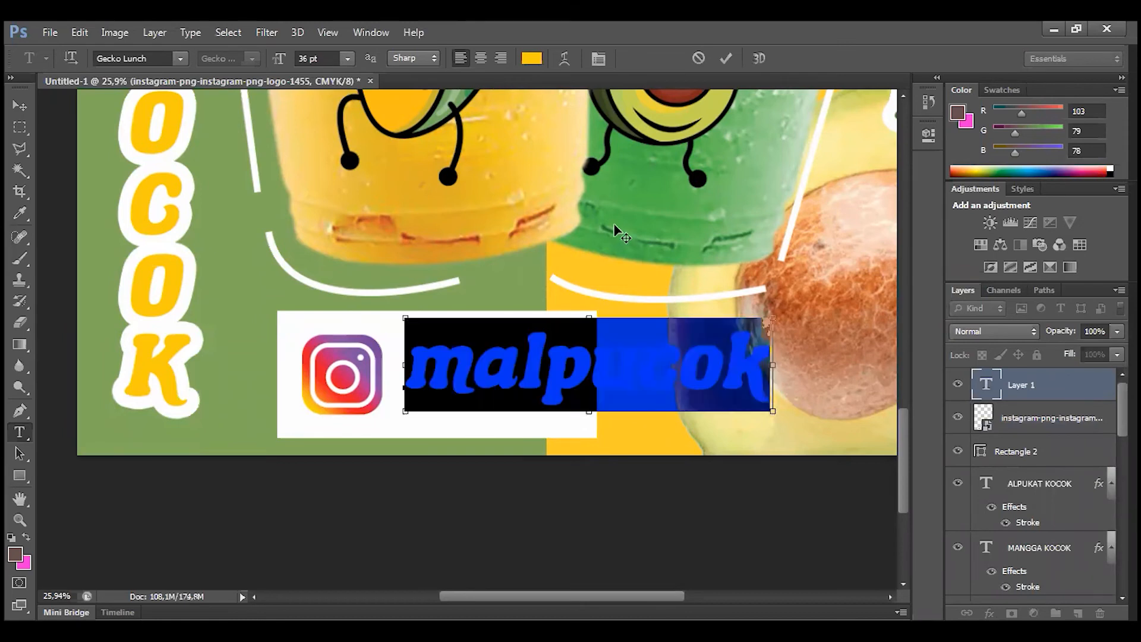
click(531, 58)
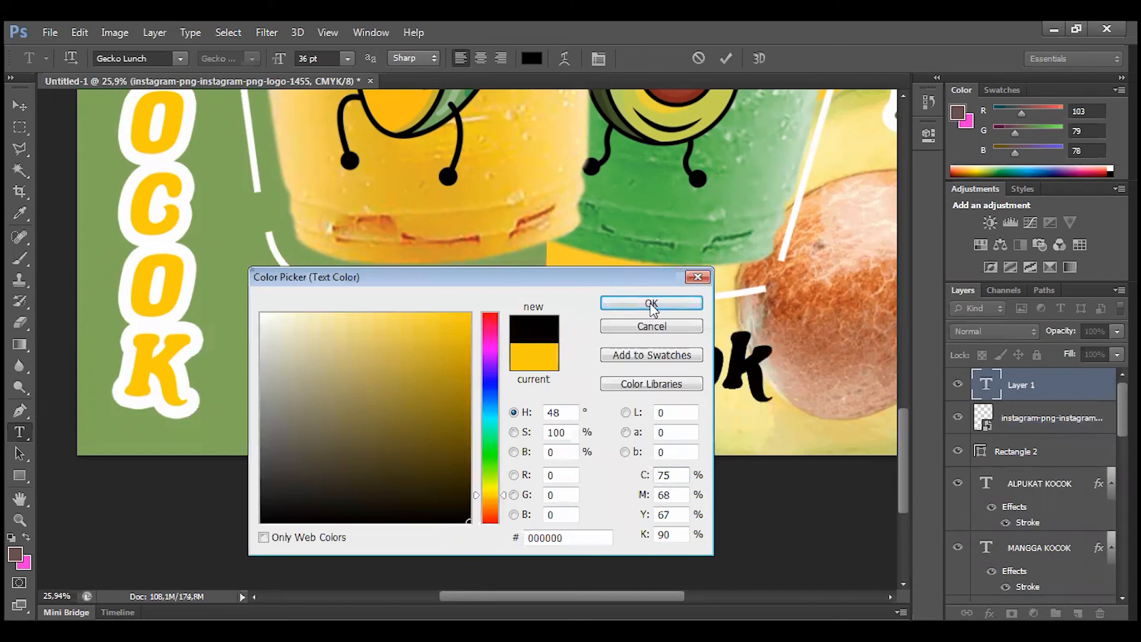
click(651, 303)
key(ctrl+Return)
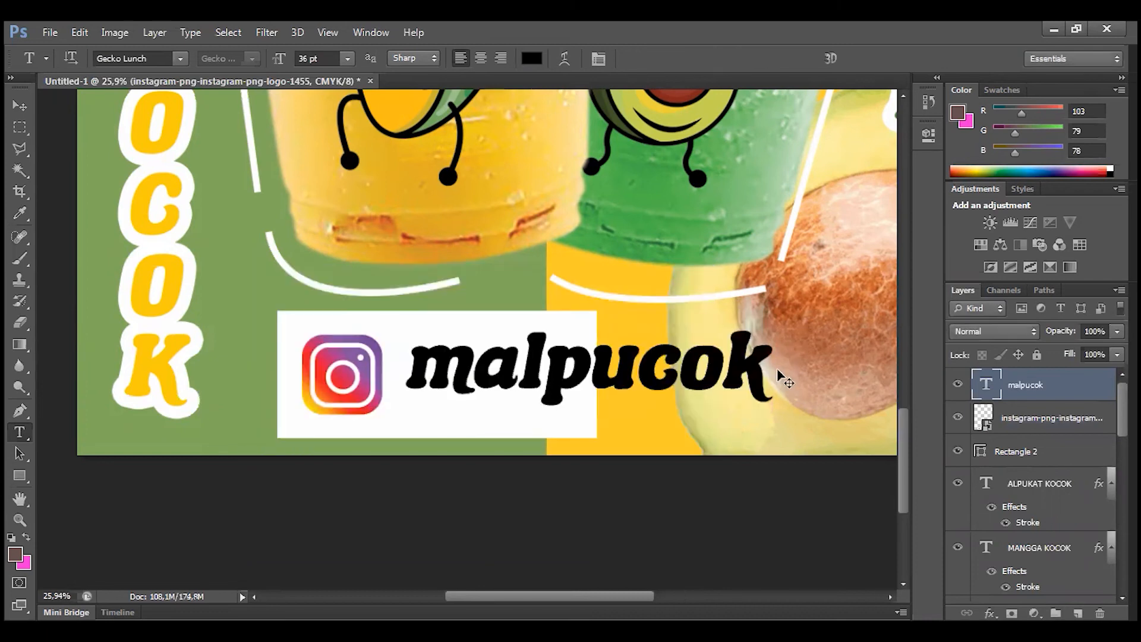
Scale the malpucok text down to fit inside the white rectangle and position it beside the Instagram logo
key(ctrl+t)
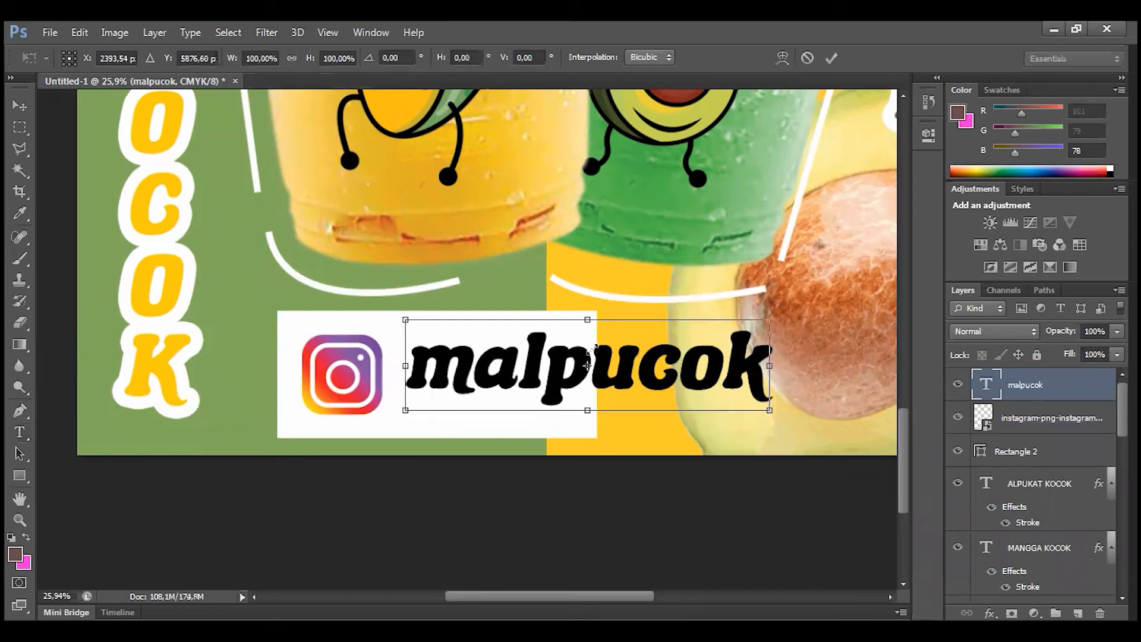
drag(588, 350, 545, 380)
key(Return)
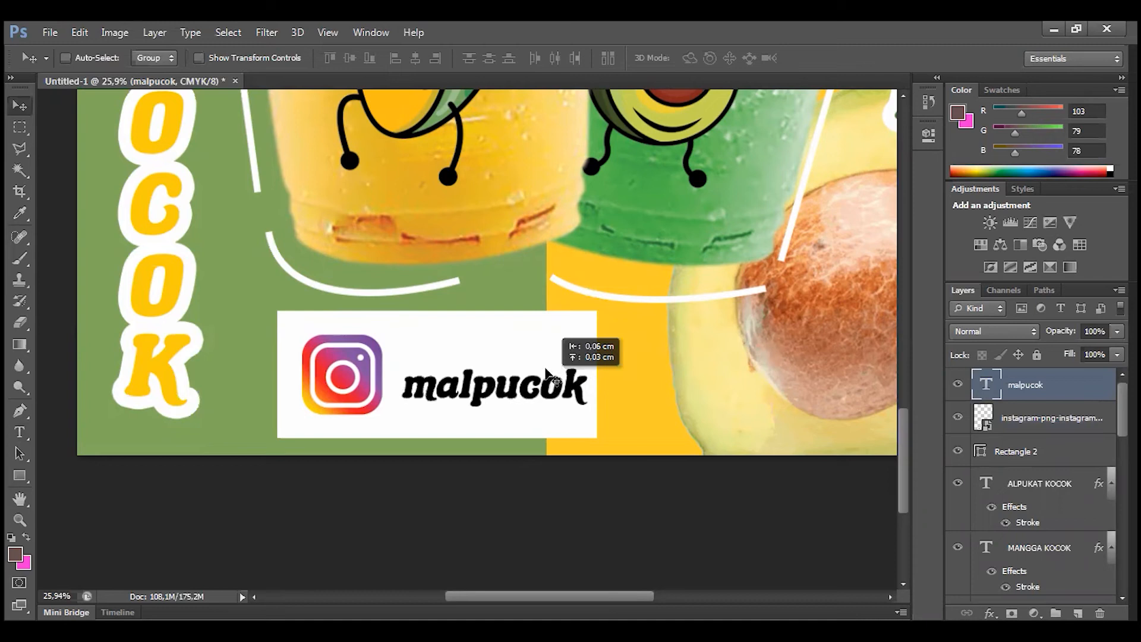
Shrink the Instagram logo to suit the malpucok text and move it close to the start of the text
click(1066, 413)
key(ctrl+t)
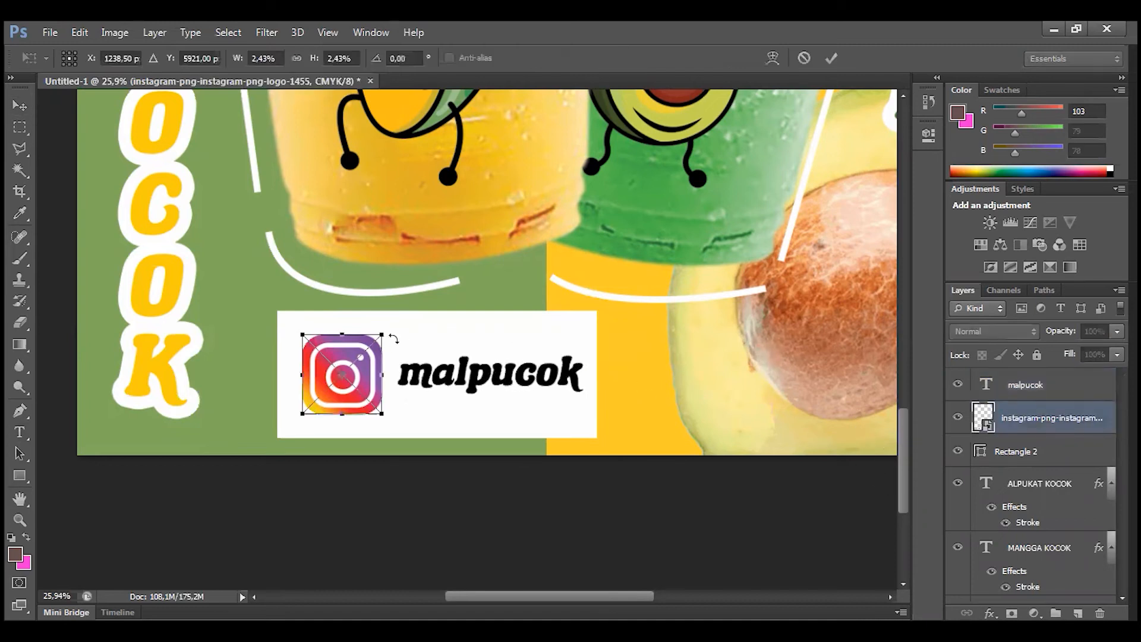
drag(382, 335, 361, 356)
key(Return)
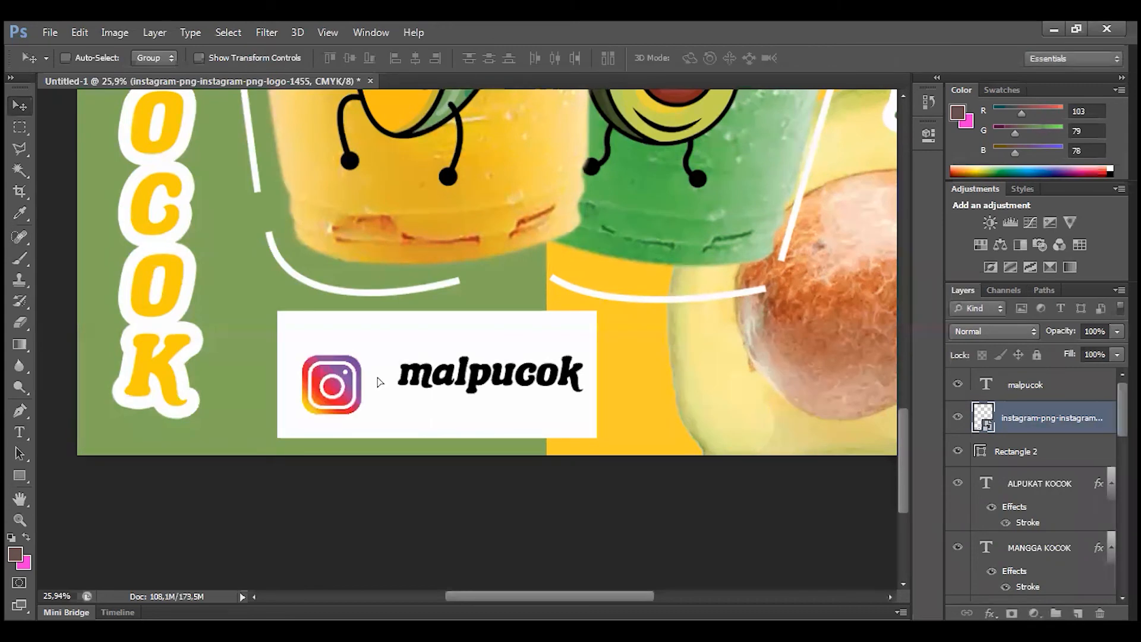
drag(374, 380, 398, 370)
Select the malpucok text and Instagram logo layers together and nudge them left to centre them in the white rectangle
ctrl+click(1055, 386)
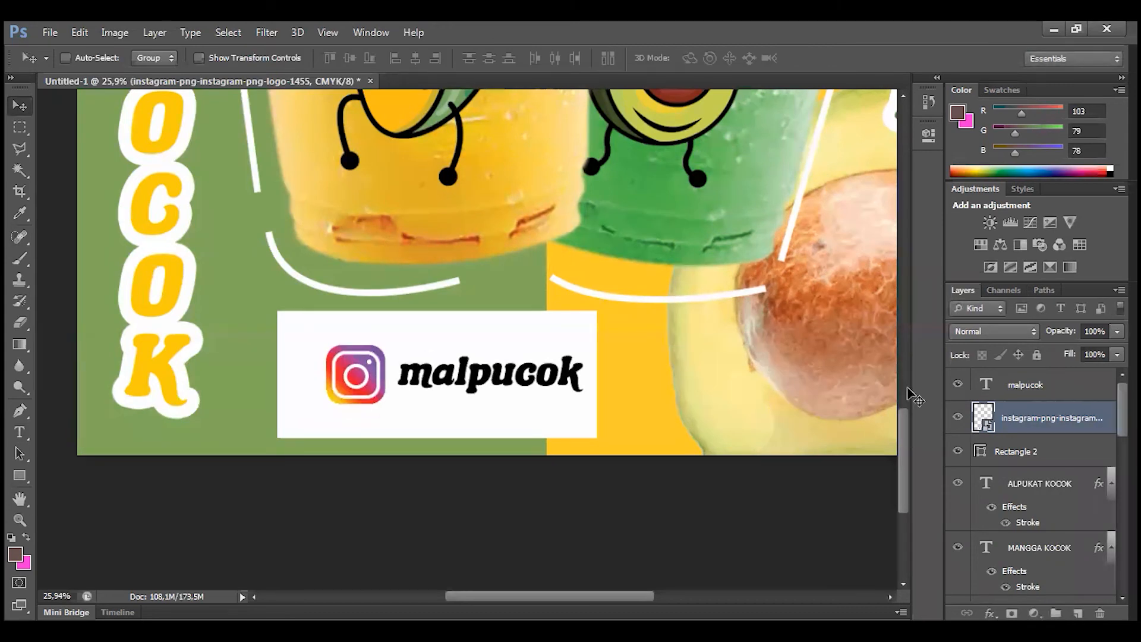
key(shift+Left)
key(shift+Left)
key(shift+Left)
key(shift+Left)
key(shift+Left)
key(shift+Left)
key(shift+Left)
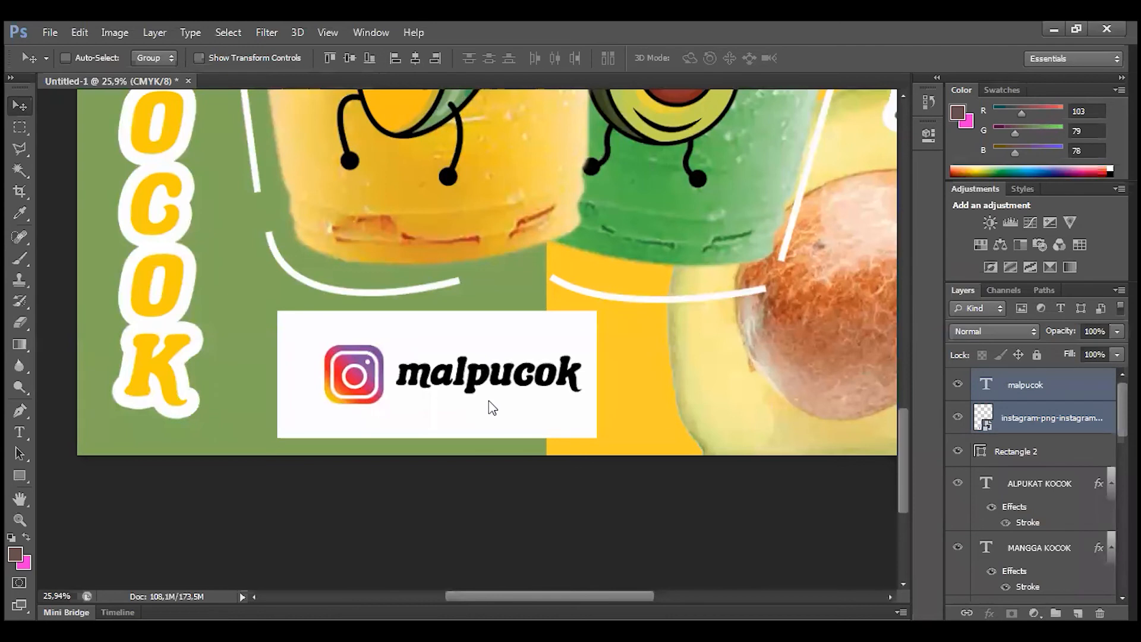
key(shift+Left)
key(shift+Left)
key(shift+Left)
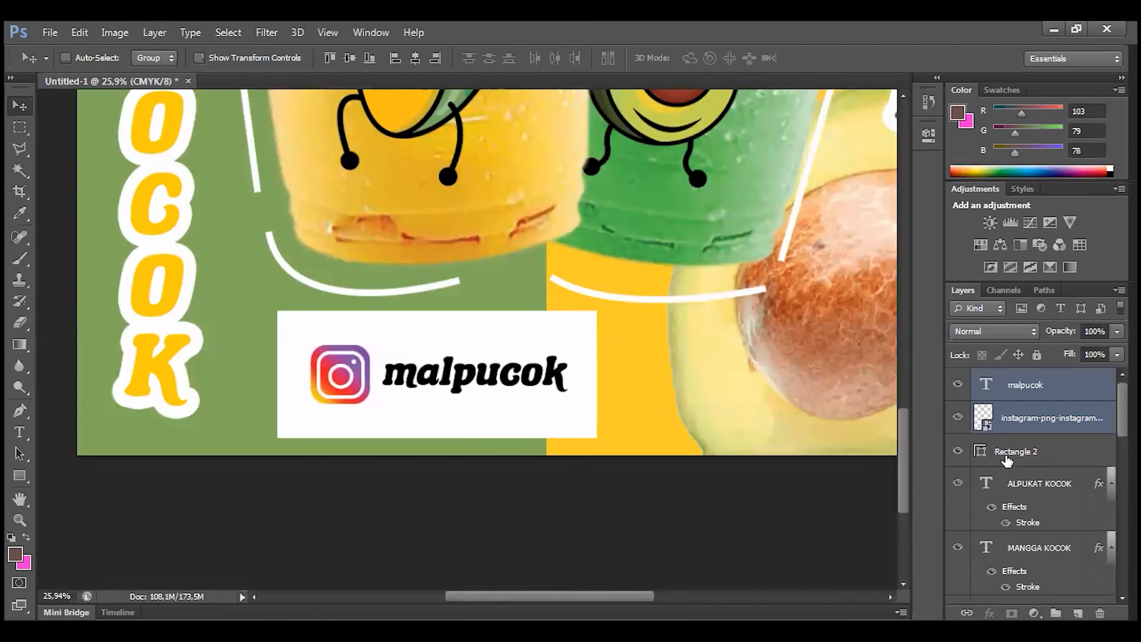
Reduce the white rectangle's height from above and below so it fits closely around the Instagram logo and malpucok text
click(1007, 458)
key(ctrl+r)
key(ctrl+t)
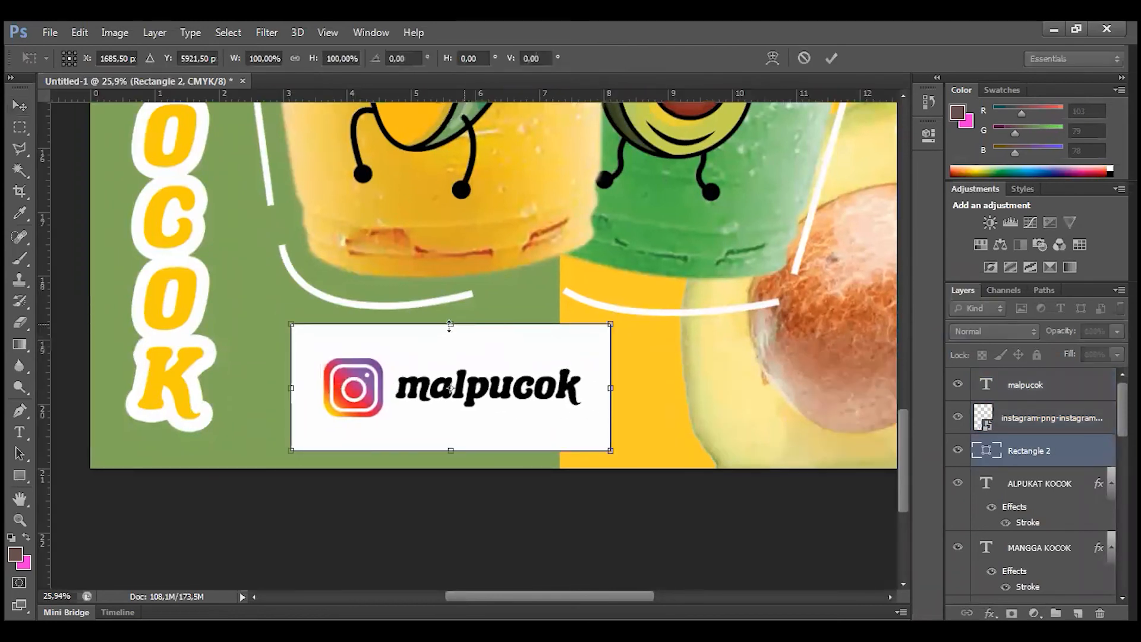
drag(451, 324, 451, 348)
drag(450, 450, 454, 429)
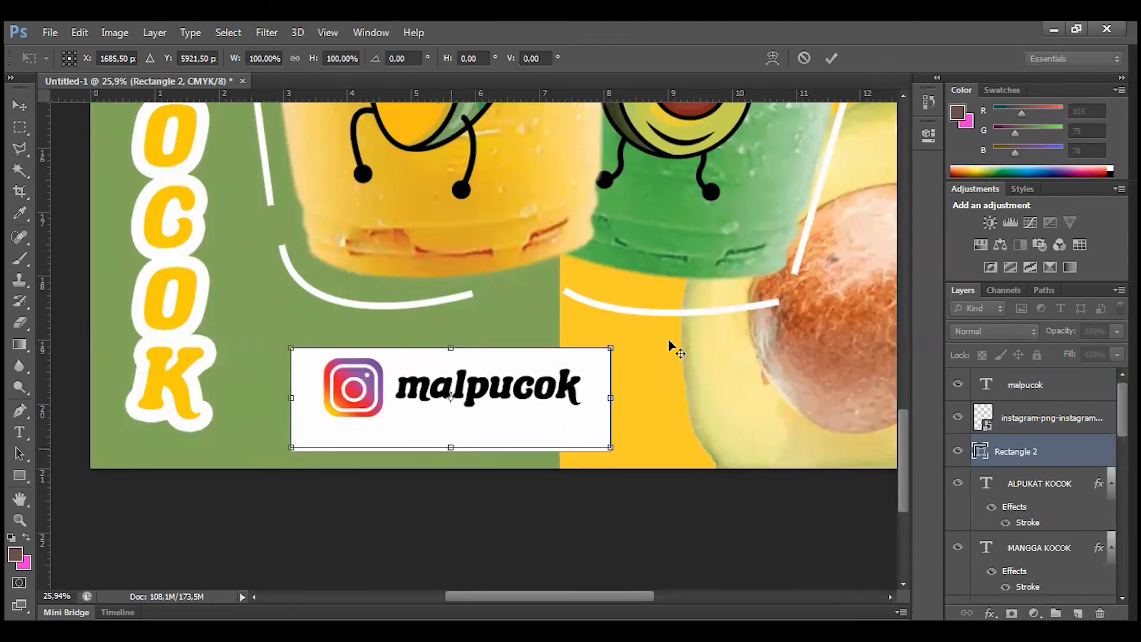
key(Return)
Group the white rectangle, Instagram logo and malpucok text layers and move the group right to centre it beneath the cups
key(a)
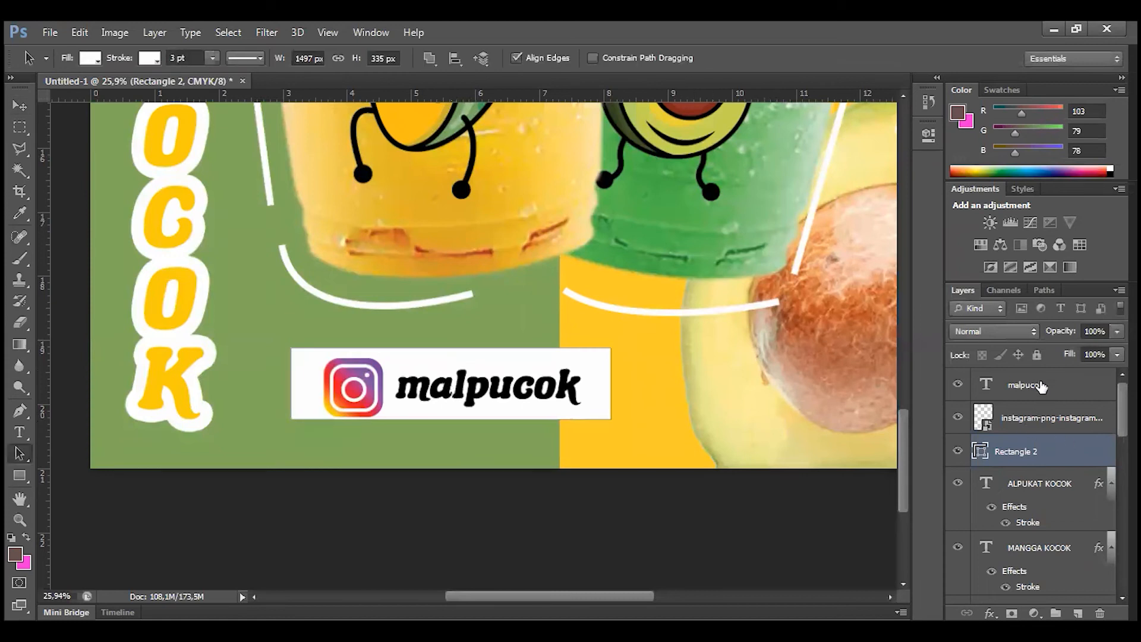
shift+click(1040, 387)
key(ctrl+g)
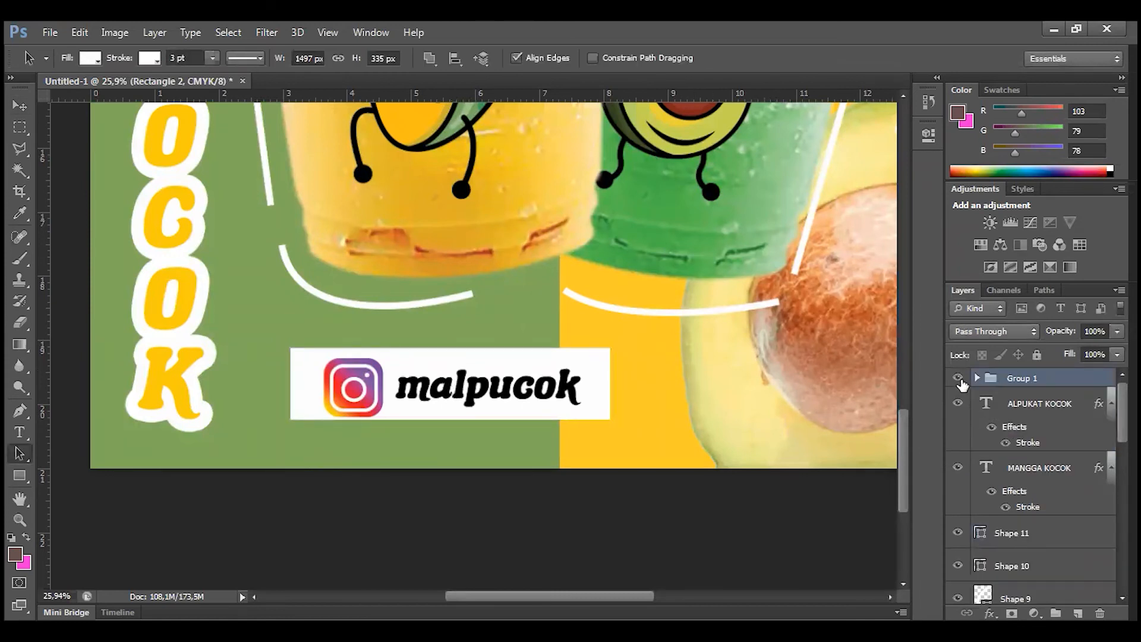
scroll(543, 402, down, 4)
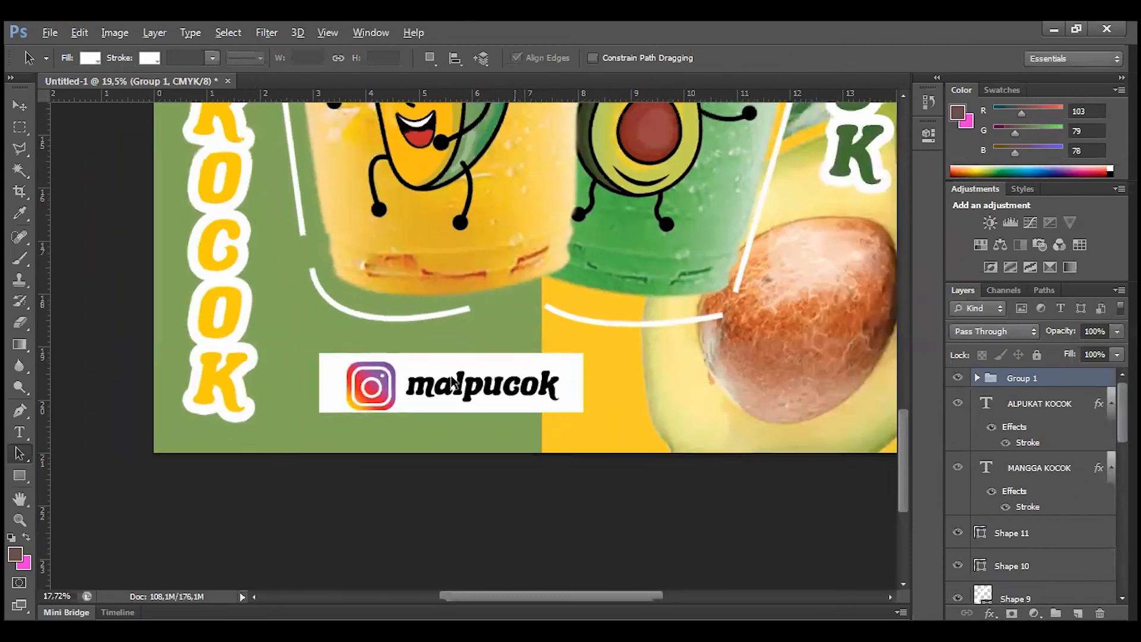
scroll(483, 391, down, 1)
click(483, 391)
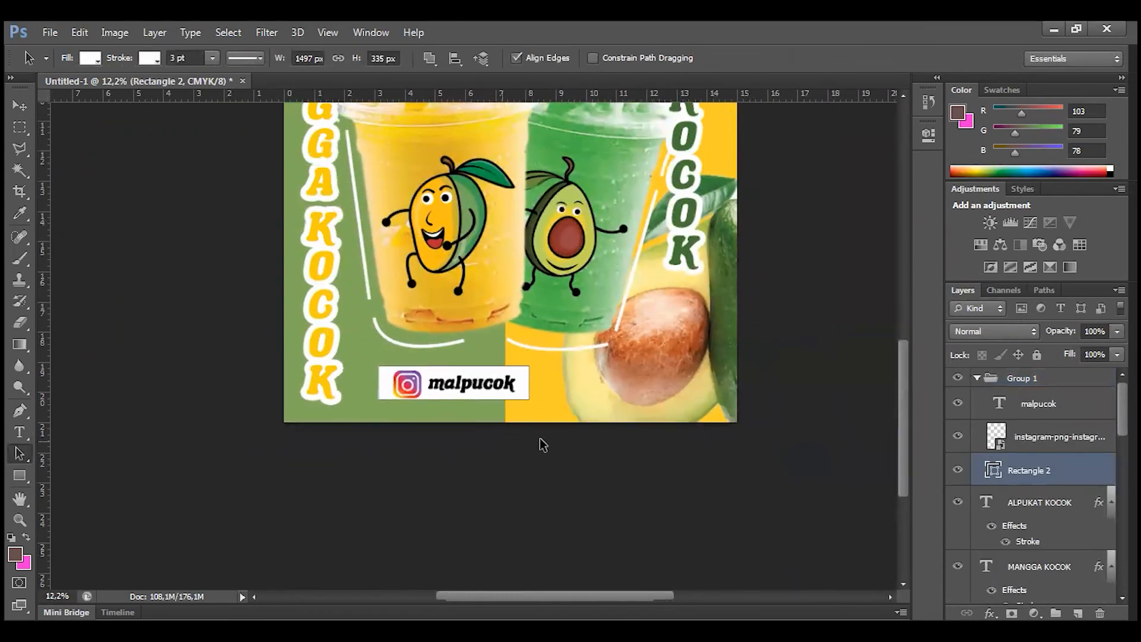
click(976, 378)
key(v)
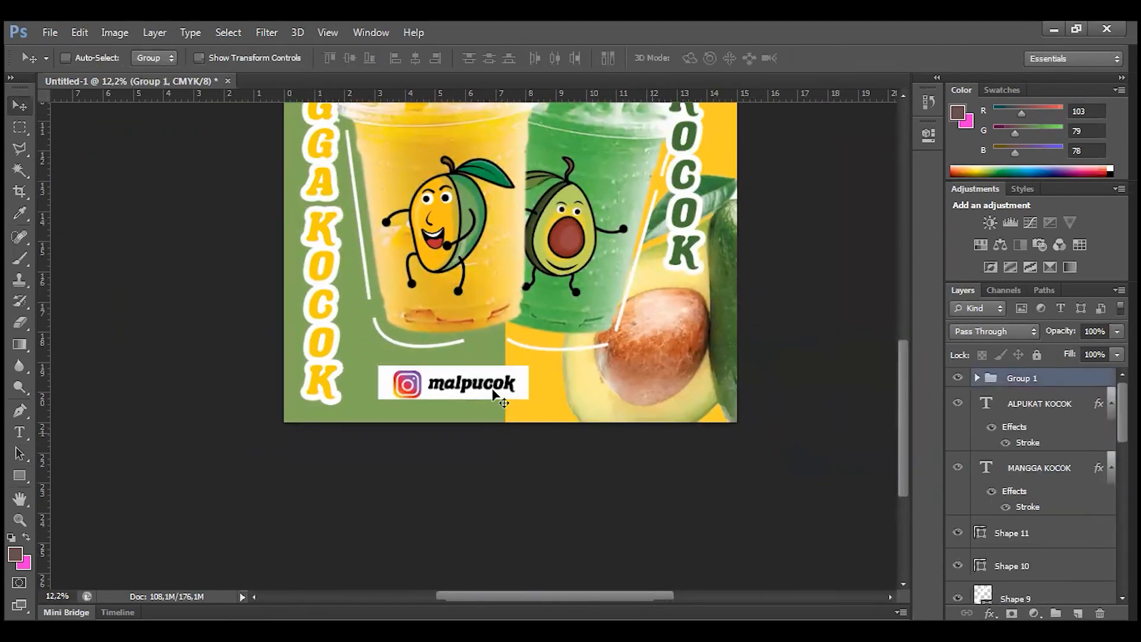
drag(523, 394, 543, 410)
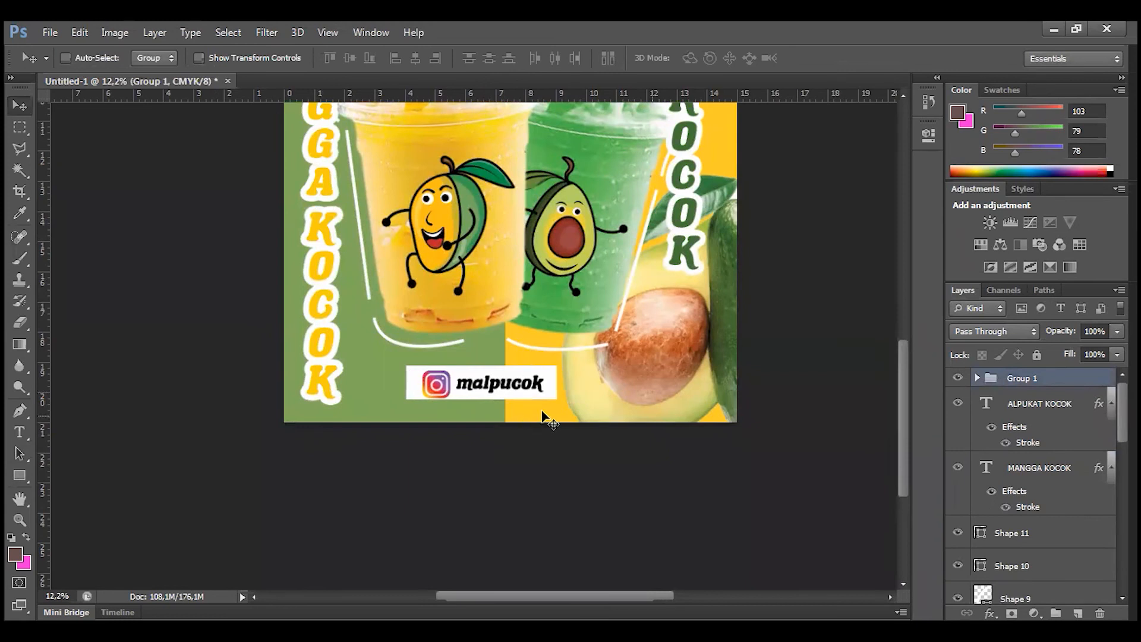
key(ctrl+0)
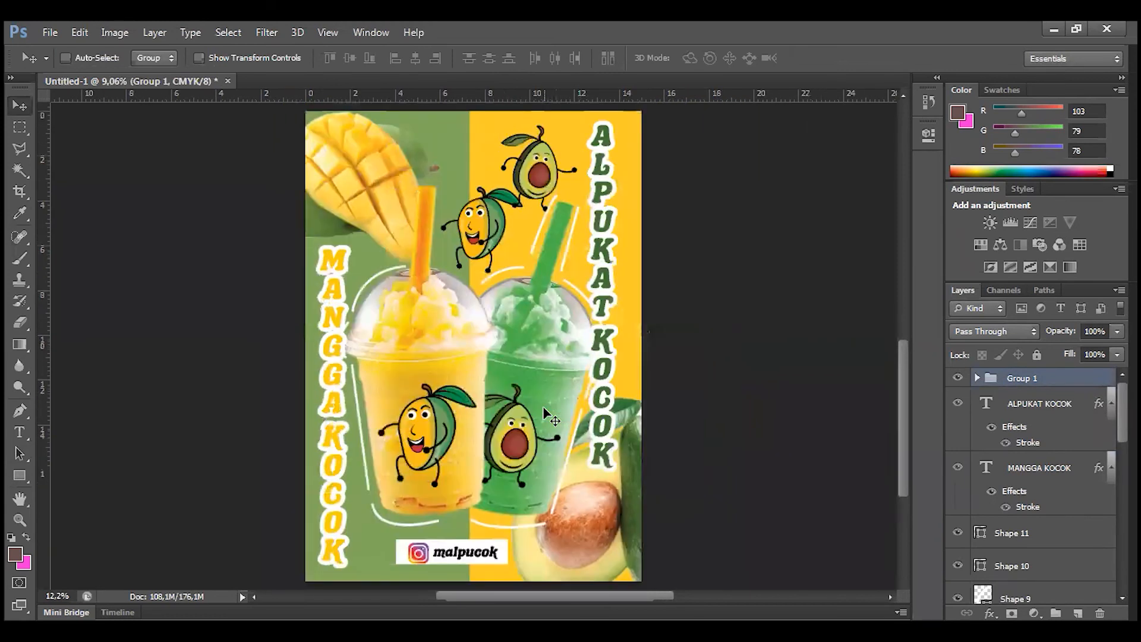
Save the poster as a Photoshop document named malpucok, keeping its layers
click(19, 453)
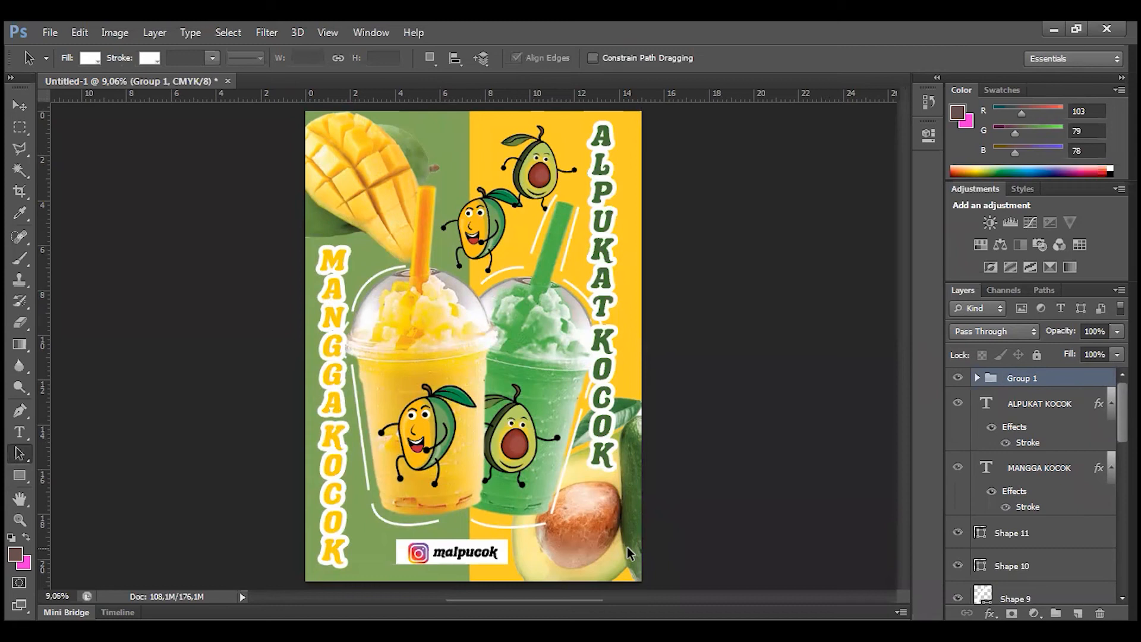
key(ctrl+shift+s)
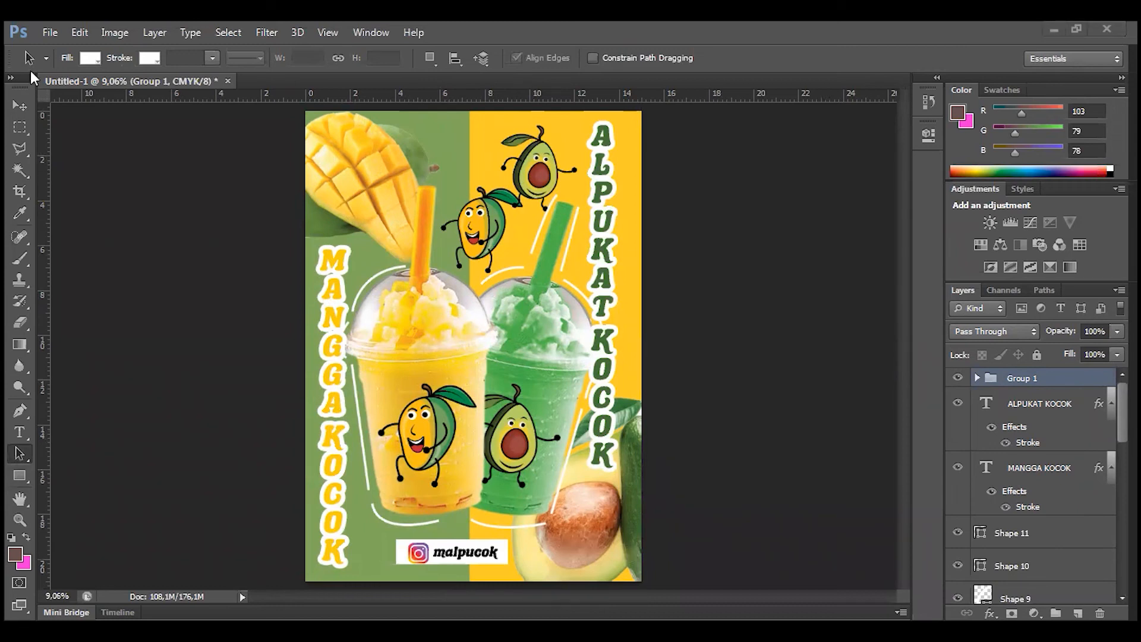
click(50, 35)
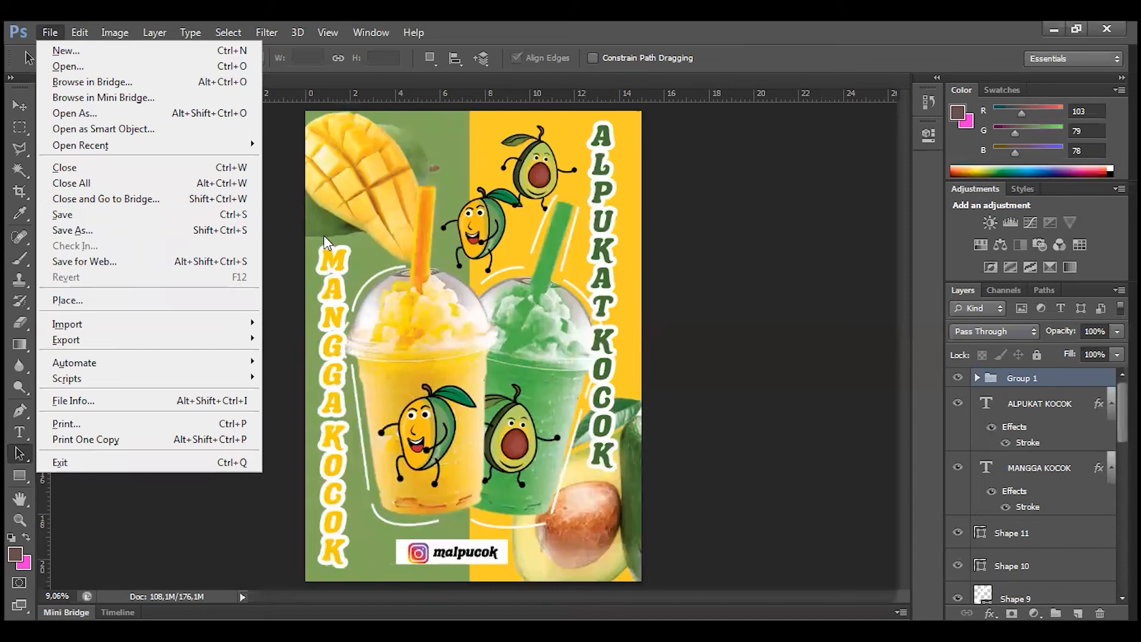
click(701, 322)
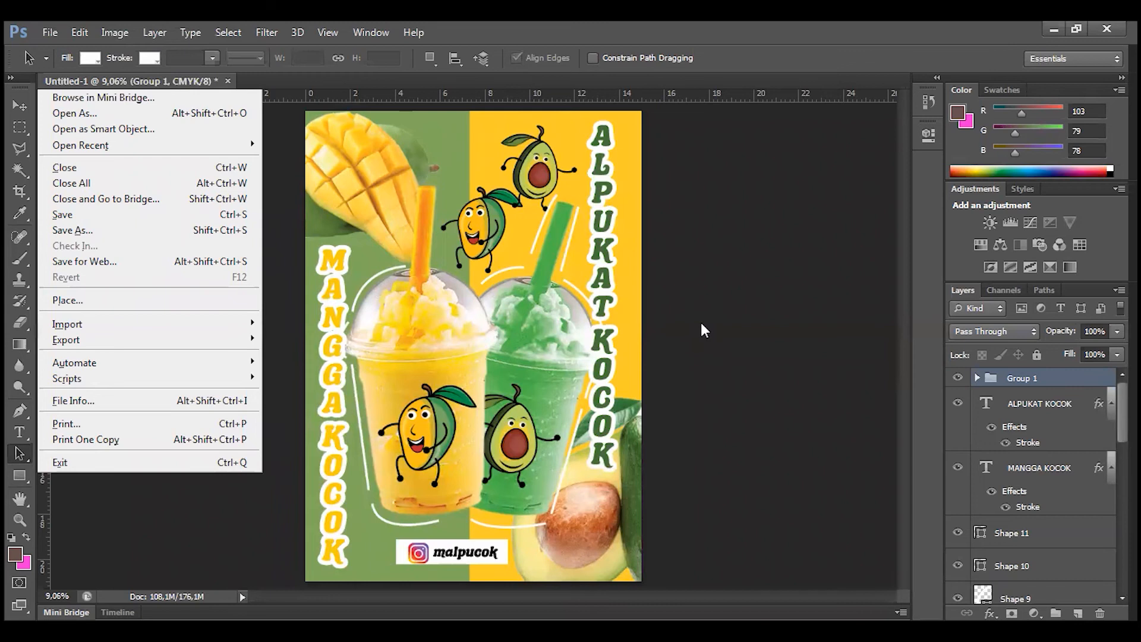
key(shift+ctrl+s)
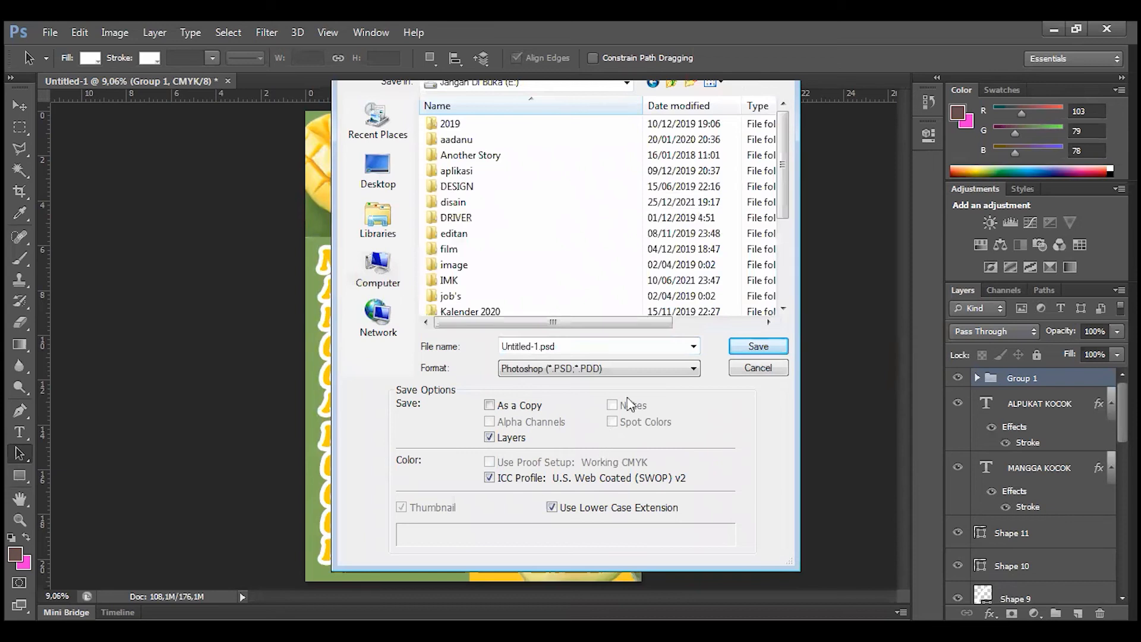
click(629, 368)
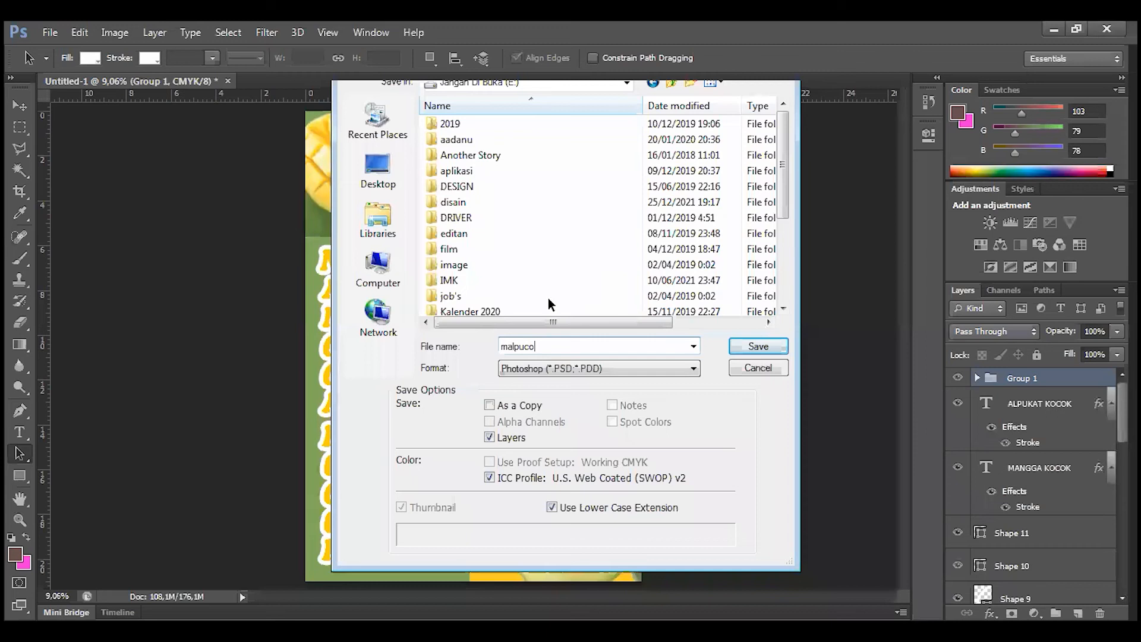
text(k)
key(Return)
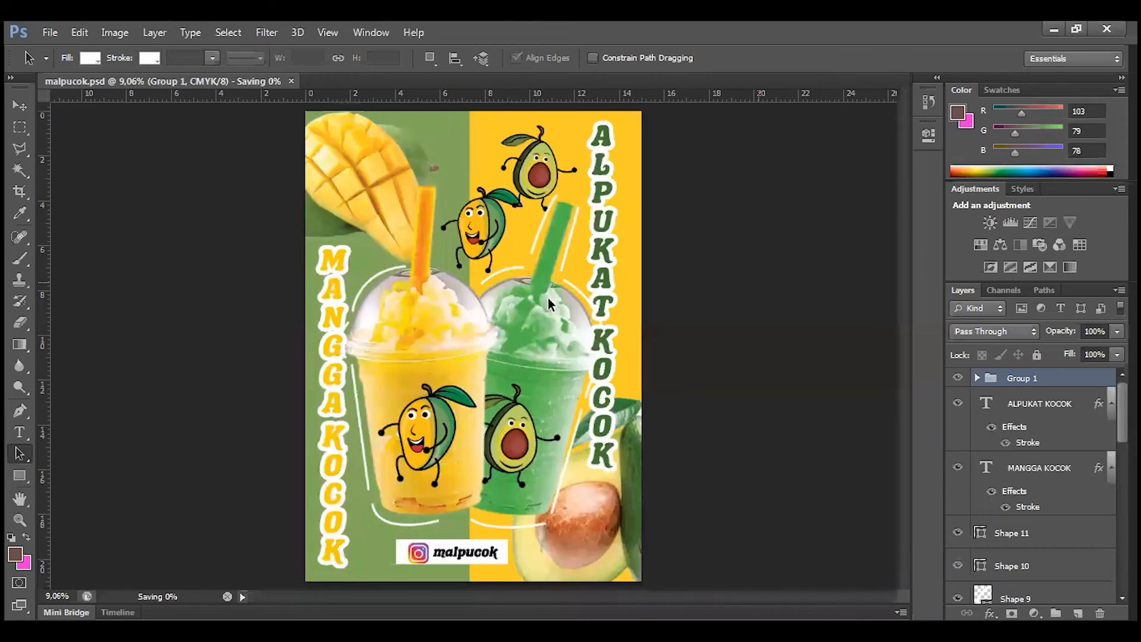
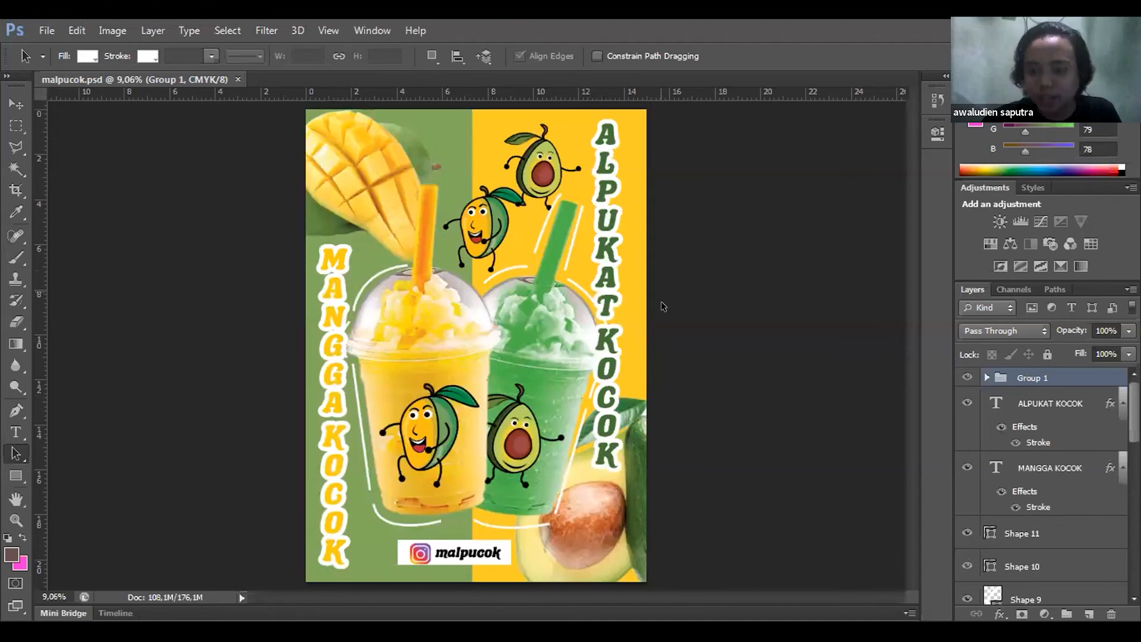
Fill the yellow background rectangle with a linear 90° gradient and recolour its white stop with an orange-yellow sampled from the mango
click(638, 156)
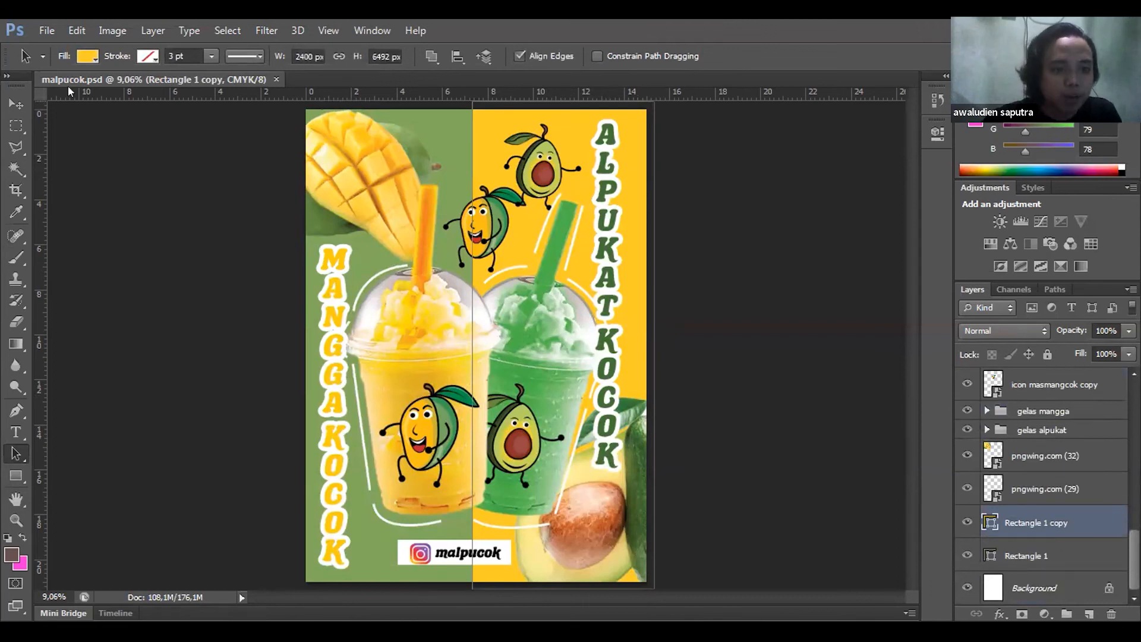
click(15, 344)
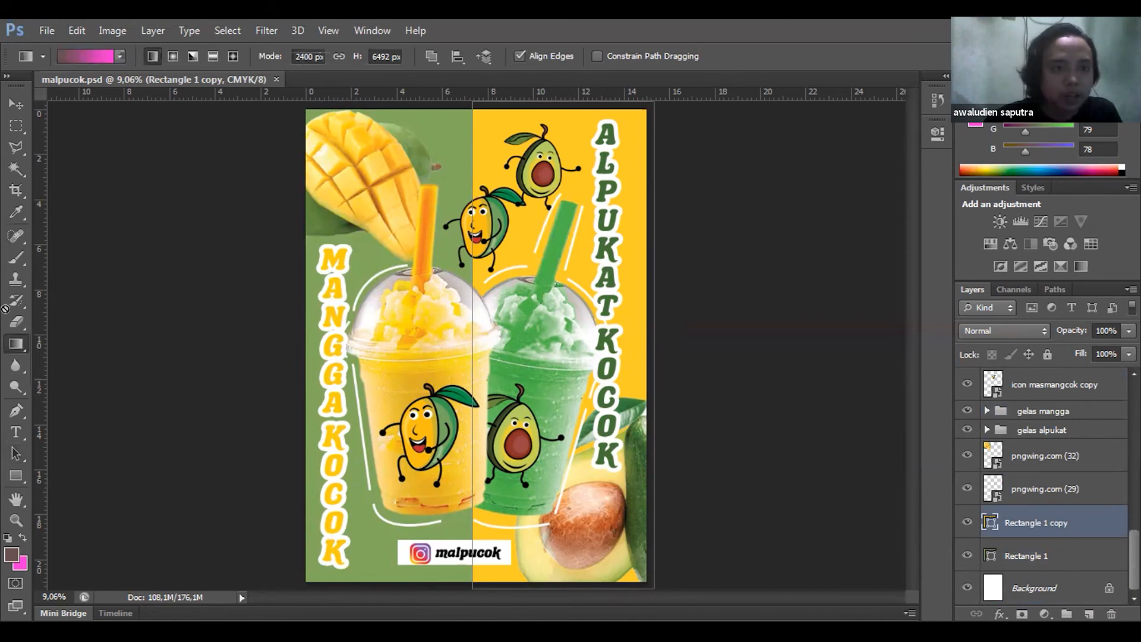
key(v)
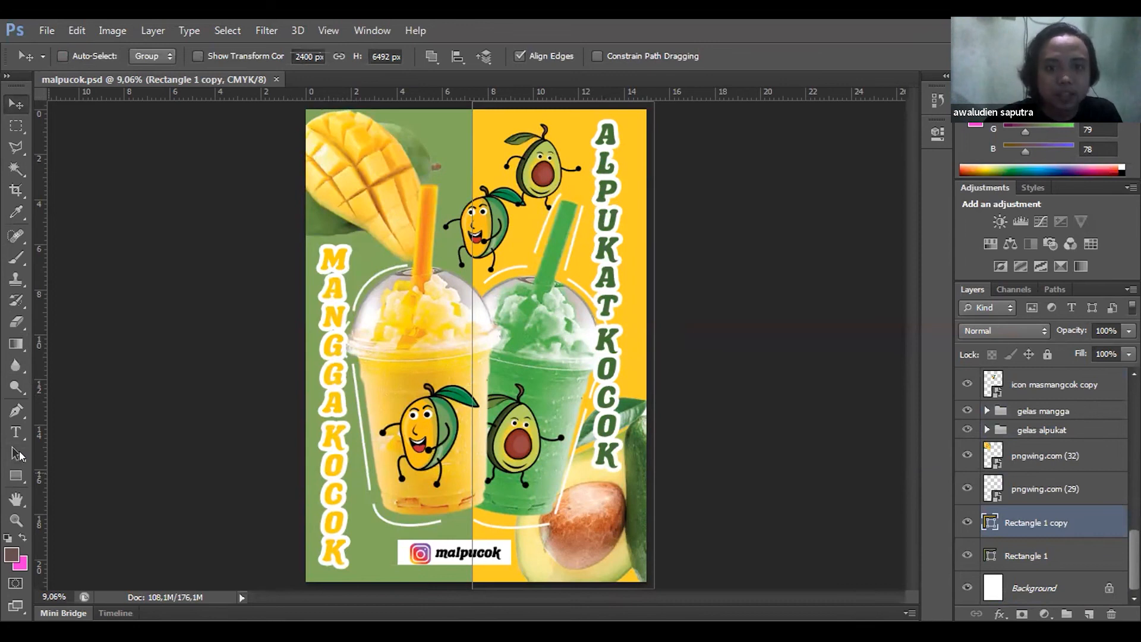
click(16, 453)
click(88, 56)
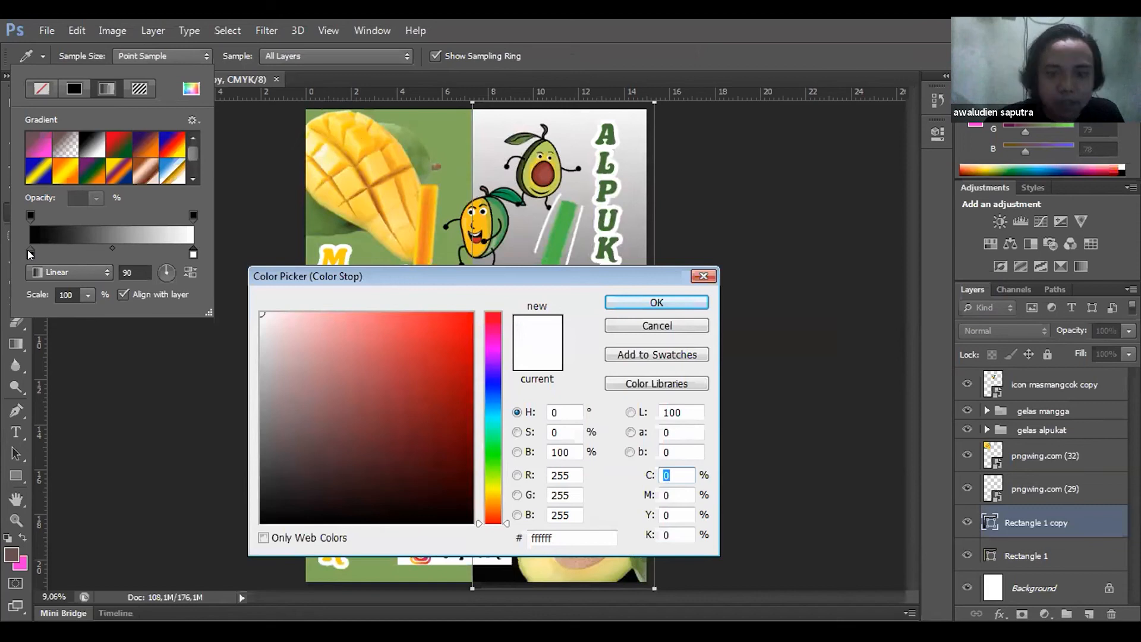
drag(398, 276, 647, 273)
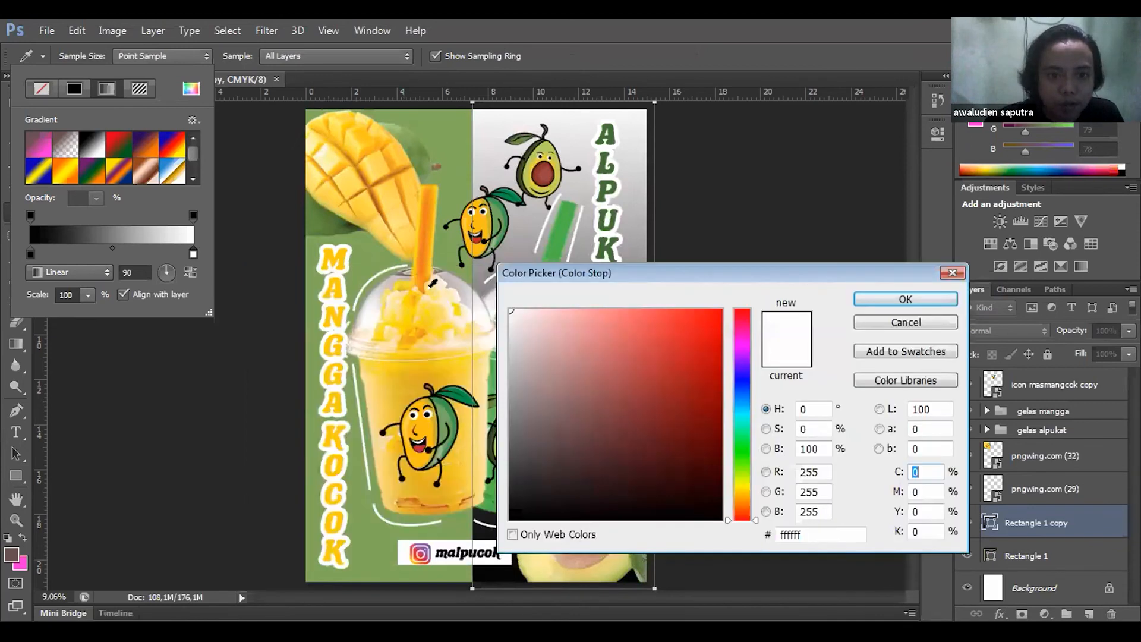
click(381, 205)
key(Return)
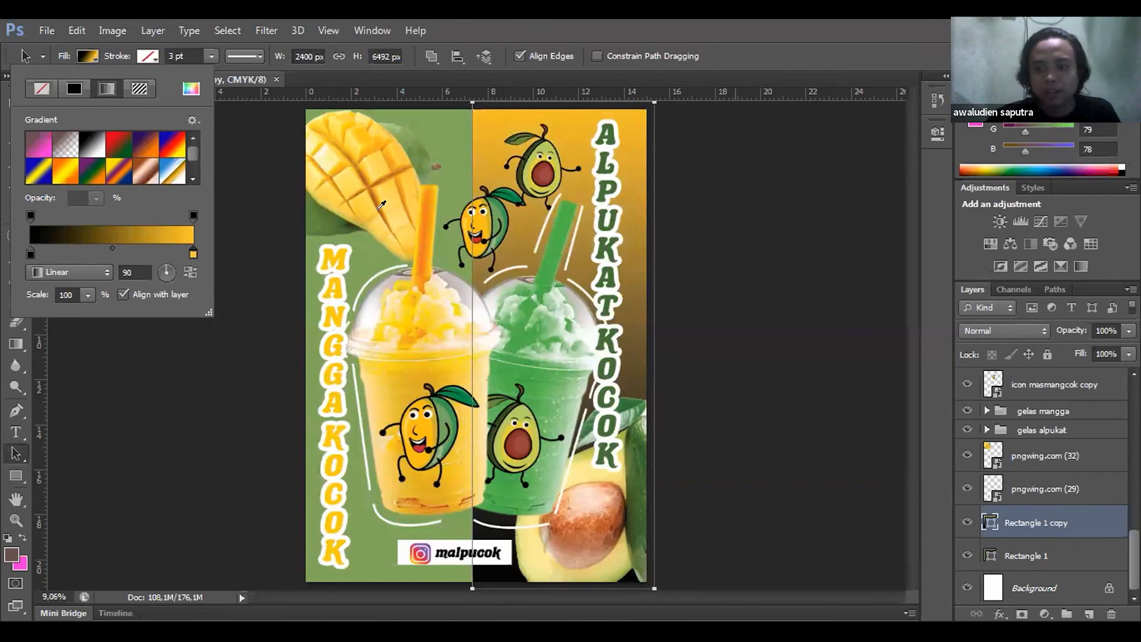
Recolour the black stop of the yellow rectangle's gradient to a light yellow and close the fill settings
double_click(31, 254)
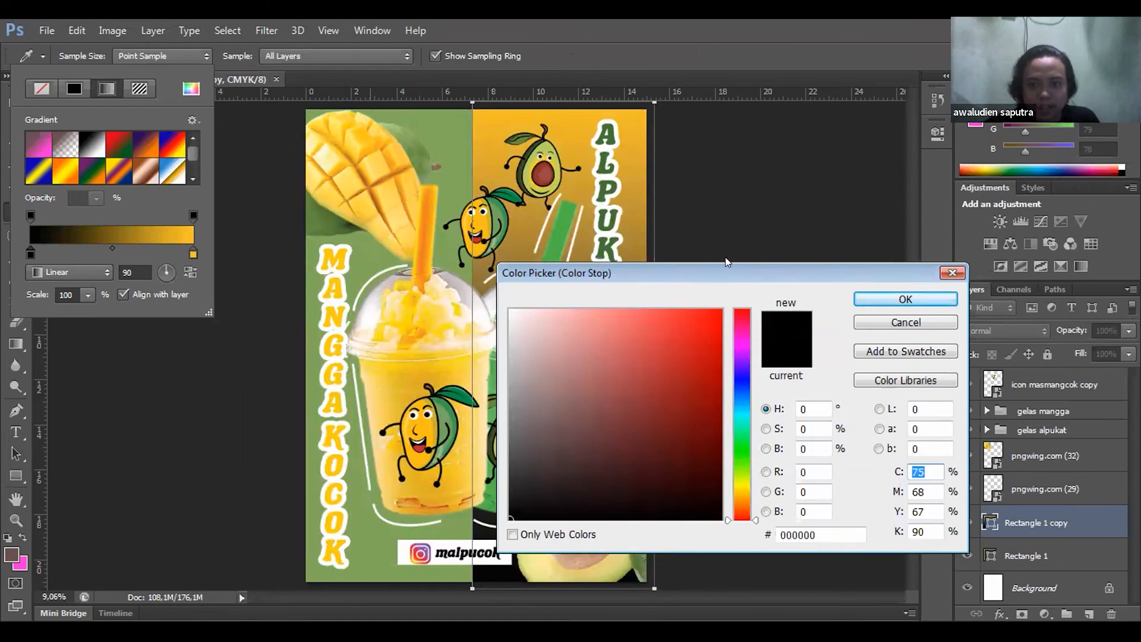
key(Escape)
key(Escape)
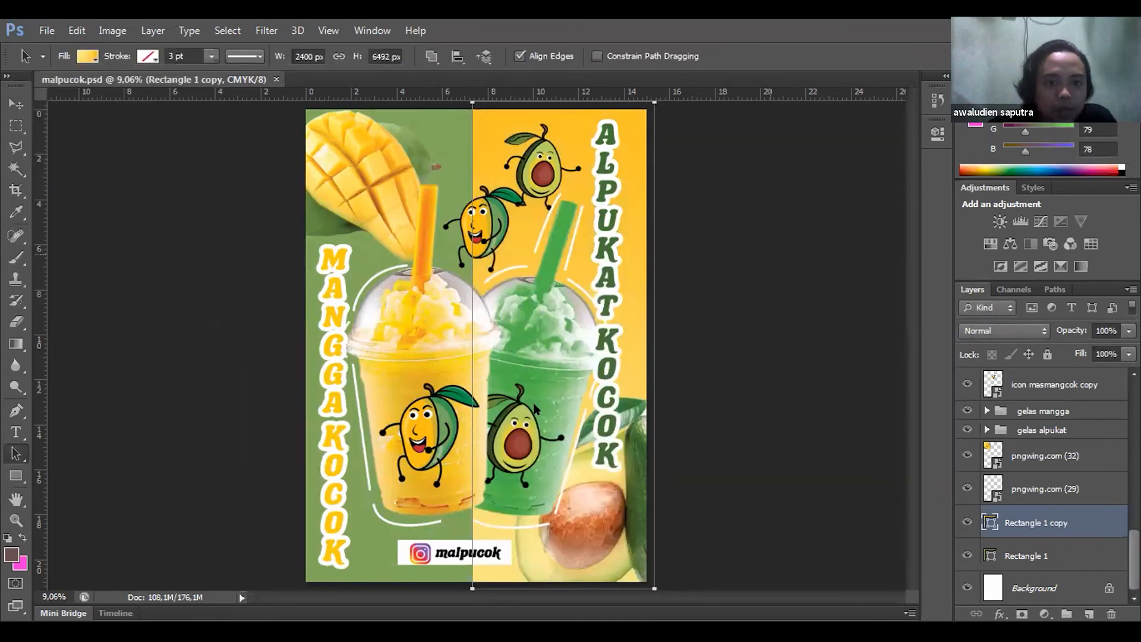
Select the green background rectangle and open its fill colour options
click(447, 143)
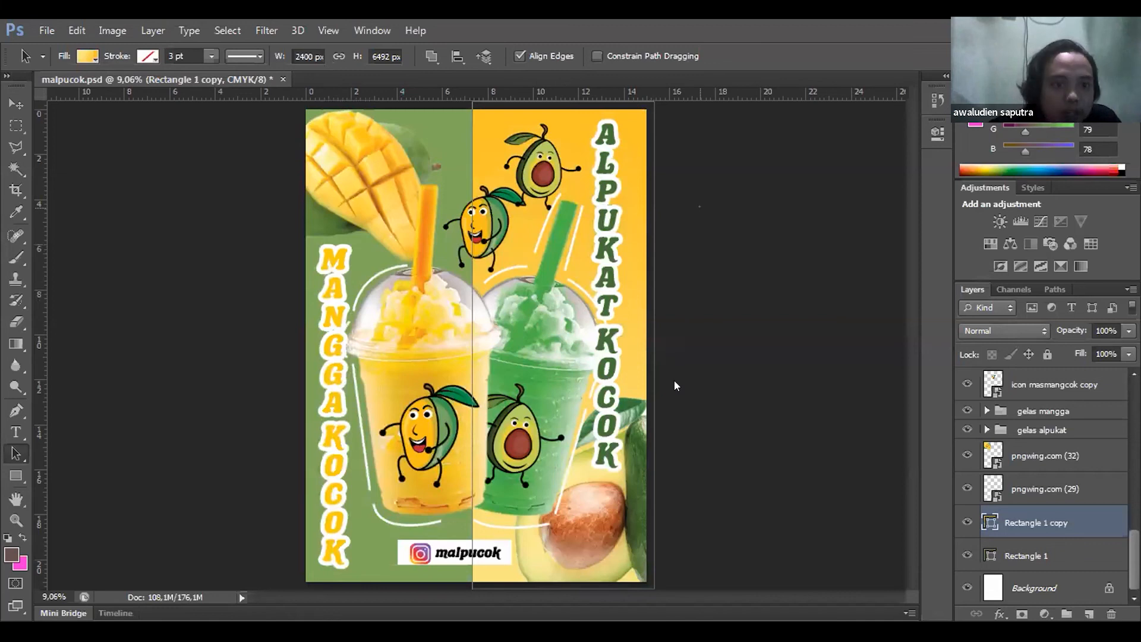
key(alt+bracketleft)
click(88, 56)
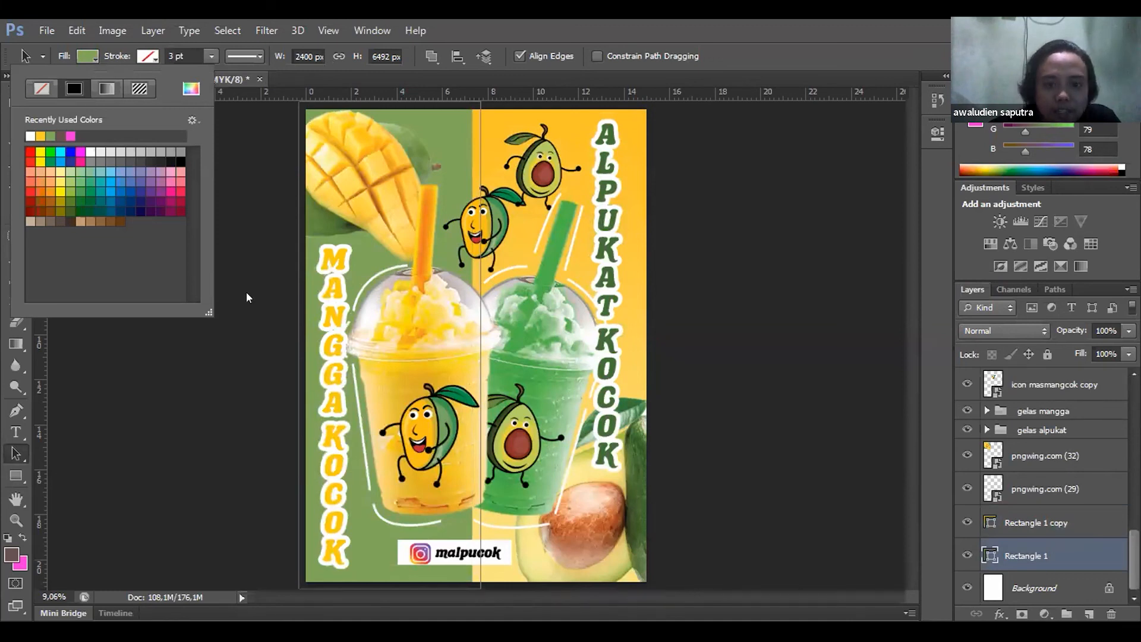
click(545, 279)
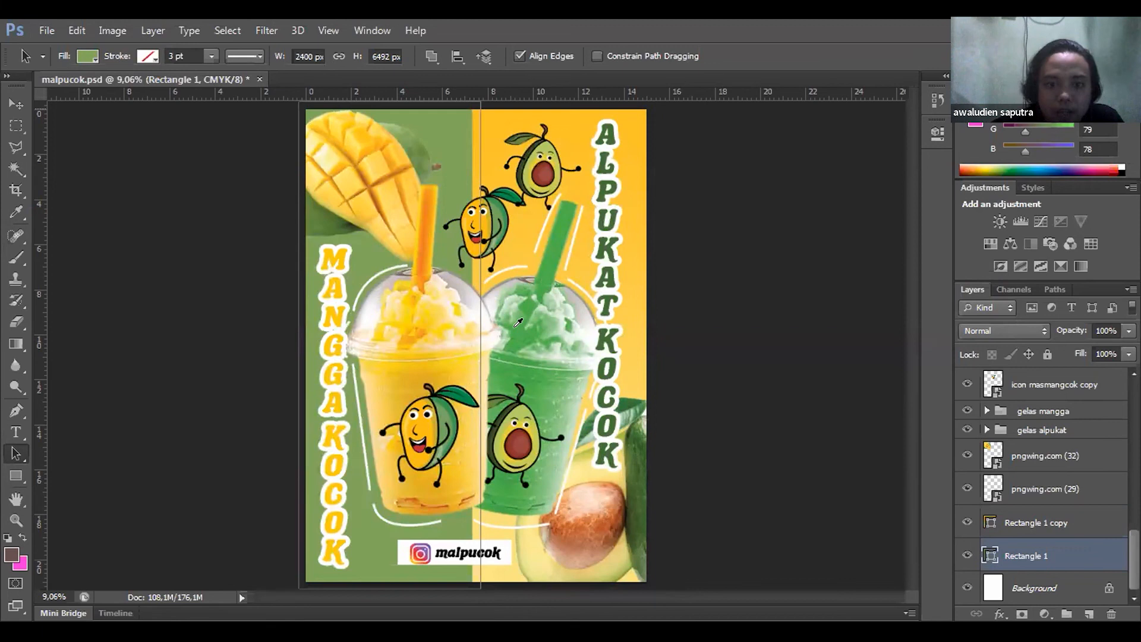
click(88, 55)
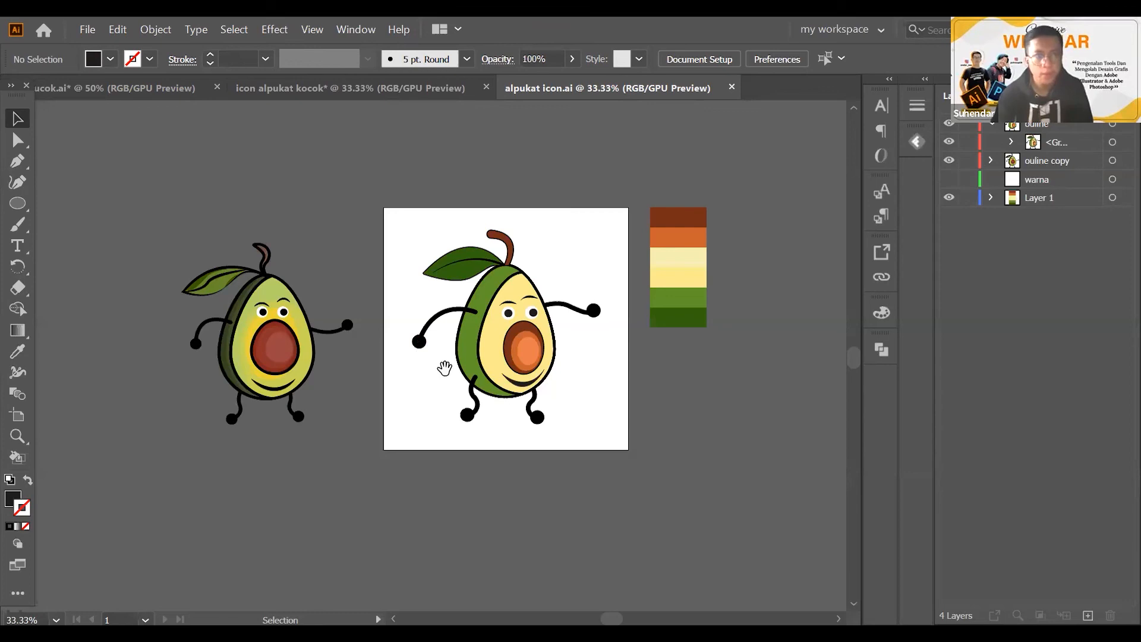
Switch to alpukat icon.ai in Illustrator, move the brown swatch rectangle above the artboard and enlarge it
key(ctrl+plus)
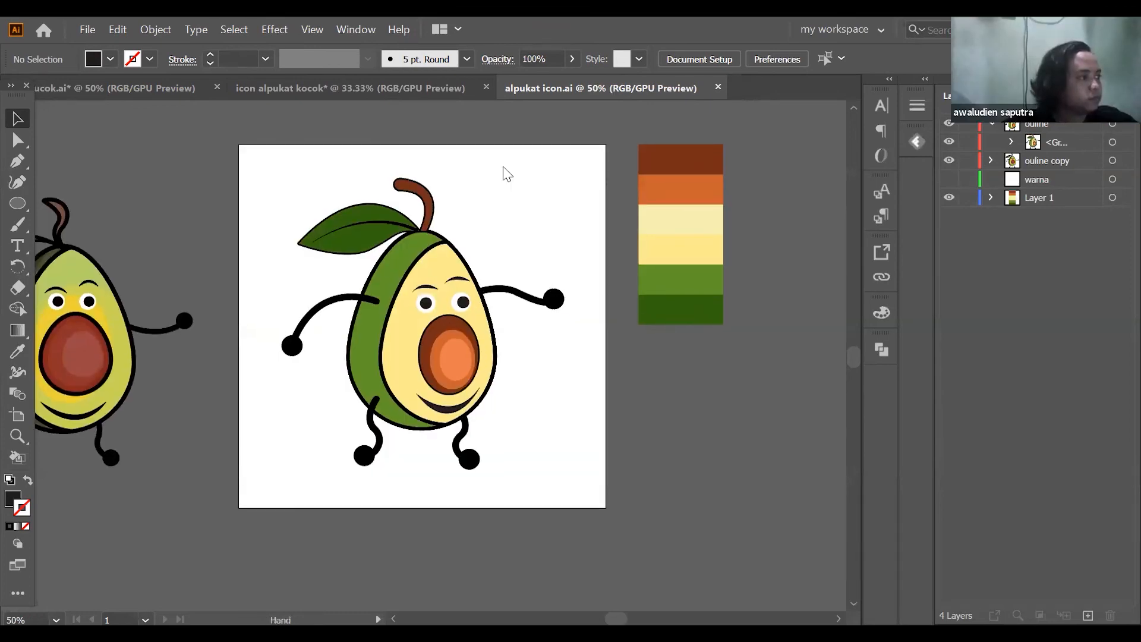
drag(505, 172, 247, 300)
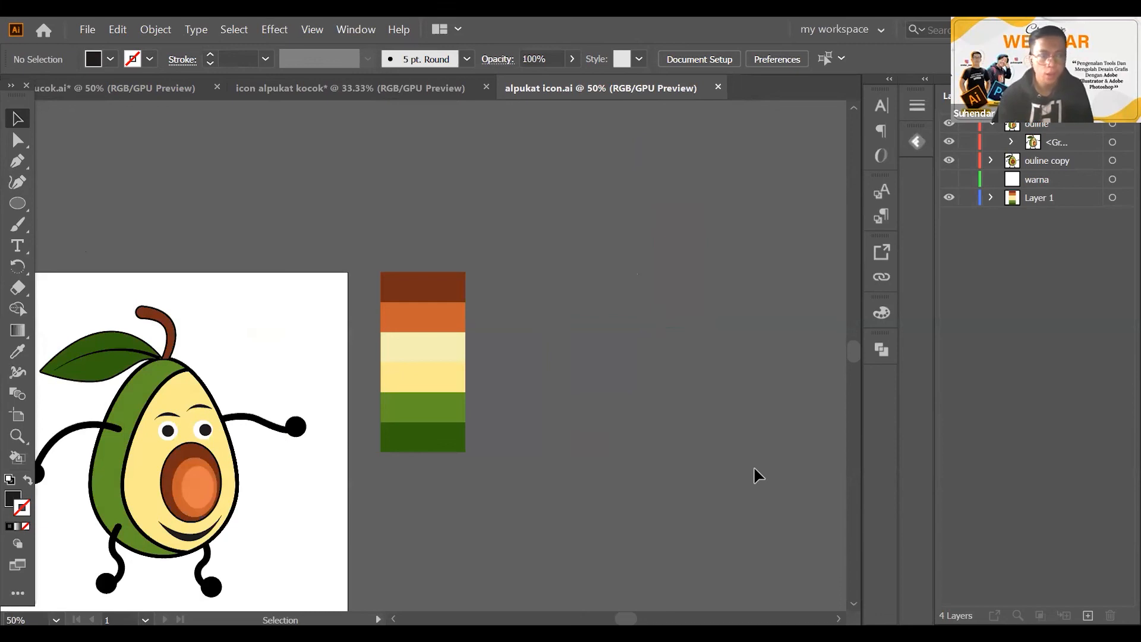
drag(423, 321, 676, 299)
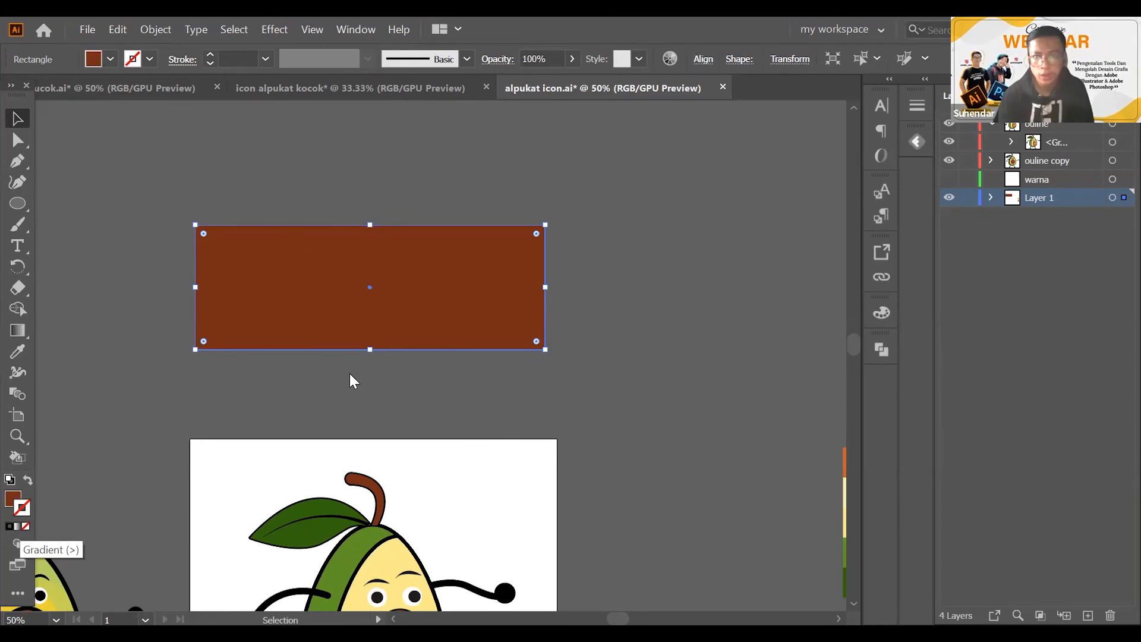
Apply a linear white-to-black gradient to the brown rectangle's stroke, set the stroke weight to 10 pt, and give its fill the same gradient
key(shift+period)
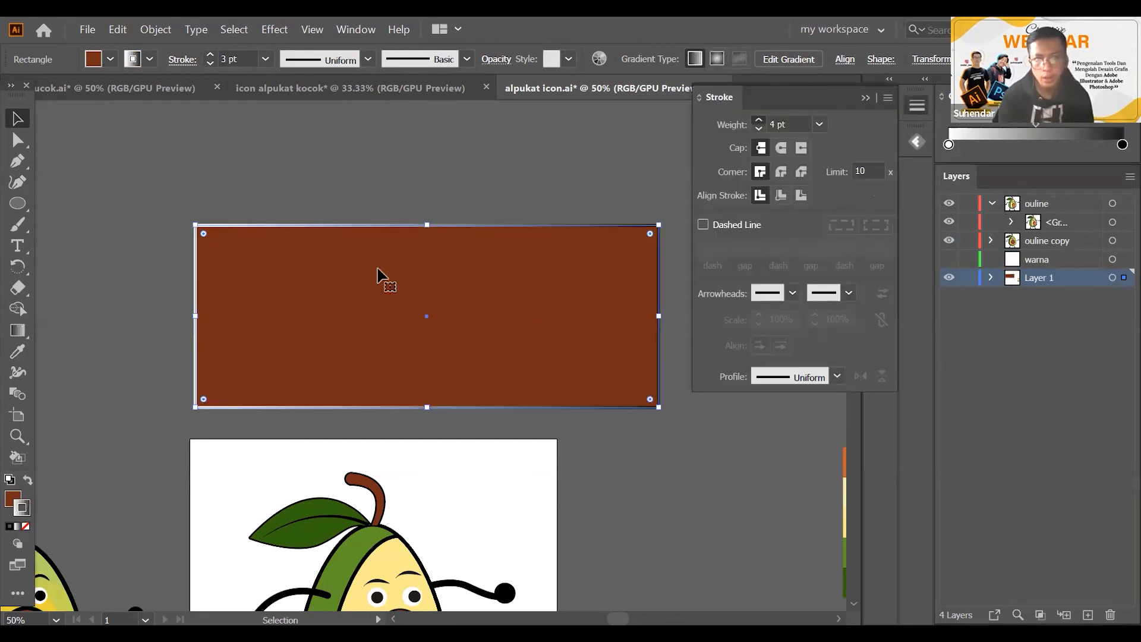
click(382, 275)
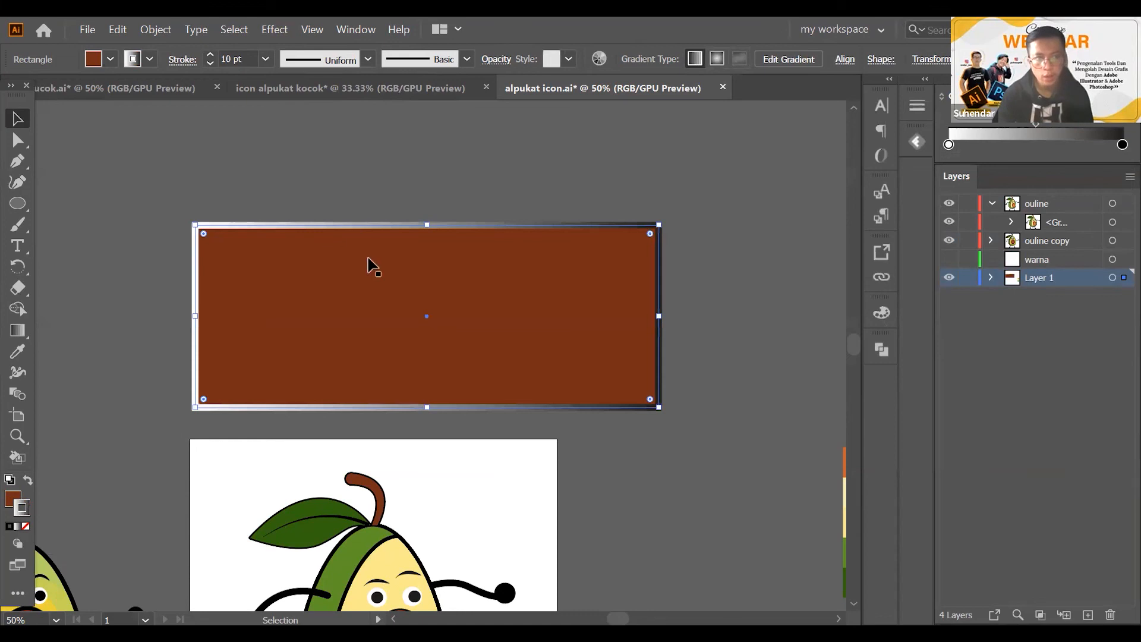
click(16, 527)
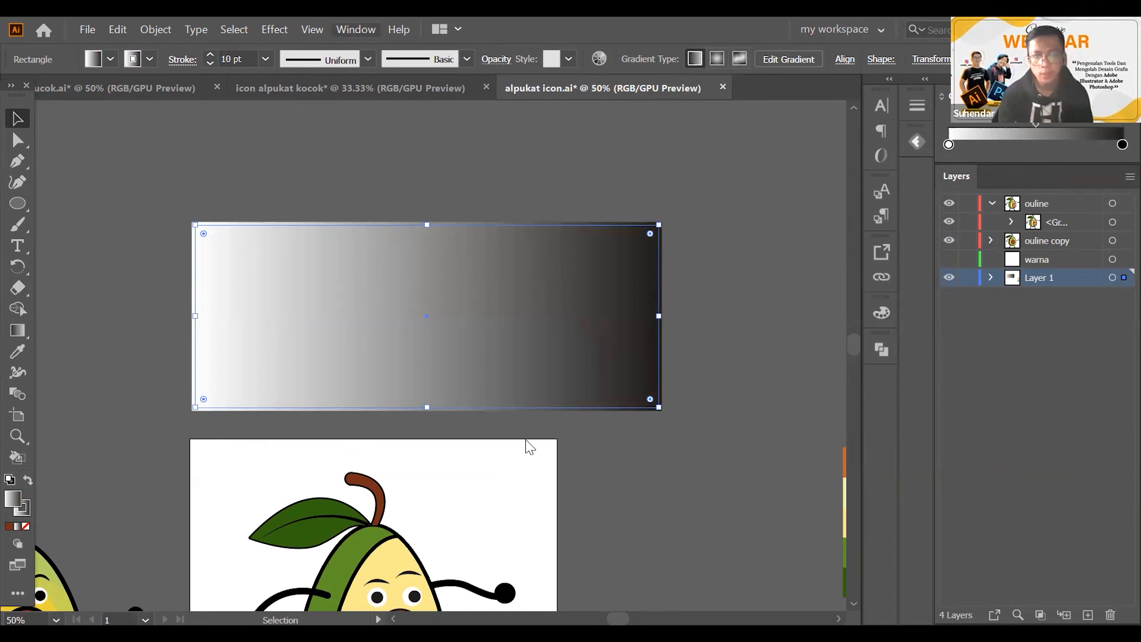
Find the Gradient panel in the list of available panels and toggle its display
click(355, 30)
scroll(555, 321, down, 1)
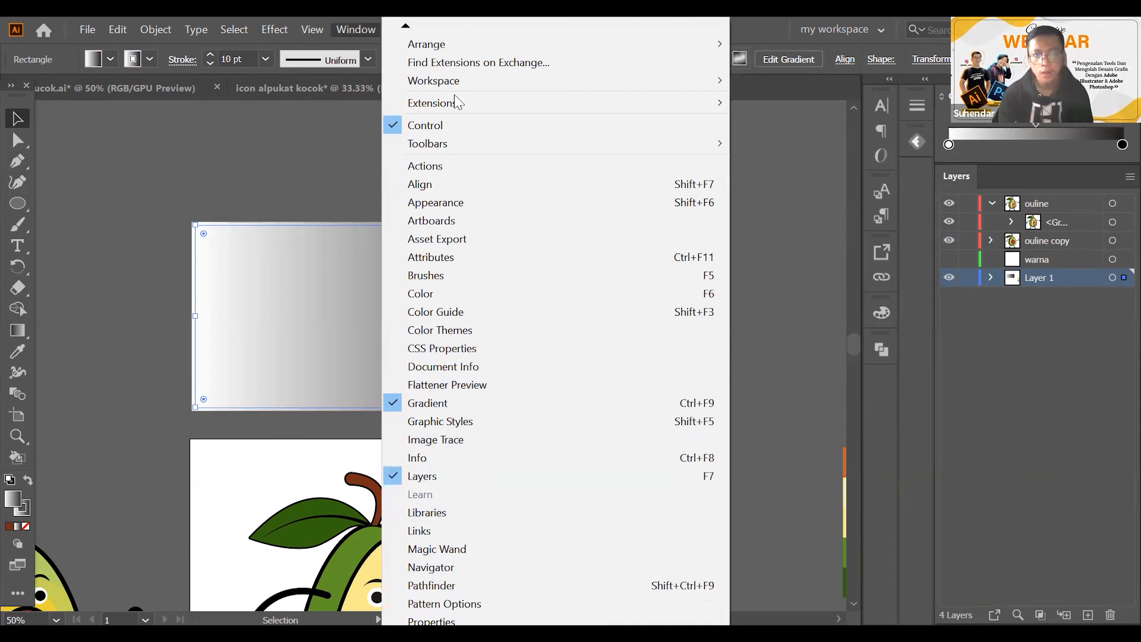
scroll(459, 103, down, 3)
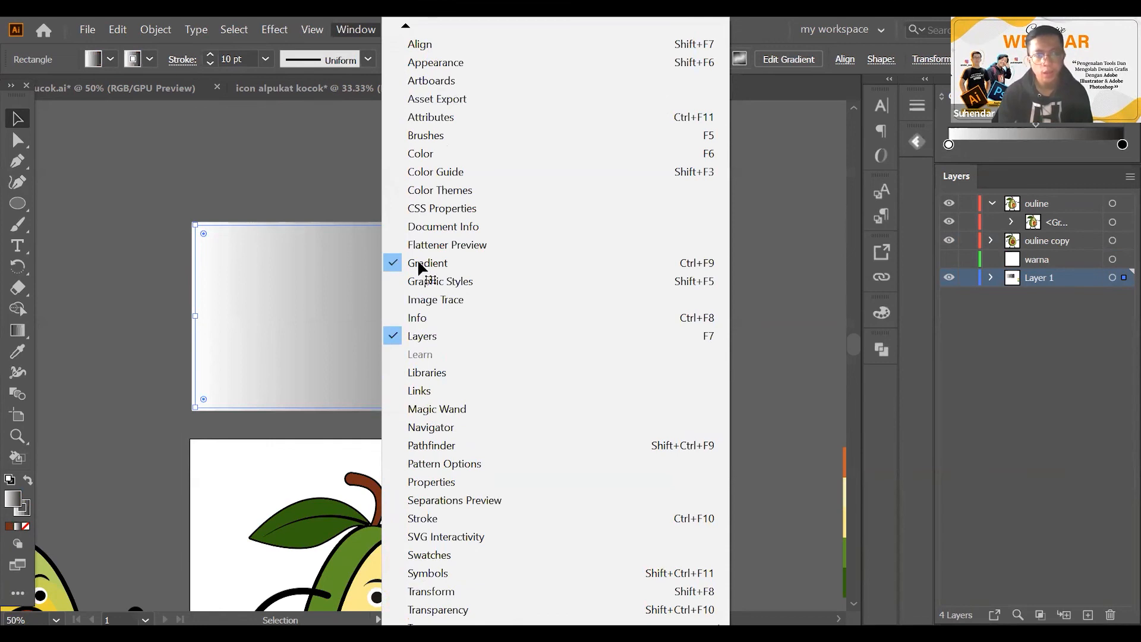
scroll(417, 273, down, 3)
key(Up)
key(Return)
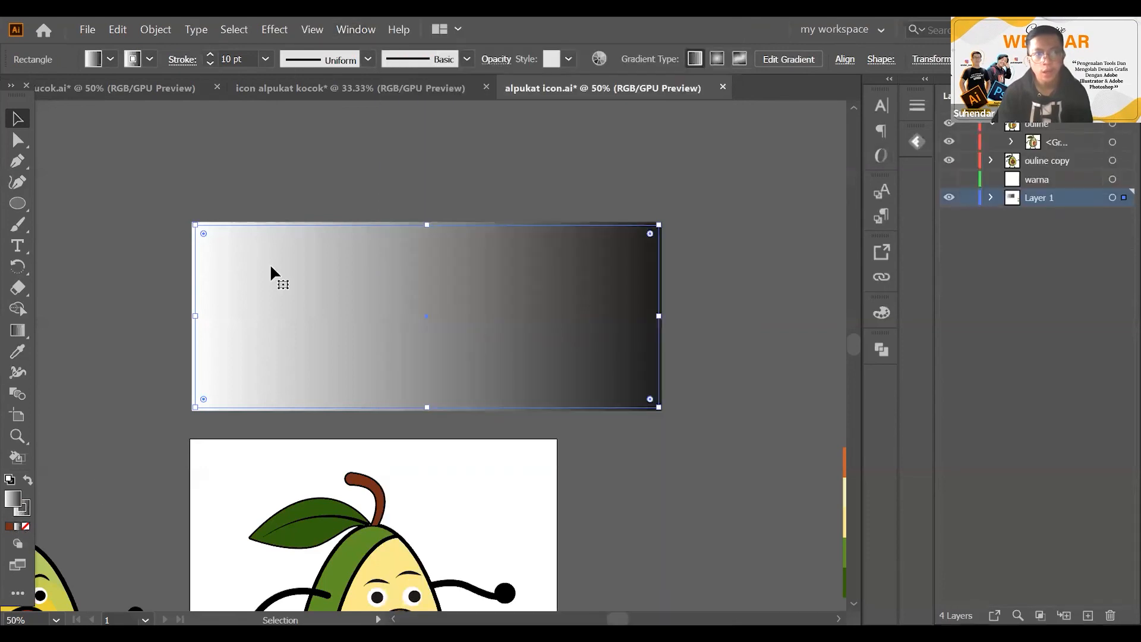
Look at the rectangle's fill swatches, then turn on its on-canvas gradient editing and select the black stop
click(85, 59)
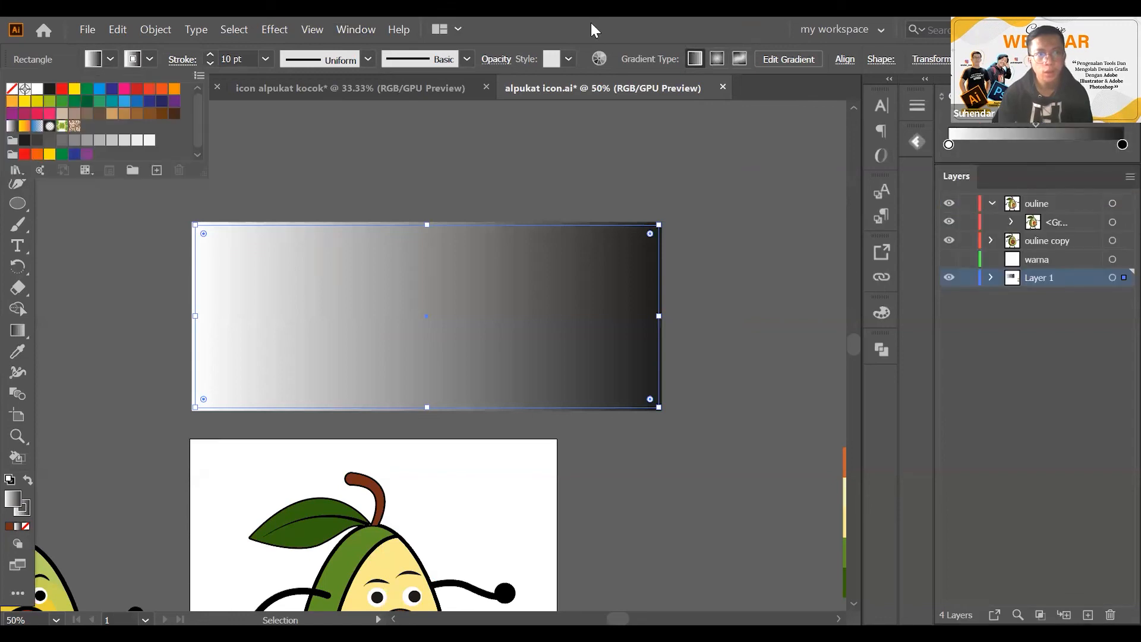
click(659, 180)
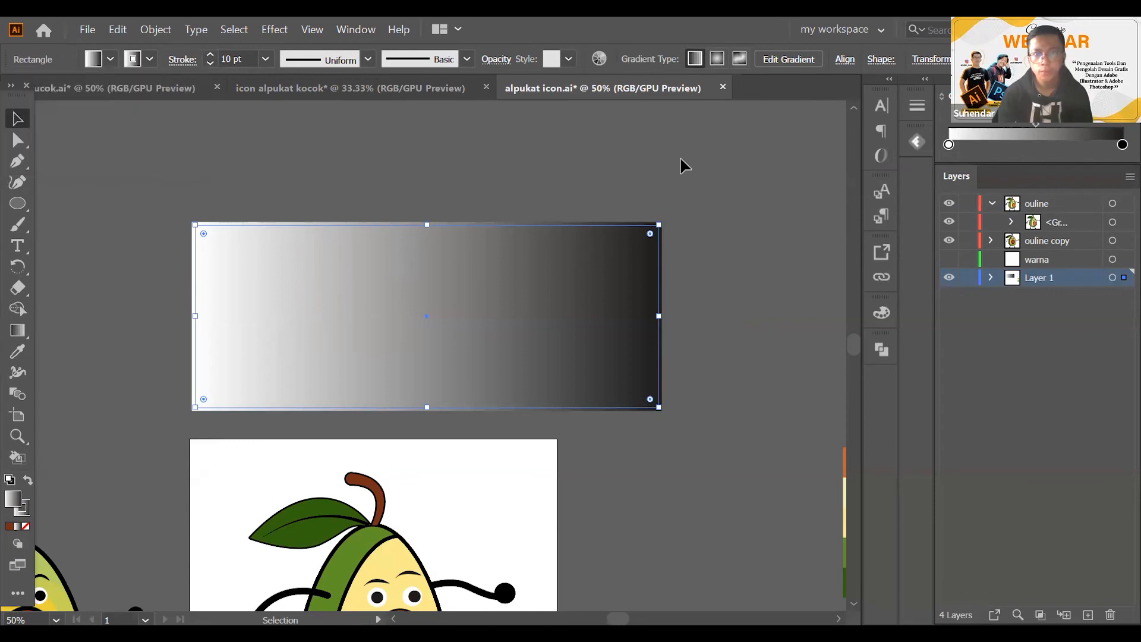
click(782, 62)
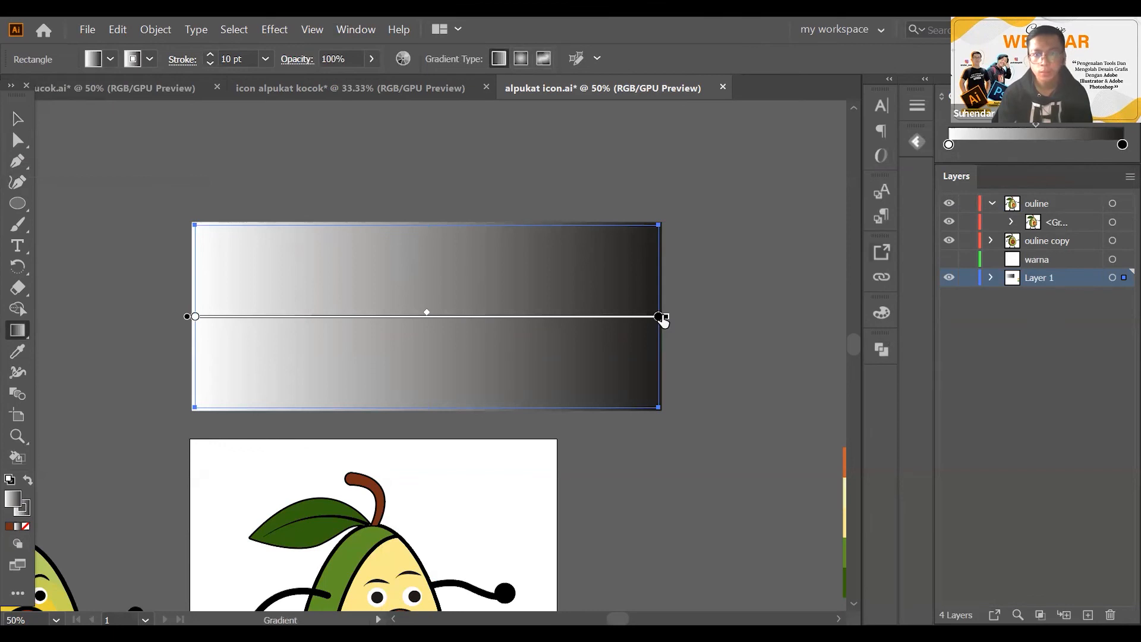
mouse_move(660, 317)
mouse_down()
mouse_move(501, 317)
mouse_move(659, 316)
mouse_up()
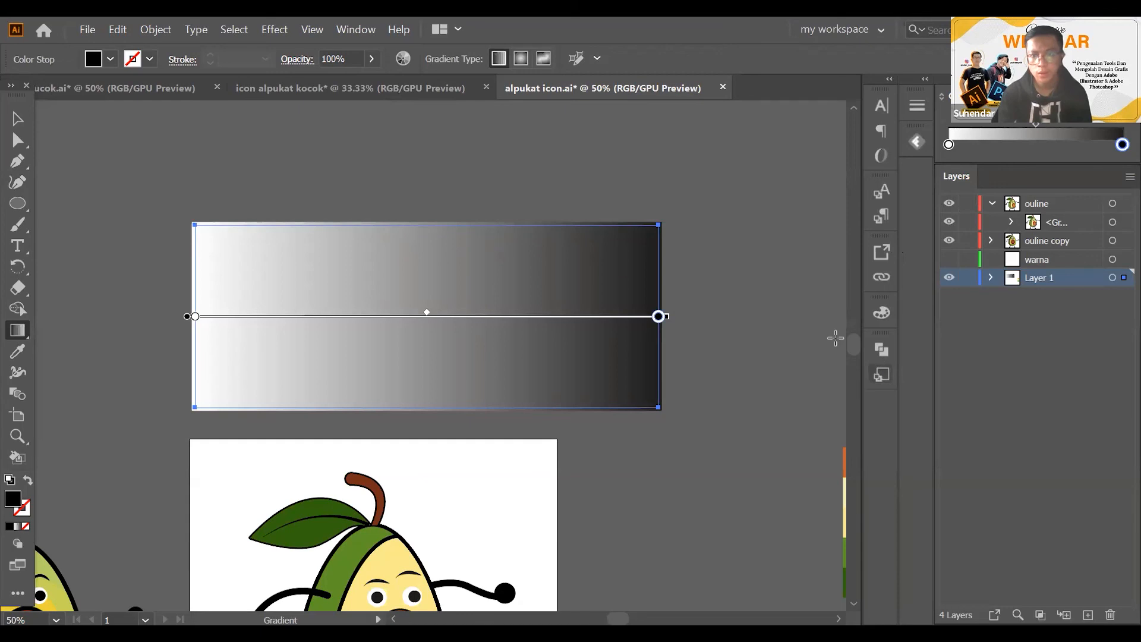
Open the Graphic Styles panel and view its available styles and options
click(878, 378)
click(877, 381)
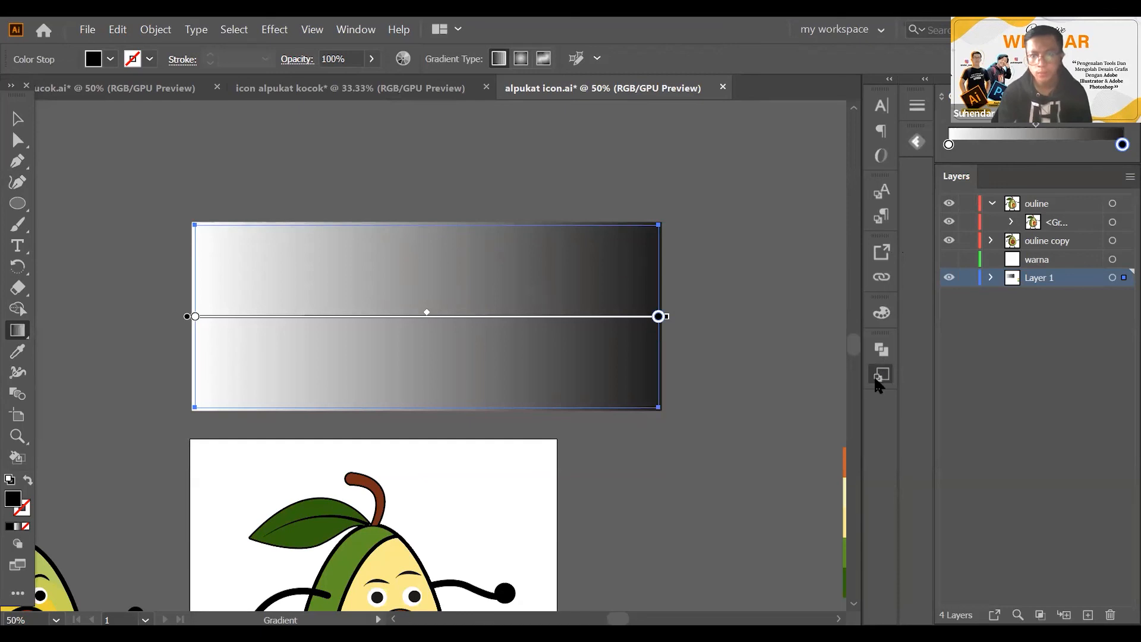
click(880, 376)
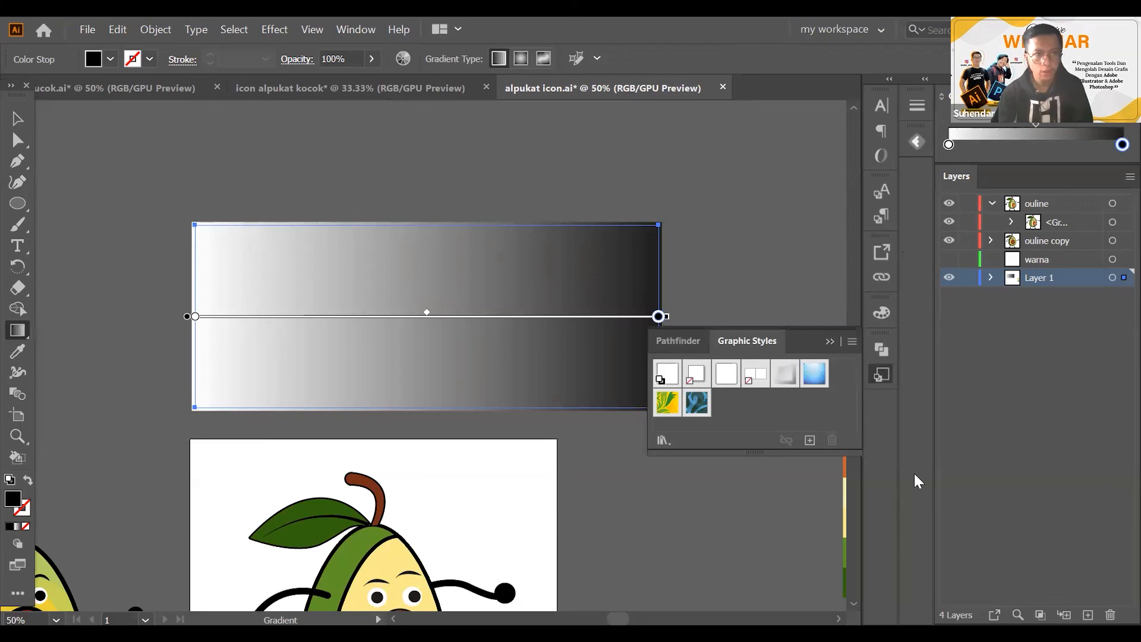
click(852, 341)
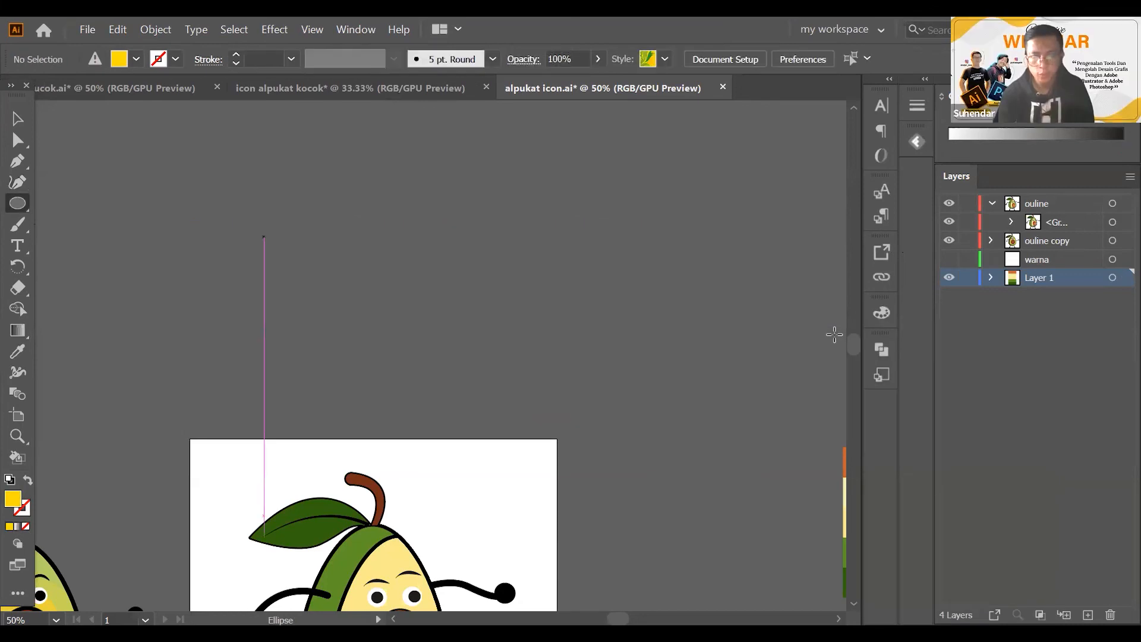
Draw a wide ellipse above the artboard and fill it with a linear gradient from red to yellow
drag(263, 237, 663, 389)
click(951, 144)
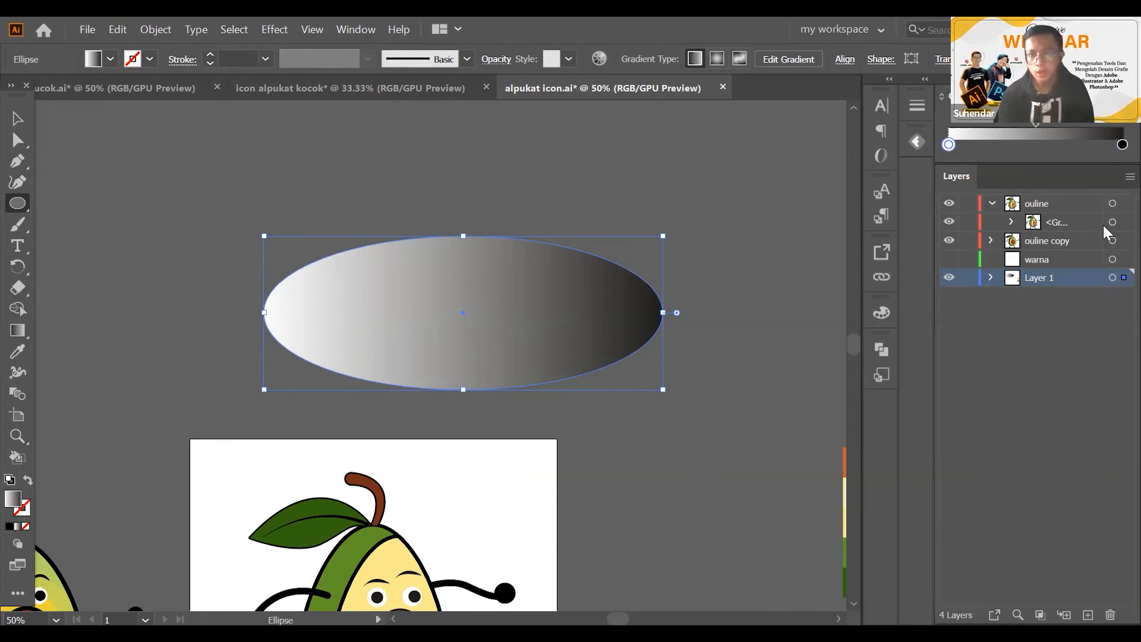
double_click(1122, 144)
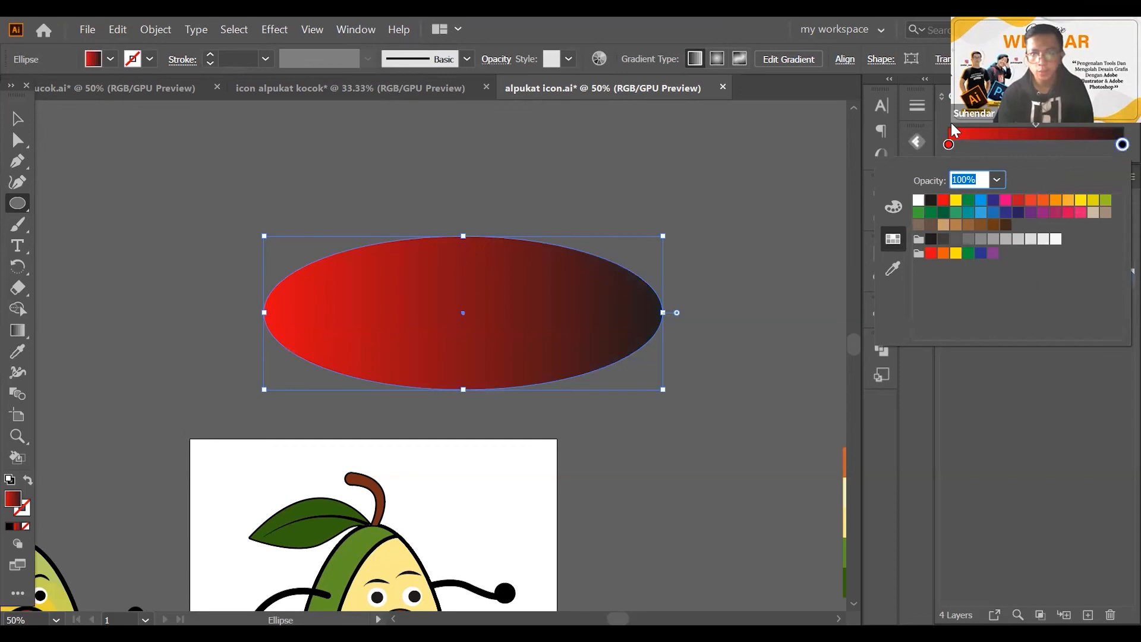
click(956, 200)
key(v)
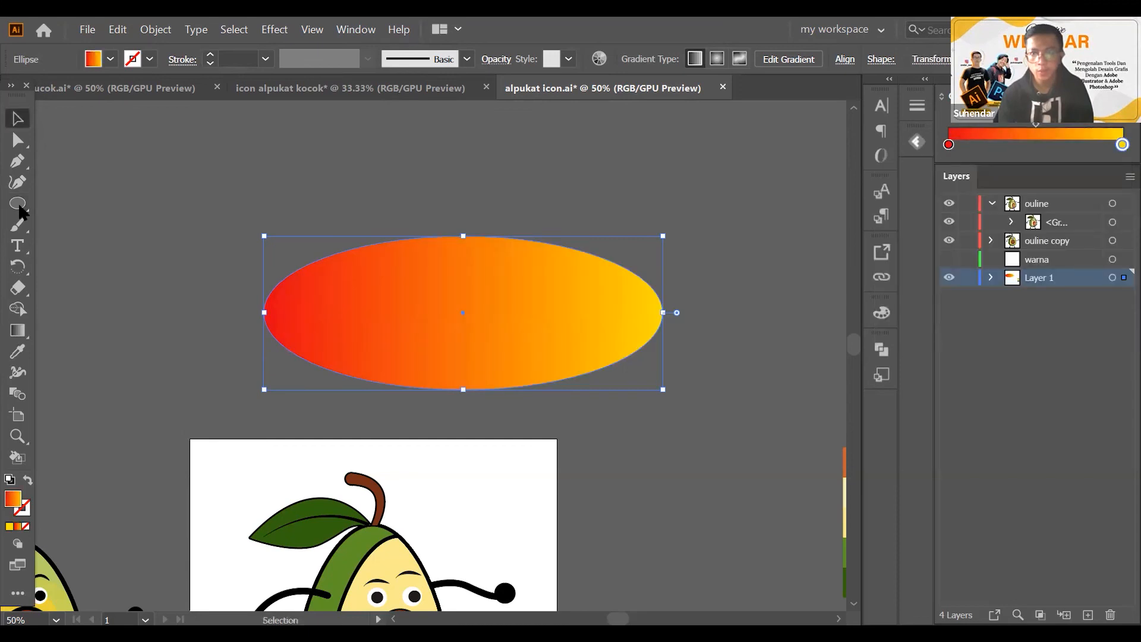